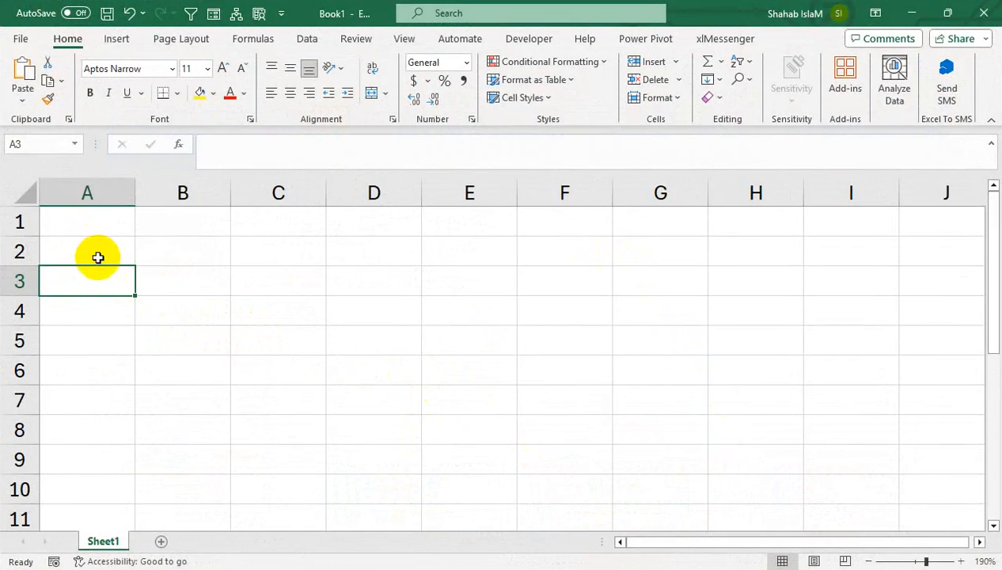
Type MONTH into cell A2 of Sheet1, then add a new blank Sheet2
left_click(105, 254)
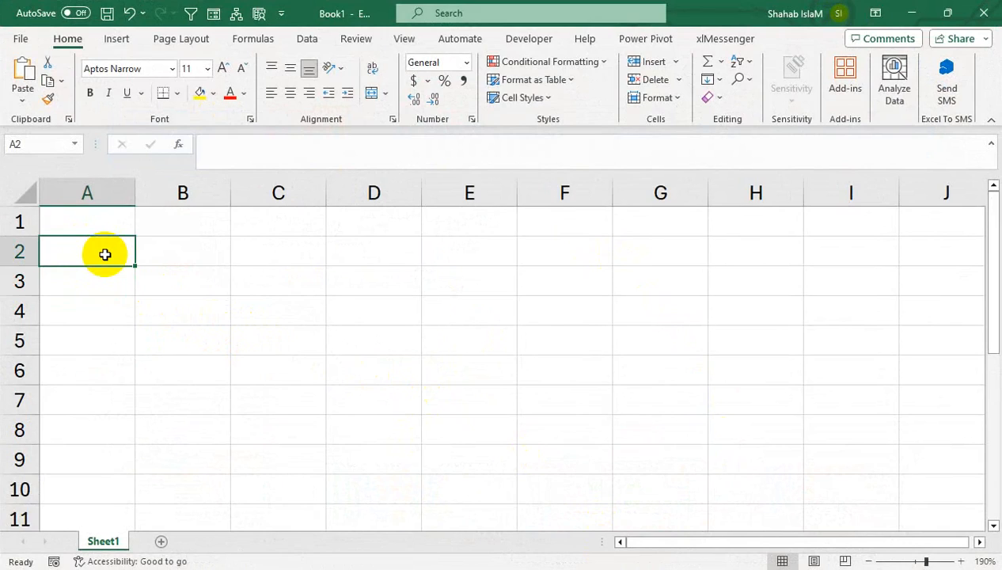
type("MONTH")
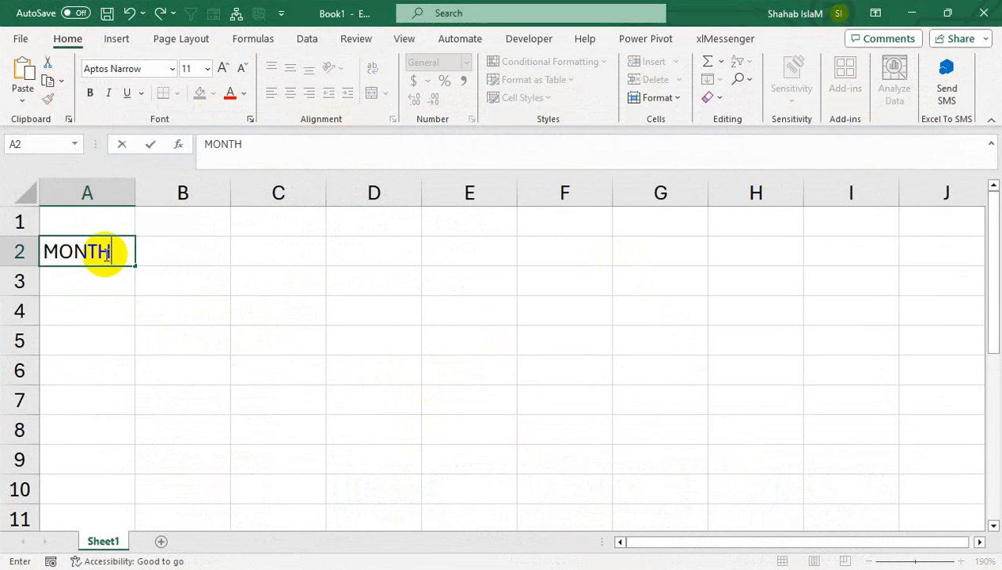
key("Tab")
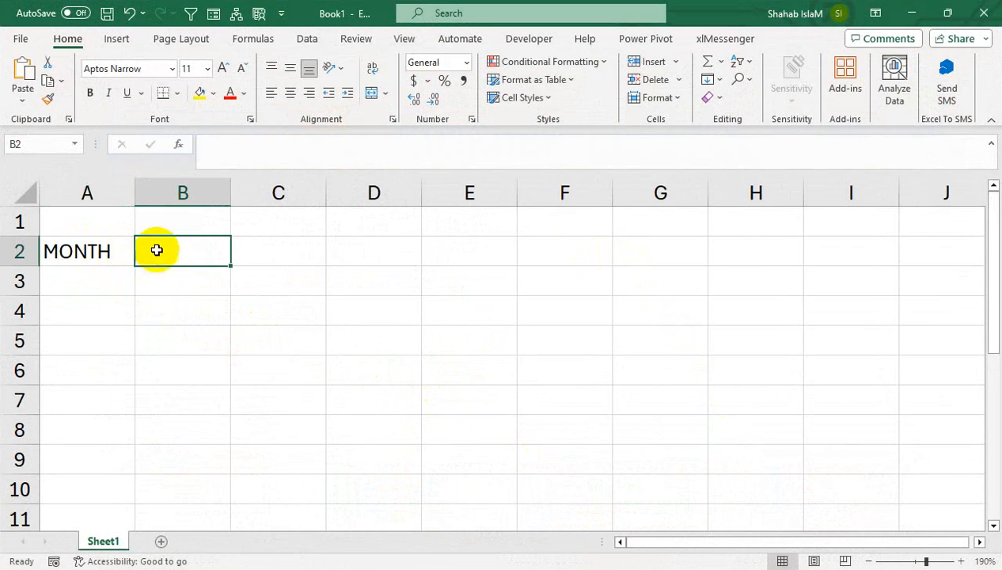
left_click(162, 542)
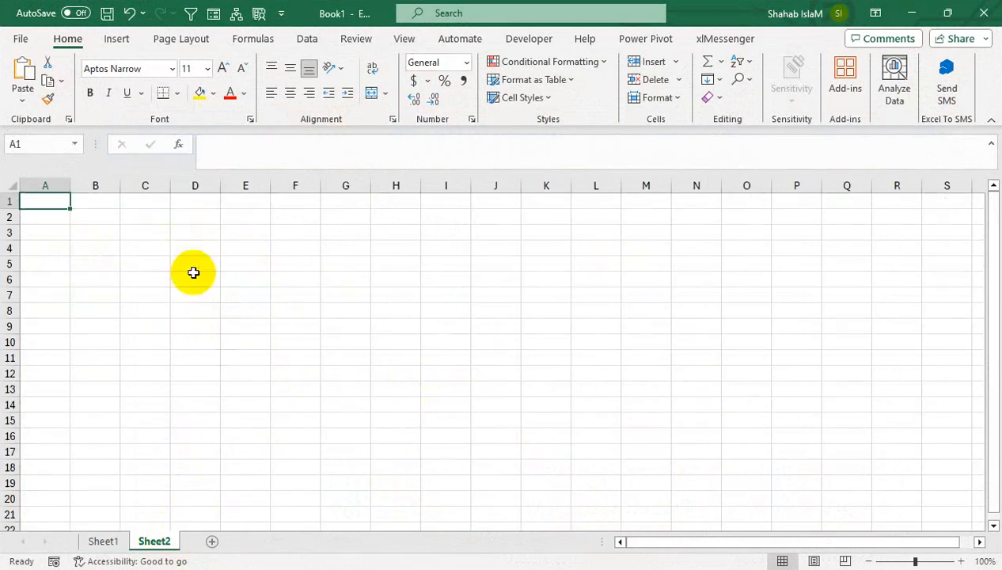
On Sheet2, fill the months jan through dec down B3:B14
left_click(77, 232)
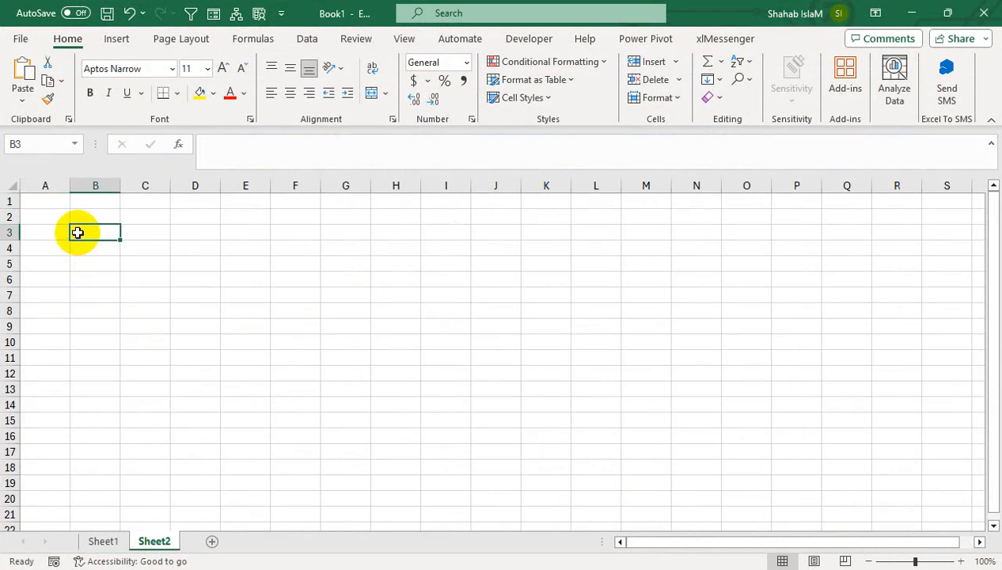
type("jan")
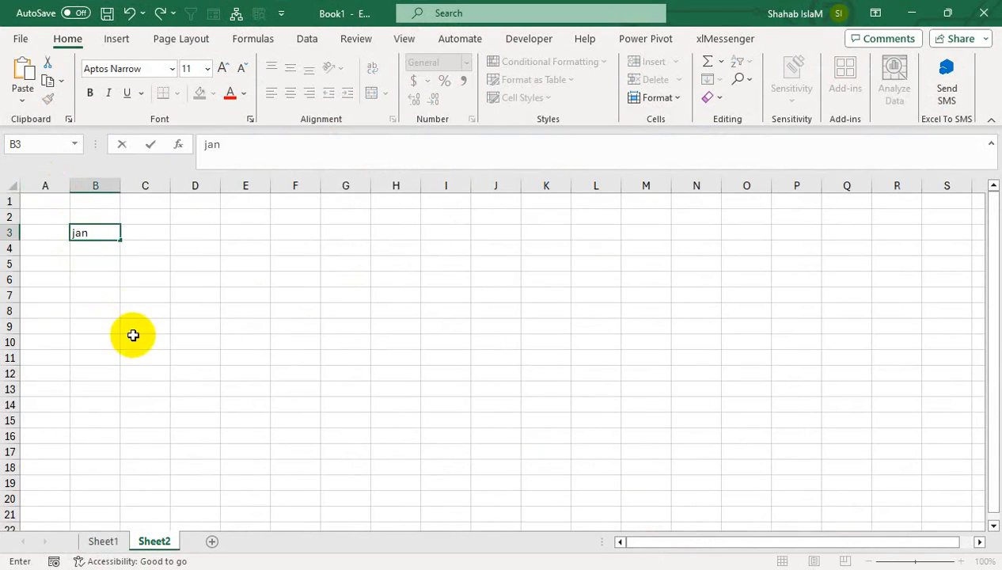
left_click_drag(120, 240, 100, 404)
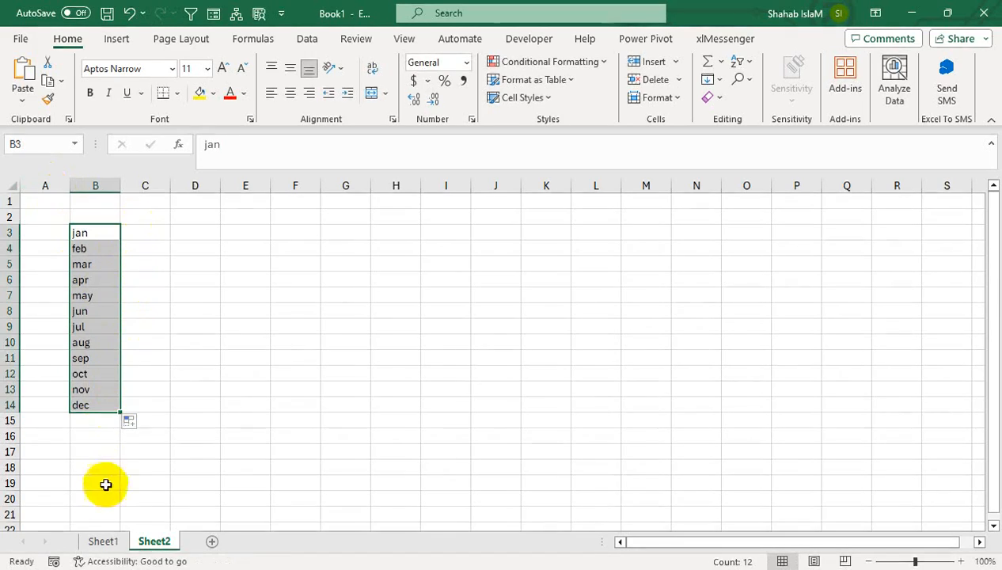
left_click(99, 539)
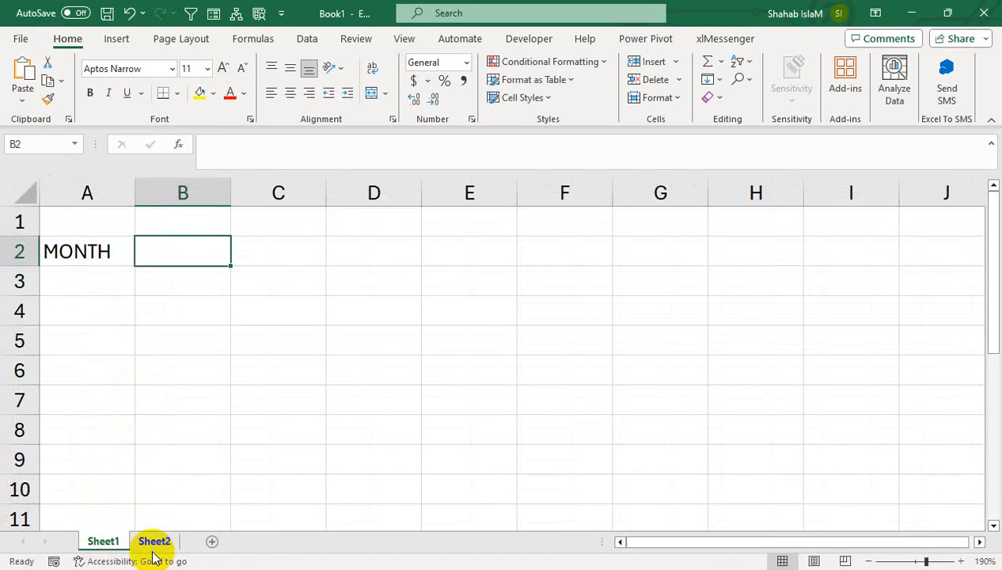
left_click(152, 540)
Enter =UPPER(B3) in C3 and fill it down to C14, then return to Sheet1
left_click(149, 238)
type("=")
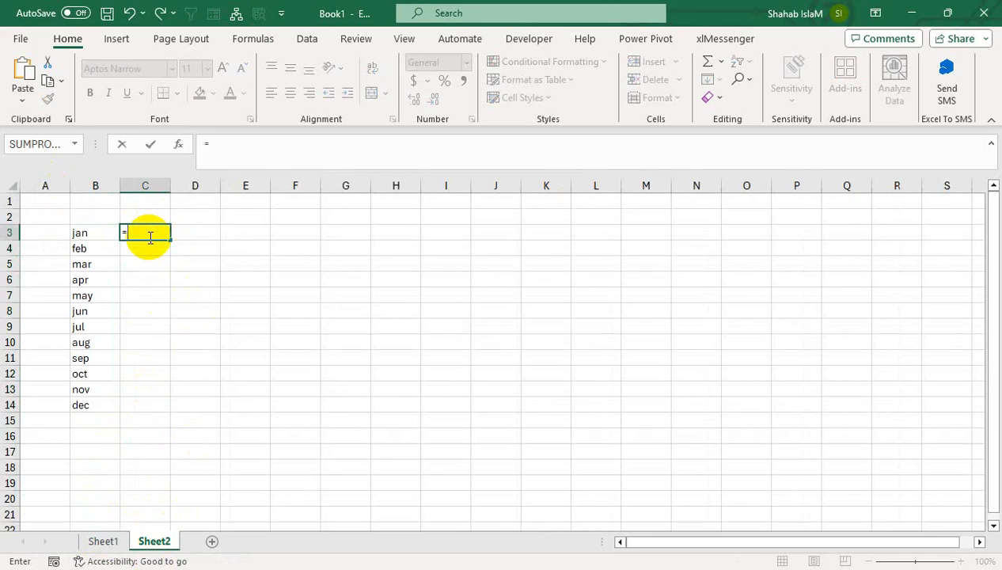
type("up")
key("Tab")
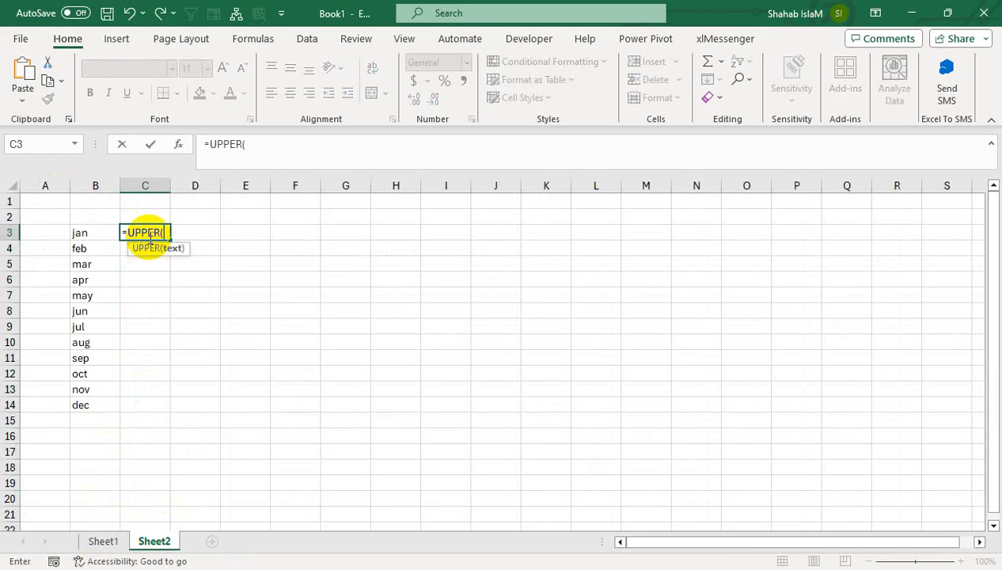
left_click(102, 230)
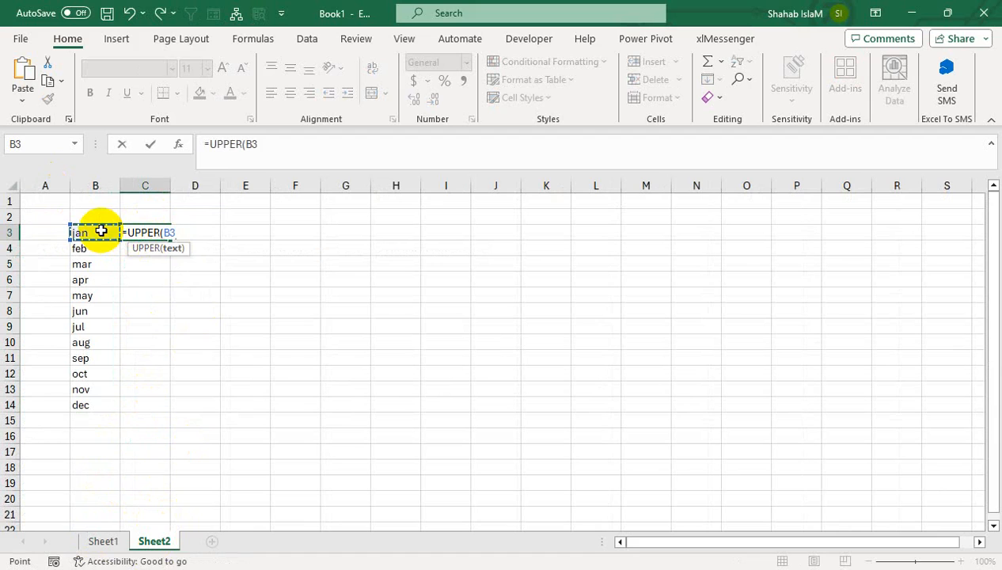
type(")")
key("Return")
left_click(138, 230)
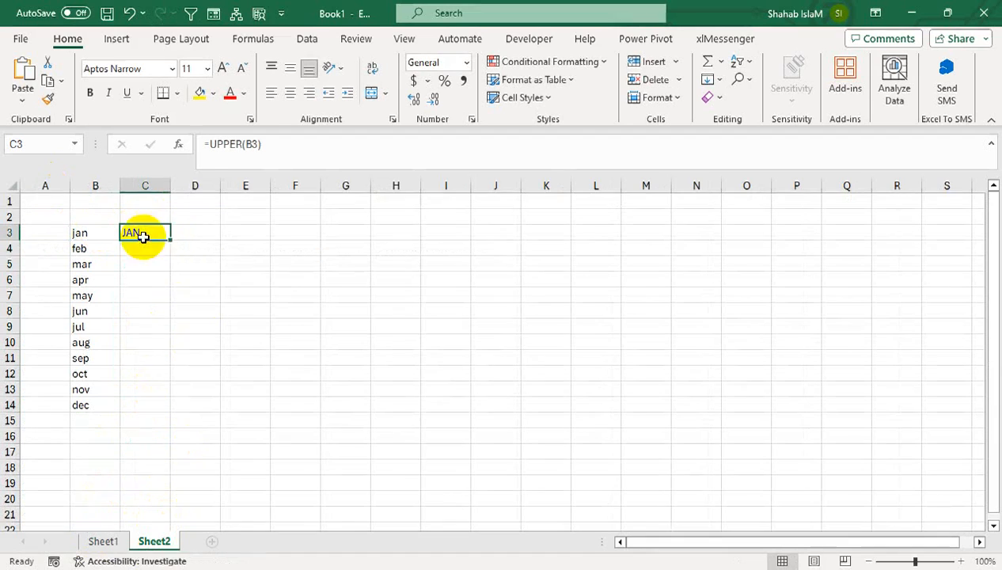
double_click(173, 239)
left_click(101, 541)
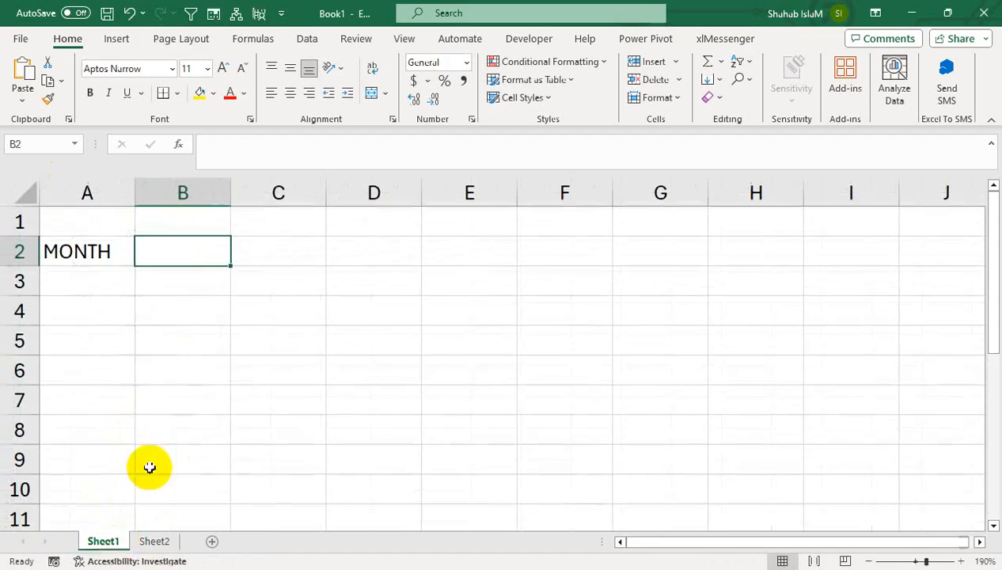
Add a List data validation to B2 sourced from Sheet2!$C$3:$C$14
left_click(308, 38)
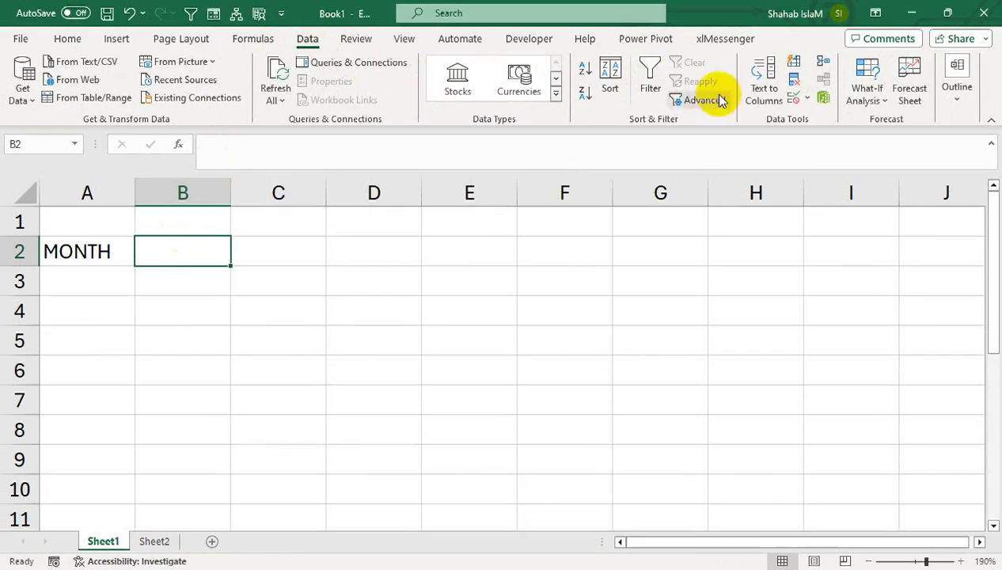
left_click(804, 100)
left_click(821, 118)
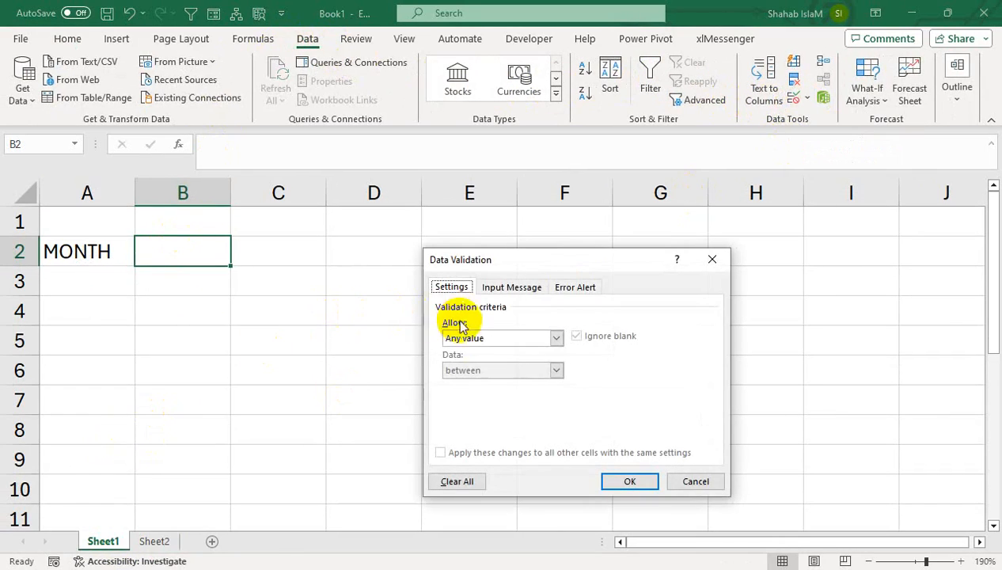
left_click(499, 338)
left_click(453, 383)
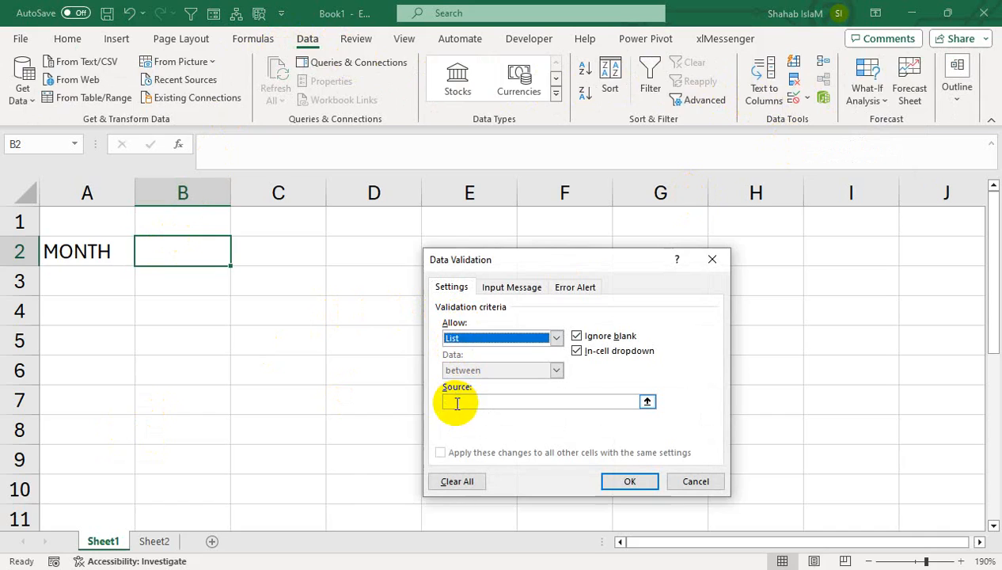
left_click(456, 401)
left_click(154, 541)
left_click_drag(155, 238, 157, 397)
left_click(622, 481)
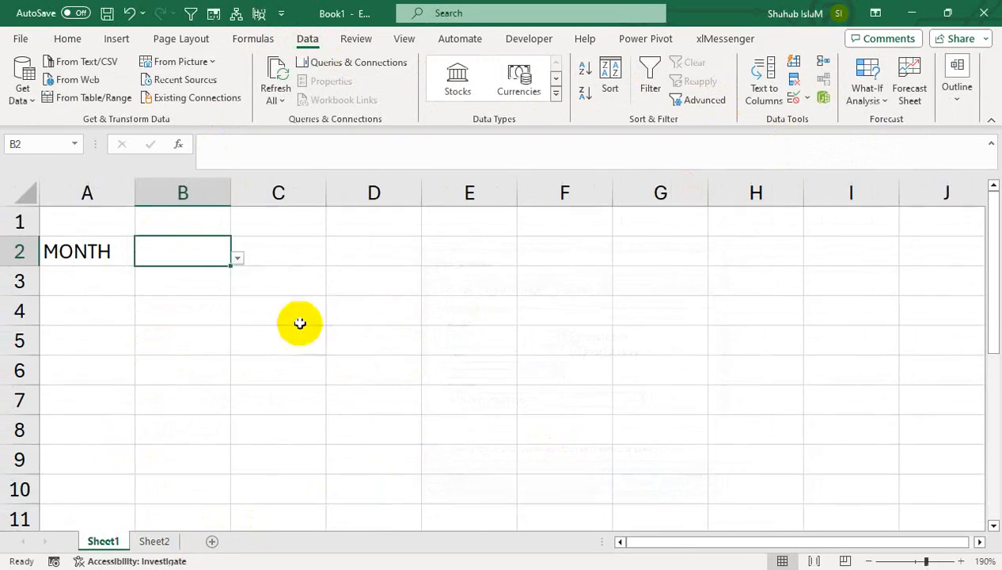
Choose FEB from B2's month dropdown
left_click(237, 259)
left_click(200, 286)
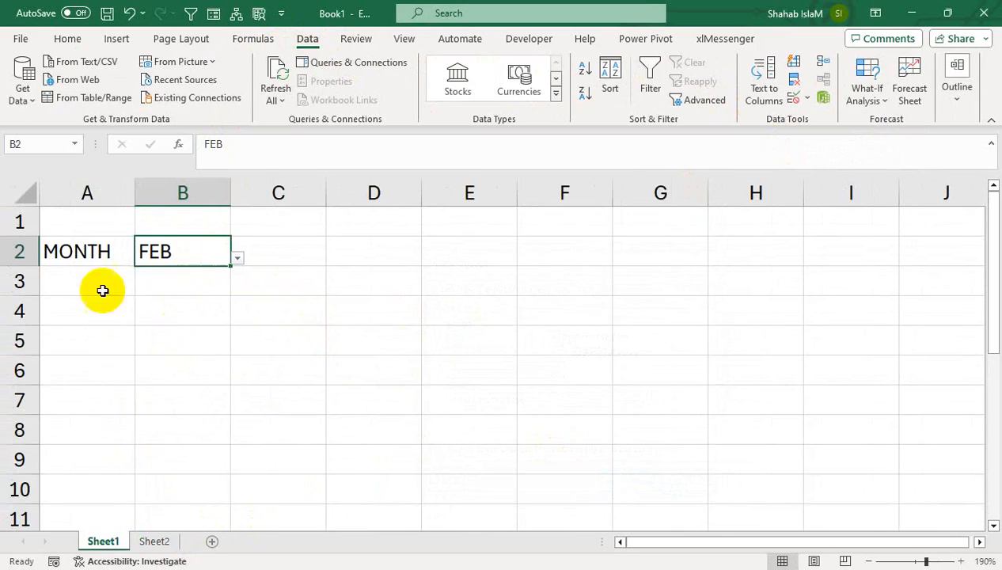
left_click(367, 250)
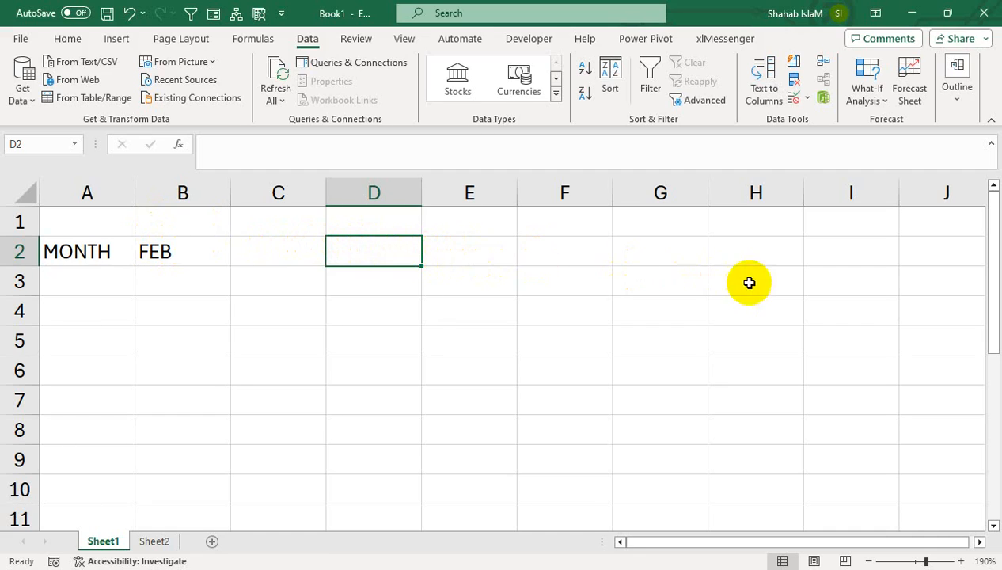
left_click(757, 258)
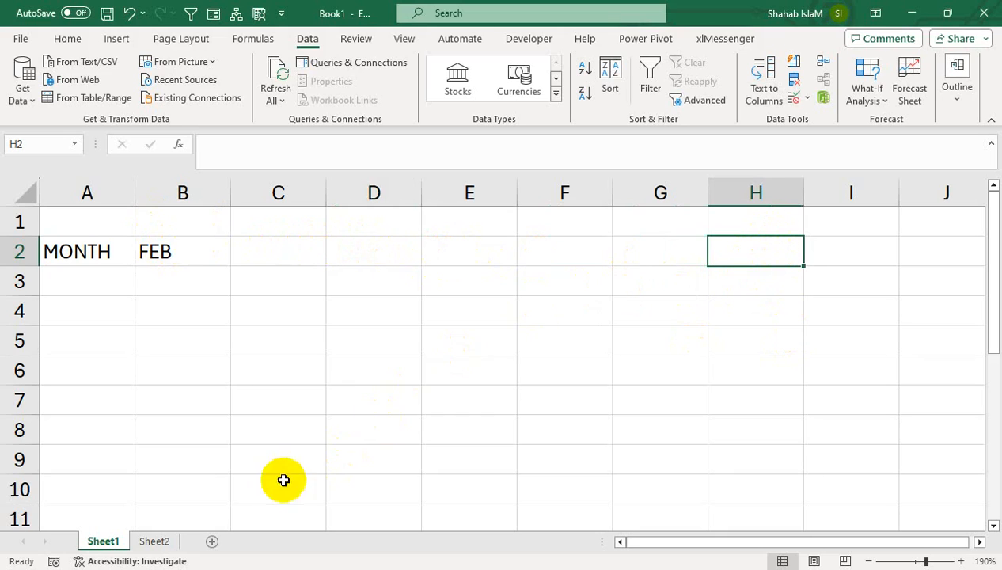
left_click(154, 541)
Enter 2024 in E3 of Sheet2 and fill it as a series through 2033 in E12
left_click(250, 233)
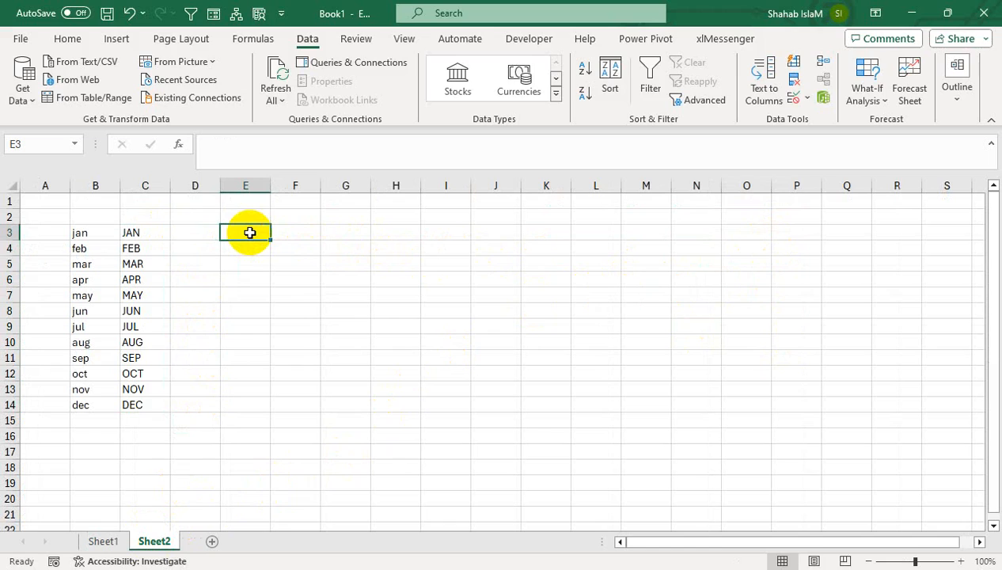
type("202")
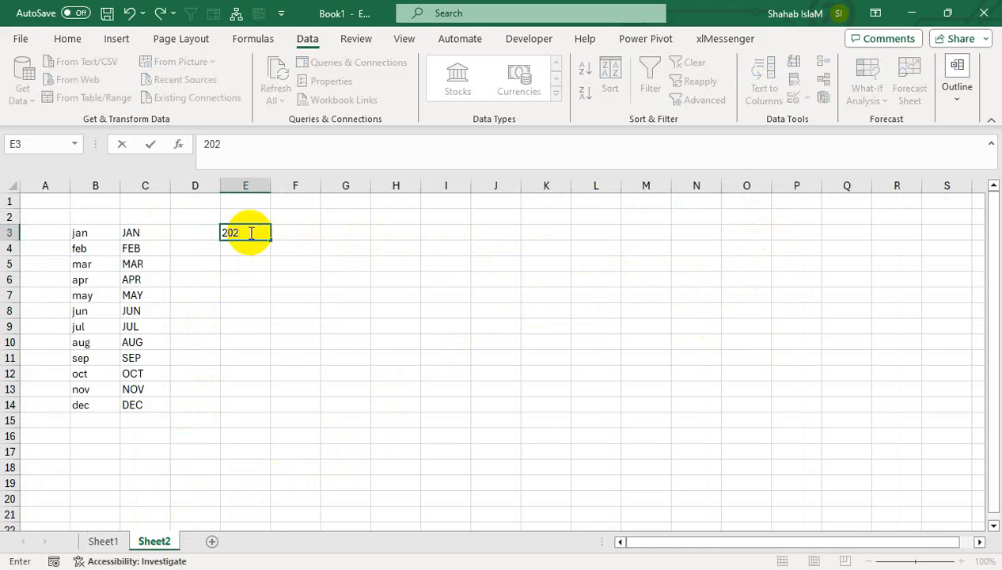
type("4")
key("Return")
left_click(249, 232)
left_click_drag(270, 240, 307, 381)
left_click(281, 391)
left_click(294, 419)
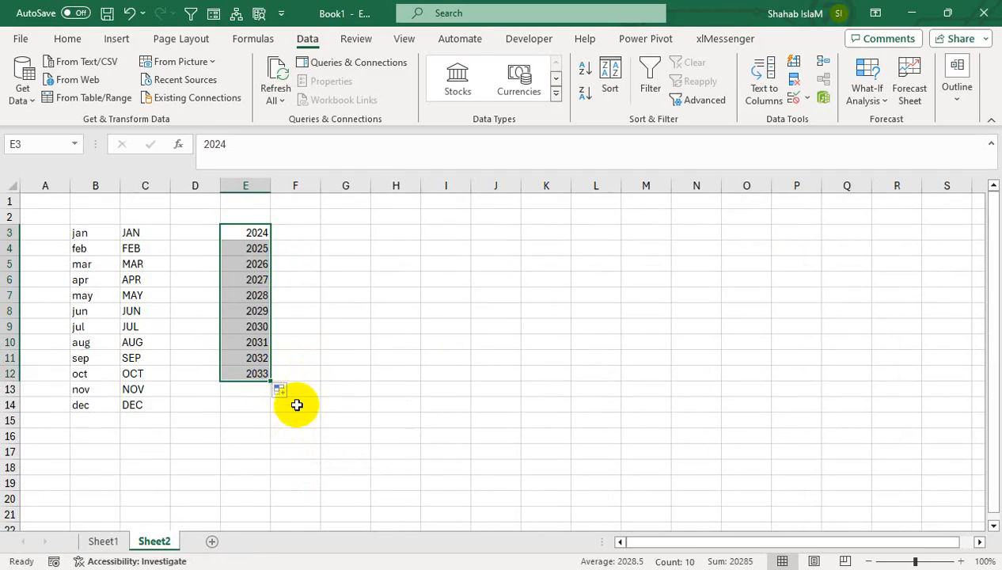
left_click(114, 540)
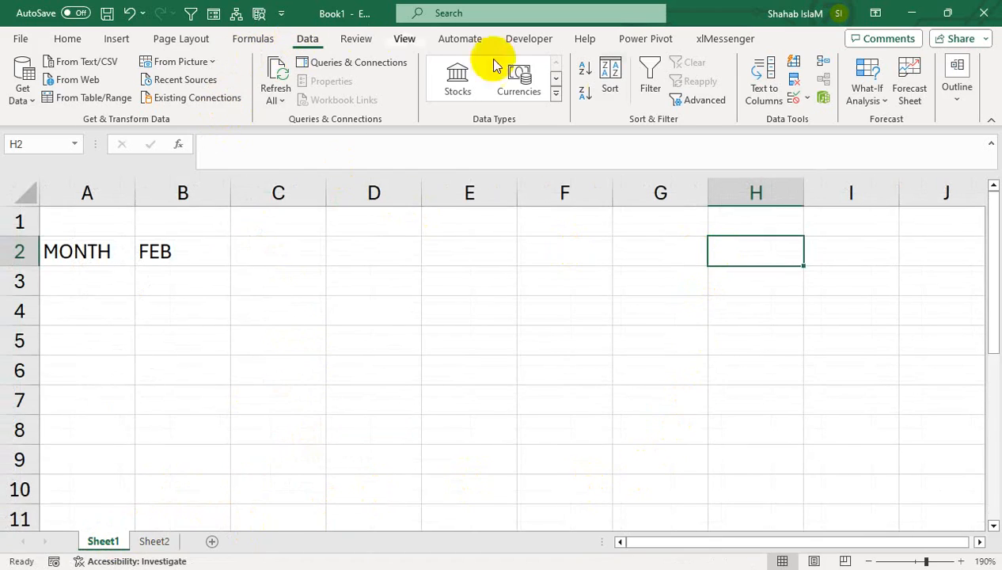
Give H2 a List validation from Sheet2's years in column E and pick 2024
left_click(796, 98)
left_click(802, 118)
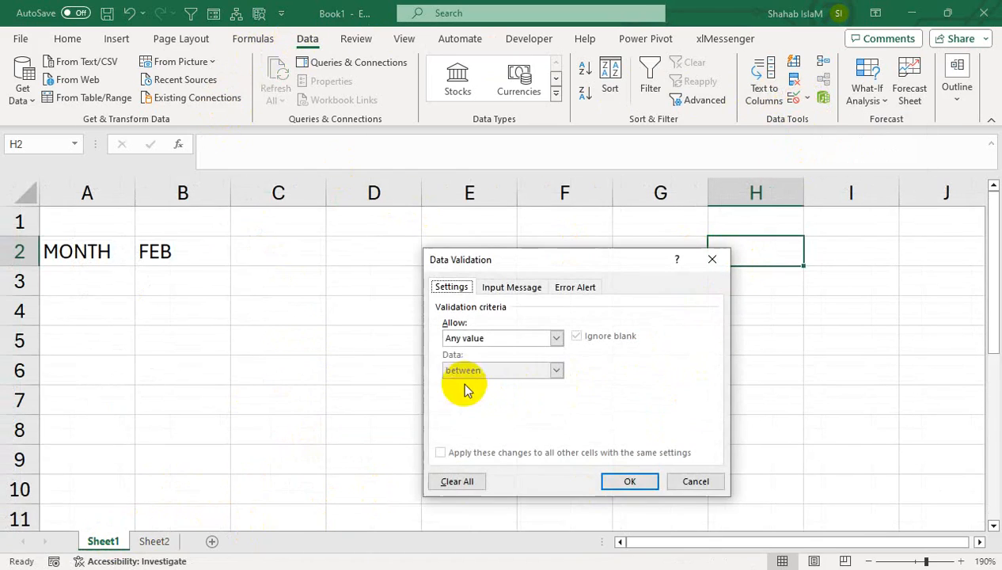
left_click(471, 341)
left_click(463, 384)
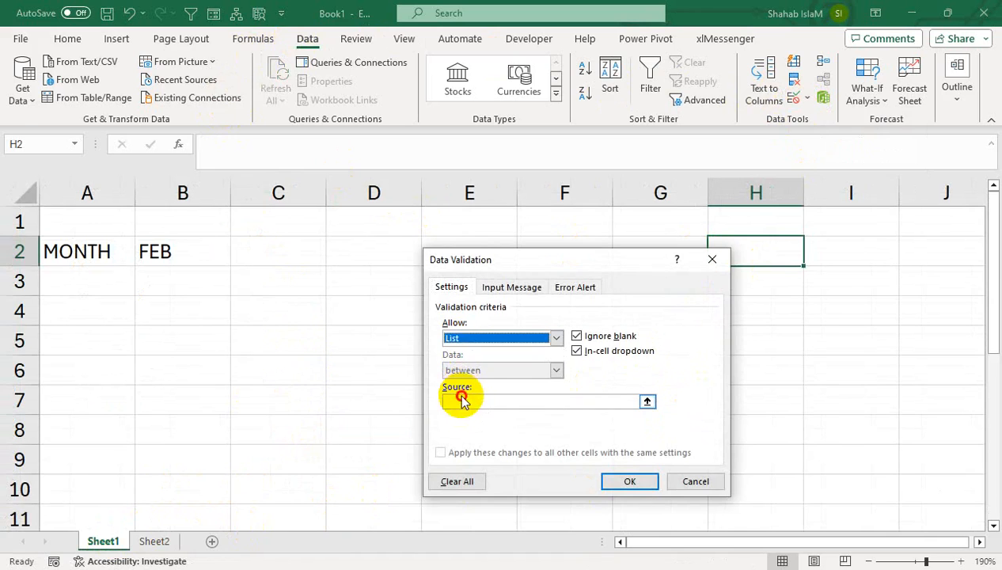
left_click(461, 400)
left_click(155, 541)
left_click_drag(245, 231, 247, 373)
left_click(622, 479)
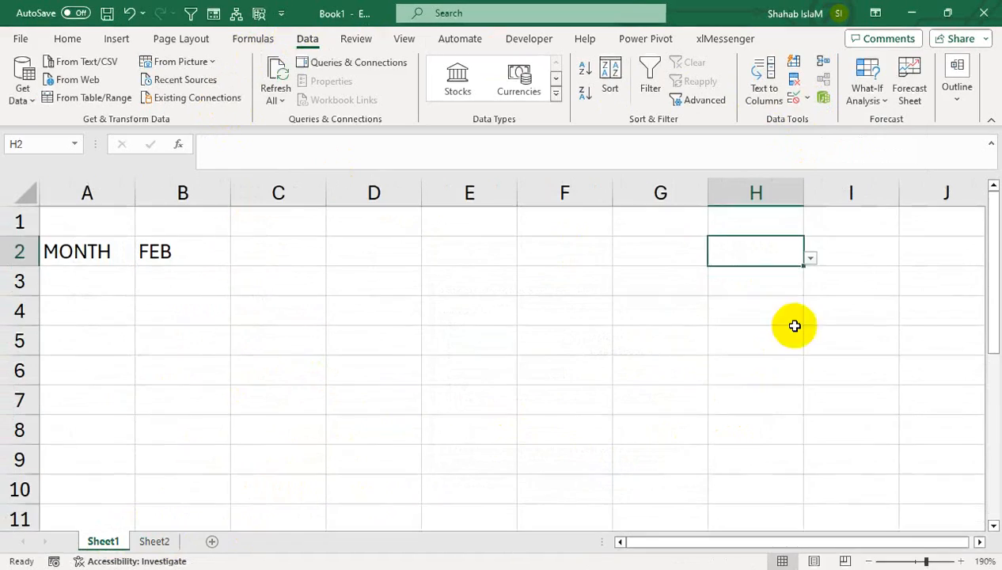
left_click(812, 261)
left_click(770, 274)
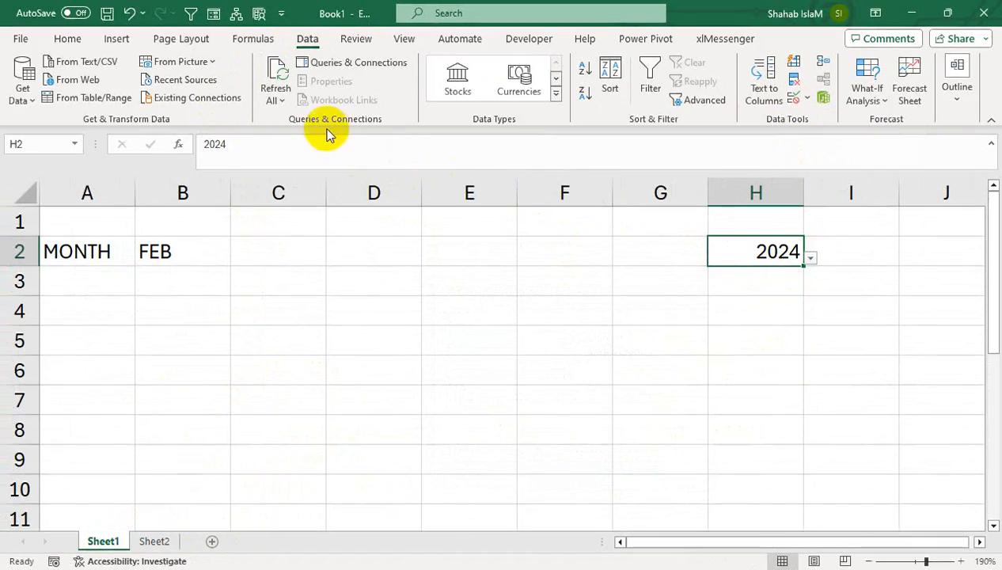
Centre 2024 horizontally and vertically in H2
left_click(69, 38)
left_click(290, 93)
left_click(291, 71)
Give the year cell H2 a black fill with yellow text
left_click(214, 95)
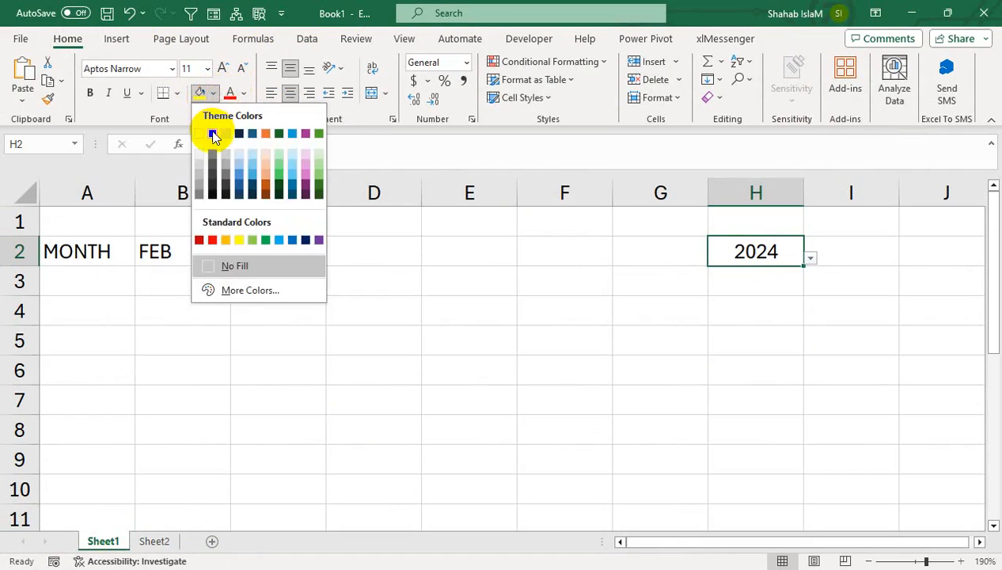
left_click(210, 135)
left_click(244, 93)
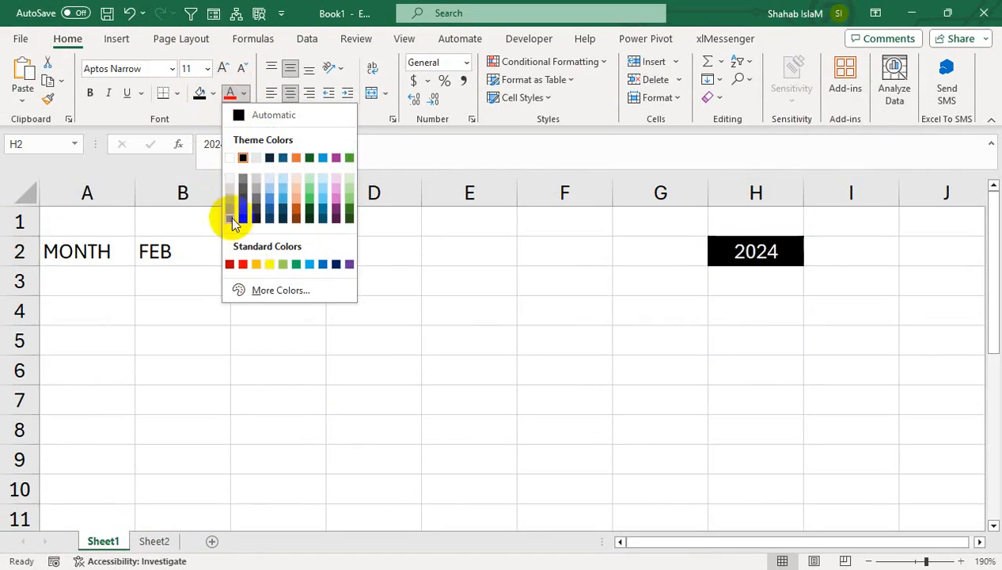
left_click(269, 263)
Make the MONTH label in A2 bold white text on black
left_click(78, 250)
left_click(202, 96)
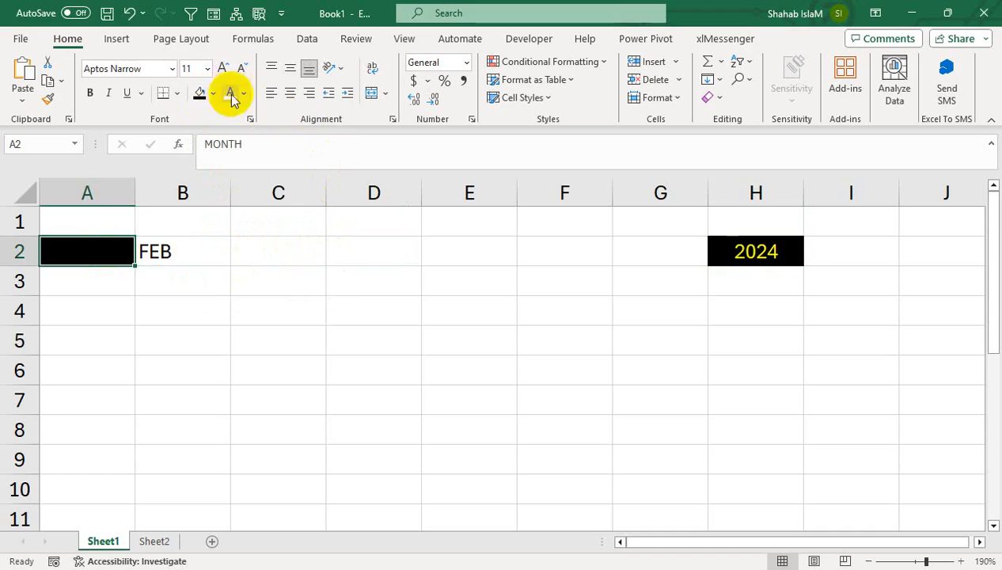
left_click(244, 93)
left_click(228, 156)
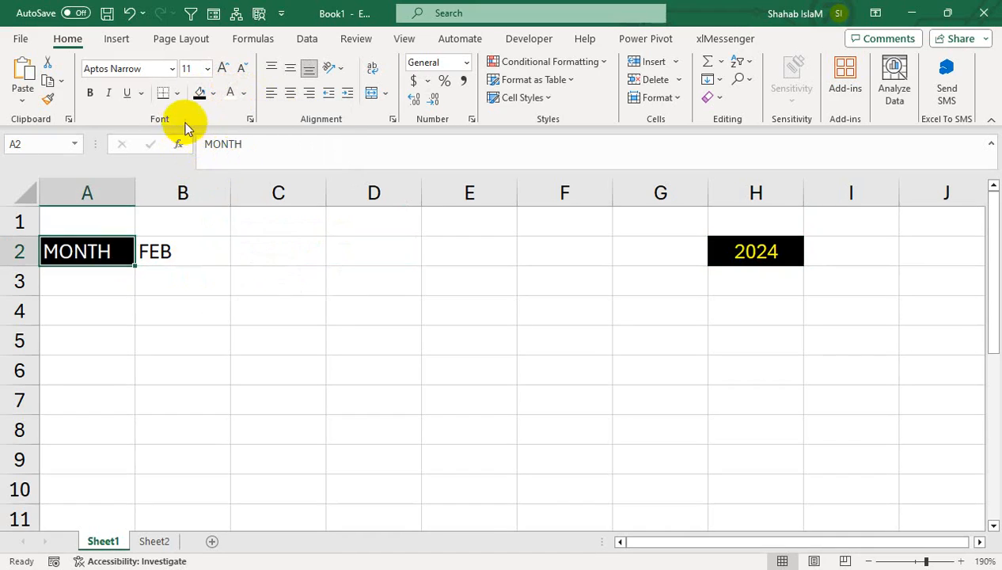
left_click(90, 92)
Give the FEB cell B2 a dark blue fill with white text
left_click(188, 261)
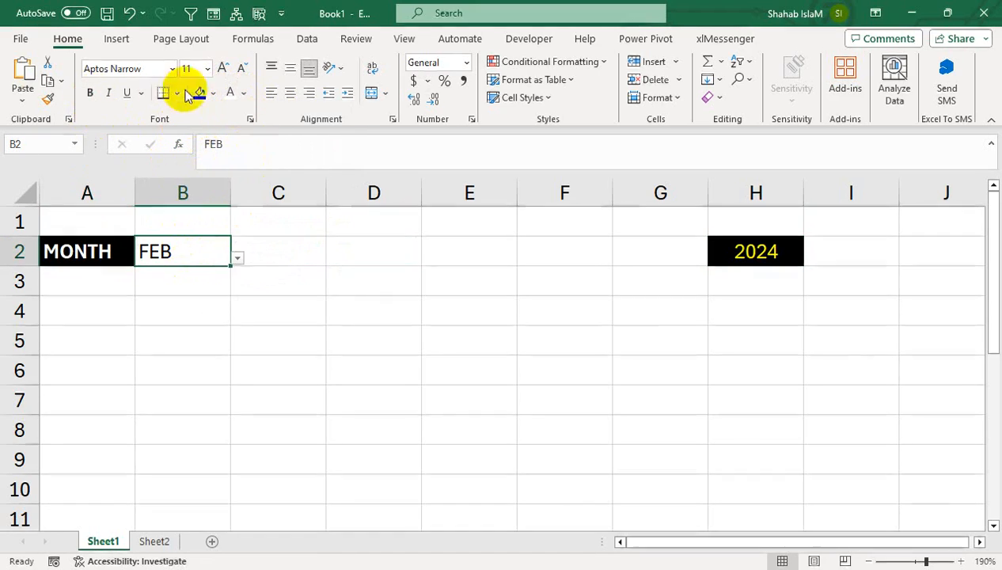
left_click(212, 94)
left_click(305, 241)
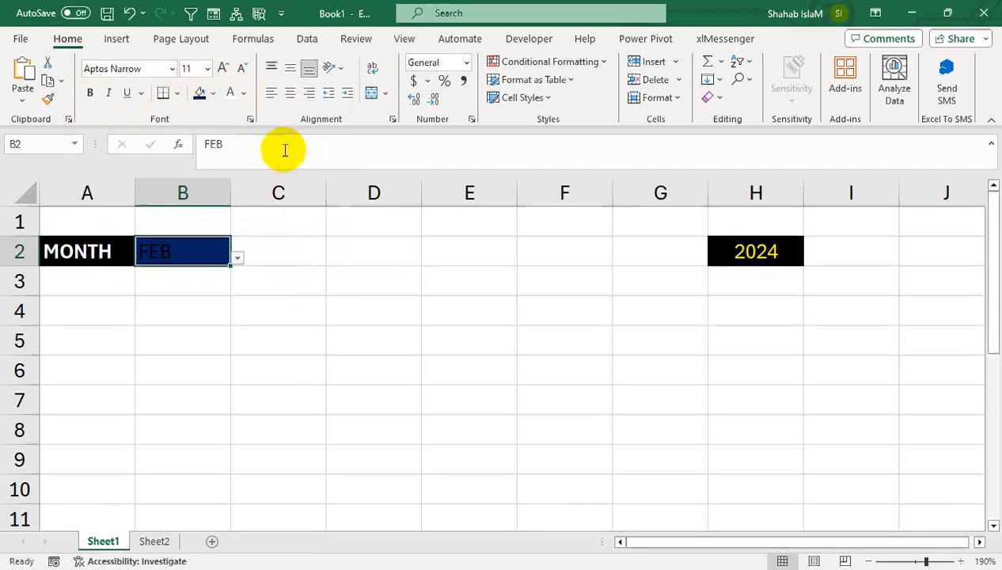
left_click(229, 94)
left_click(440, 254)
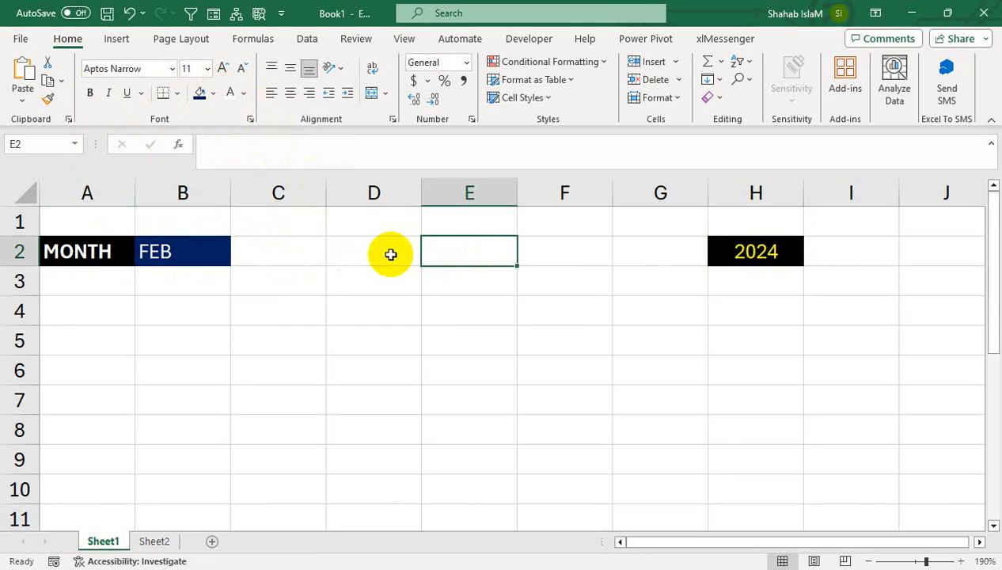
type("=date")
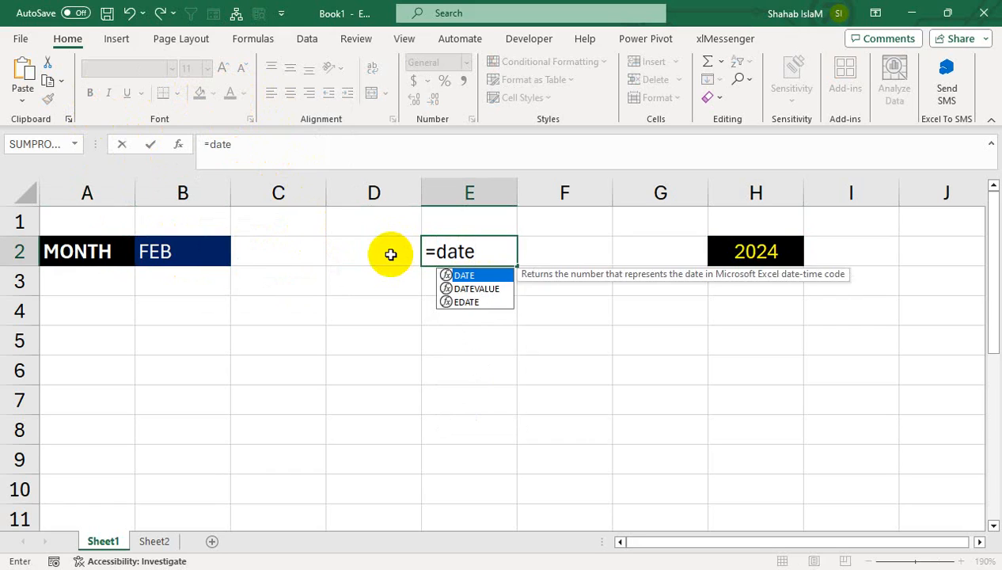
Enter =DATEVALUE("1"&B2&H2) in E2, returning 45323 for 1 FEB 2024
key("Down")
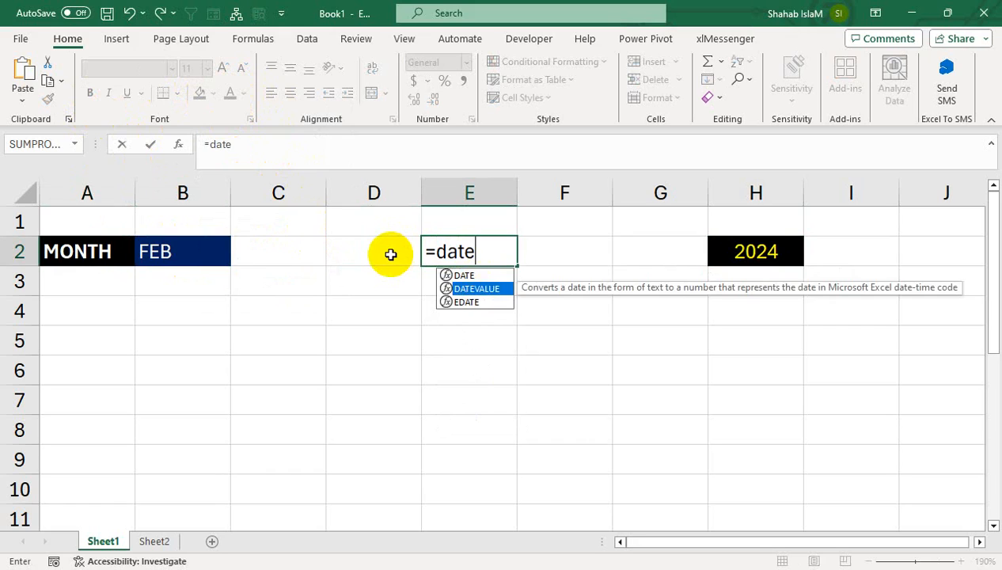
key("Tab")
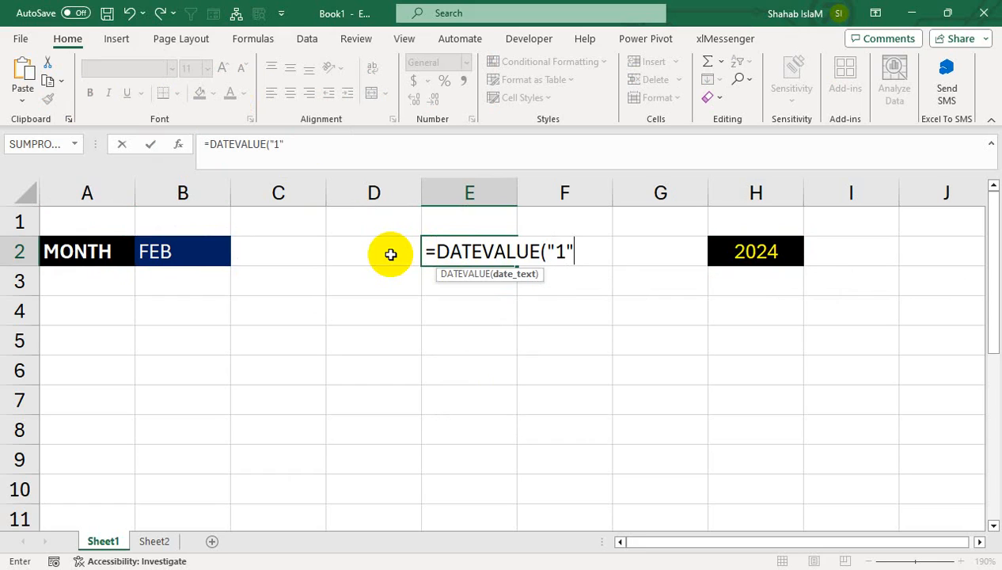
left_click(184, 247)
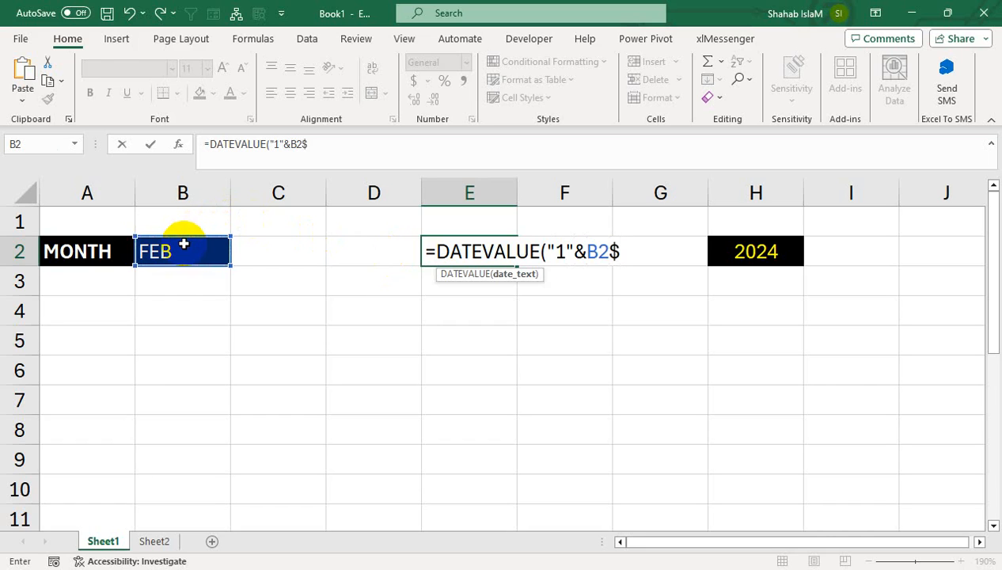
left_click(745, 250)
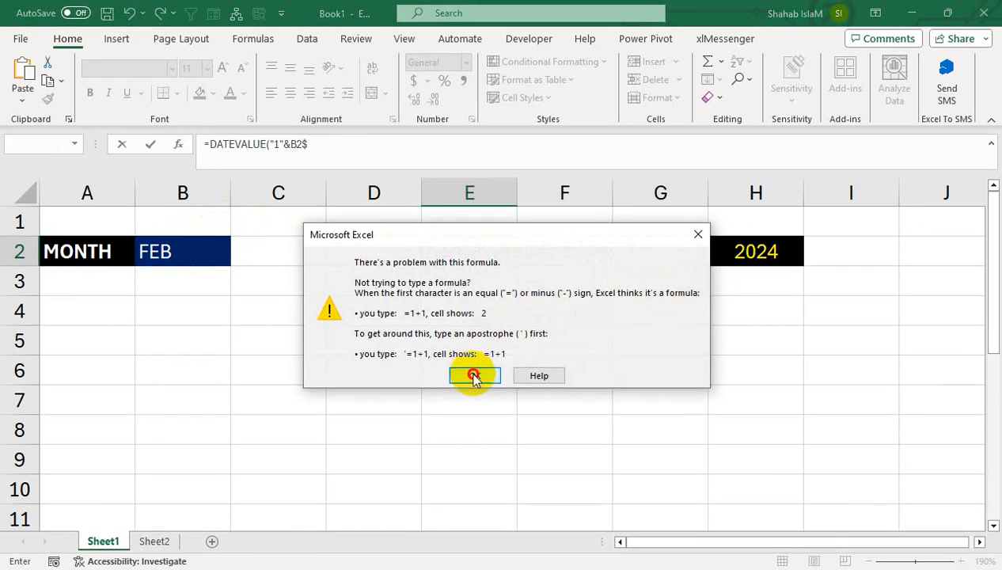
left_click(473, 375)
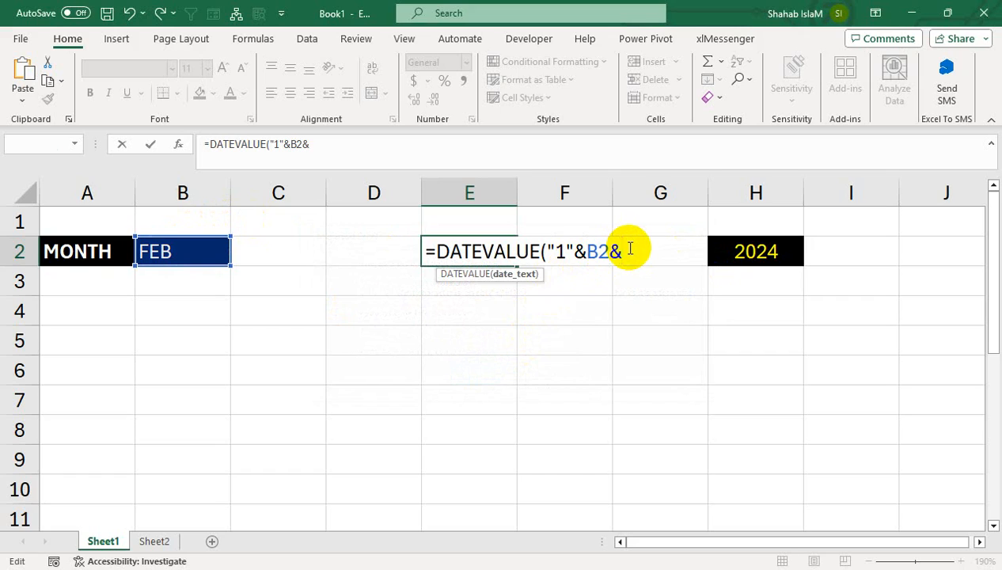
left_click(773, 244)
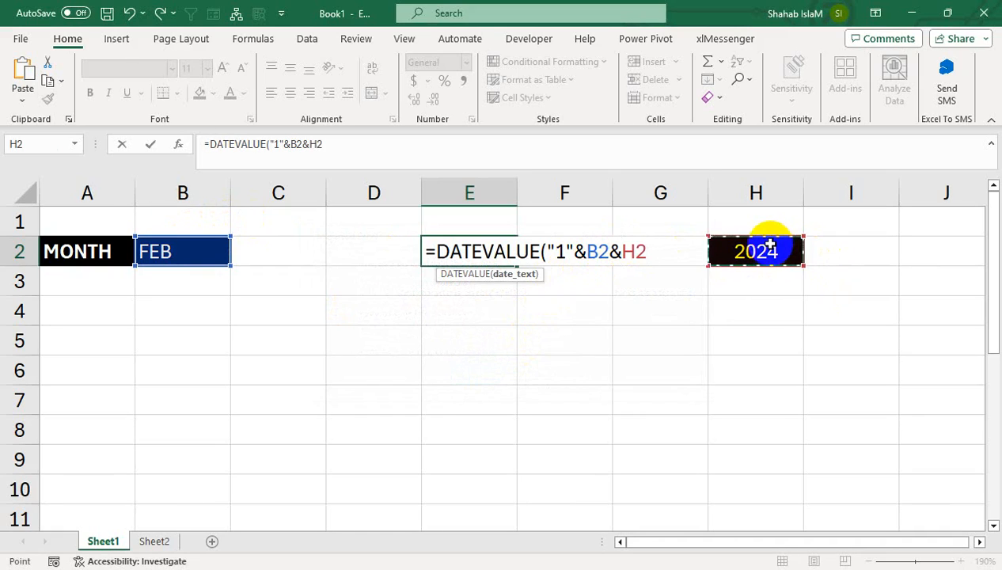
key("Return")
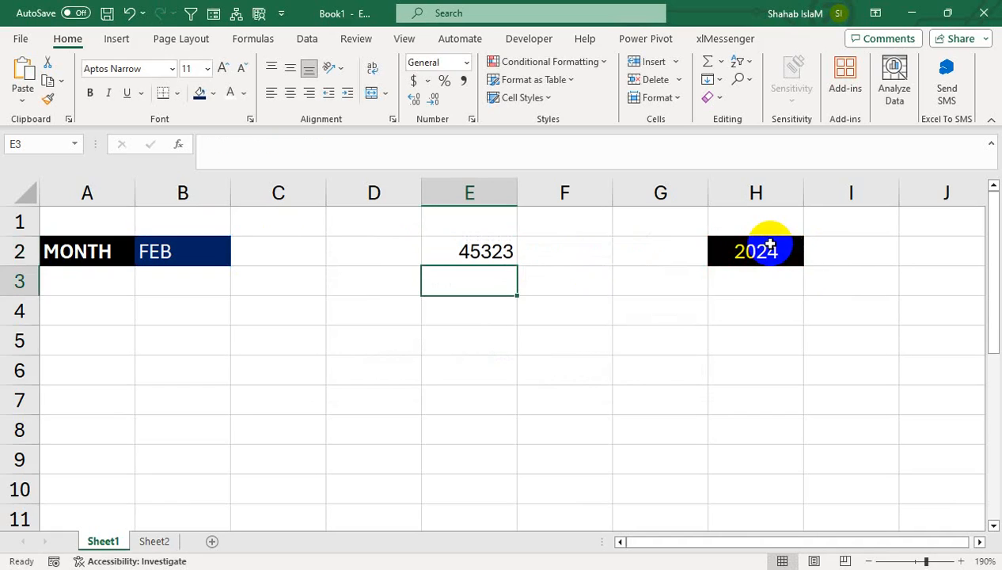
left_click(501, 248)
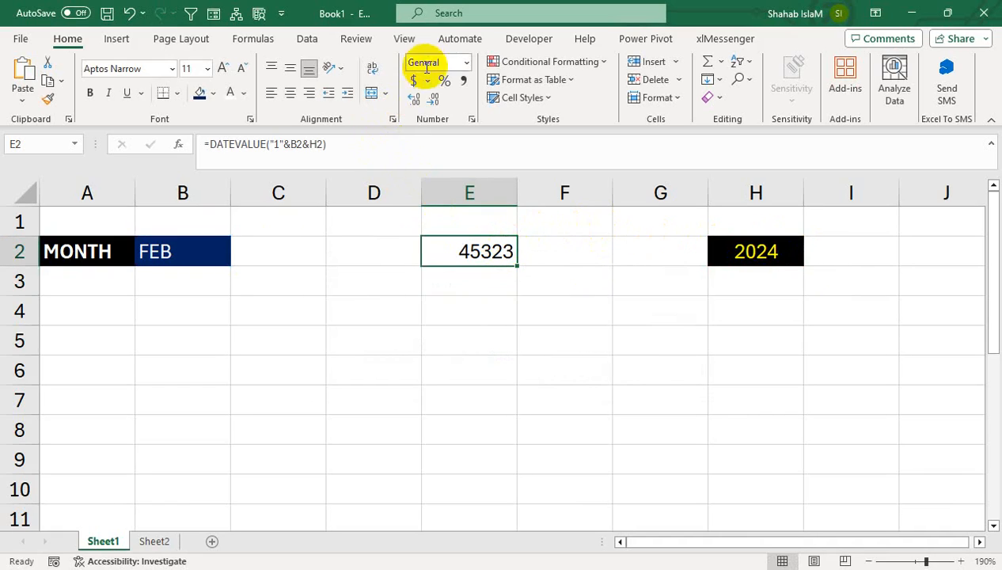
Apply the custom number format dd-mmm to E2
left_click(471, 120)
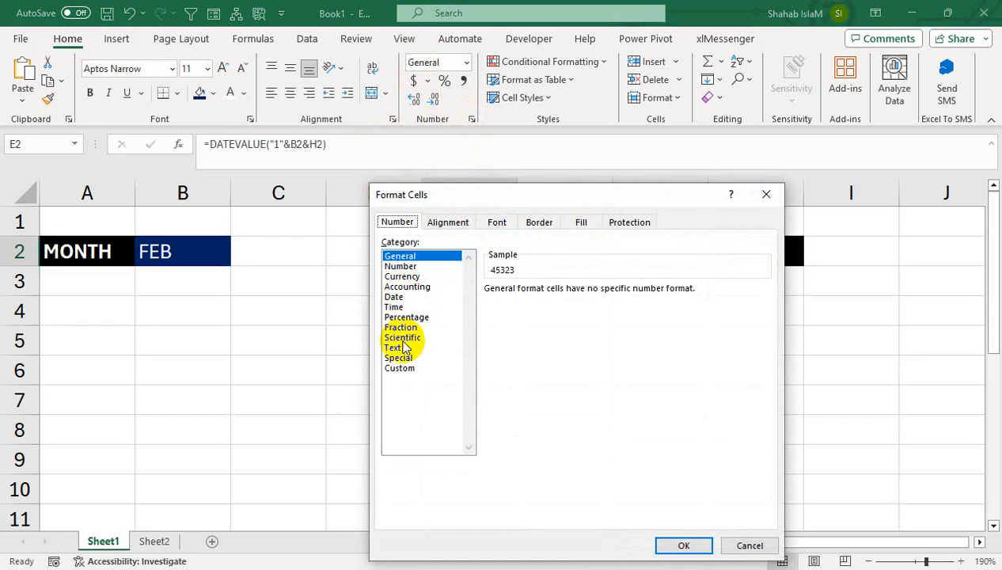
left_click(395, 368)
left_click(529, 306)
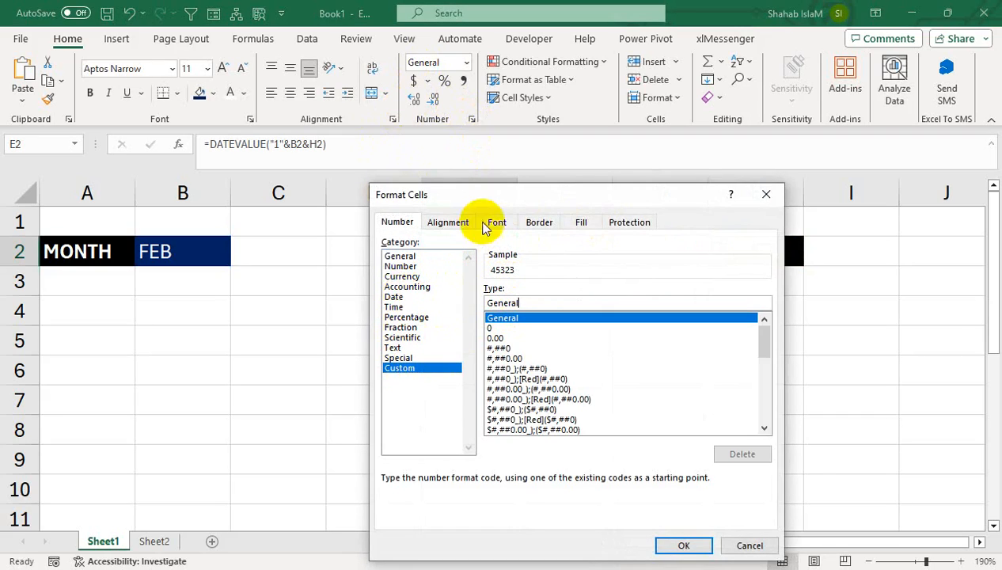
left_click_drag(501, 197, 475, 315)
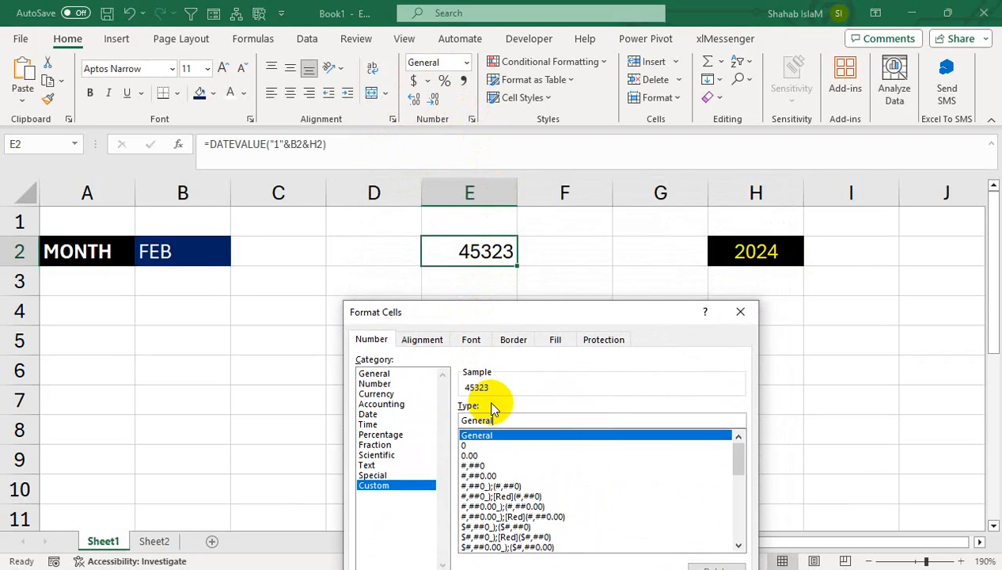
key("BackSpace")
key("BackSpace")
key("BackSpace")
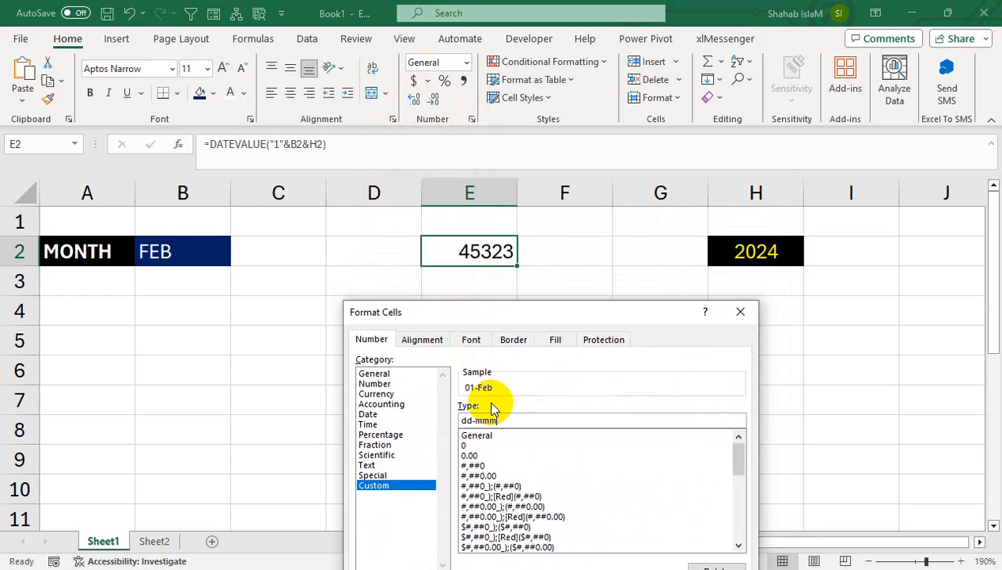
left_click_drag(523, 312, 718, 192)
left_click(856, 541)
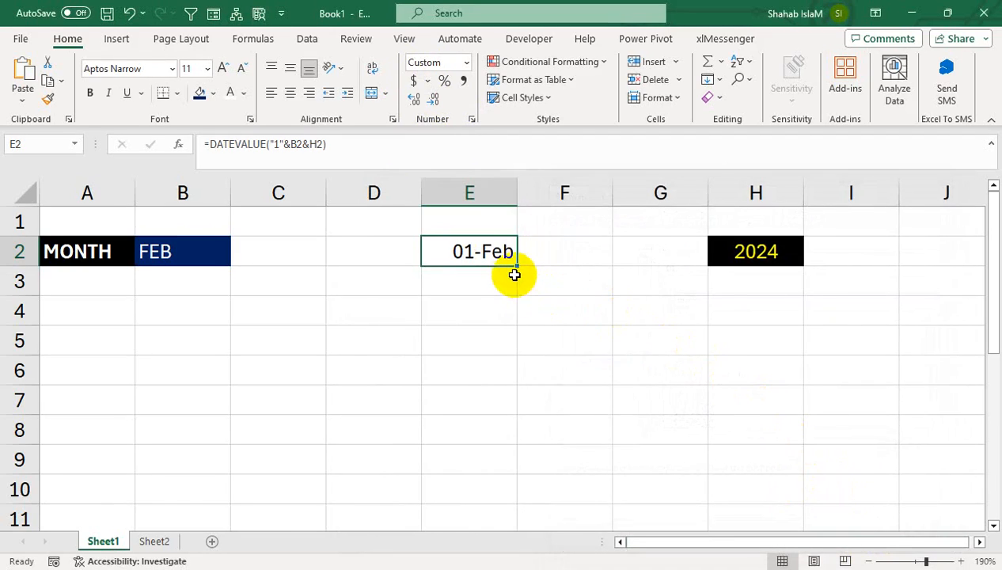
Switch the month in B2 to JAN so E2 shows 01-Jan
left_click(151, 253)
left_click(236, 257)
left_click(214, 274)
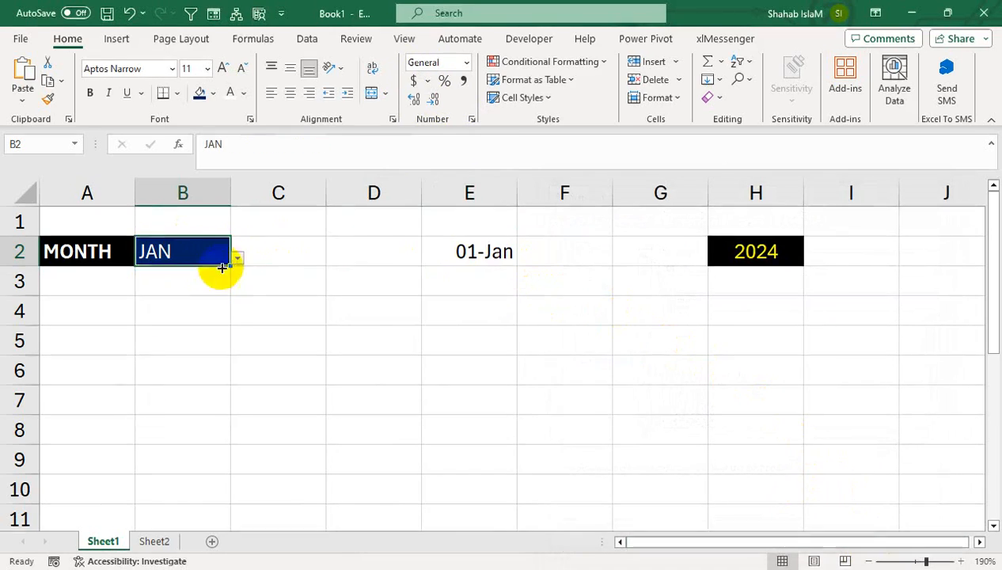
left_click(556, 249)
left_click(457, 250)
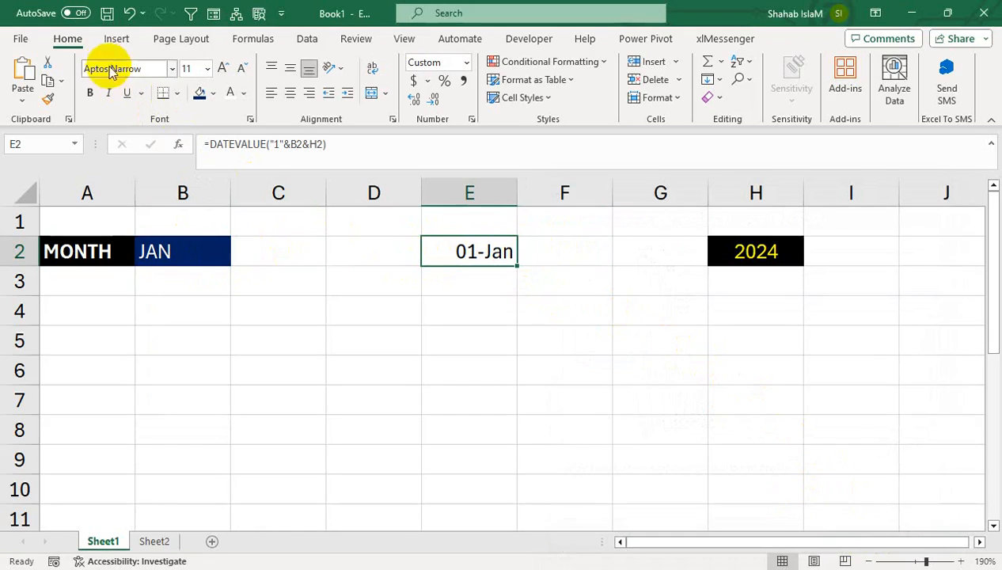
left_click(545, 252)
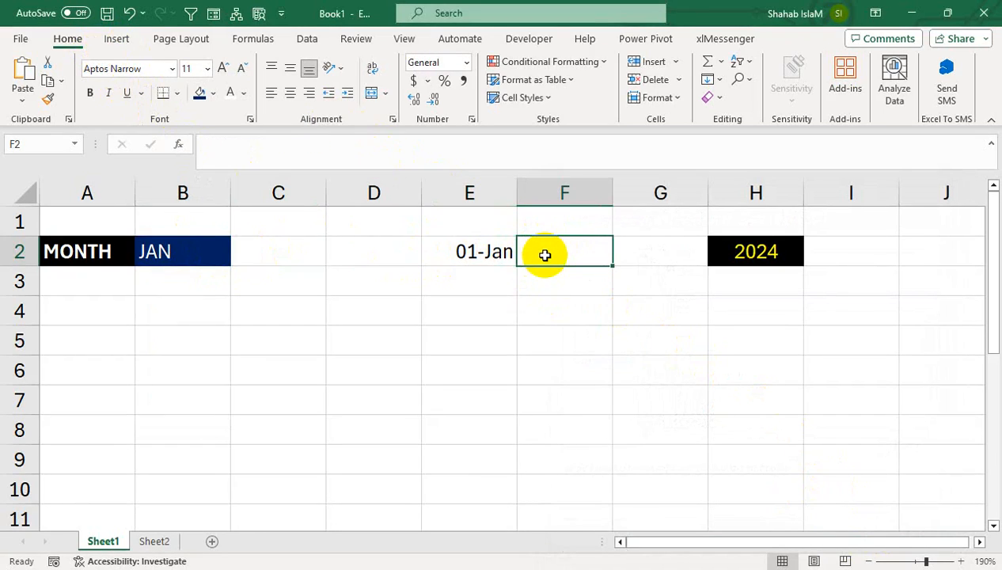
Enter =EOMONTH(E2,0) in F2 to get the month's last day
type("=eo")
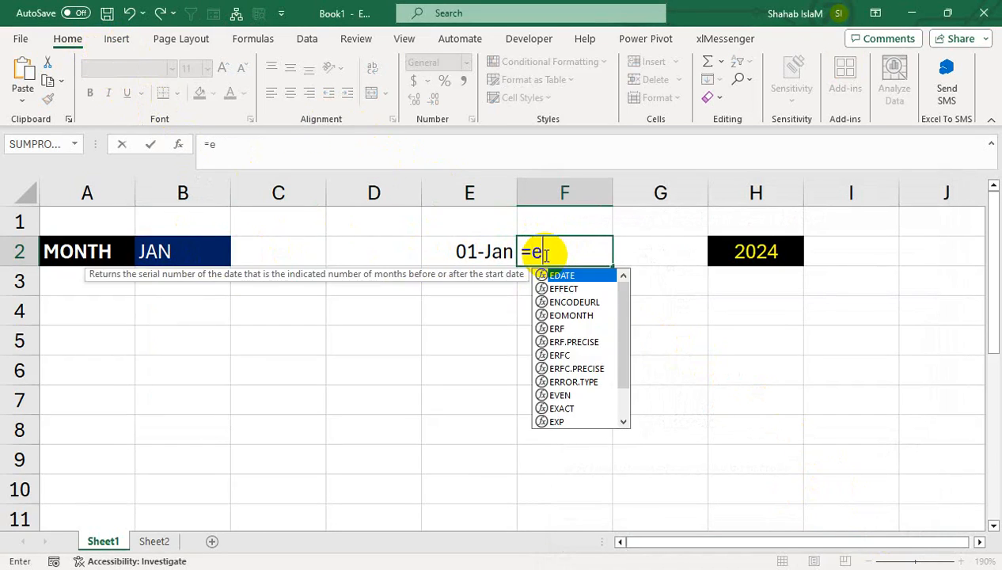
key("Tab")
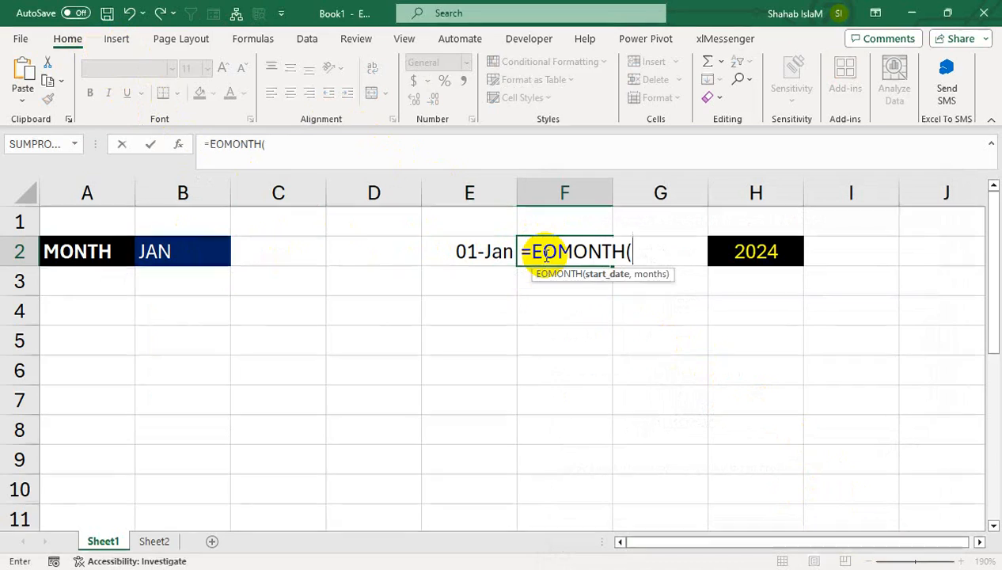
left_click(489, 242)
type(",0")
key("Up")
type(")")
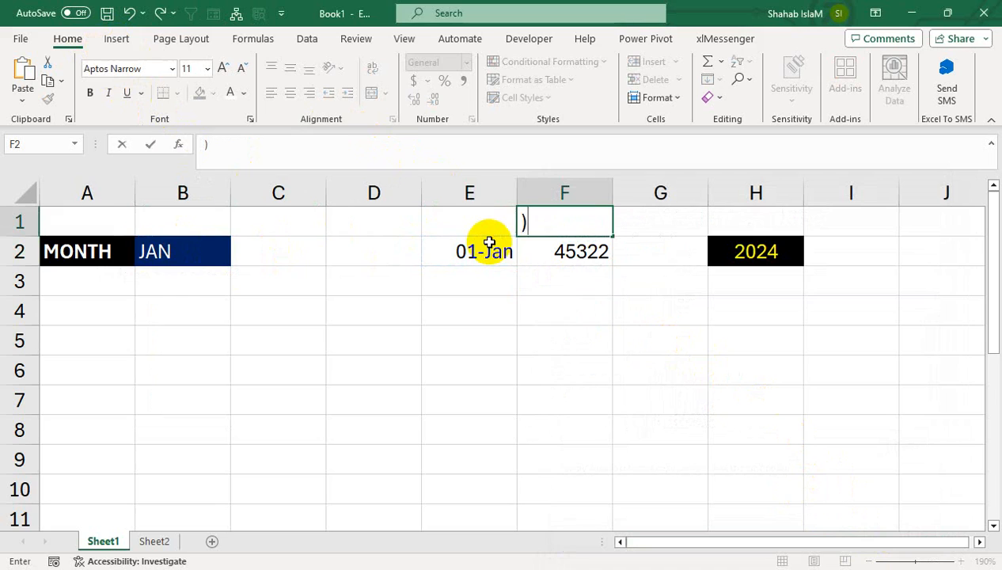
key("Return")
Copy E2's dd-mmm format onto F2 with Format Painter so it reads 31-Jan
left_click(489, 243)
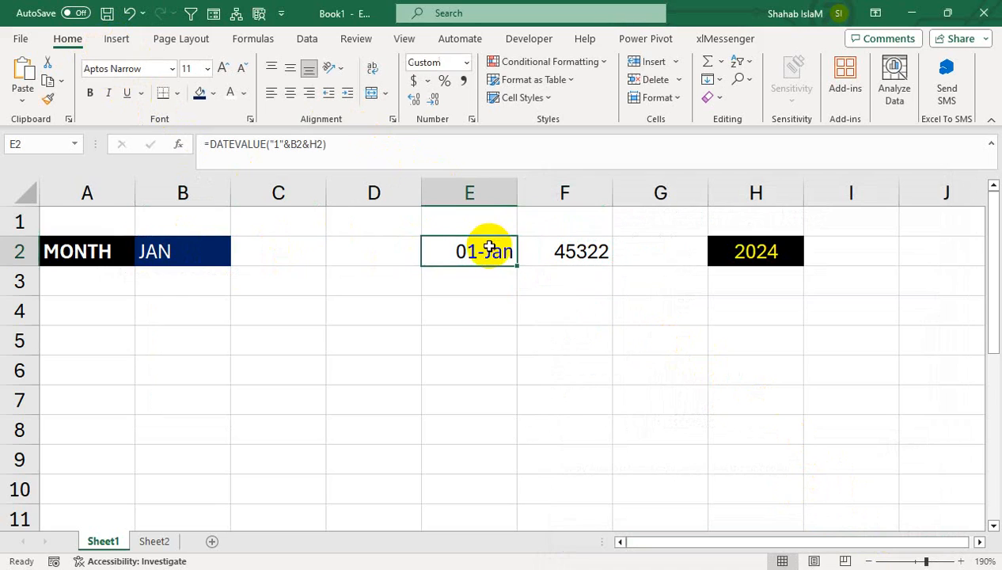
left_click(48, 99)
left_click(559, 253)
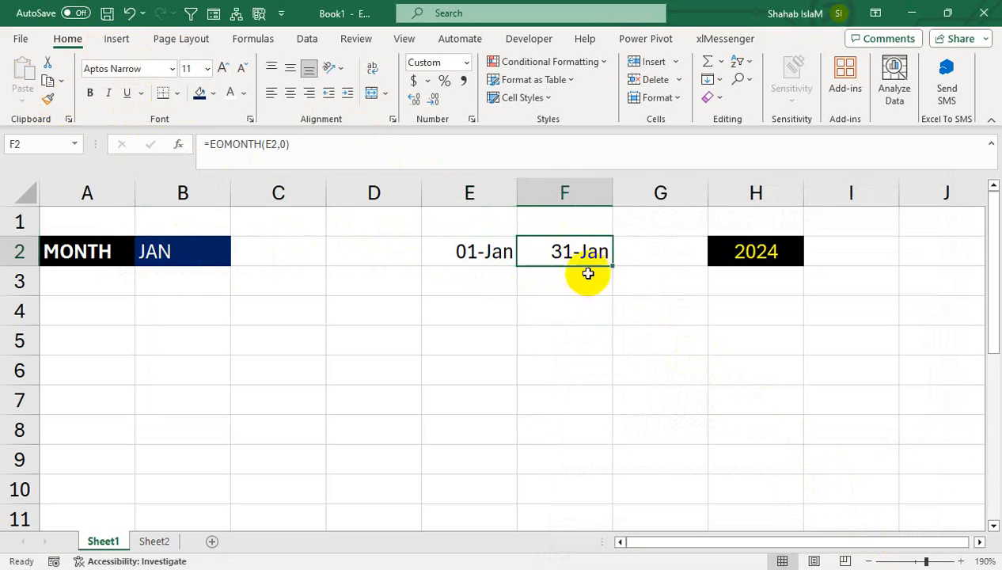
left_click_drag(479, 250, 555, 251)
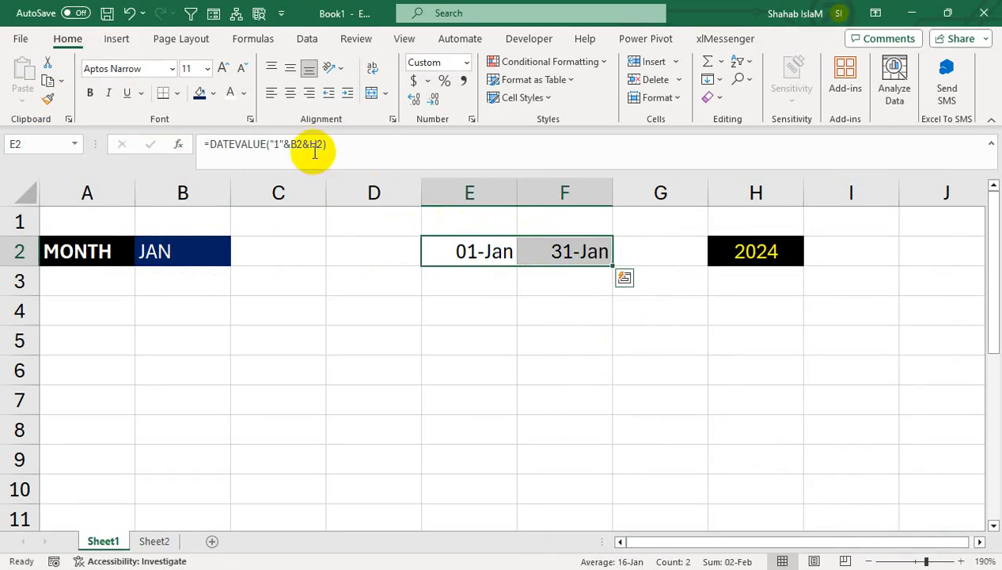
Make the E2:F2 dates centred, bold, yellow text on a black fill
left_click(290, 93)
left_click(89, 92)
left_click(213, 93)
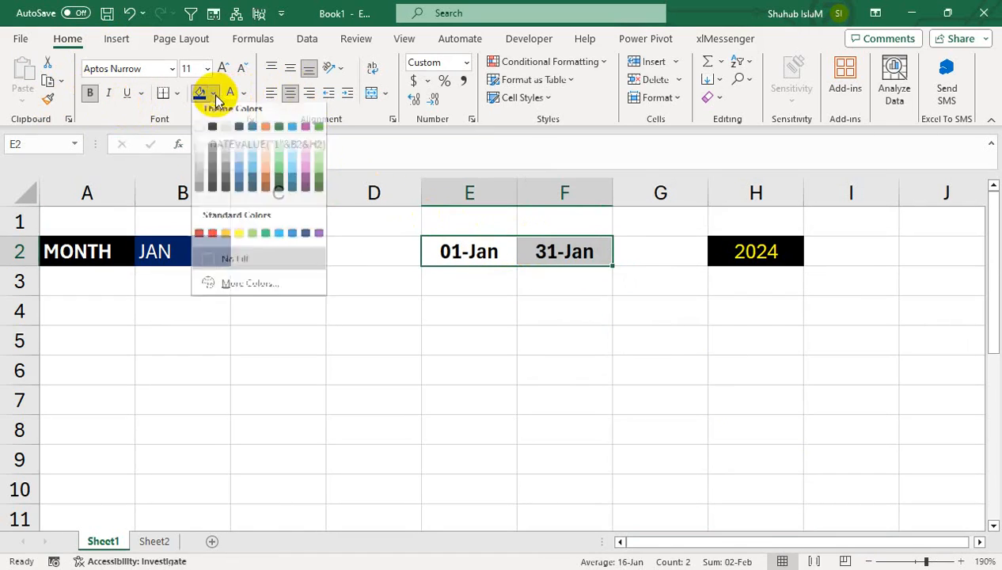
left_click(210, 135)
left_click(244, 94)
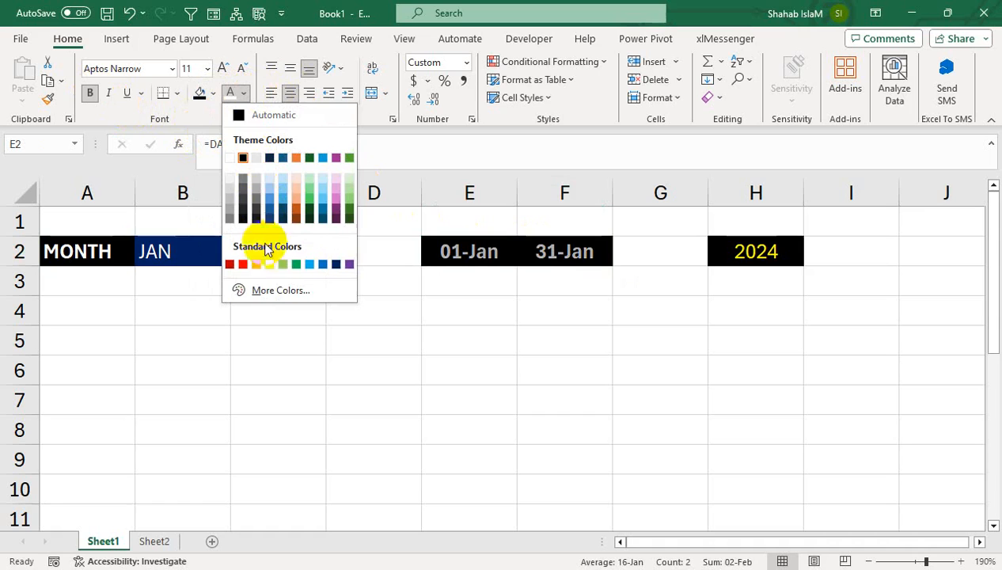
left_click(269, 264)
left_click(744, 257)
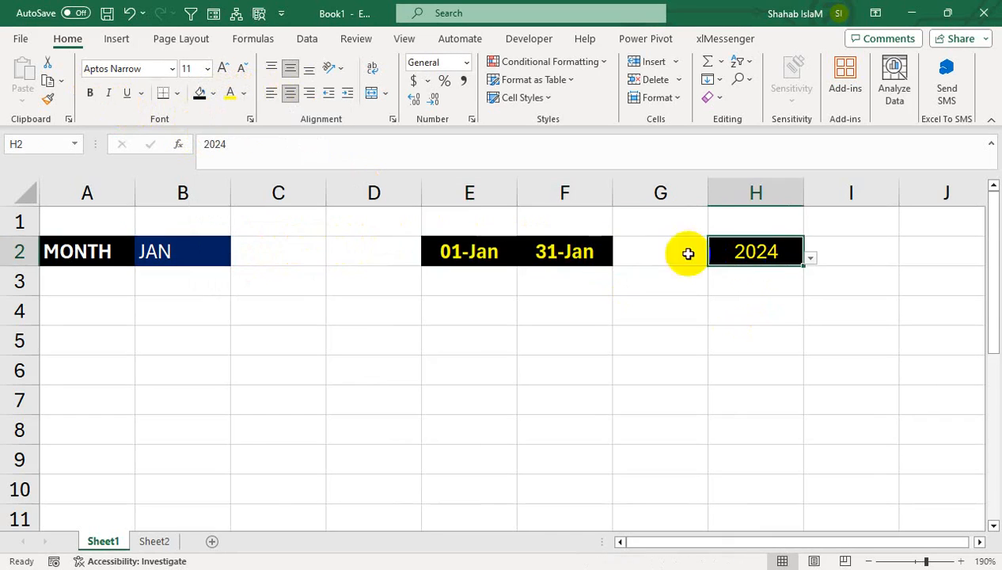
left_click(164, 241)
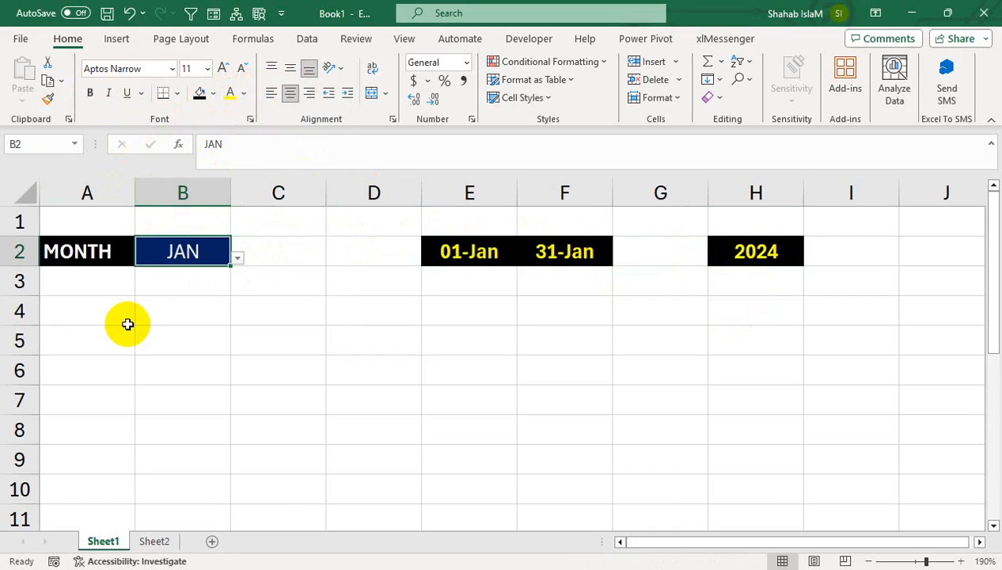
Merge A5:A6 and B5:B6, then enter the headers 'Emp id' and 'Emp Name'
left_click_drag(96, 333, 99, 363)
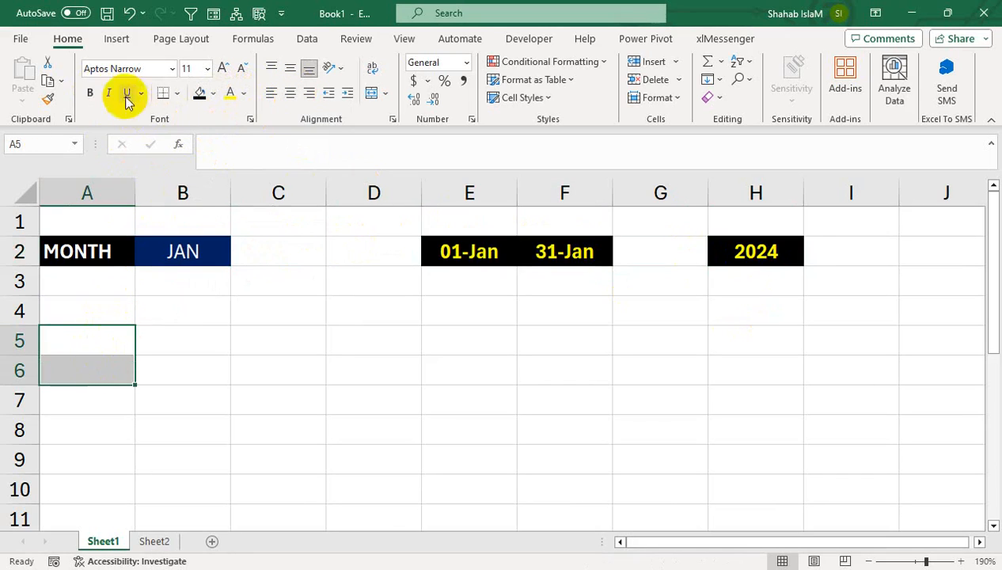
left_click(368, 95)
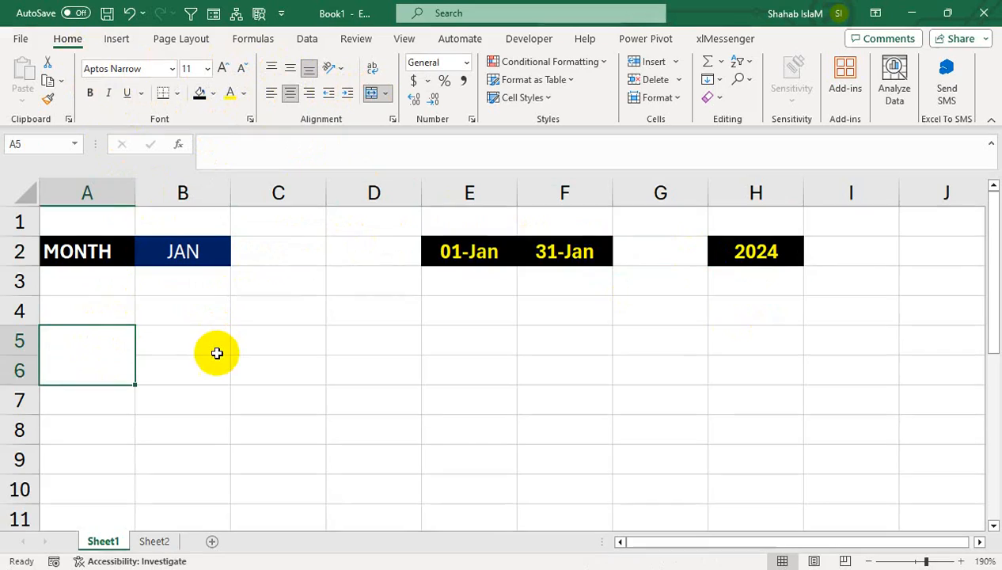
left_click_drag(215, 342, 215, 374)
left_click(372, 93)
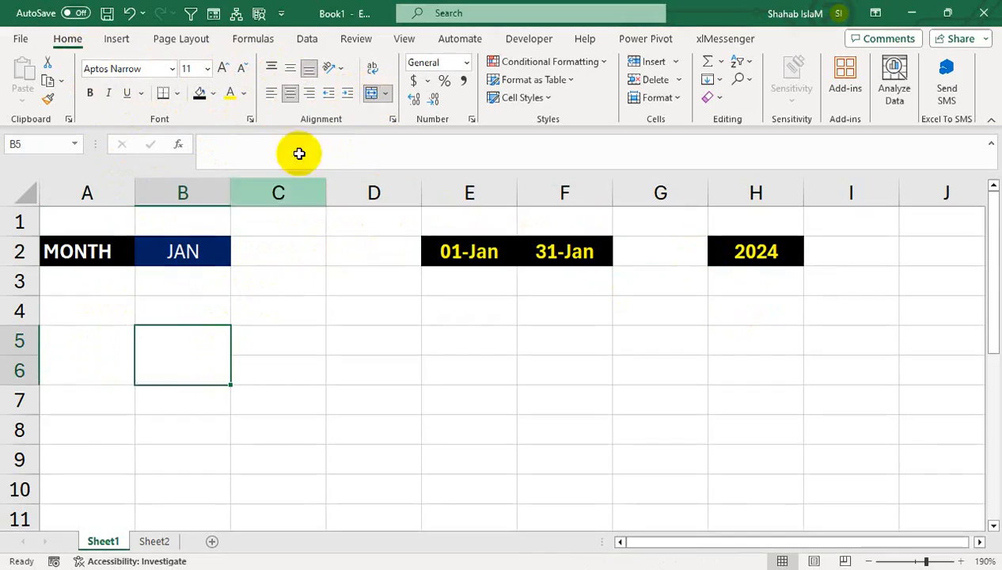
left_click(87, 369)
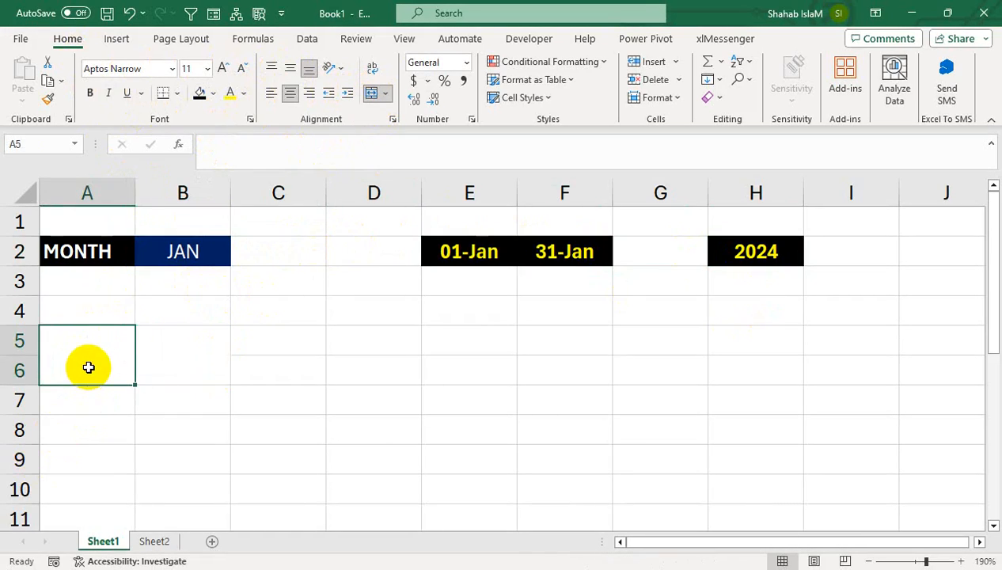
type("Emp id")
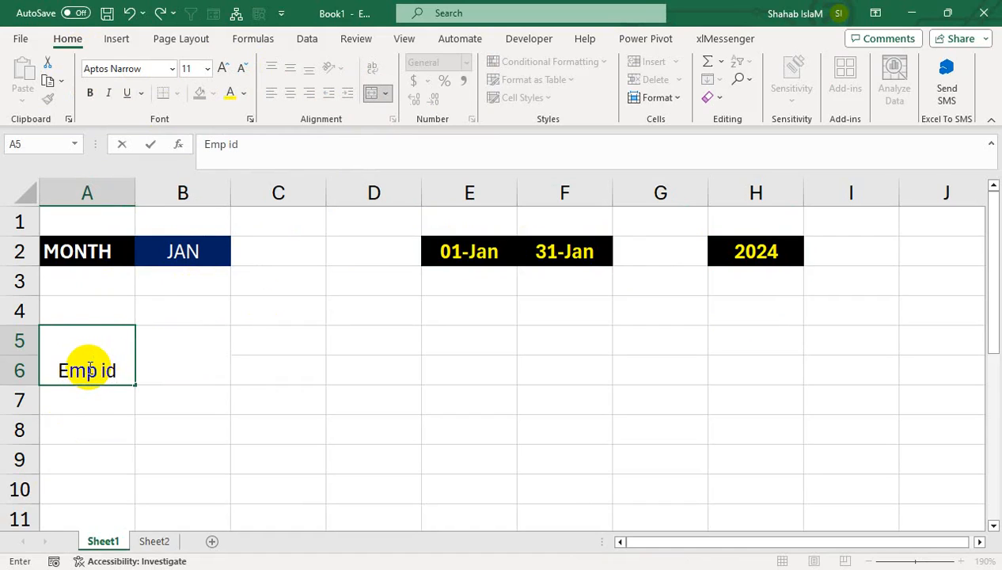
key("Tab")
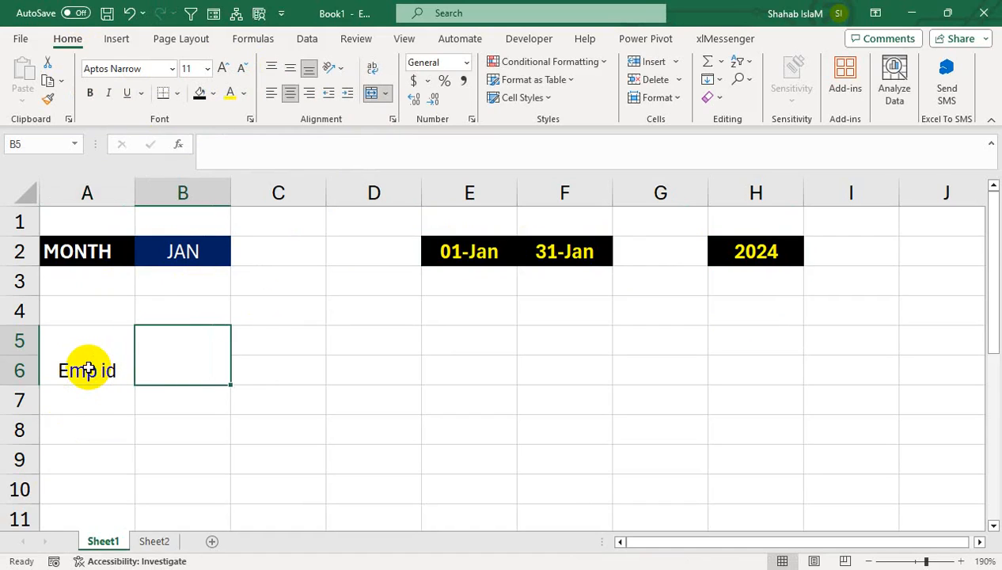
type("Emp")
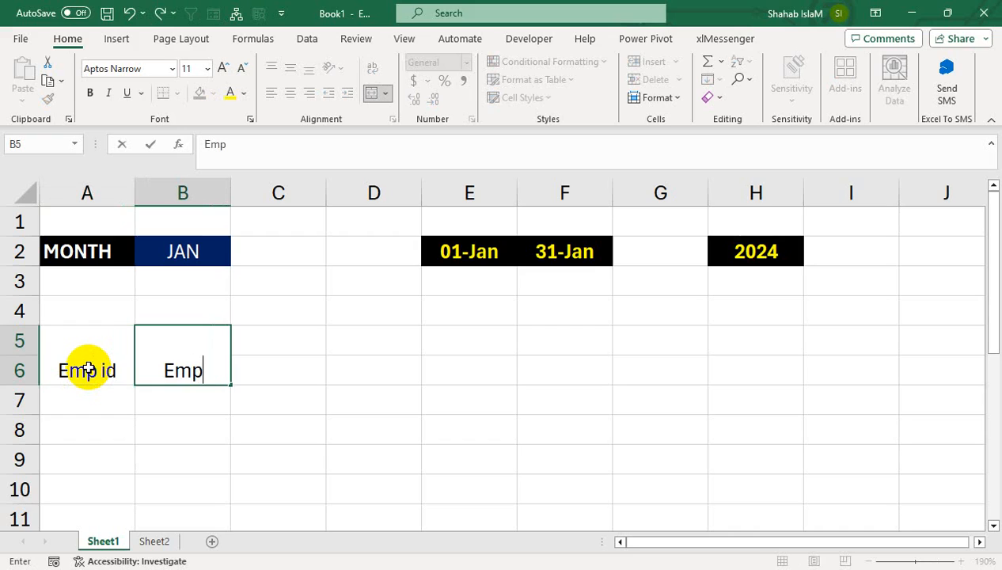
type(" Na")
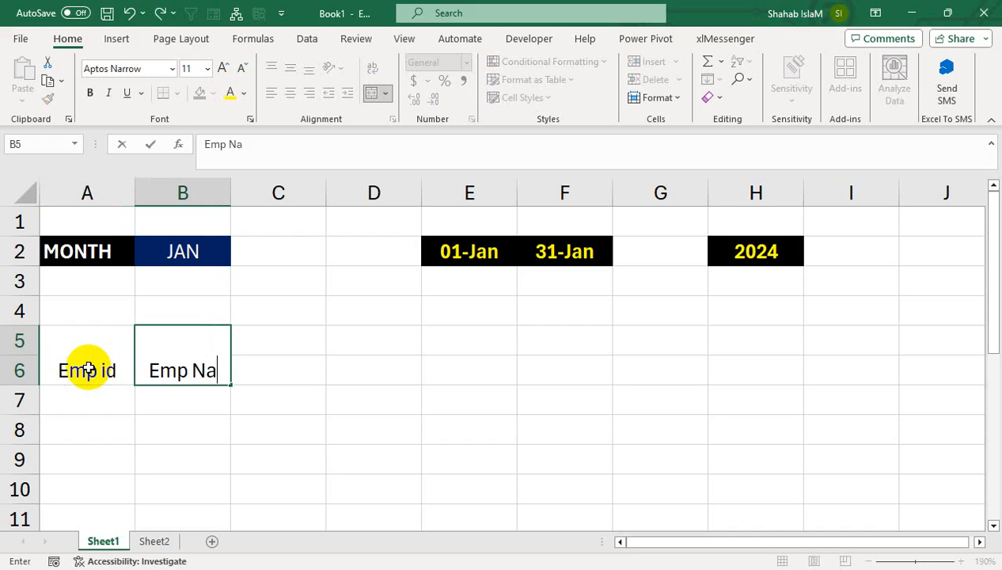
type("me")
left_click(275, 410)
left_click(204, 382)
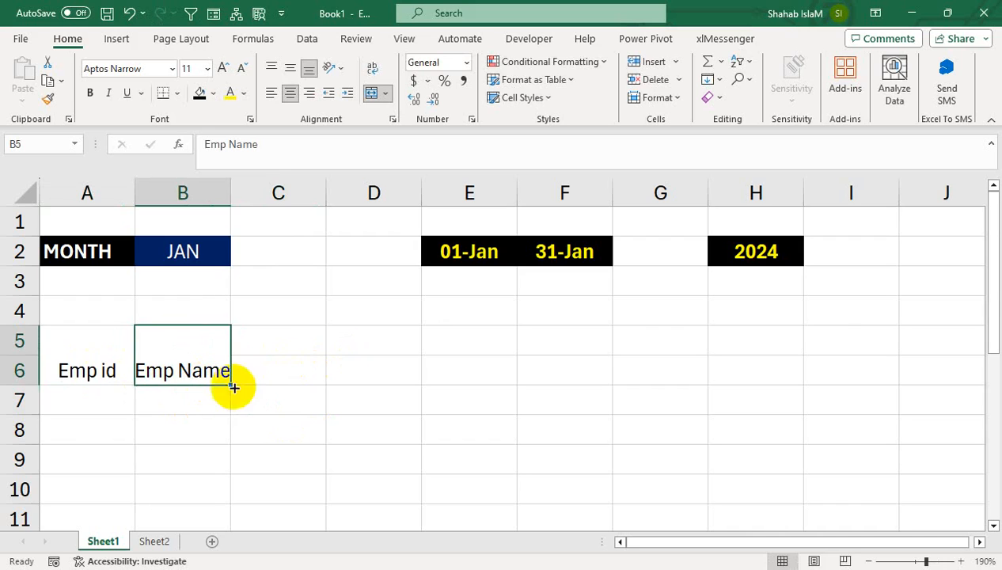
Give both headers yellow fill, black bold size-9 text, counterclockwise angle and middle alignment
left_click_drag(83, 352, 152, 362)
left_click(213, 94)
left_click(237, 236)
left_click(243, 93)
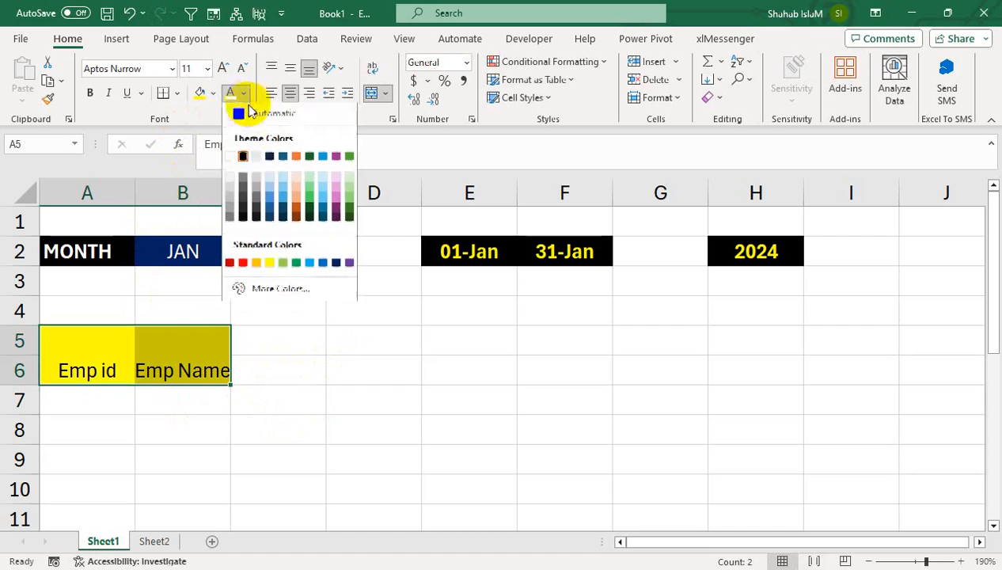
left_click(242, 156)
left_click(89, 92)
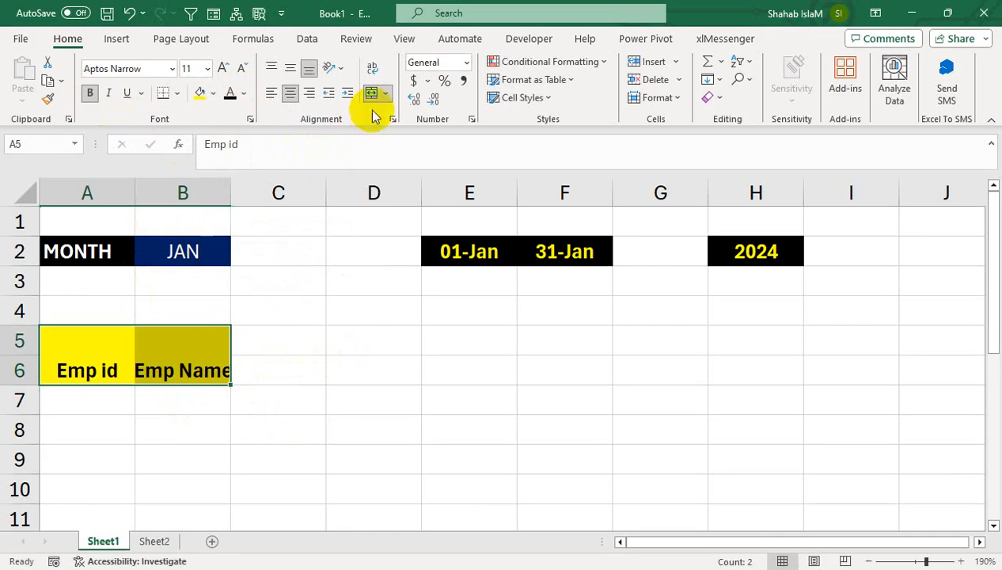
left_click(339, 68)
left_click(348, 89)
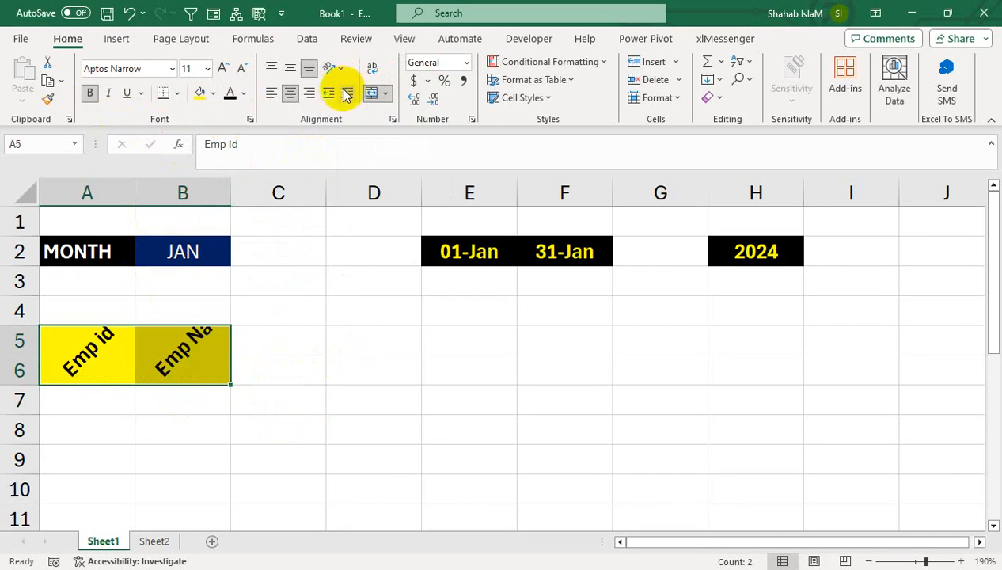
left_click(293, 68)
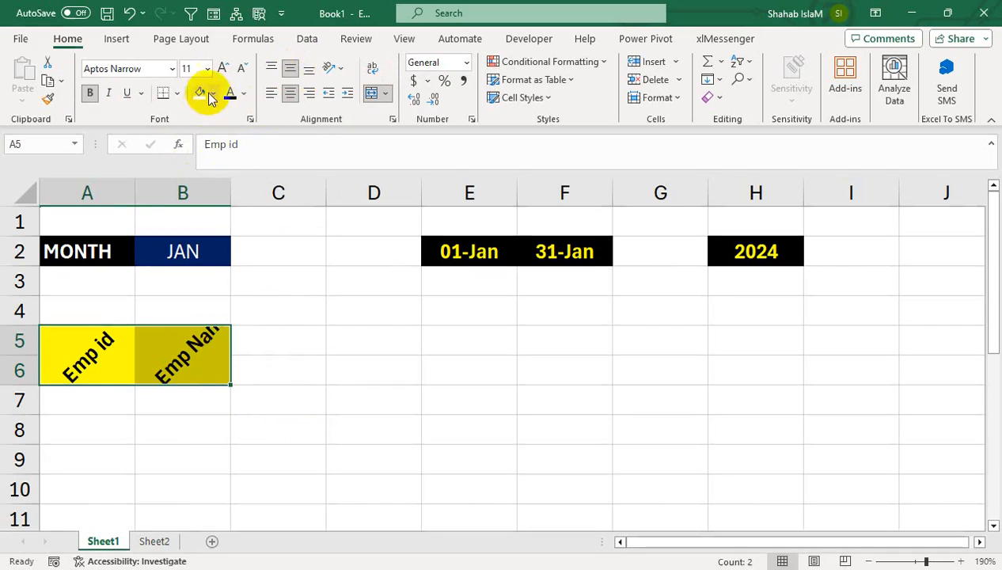
left_click(245, 71)
left_click(244, 71)
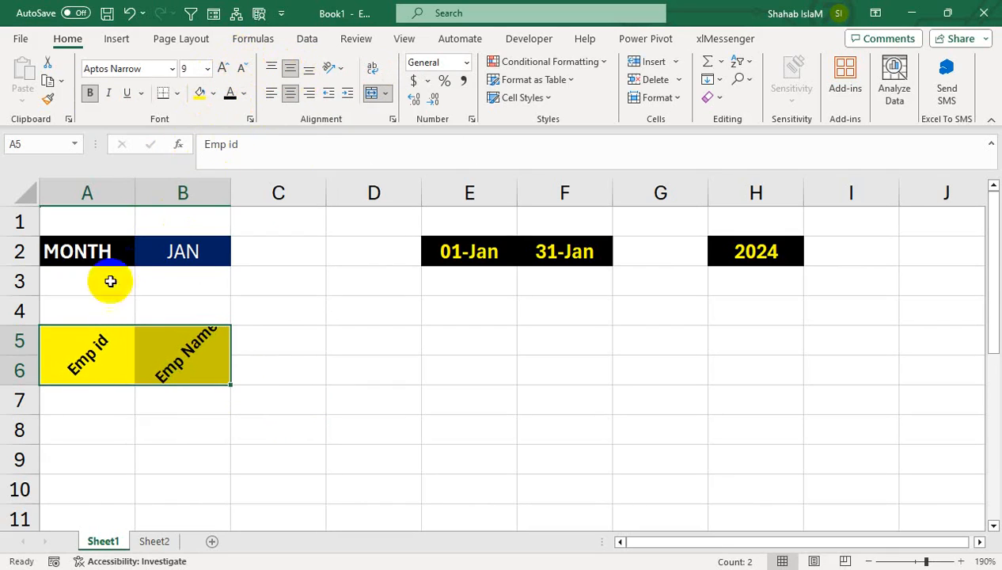
left_click(19, 344)
left_click(19, 370)
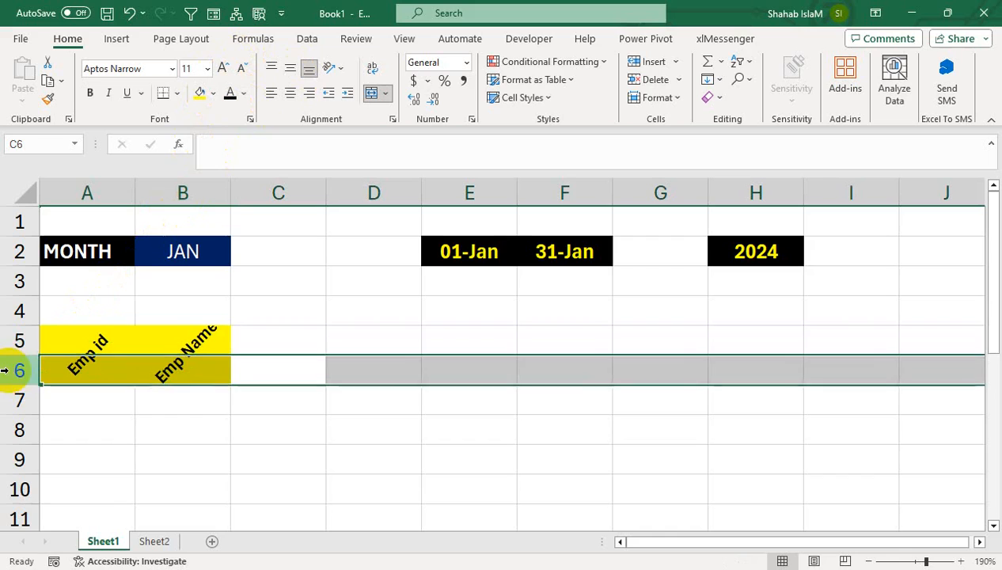
Make row 6 taller and enter =E2 in C5 so it shows 01-Jan
mouse_move(19, 386)
left_mouse_down()
mouse_move(23, 403)
mouse_move(11, 403)
left_mouse_up()
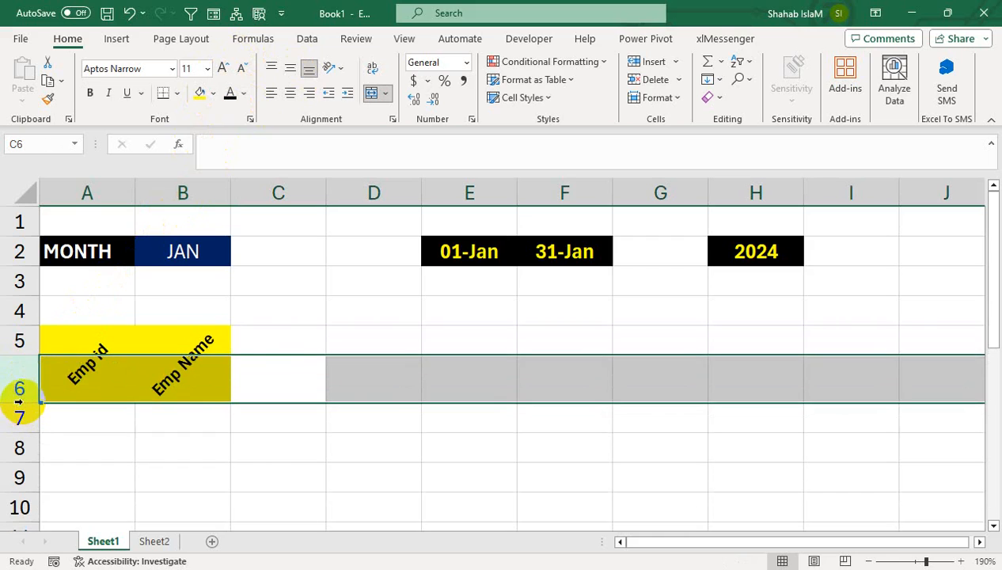
left_click(292, 344)
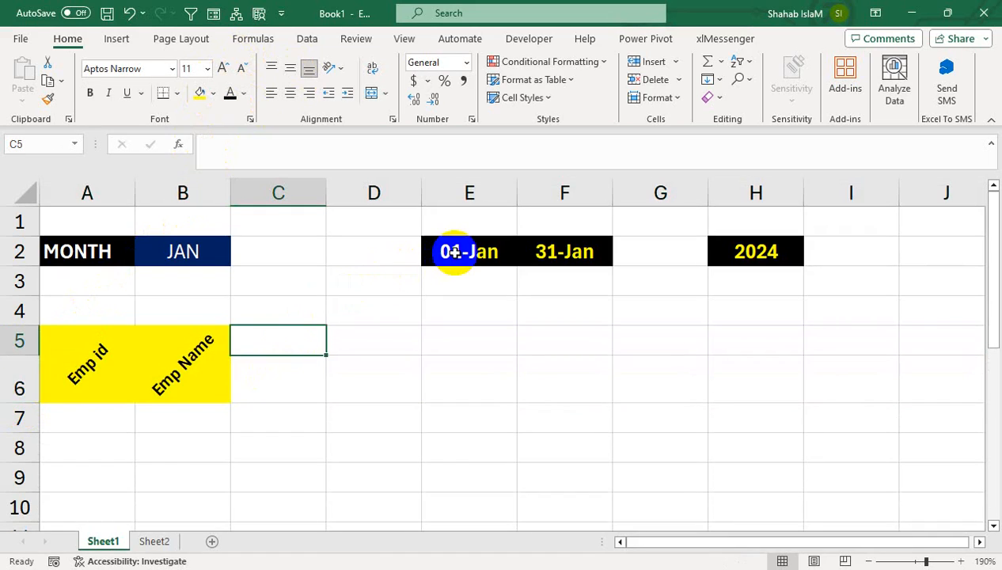
type("[")
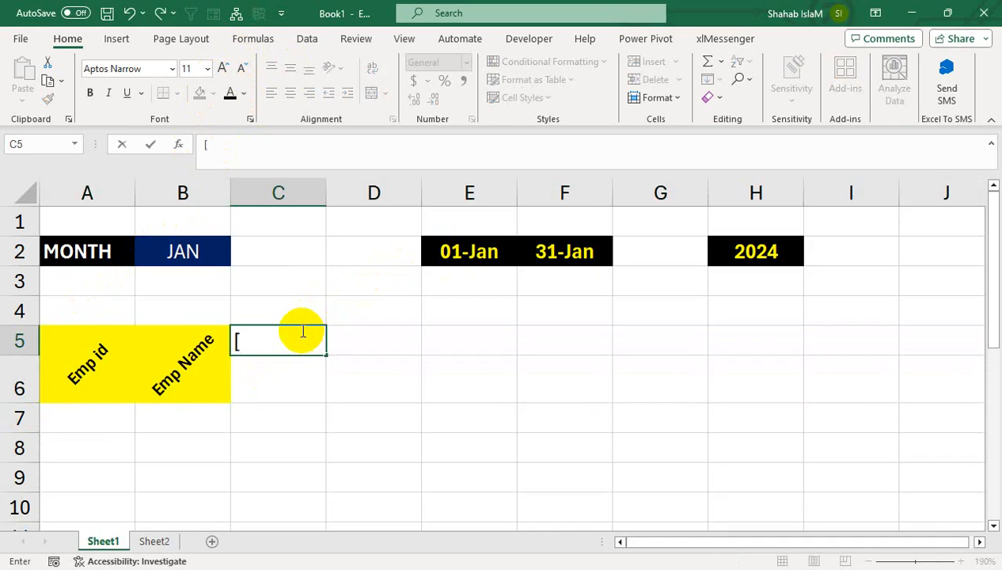
type("=")
left_click(451, 251)
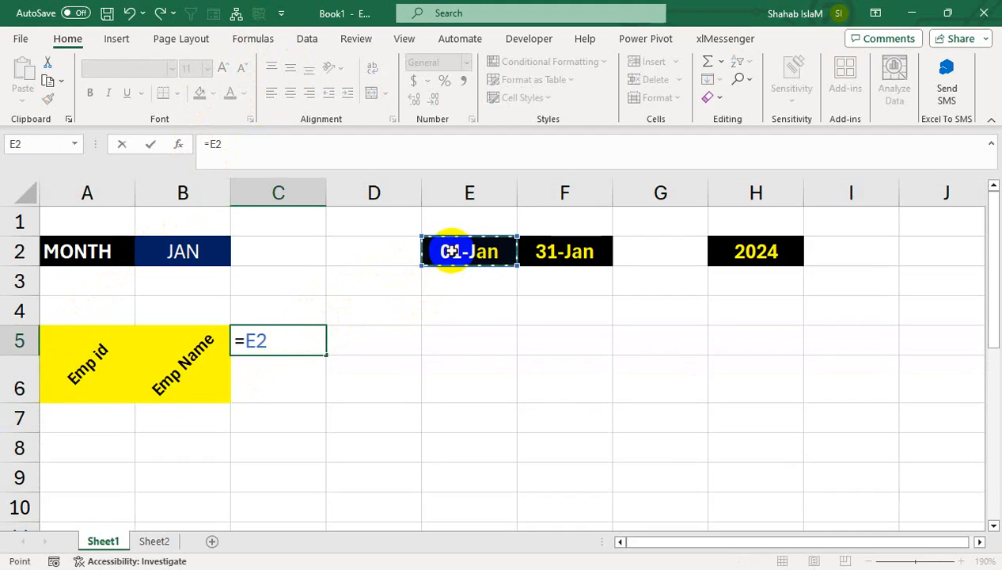
key("Return")
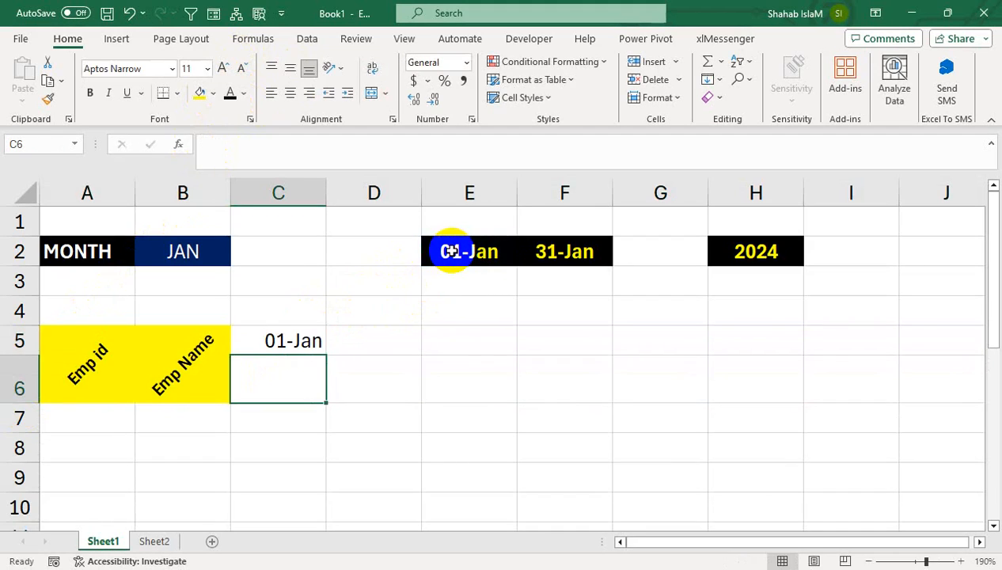
left_click(310, 339)
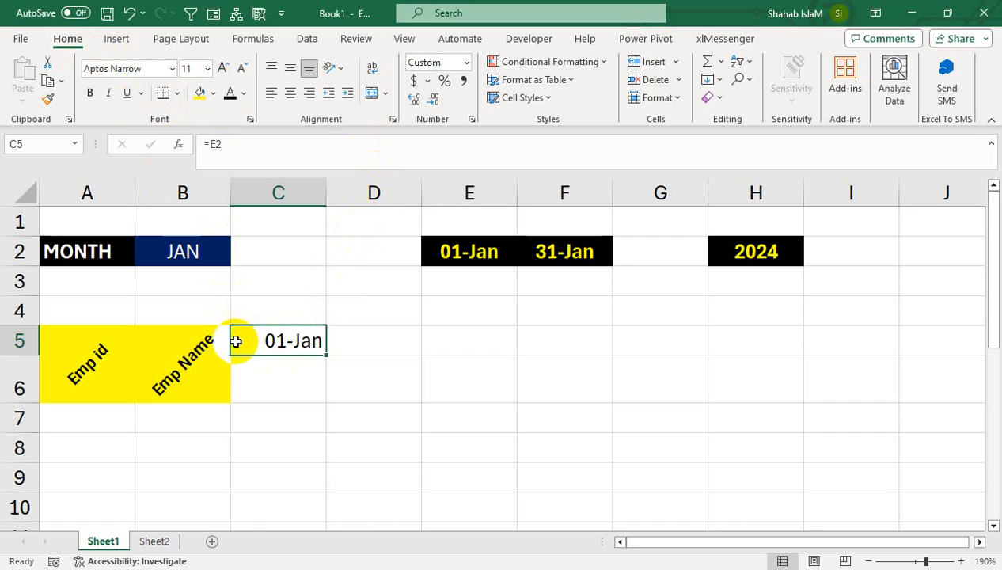
Change C5's custom number format from dd-mmm to dd so it shows 01
left_click(472, 118)
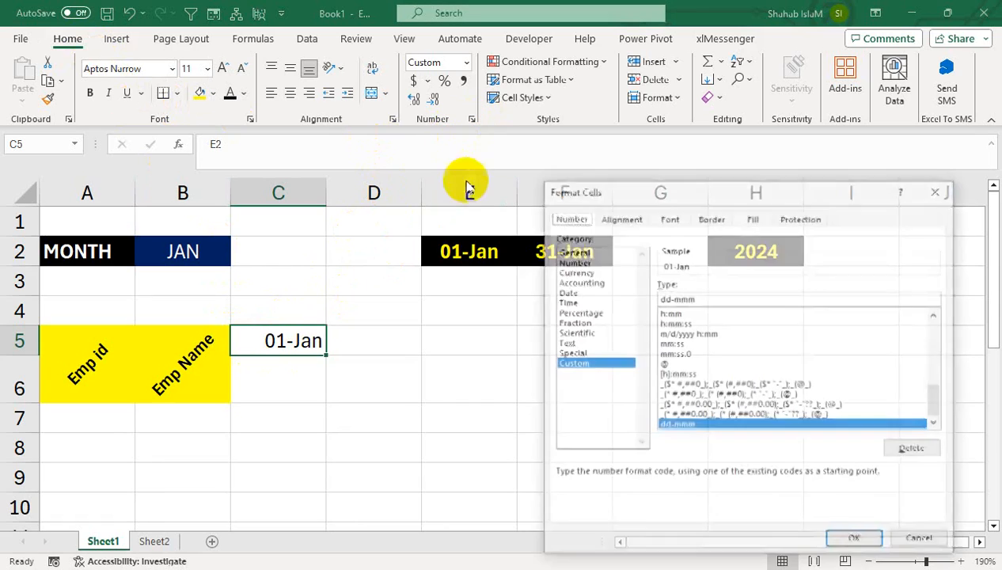
left_click_drag(594, 195, 445, 194)
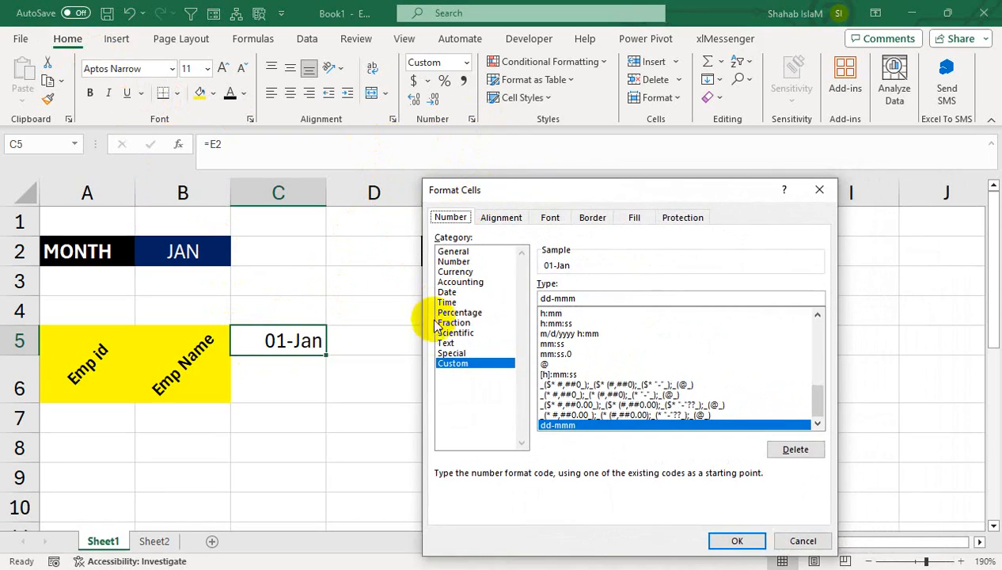
left_click(564, 298)
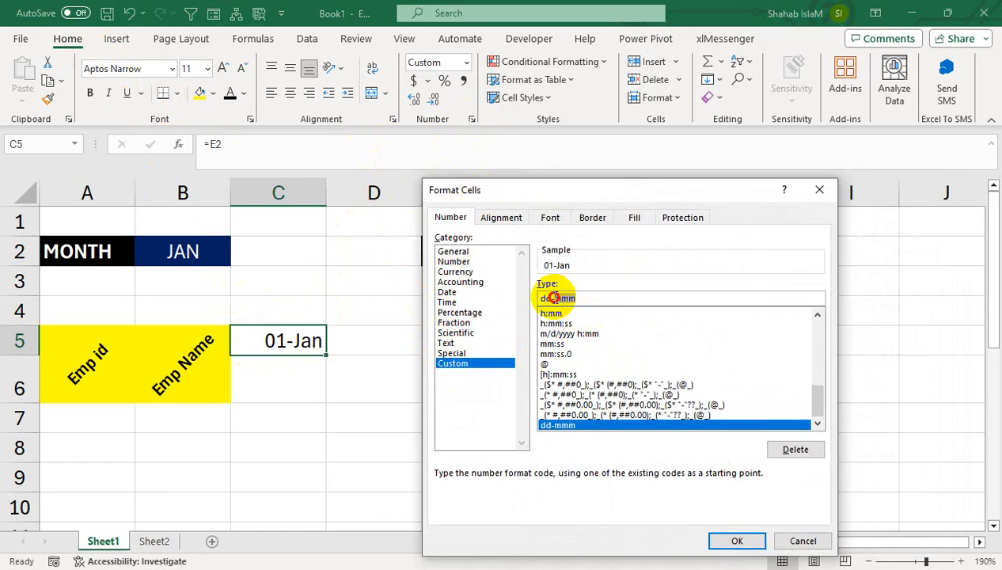
key("BackSpace")
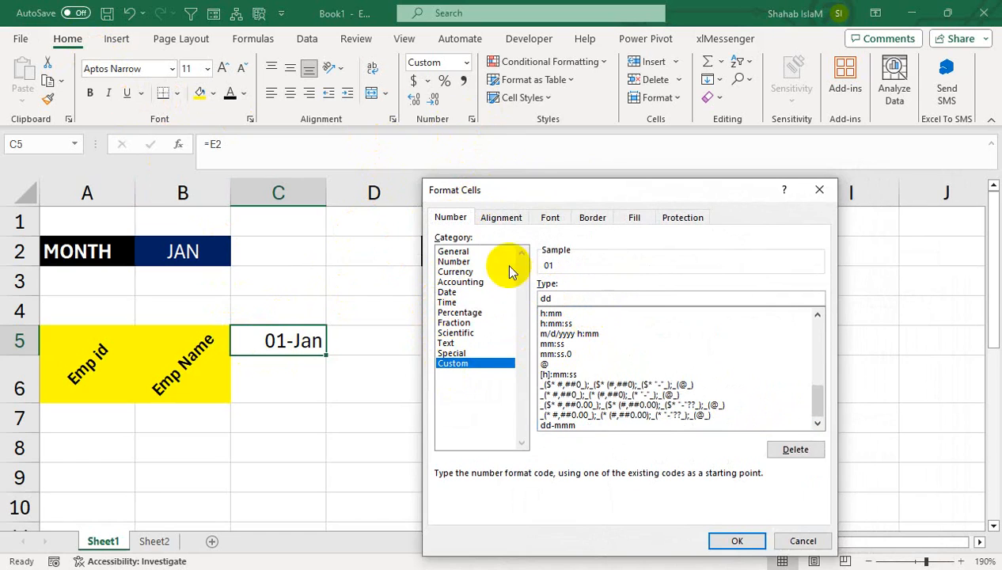
left_click(730, 542)
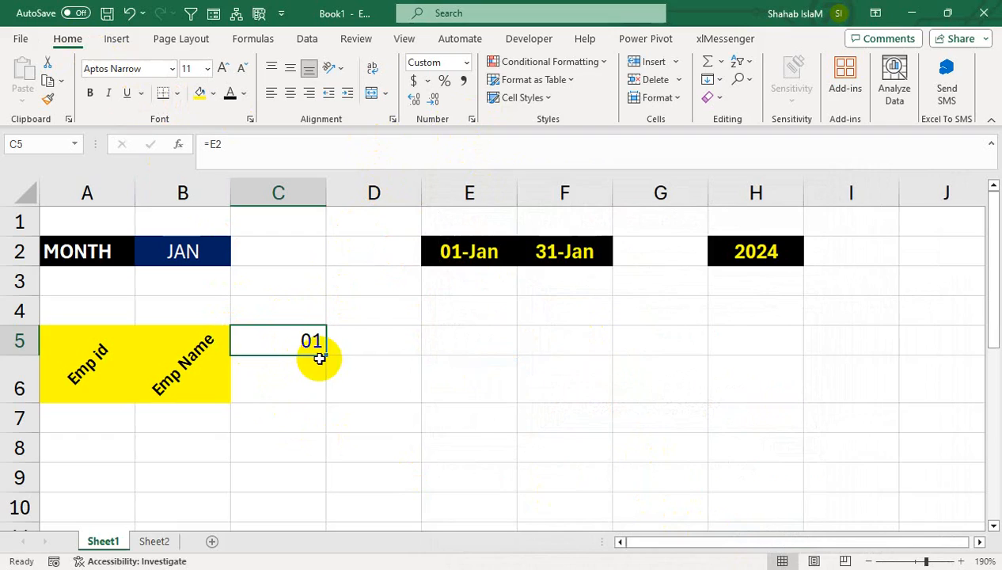
left_click(915, 561)
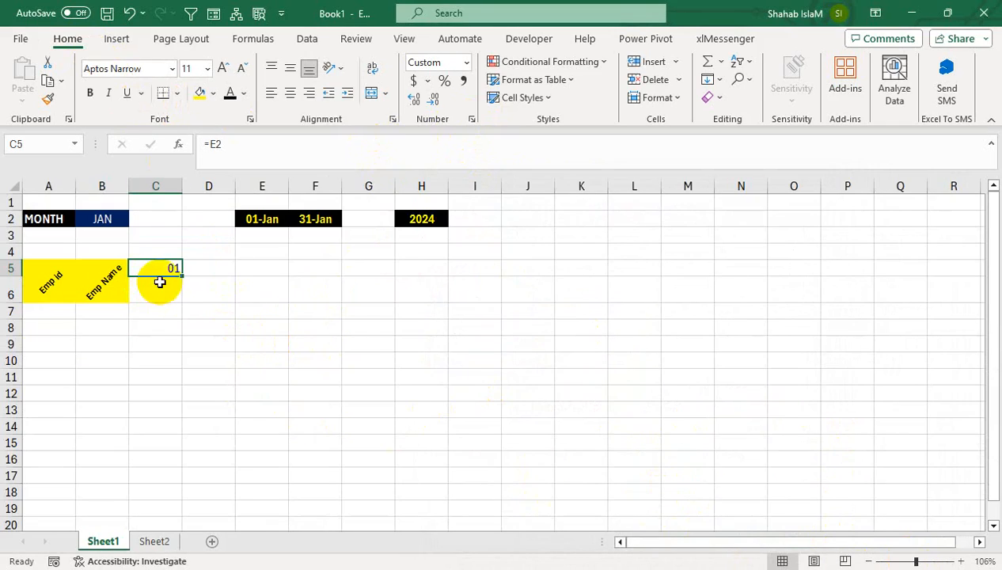
Enter =IF(C5<$F$2,C5+1,"") in D5 to get the next day, blank past F2
left_click(190, 271)
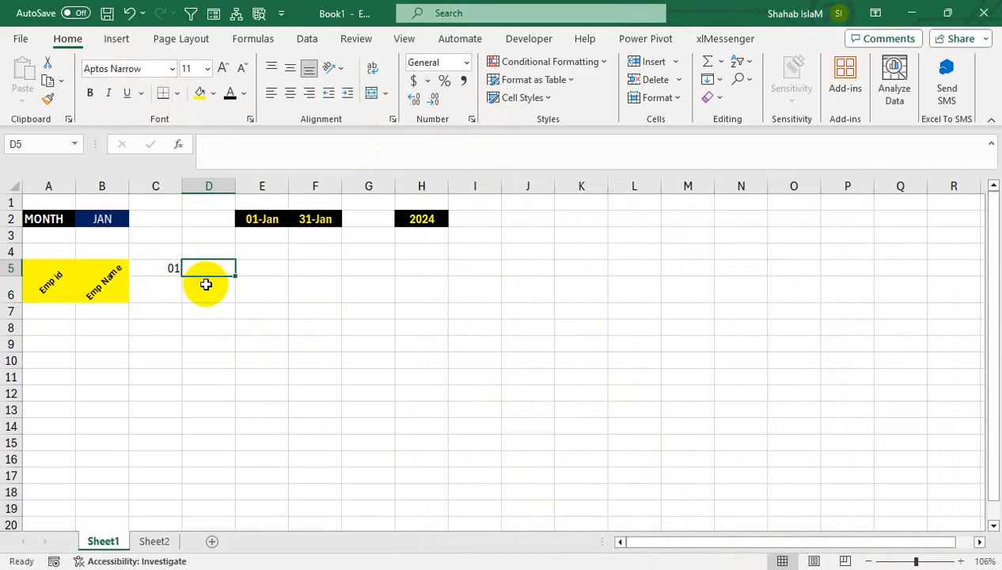
type("=IF(")
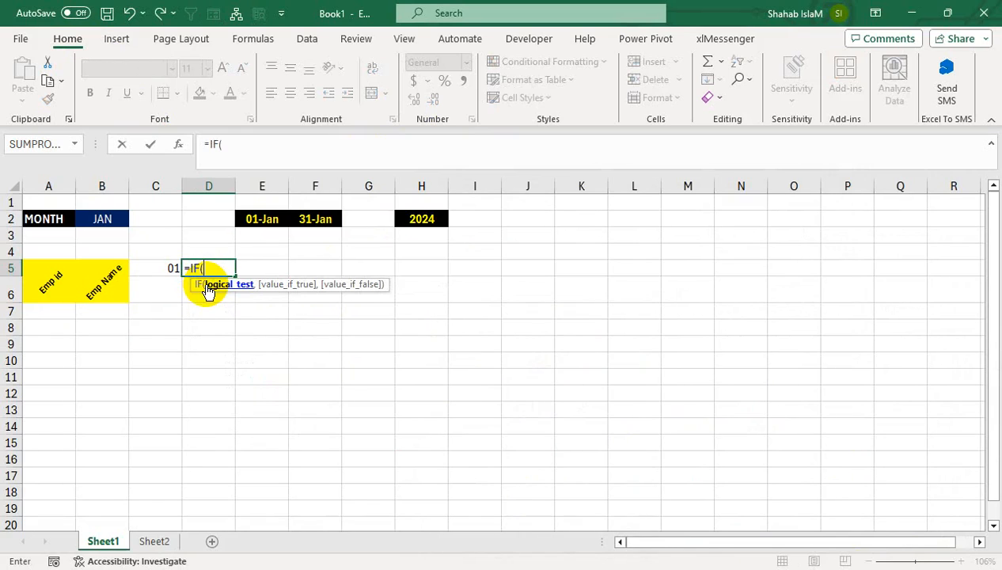
left_click(172, 270)
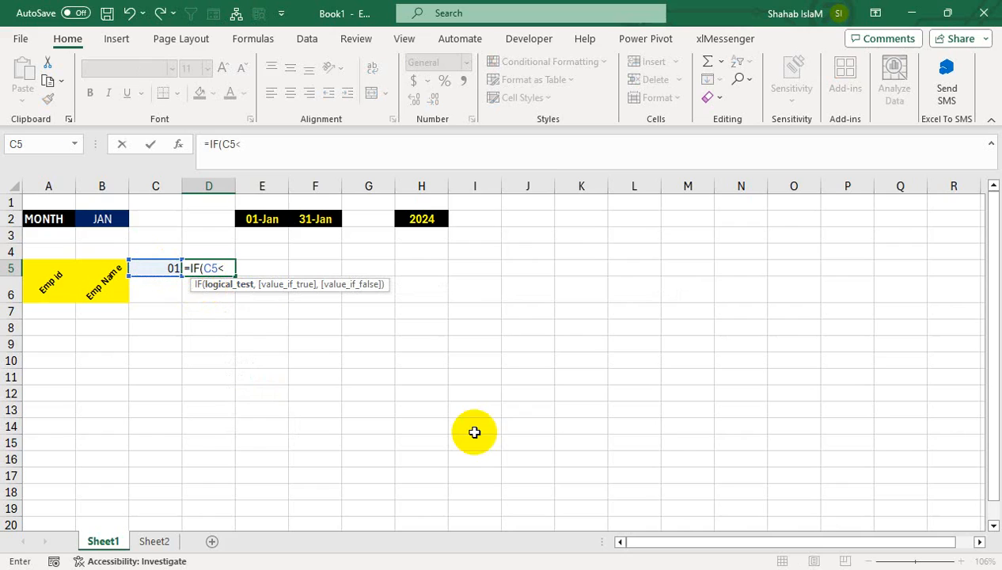
left_click(321, 220)
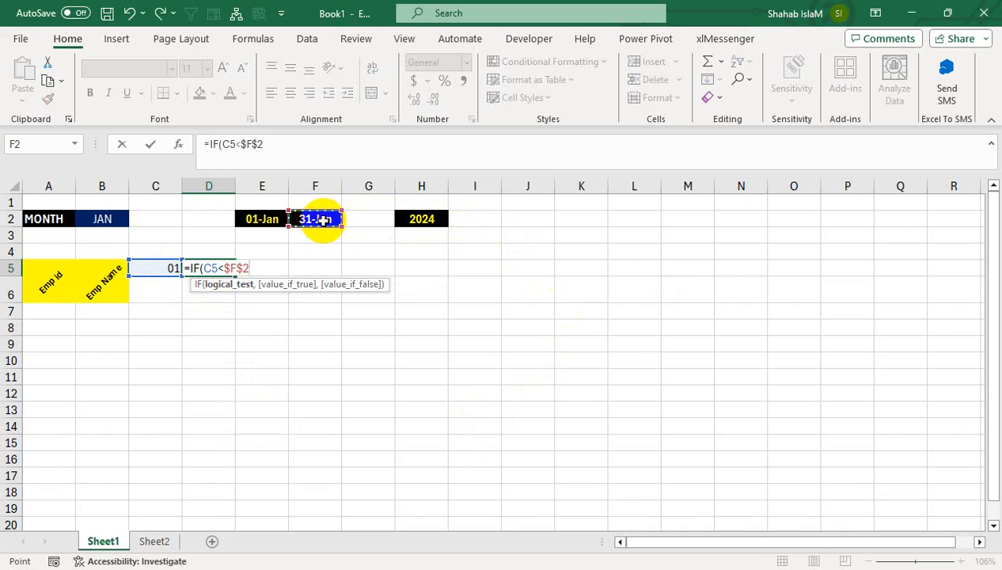
type(",")
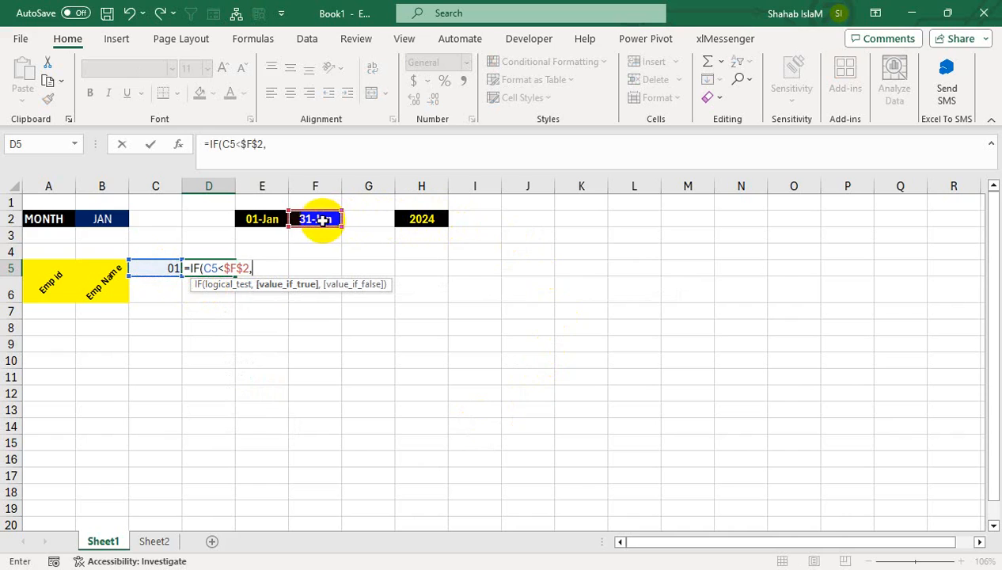
left_click(158, 270)
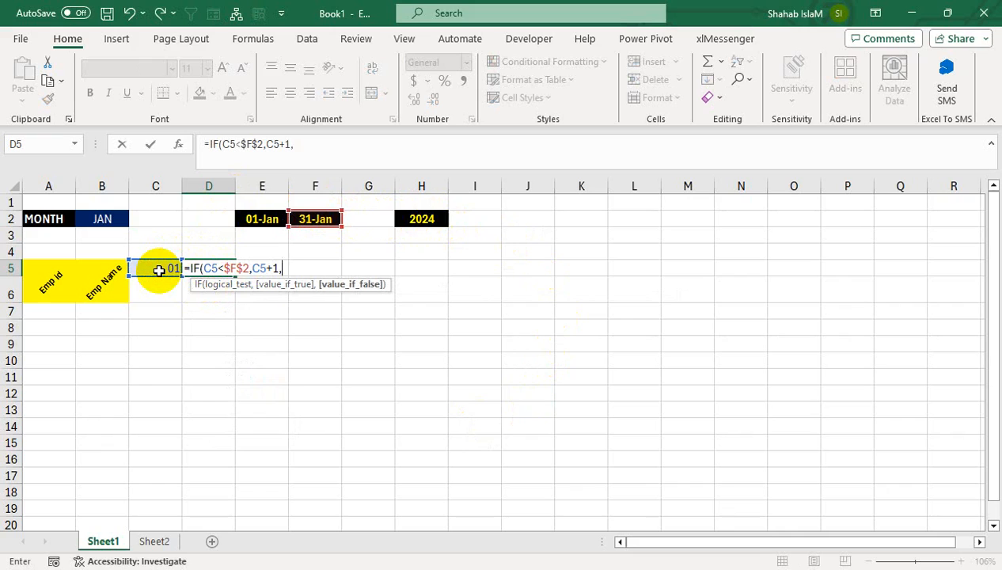
type("+1,\"\")")
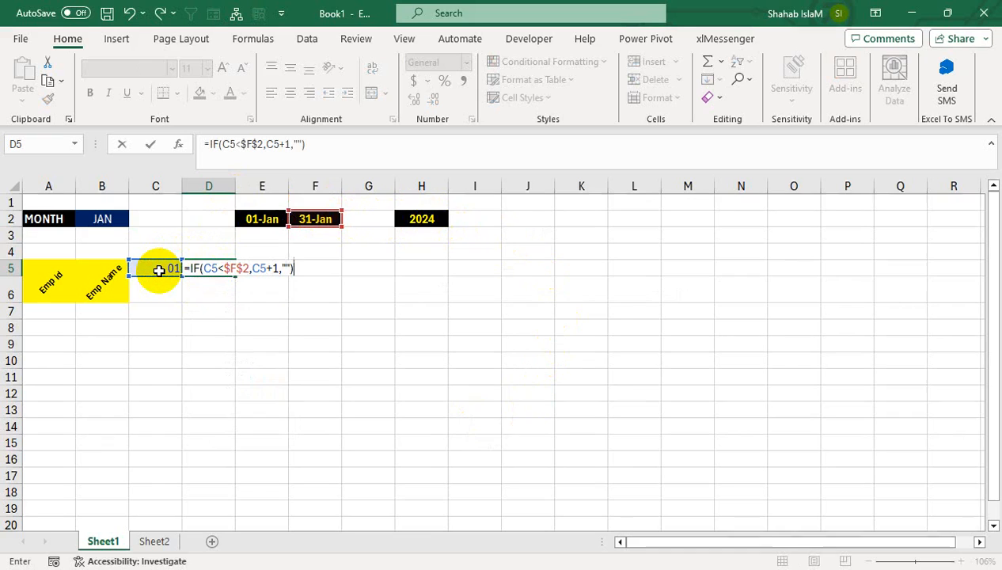
key("Return")
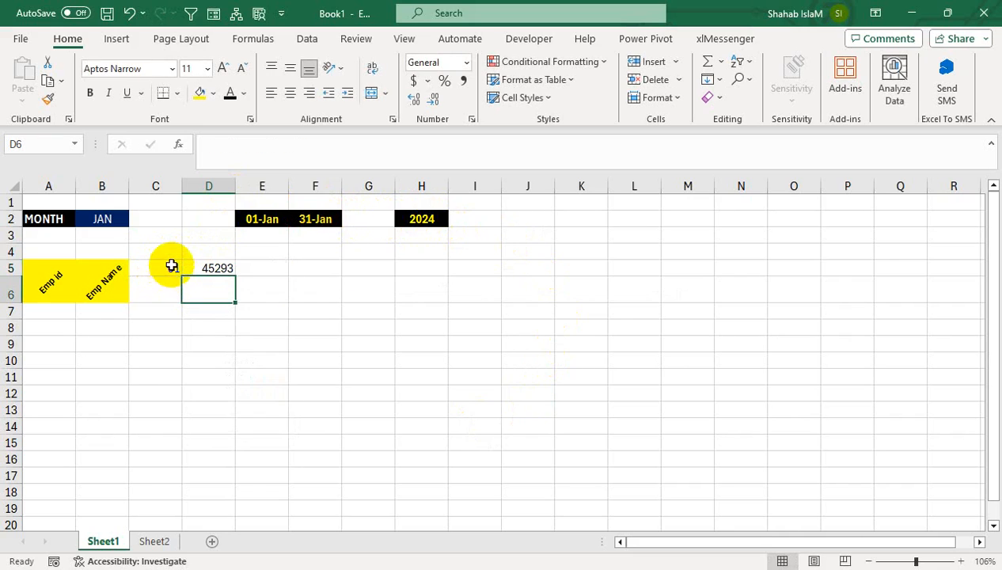
Copy C5's day-number format onto D5 with Format Painter
left_click(172, 266)
left_click(50, 99)
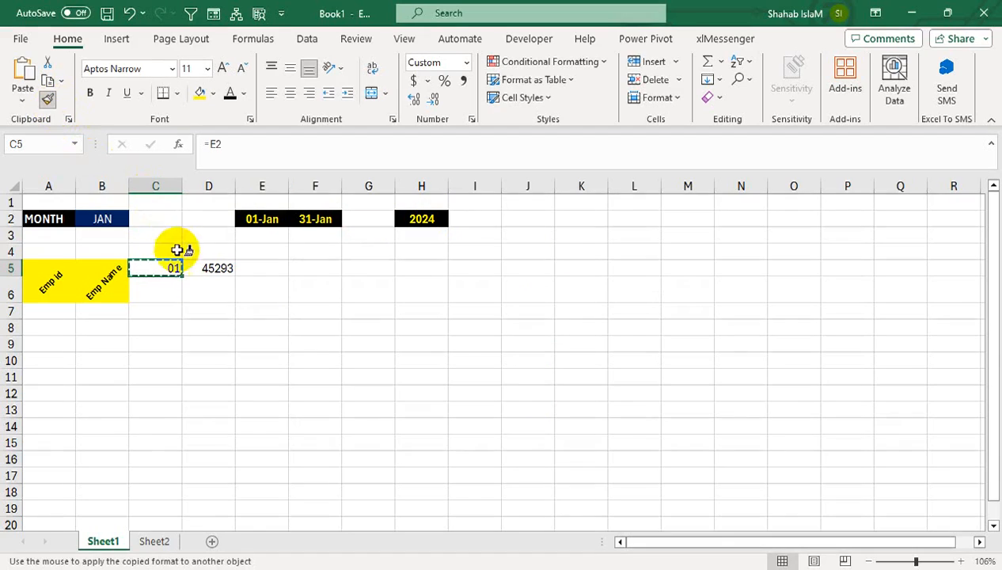
left_click(191, 269)
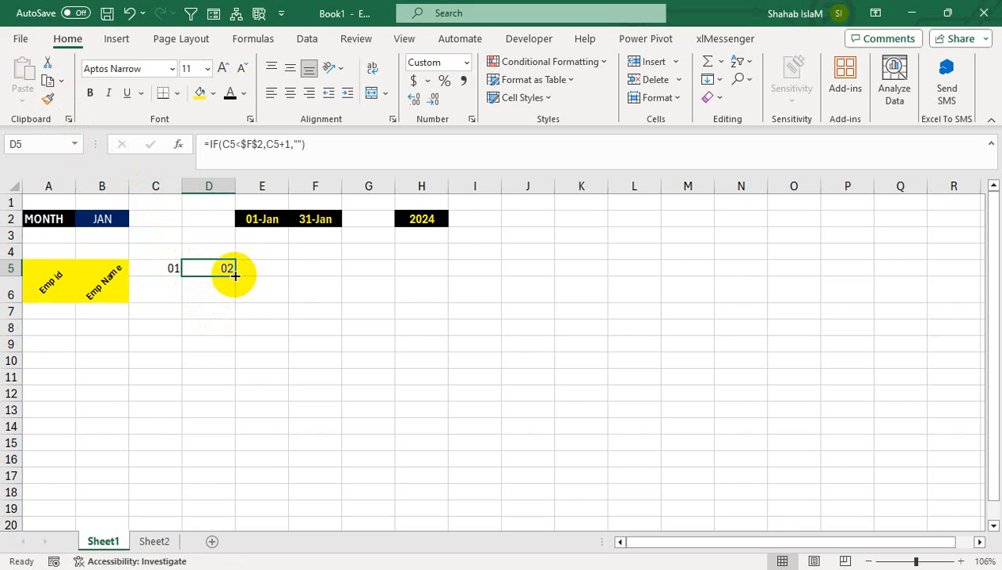
Fill D5's next-day formula across row 5 to AL5, showing days 02–31
left_click_drag(234, 276, 327, 278)
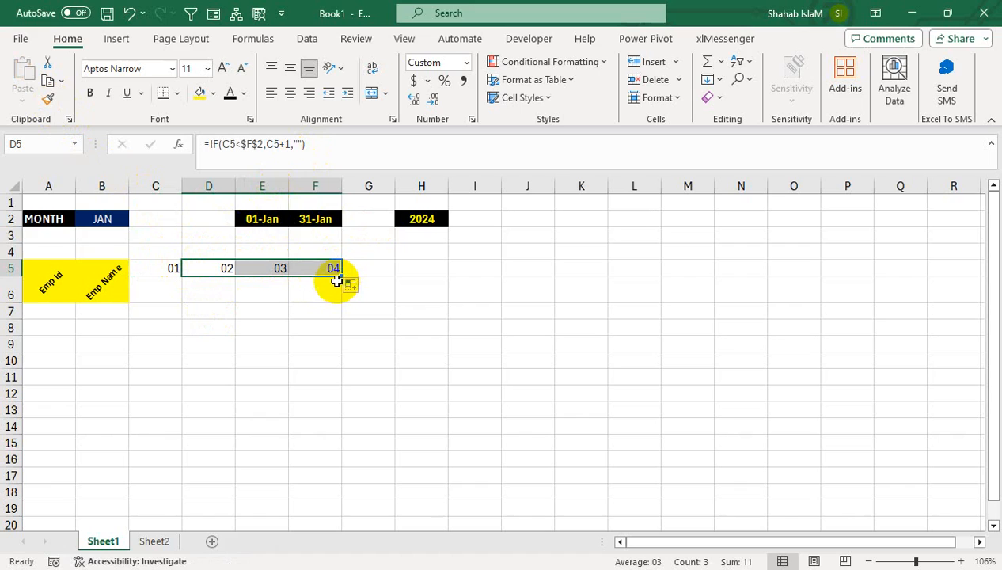
left_click_drag(343, 279, 965, 269)
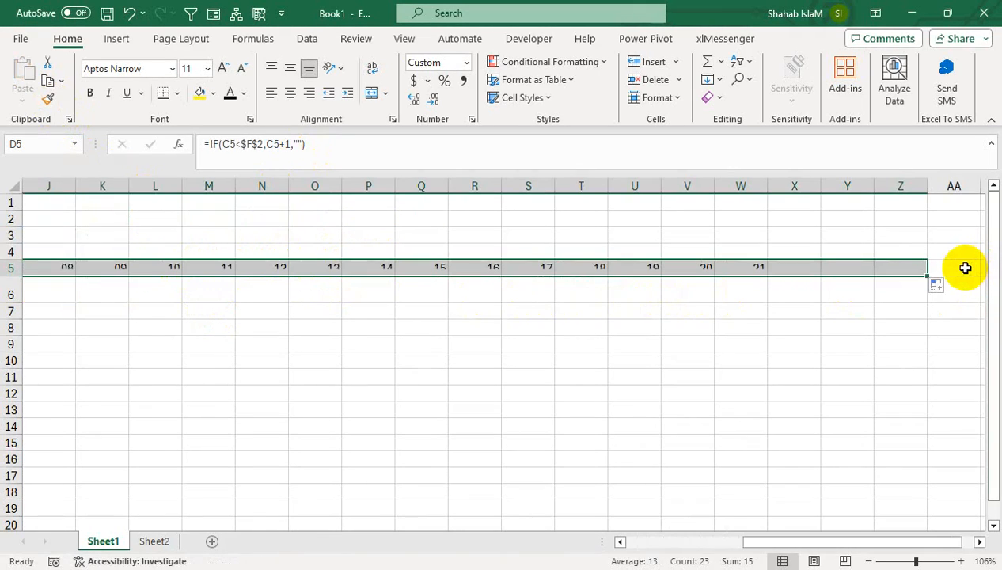
left_click_drag(875, 543, 911, 542)
left_click_drag(877, 275, 910, 271)
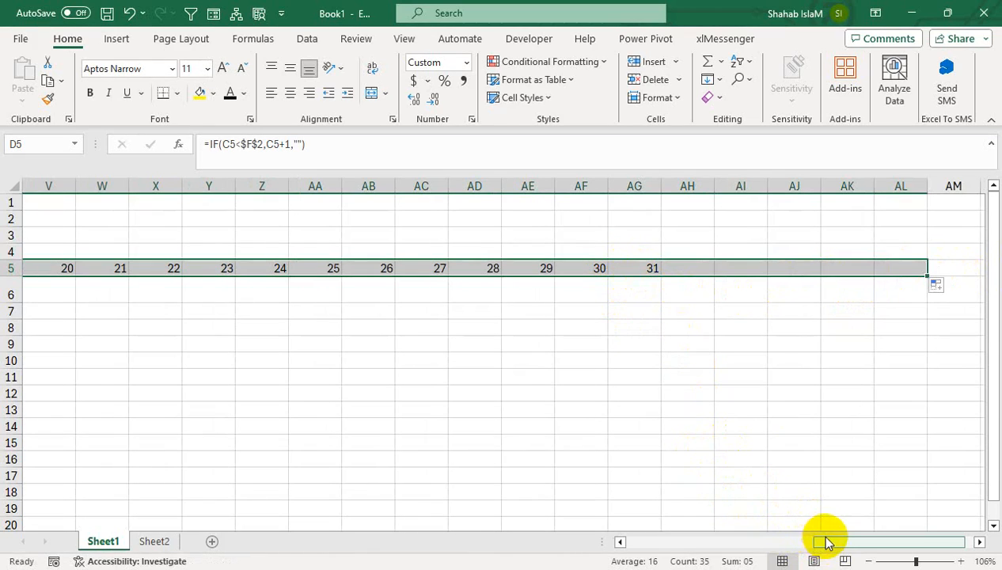
left_click(741, 271)
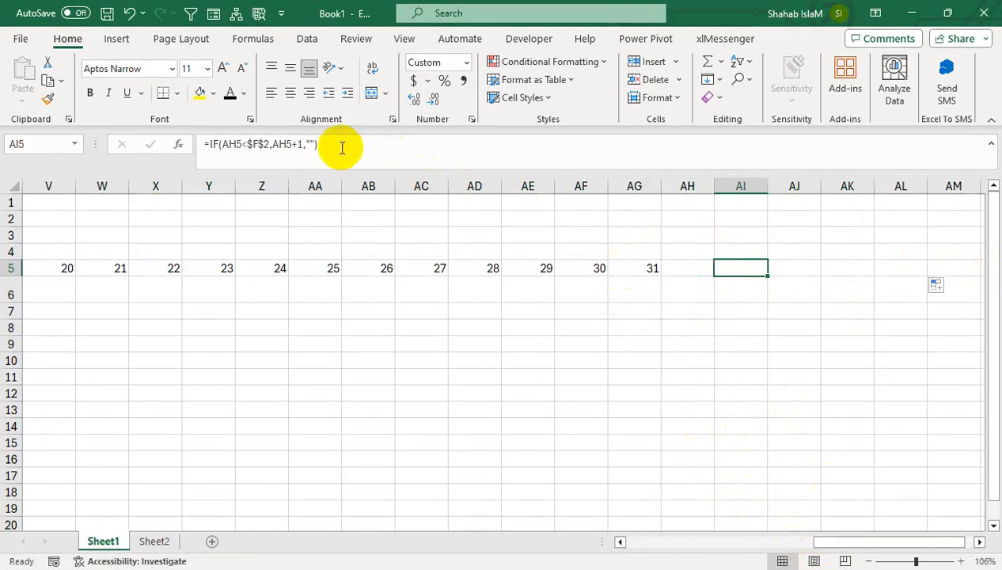
left_click(678, 266)
left_click_drag(678, 185, 976, 179)
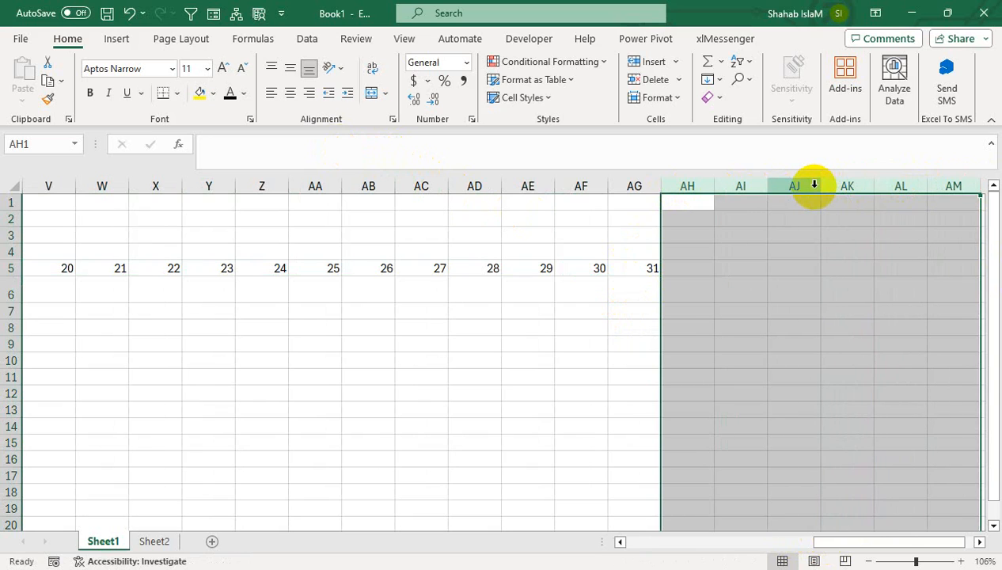
left_click_drag(835, 544, 640, 544)
left_click(250, 218)
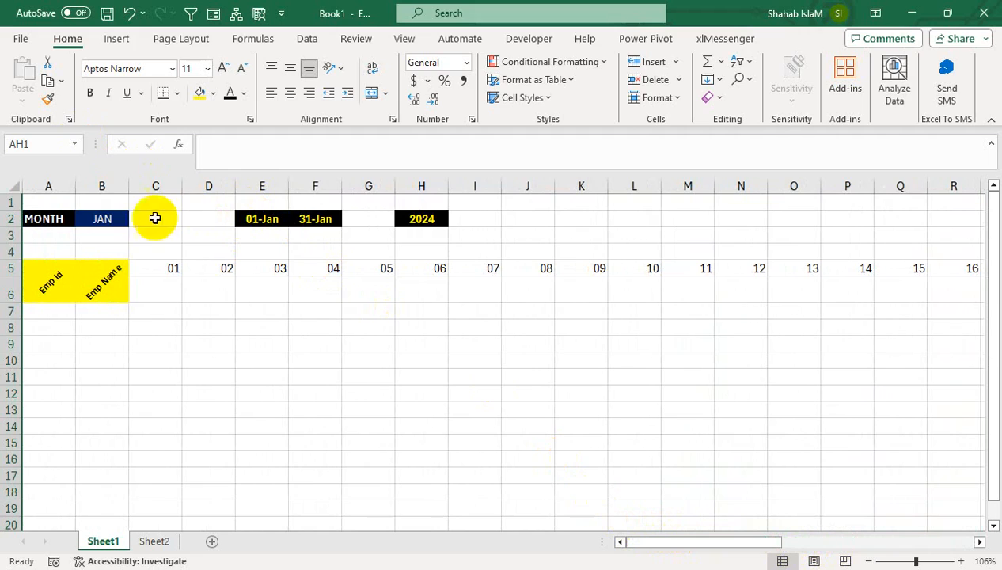
left_click(125, 219)
Set the month in B2 to FEB and confirm the day numbers stop at 29
left_click(135, 220)
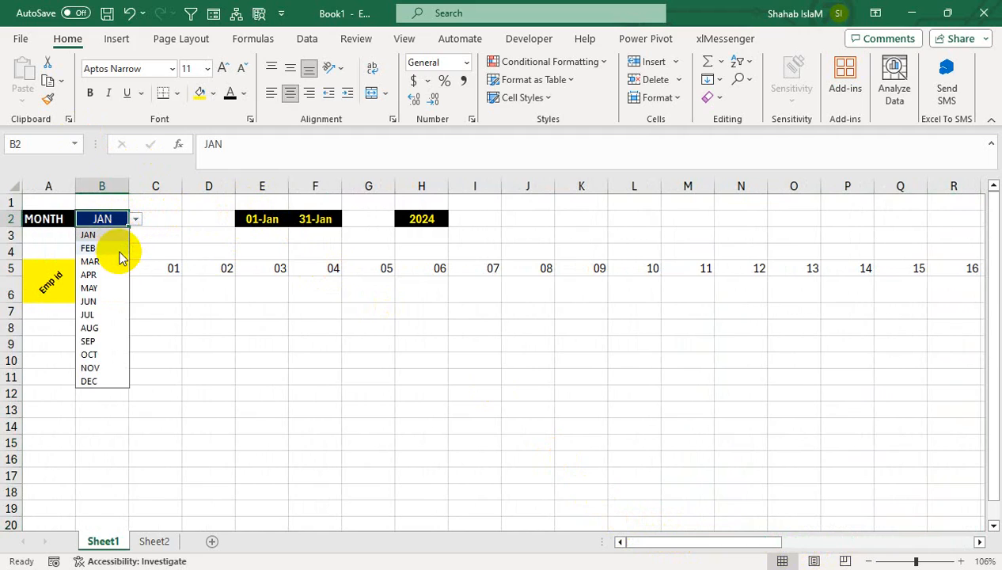
left_click(117, 248)
left_click_drag(721, 543, 883, 543)
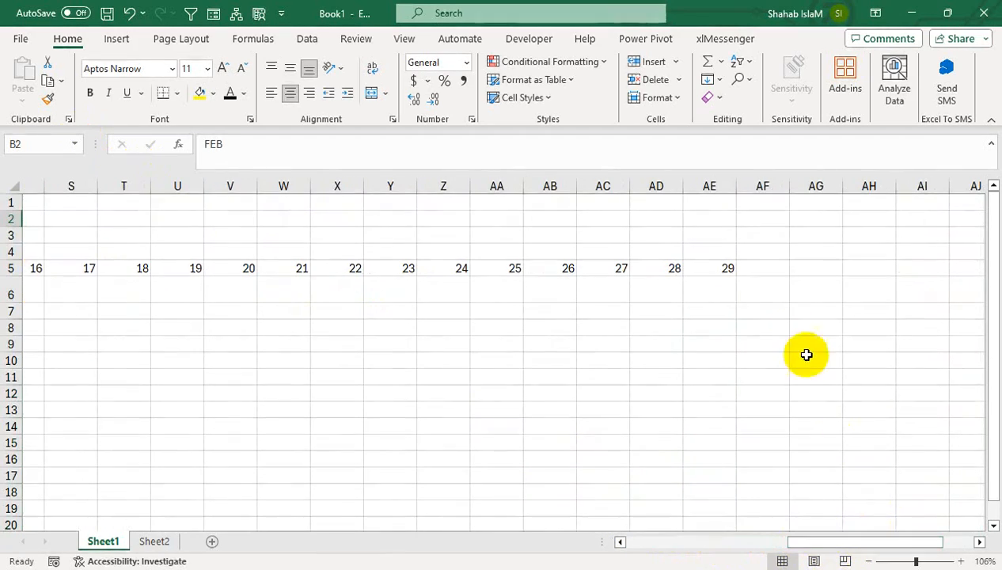
left_click(745, 279)
left_click(752, 271)
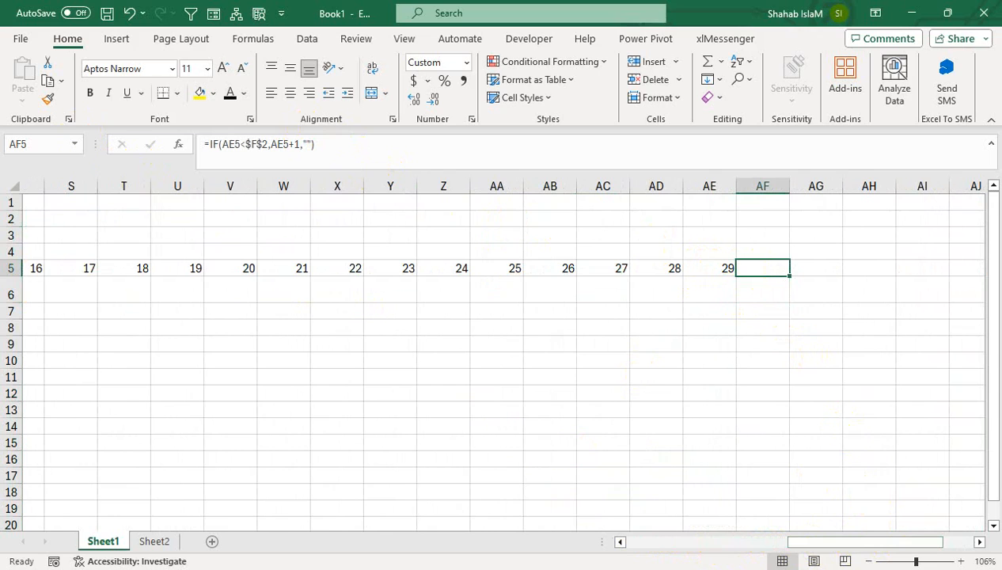
left_click_drag(828, 545, 651, 545)
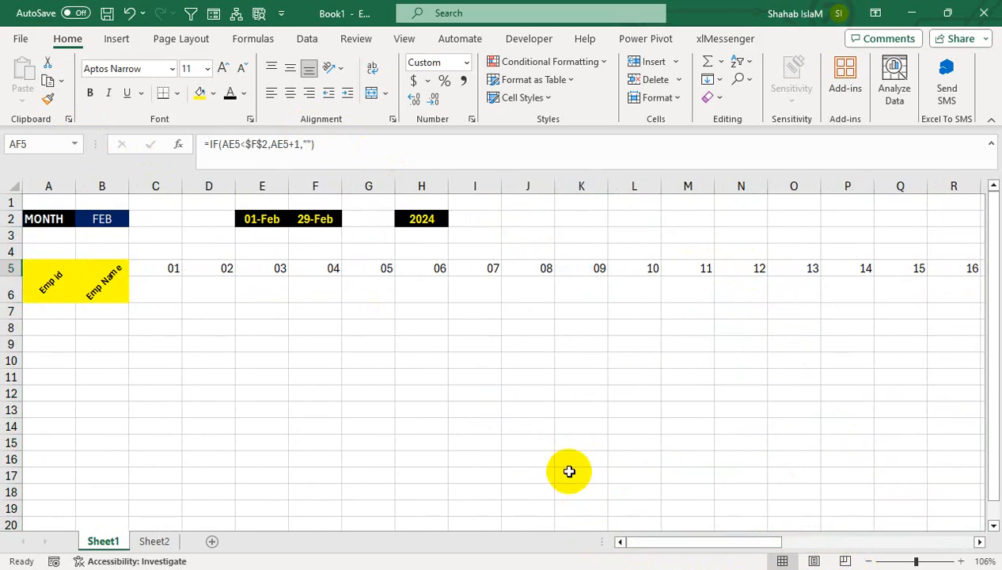
left_click(153, 295)
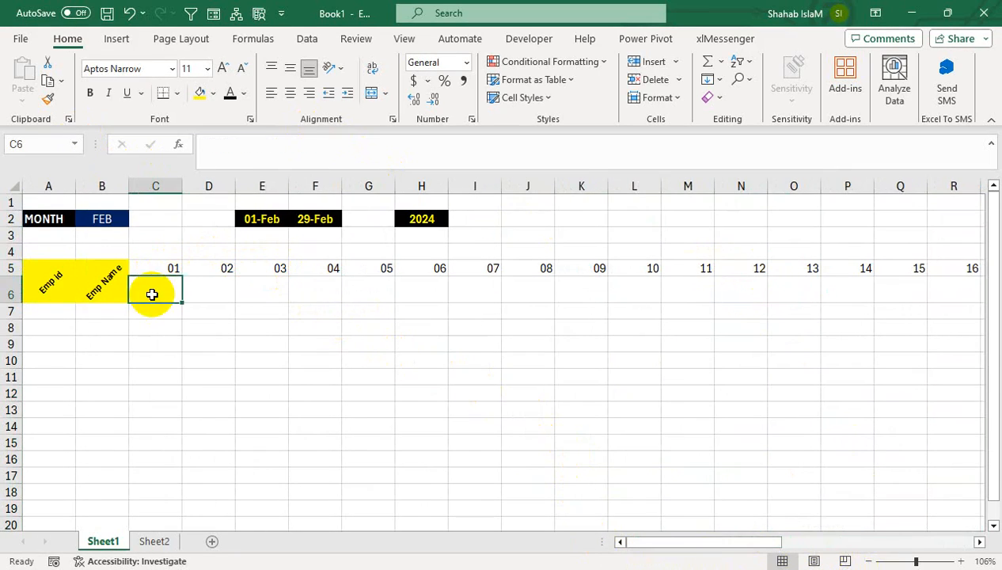
Enter =TEXT(C5,"ddd") in C6 so it shows the weekday Thu
type("=tex")
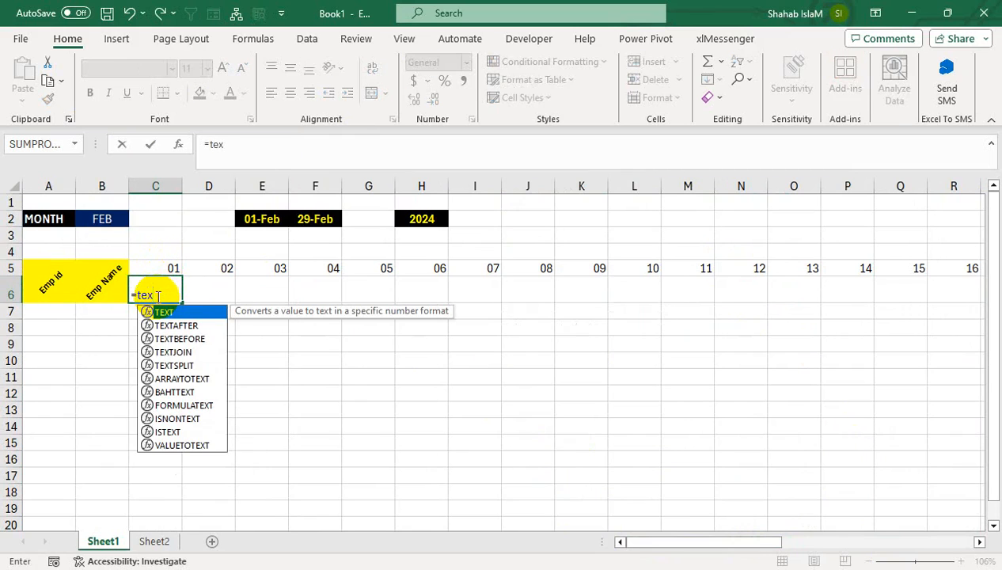
key("Tab")
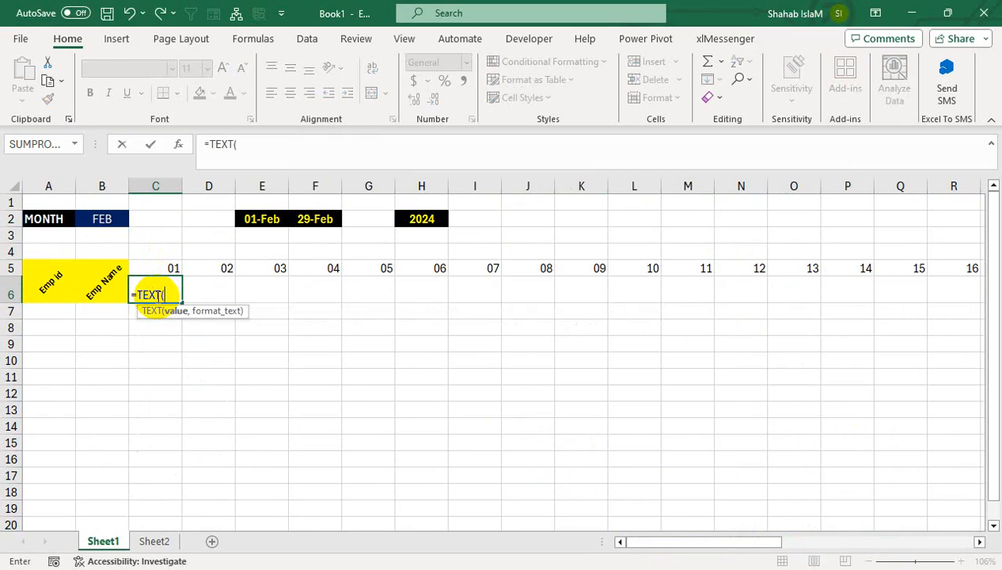
left_click(167, 270)
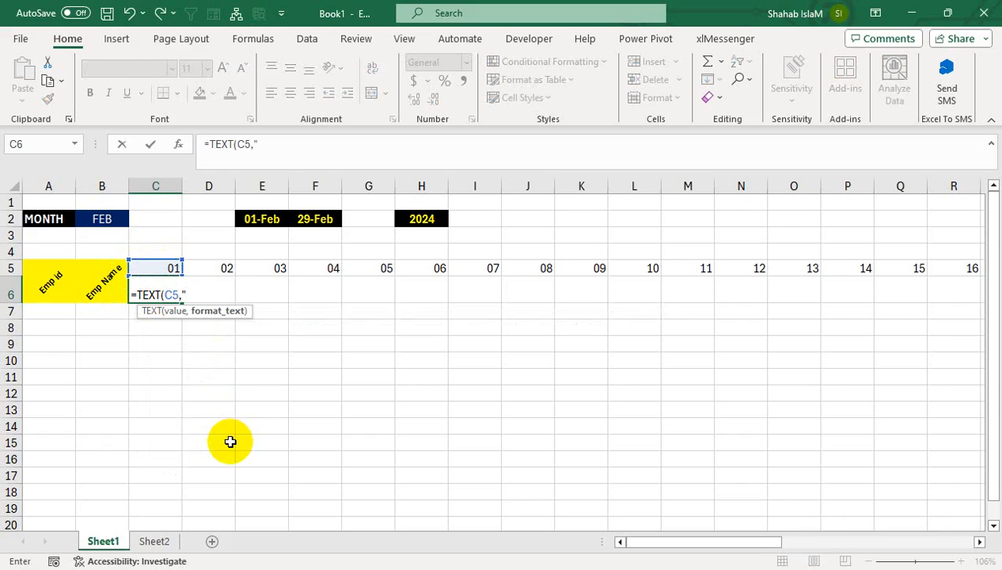
key("Return")
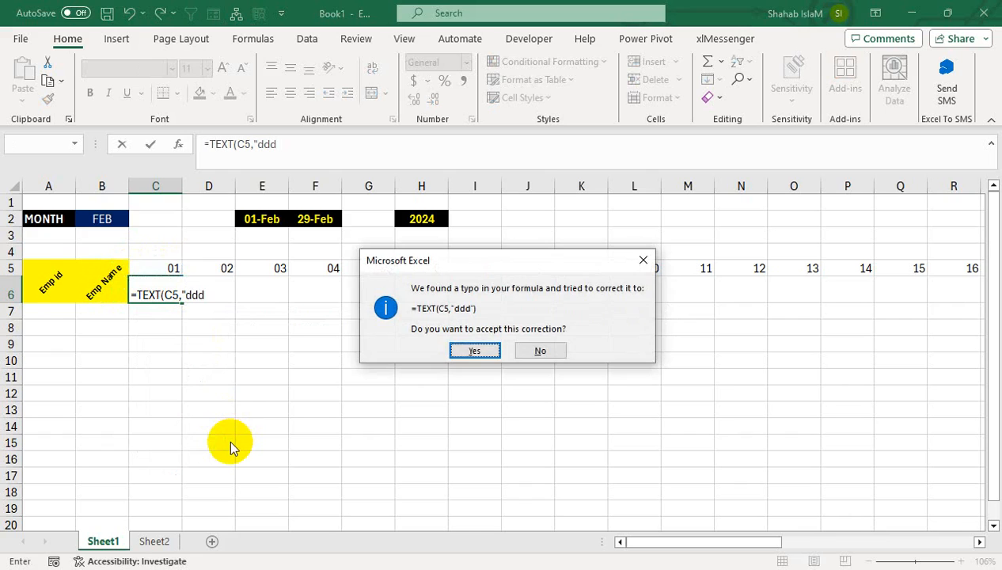
key("Return")
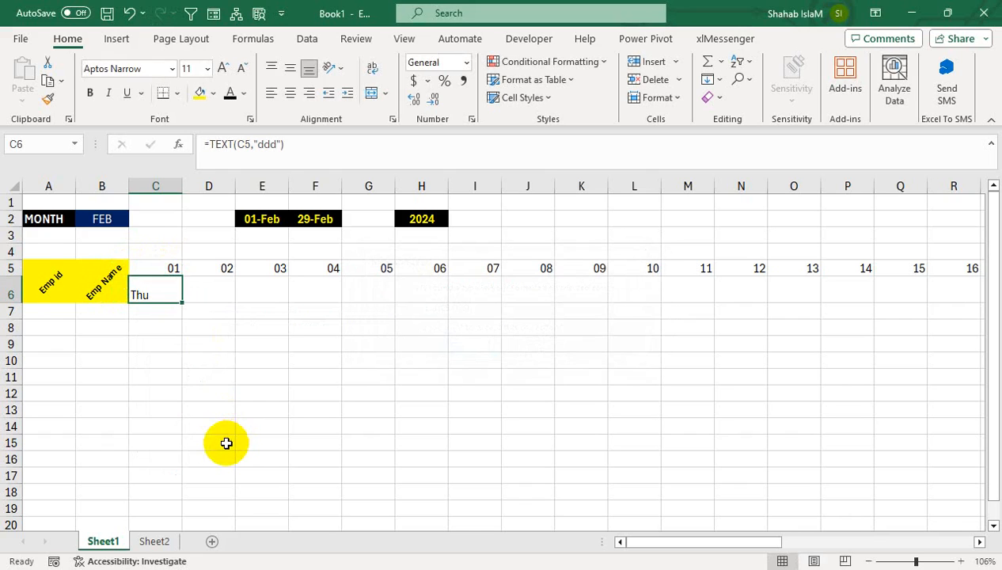
double_click(166, 289)
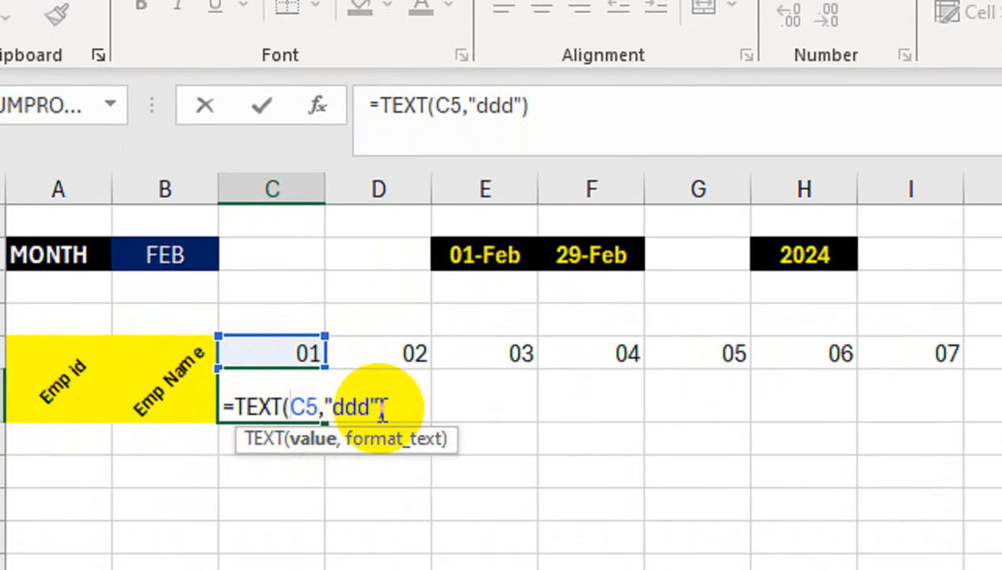
key("Return")
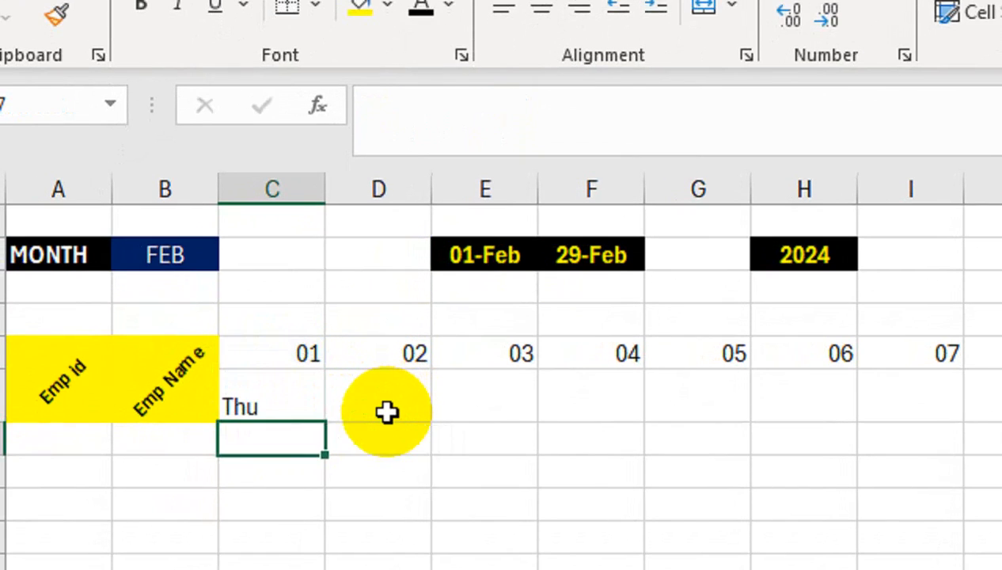
left_click(314, 403)
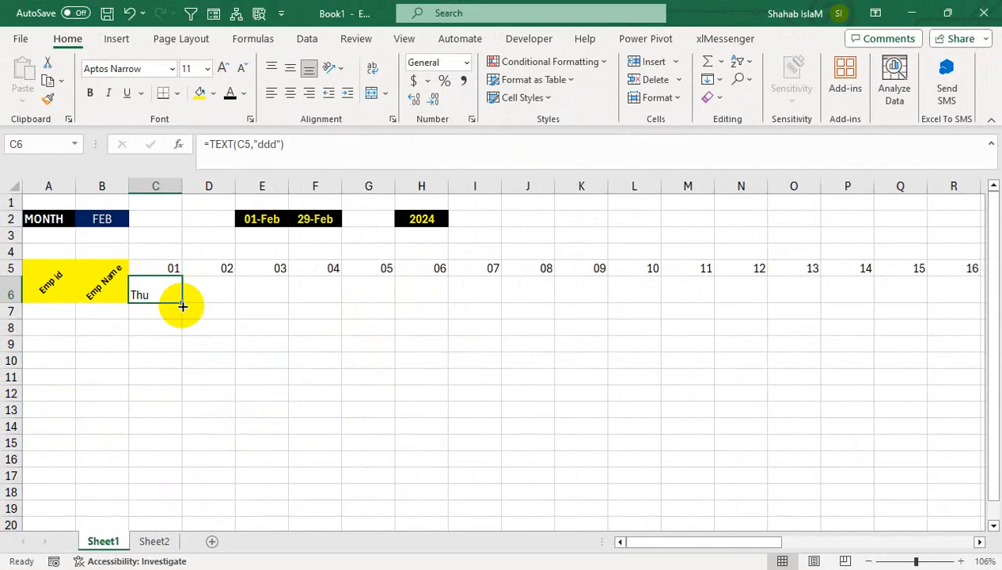
Fill C6's weekday formula across row 6 to AG6, then scroll back left
left_click_drag(183, 306, 912, 260)
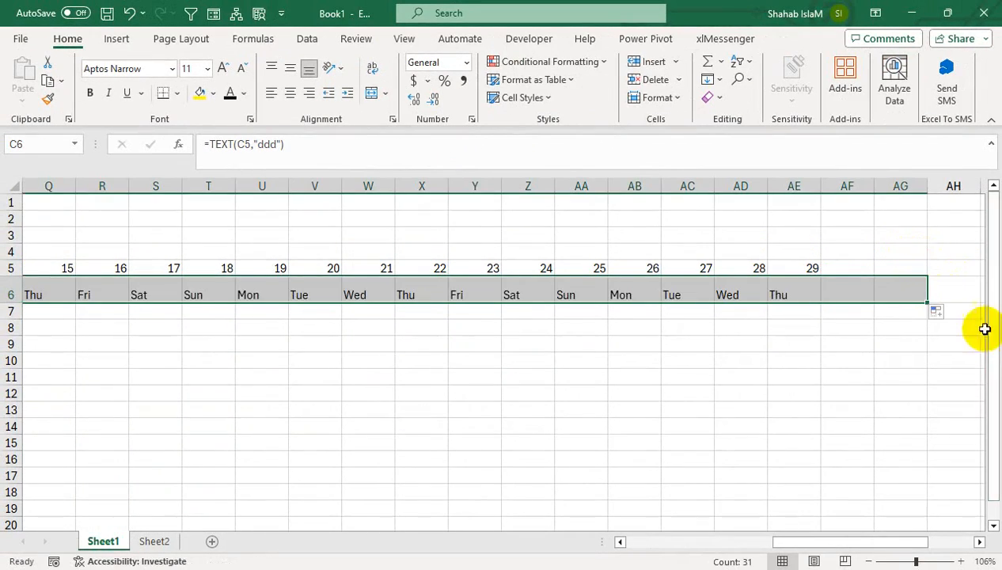
left_click(949, 265)
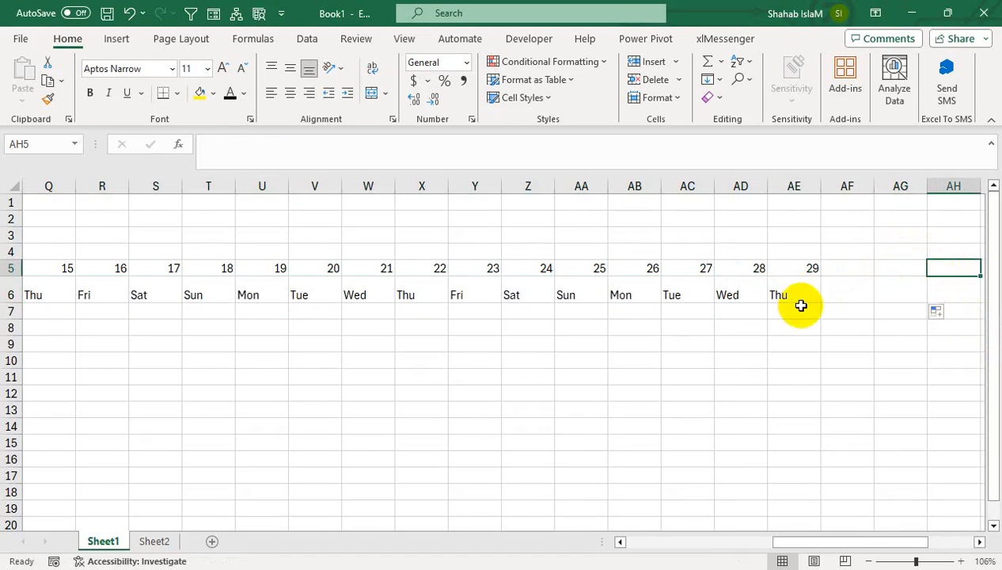
left_click(814, 543)
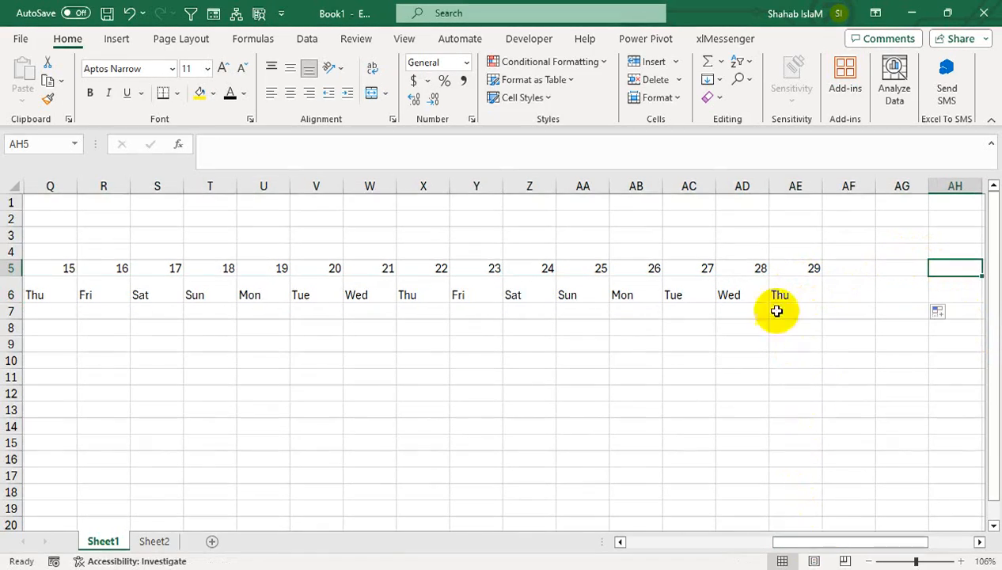
left_click_drag(804, 542, 616, 539)
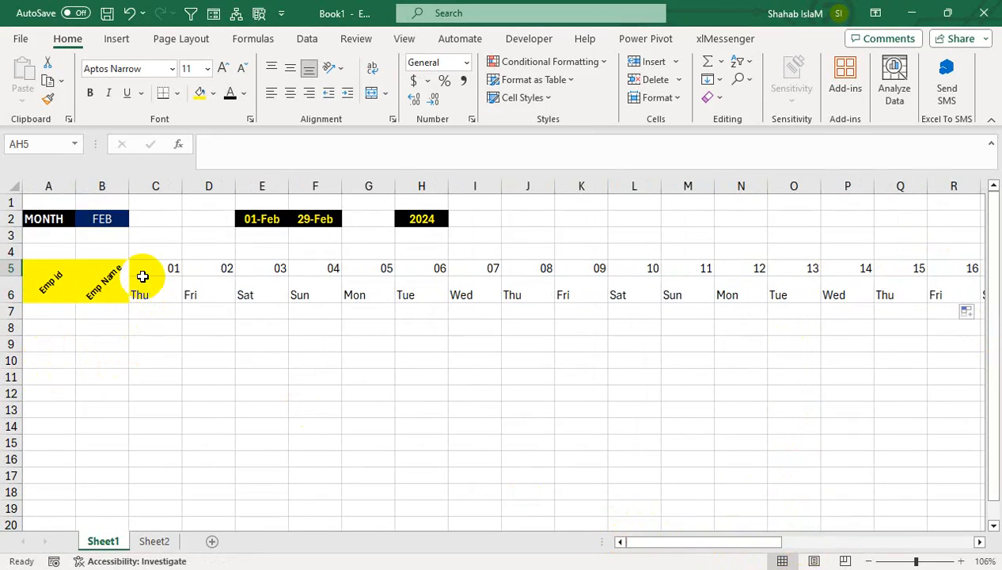
Make rows 5 and 6 taller and widen columns A and B for the angled headers
left_click_drag(11, 281, 11, 286)
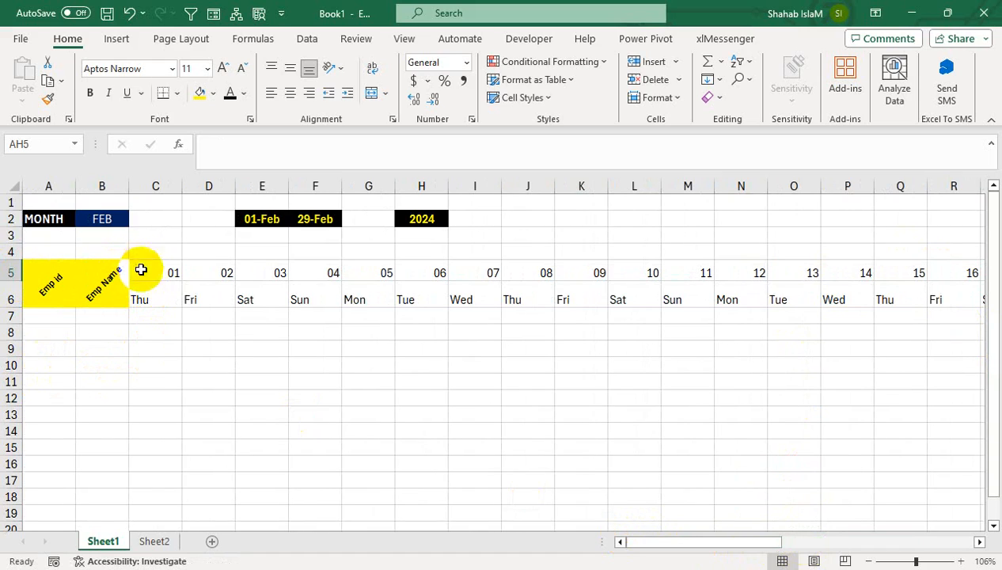
left_click(52, 320)
left_click(103, 291)
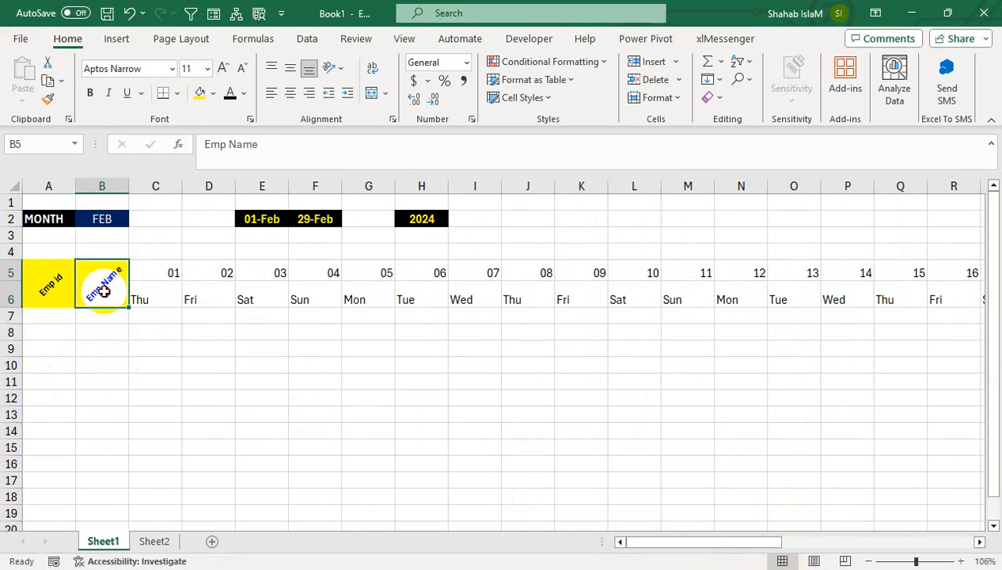
left_click_drag(11, 307, 11, 316)
left_click_drag(84, 286, 60, 296)
left_click_drag(134, 186, 141, 186)
left_click_drag(67, 179, 87, 186)
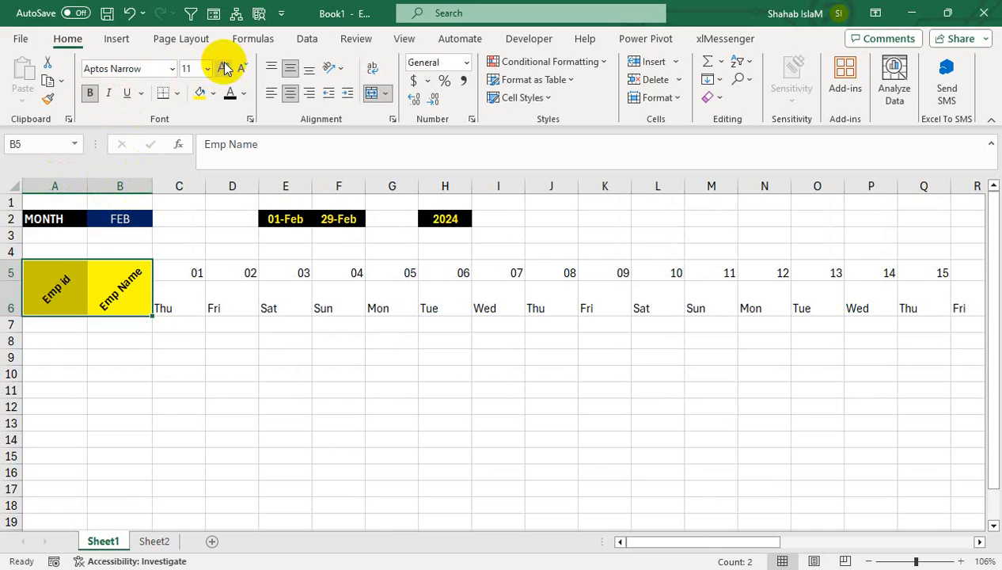
left_click(218, 329)
left_click_drag(174, 271, 862, 313)
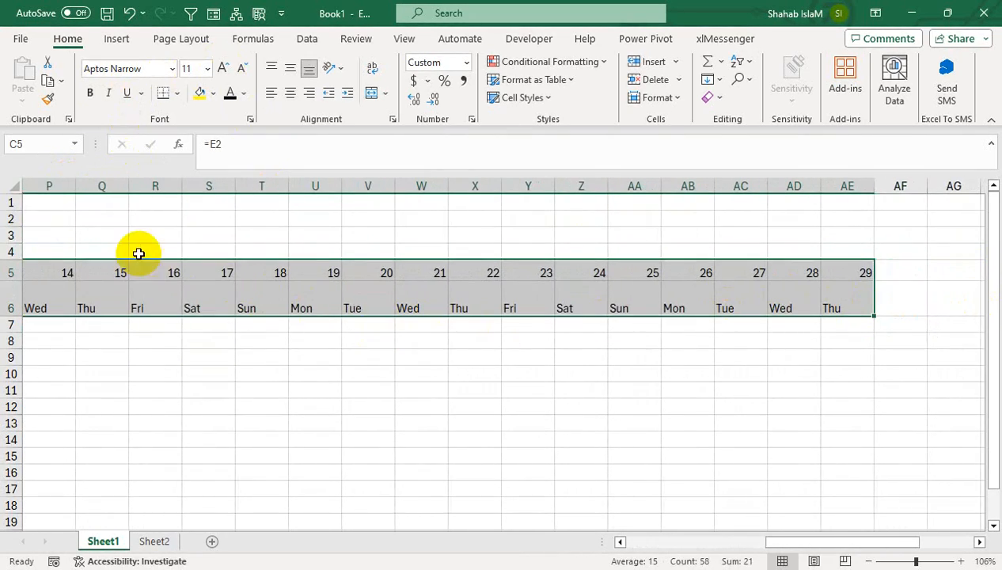
AutoFit every column on the sheet to its contents
left_click(12, 186)
double_click(130, 186)
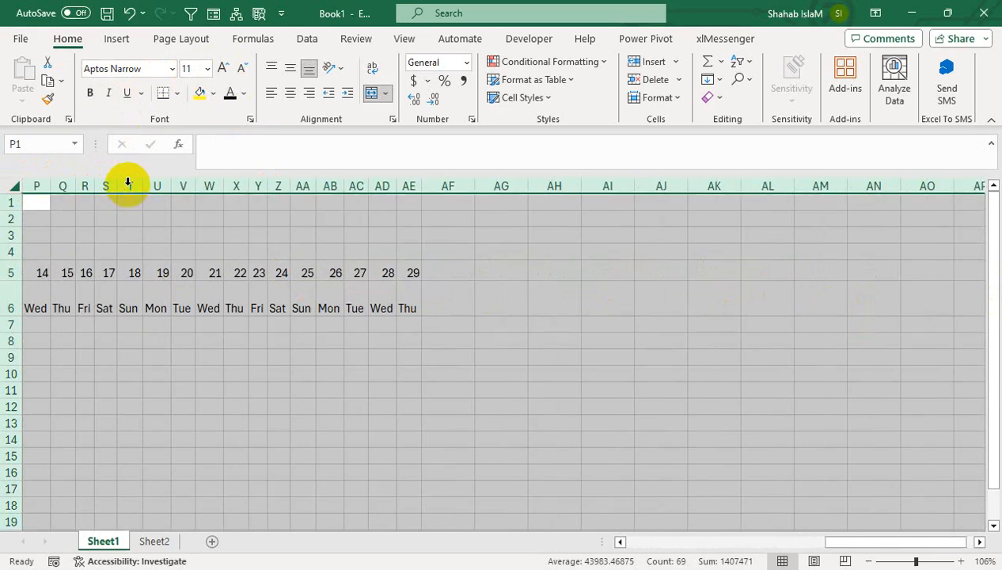
left_click_drag(867, 544, 586, 515)
Move the 2024 year cell from H2 to N2 along row 2
left_click(197, 220)
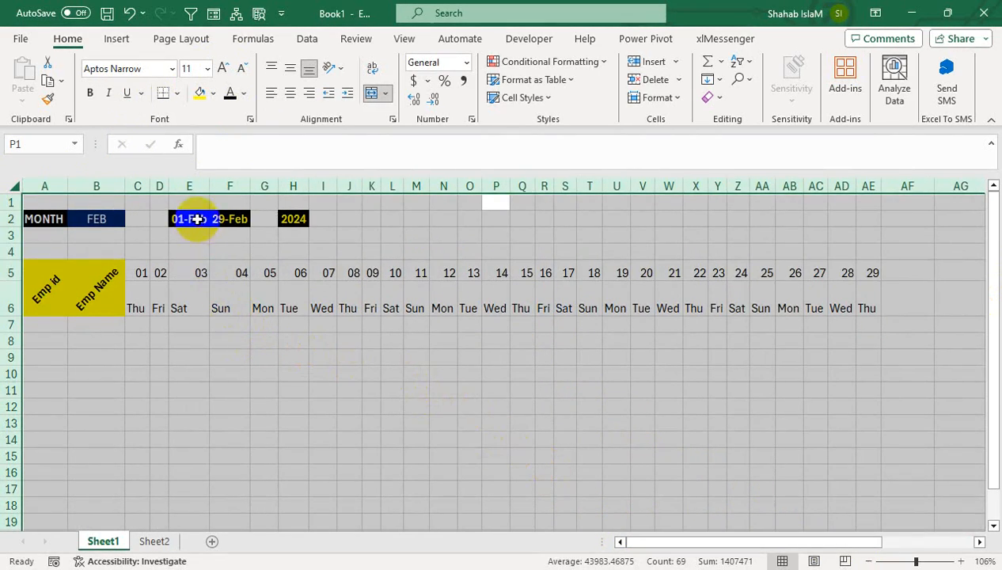
left_click(240, 219)
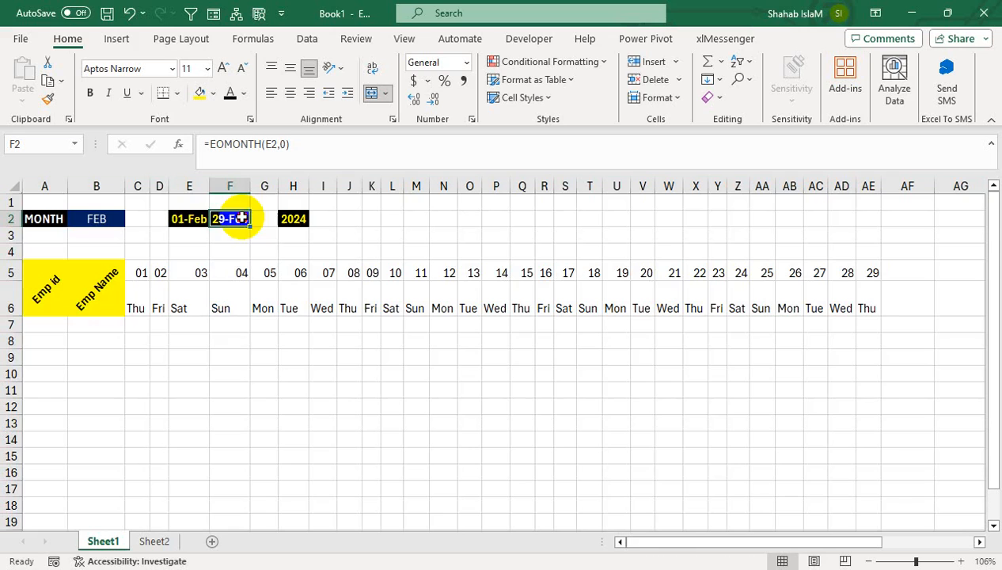
left_click(294, 219)
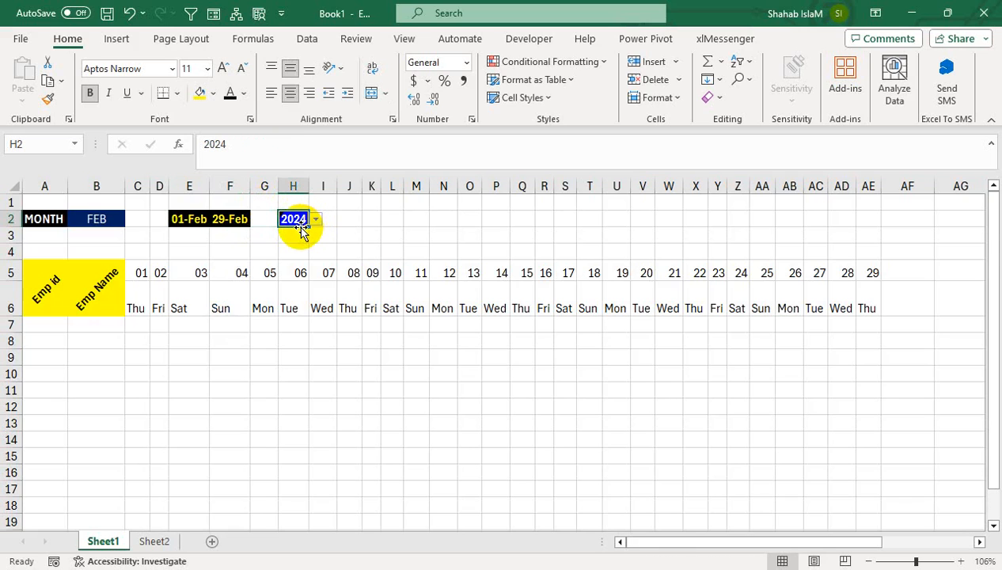
left_click_drag(301, 230, 448, 218)
left_click(531, 223)
left_click(491, 219)
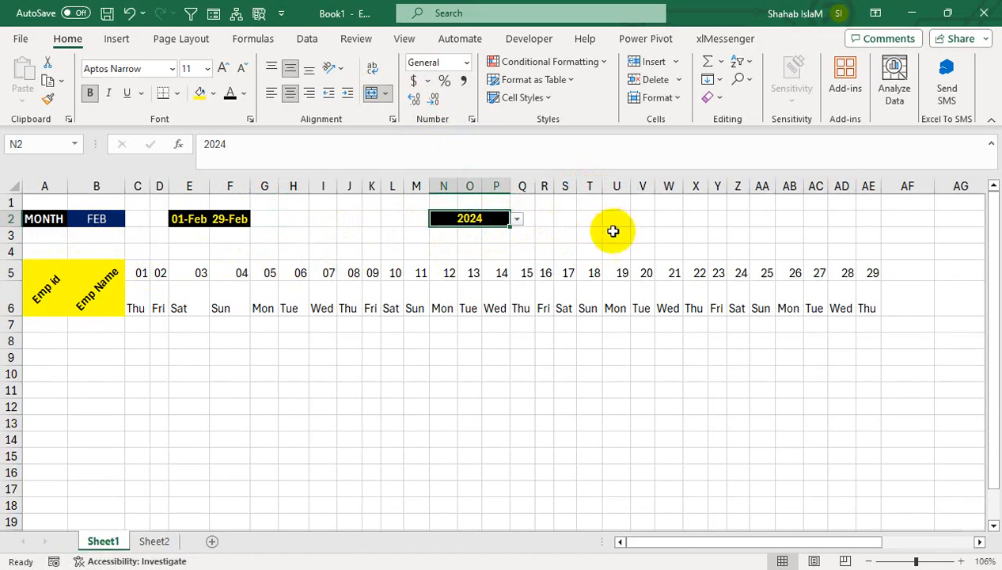
left_click_drag(142, 295, 898, 286)
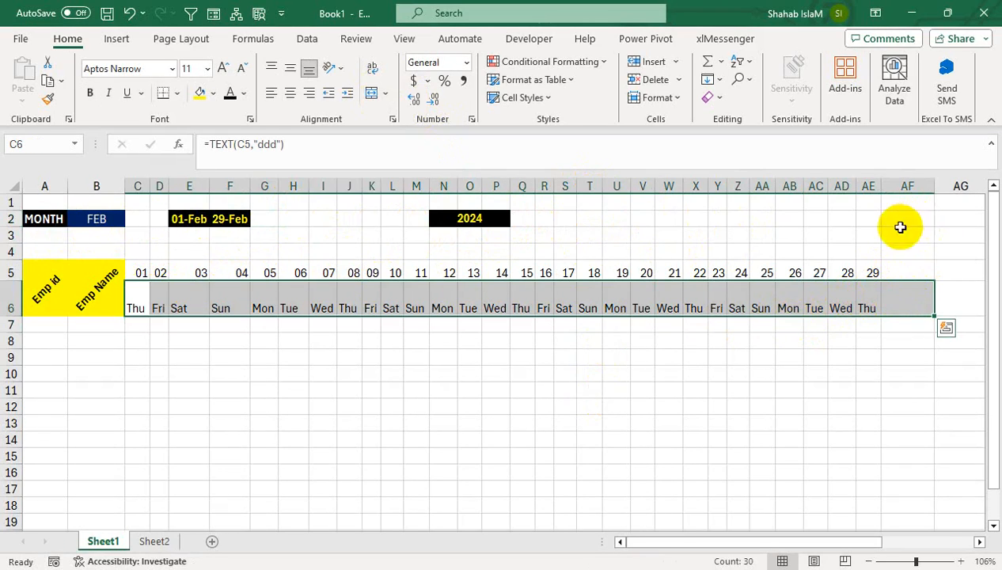
Narrow columns AE through AG and check the formulas in AF6 and AG5
left_click_drag(910, 185, 940, 185)
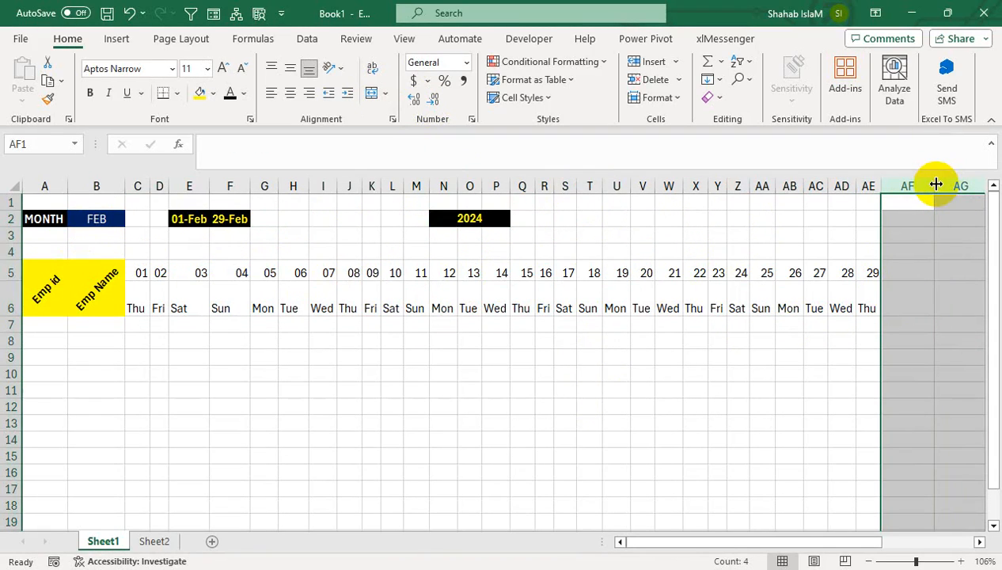
left_click_drag(871, 185, 897, 186)
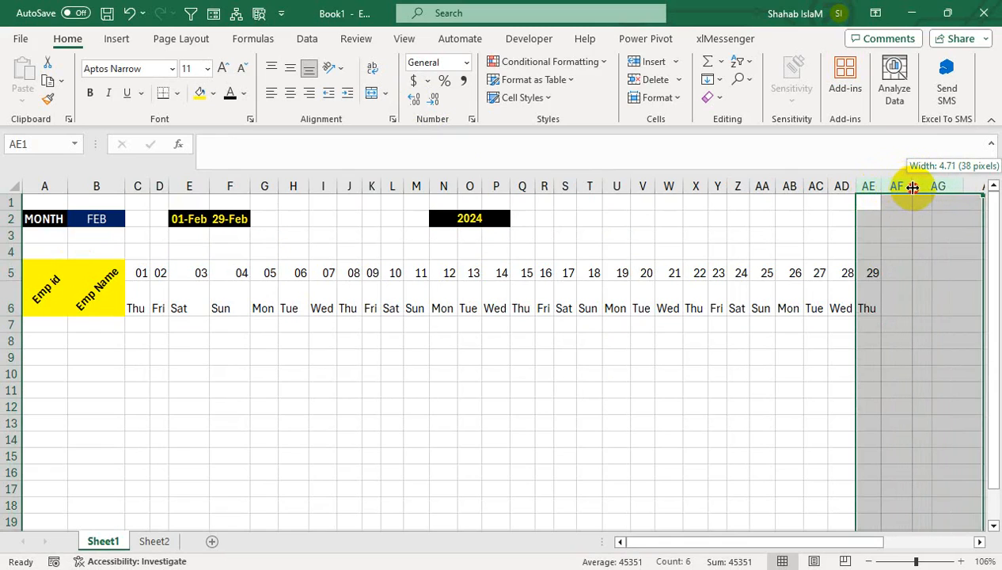
left_click_drag(907, 187, 907, 187)
left_click(901, 301)
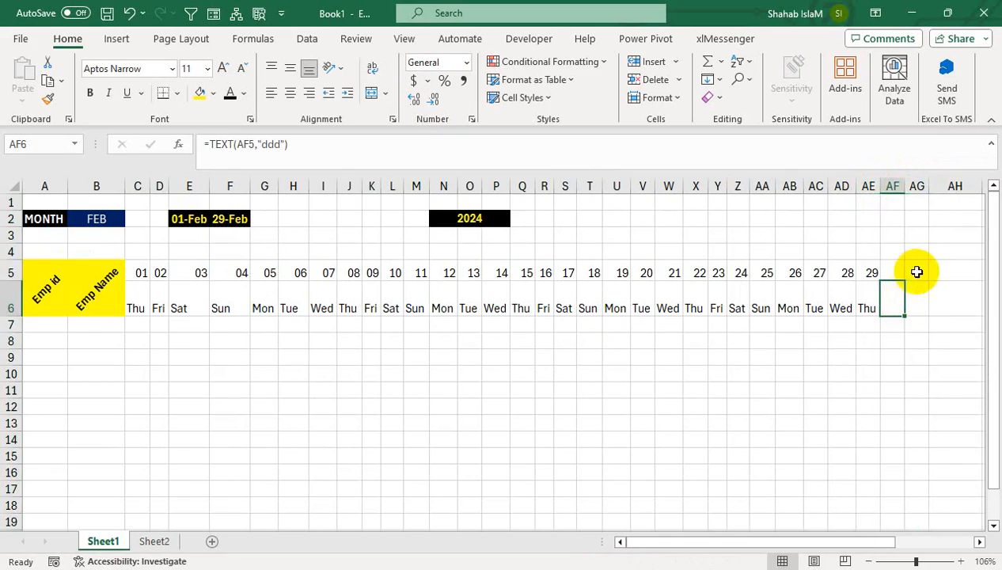
left_click(917, 272)
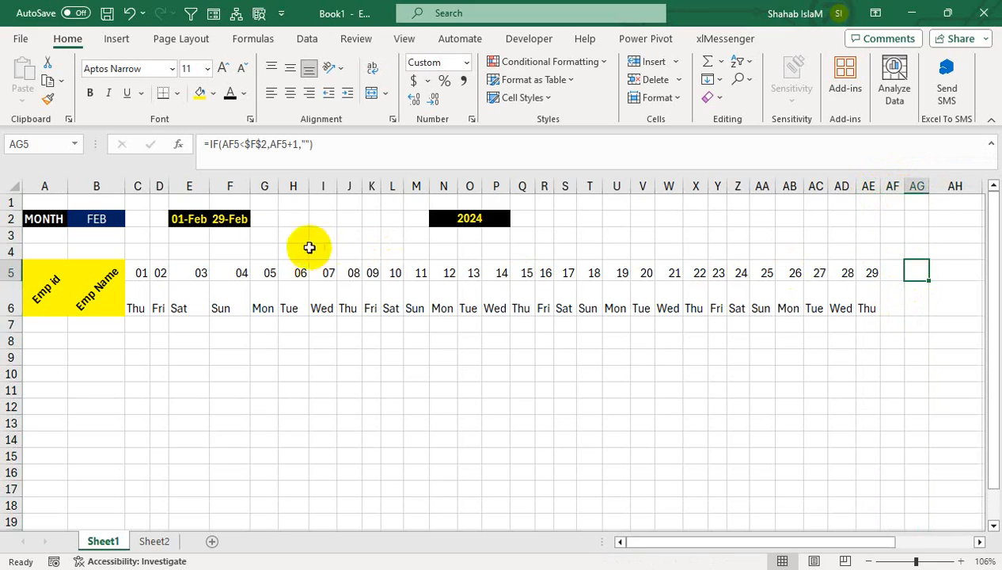
Move the 29-Feb end date into H2 and merge 01-Feb across E2:F2
left_click(226, 219)
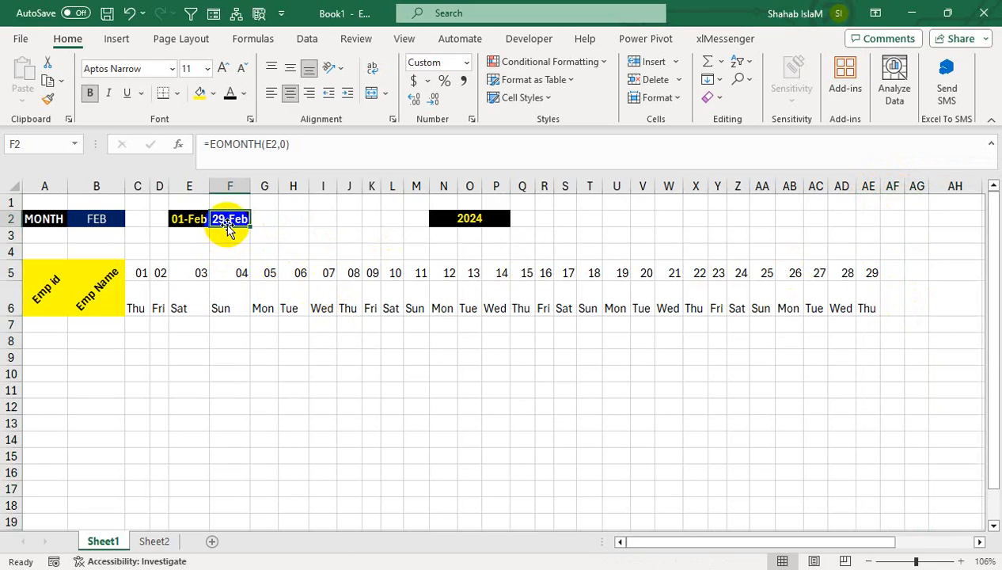
left_click_drag(234, 229, 303, 219)
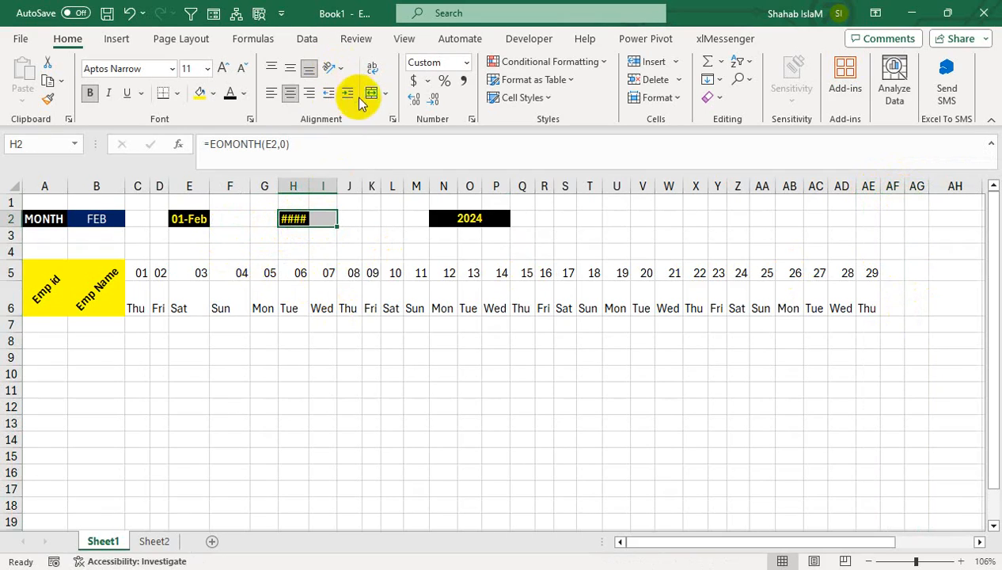
left_click_drag(190, 219, 226, 212)
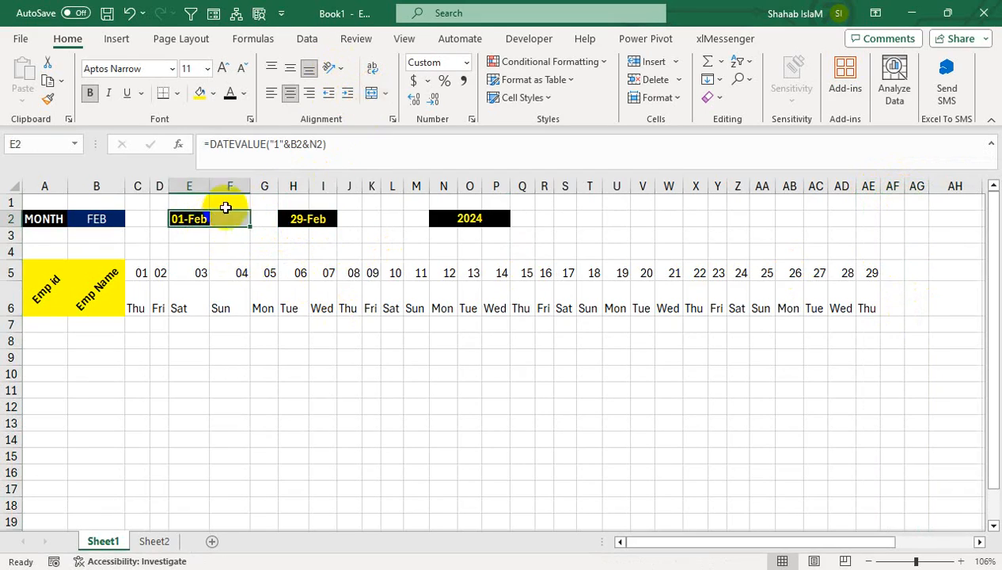
left_click(372, 93)
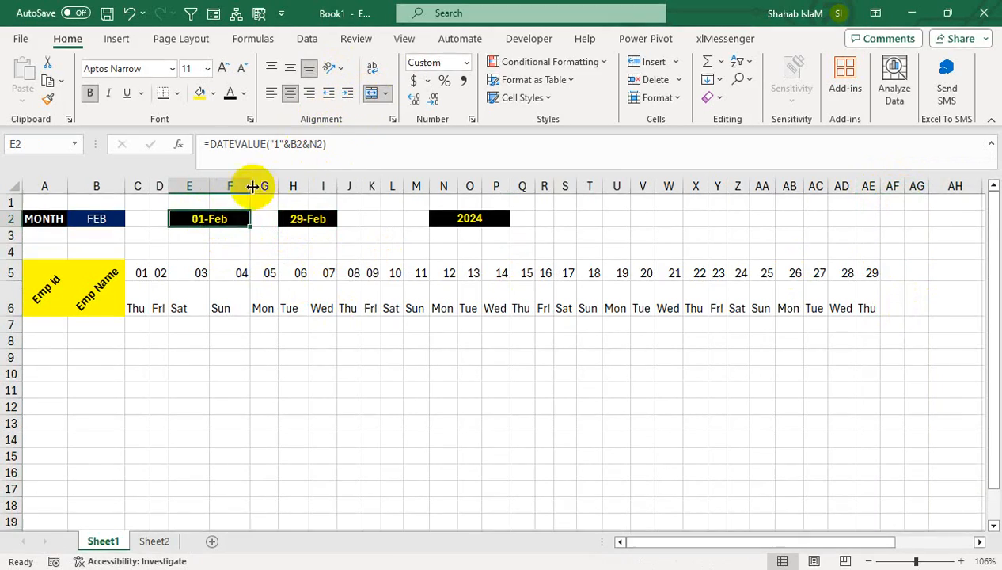
AutoFit every column on the sheet and select the row 6 day names
left_click(13, 186)
double_click(208, 186)
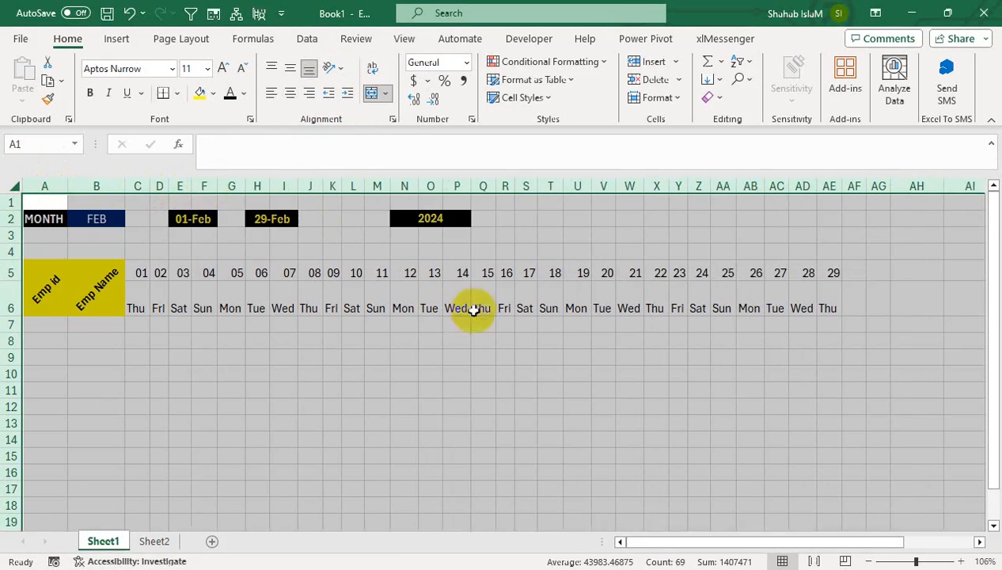
left_click(352, 307)
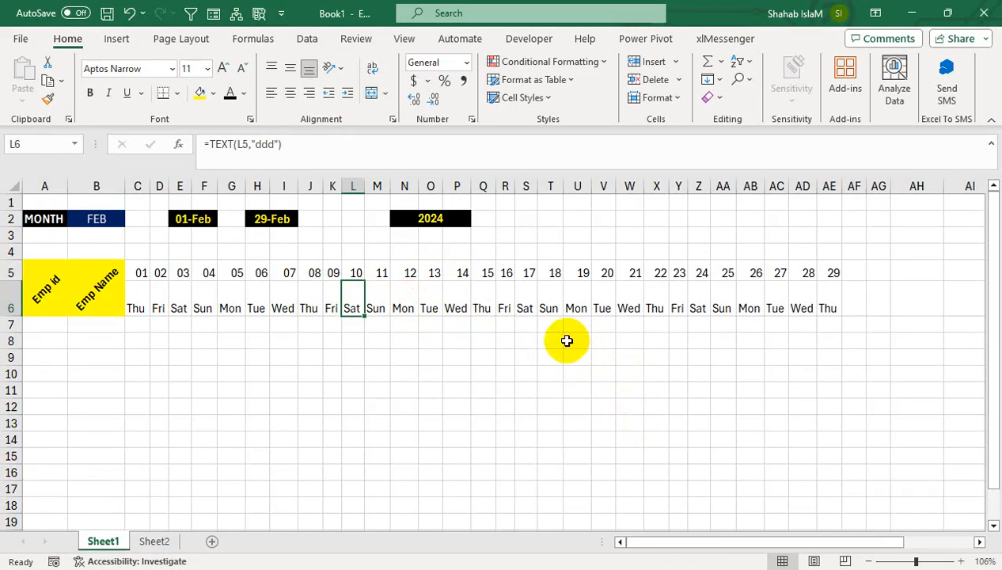
left_click_drag(129, 287, 832, 291)
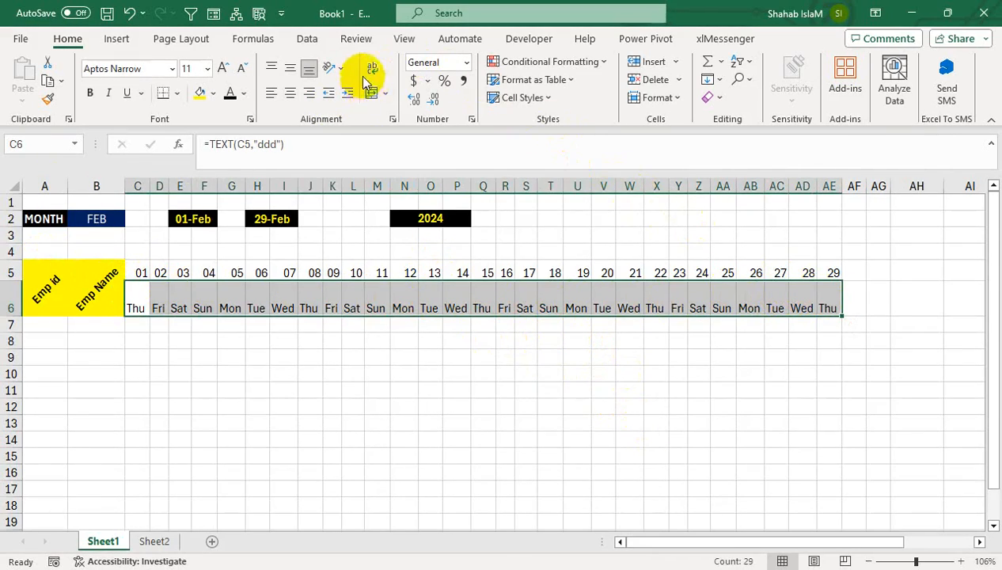
Rotate the row 6 day names upward, centre and bold them, and fill them light green
left_click(332, 68)
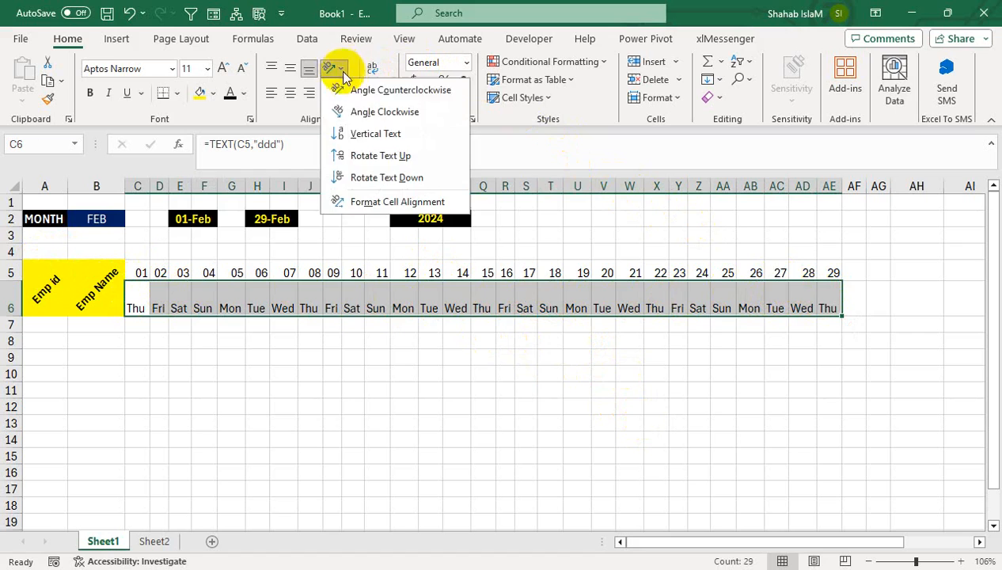
left_click(362, 158)
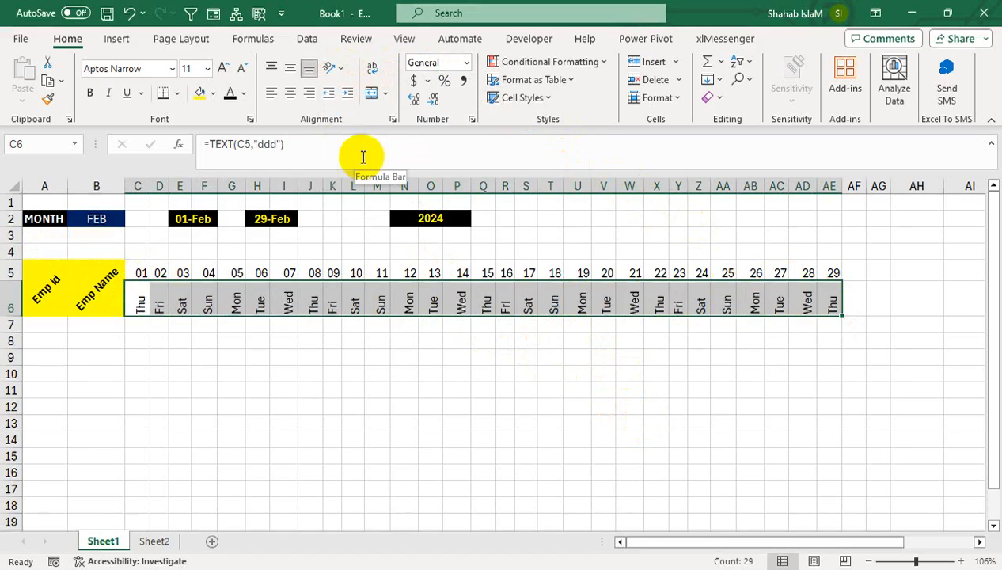
left_click(290, 93)
left_click(290, 68)
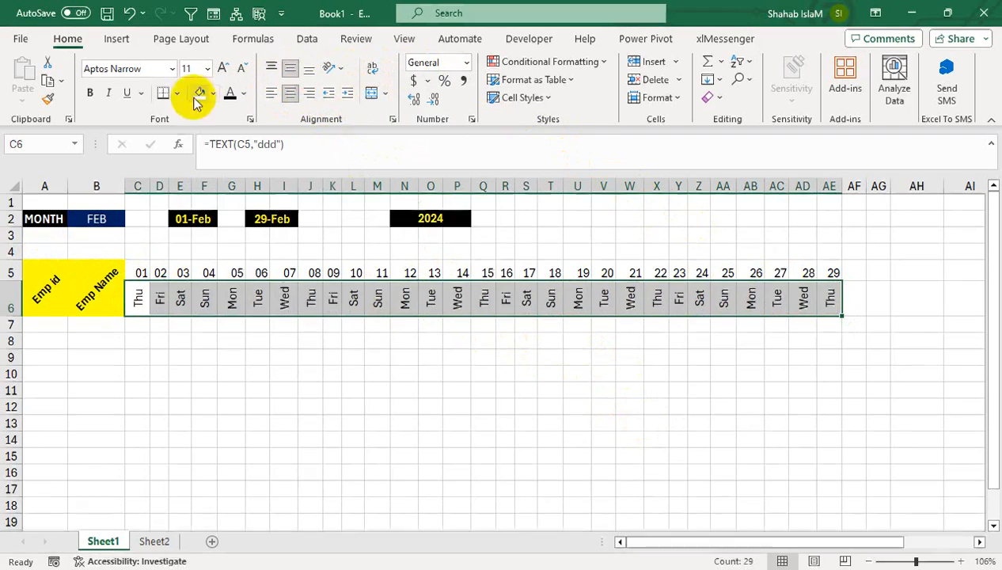
left_click(90, 93)
left_click(213, 92)
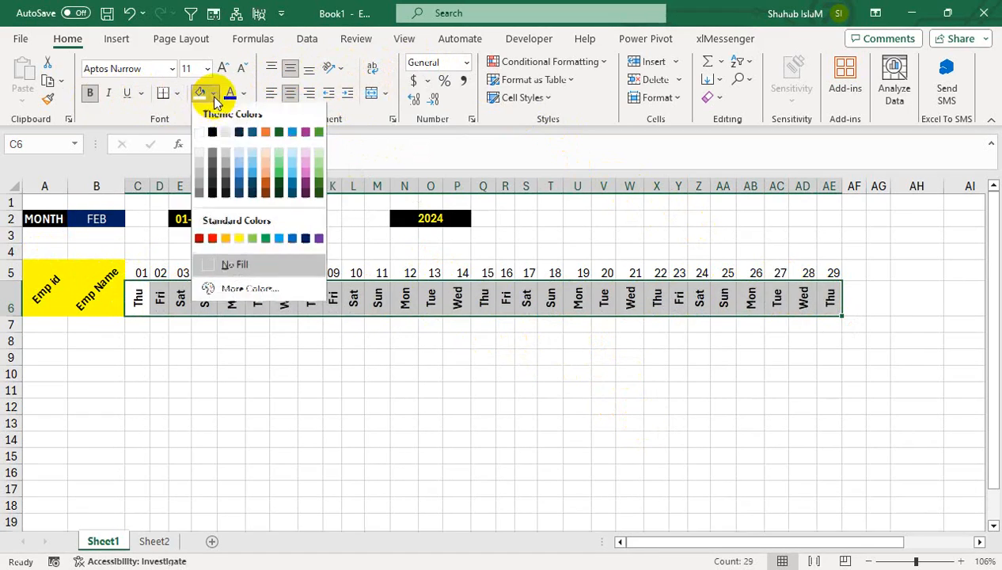
left_click(276, 158)
Fill the row 5 date numbers yellow
left_click_drag(140, 271, 823, 270)
left_click(215, 99)
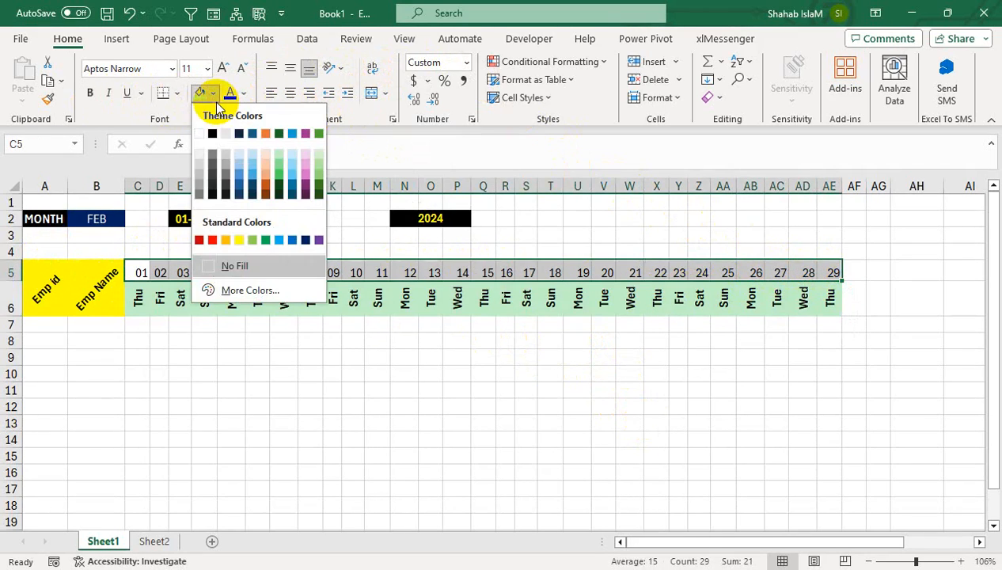
left_click(238, 240)
left_click(184, 301)
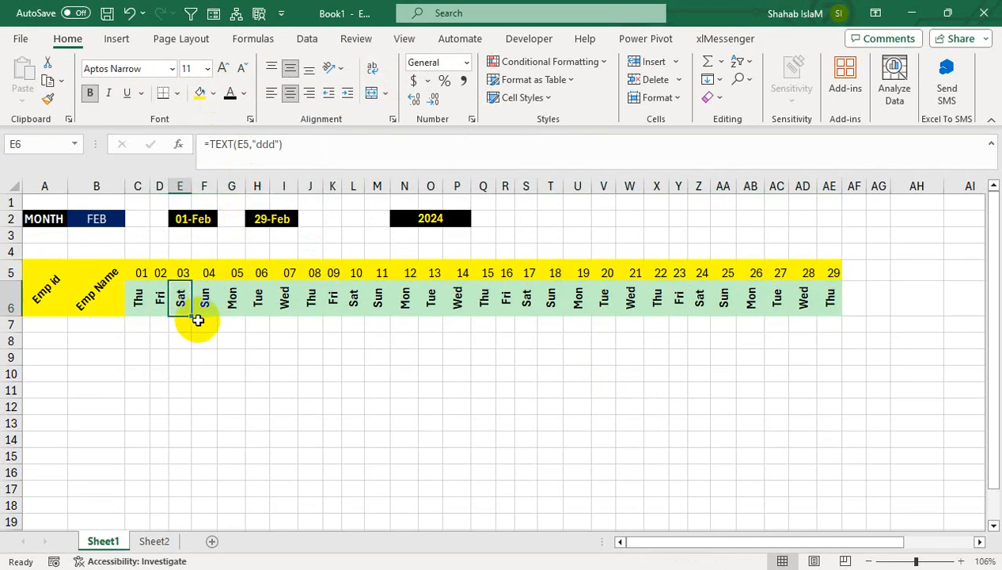
left_click(111, 337)
Extend the yellow fill to AF5:AG5 and the light green fill to AE6:AG6
left_click_drag(880, 274, 846, 273)
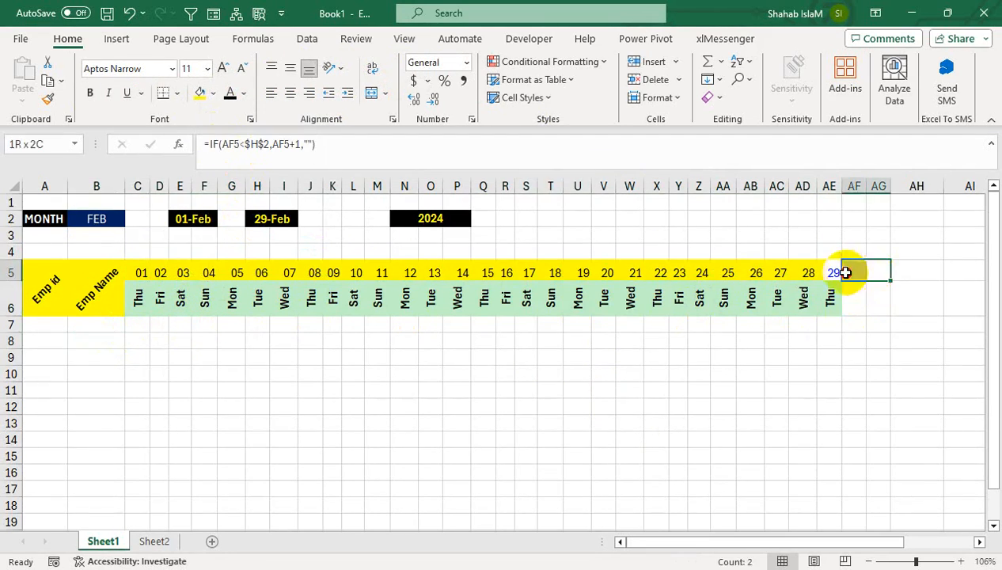
left_click(200, 92)
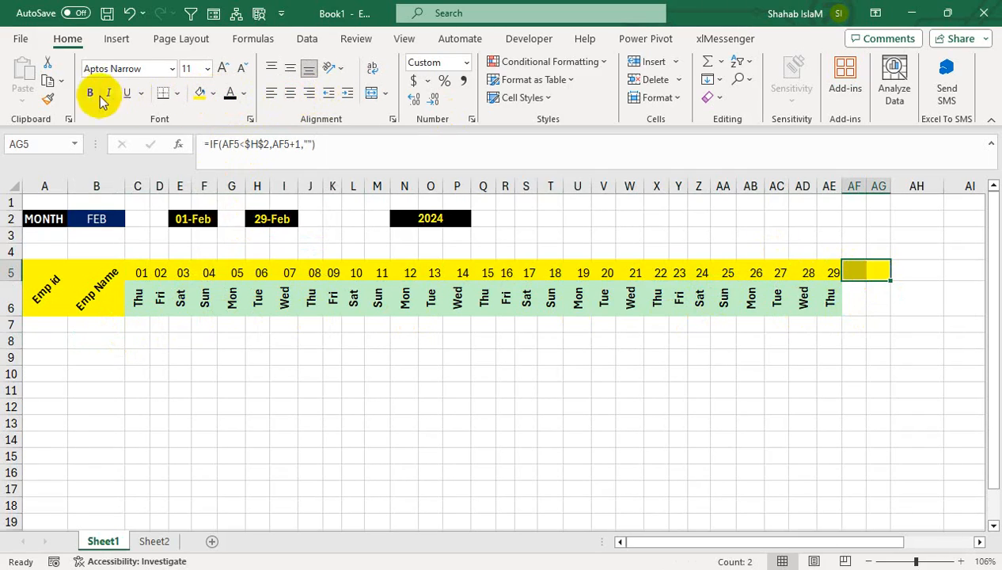
left_click_drag(832, 297, 880, 298)
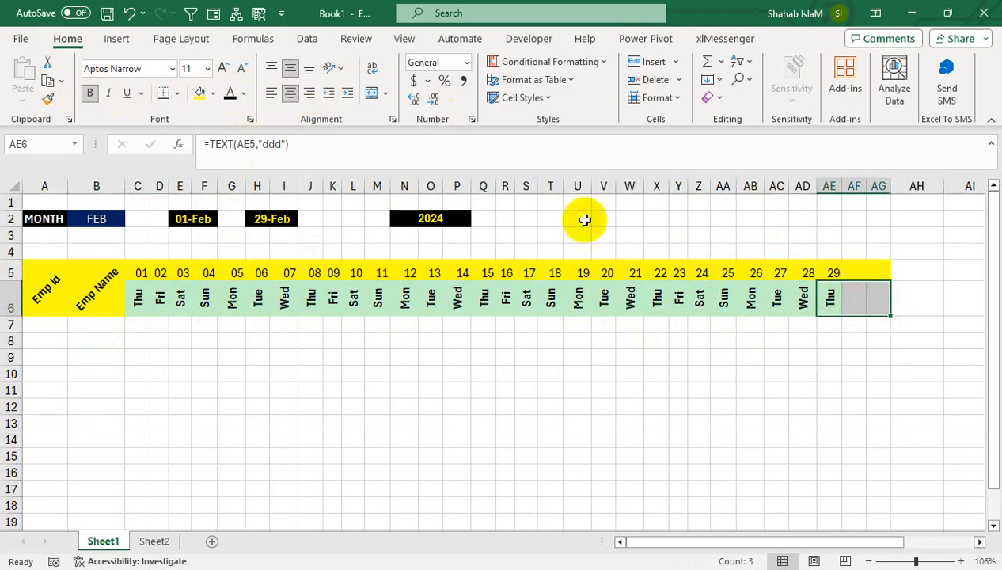
left_click(213, 94)
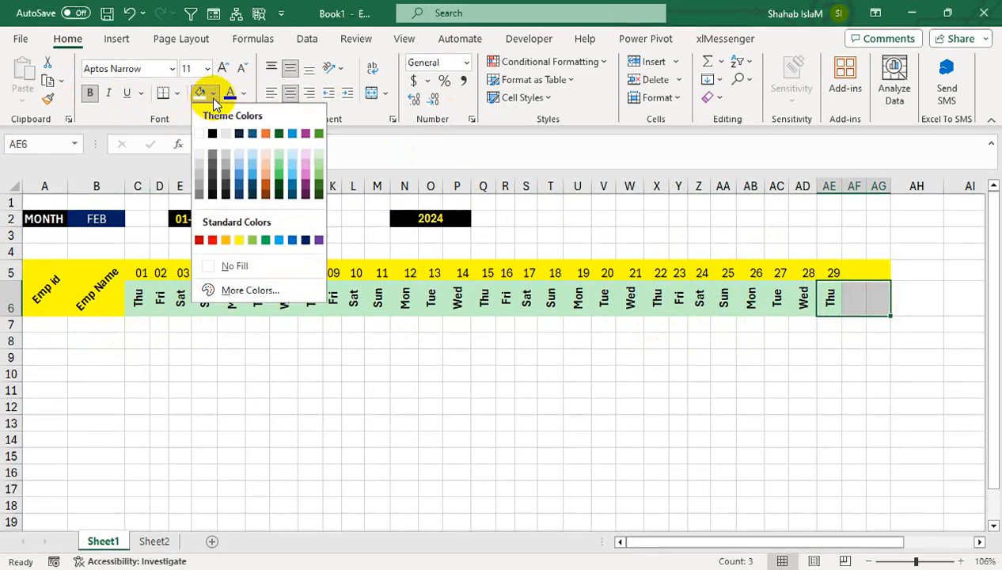
left_click(275, 158)
left_click(377, 300)
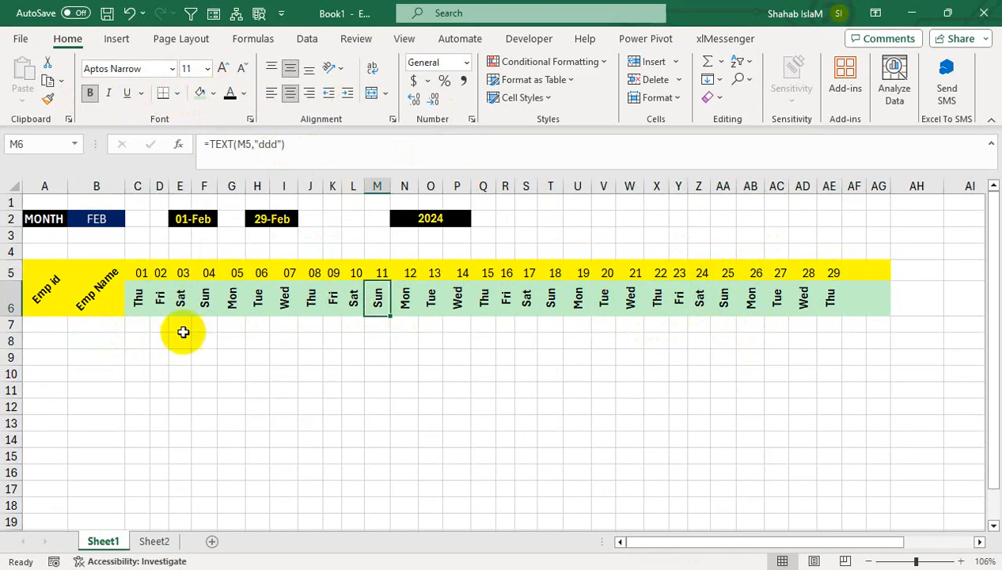
left_click(87, 327)
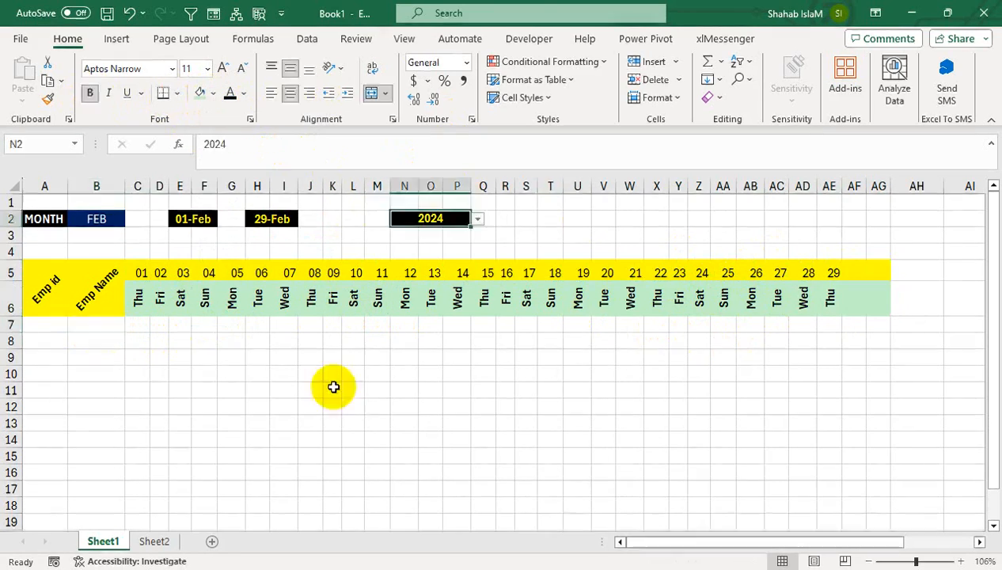
left_click(40, 330)
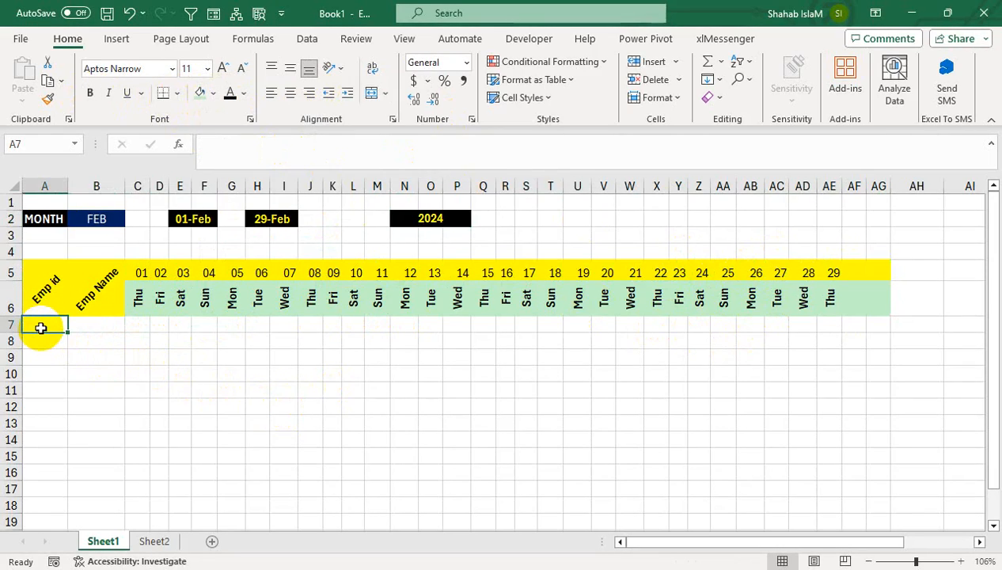
Enter E101 in A7 and fill the employee ids down to E111 in row 17
type("e")
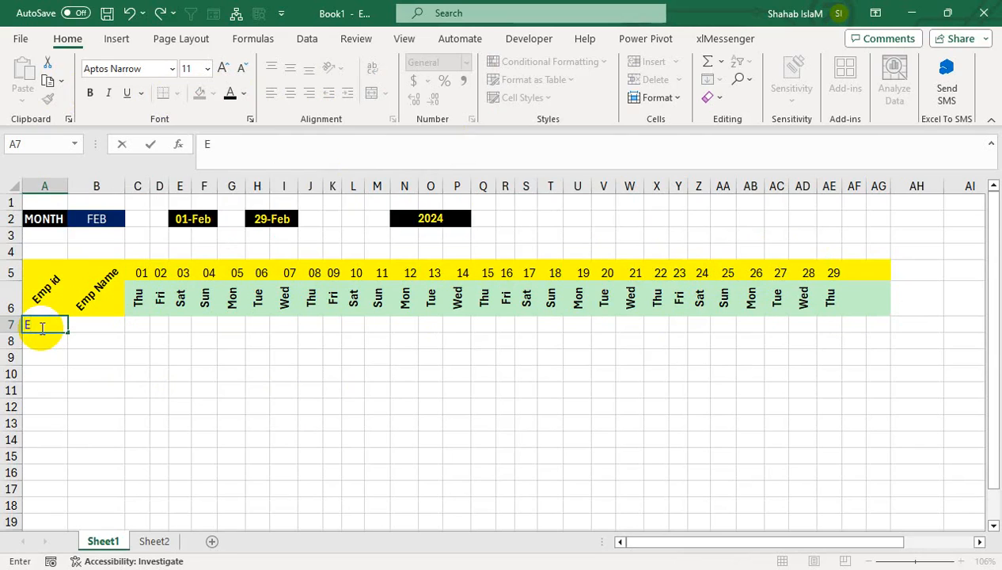
key("Return")
left_click(62, 327)
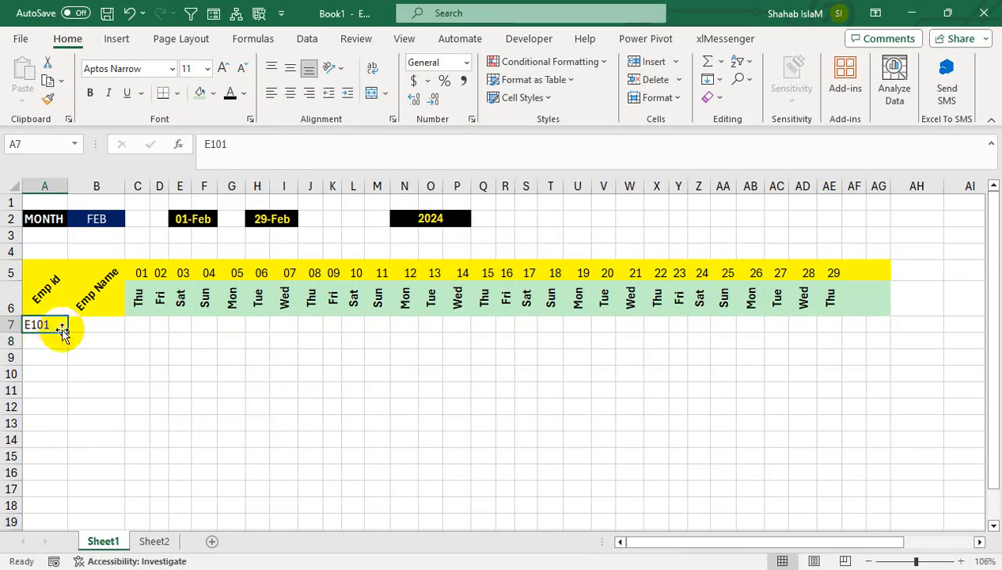
left_click_drag(68, 336, 70, 493)
Enter the employee names in B7:B17 beside the ids
left_click(93, 328)
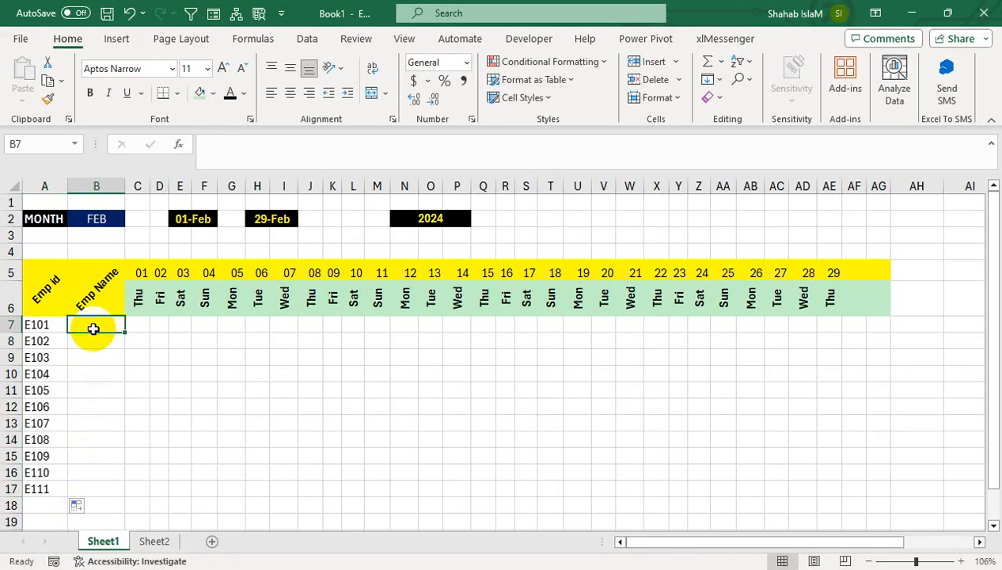
type("SAfi")
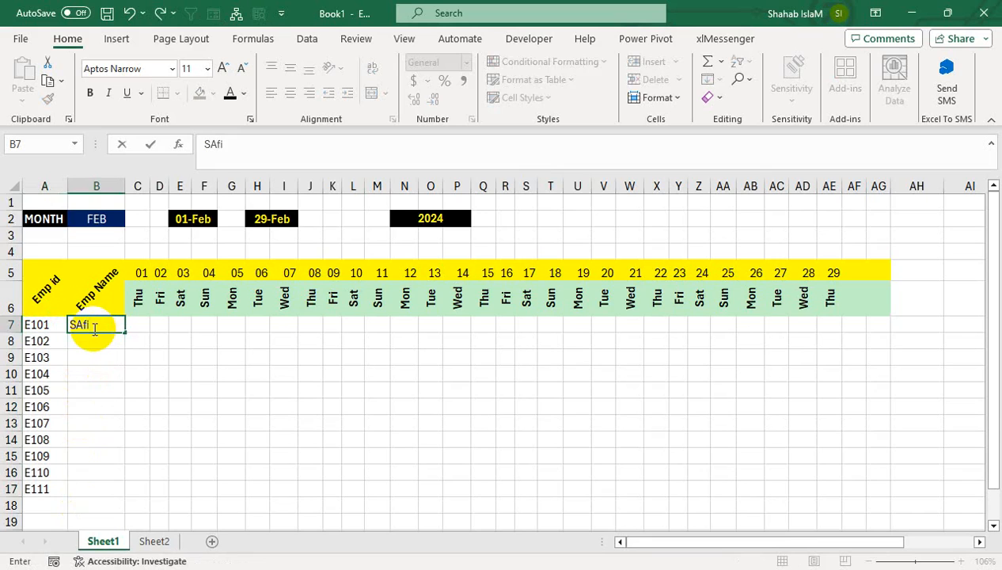
double_click(124, 331)
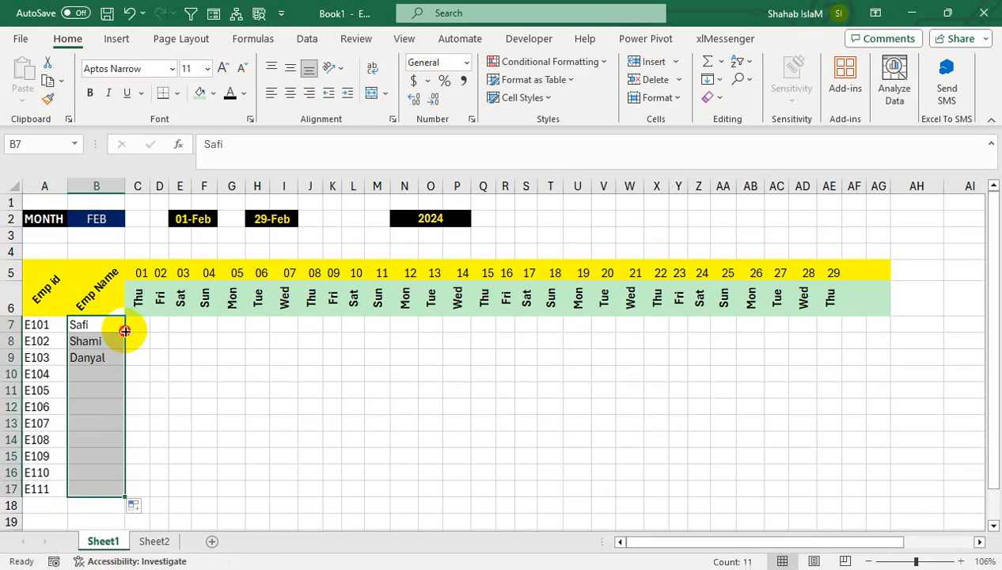
Shade the ids and names block A7:B17 light blue
left_click_drag(50, 325, 101, 492)
left_click(213, 93)
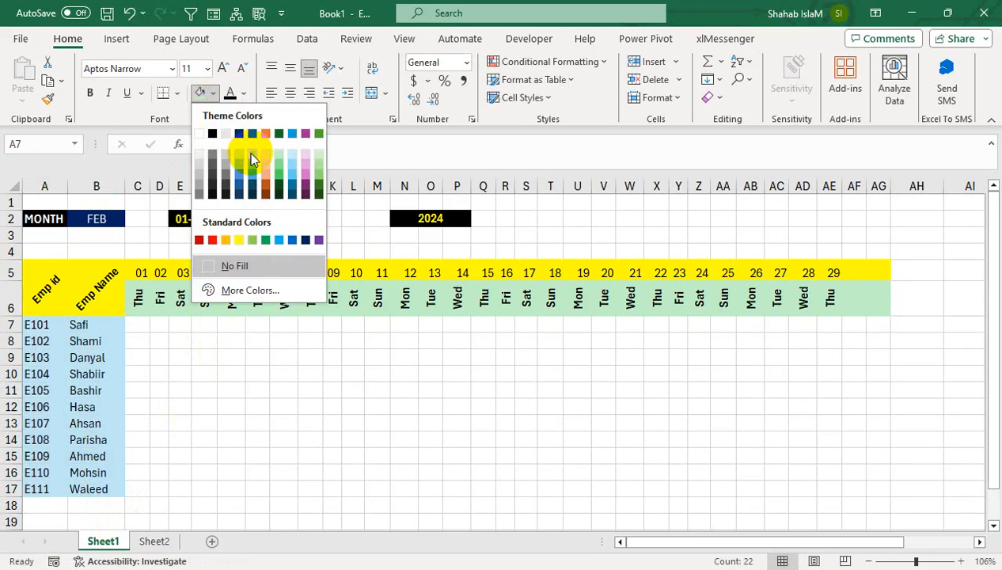
left_click(250, 158)
left_click(208, 306)
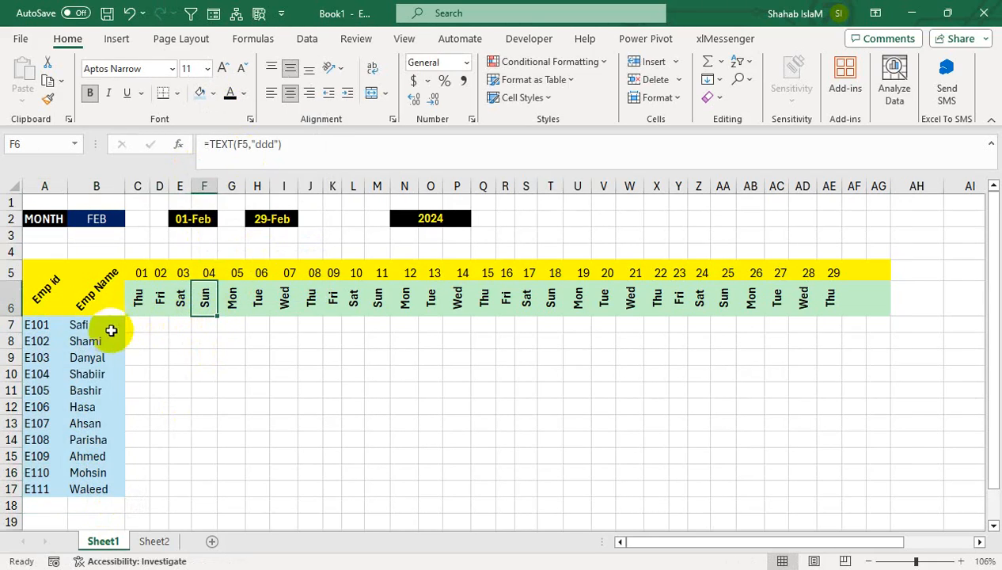
left_click_drag(57, 326, 96, 489)
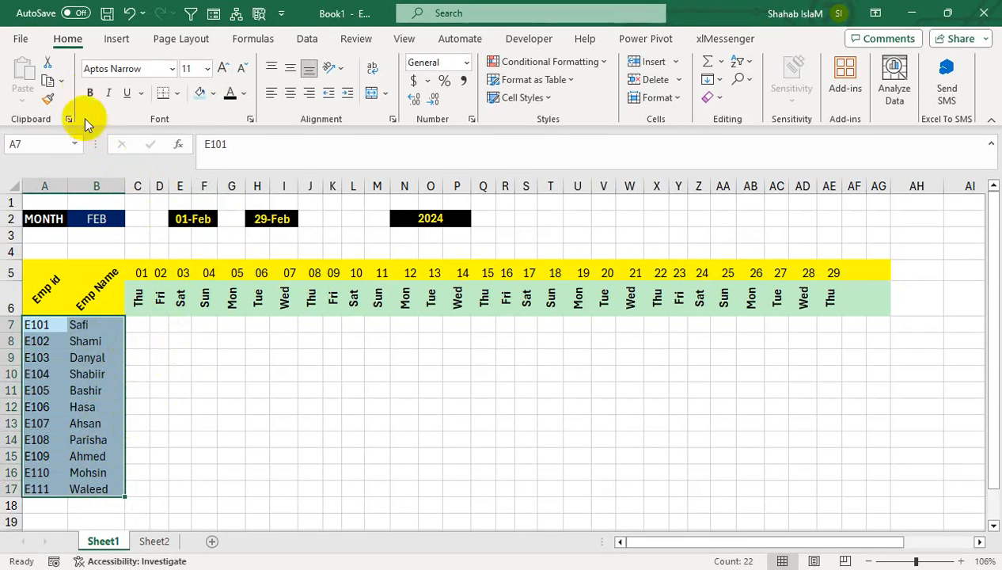
Bold the employee list, vertically centre the day numbers, and set the day names to size 12
left_click(90, 93)
left_click_drag(138, 299, 145, 272)
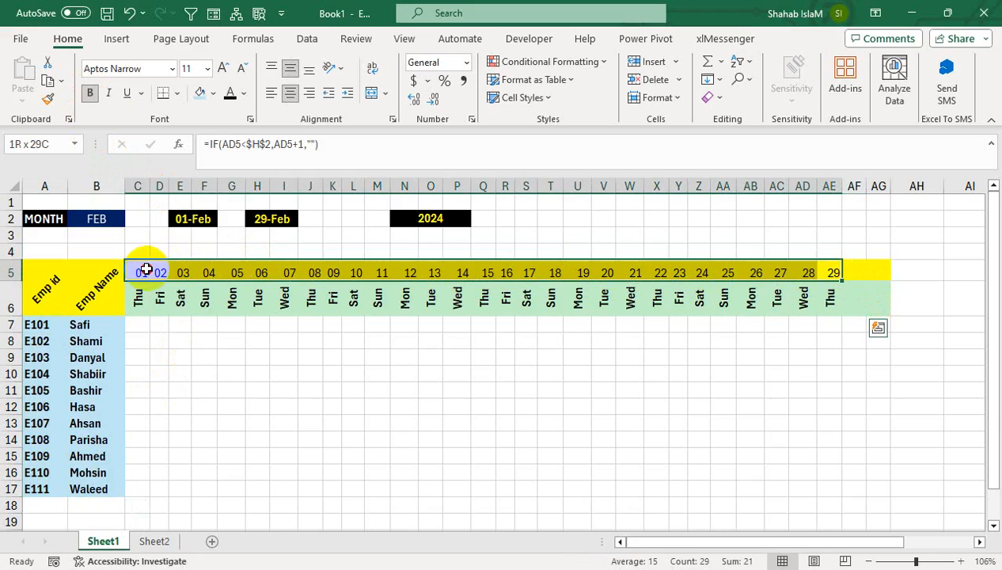
left_click(287, 63)
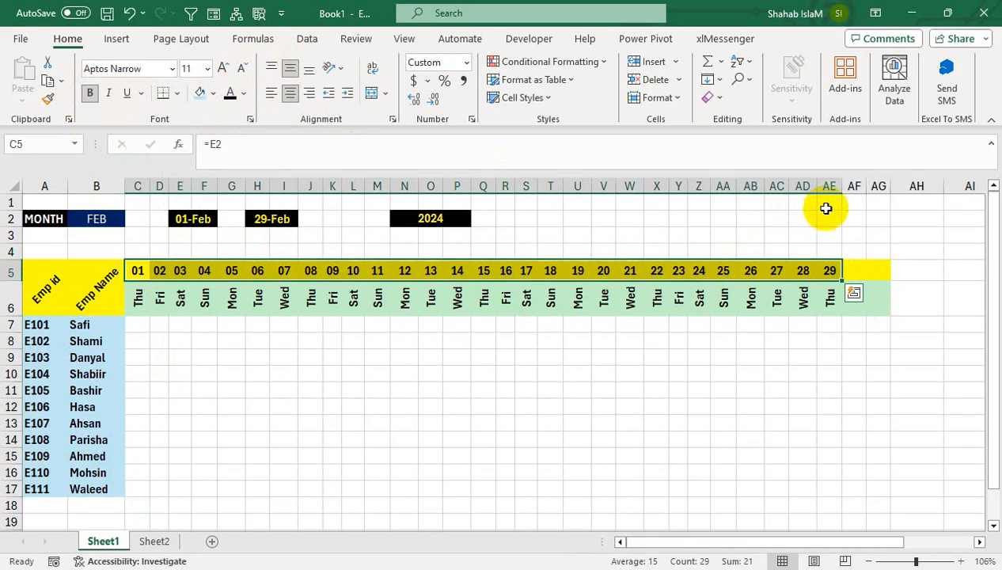
left_click_drag(824, 304, 138, 306)
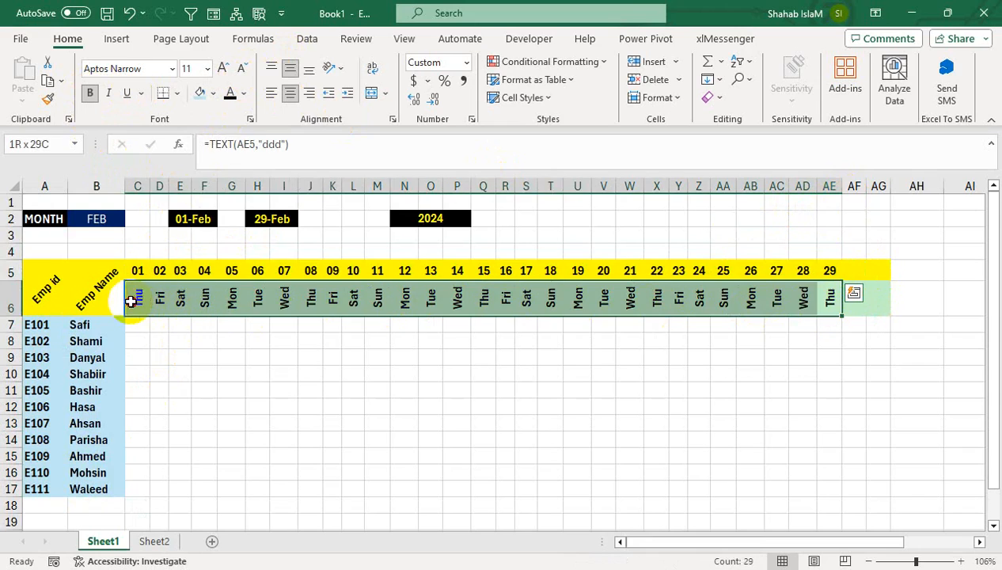
left_click(224, 69)
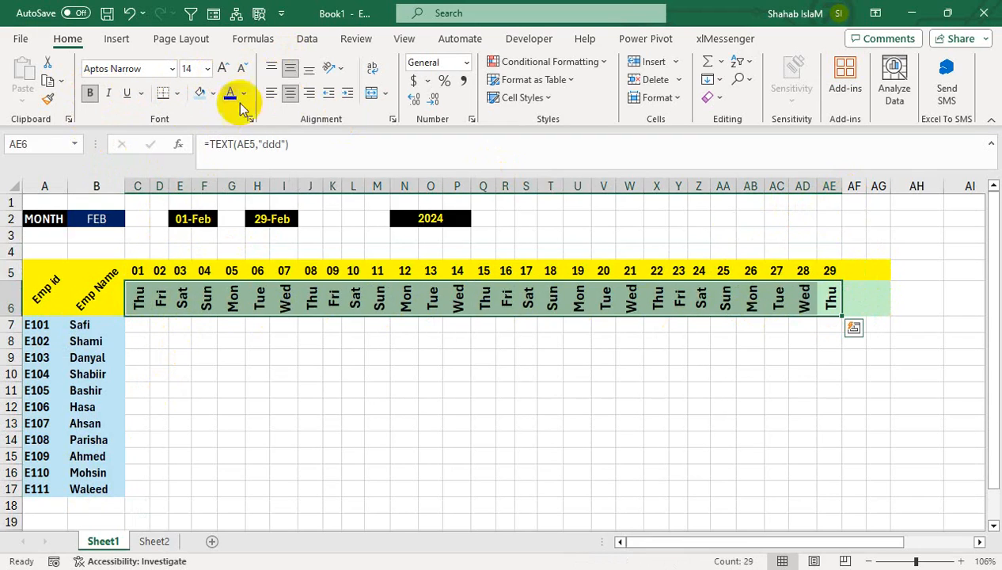
left_click(240, 73)
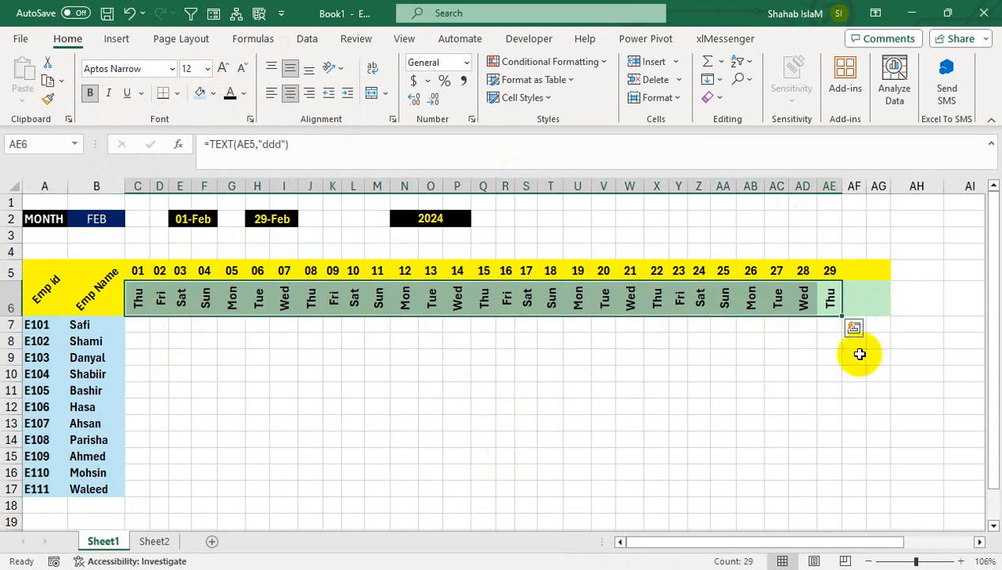
Format-paint AE6 onto AF6:AG6 and AE5 onto AF5:AG5
left_click(819, 298)
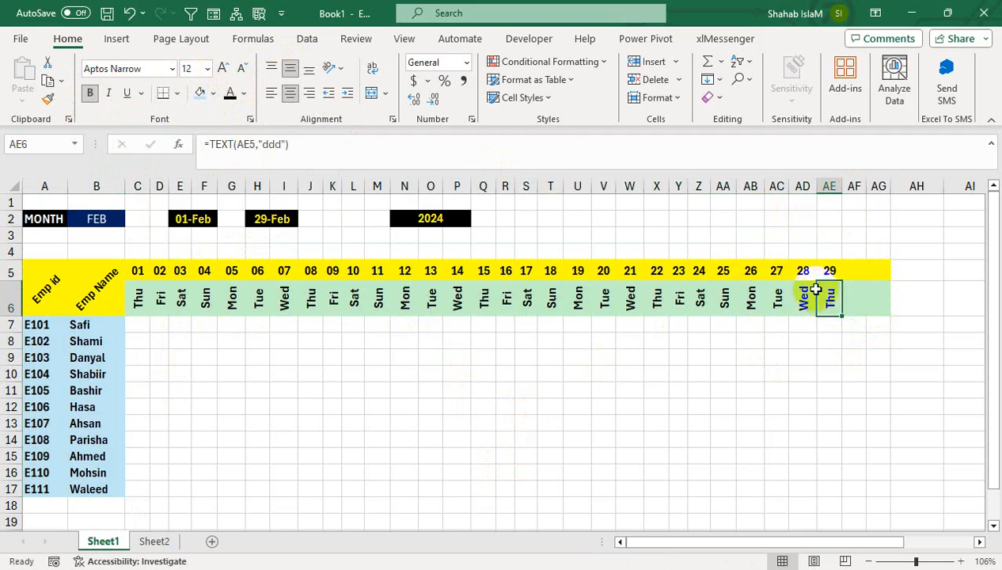
left_click(47, 98)
left_click_drag(868, 300, 878, 300)
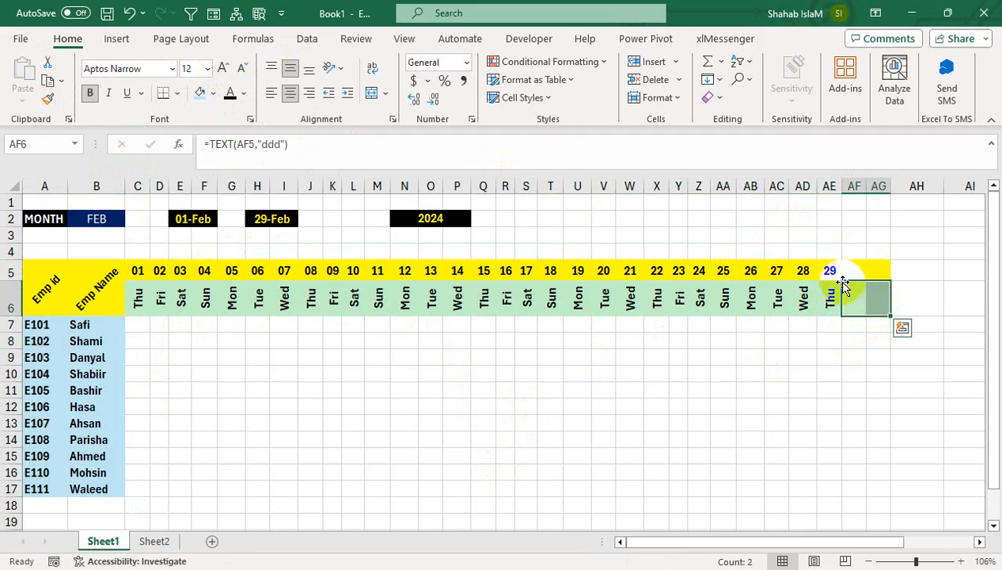
left_click(829, 271)
left_click(50, 99)
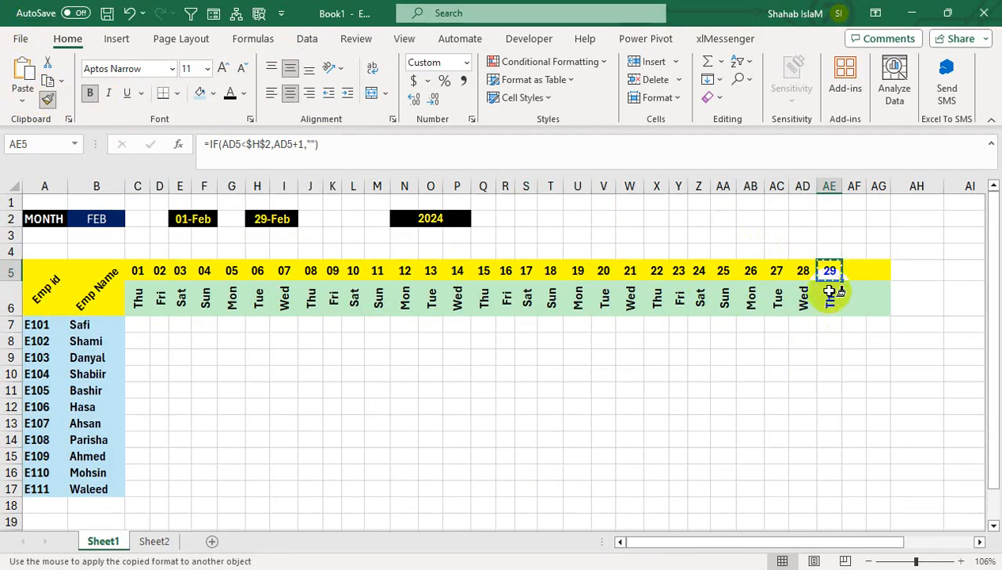
left_click_drag(872, 274, 873, 274)
left_click(679, 304)
mouse_move(750, 220)
left_mouse_down()
mouse_move(678, 222)
mouse_move(2, 386)
mouse_move(4, 424)
left_mouse_up()
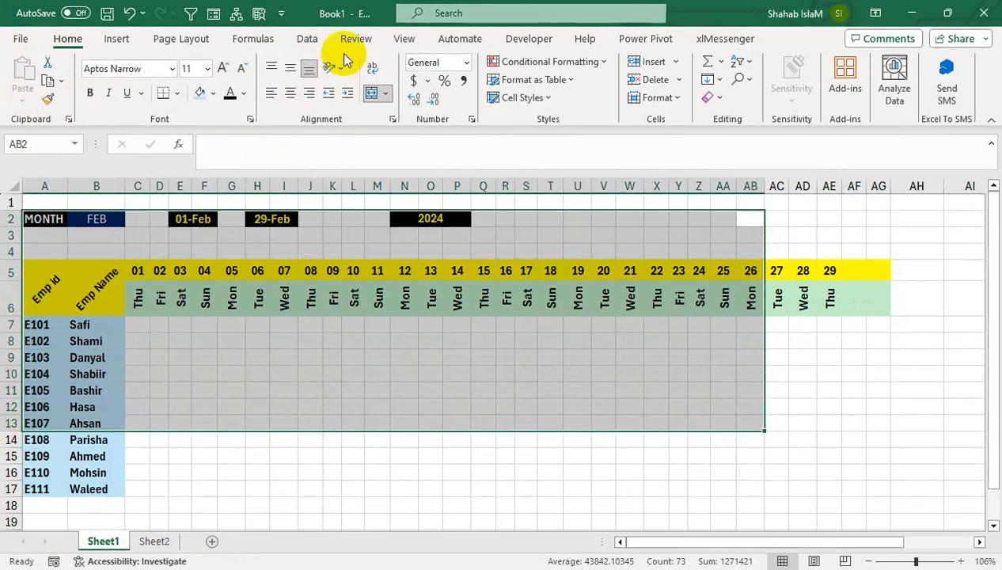
Unmerge the 2024 year cell and shift it one column right into O2:P2, clearing M2:N2
left_click(405, 39)
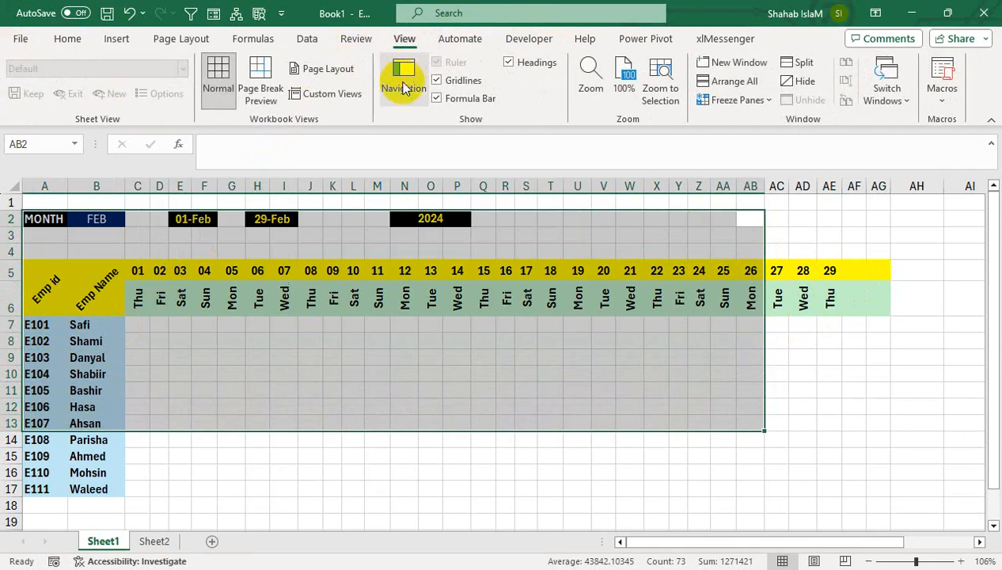
left_click(661, 93)
left_click(519, 325)
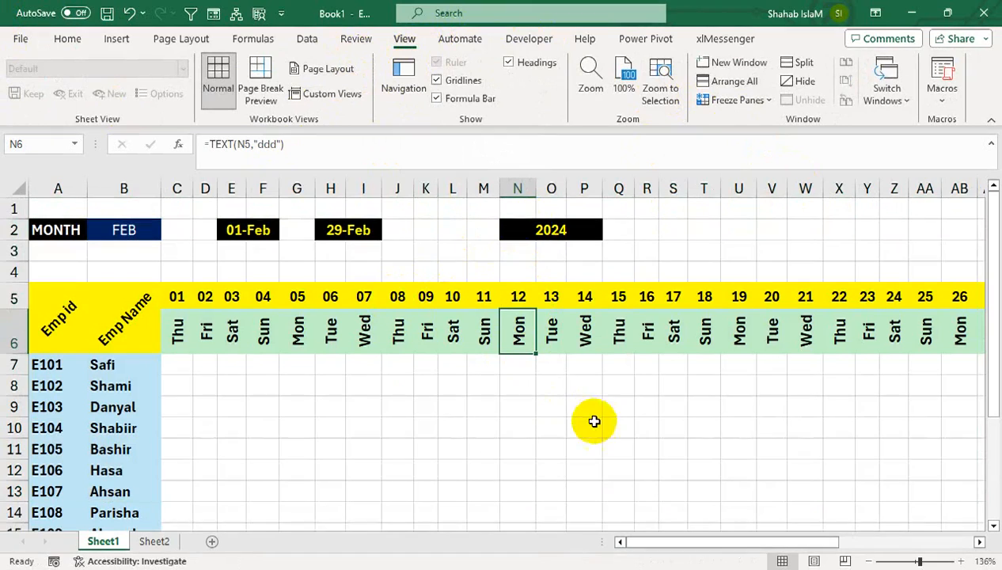
left_click(518, 225)
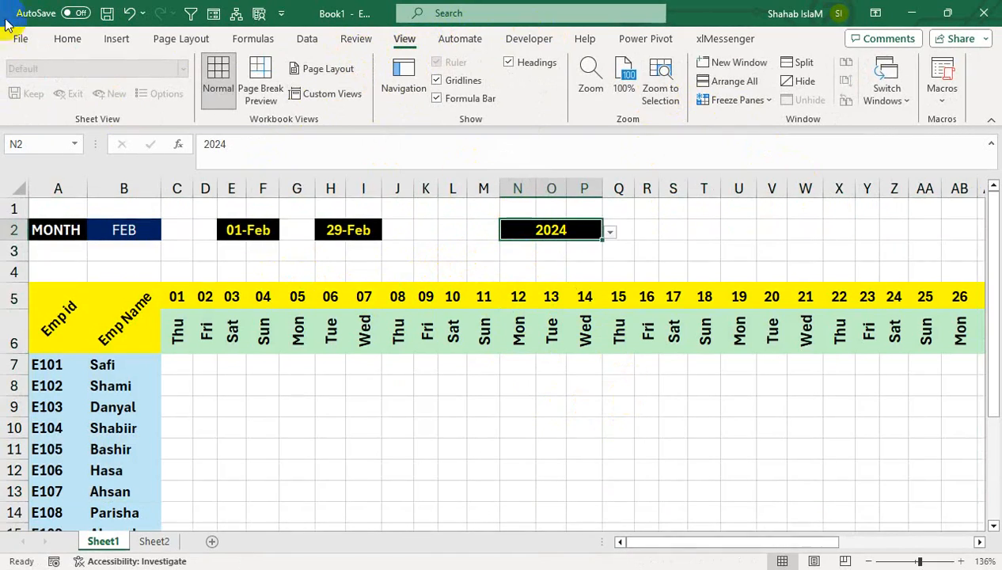
left_click(66, 41)
left_click(519, 228)
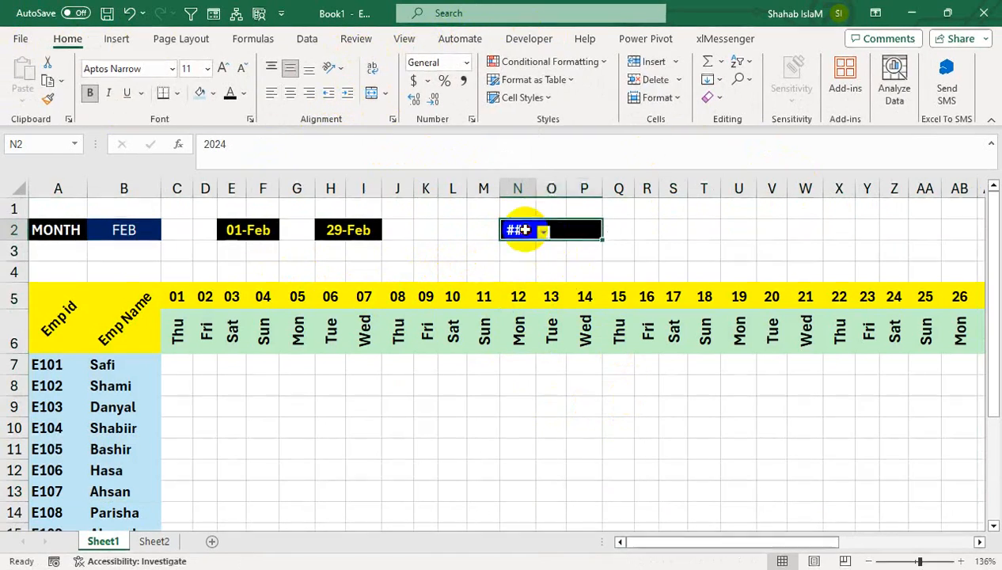
left_click_drag(519, 236, 581, 230)
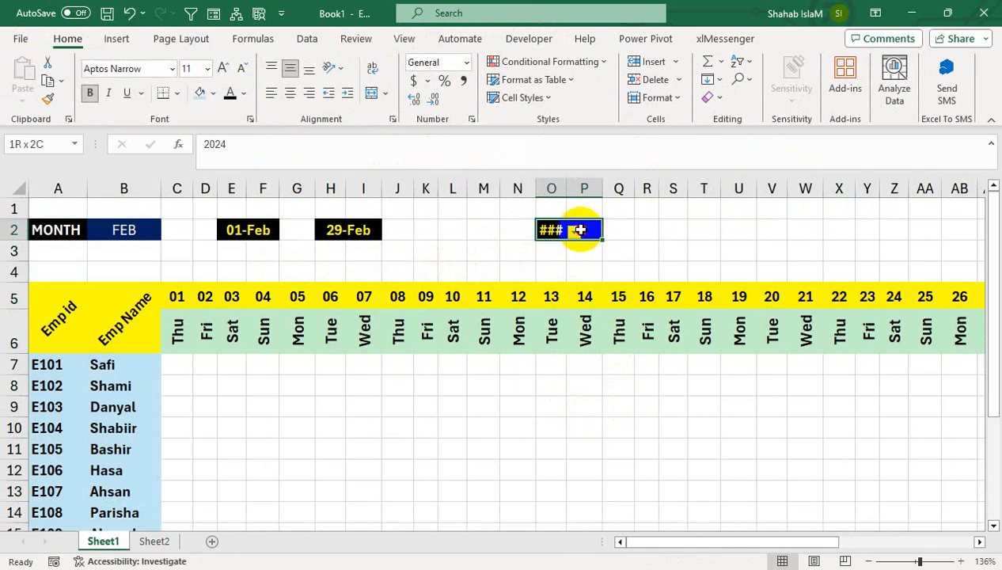
left_click(518, 296)
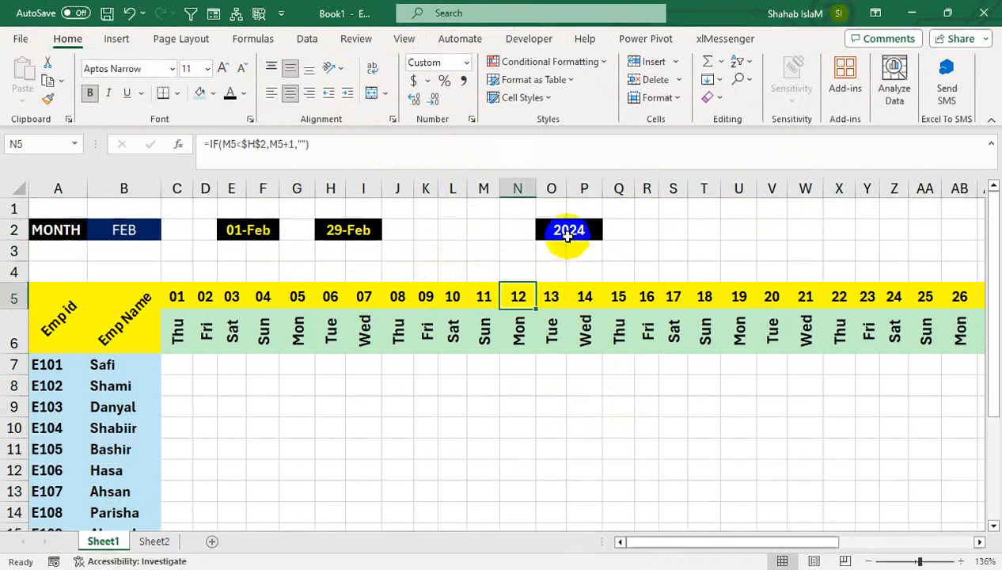
left_click_drag(510, 230, 493, 230)
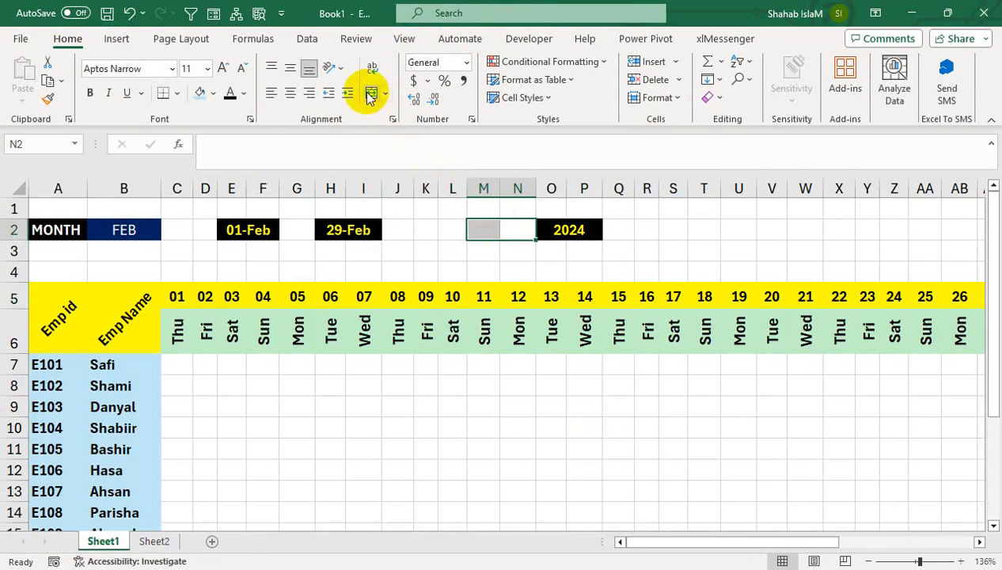
left_click(491, 363)
left_click(309, 231)
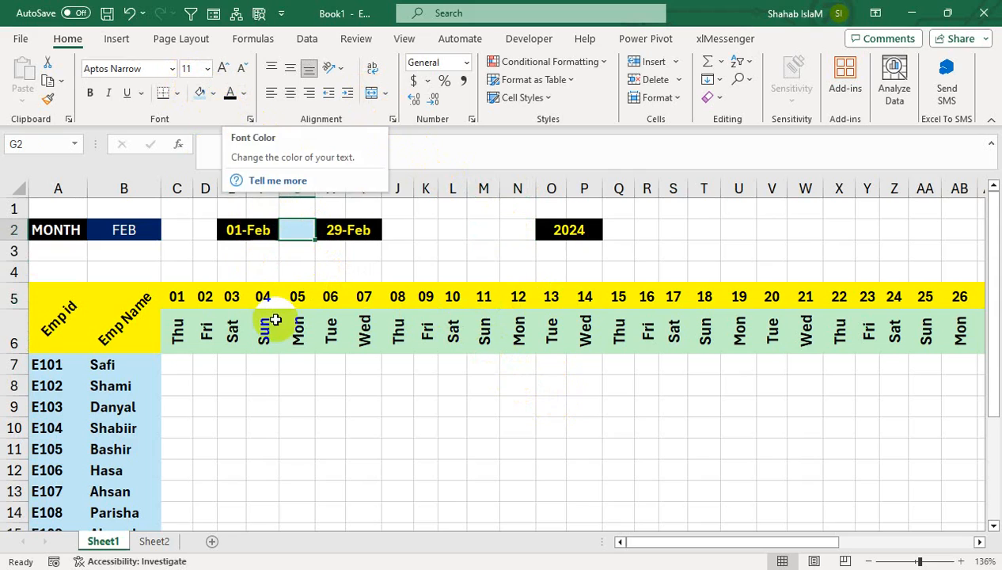
Enter TO centred in G2 between the dates and select the attendance grid
type("T")
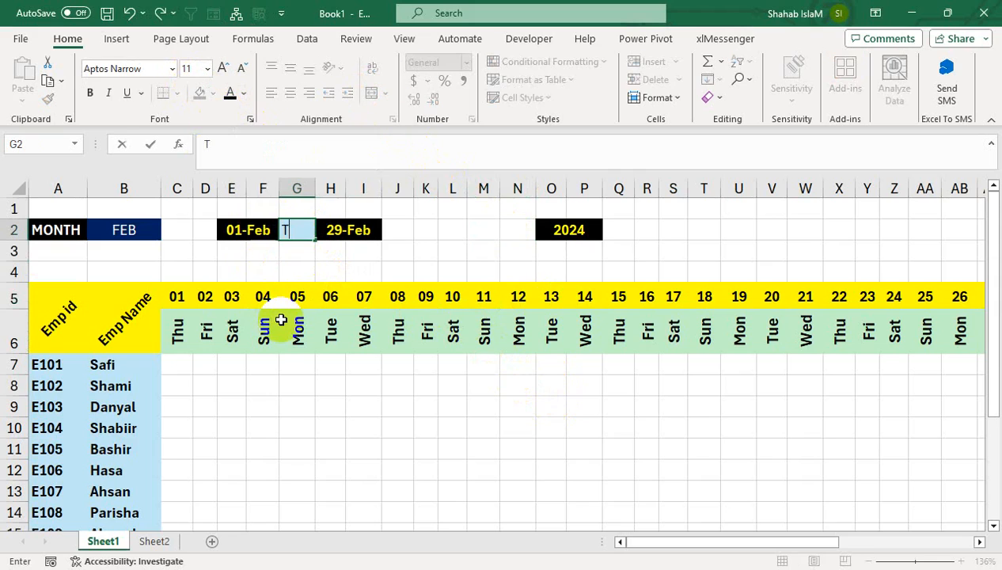
left_click(333, 405)
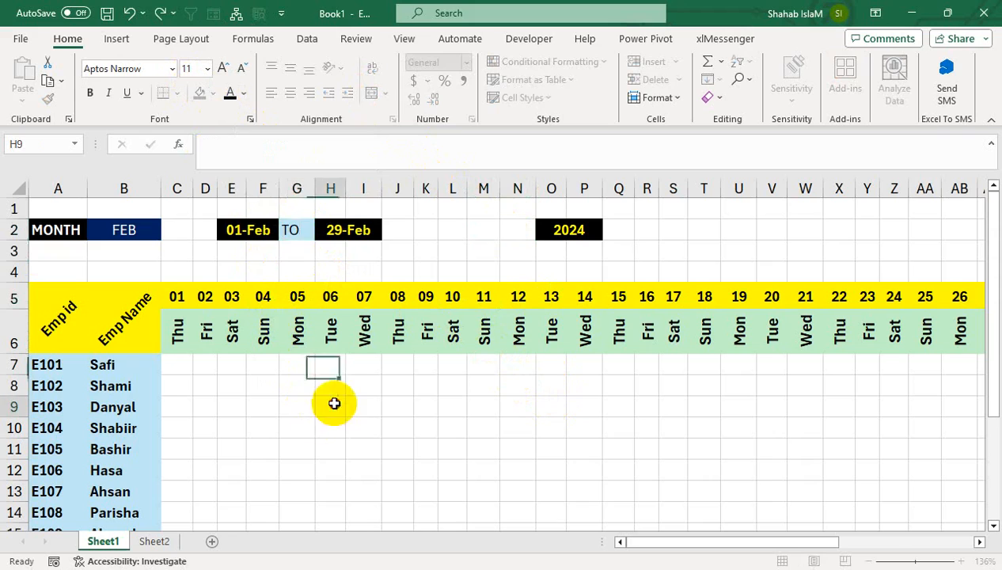
left_click(290, 230)
left_click(293, 92)
left_click(331, 385)
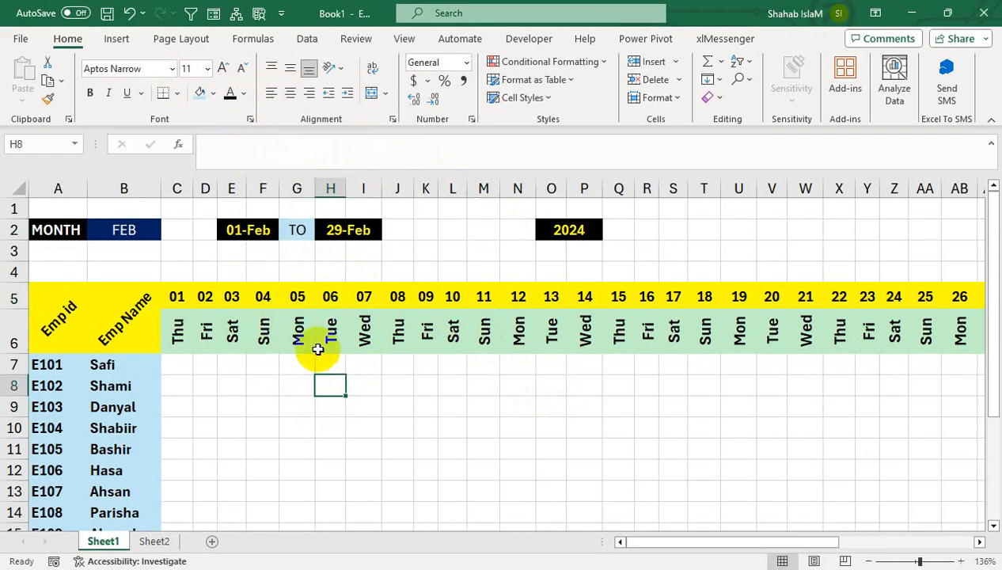
left_click_drag(71, 309, 835, 468)
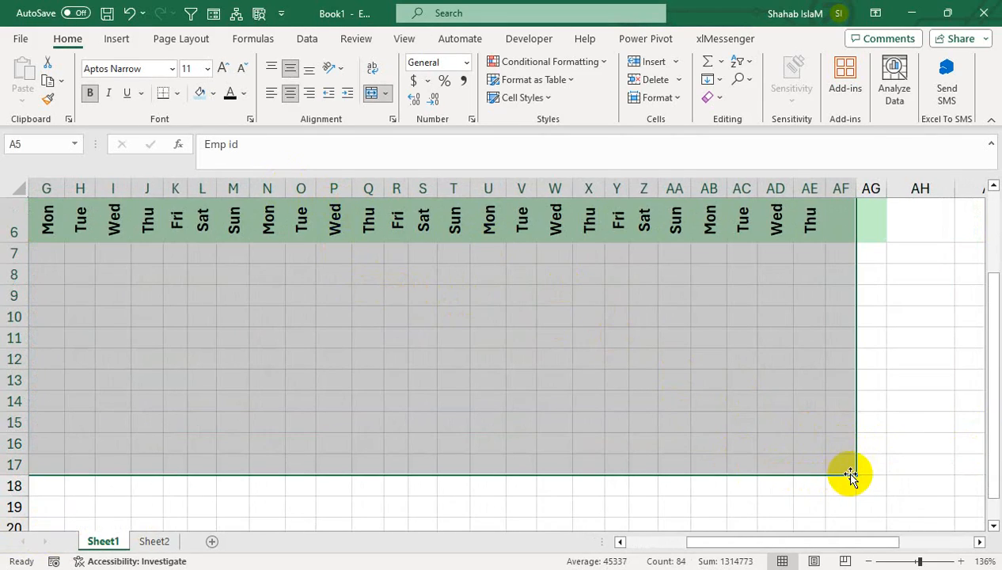
Apply All Borders to the attendance grid A5:AG17, then select C7
left_click_drag(857, 473, 871, 473)
left_click_drag(875, 474, 853, 471)
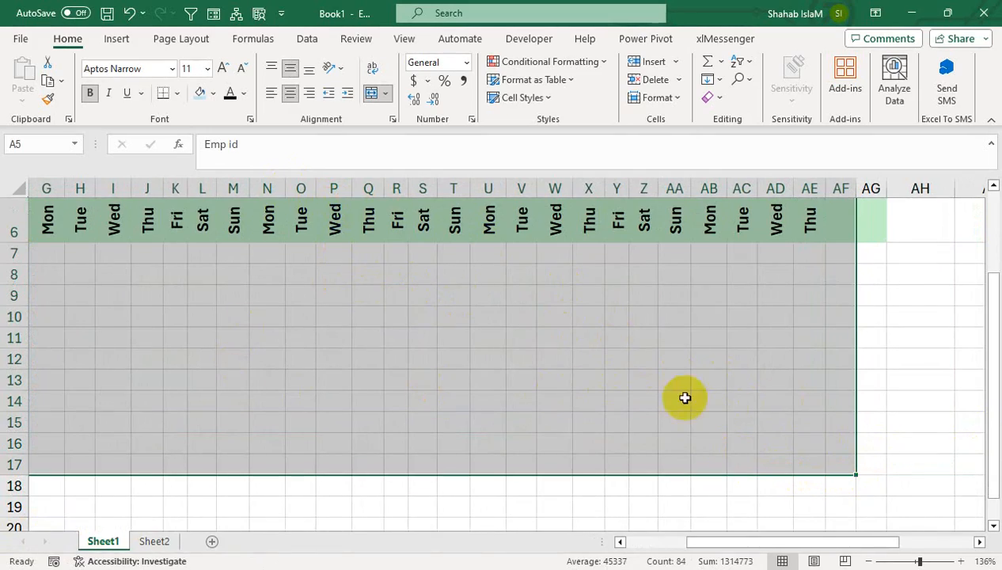
left_click_drag(861, 464, 4, 293)
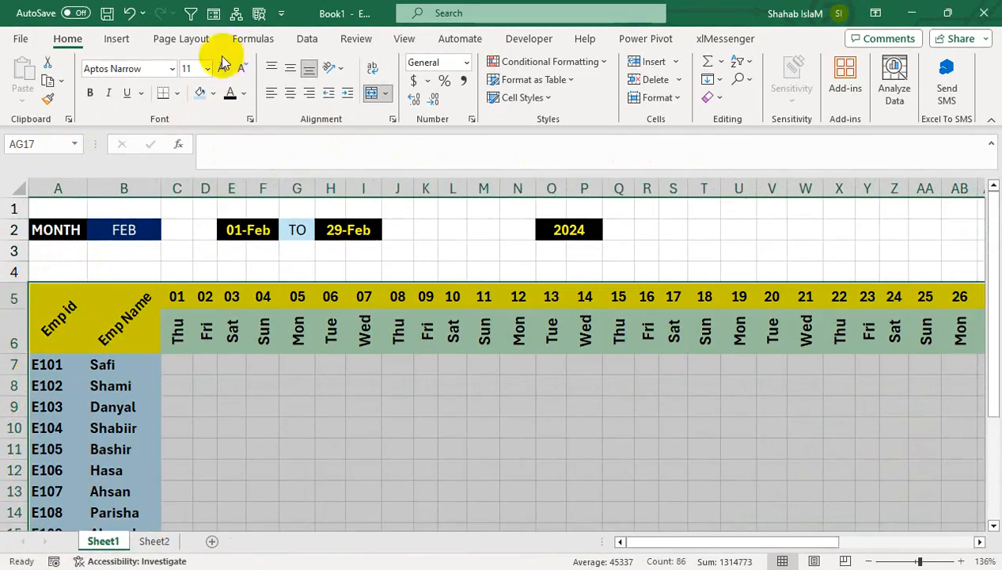
left_click(177, 92)
left_click(226, 246)
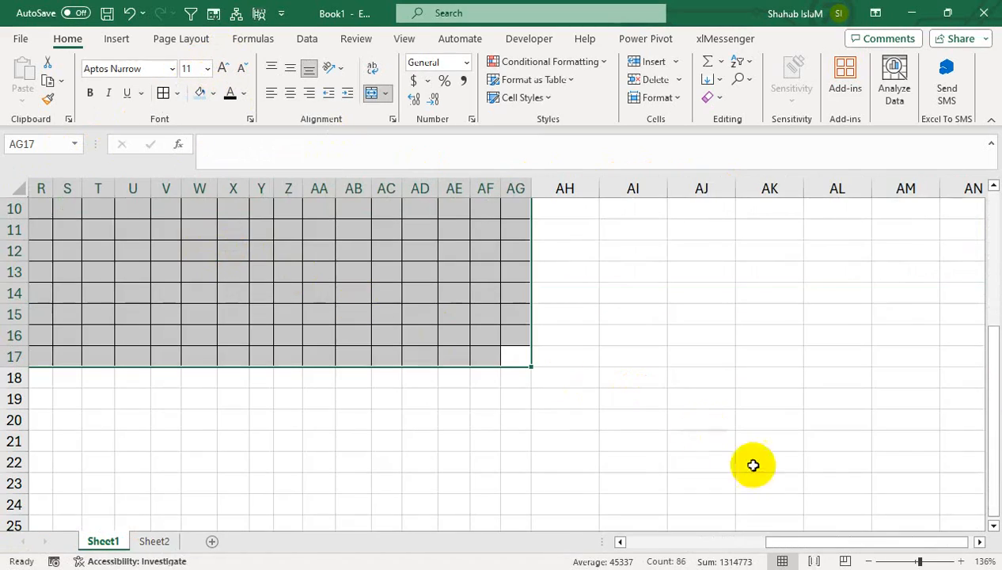
left_click_drag(772, 542, 606, 563)
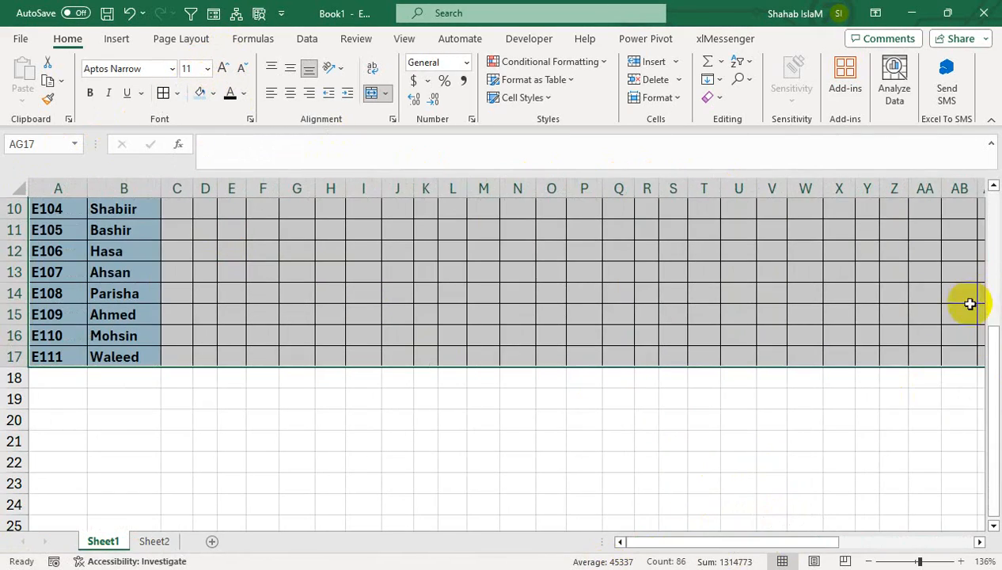
left_click_drag(994, 336, 995, 229)
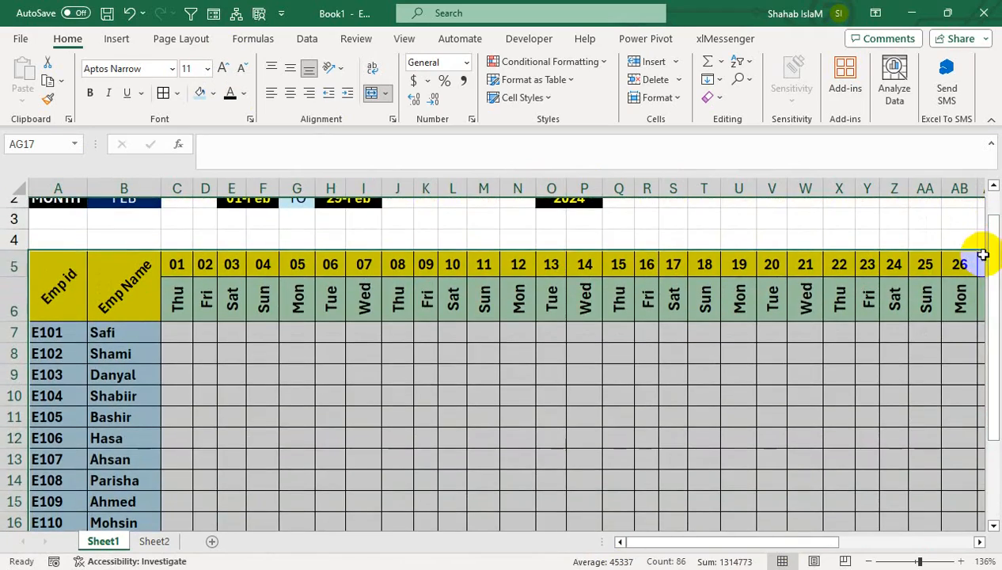
left_click_drag(998, 328, 997, 290)
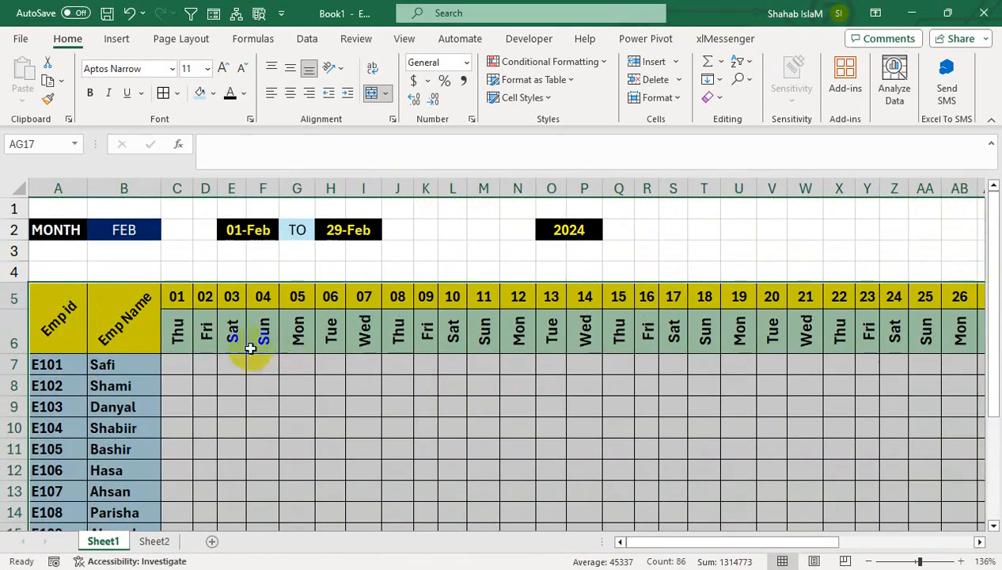
left_click(175, 342)
left_click(176, 363)
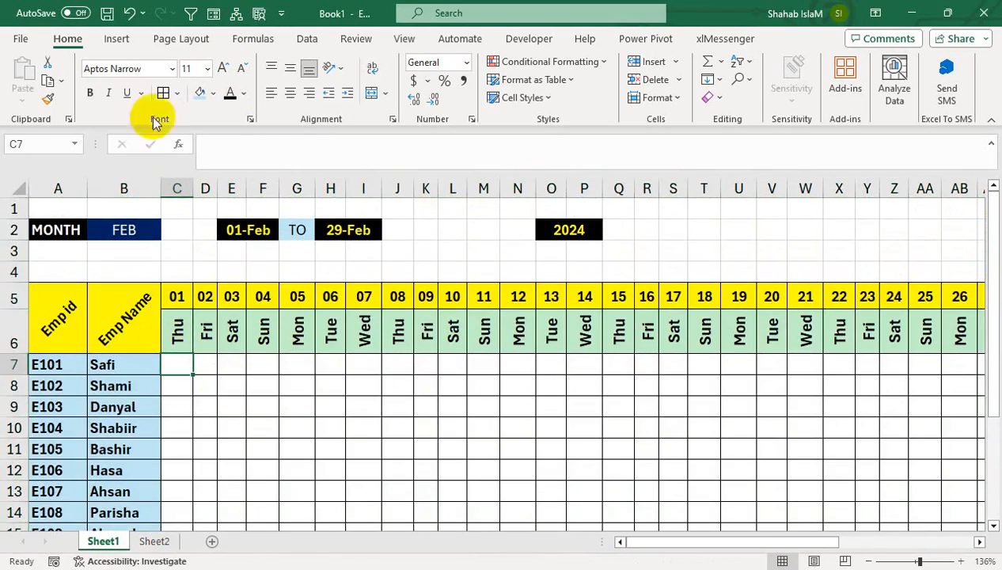
Give C7 a formula rule =C$6="sun" with a red fill
left_click(550, 62)
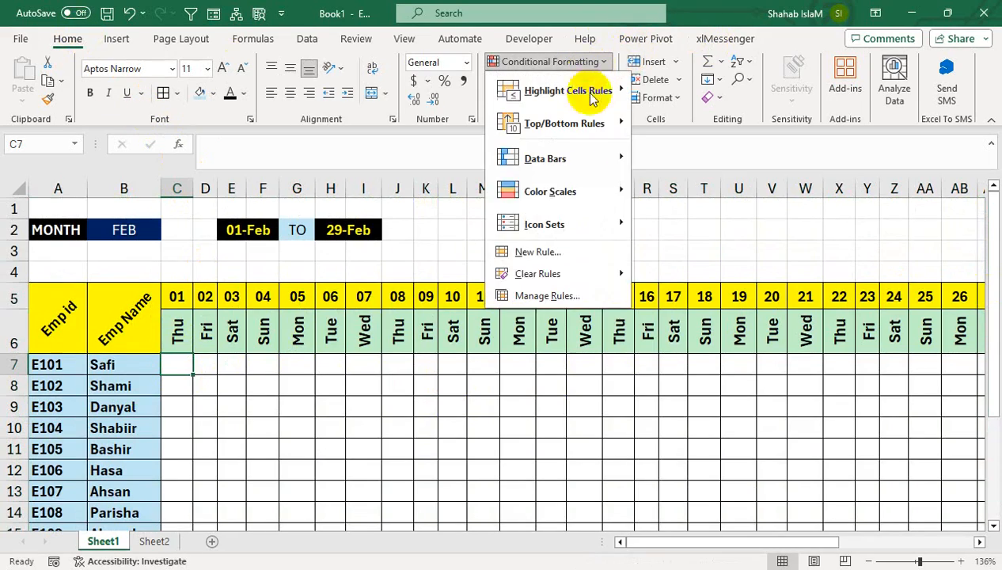
left_click(545, 254)
left_click(473, 361)
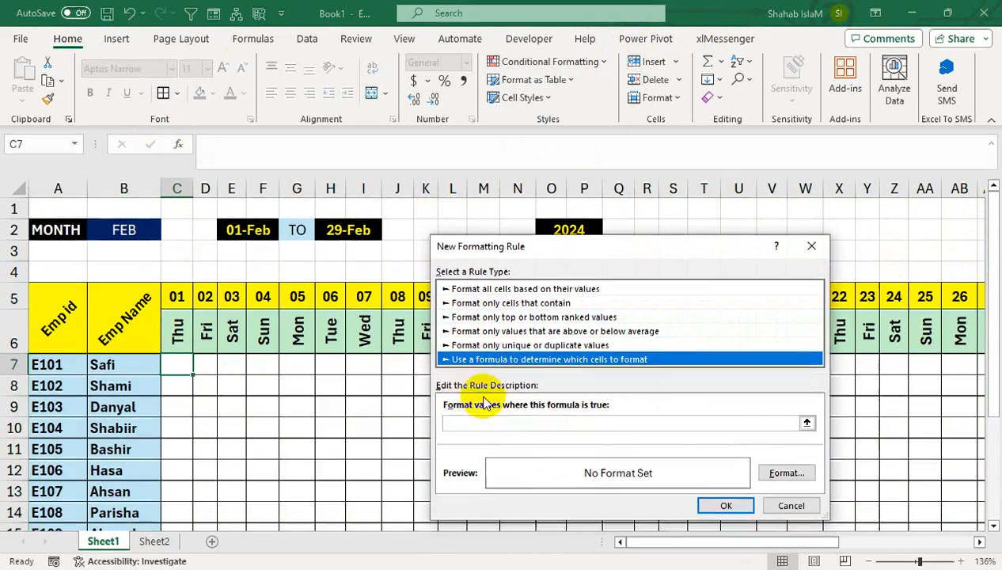
left_click(486, 422)
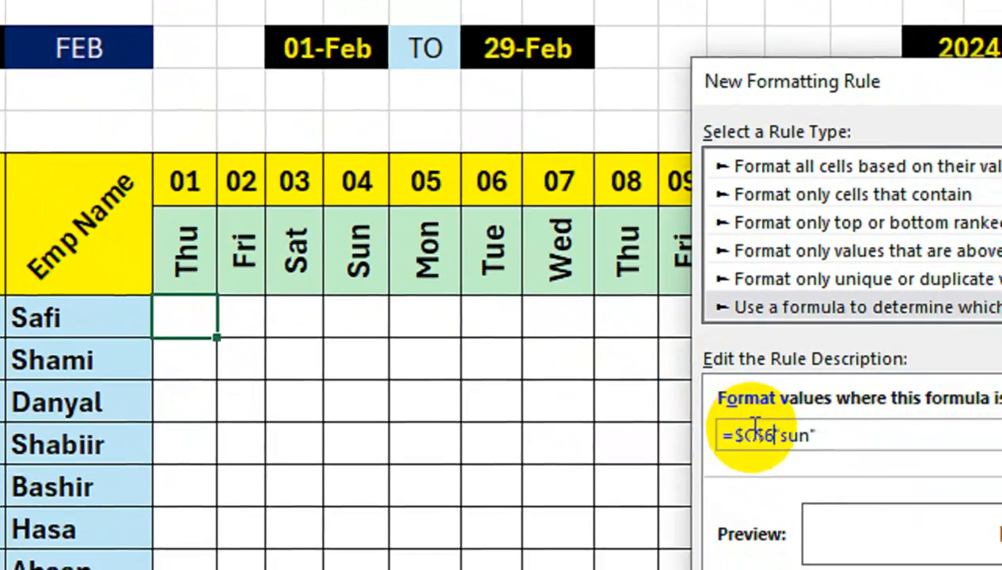
type("=")
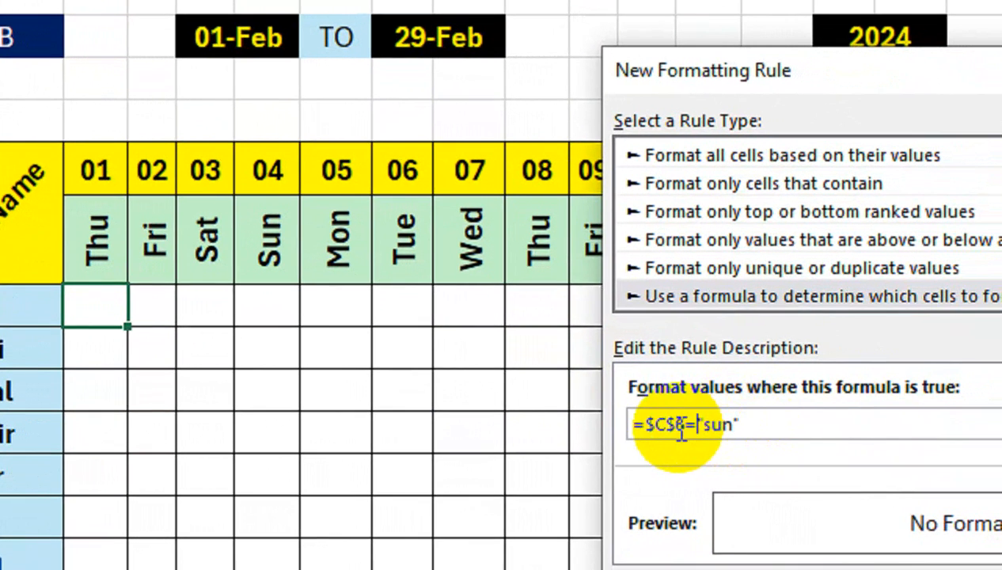
left_click(656, 426)
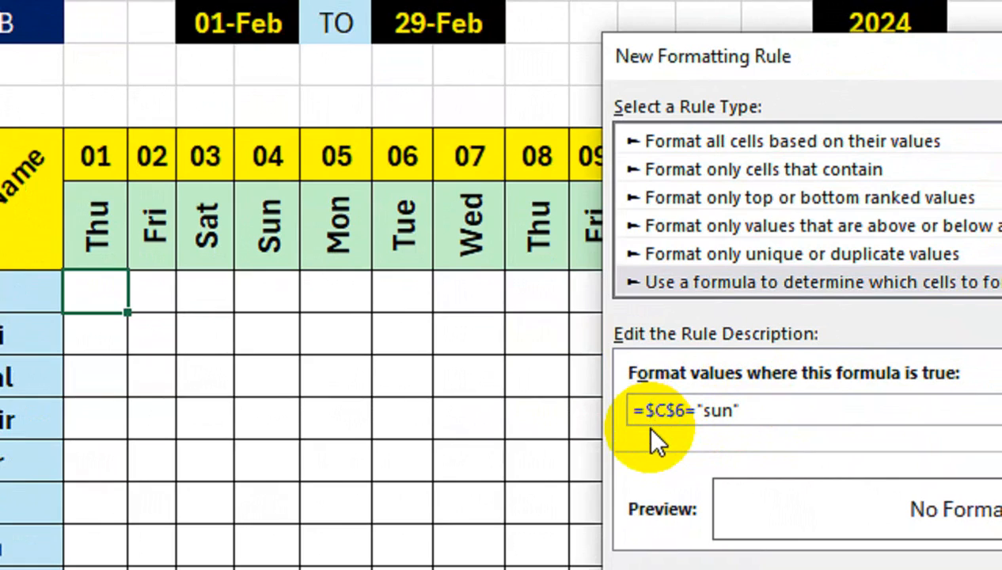
key("BackSpace")
key("BackSpace")
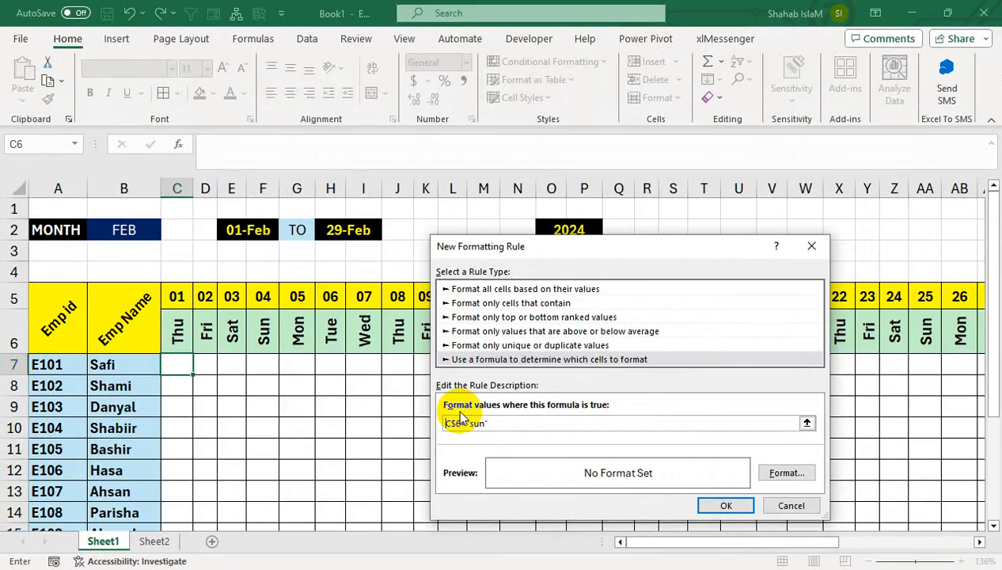
left_click(784, 472)
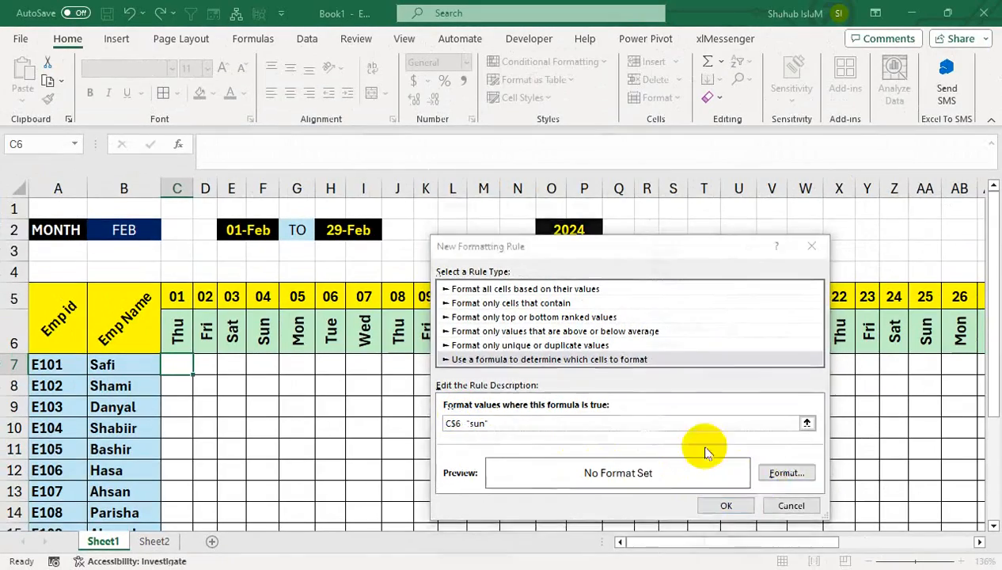
left_click(579, 198)
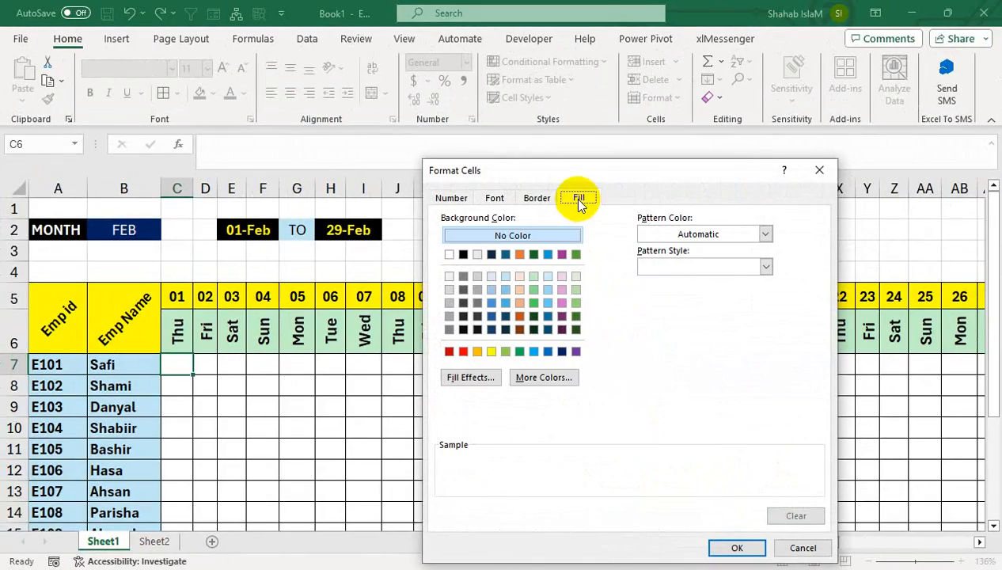
left_click(449, 351)
left_click(735, 548)
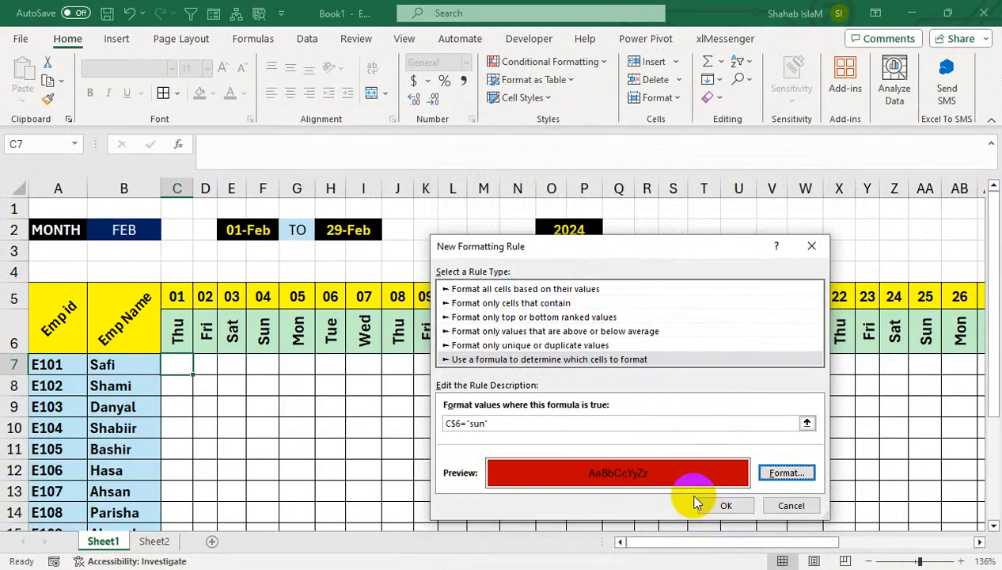
left_click(700, 503)
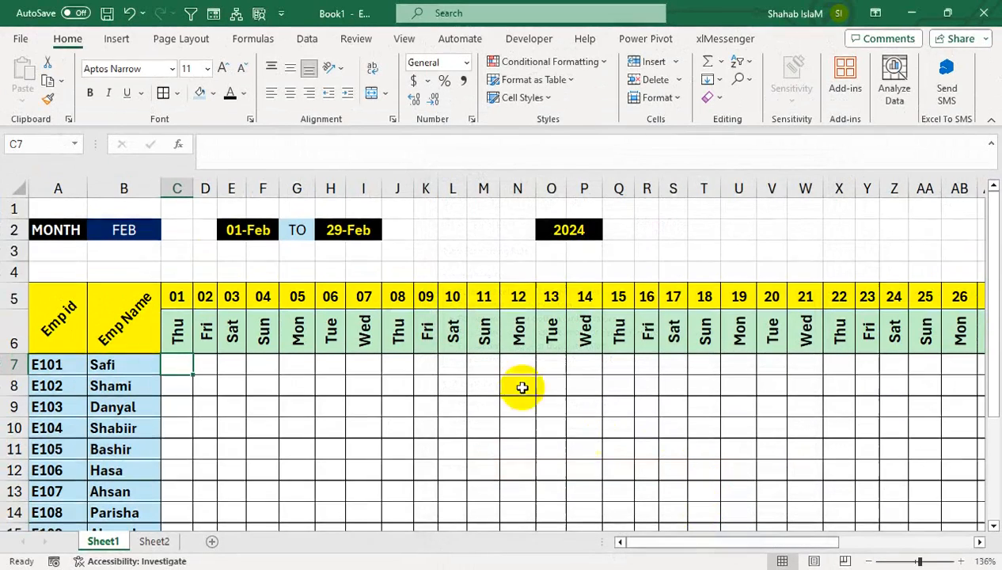
Paint C7's formatting onto C7:AG10 and copy C7
left_click(49, 101)
mouse_move(175, 361)
left_mouse_down()
mouse_move(886, 418)
mouse_move(994, 436)
mouse_move(894, 561)
mouse_move(870, 424)
left_mouse_up()
left_click_drag(990, 382, 976, 261)
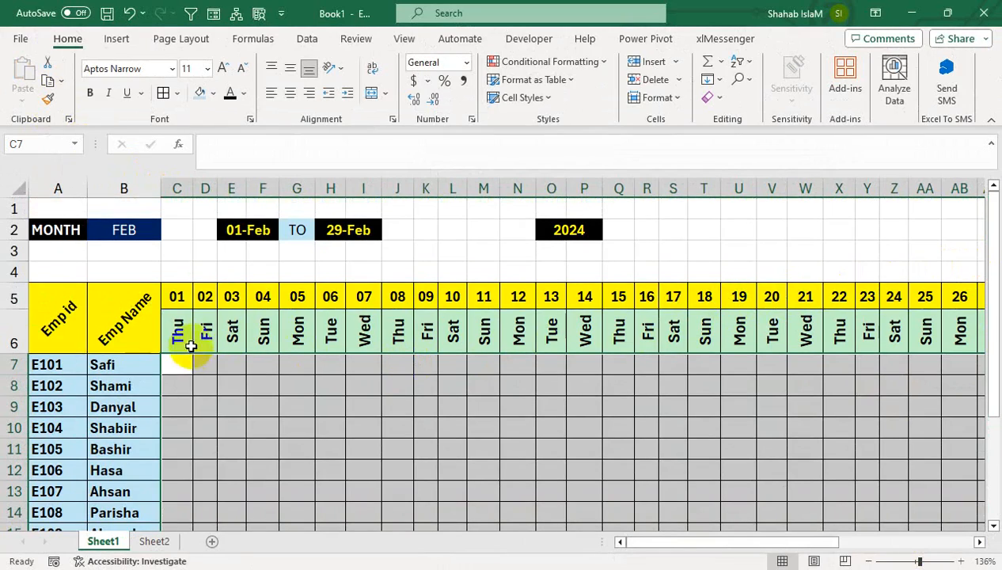
key("ctrl+c")
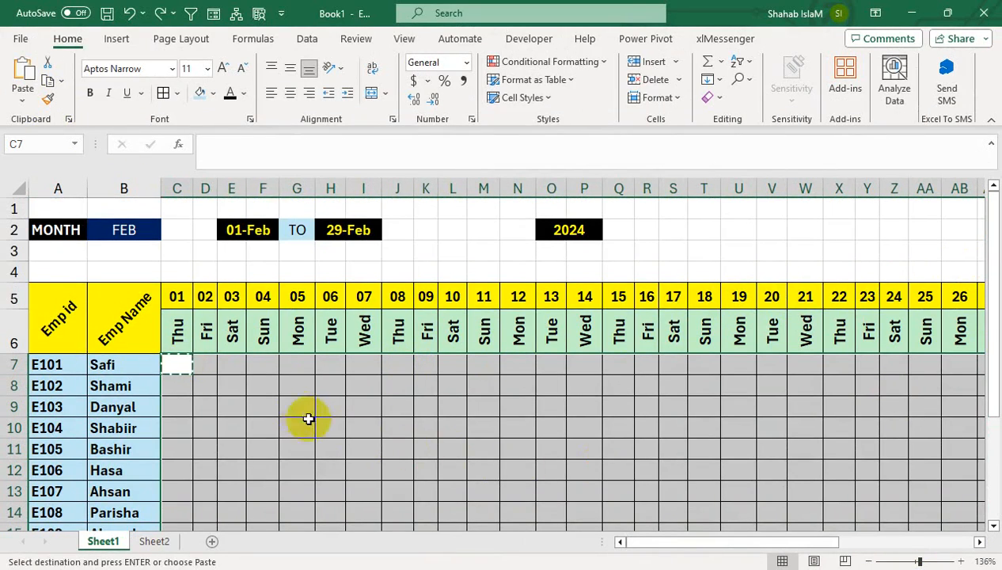
Open the Sunday rule from Manage Rules for editing
left_click(592, 62)
left_click(555, 292)
left_click(434, 360)
left_click(443, 320)
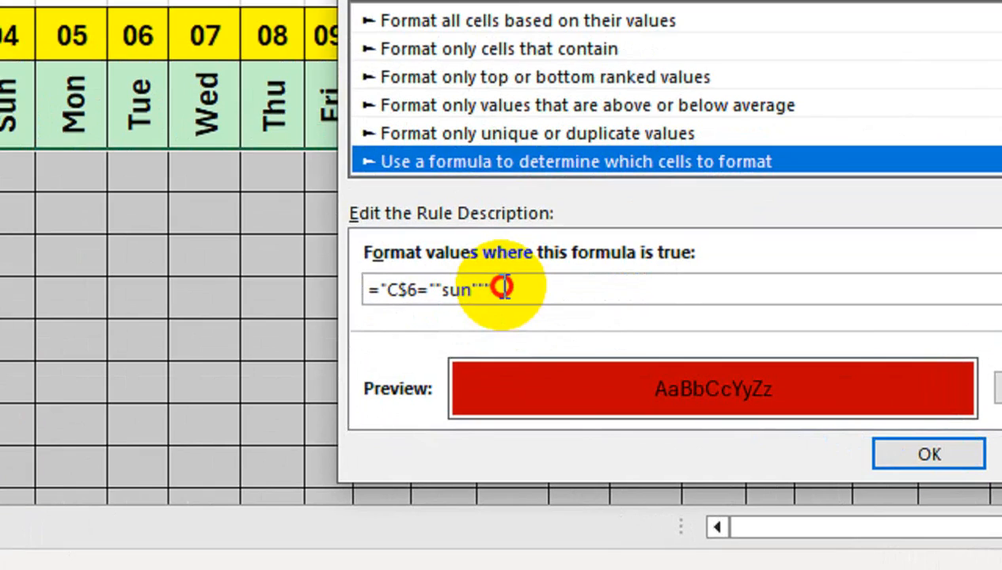
Correct the Sunday rule's formula and apply the change
left_click(503, 287)
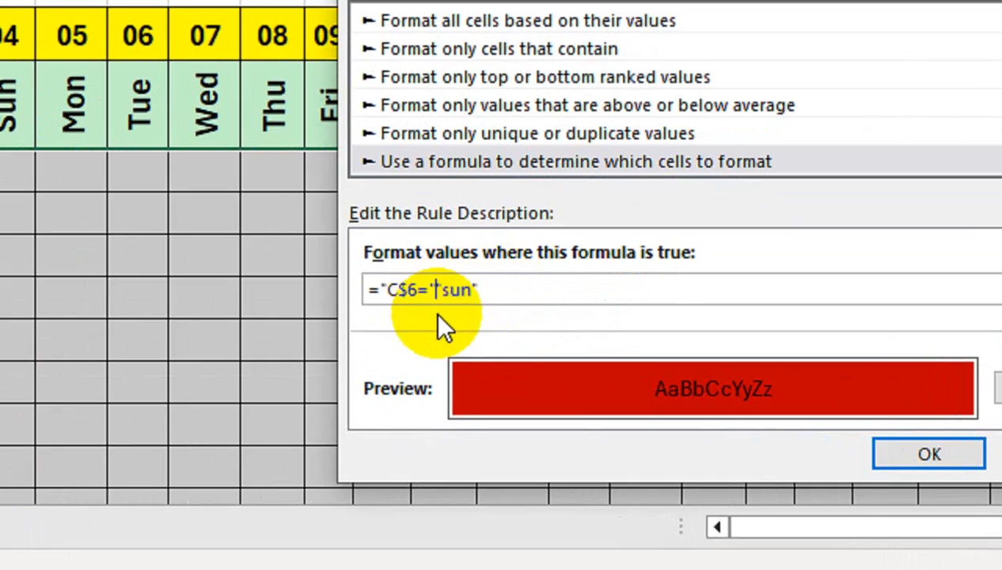
left_click(386, 287)
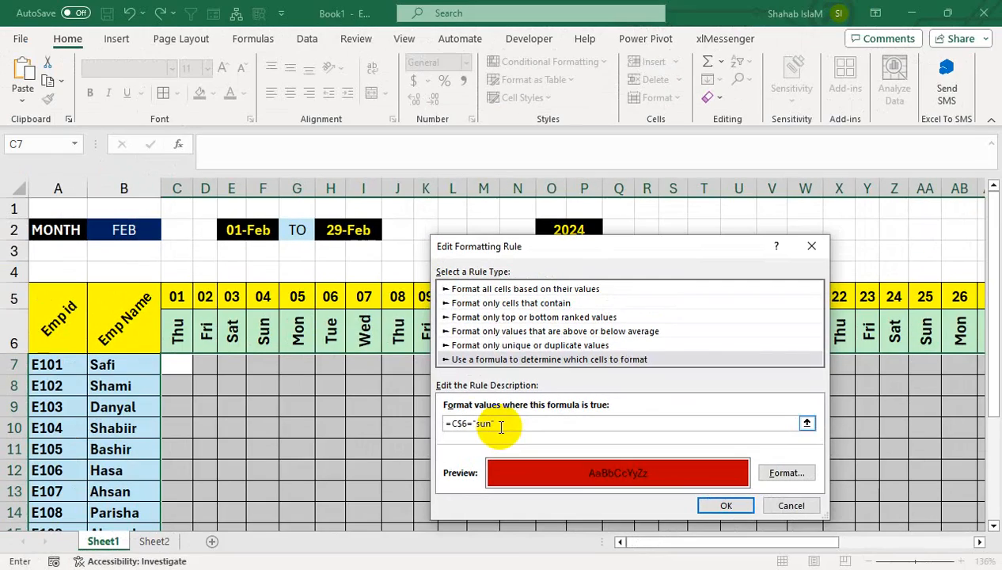
left_click(726, 505)
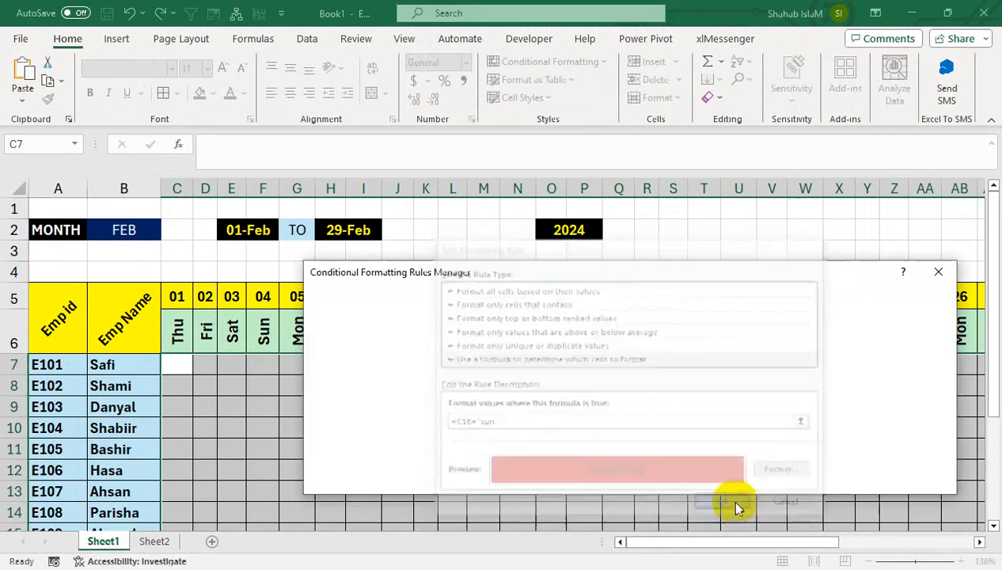
left_click(900, 481)
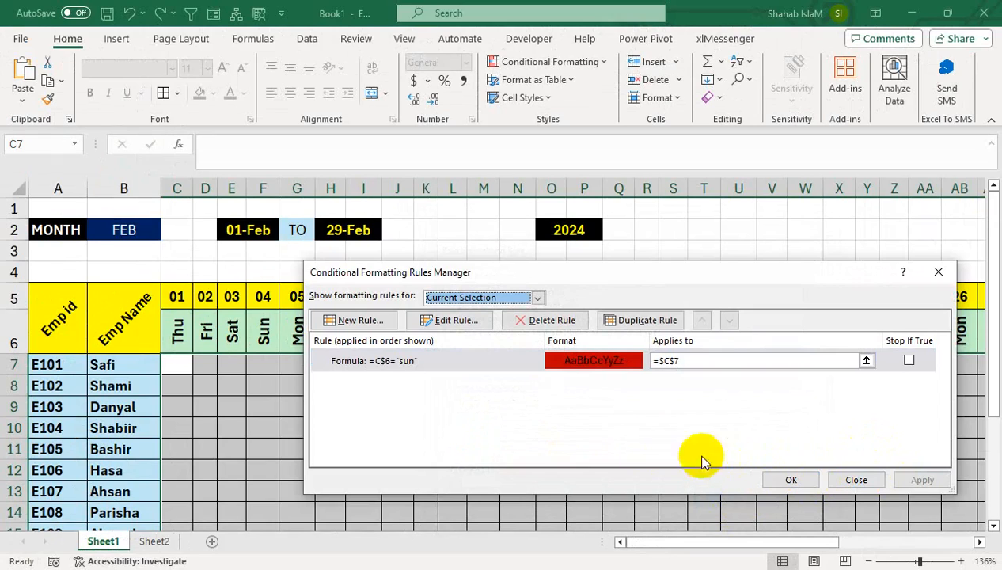
left_click(426, 363)
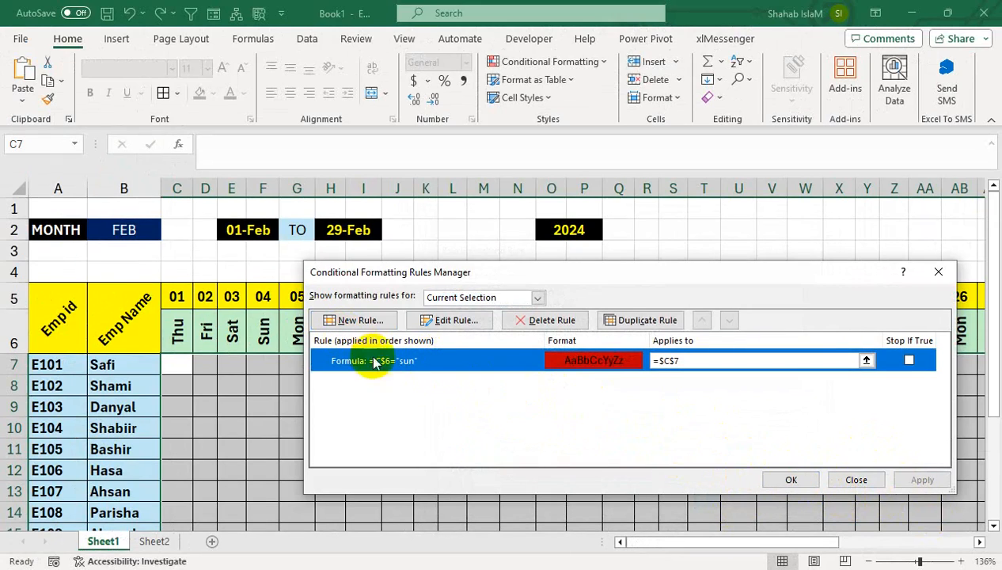
left_click(431, 320)
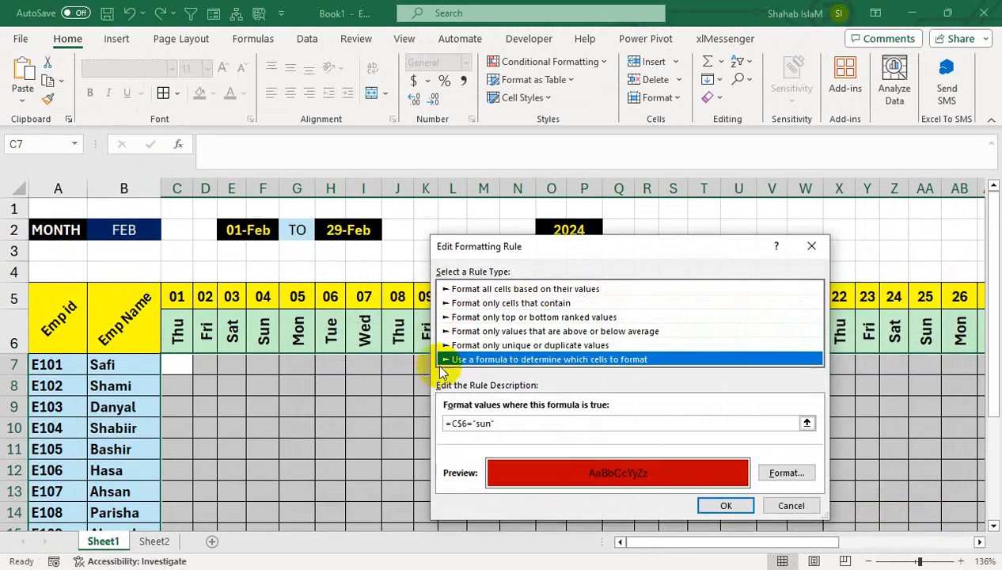
left_click(483, 423)
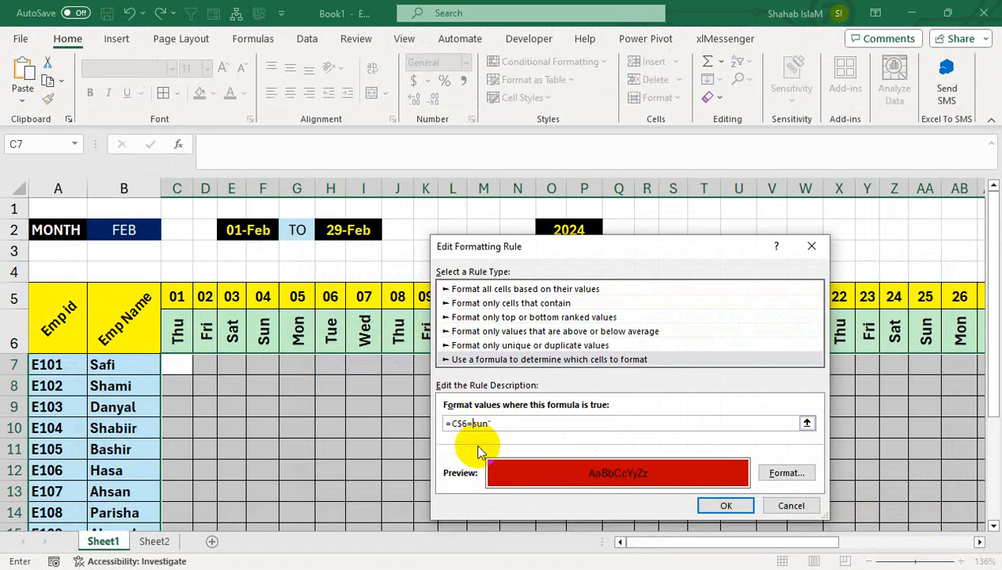
key("Return")
key("Return")
left_click(700, 511)
left_click(911, 484)
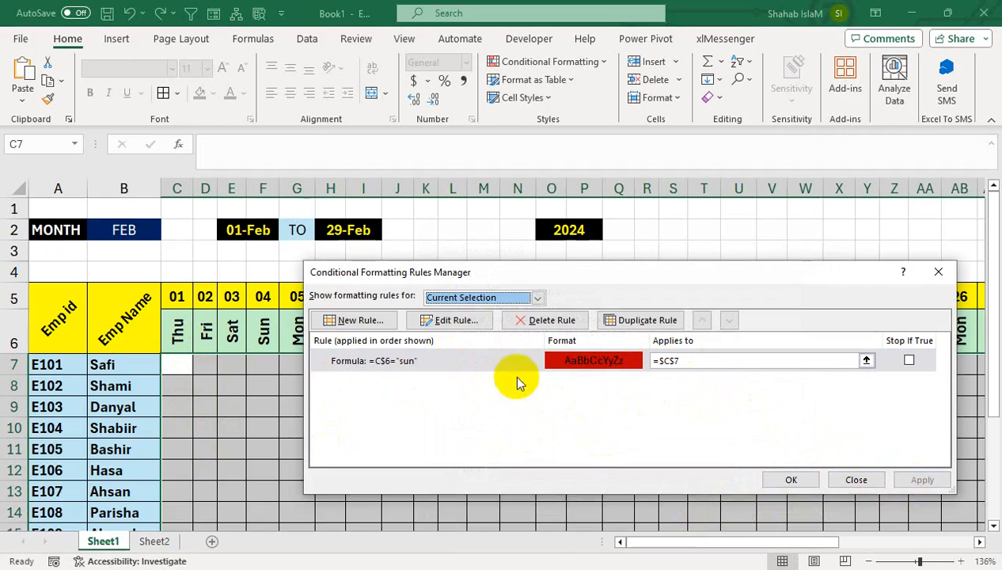
Delete the Sunday rule from C7 and close the Rules Manager
left_click(706, 361)
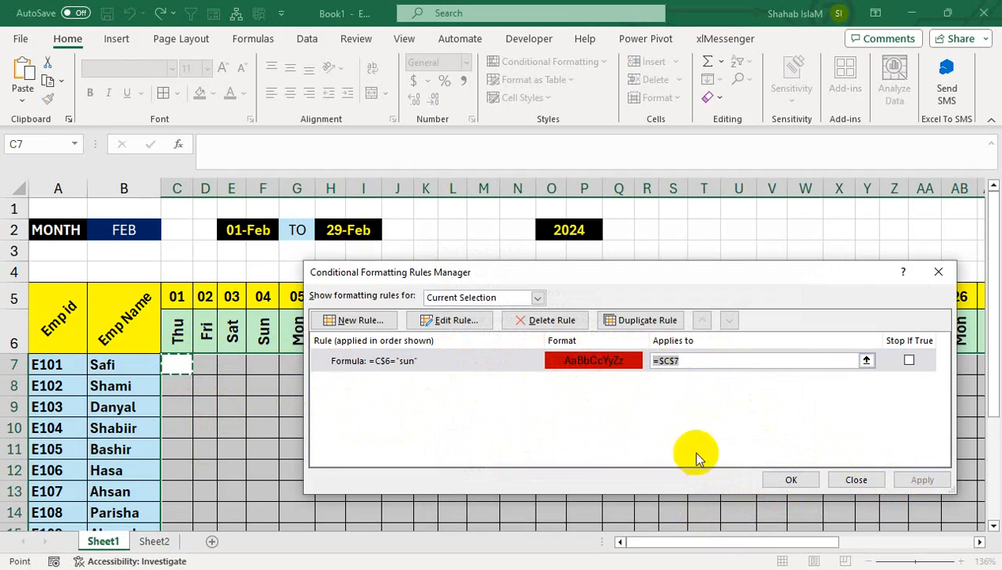
left_click(521, 320)
left_click(900, 483)
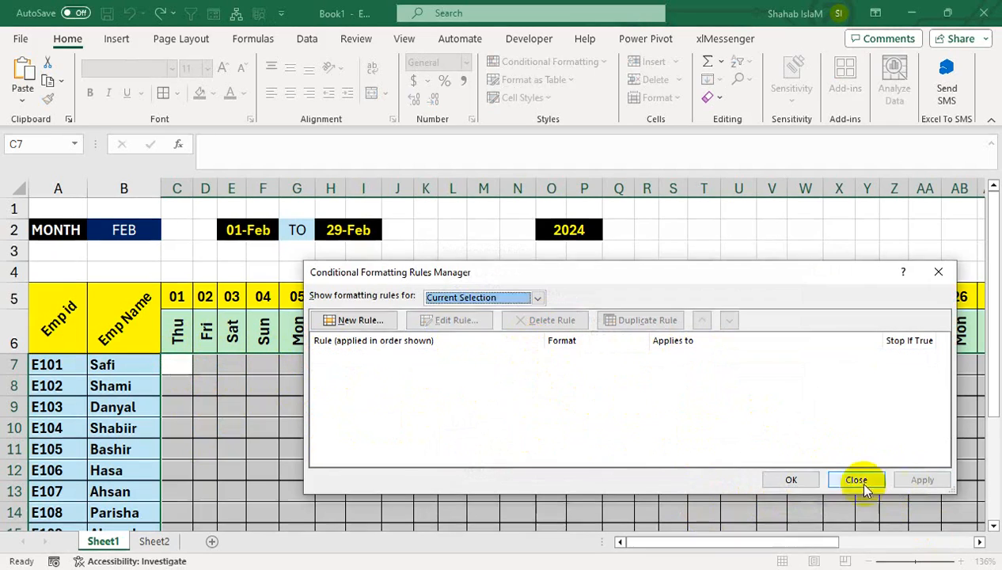
left_click(792, 481)
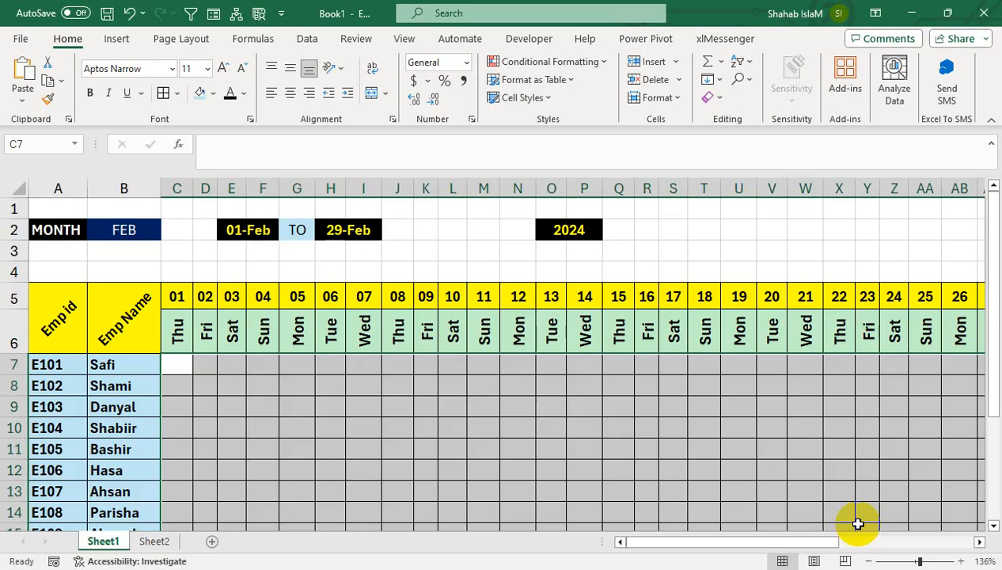
Add a formula rule =C$6="sun" that fills the Sunday columns dark red
left_click_drag(833, 542, 777, 546)
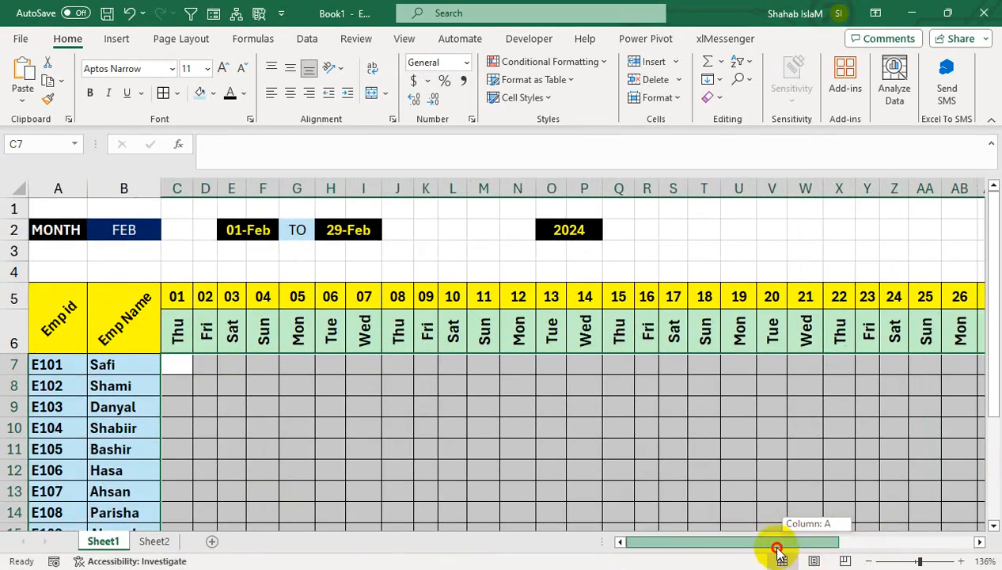
left_click(550, 61)
left_click(573, 251)
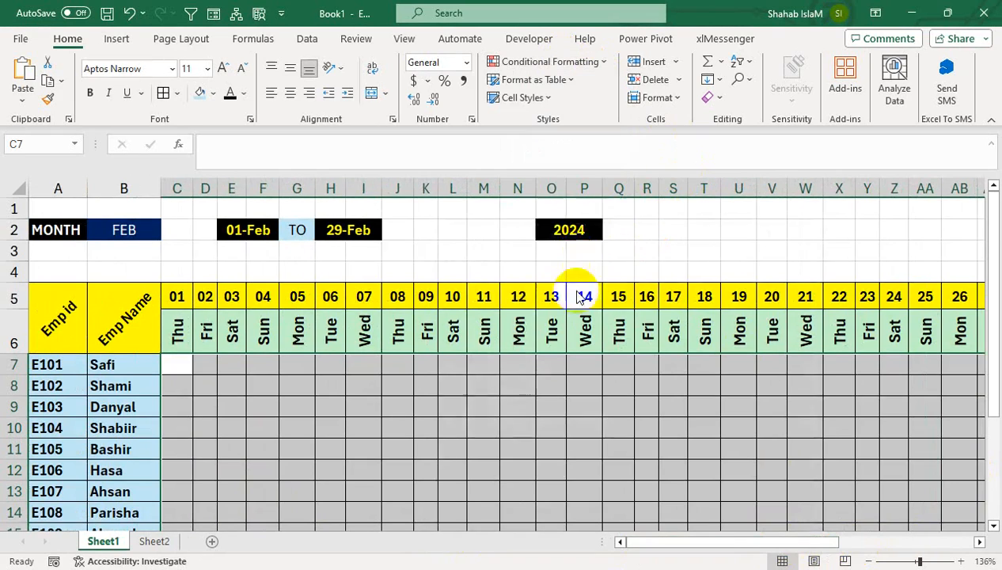
left_click(459, 341)
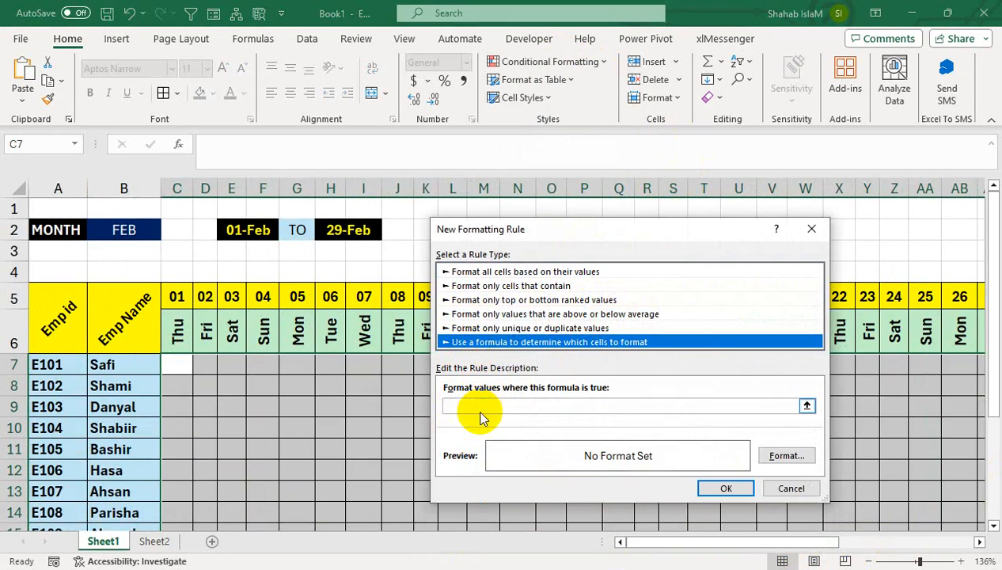
left_click(483, 405)
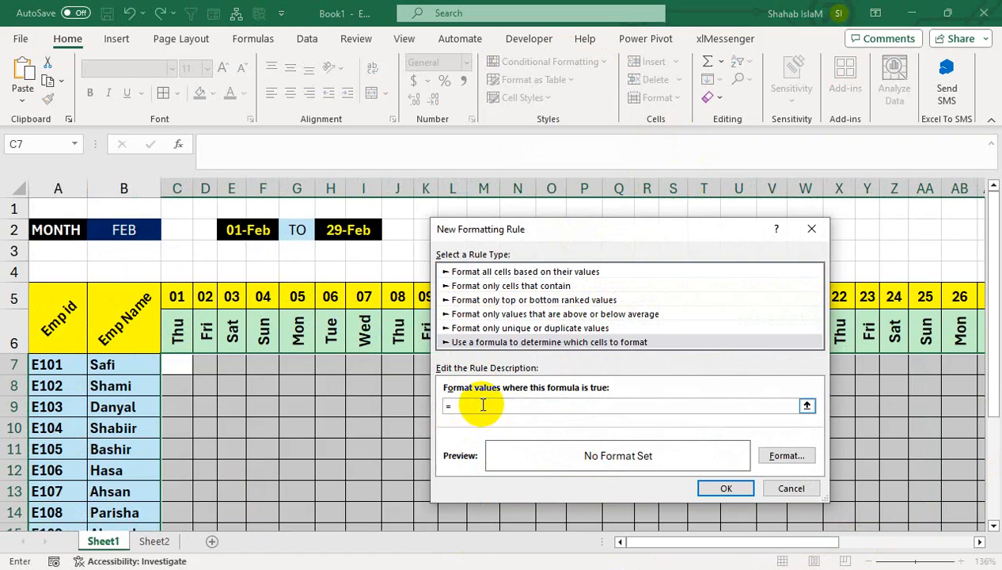
left_click(176, 329)
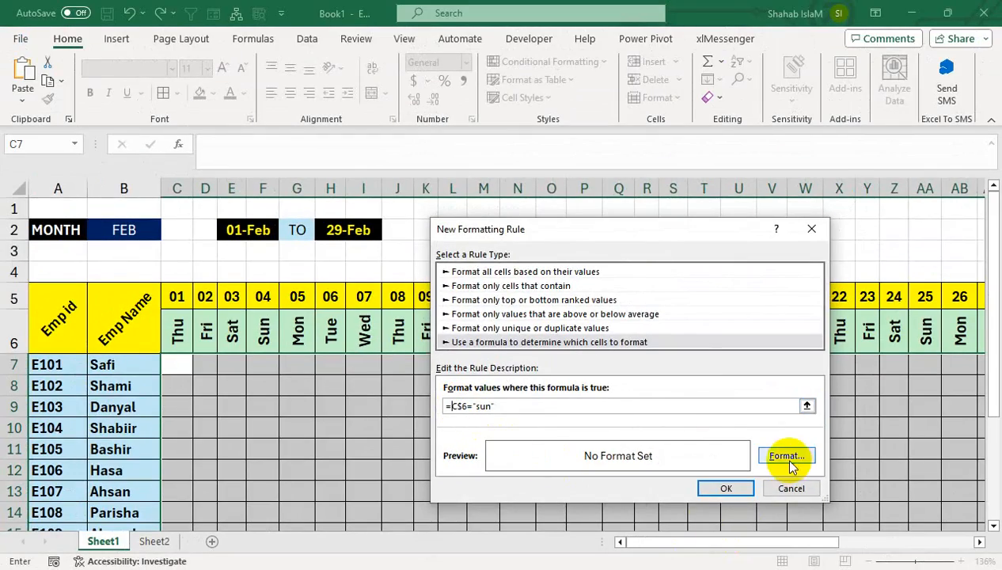
left_click(781, 456)
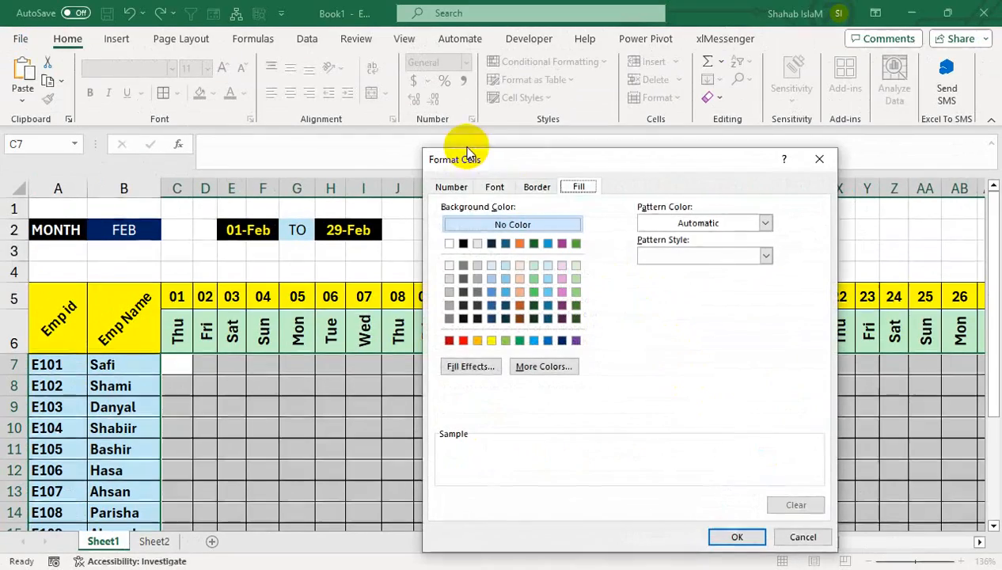
left_click(449, 341)
left_click(737, 537)
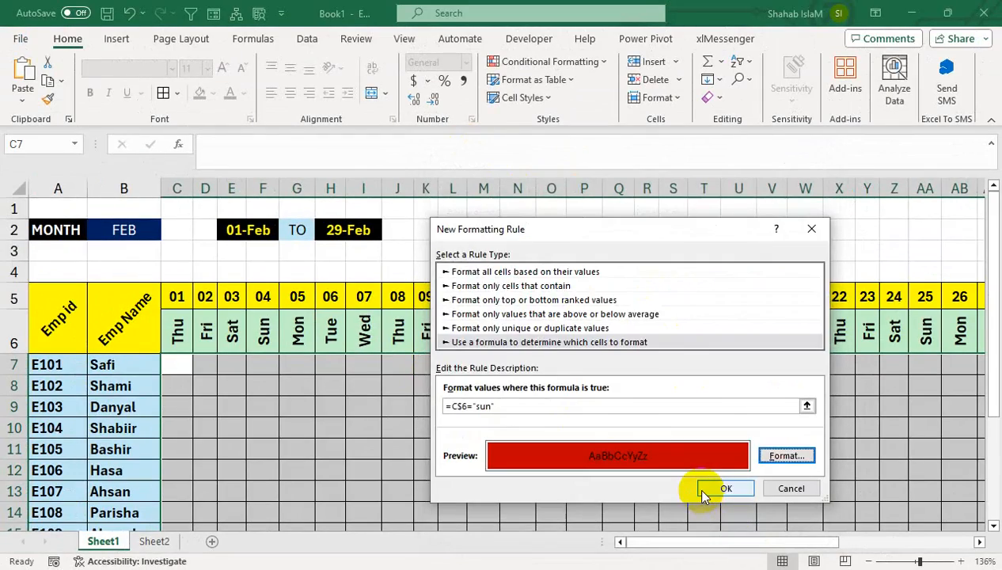
left_click(707, 487)
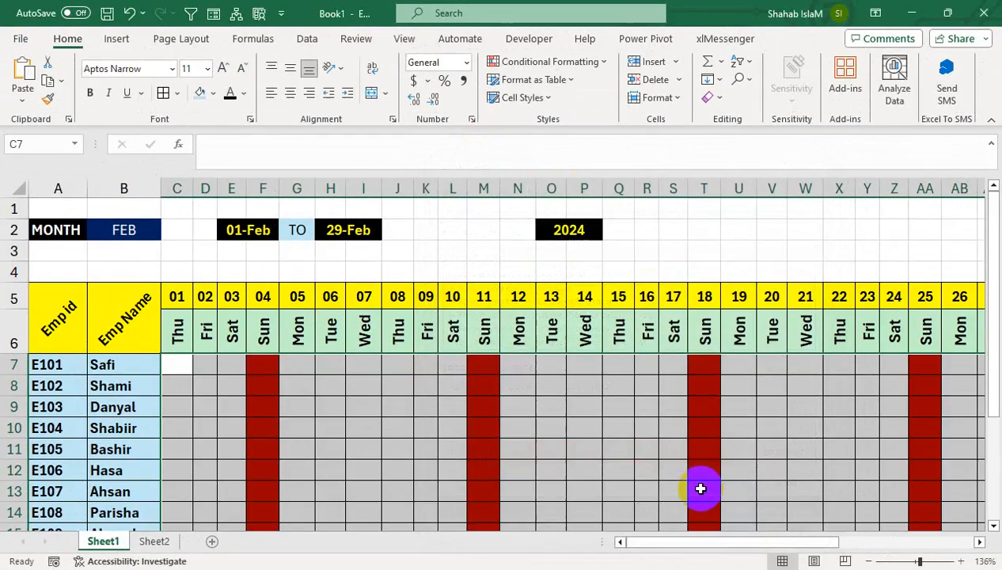
Change the month in B2 to MAR so the dates run 01-Mar to 31-Mar
left_click(547, 411)
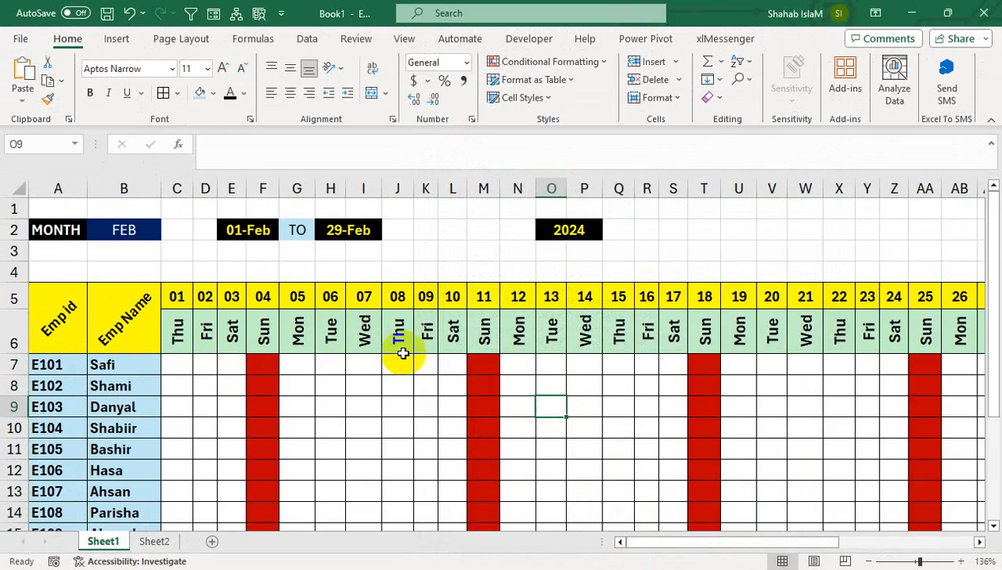
left_click(155, 232)
left_click(168, 232)
left_click(150, 274)
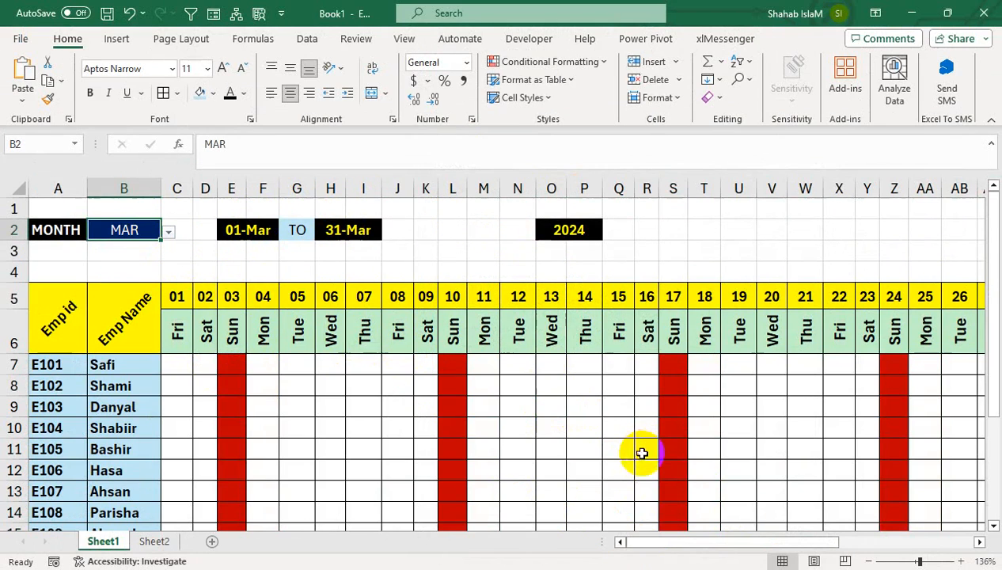
Check the red Sunday cells in the grid, then select the row-5 date cells
left_click_drag(637, 541, 585, 535)
left_click(173, 368)
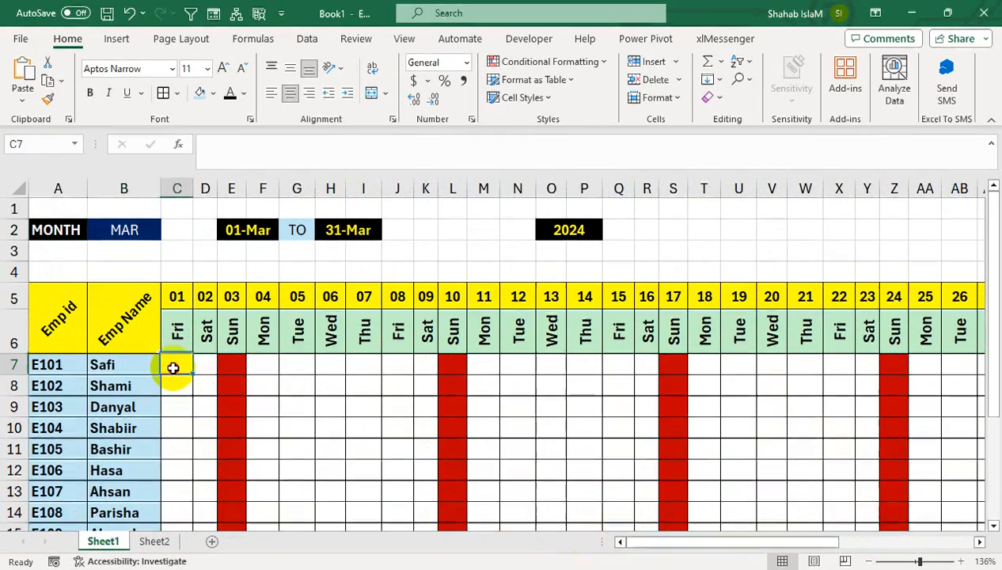
left_click(452, 431)
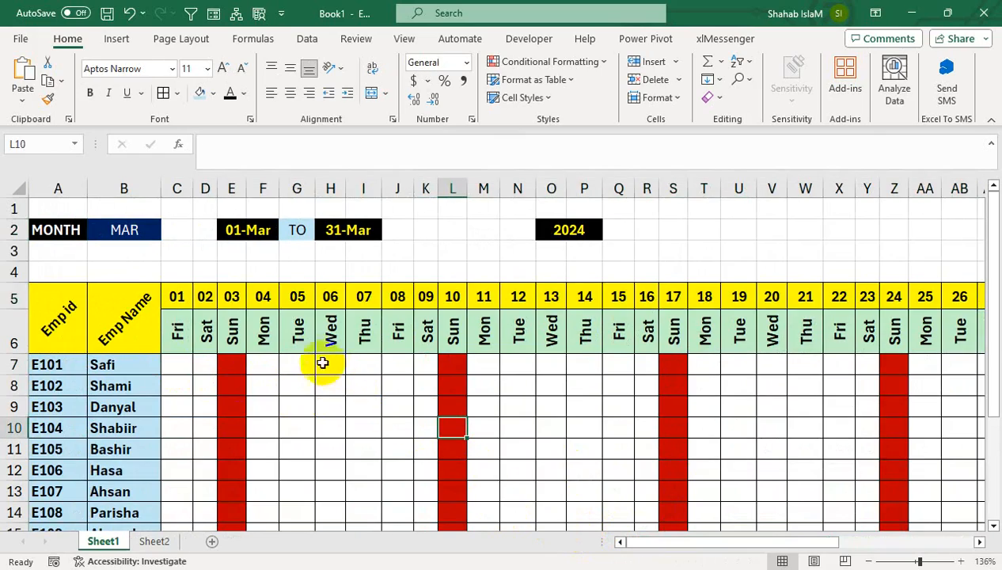
left_click_drag(180, 297, 871, 295)
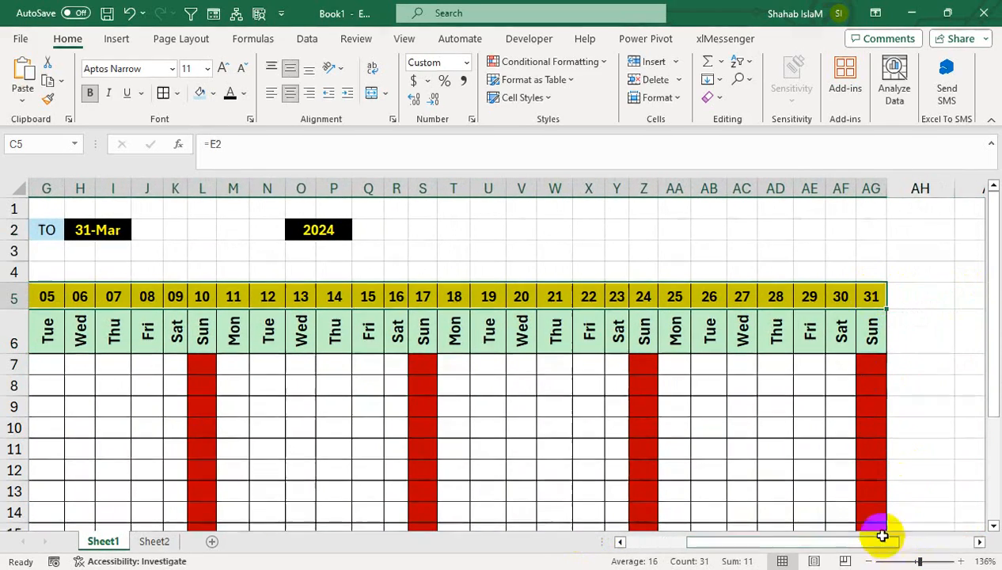
left_click_drag(832, 544, 765, 541)
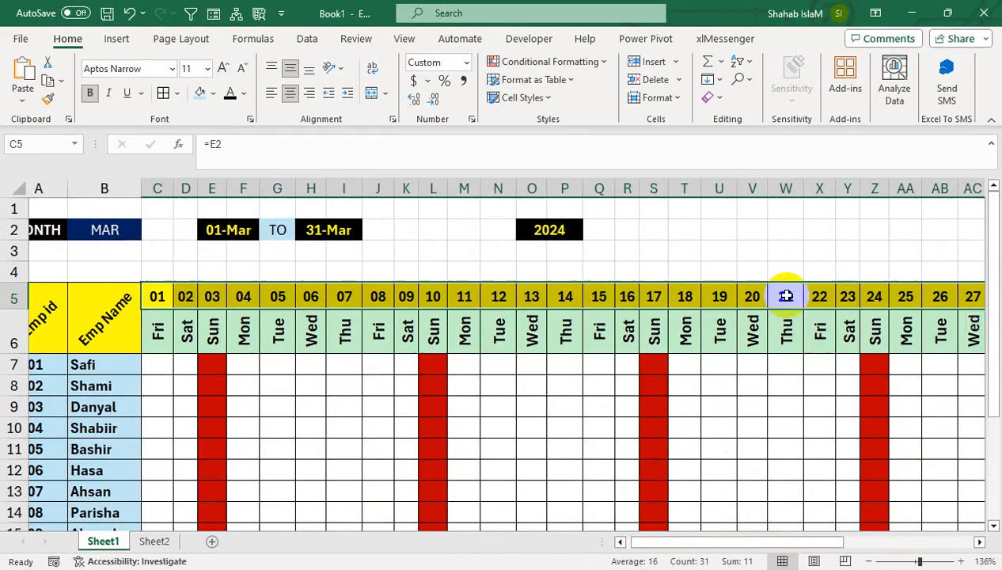
Add an 'A Date Occurring: Today' rule so day 21 gets light red fill and dark red text
left_click(606, 63)
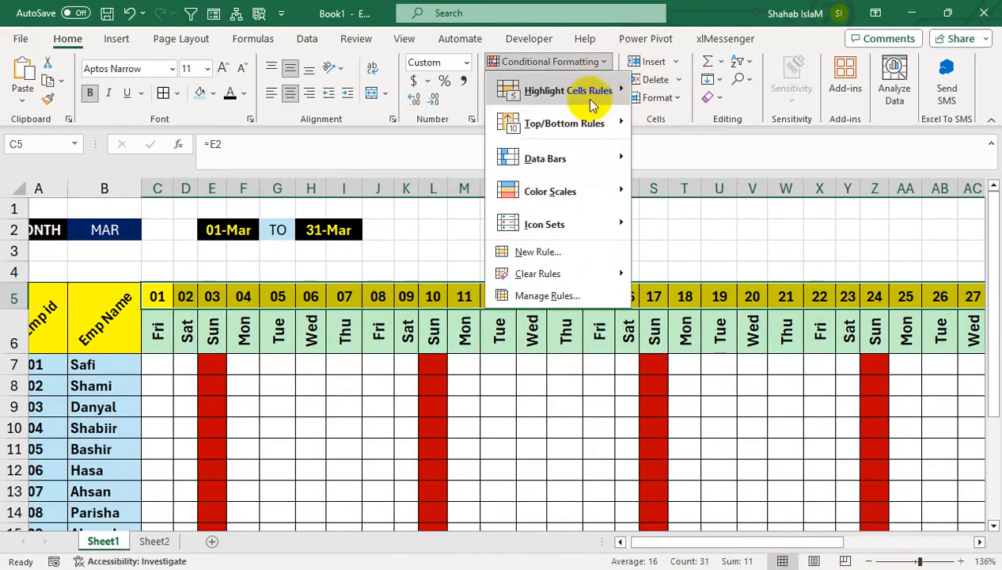
mouse_move(590, 94)
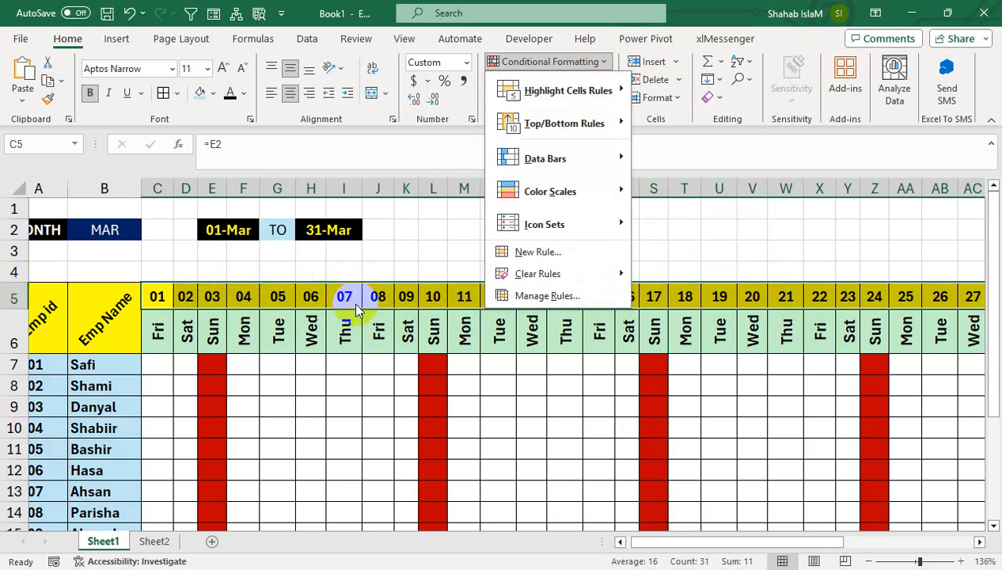
mouse_move(604, 101)
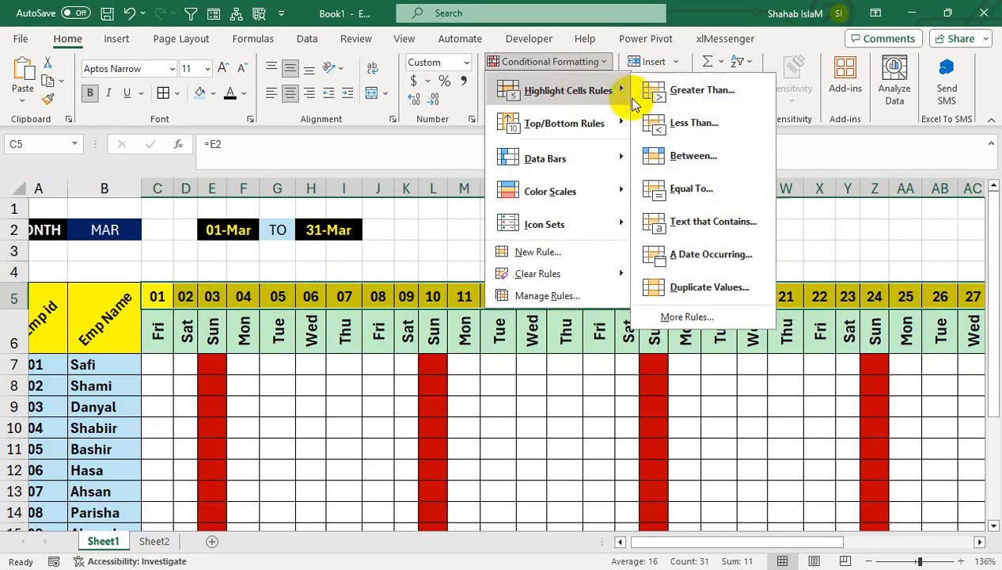
left_click(681, 258)
left_click(614, 400)
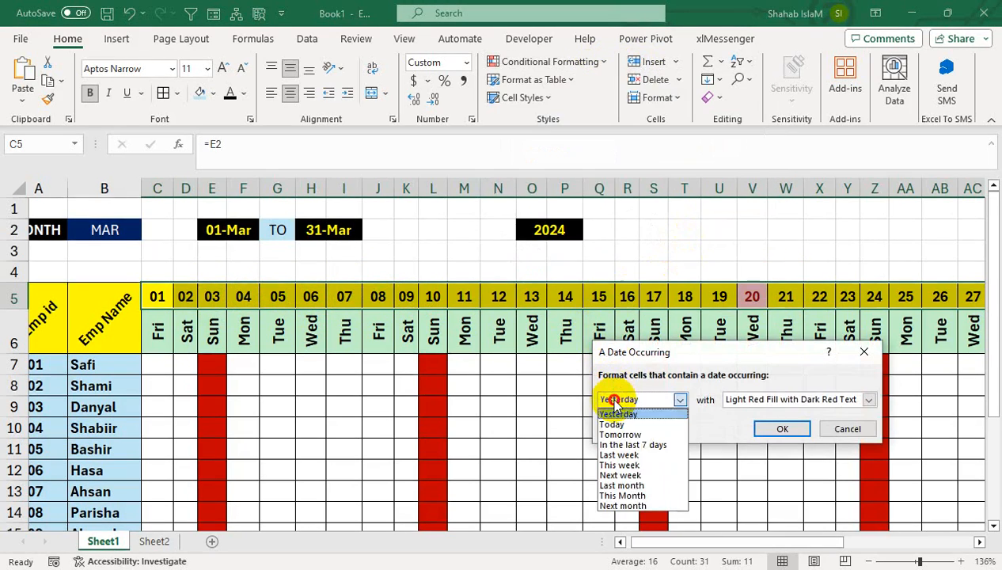
left_click(616, 424)
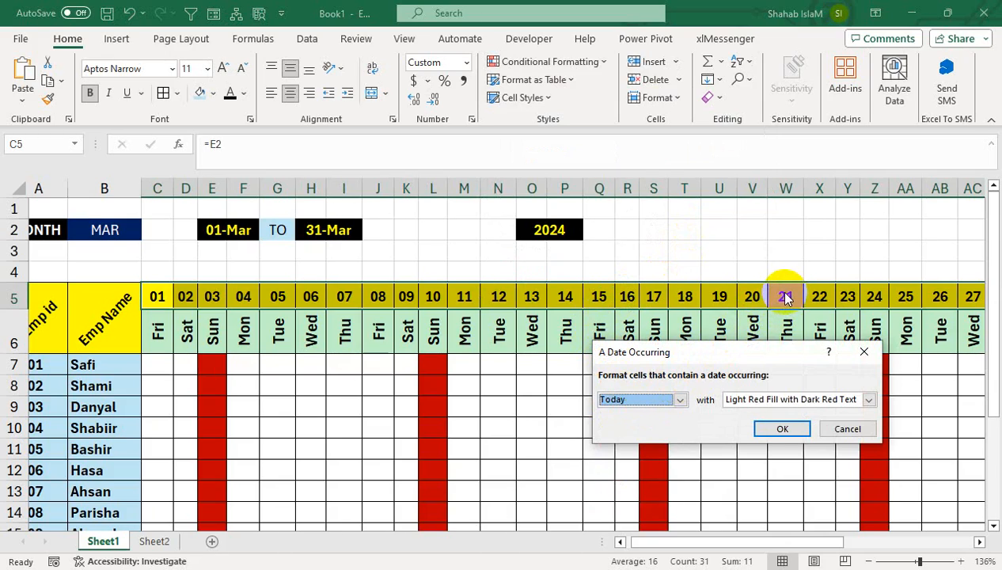
left_click(759, 429)
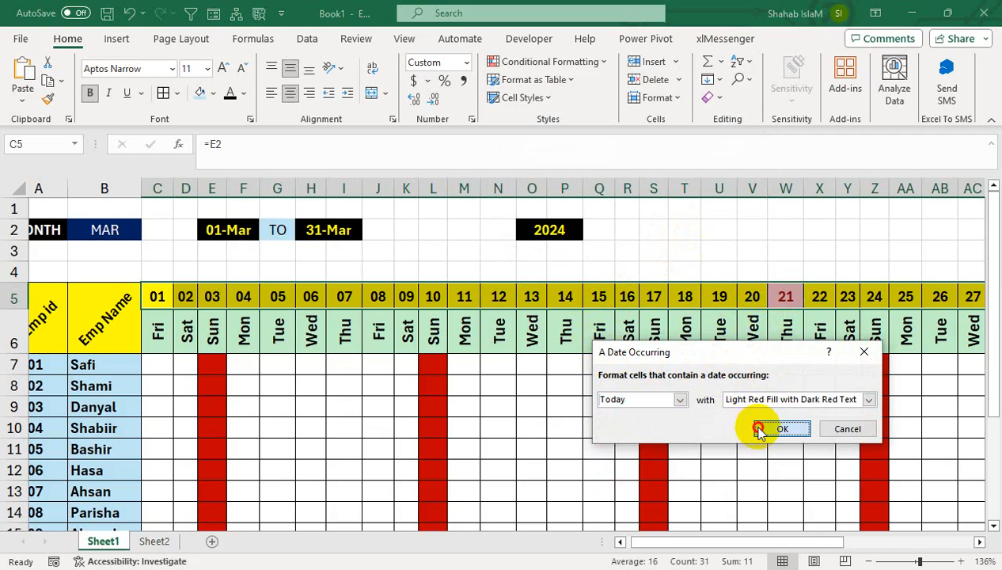
left_click(787, 346)
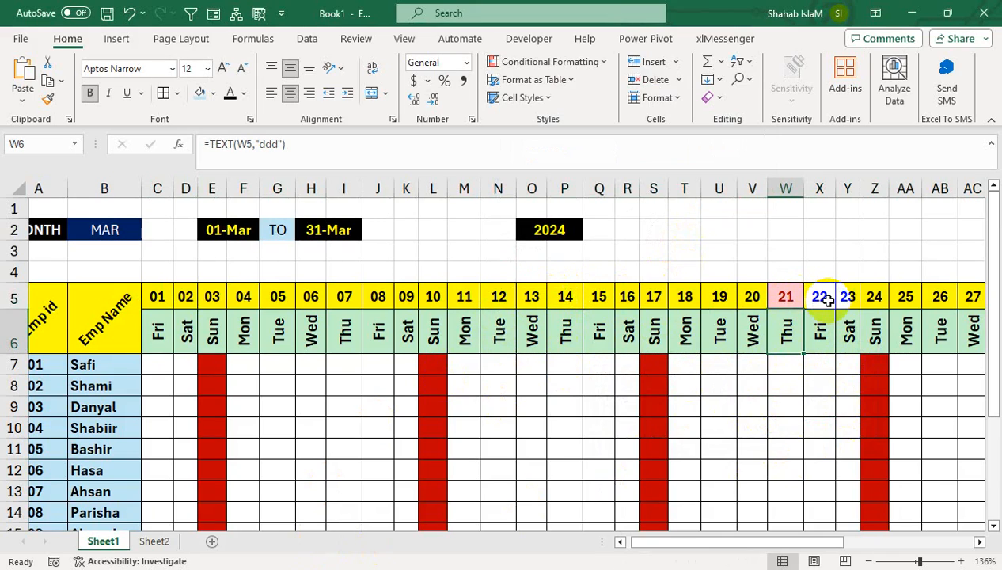
left_click_drag(777, 544, 752, 543)
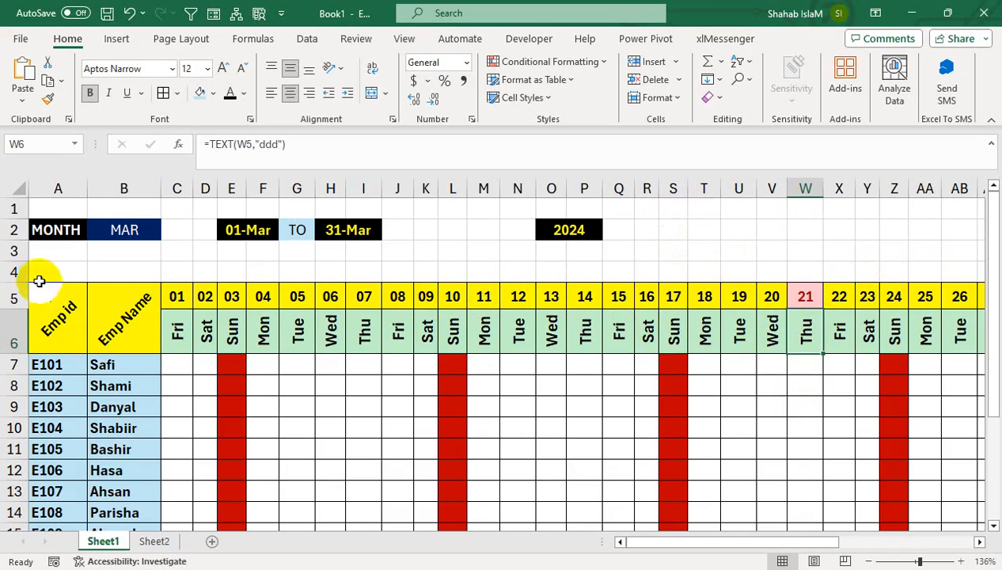
left_click_drag(6, 273, 14, 268)
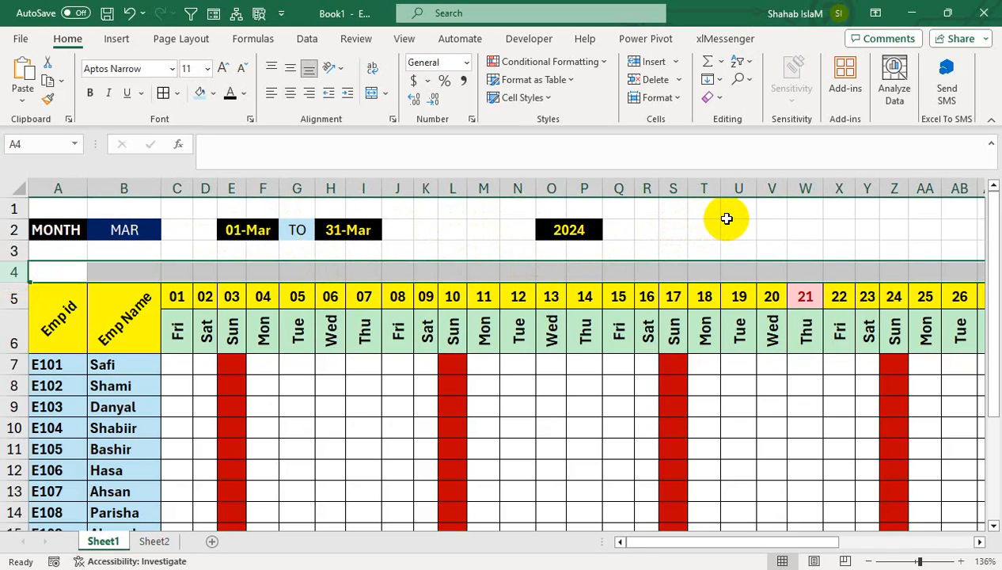
left_click(231, 296)
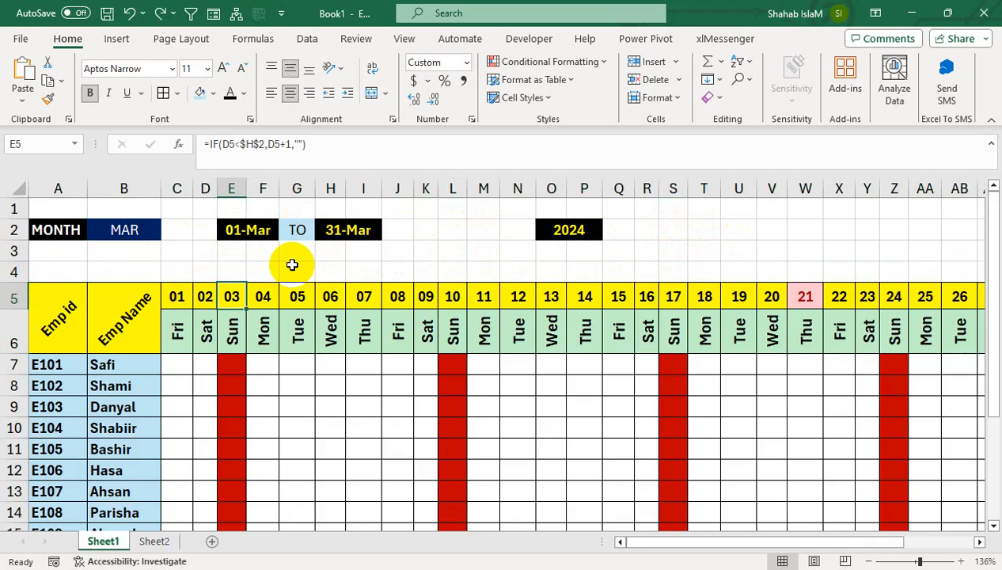
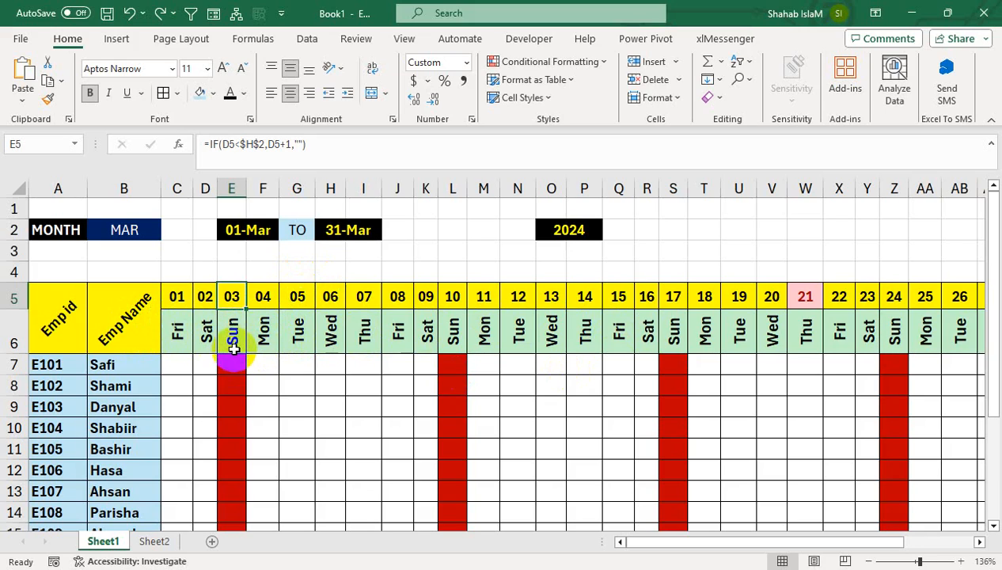
Check the formulas behind the first date cell C5 and the weekday cell below it
left_click(177, 297)
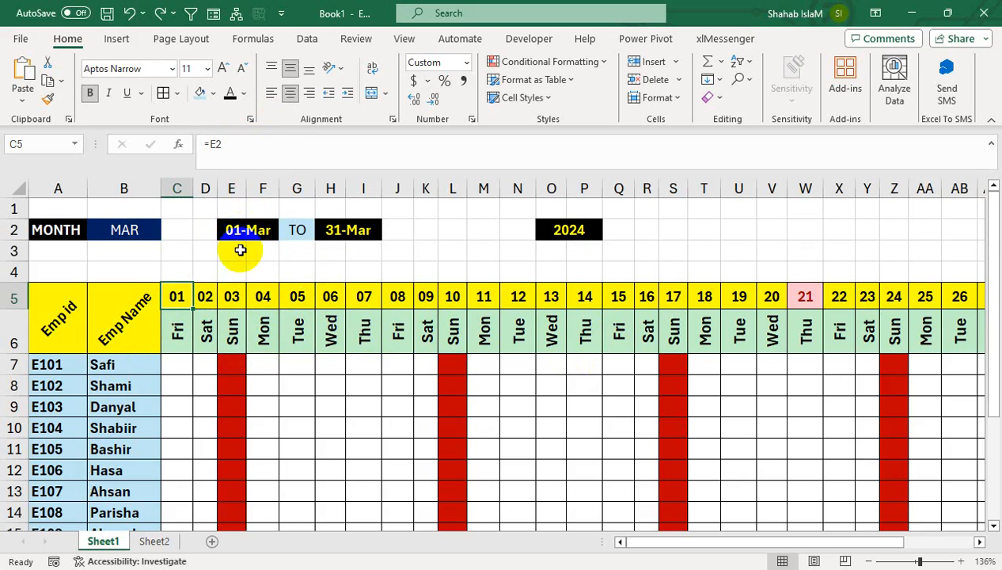
left_click(169, 326)
left_click(170, 295)
Change the month in B2 to MAY, then to SEP, so dates run 01-Sep to 30-Sep
left_click(148, 230)
left_click(171, 237)
left_click(142, 229)
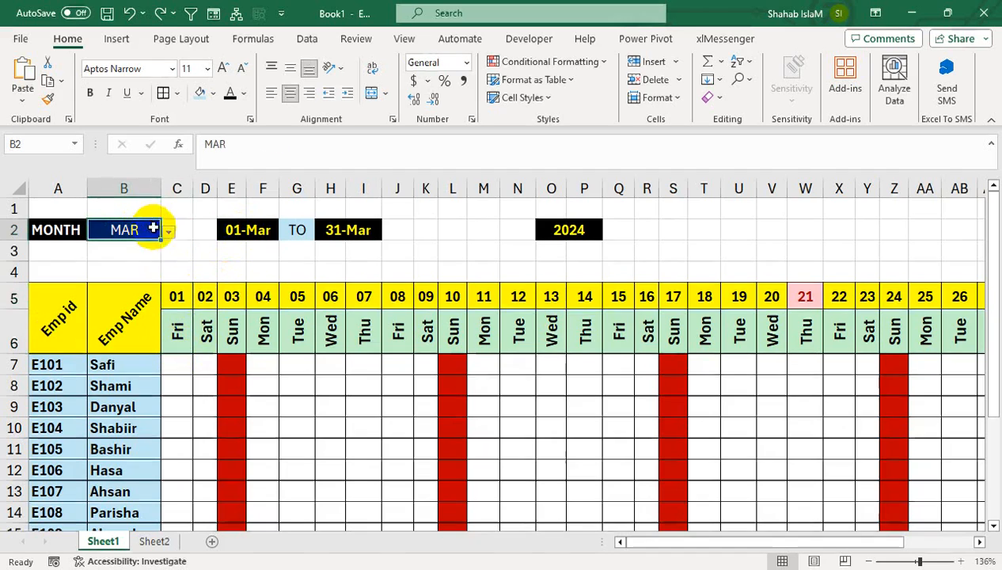
left_click(168, 231)
left_click(110, 282)
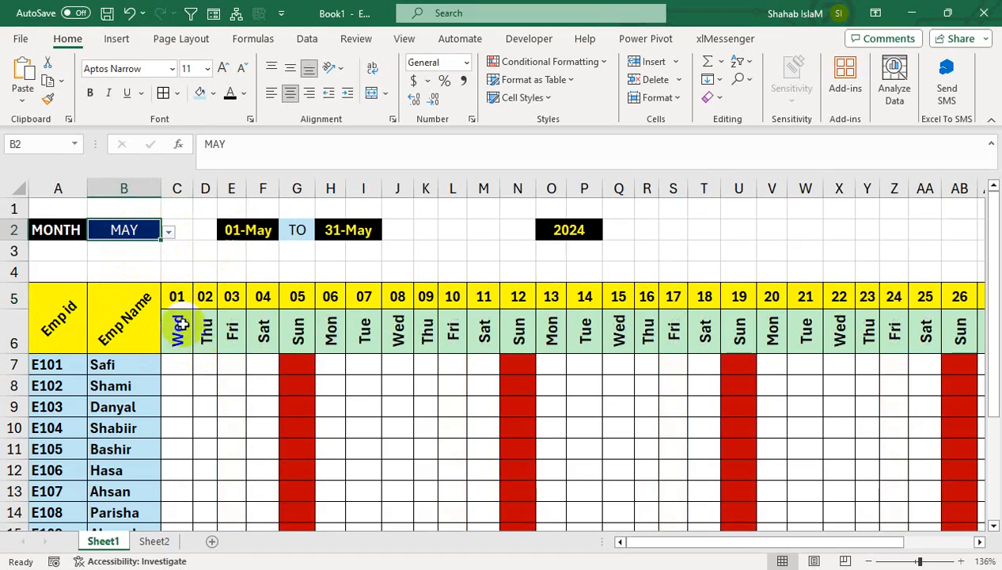
left_click(168, 231)
left_click(111, 354)
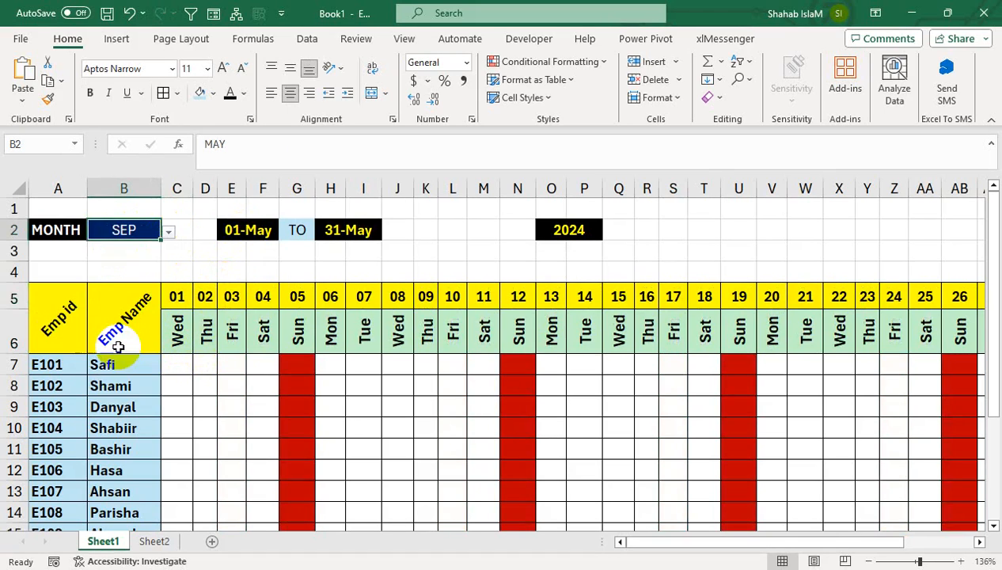
left_click(182, 297)
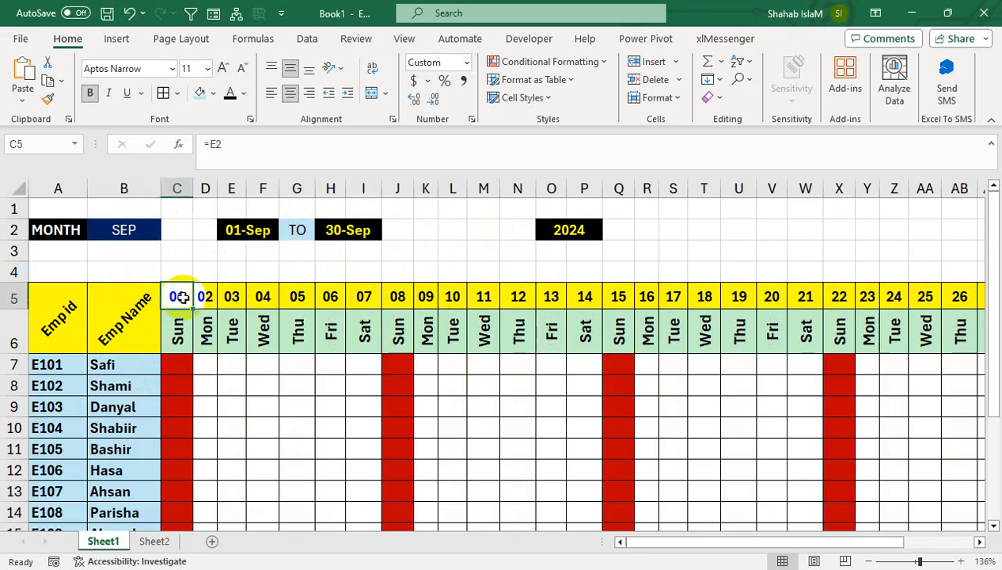
Rewrite C5 as =IF(TEXT(E2,"ddd")="sun",E2+1,E2) so September starts at 02 Mon
left_click(212, 143)
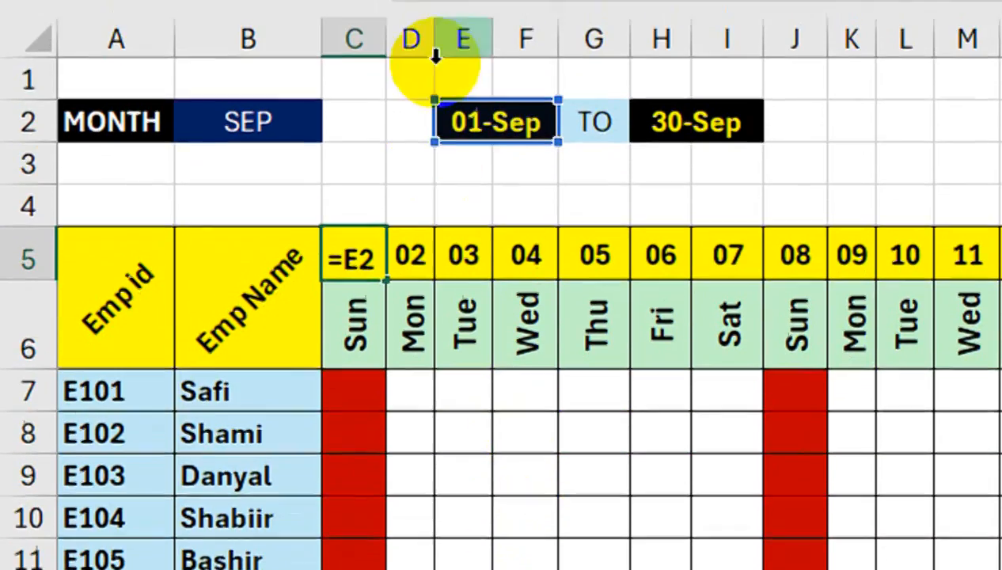
type("if")
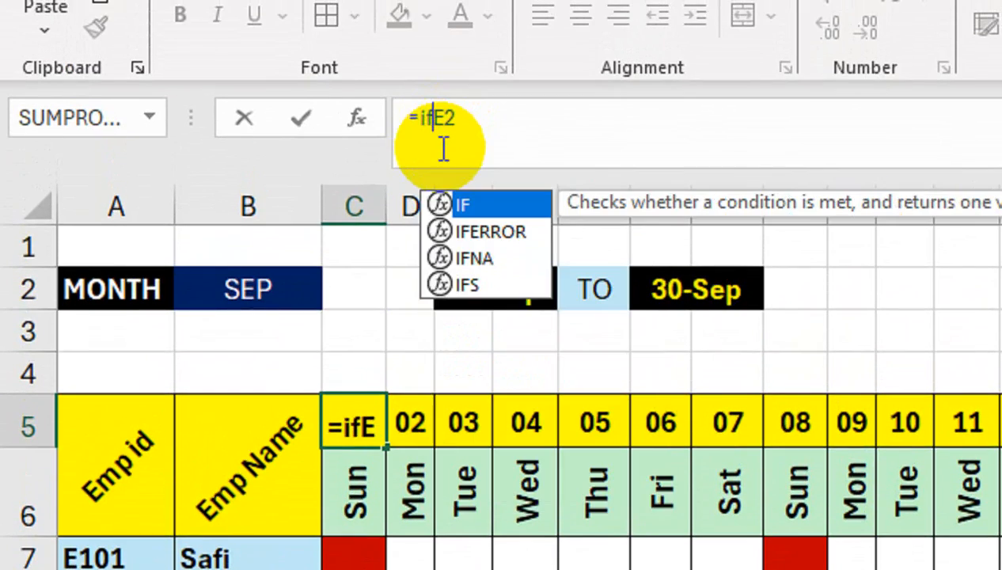
key("Tab")
type("tex")
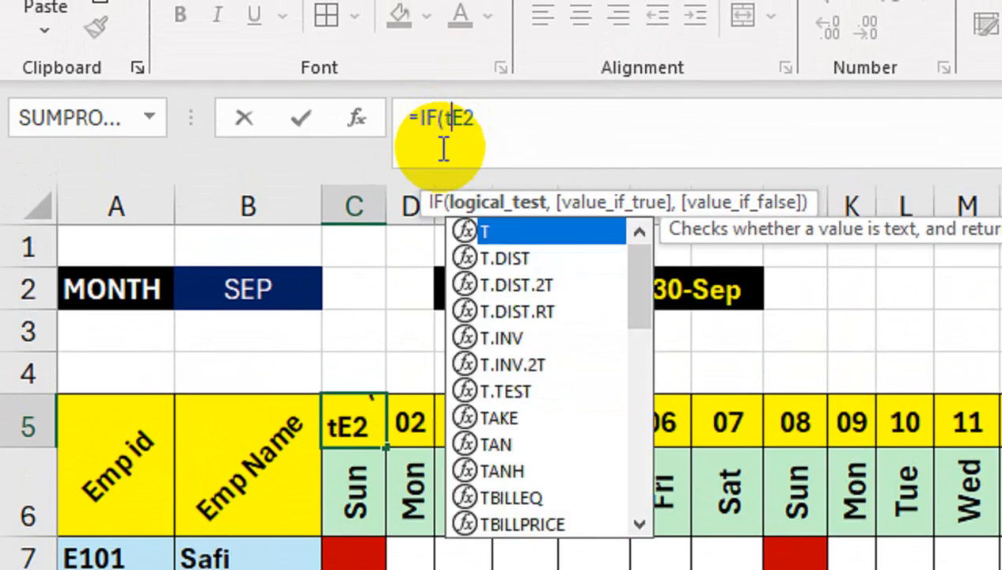
key("Tab")
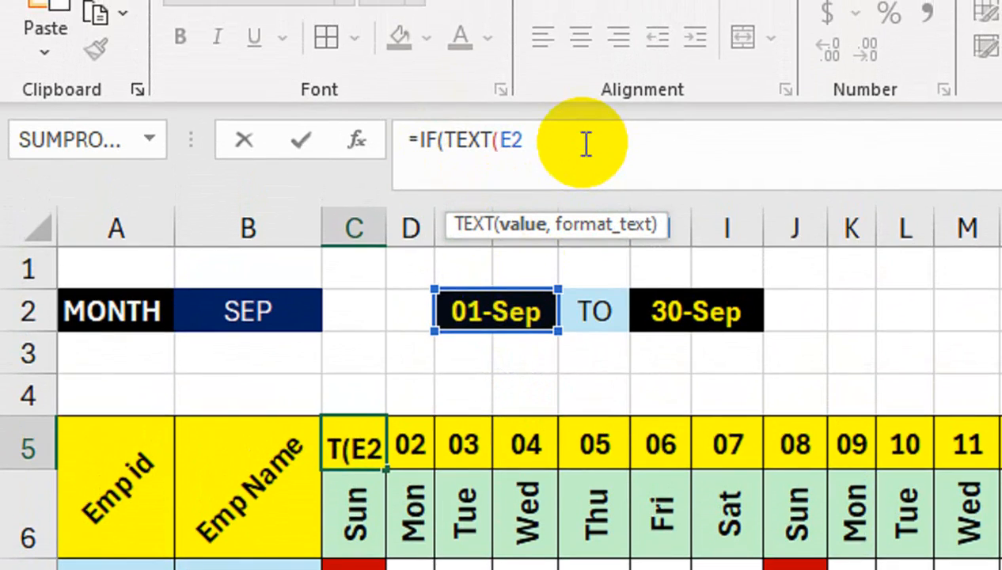
type(",\"ddd\"")
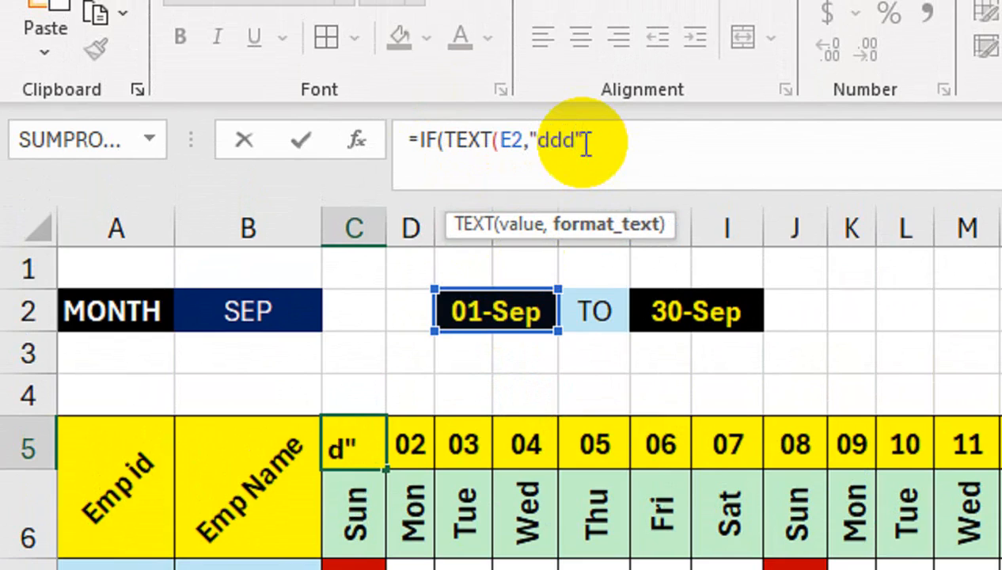
type(")")
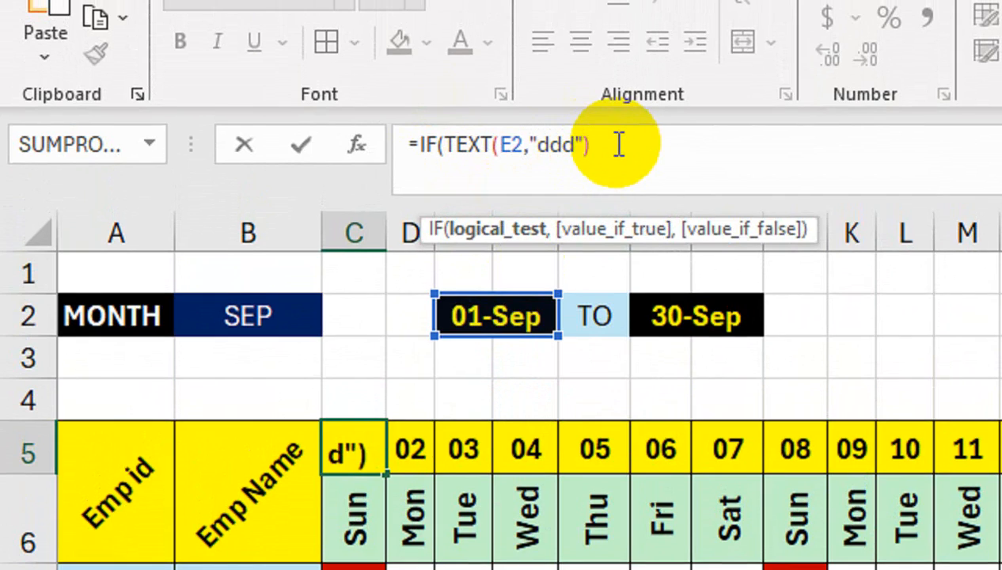
type("=\"su")
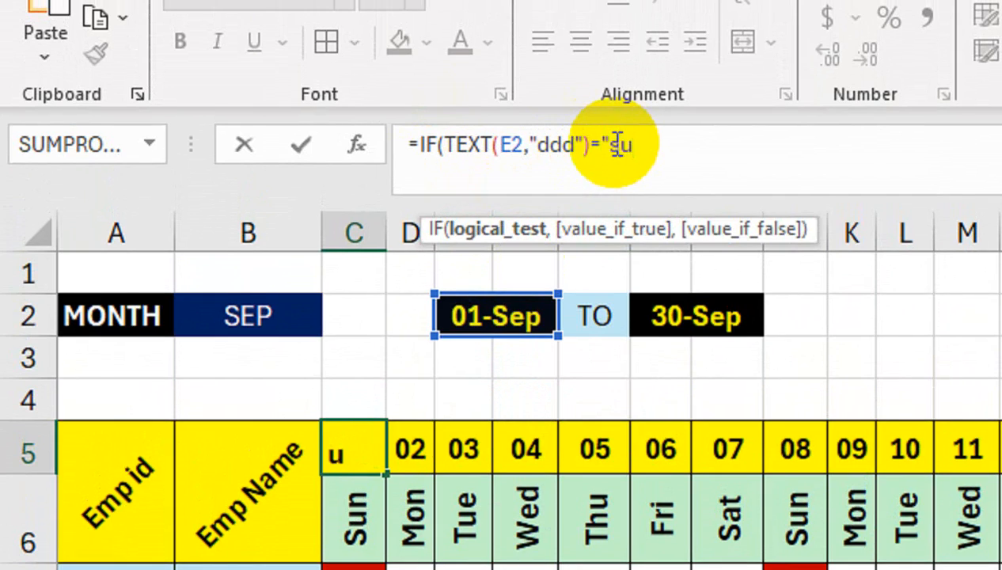
type("n\",")
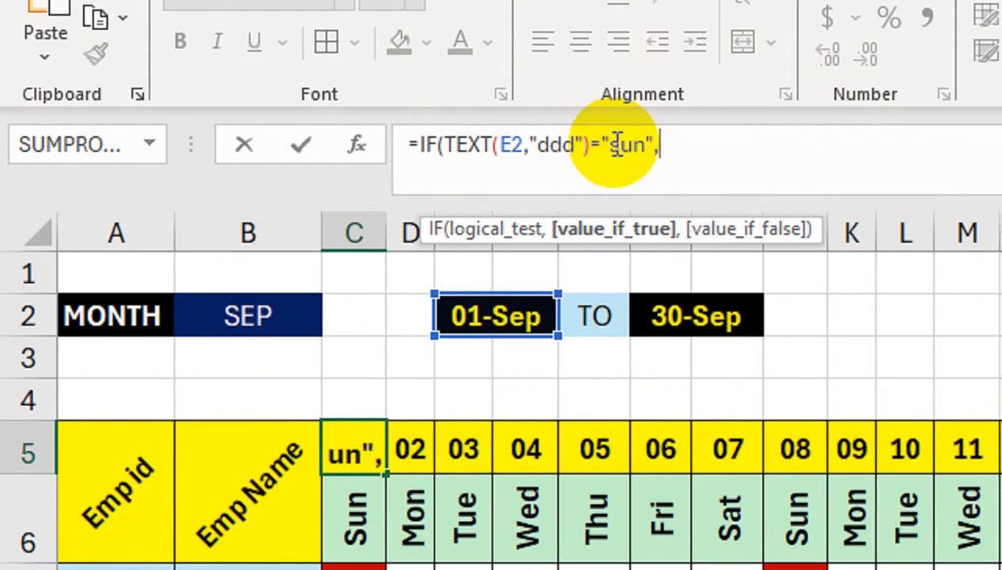
left_click(509, 313)
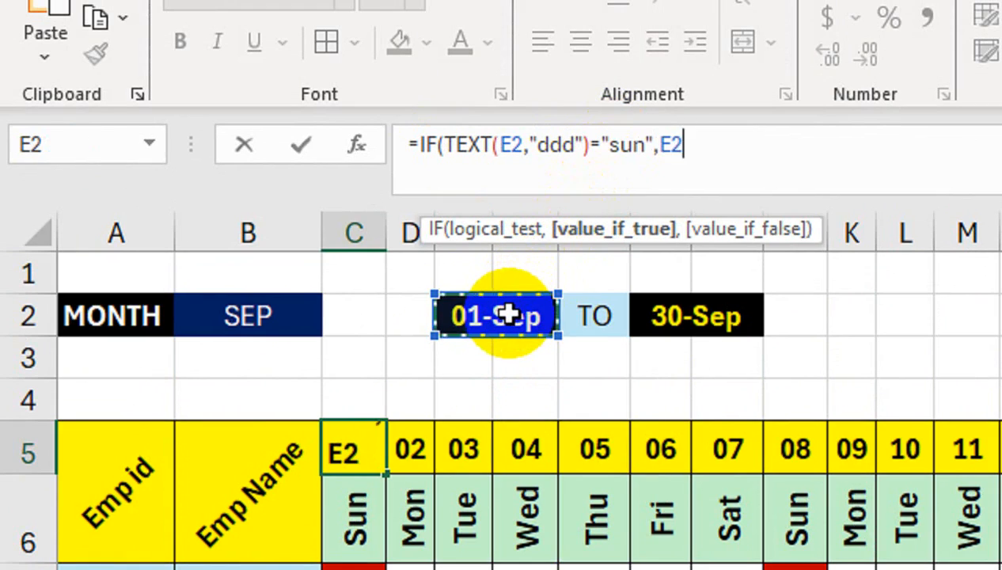
type("+1")
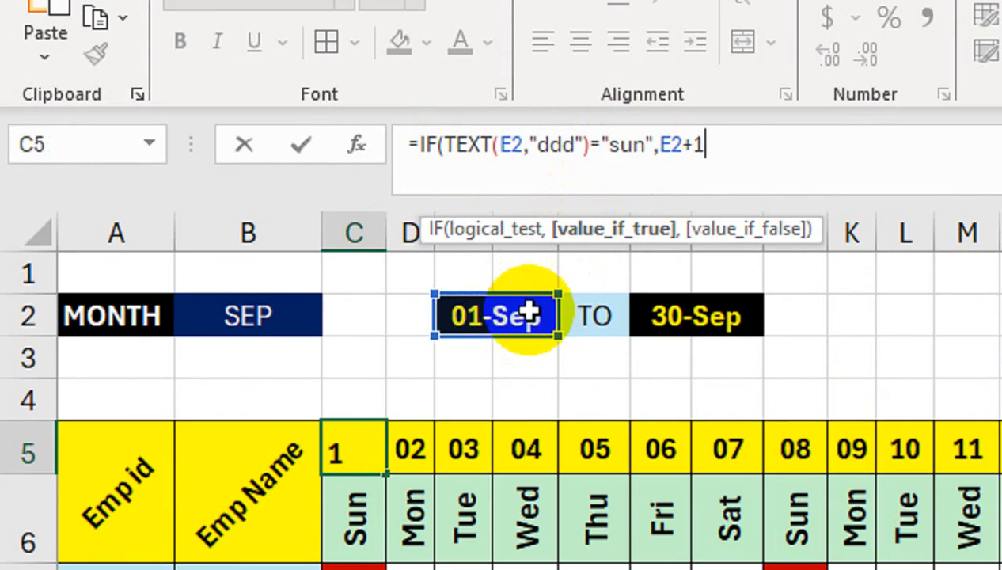
type(",")
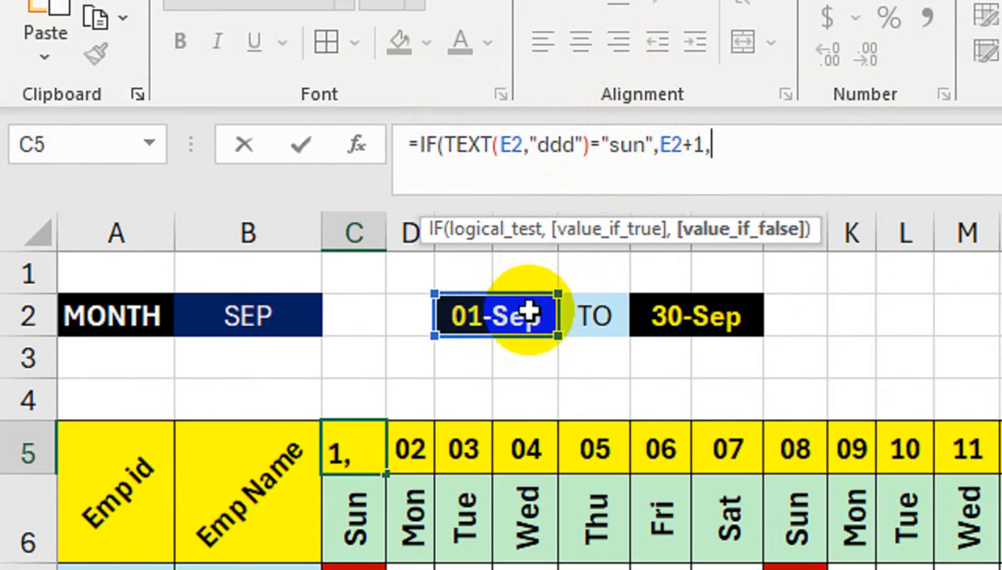
left_click(479, 317)
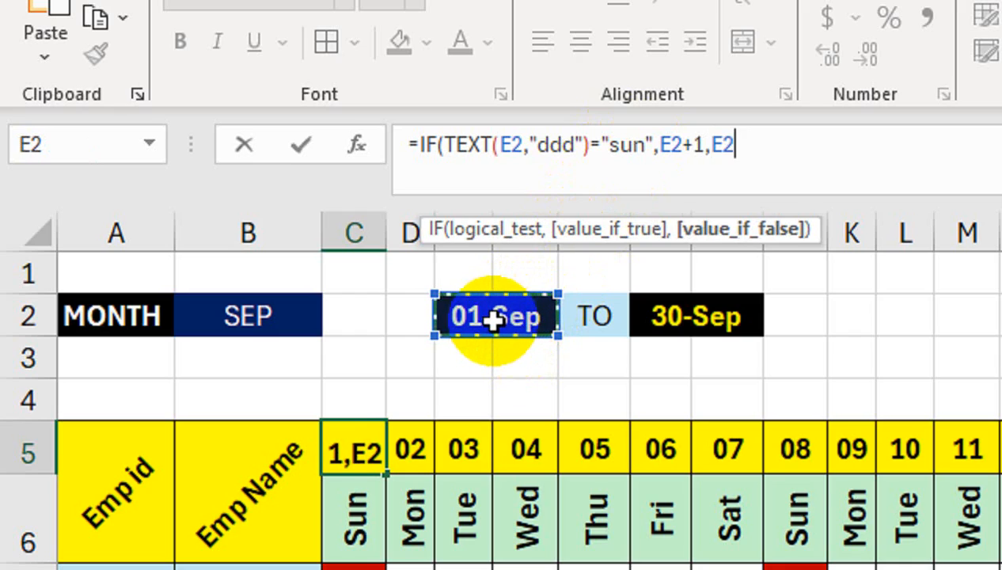
type(")")
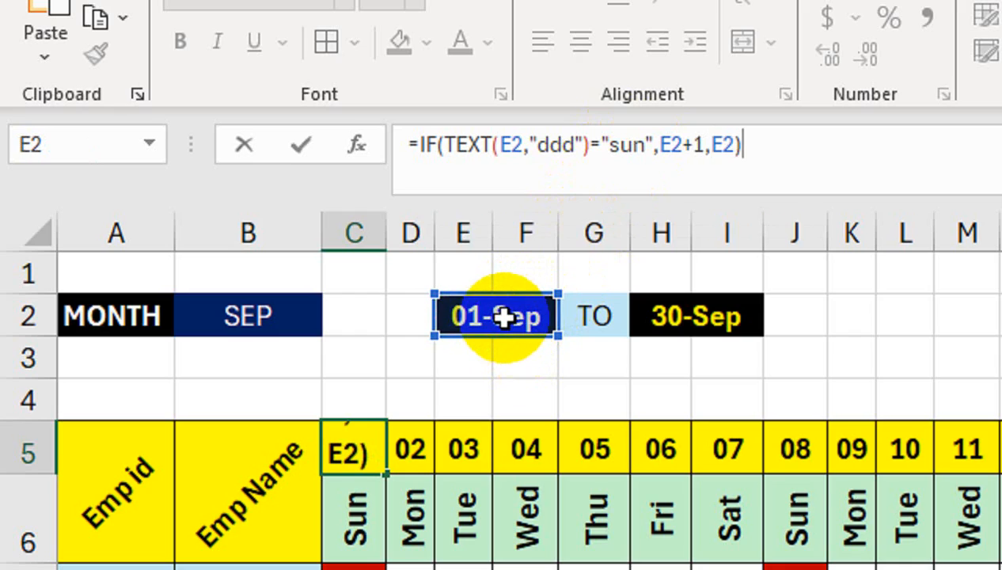
key("Return")
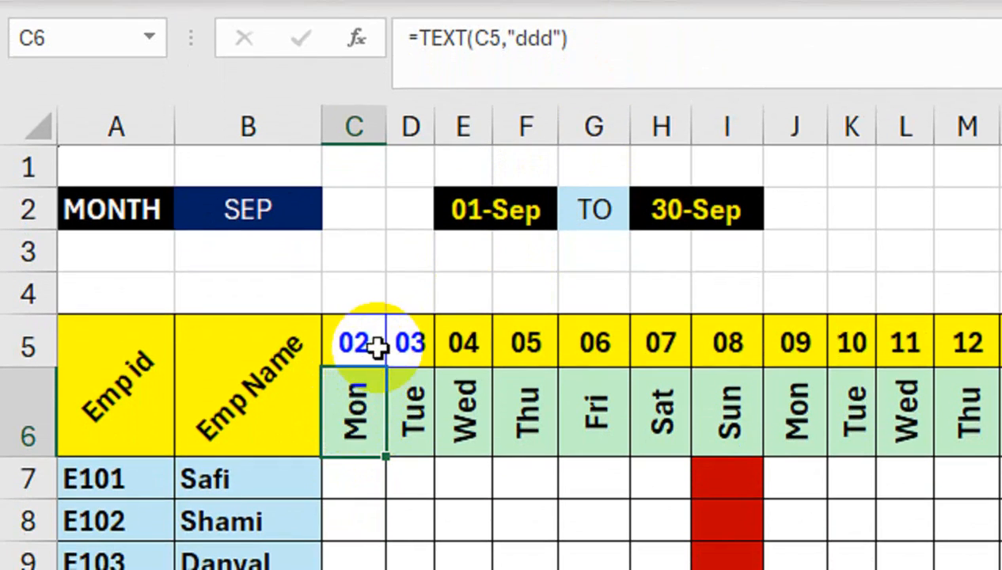
Start wrapping D5's formula in an IF(TEXT(C5+1,"ddd")="sun" Sunday test; dismiss the resulting error
left_click(378, 344)
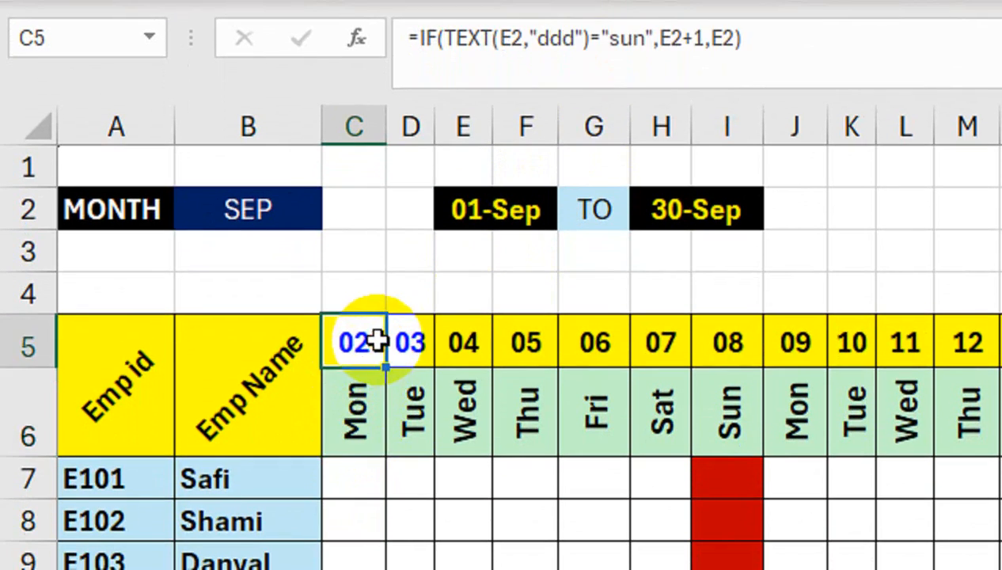
left_click(415, 342)
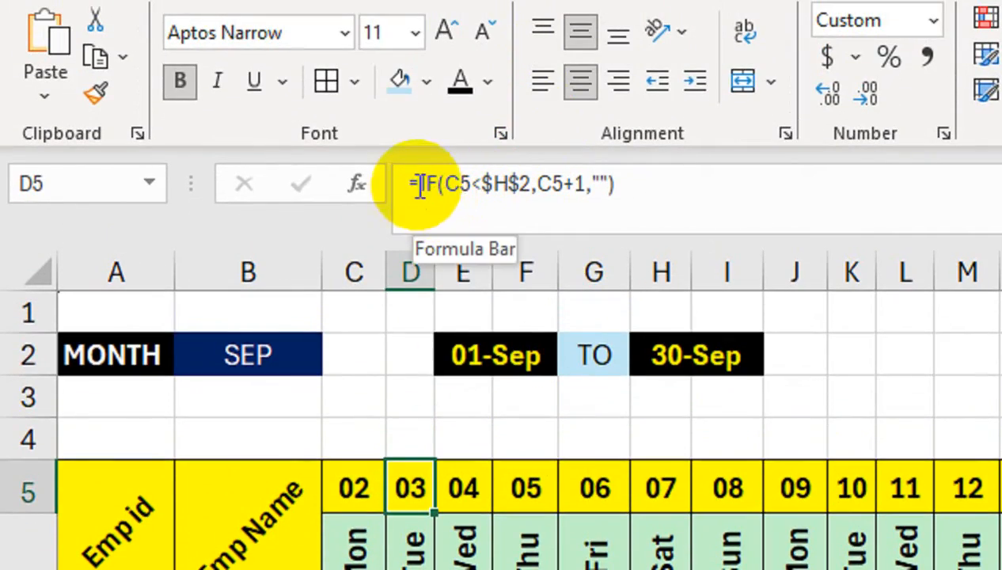
left_click(418, 184)
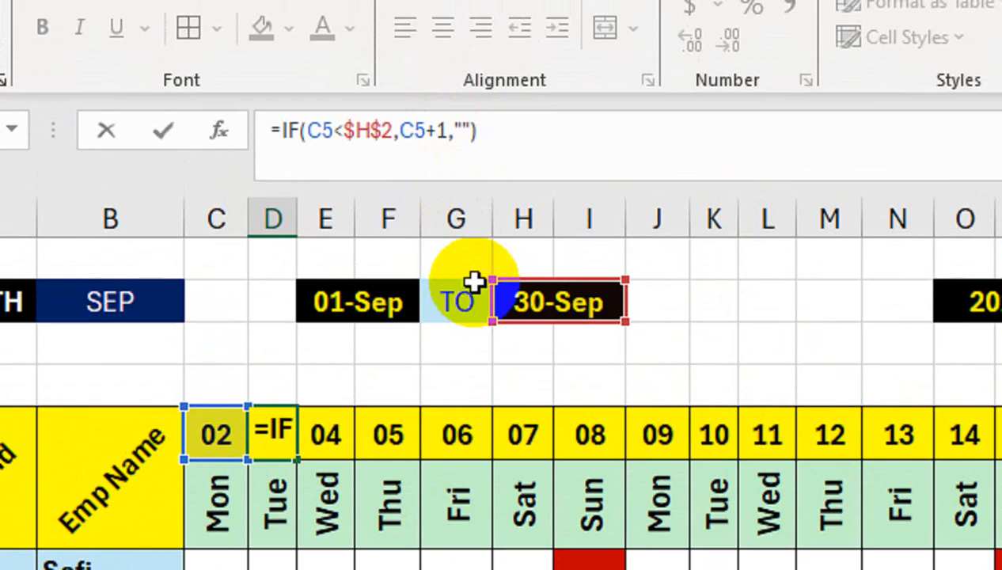
type("if")
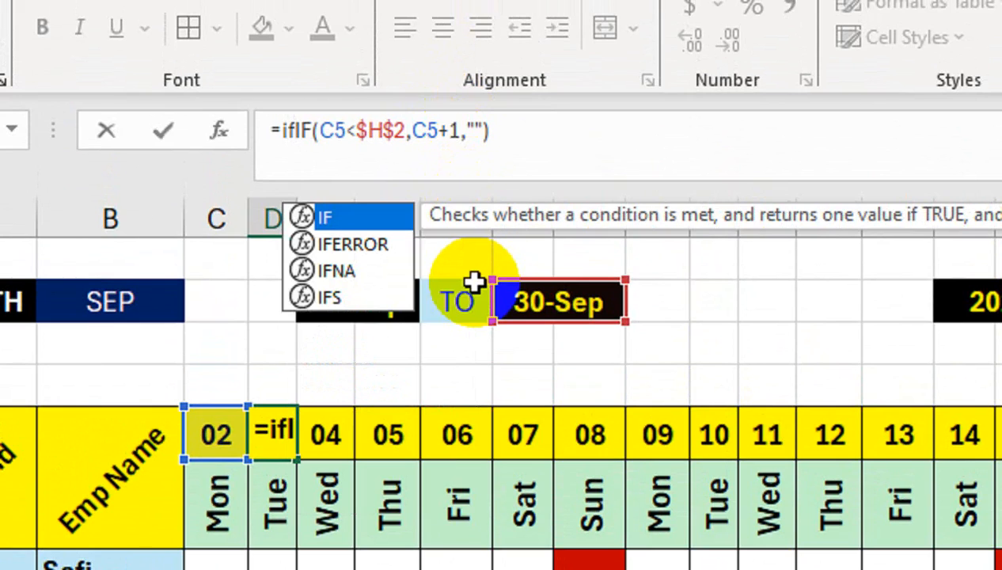
key("Tab")
type("texc=")
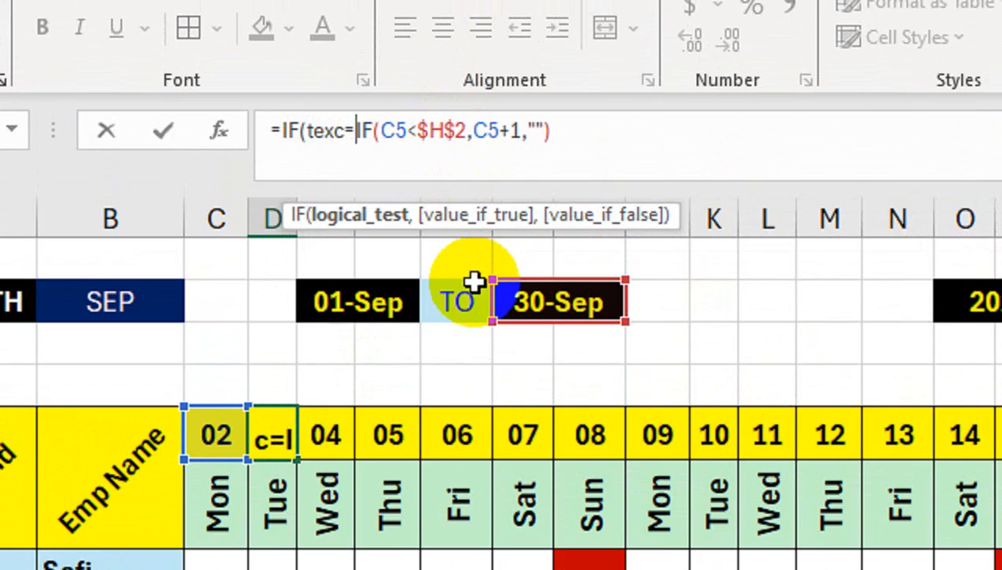
key("BackSpace")
key("BackSpace")
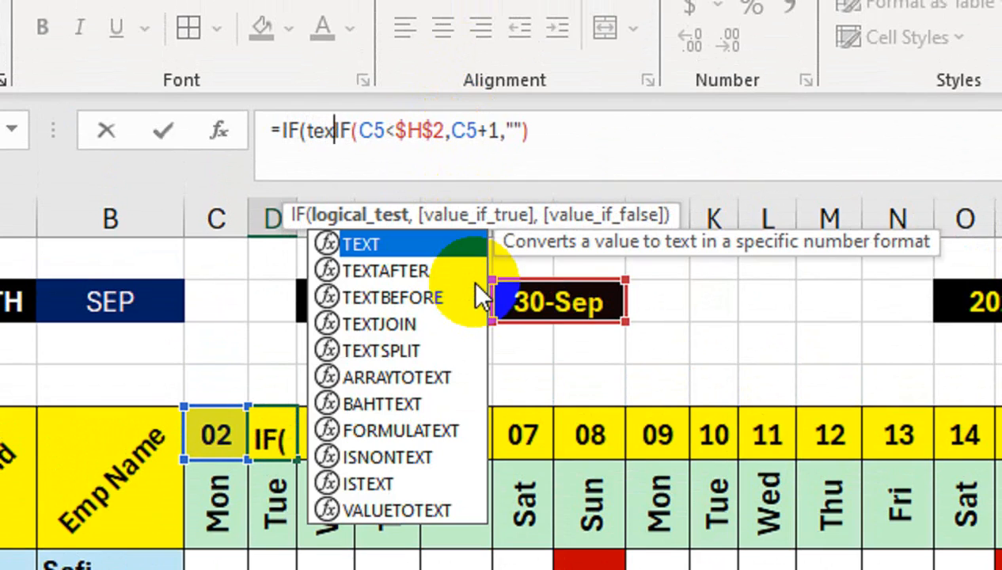
key("Tab")
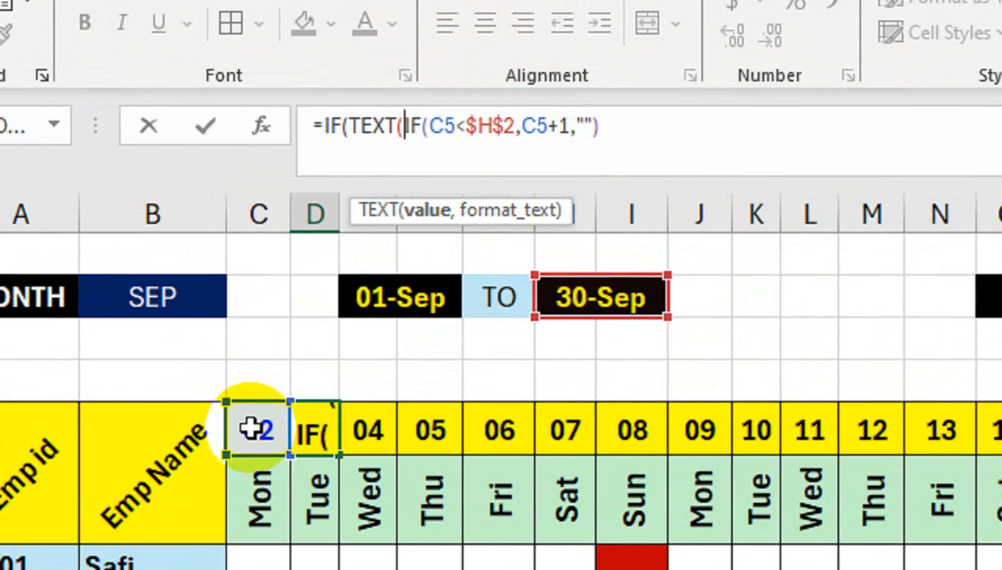
left_click(210, 435)
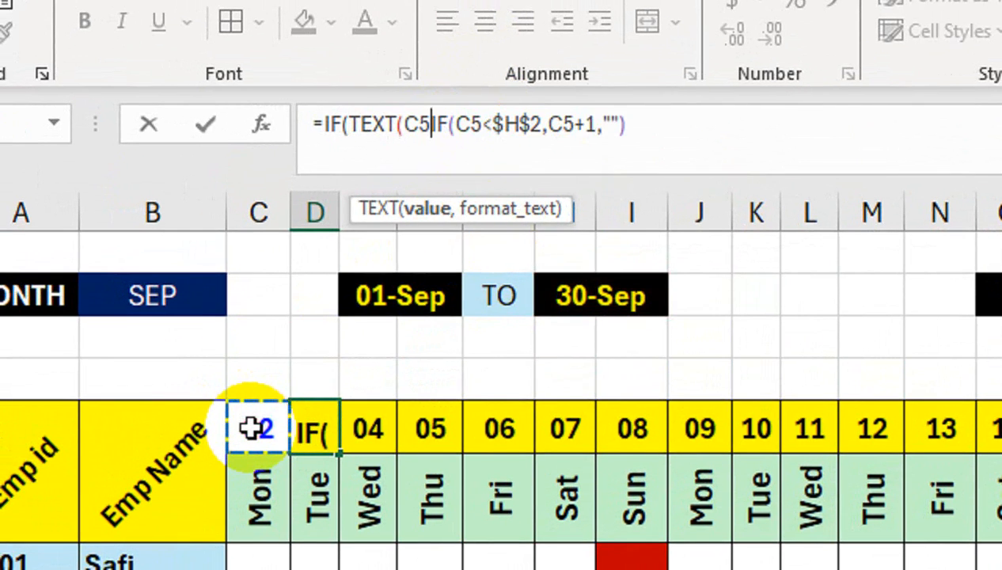
type("+1")
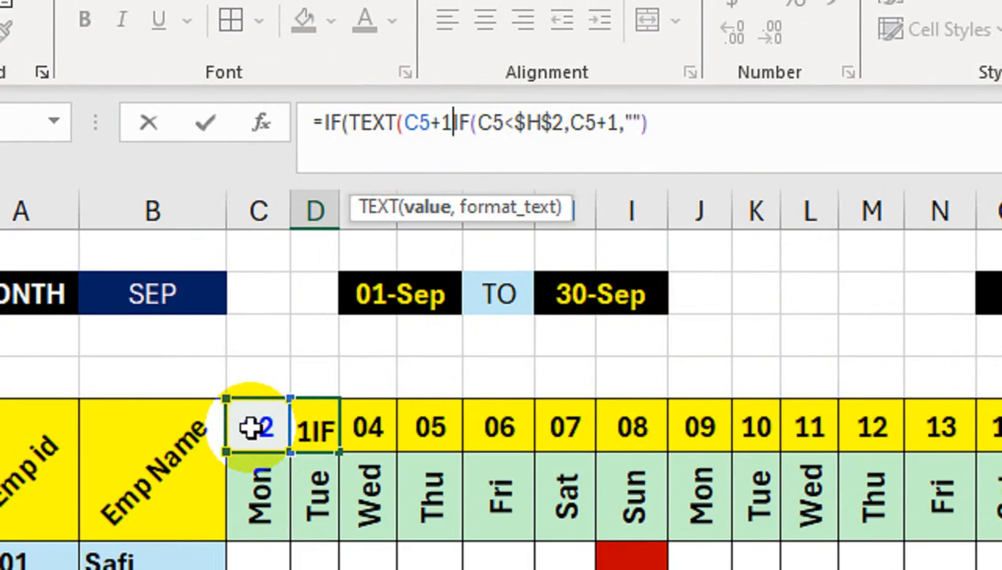
type(",")
key("BackSpace")
type(",\"")
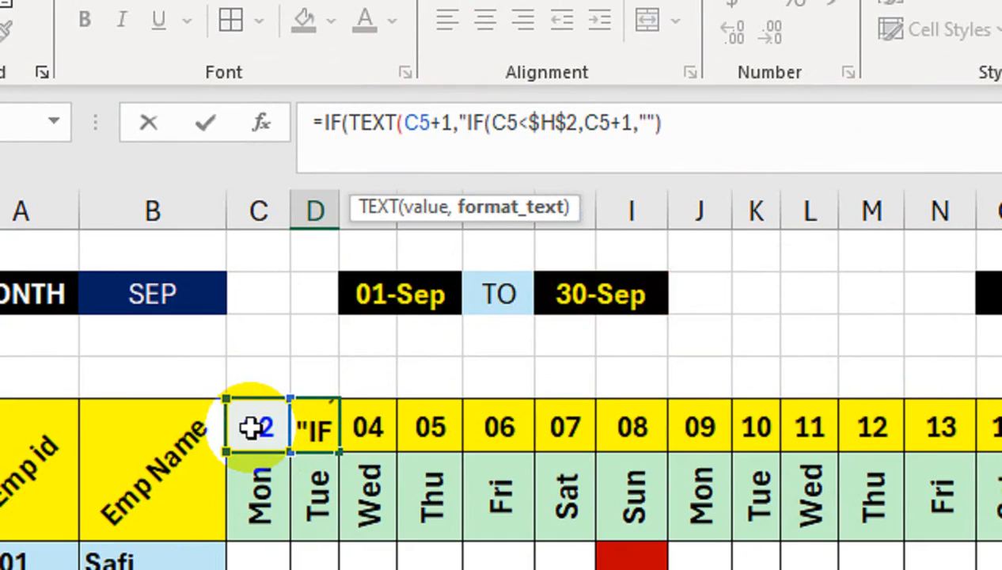
type("ddd")
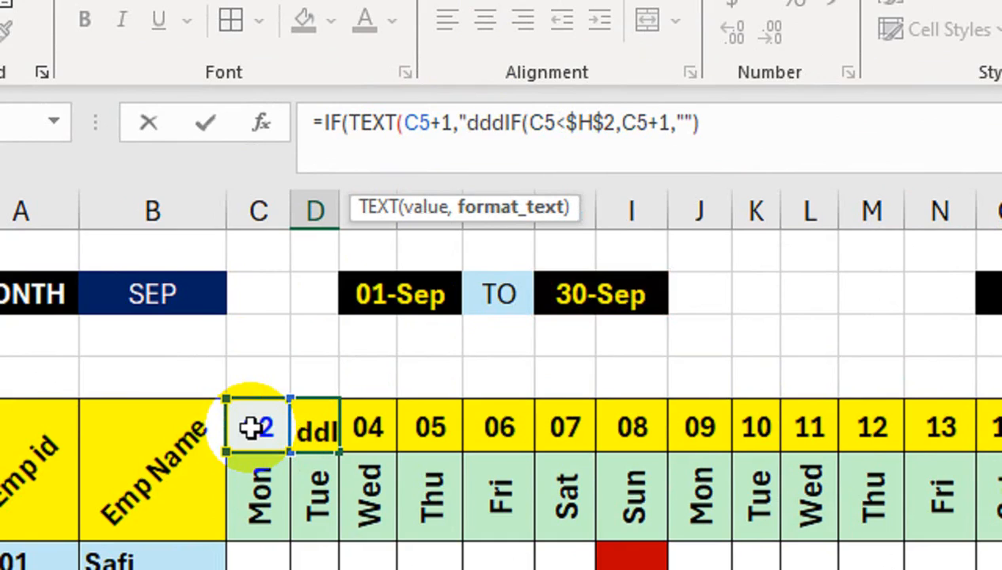
type("\")")
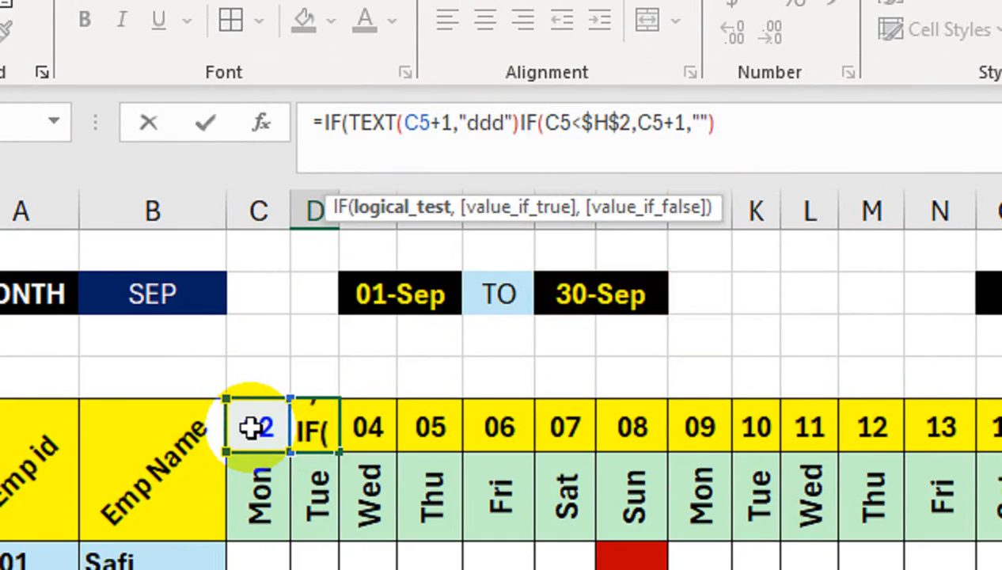
type("=")
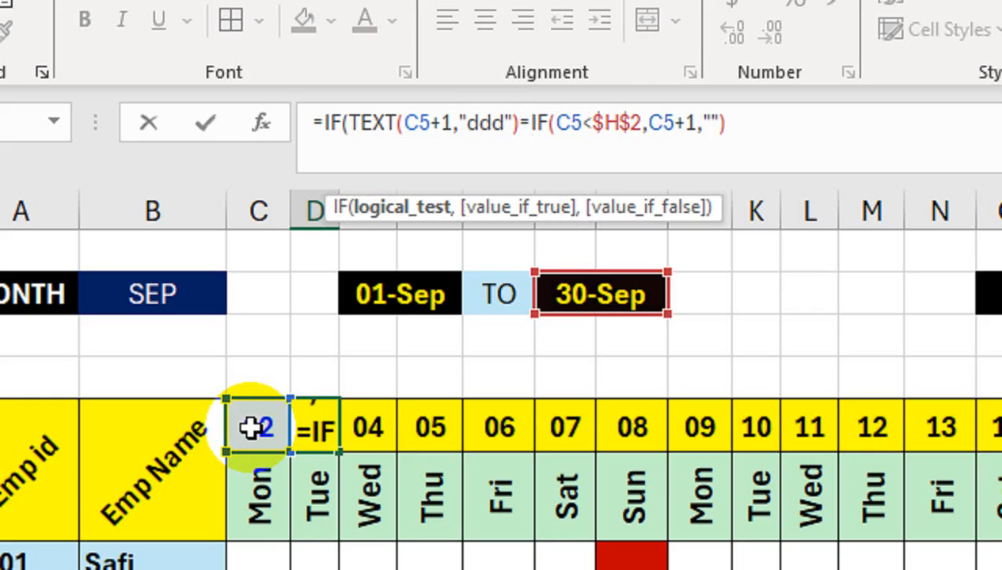
type("\"sun")
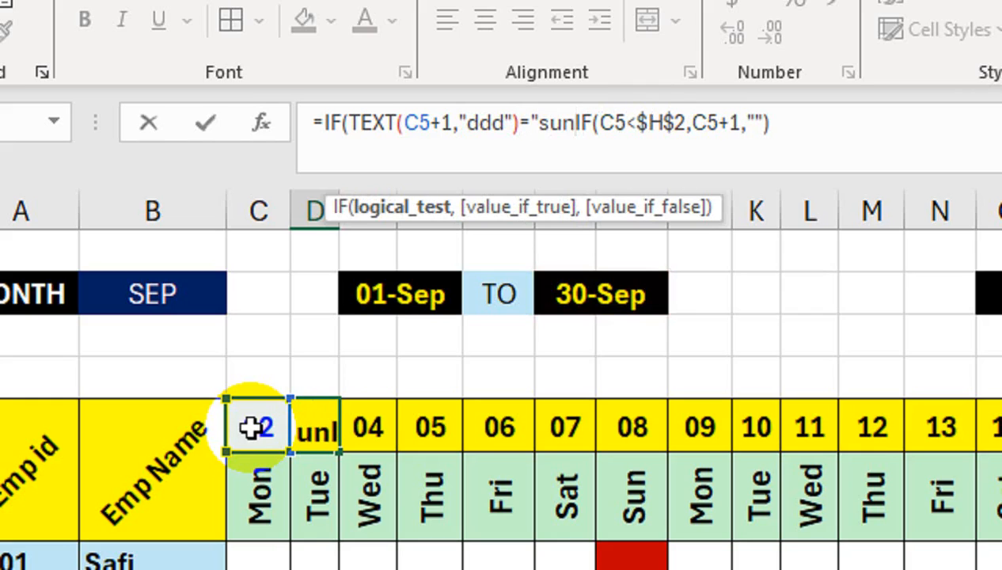
type("\"")
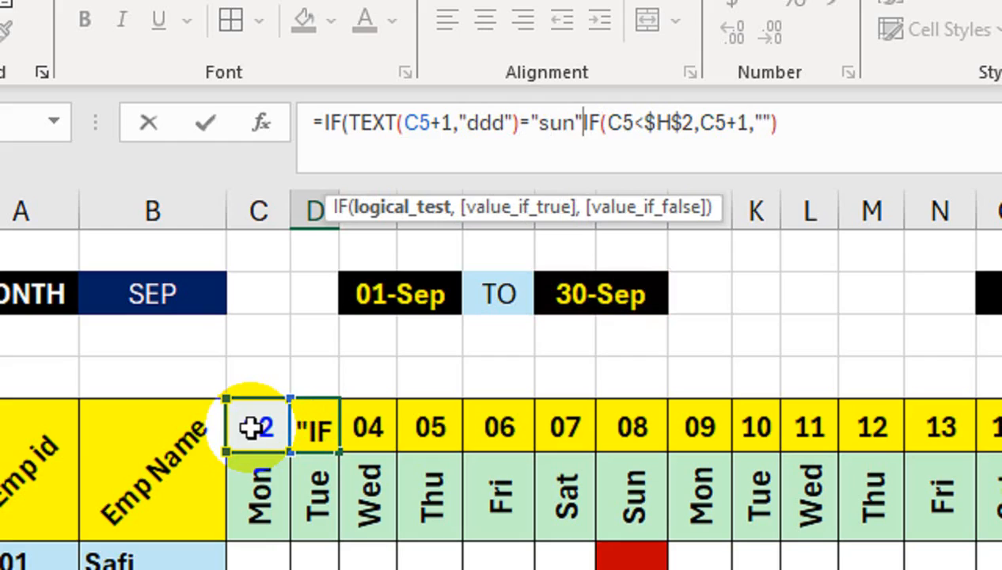
key("Return")
left_click(853, 544)
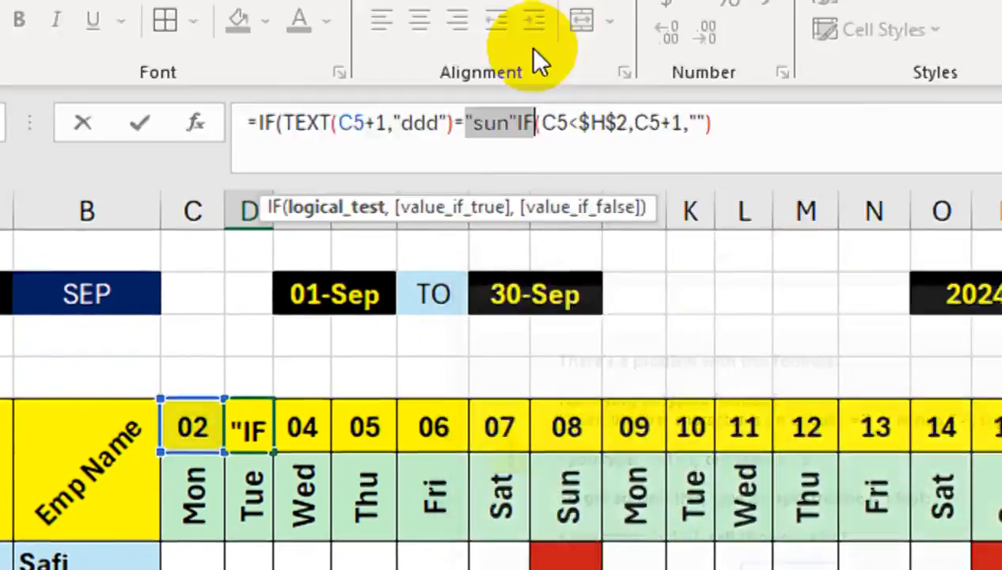
Add C5+2 as the Sunday result, giving D5 =IF(TEXT(C5+1,"ddd")="sun",C5+2,IF(C5<$H$2,C5+1,""))
left_click(516, 122)
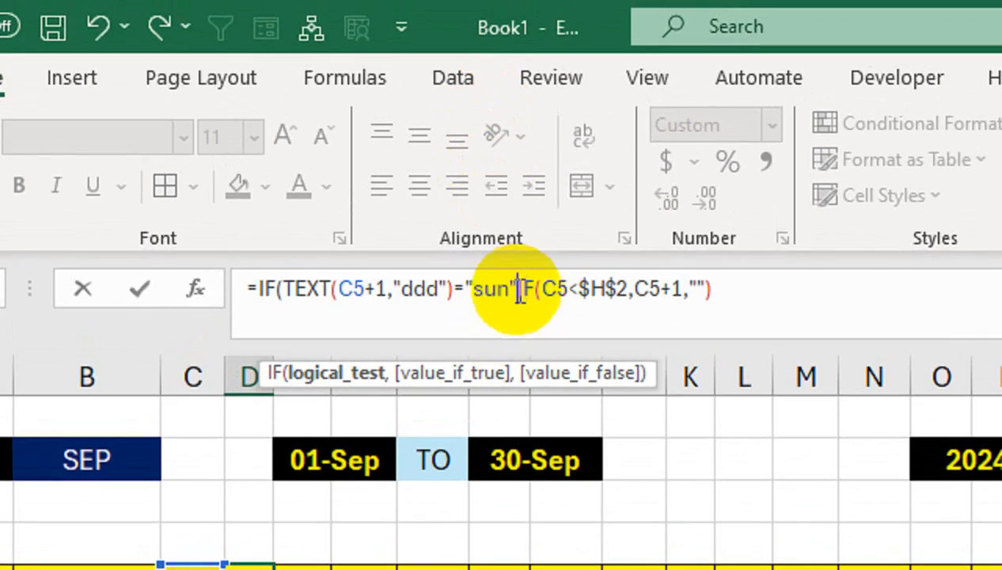
type(",")
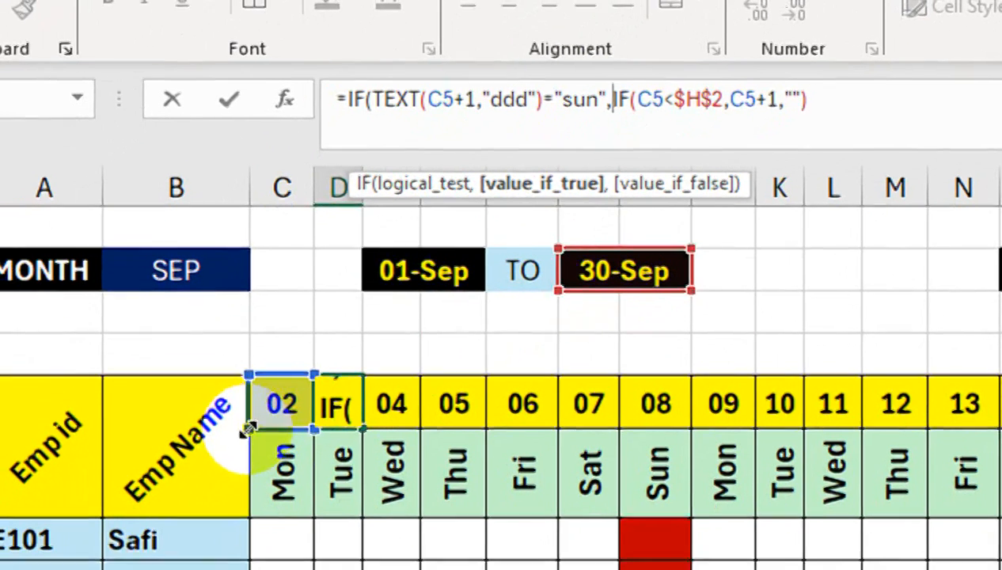
left_click(277, 404)
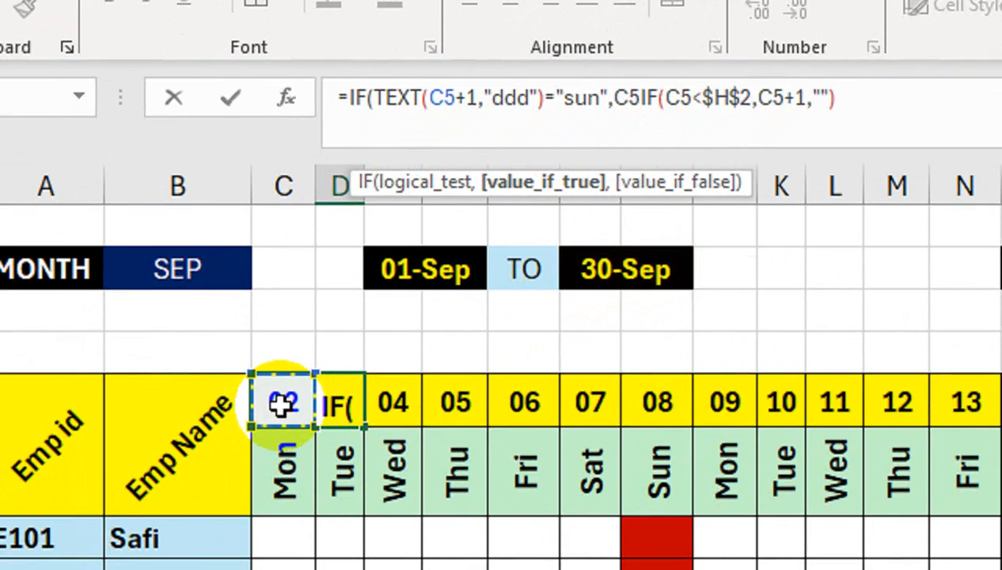
type("+1")
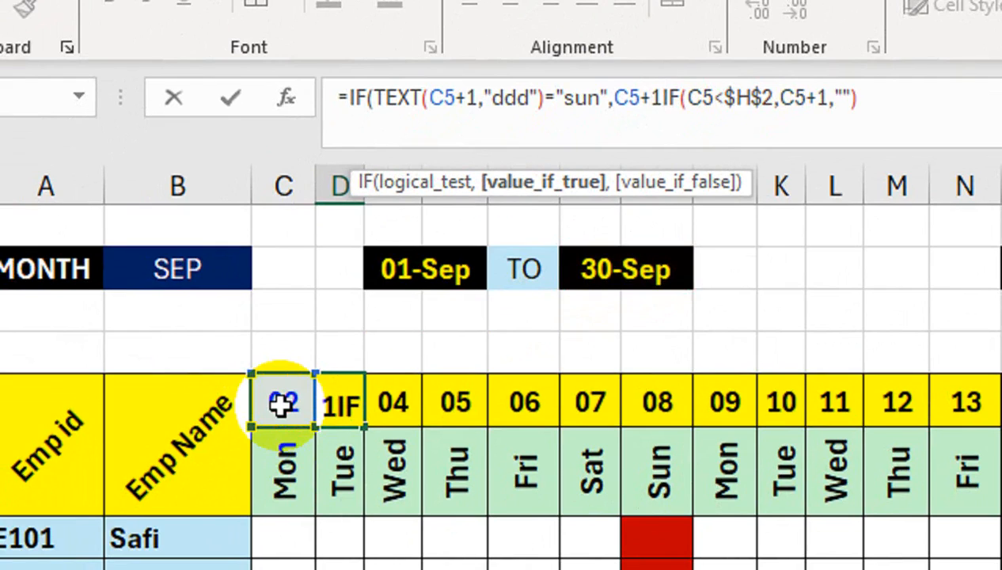
key("BackSpace")
type("2,")
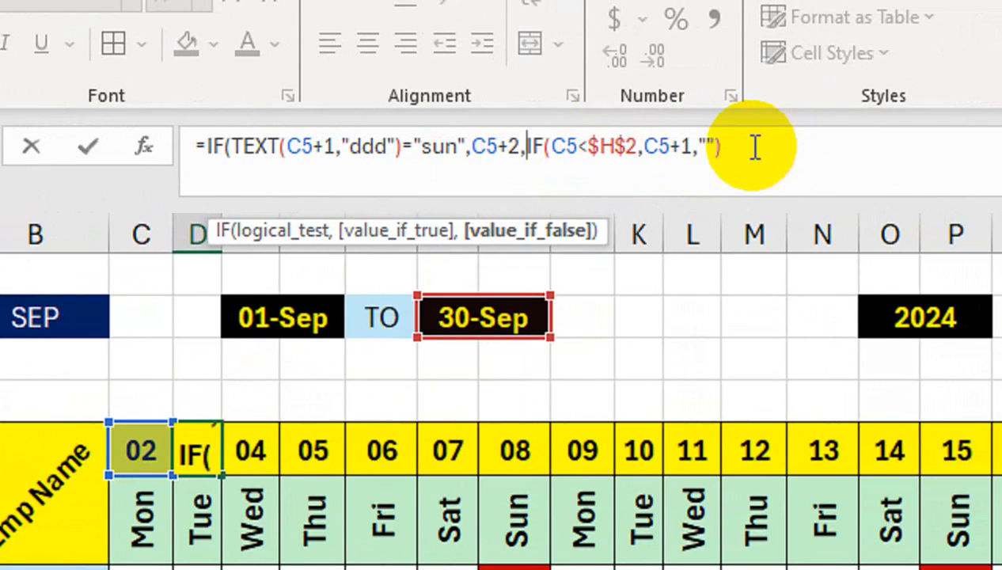
key("Return")
key("Return")
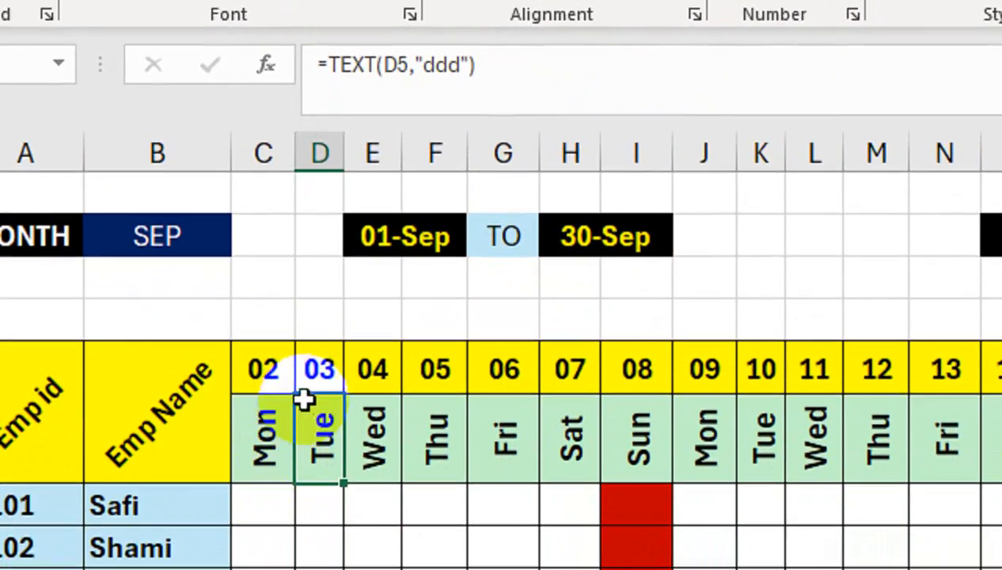
left_click(317, 372)
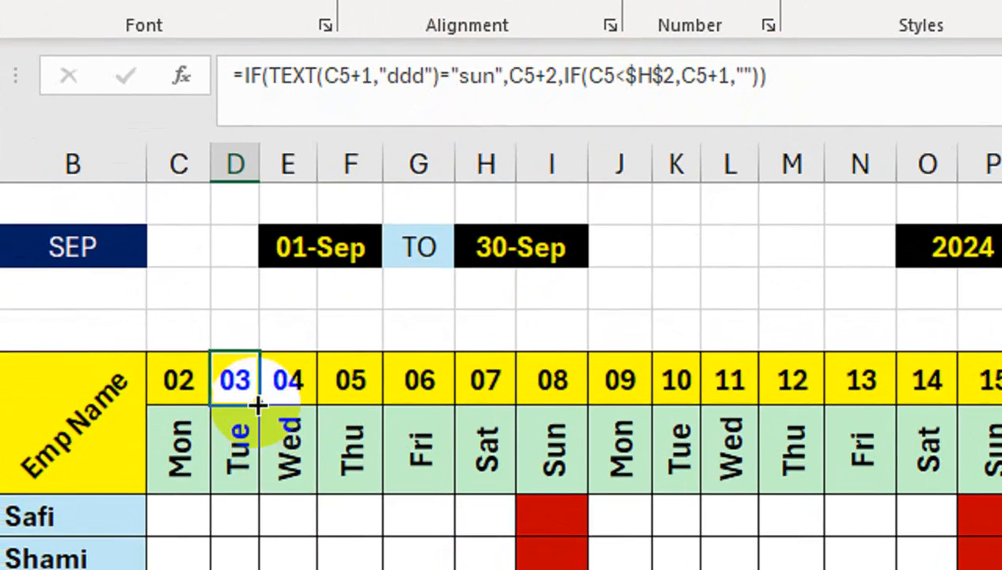
Copy D5's Sunday-skipping date formula across the row-5 date cells
left_click(178, 380)
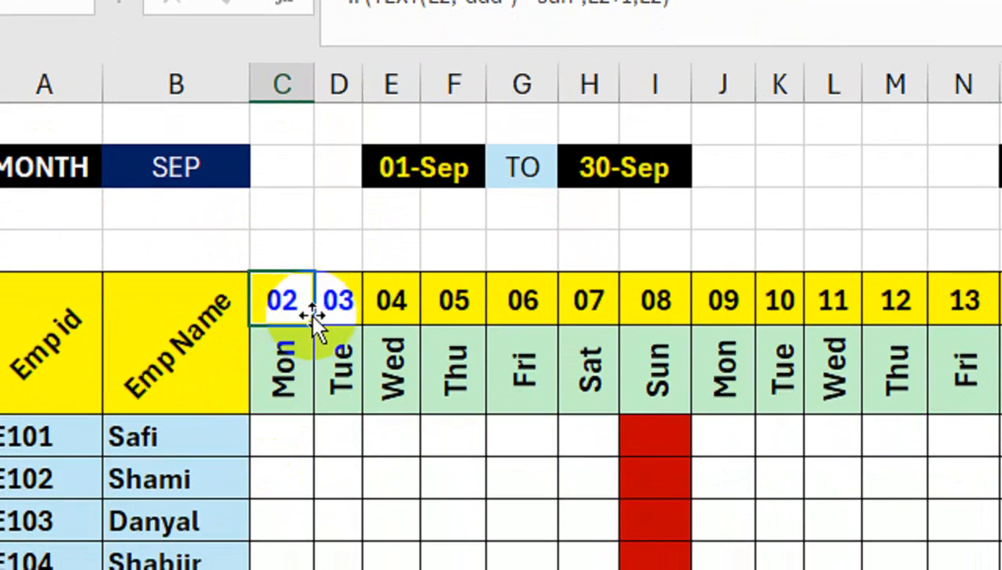
left_click(353, 307)
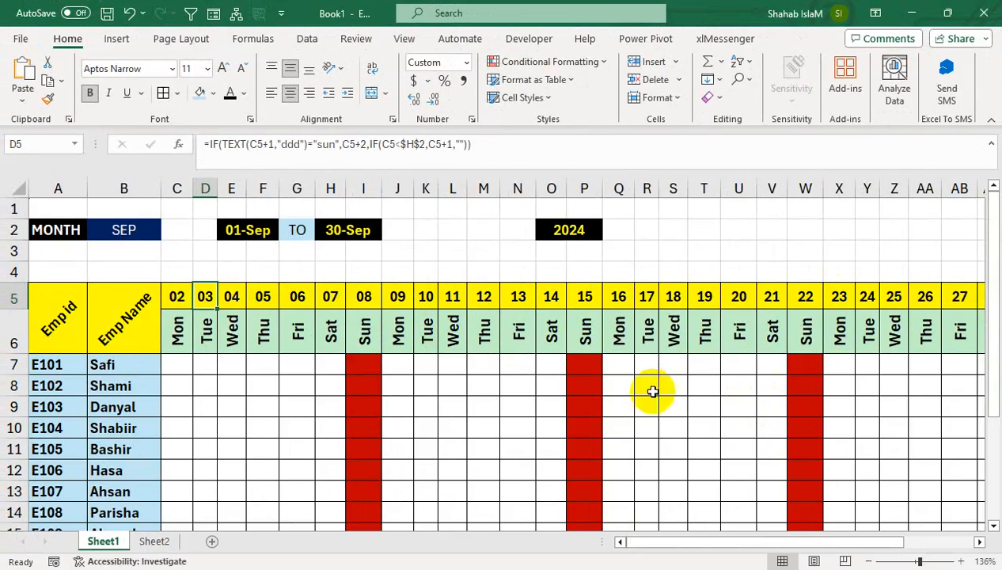
left_click_drag(220, 311, 878, 296)
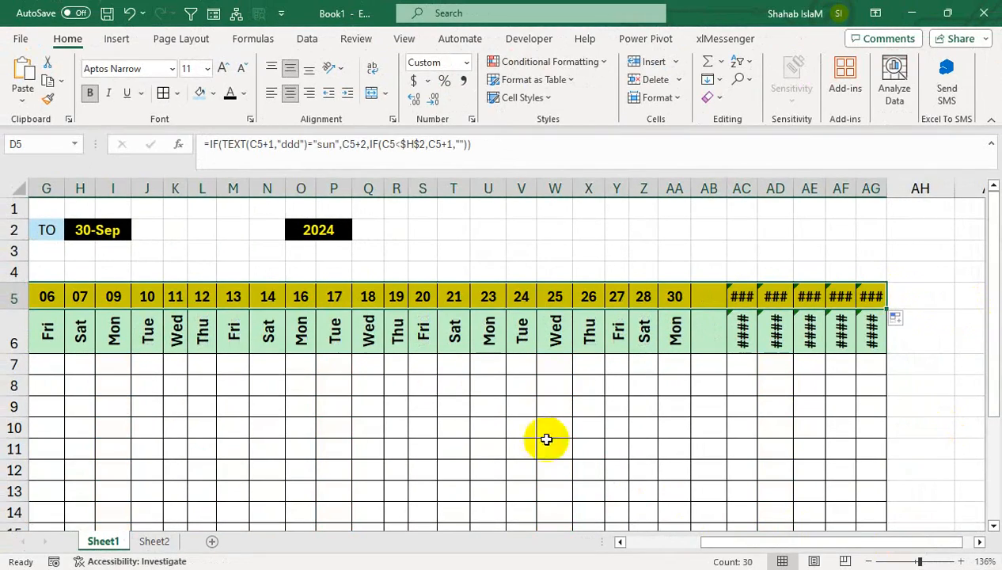
left_click_drag(734, 542, 677, 542)
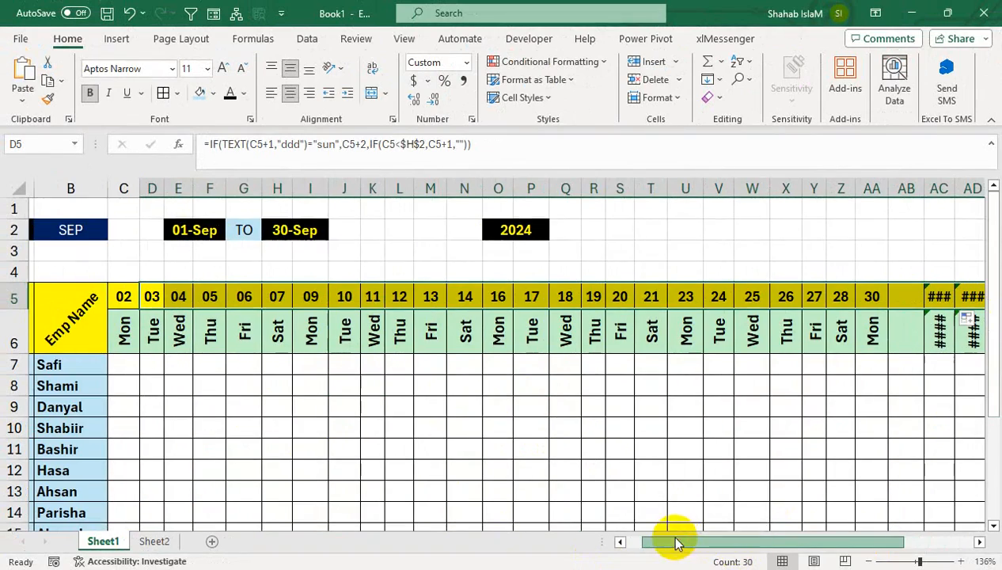
Switch B2 to MAR and inspect the C5 and D5 formulas as the header runs 01 Fri, 02 Sat, 04 Mon
left_click(103, 229)
left_click(115, 231)
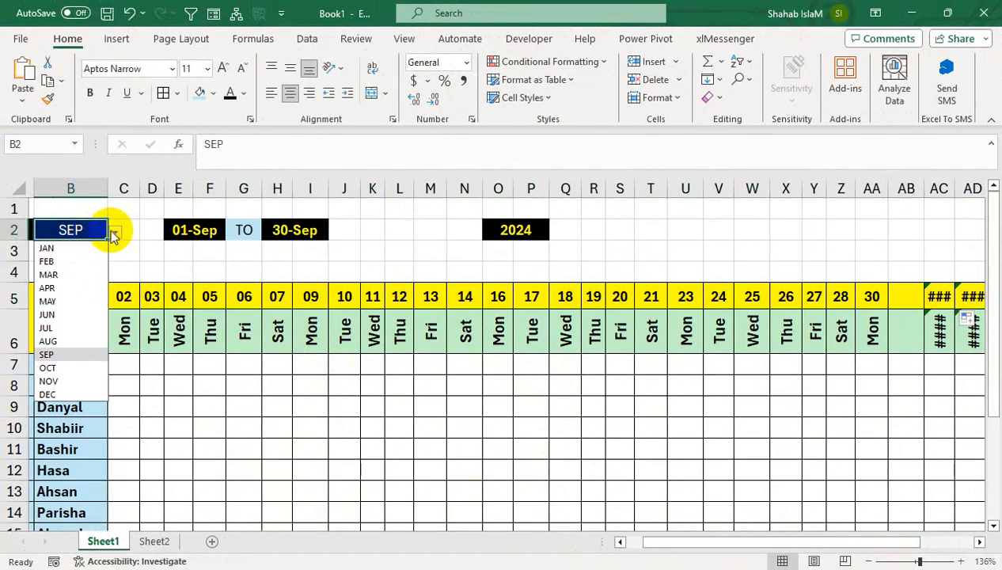
left_click(79, 274)
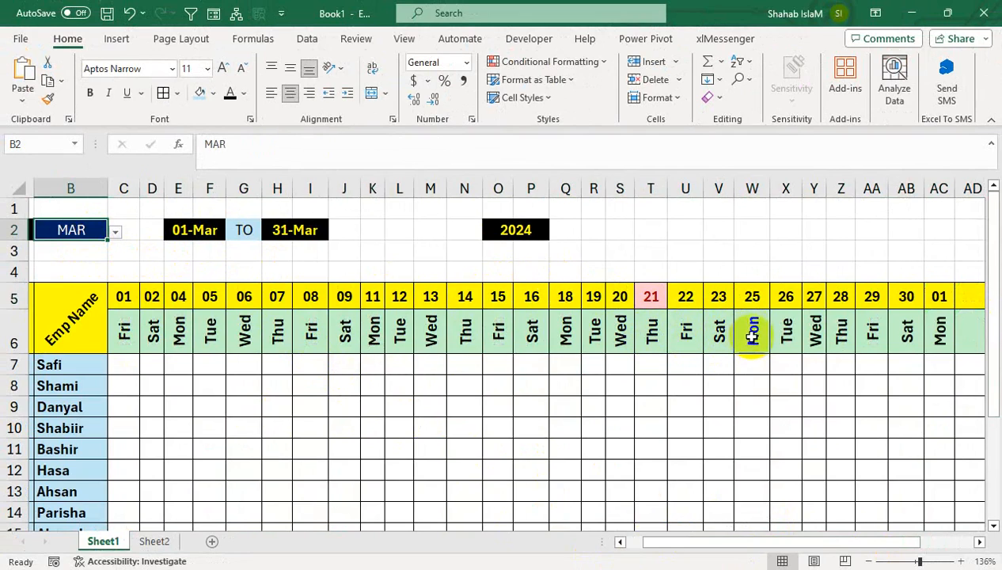
left_click_drag(832, 541, 886, 541)
left_click_drag(727, 542, 600, 541)
left_click(174, 295)
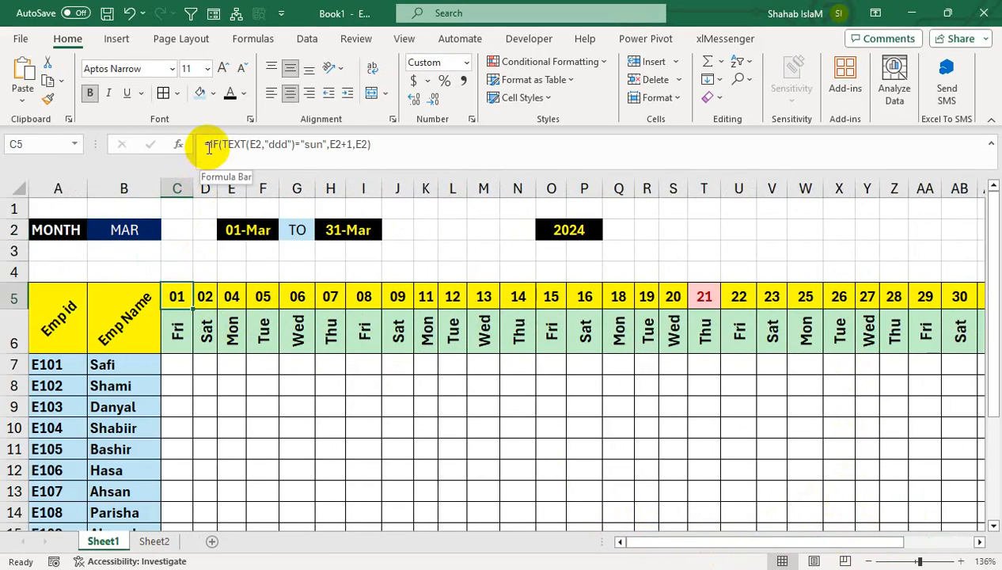
left_click(206, 295)
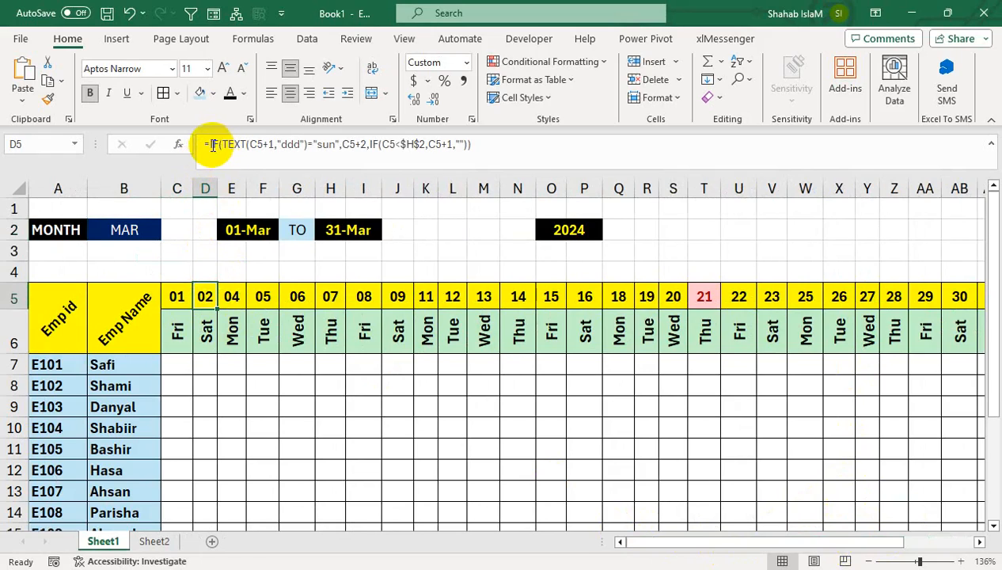
left_click(212, 145)
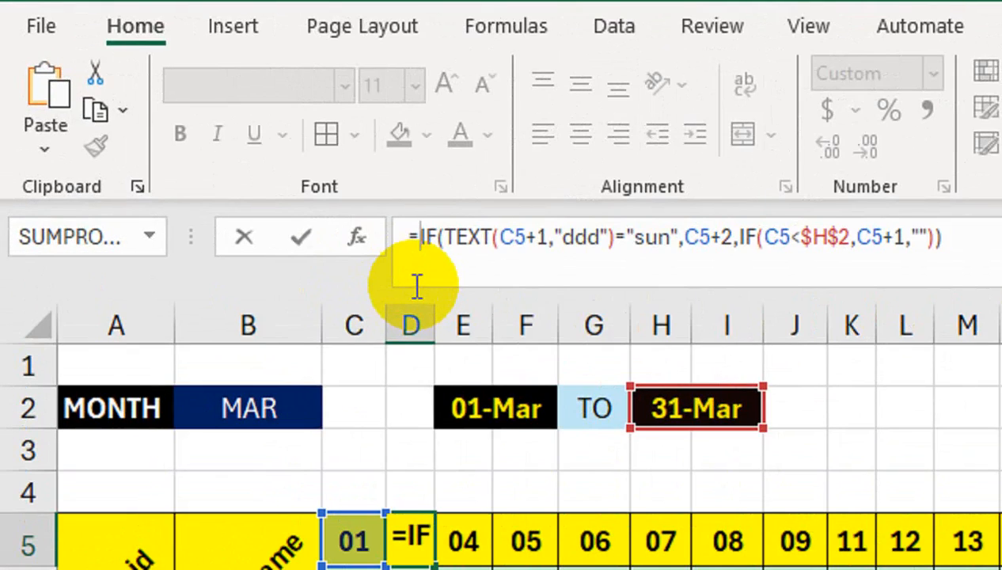
Wrap D5's date formula in IFERROR(…,"") so error results become blank
type("if")
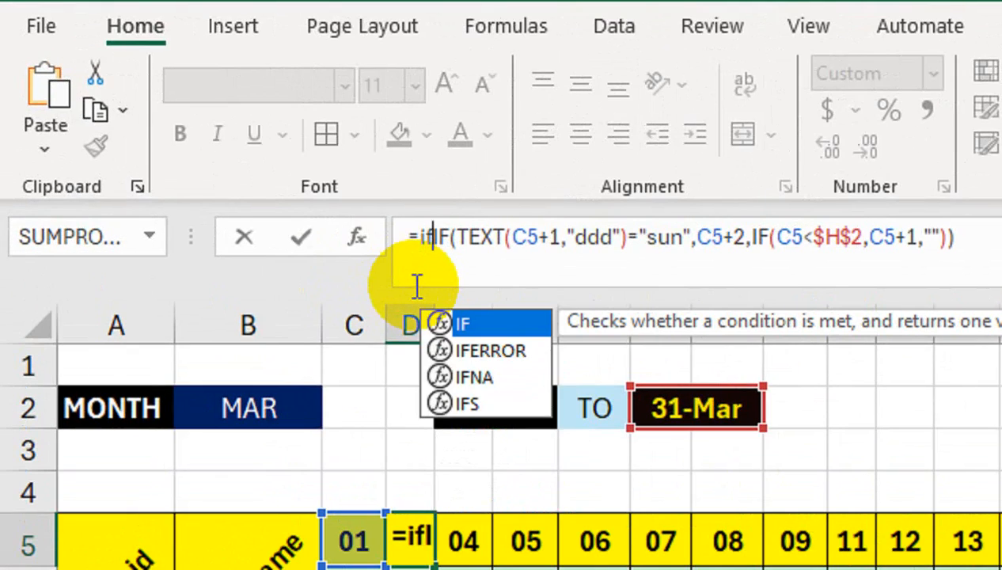
key("Down")
key("Tab")
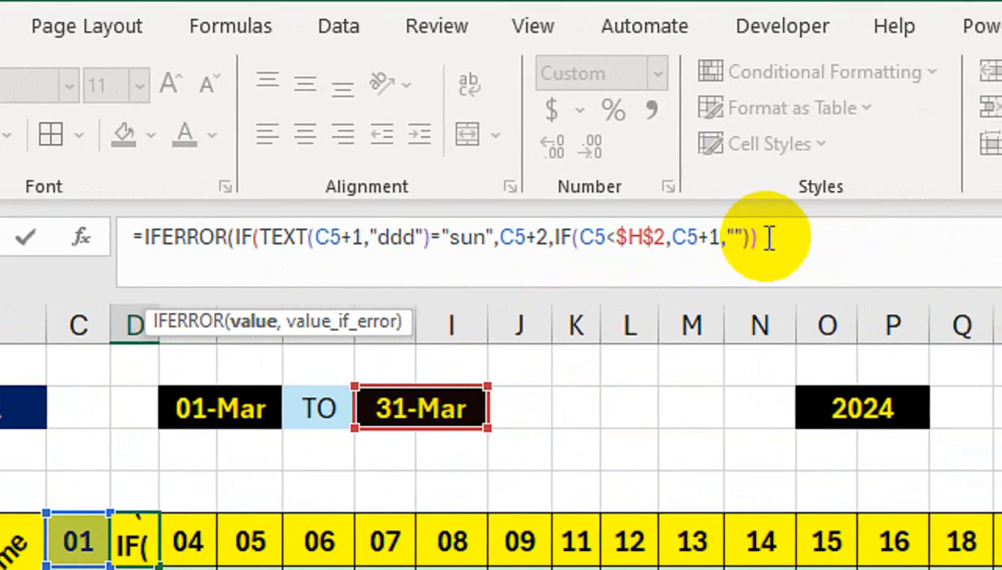
left_click(755, 237)
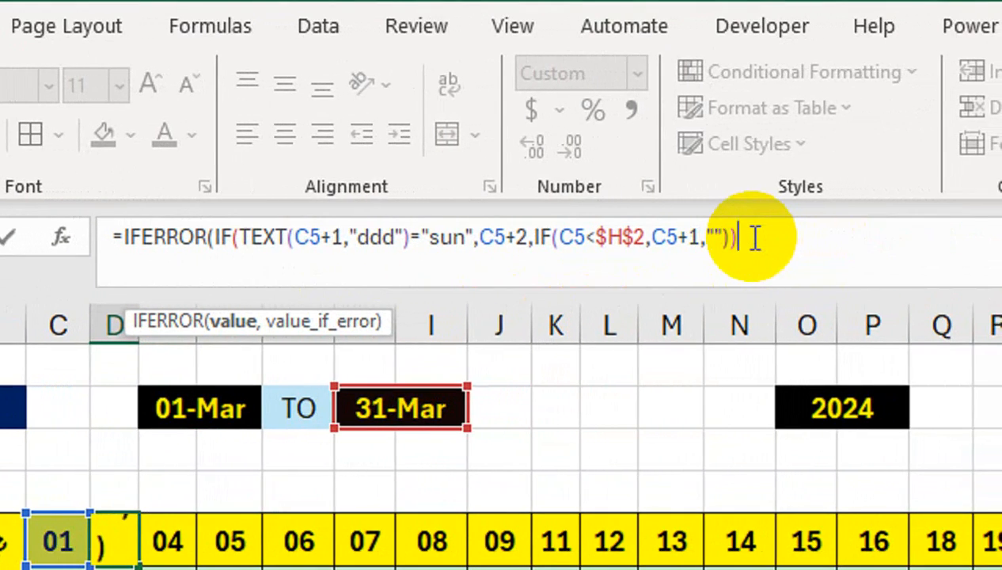
type(",\"\"")
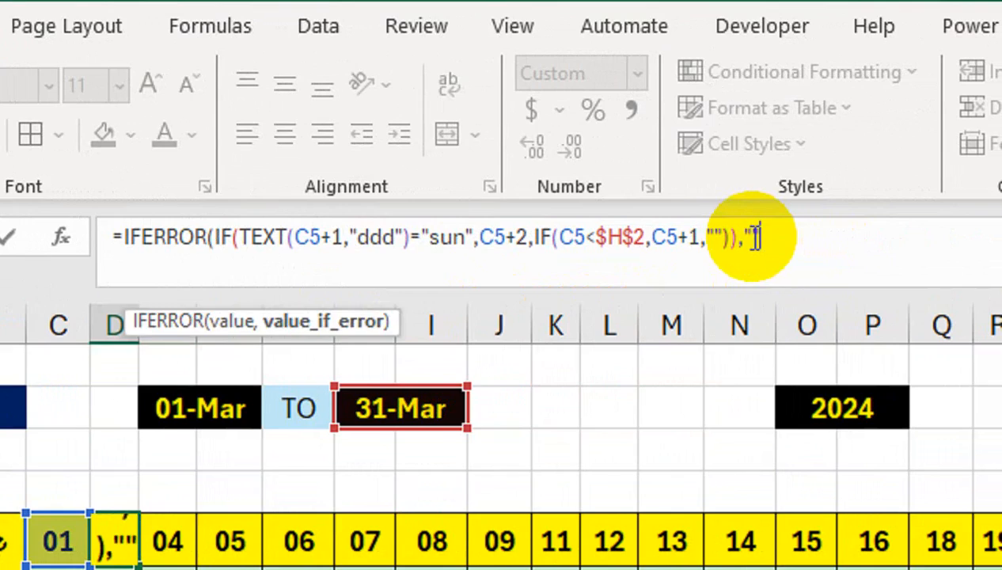
type(")")
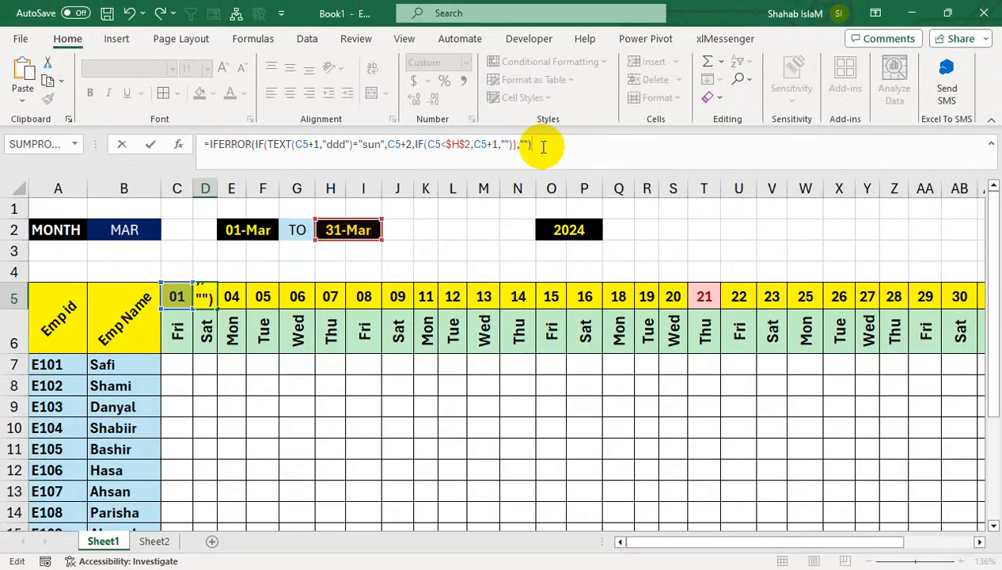
key("Return")
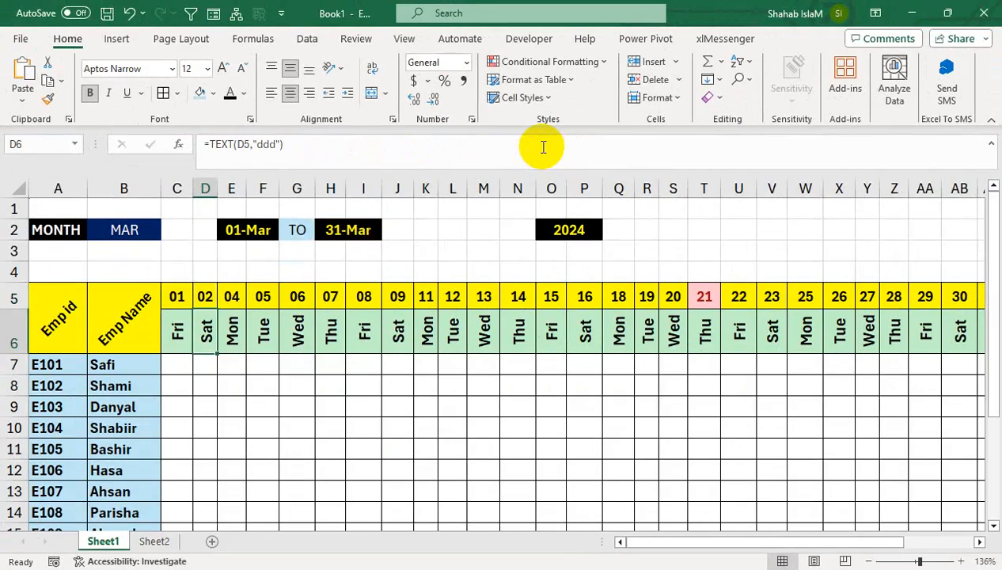
Fill the IFERROR formula from D5 across row 5 to AG5, then select attendance cells C7:T12
left_click(205, 293)
left_click_drag(219, 310, 973, 287)
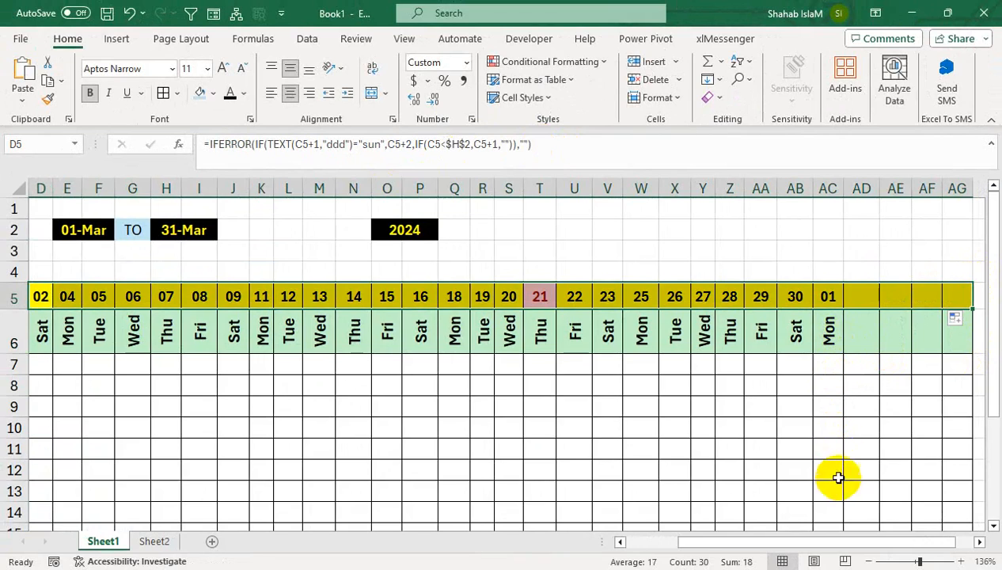
left_click_drag(731, 544, 671, 543)
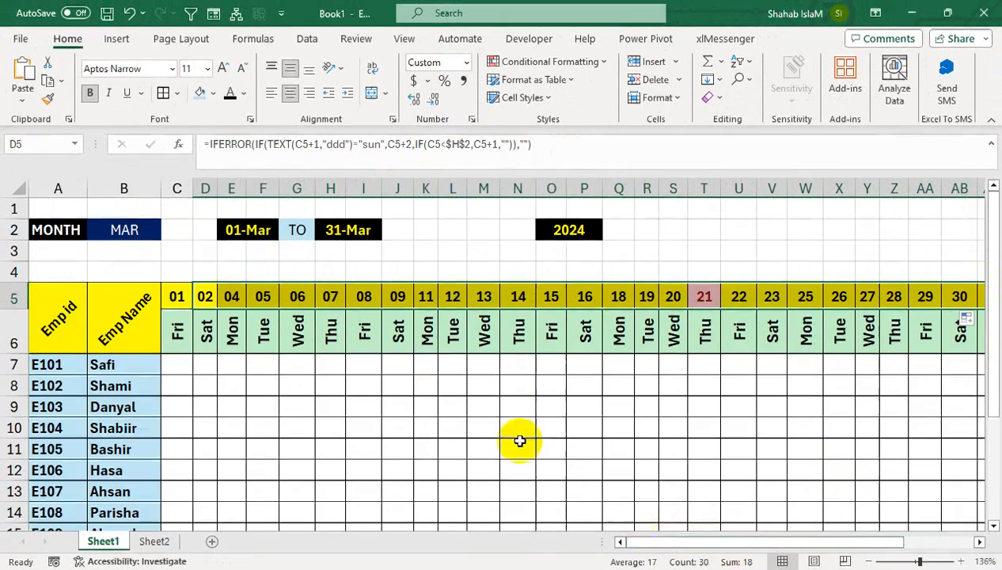
left_click_drag(367, 383, 348, 372)
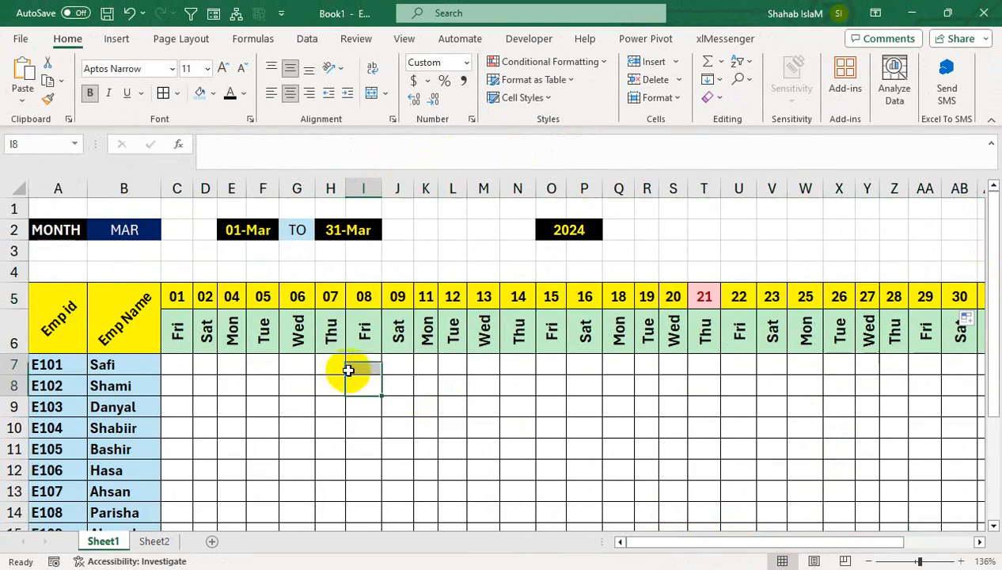
left_click(189, 296)
mouse_move(193, 365)
left_mouse_down()
mouse_move(192, 375)
mouse_move(702, 369)
mouse_move(694, 470)
mouse_move(701, 528)
left_mouse_up()
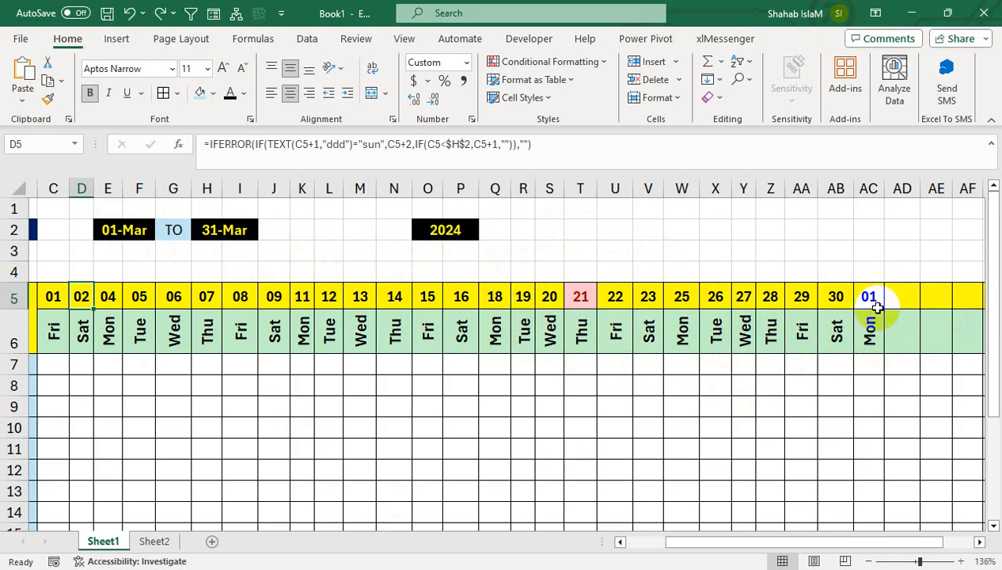
Insert an IF inside D5's IFERROR that tests the computed date is <= $H$2
left_click(53, 296)
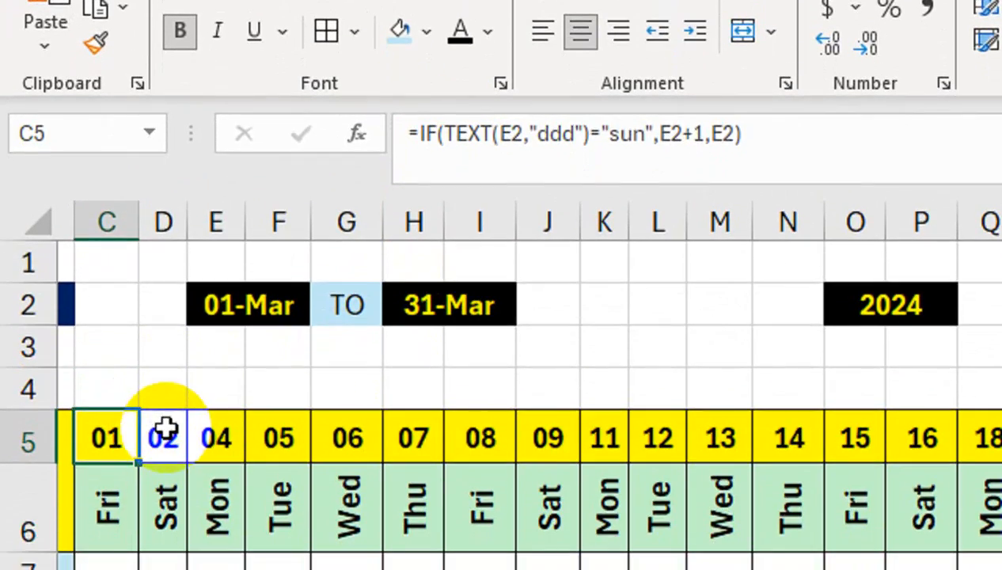
left_click(164, 429)
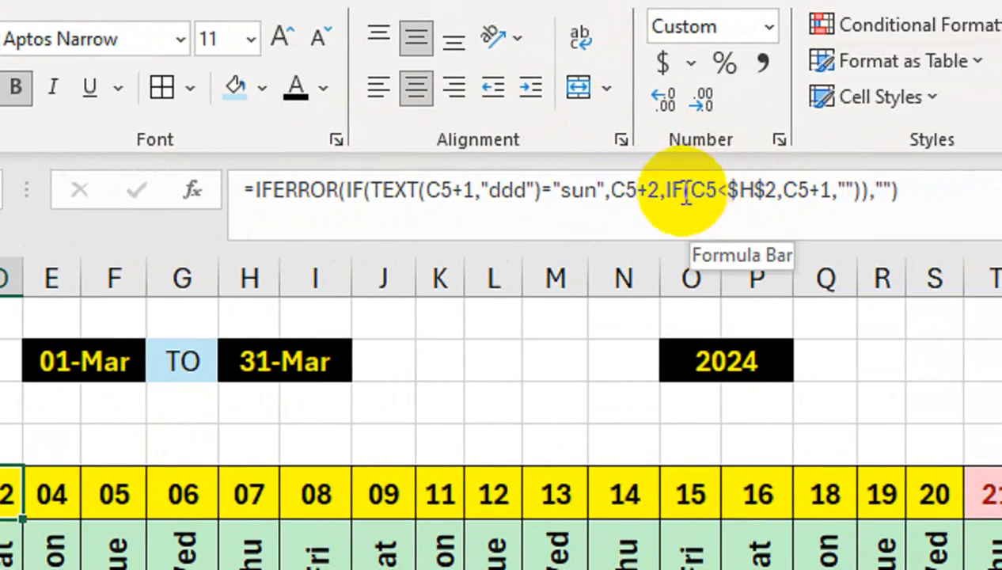
left_click(346, 191)
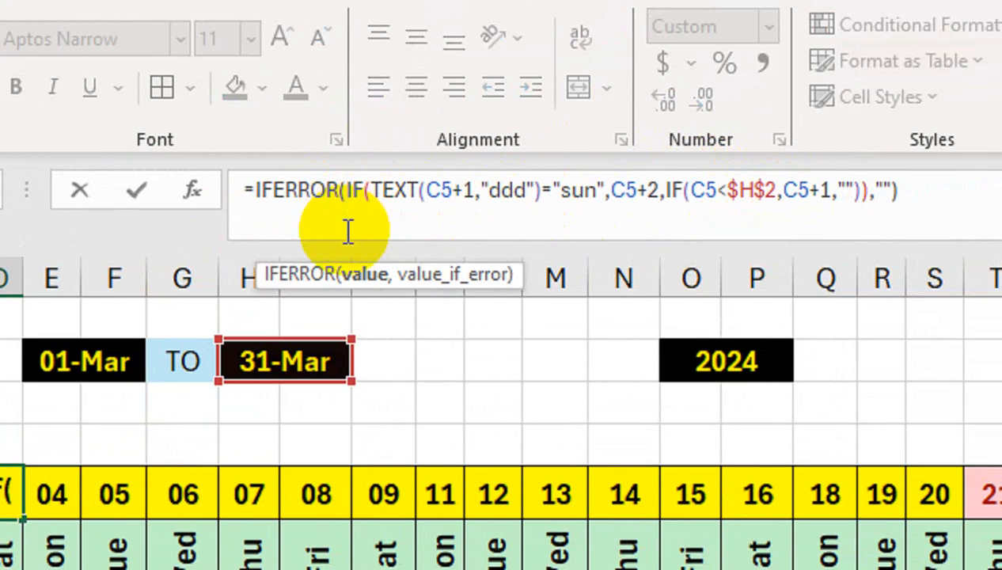
type("IF(")
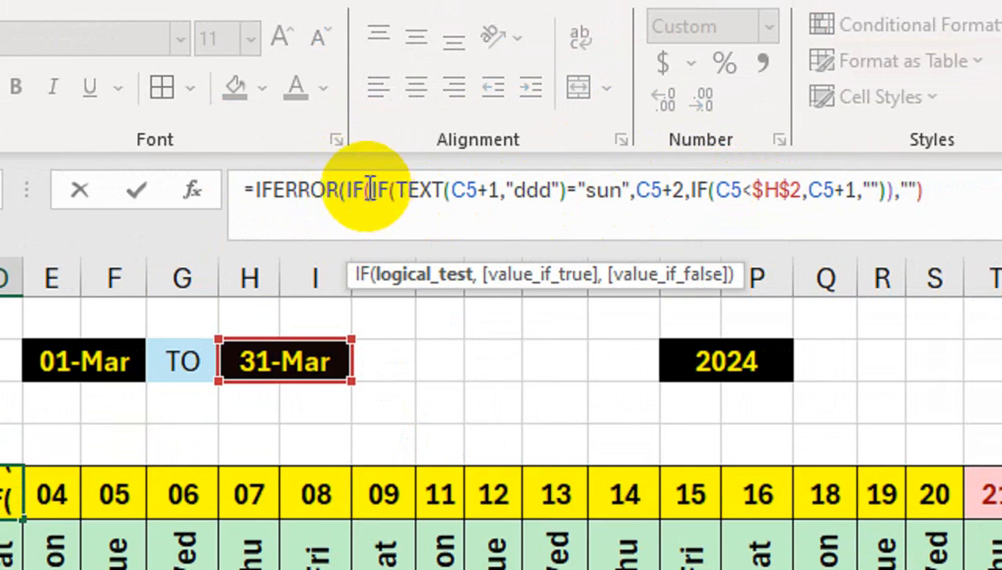
left_click_drag(370, 191, 859, 196)
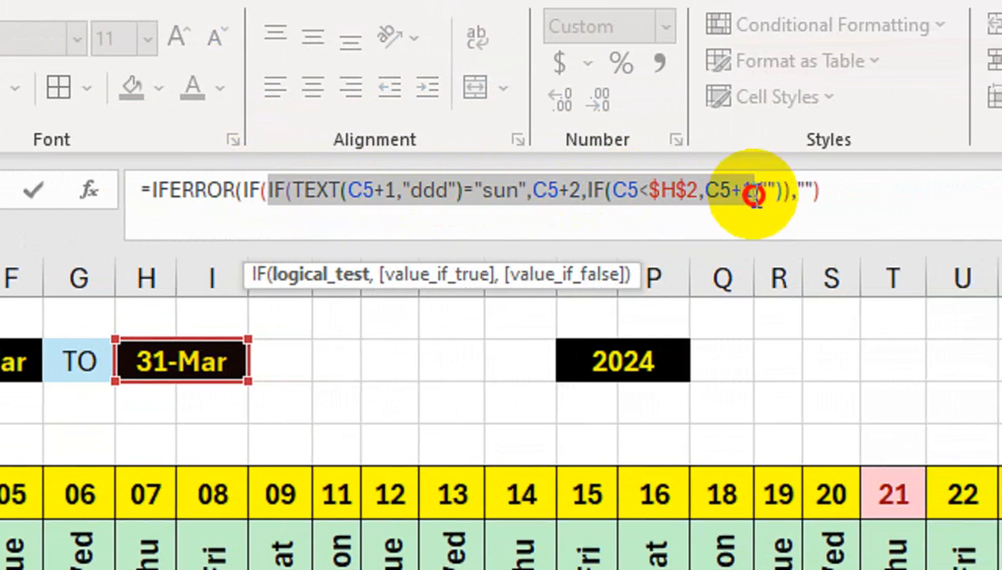
left_click_drag(756, 196, 736, 192)
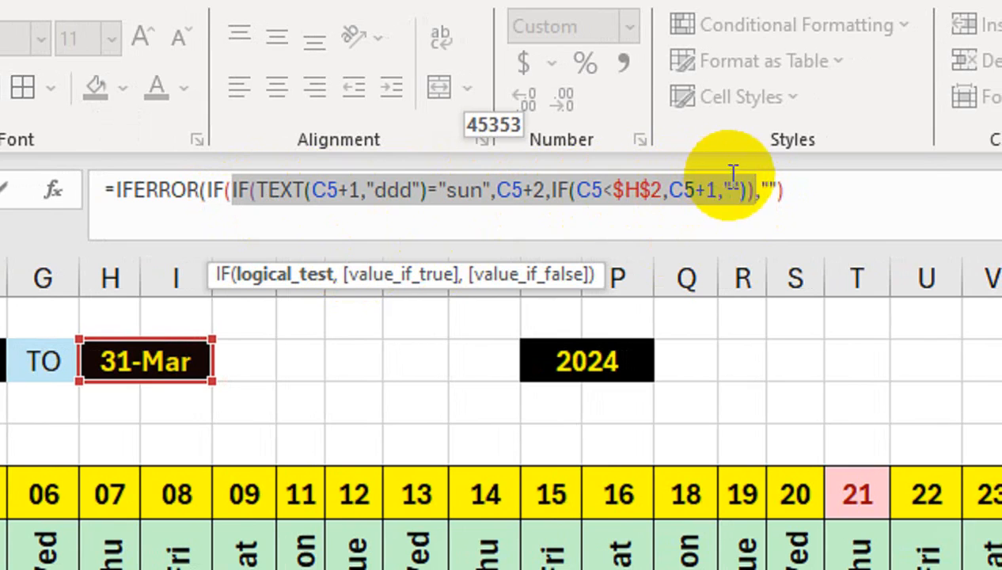
left_click(754, 190)
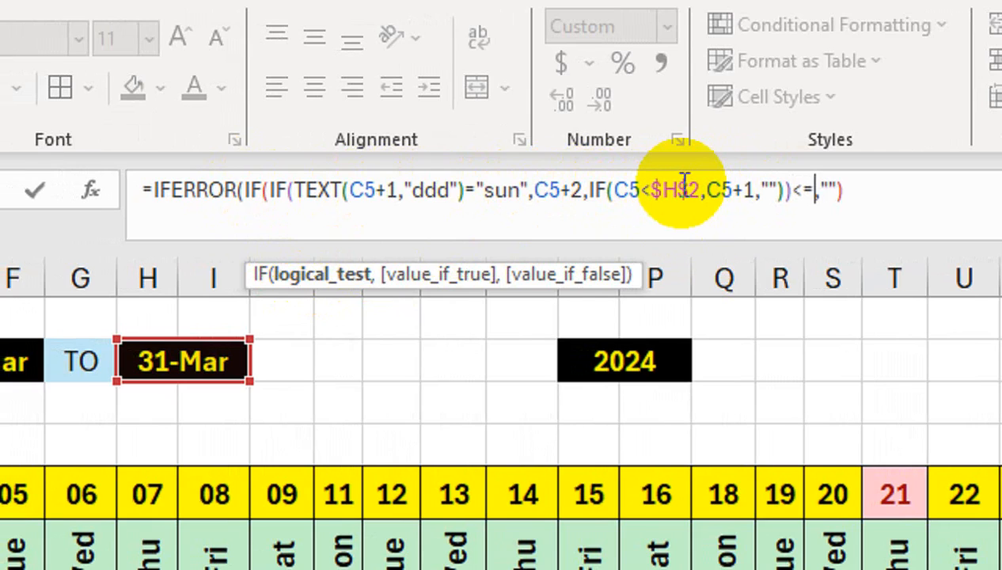
left_click(230, 358)
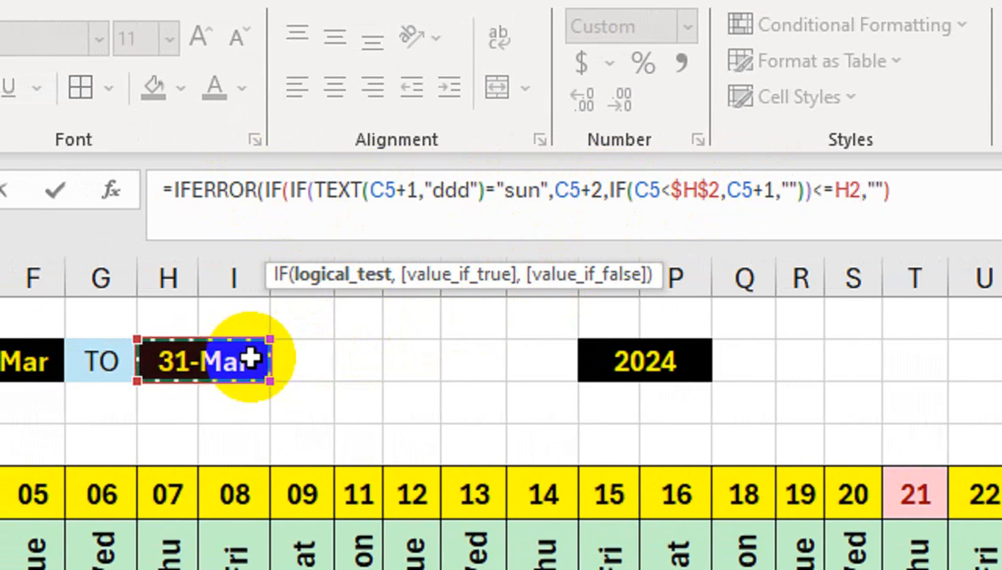
key("F4")
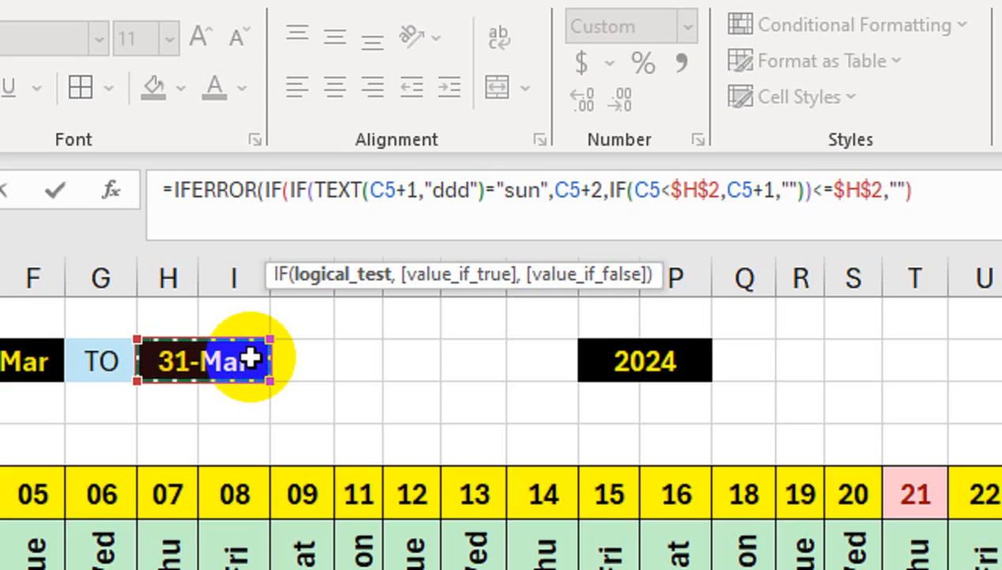
type(",")
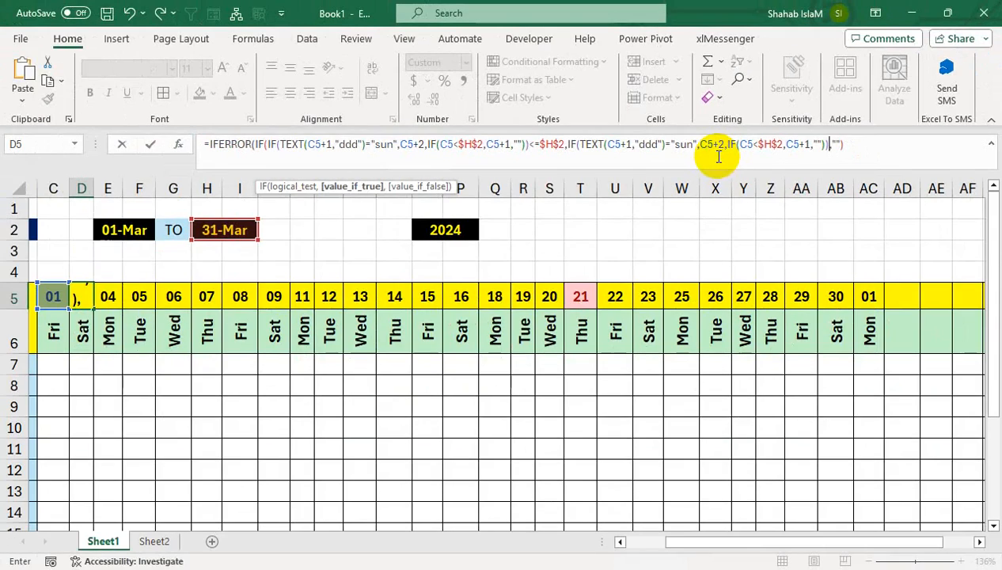
Add D5's closing parentheses, fix the misplaced one and enter it, so D5 shows 02
left_click(851, 148)
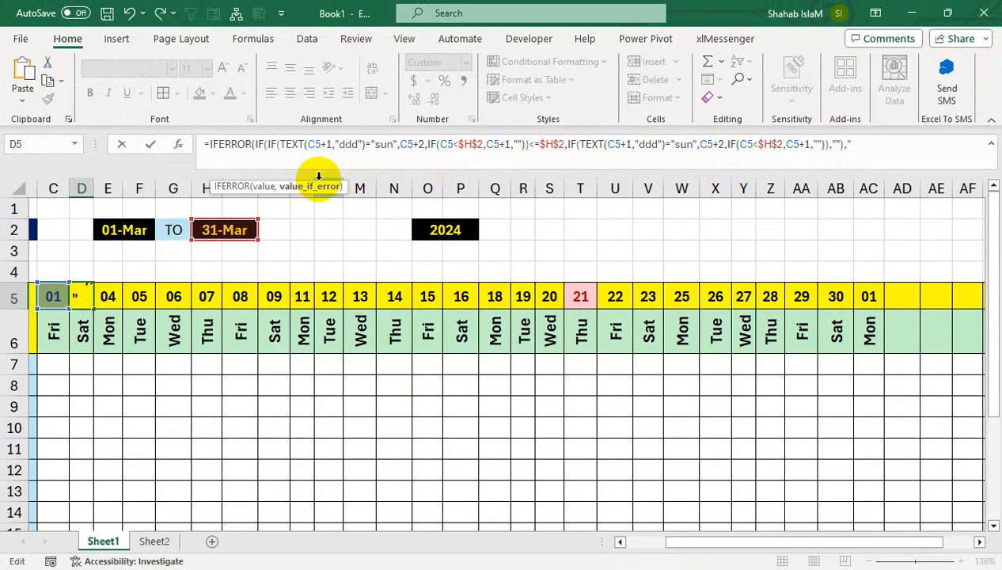
type(")")
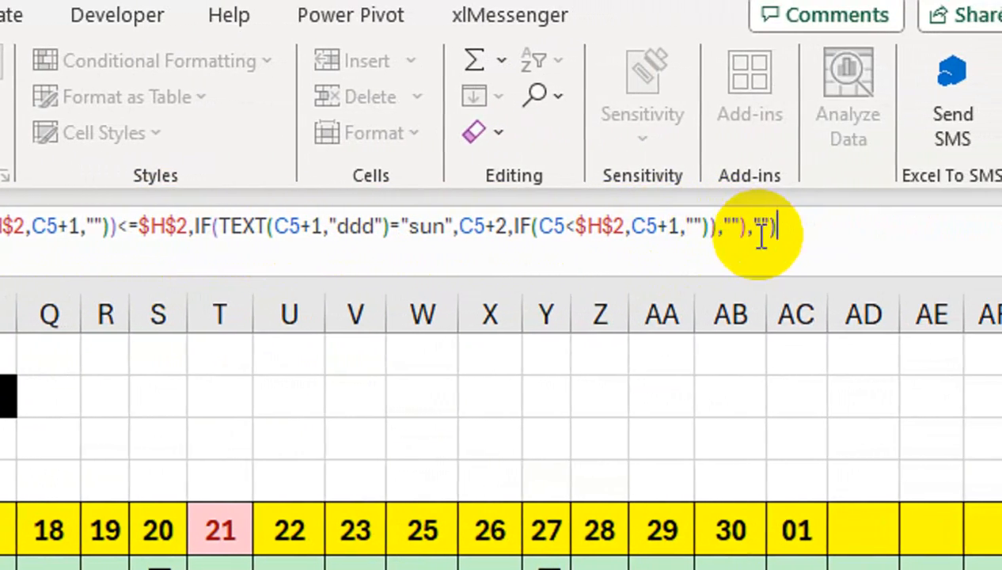
key("BackSpace")
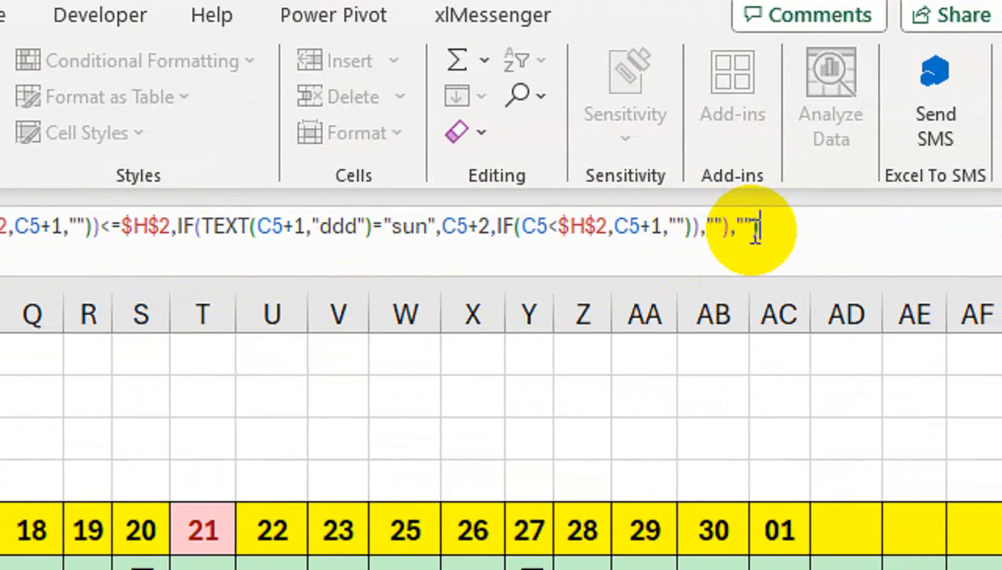
type(")")
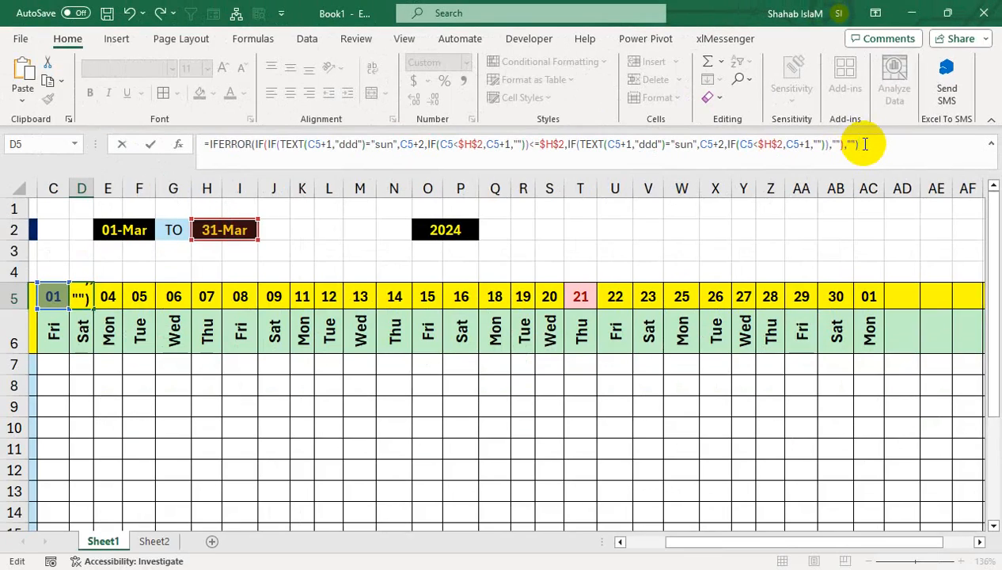
key("Return")
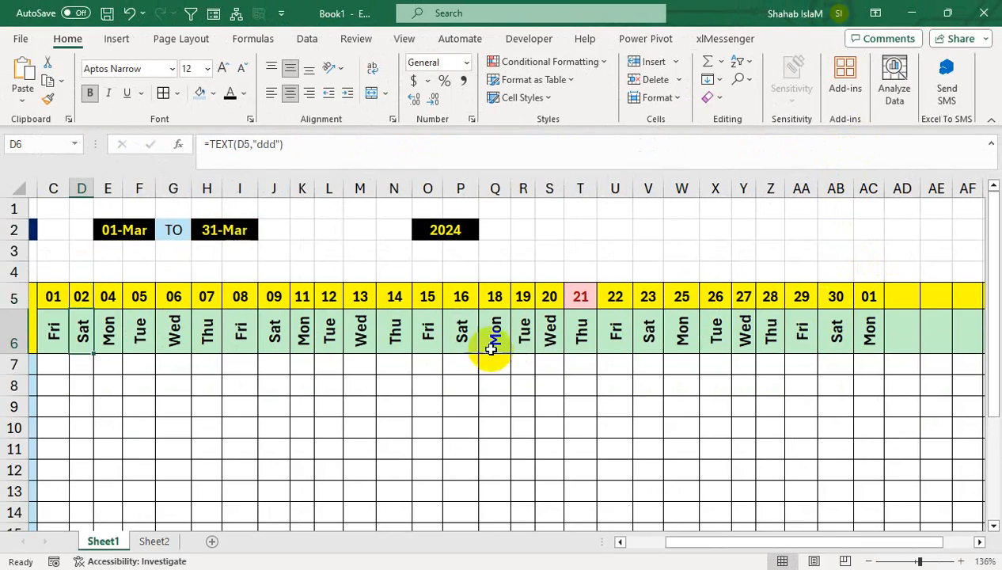
Fill D5's formula across row 5 to AH so March stops at 30 Sat with blanks after
left_click(85, 303)
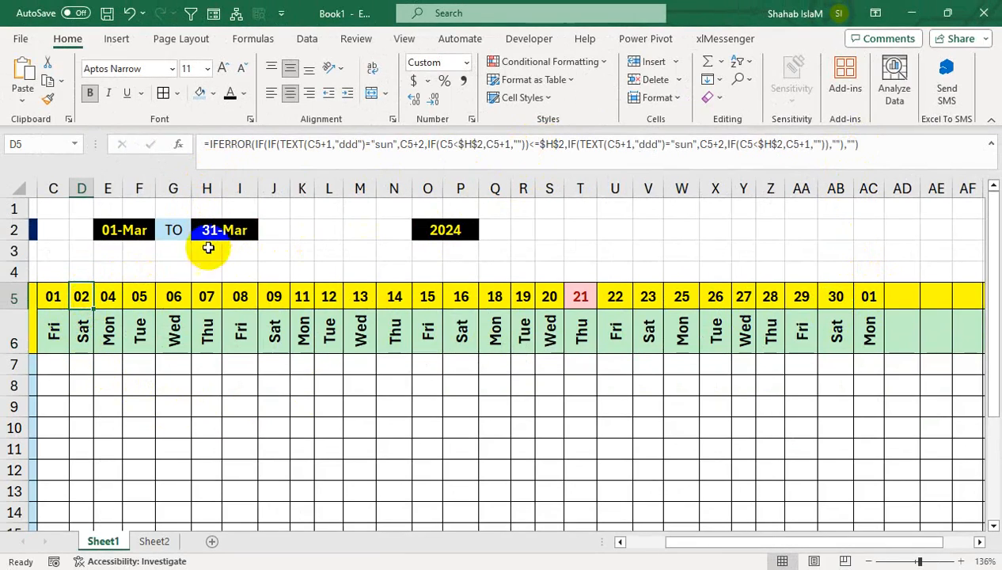
left_click_drag(93, 309, 887, 284)
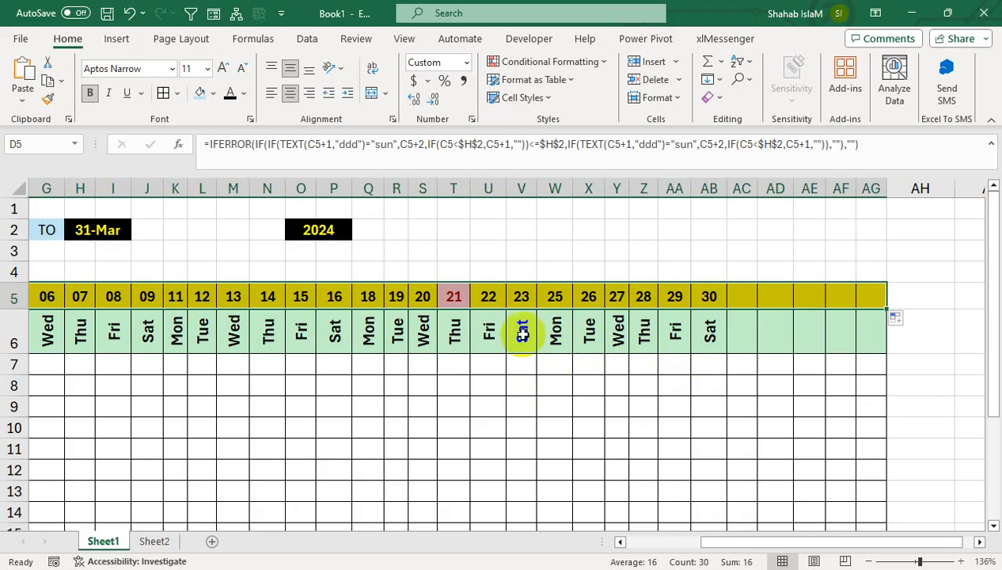
left_click_drag(720, 544, 633, 532)
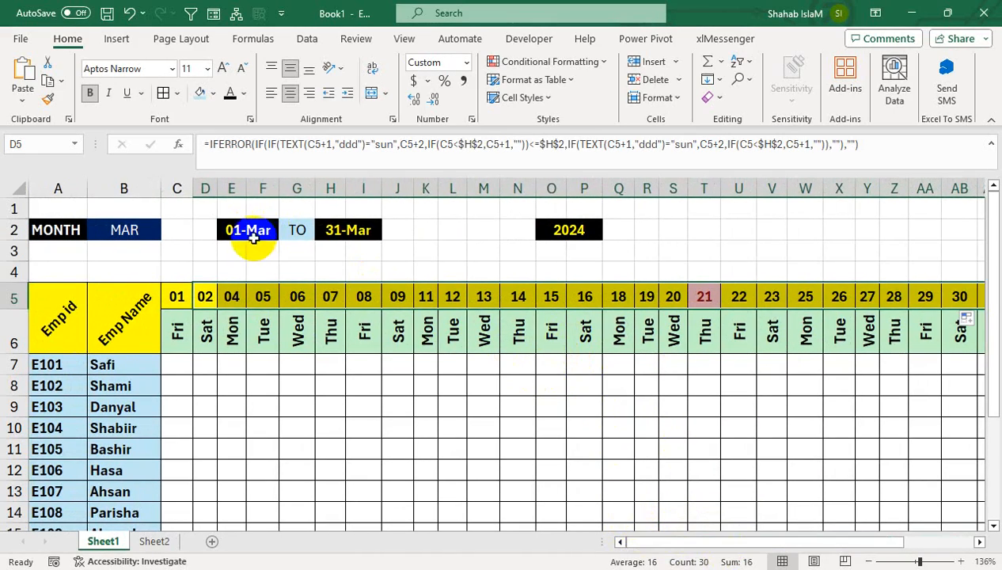
left_click(150, 228)
Switch B2's month to FEB, then to JAN, so dates run 01 Mon to 31 Wed
left_click(167, 231)
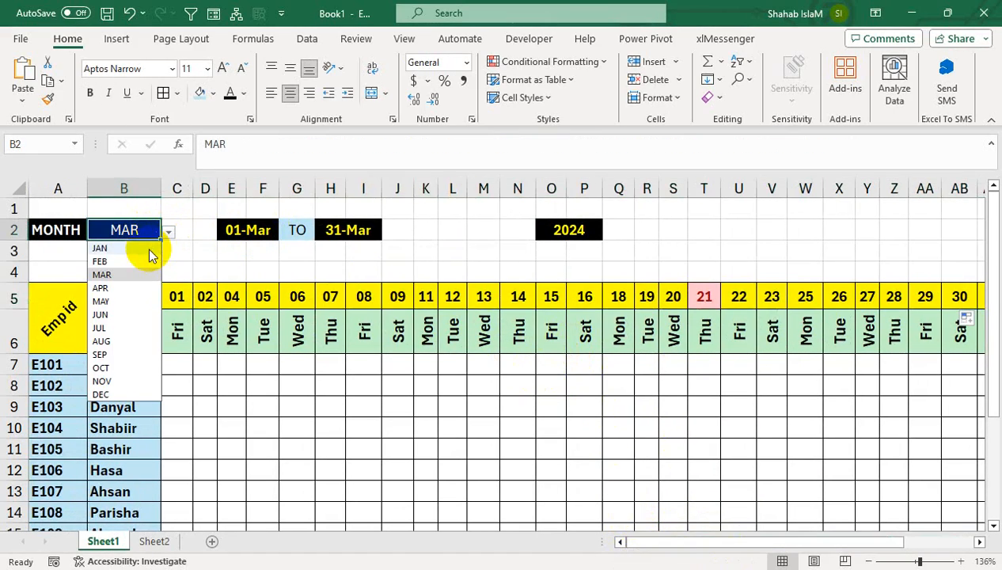
left_click(100, 261)
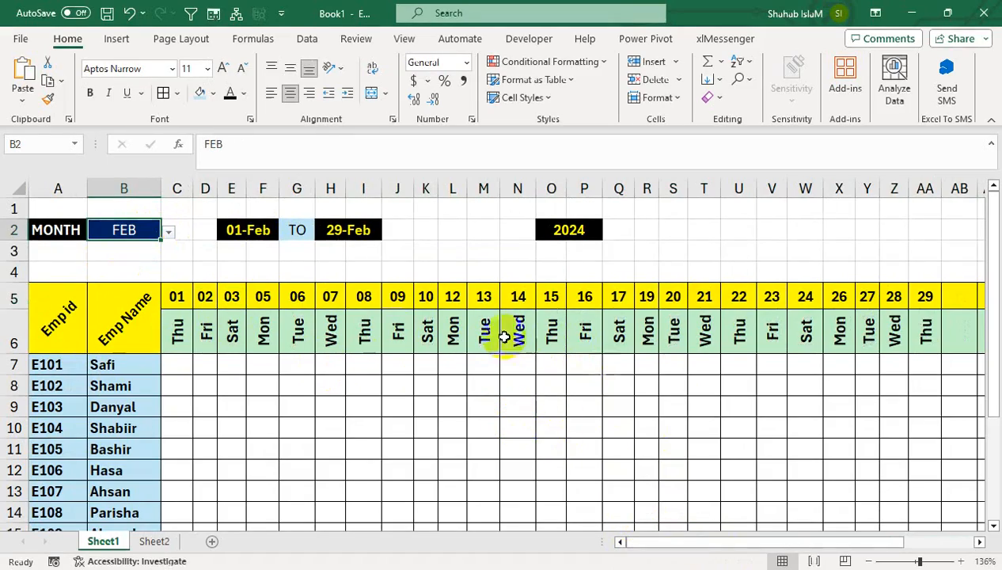
left_click_drag(765, 543, 701, 524)
left_click(167, 227)
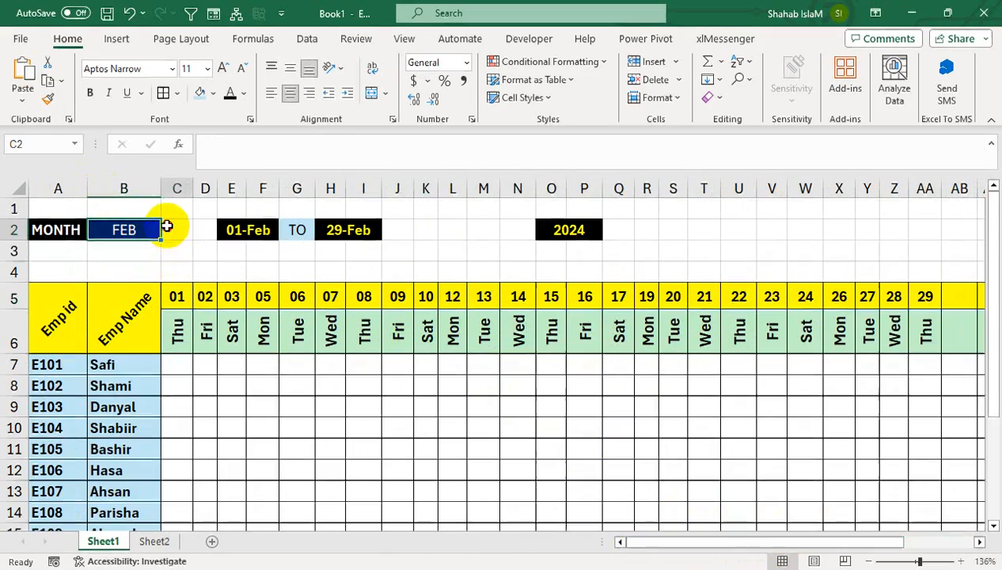
left_click(138, 229)
left_click(168, 230)
left_click(101, 247)
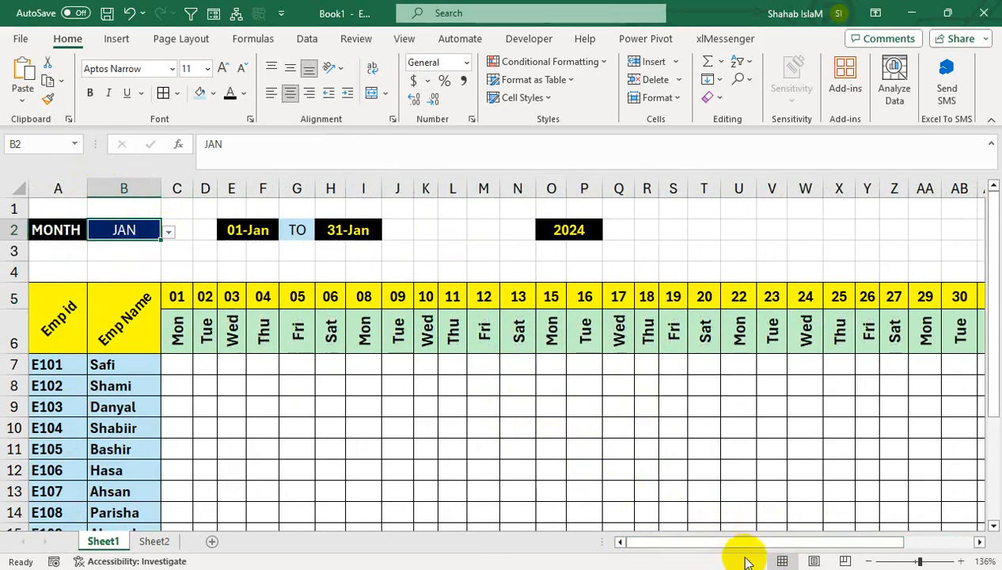
left_click_drag(734, 539, 793, 535)
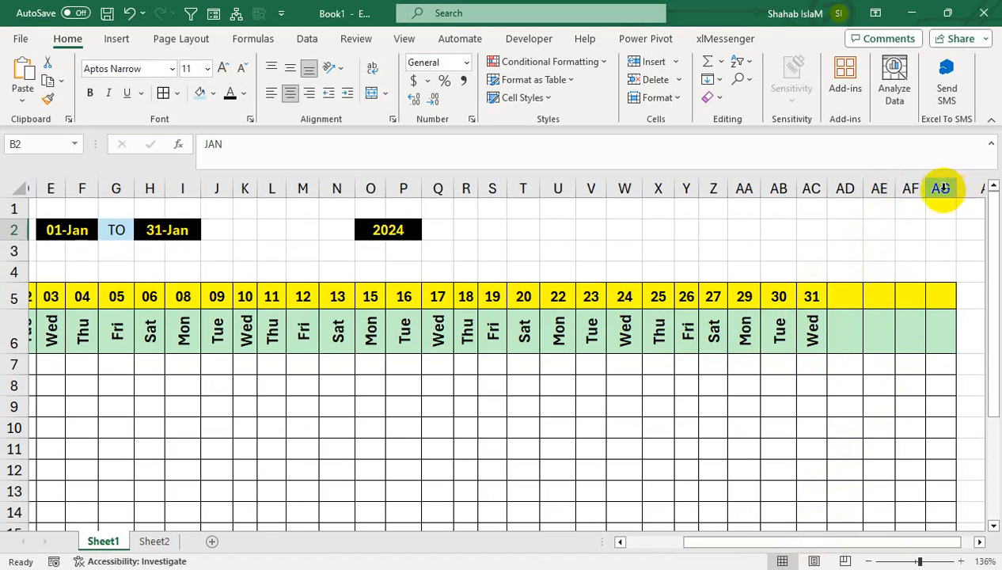
Clear All from the surplus columns AF:AG, then check the AC6 and E2 formulas
left_click_drag(911, 188, 978, 193)
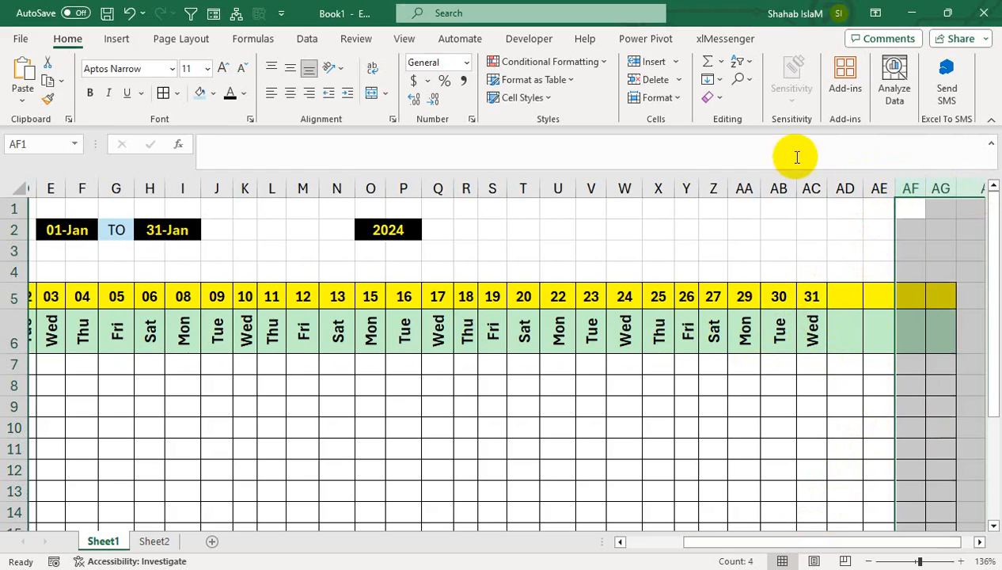
left_click(713, 97)
left_click(736, 120)
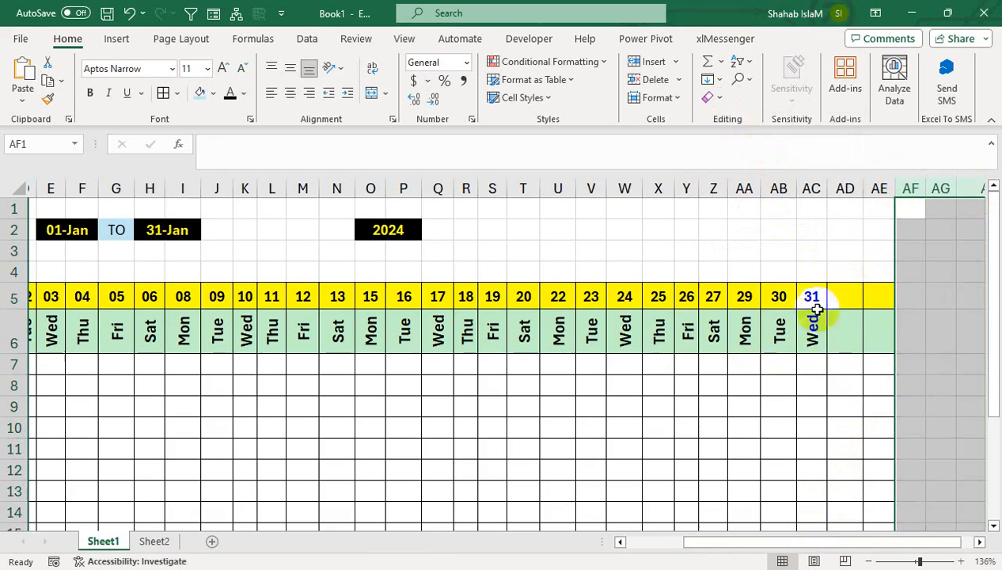
left_click(814, 332)
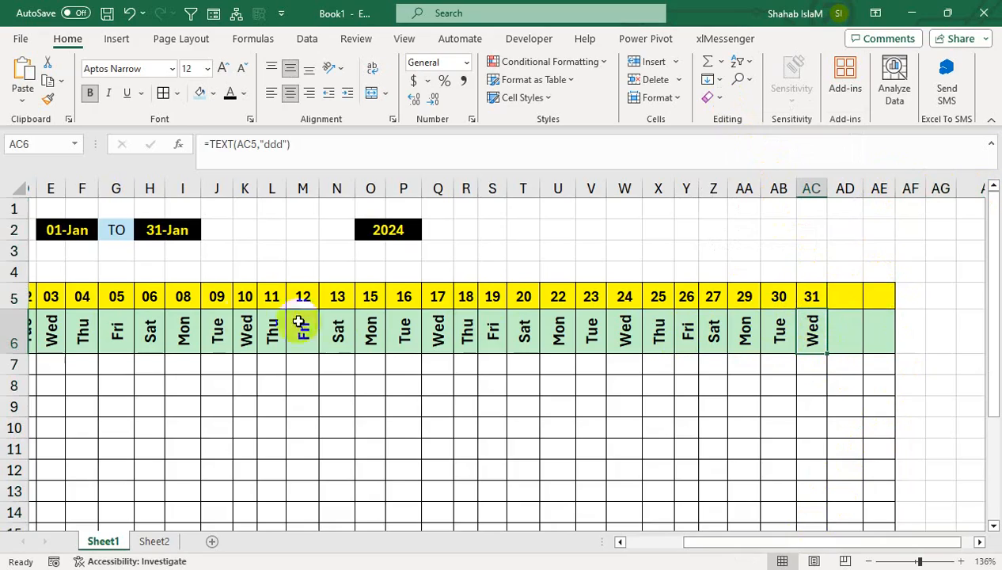
left_click(68, 230)
left_click_drag(56, 243, 5, 251)
left_click(270, 442)
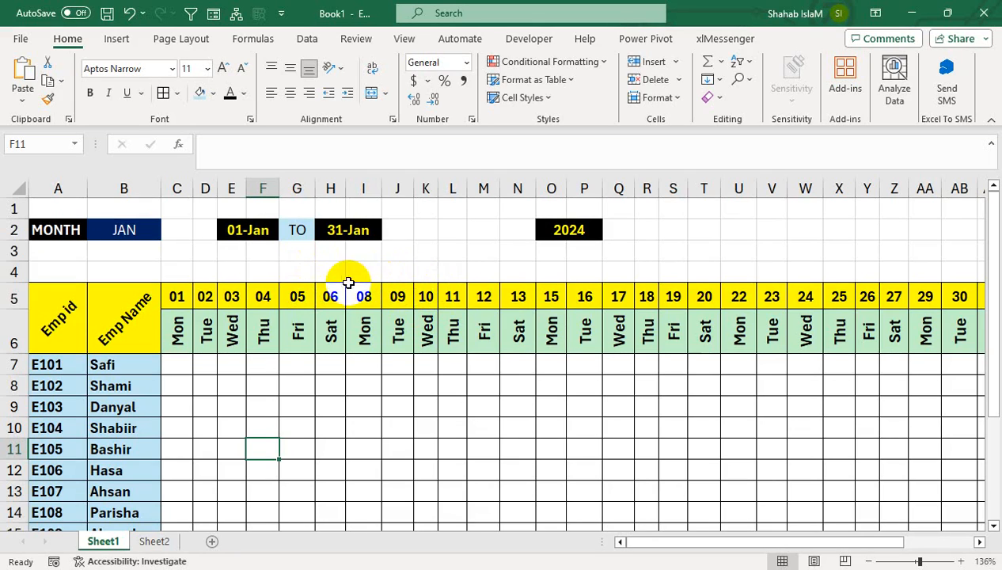
Widen column A and enter the label WEEKOF in A3
left_click(460, 232)
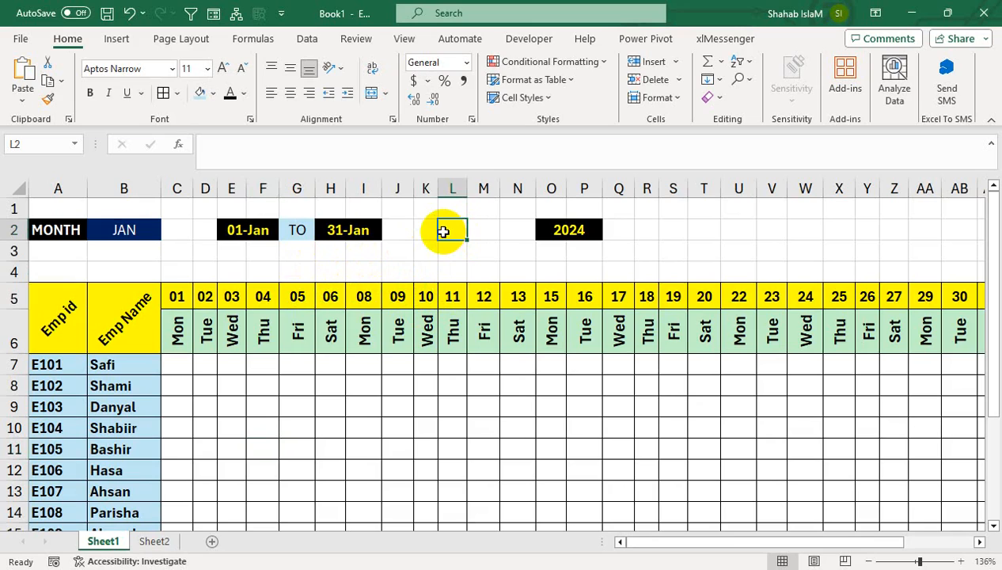
left_click_drag(428, 234, 482, 232)
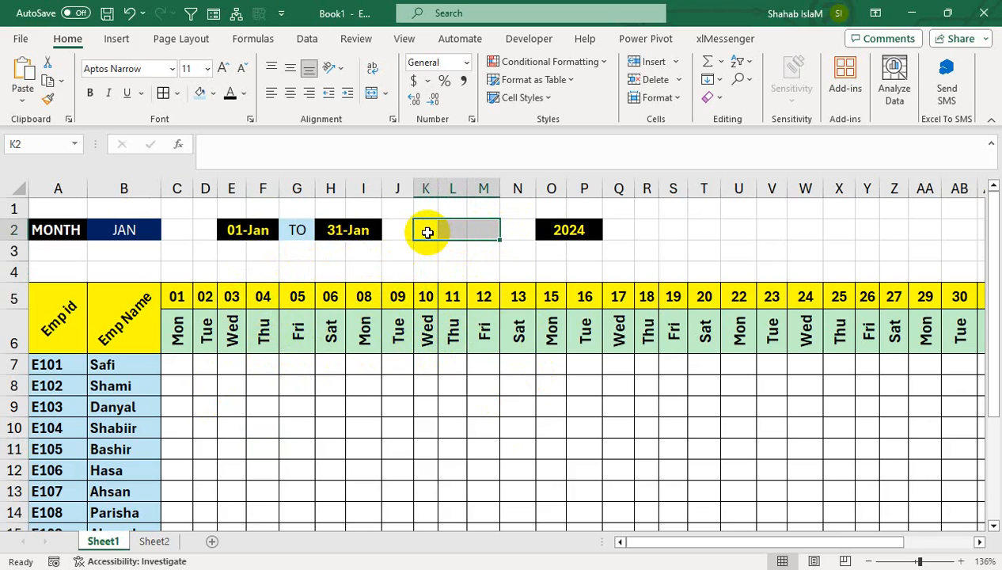
left_click_drag(87, 188, 97, 188)
left_click(88, 248)
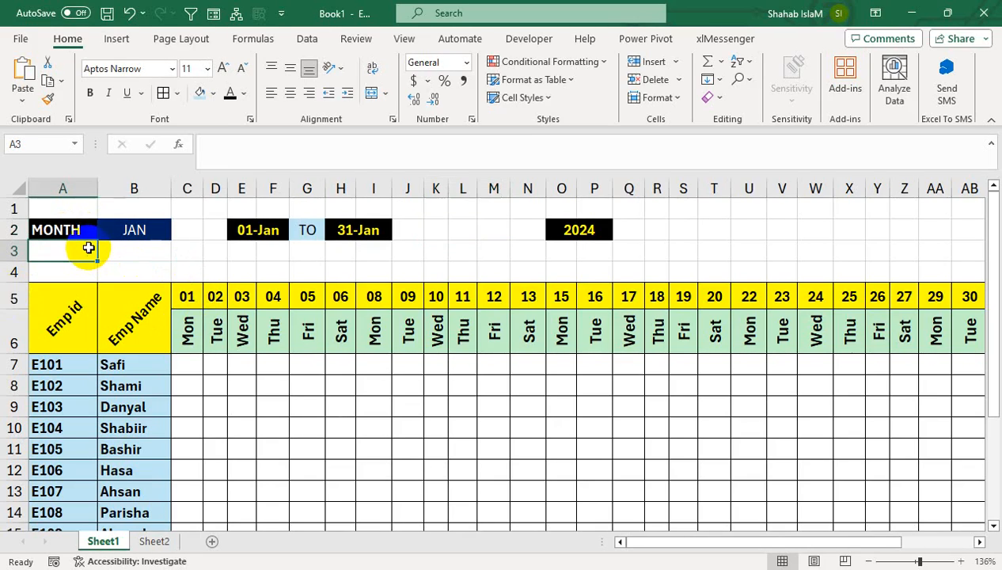
type("w")
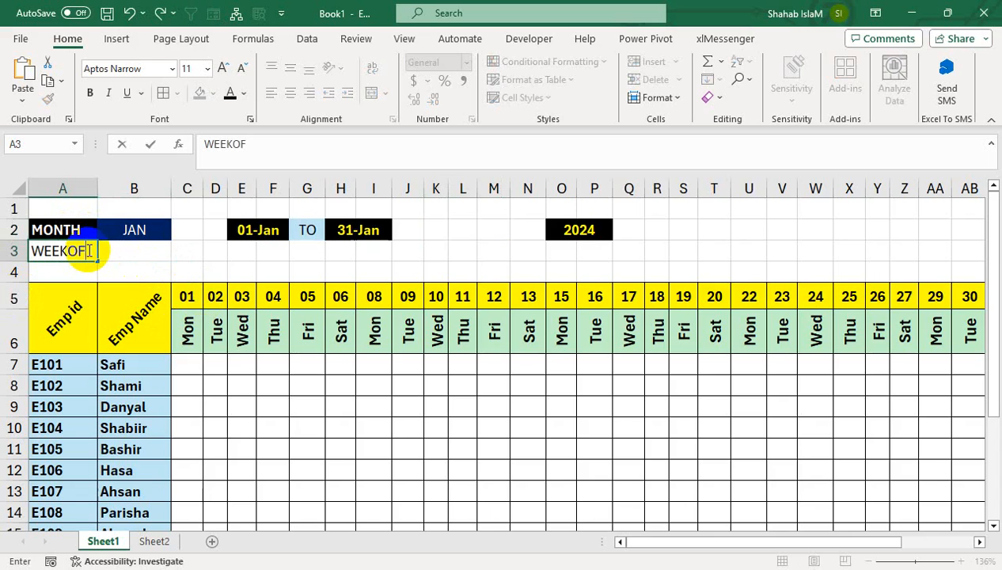
key("Return")
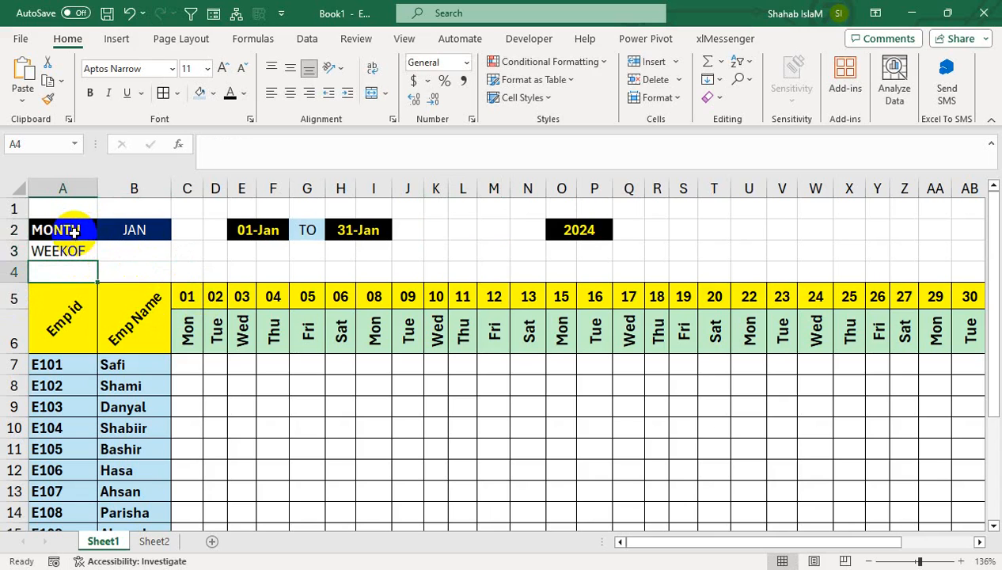
Copy A2's MONTH label formatting onto A3 and give B3 a black font colour
left_click(74, 232)
left_click(47, 98)
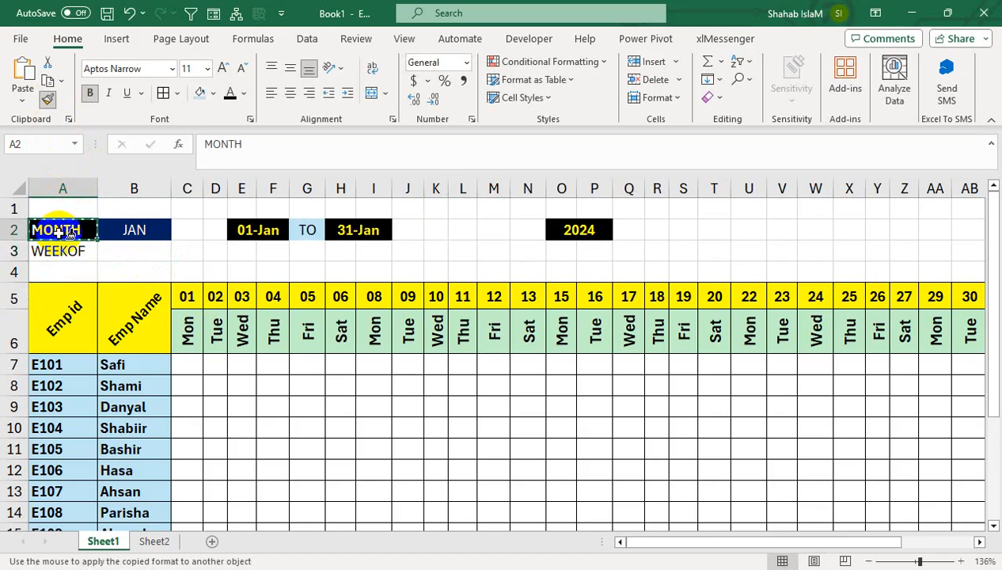
left_click(67, 250)
left_click(141, 248)
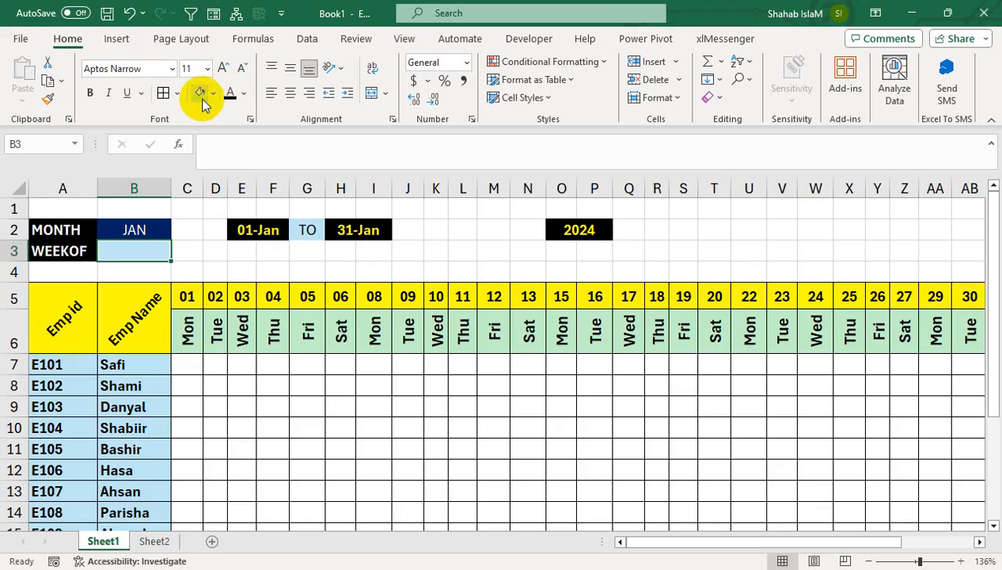
left_click(246, 101)
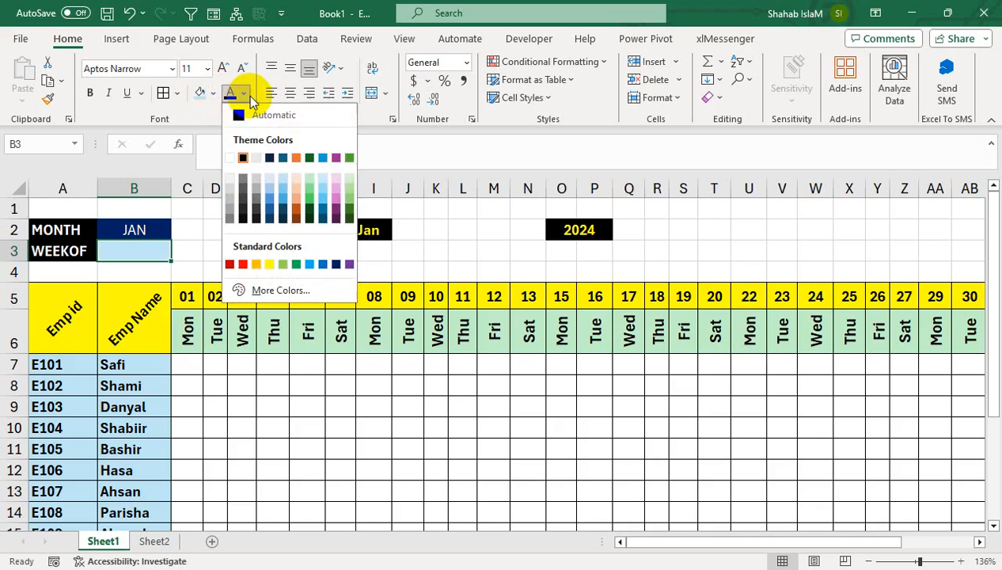
left_click(245, 160)
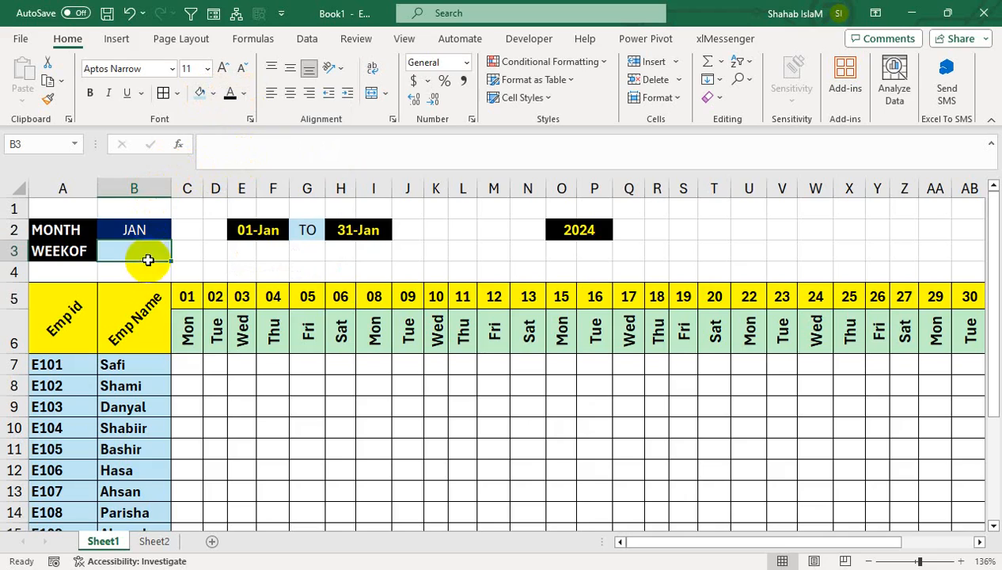
left_click(306, 38)
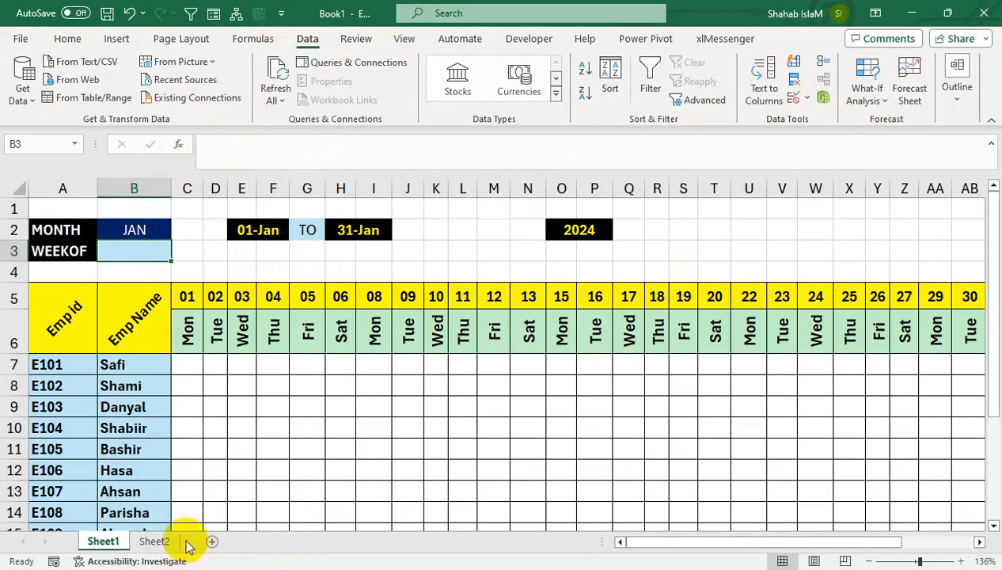
On Sheet2, enter MON and move it to H4 to start the weekday list
left_click(159, 542)
left_click(383, 233)
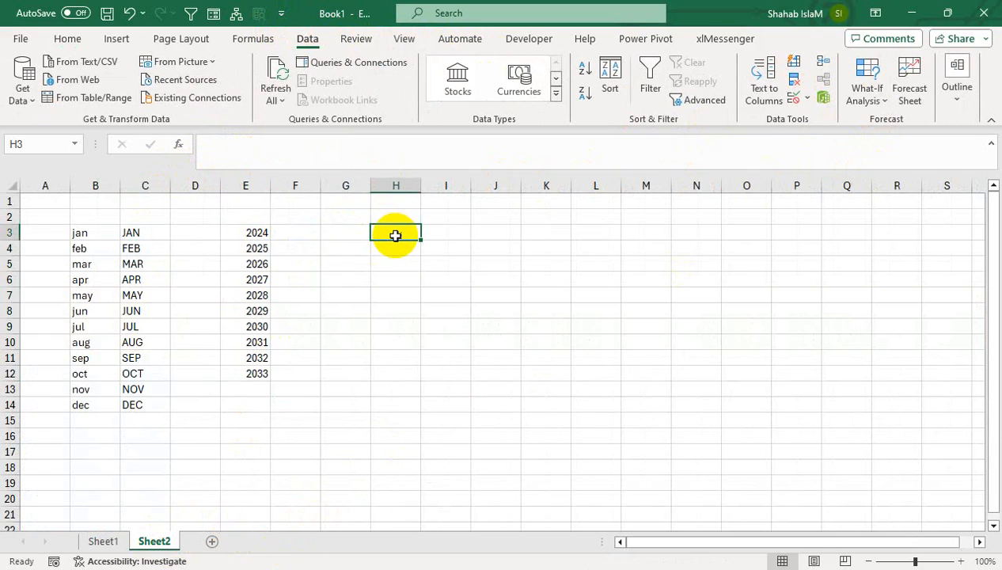
type("MON")
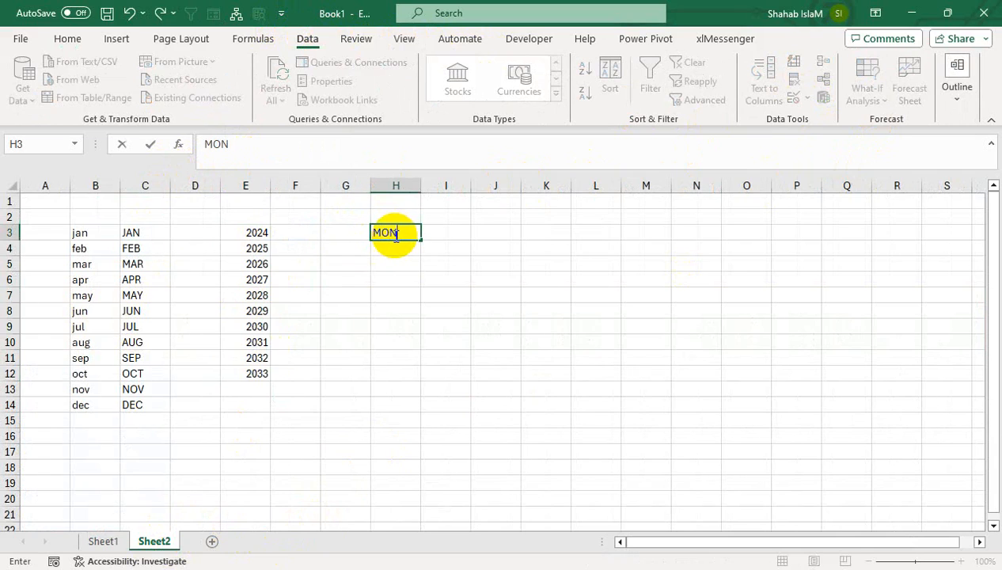
key("Return")
left_click(395, 236)
left_click_drag(422, 238, 393, 326)
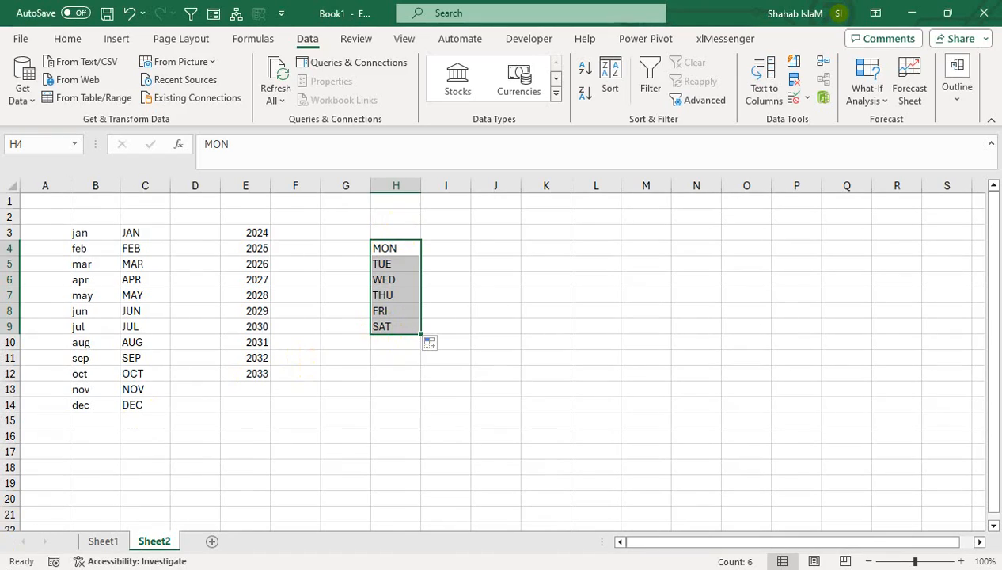
Restrict B3 to a list whose source is the Sheet2 weekday names in H4:H9
left_click(102, 542)
left_click(805, 97)
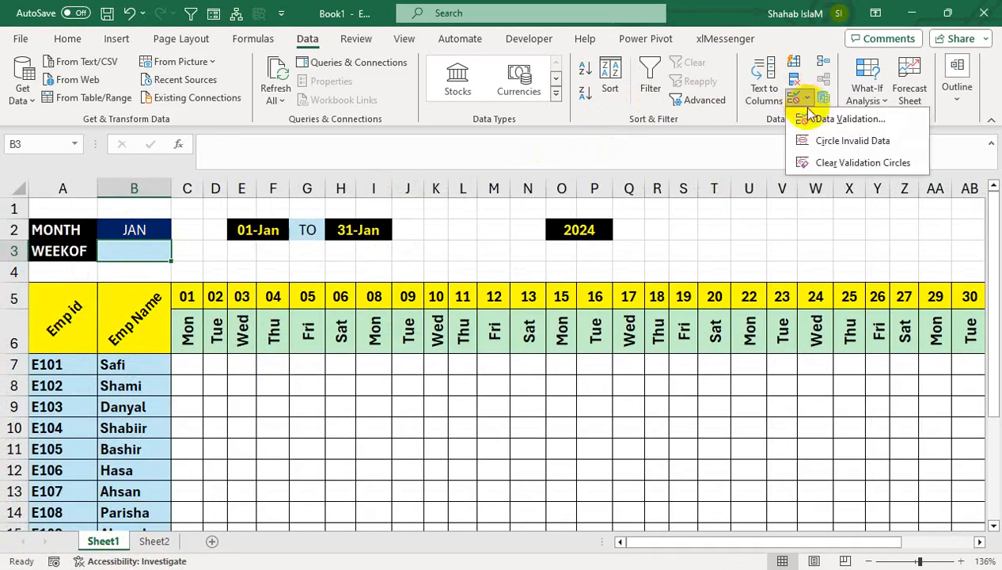
left_click(820, 182)
left_click(685, 271)
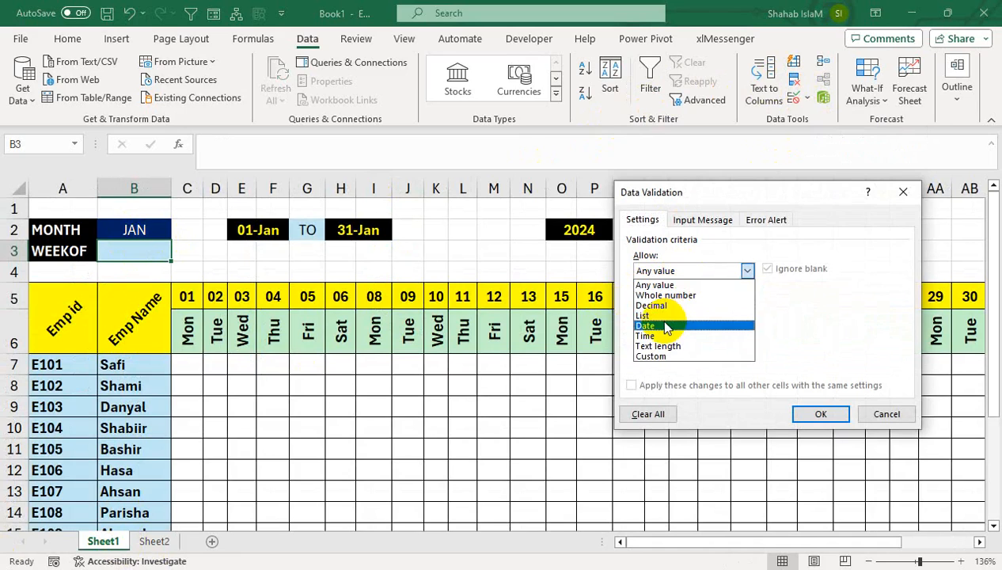
left_click(665, 316)
left_click(656, 339)
left_click(136, 250)
left_click(154, 543)
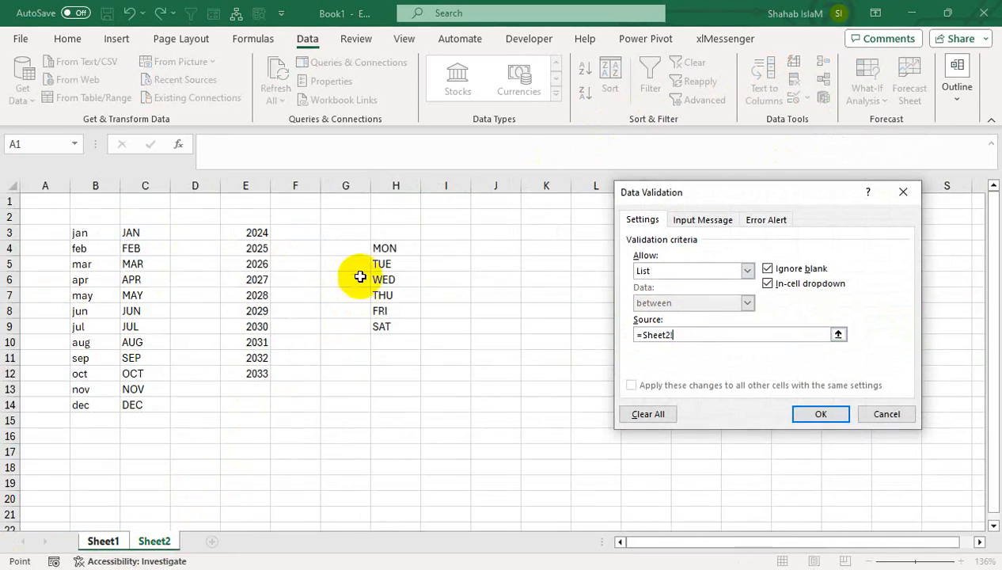
left_click_drag(385, 249, 385, 326)
left_click(796, 411)
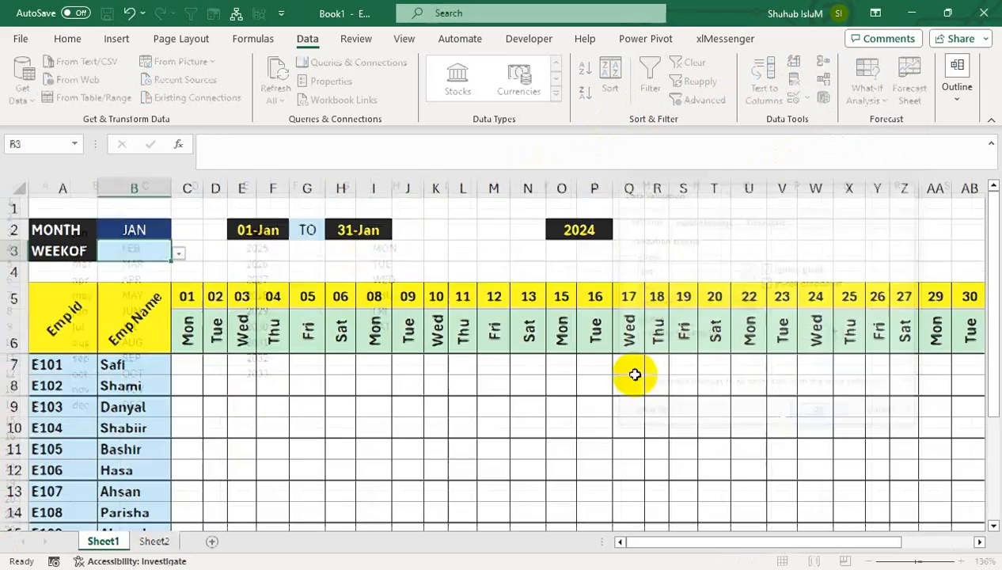
Choose MON from B3's dropdown and centre it in the cell
left_click(178, 253)
left_click(141, 267)
left_click(68, 39)
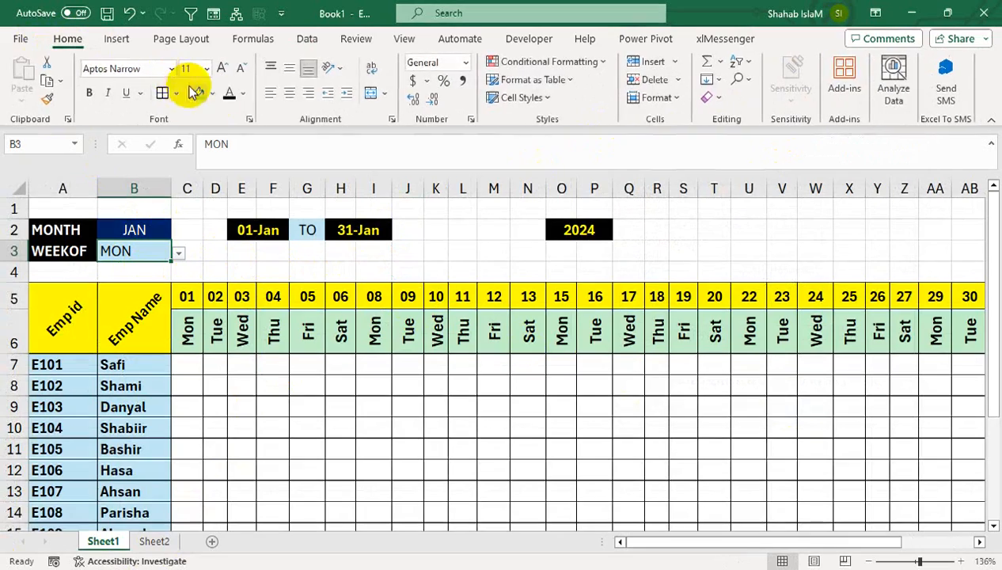
left_click(292, 93)
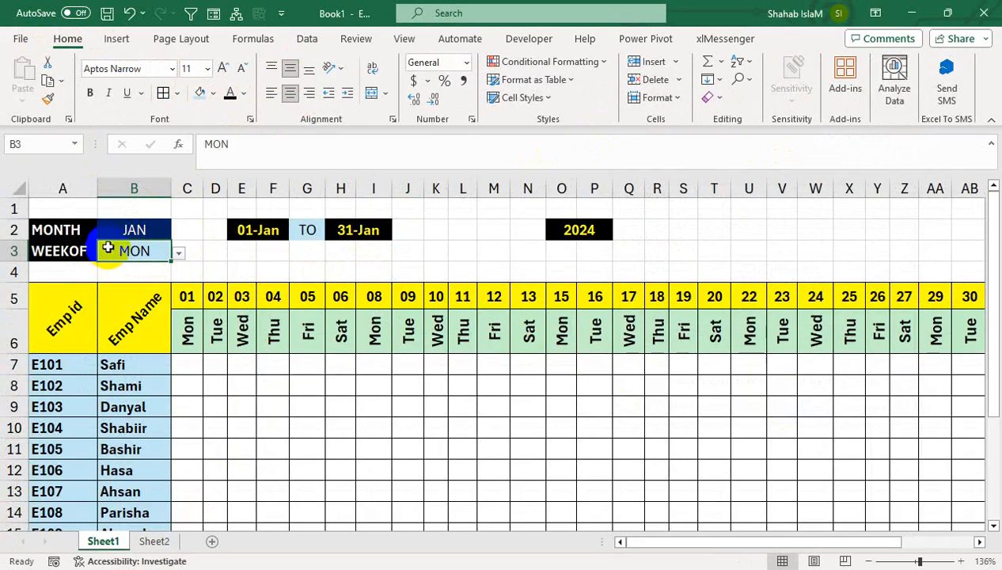
left_click(184, 296)
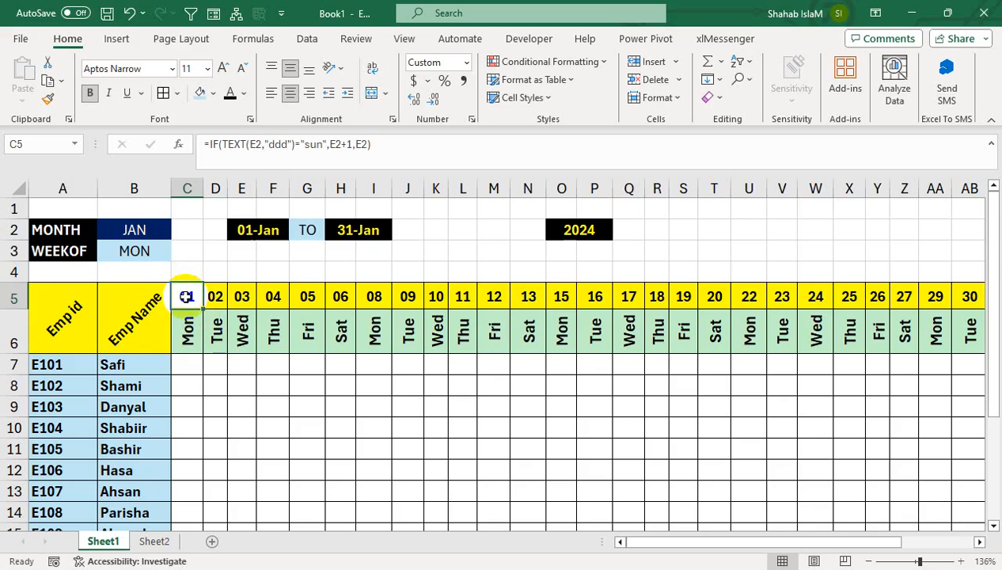
Replace "sun" in C5's formula with a B3 reference so January starts at 02 Tue
left_click(324, 144)
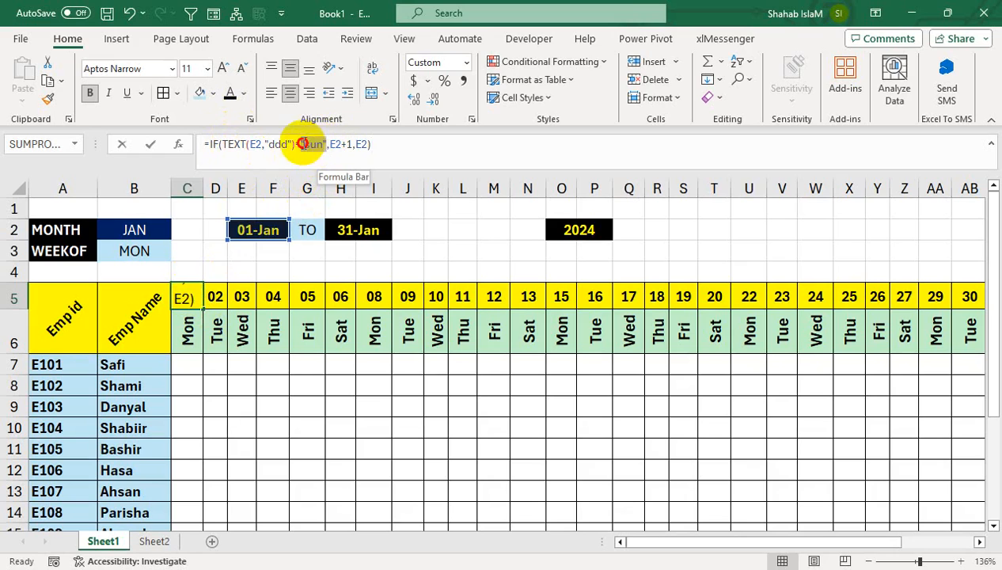
left_click_drag(303, 144, 301, 145)
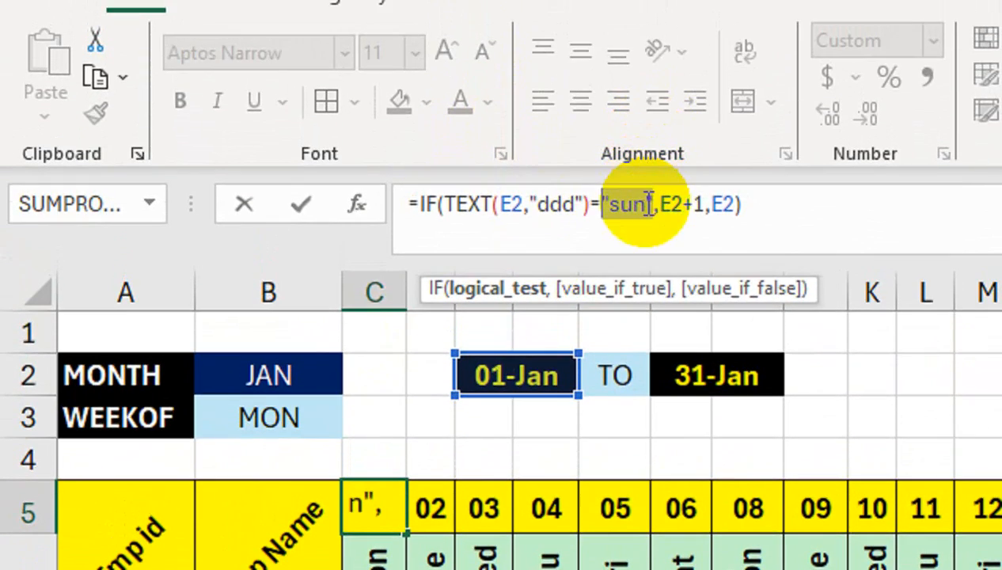
left_click(283, 410)
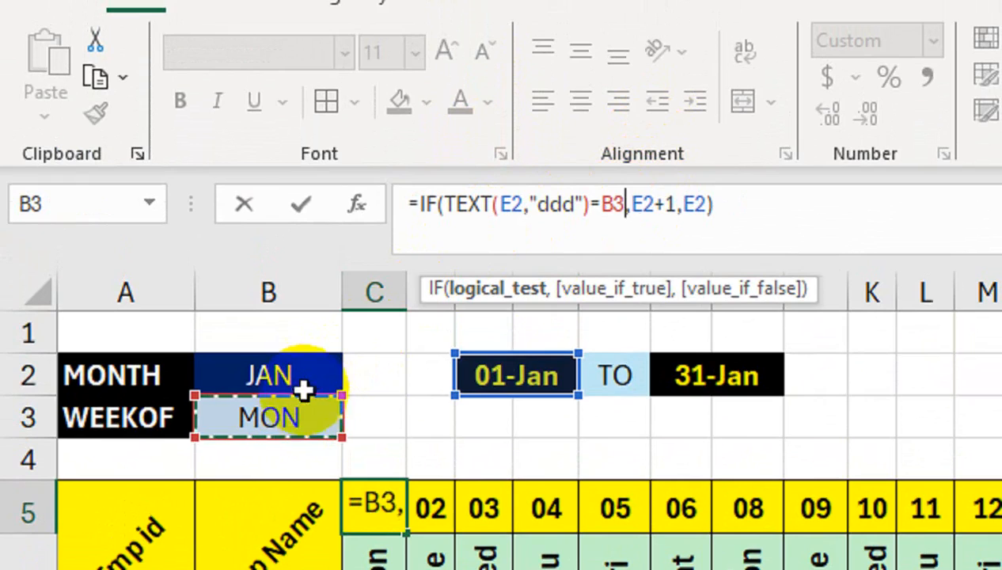
key("Return")
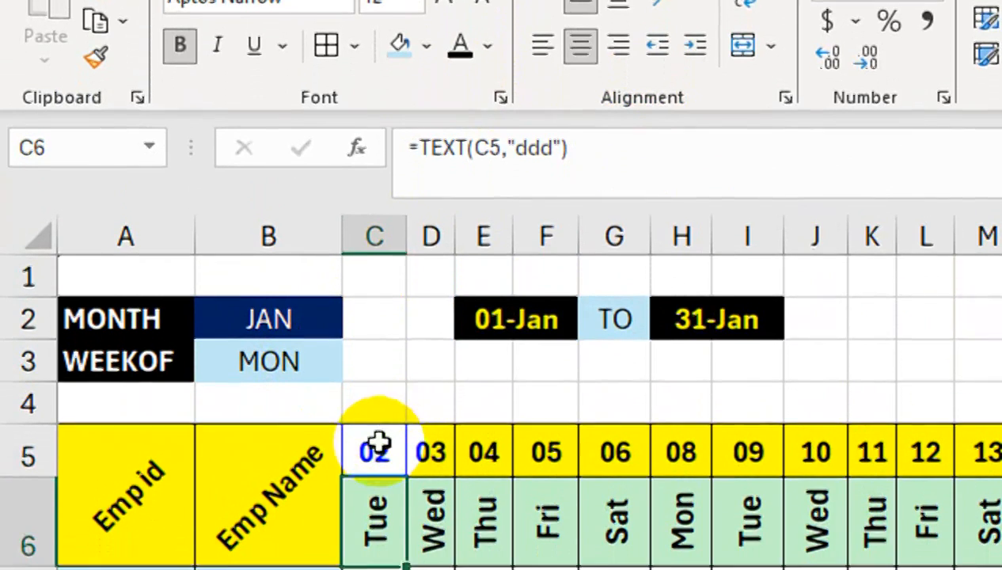
left_click(379, 443)
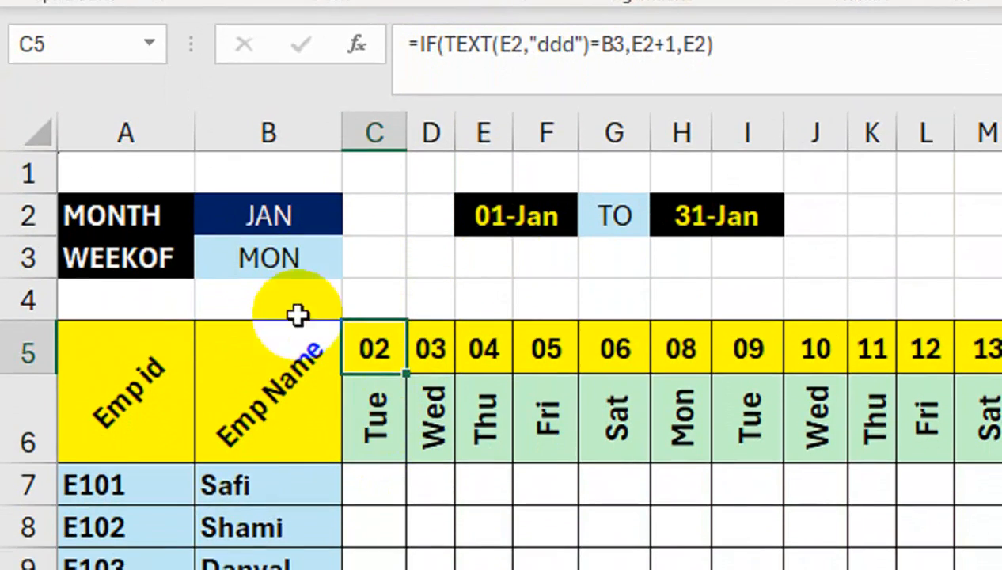
left_click(305, 337)
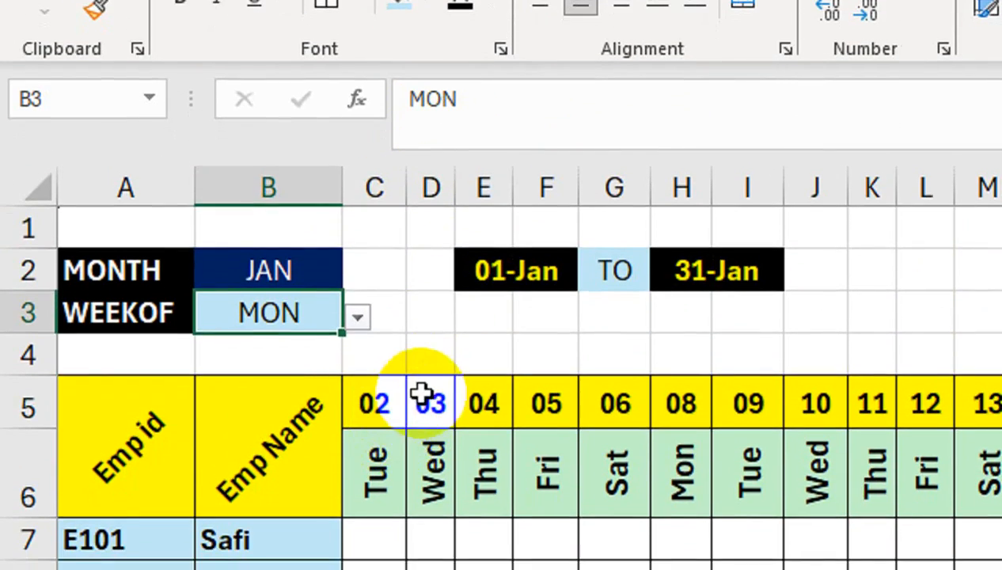
Replace both "sun" strings in D5's formula with references to B3
left_click(422, 437)
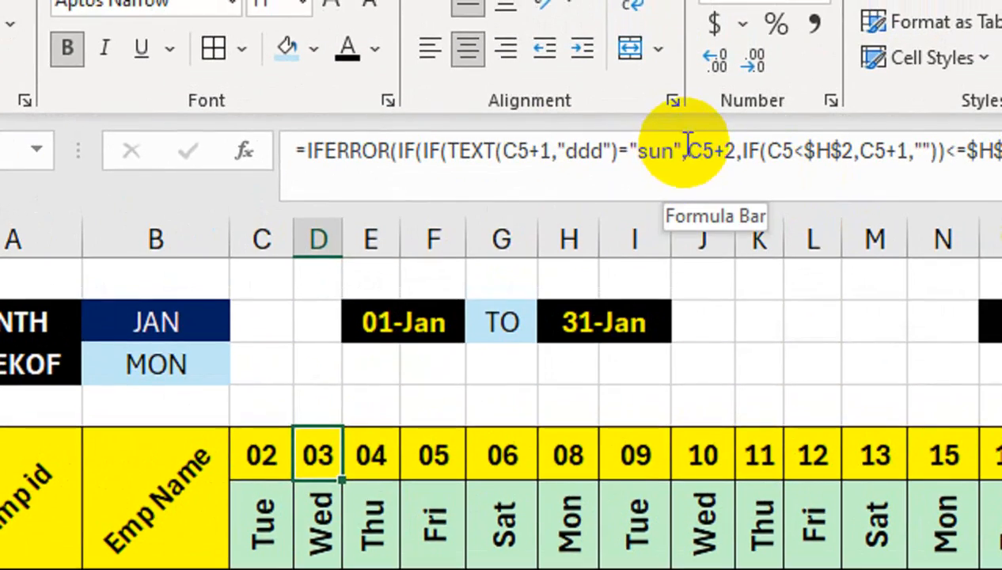
left_click(776, 105)
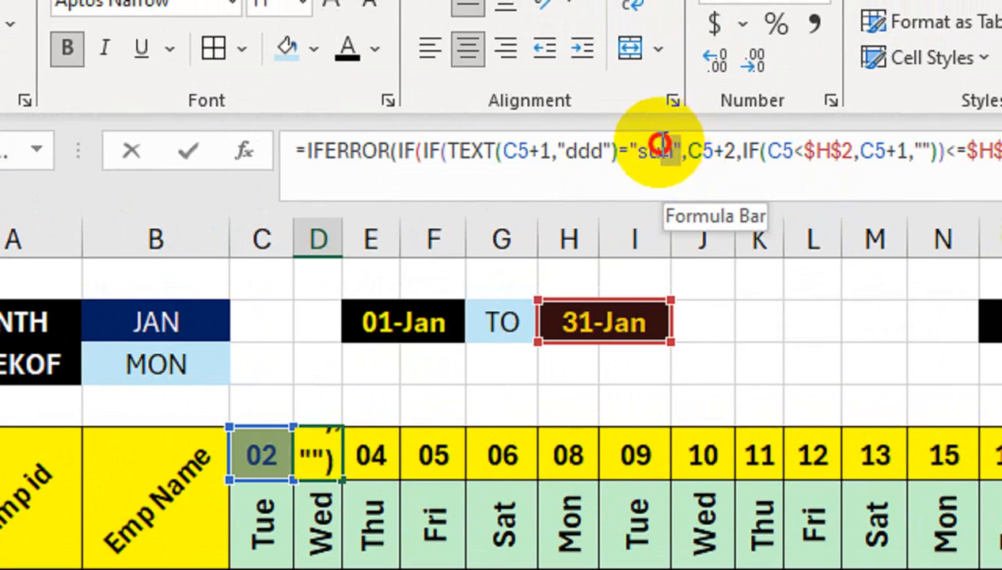
double_click(634, 142)
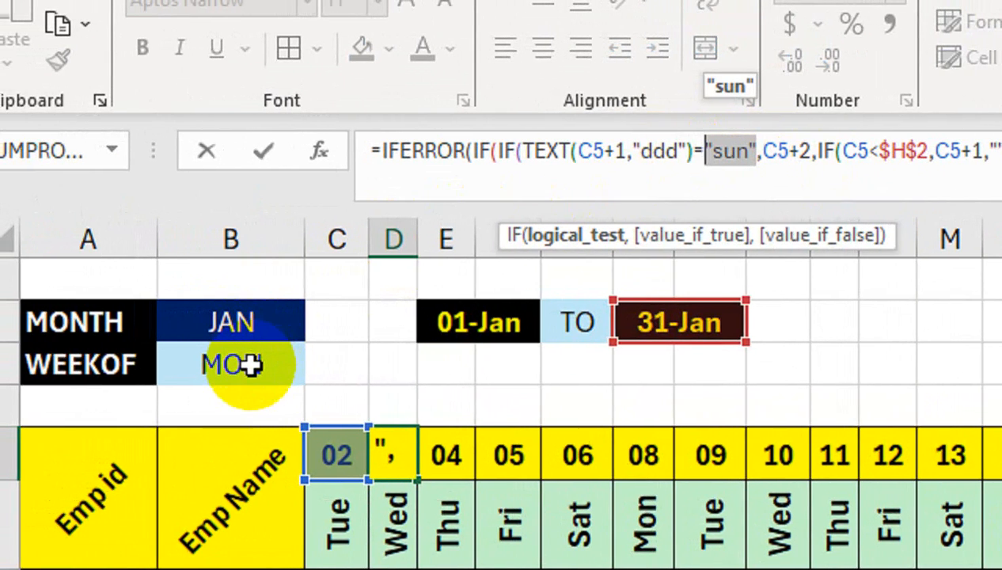
left_click(251, 364)
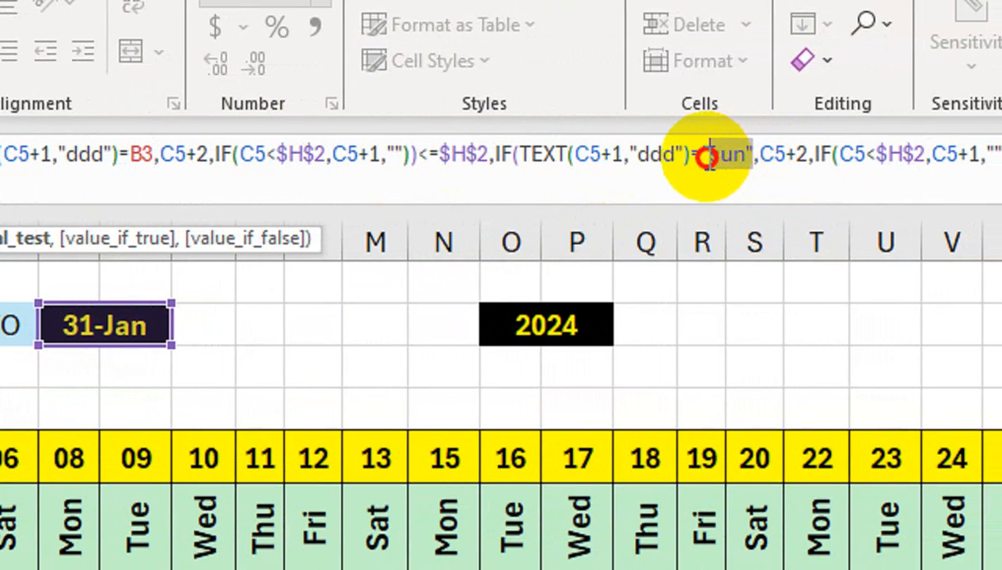
left_click_drag(708, 157, 702, 157)
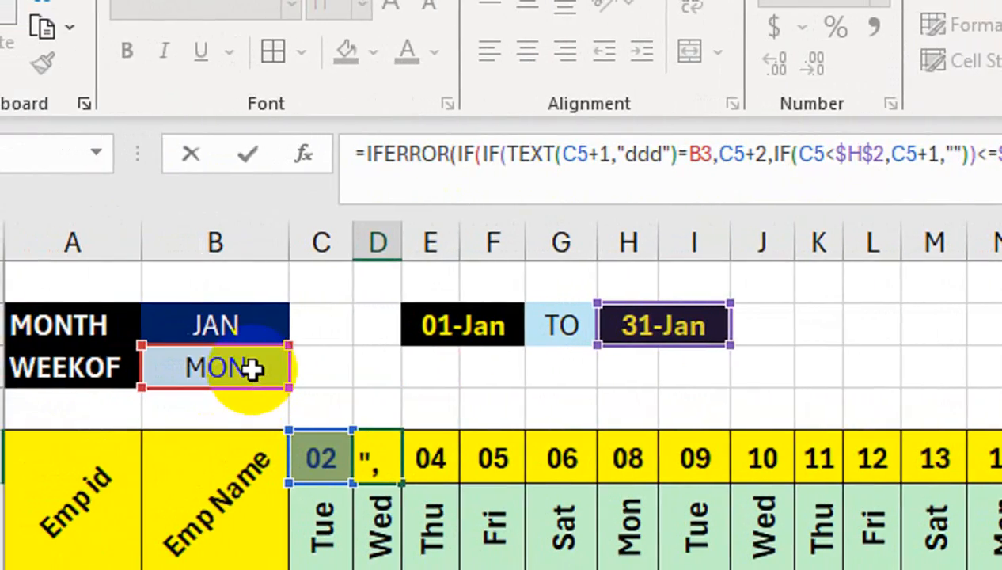
left_click(251, 369)
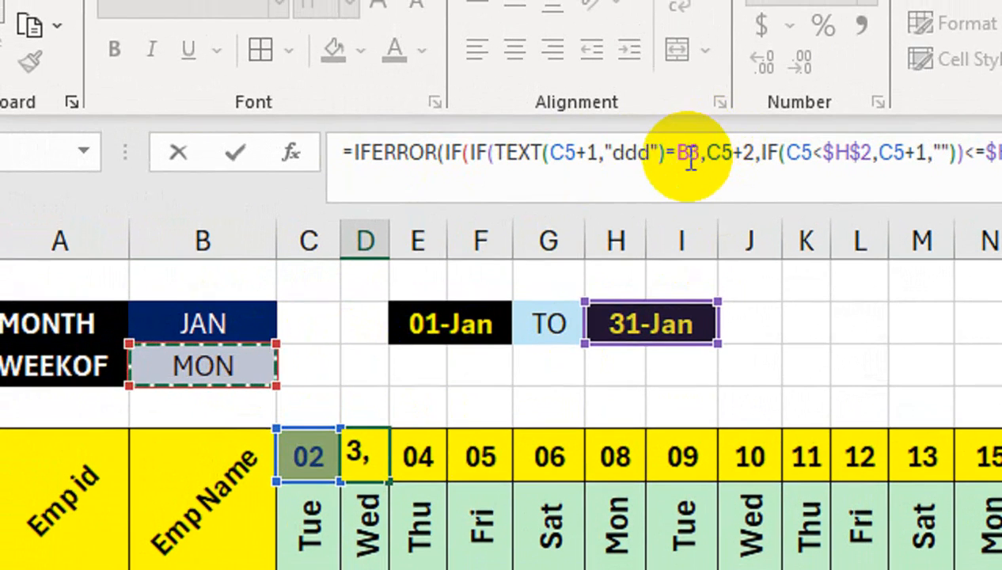
Make both B3 references in D5 absolute ($B$3) and commit the formula
left_click(689, 139)
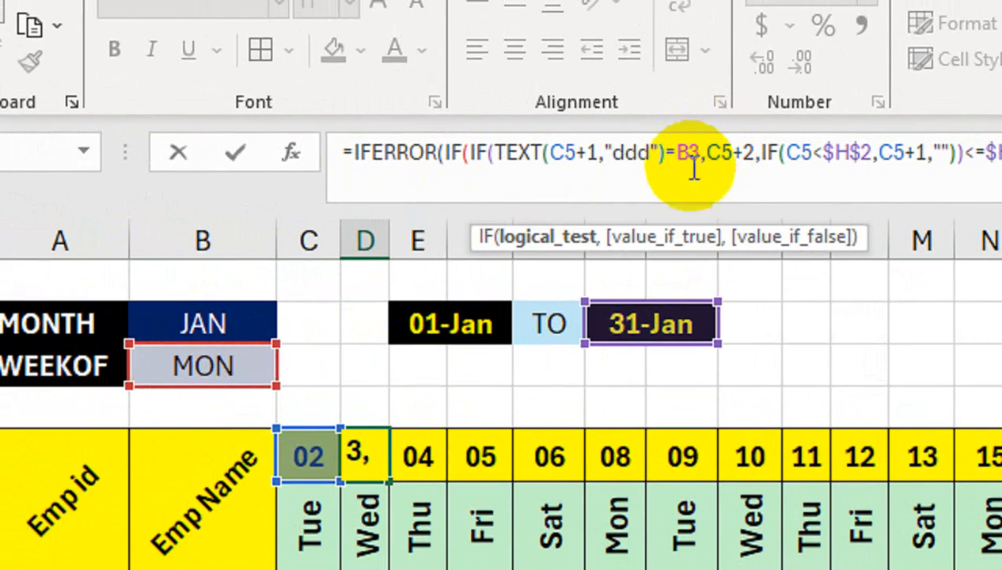
key("F4")
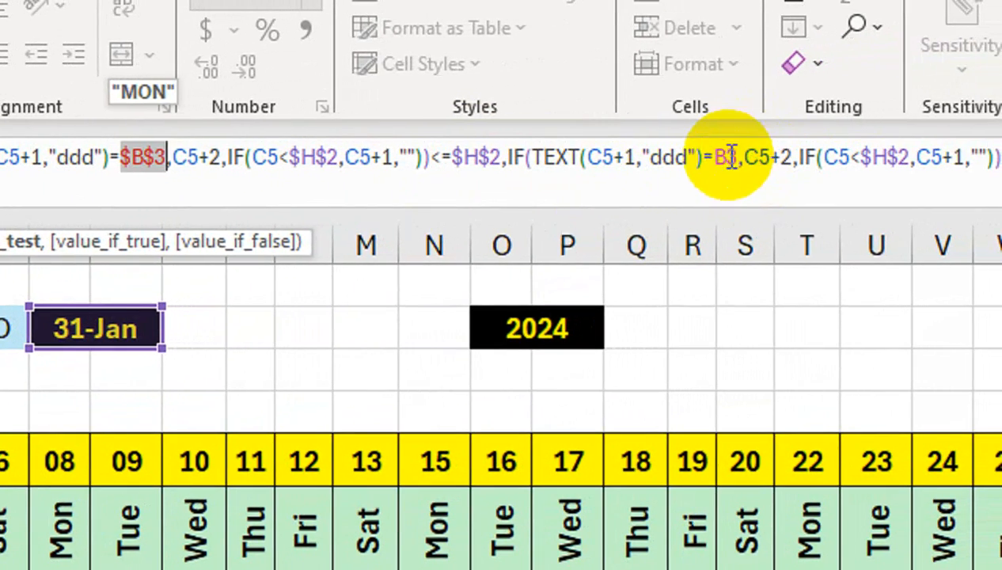
left_click(729, 157)
key("F4")
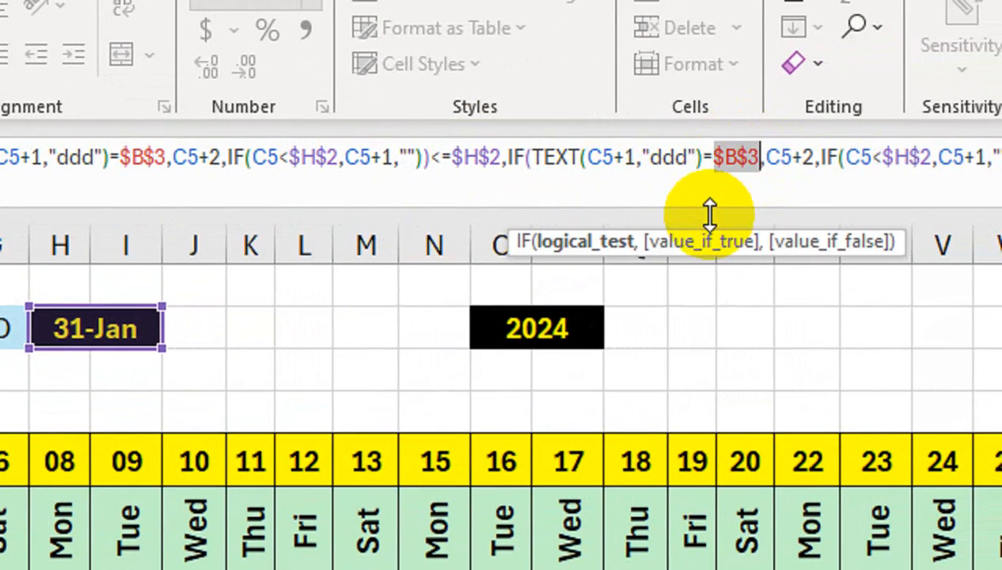
key("F4")
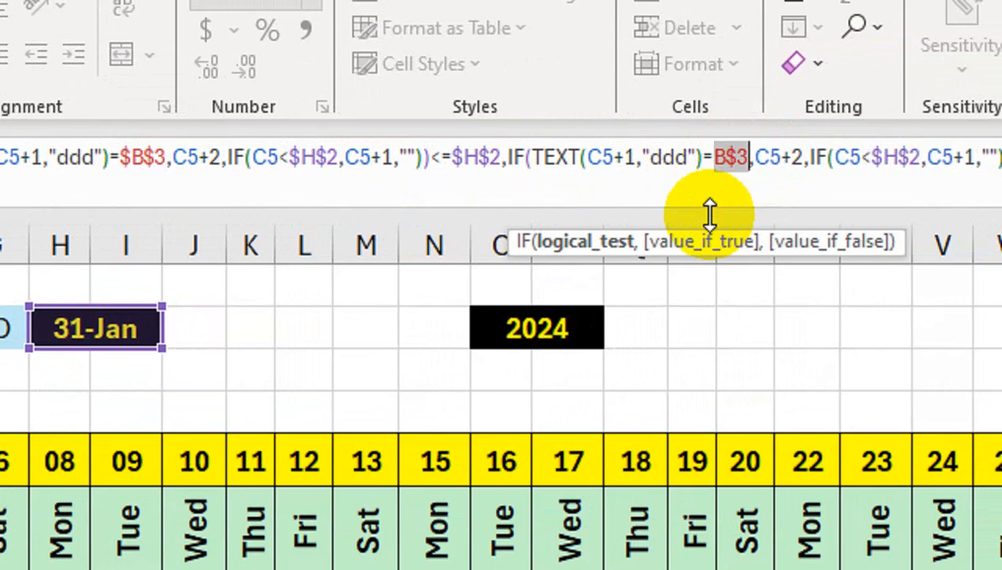
key("F4")
key("F4")
key("F4")
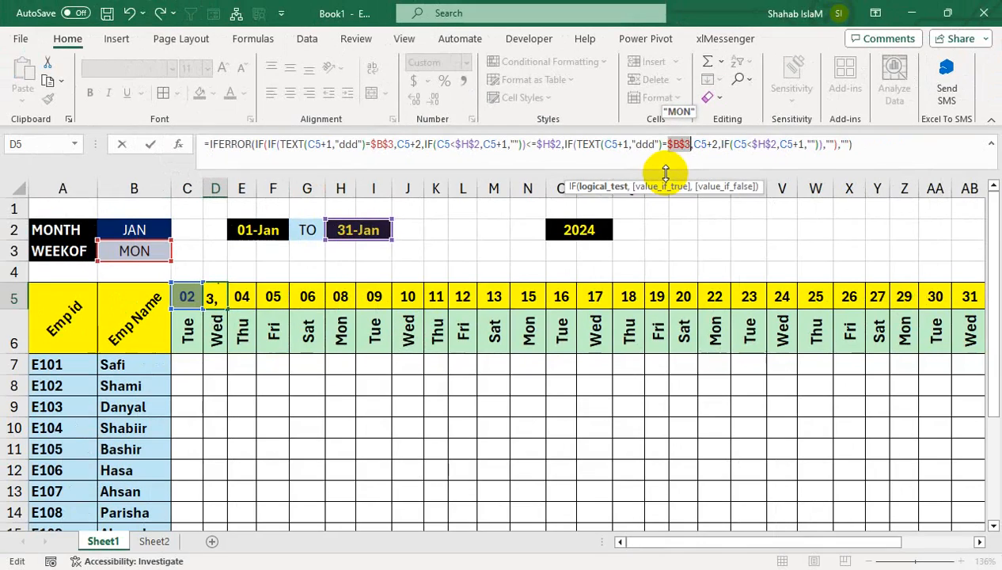
key("Return")
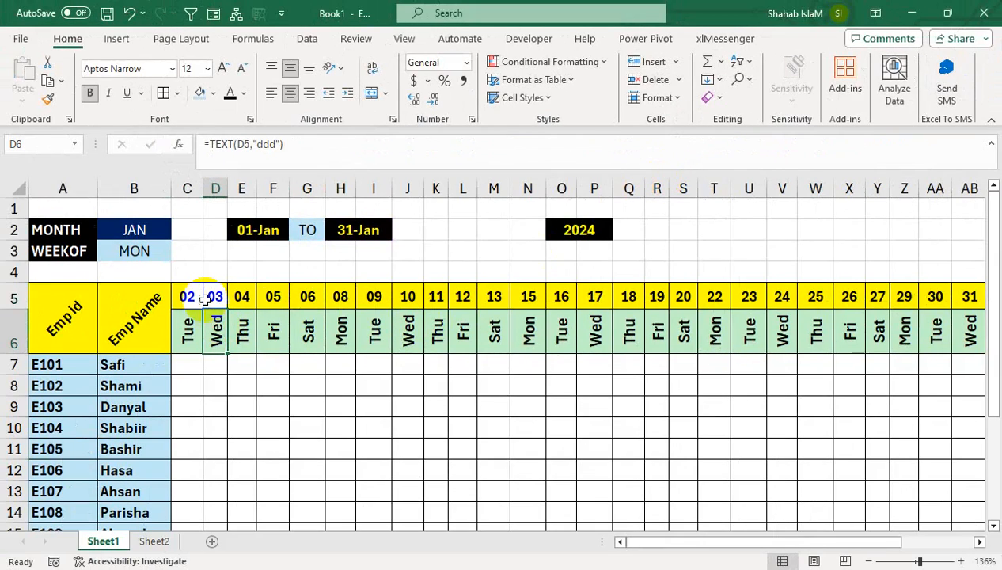
left_click(211, 298)
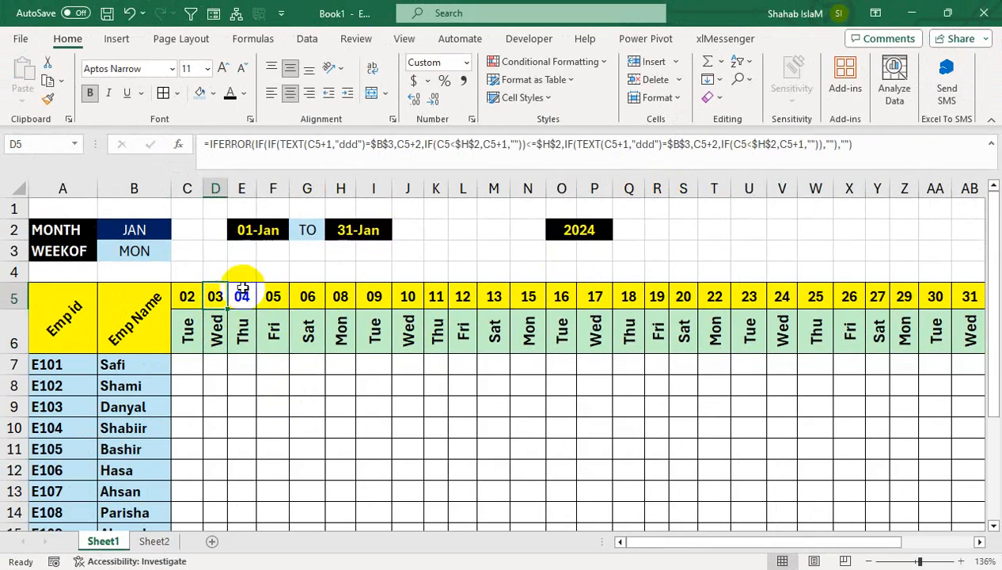
Fill the D5 date formula across the row 5 date headers
left_click_drag(228, 314, 932, 308)
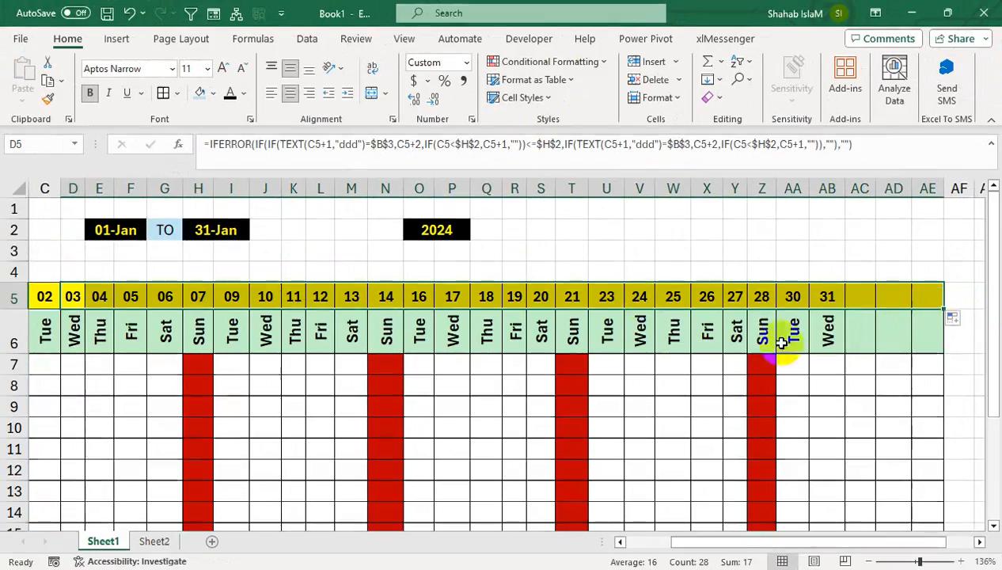
left_click_drag(772, 543, 650, 542)
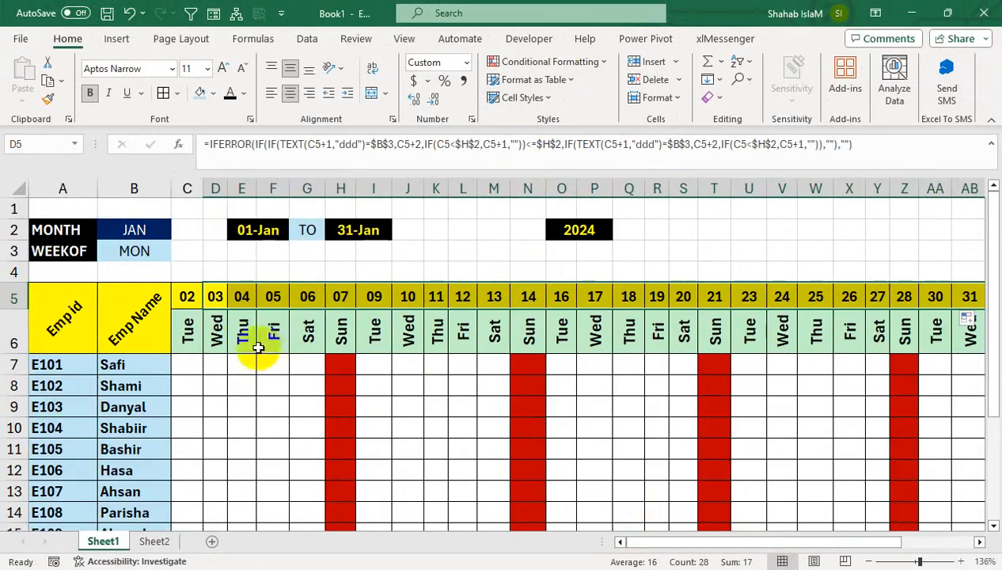
left_click_drag(187, 368, 933, 494)
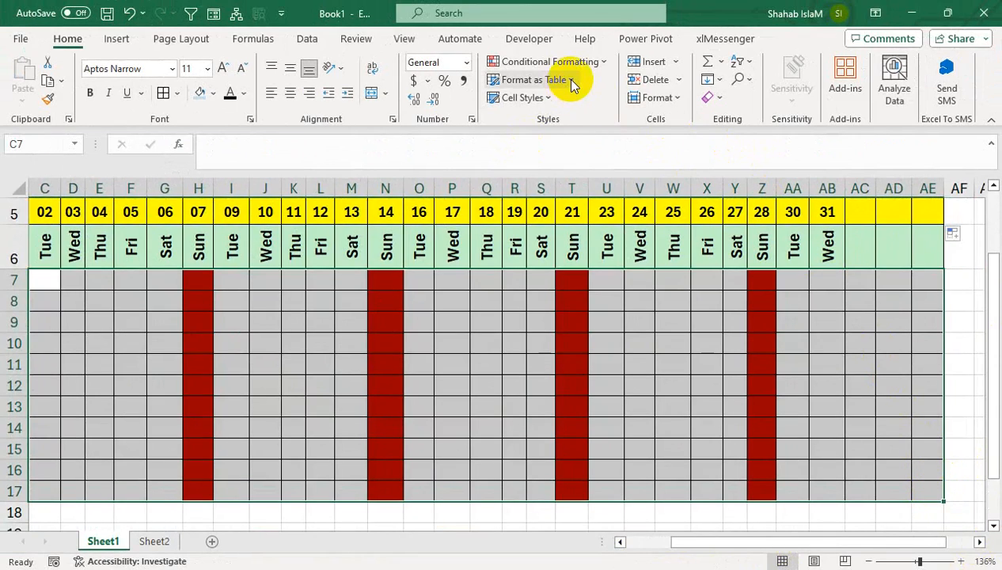
Delete the Sunday highlighting rule in Conditional Formatting's Manage Rules
left_click(604, 62)
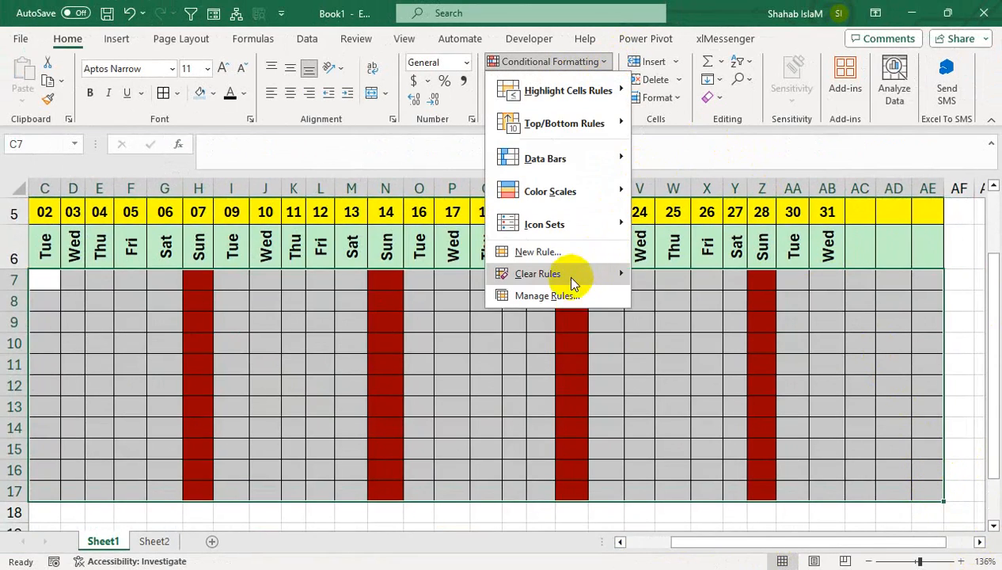
mouse_move(570, 278)
left_click(564, 294)
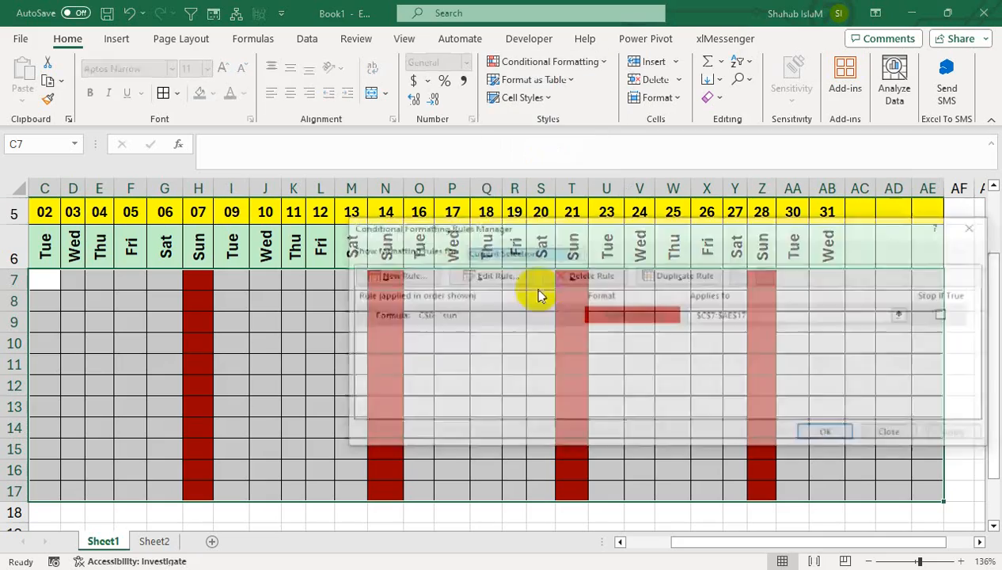
left_click(426, 316)
left_click(564, 283)
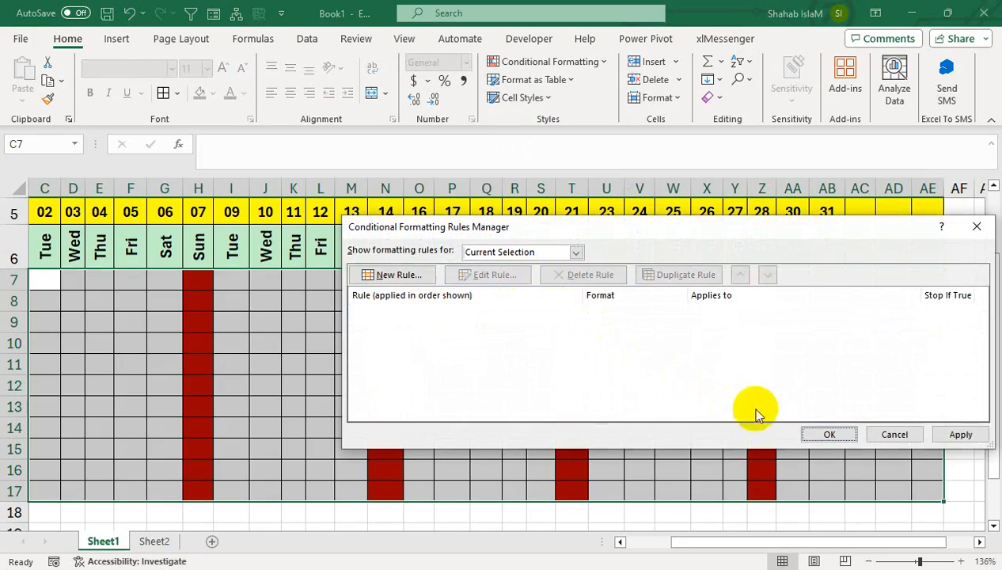
left_click(847, 437)
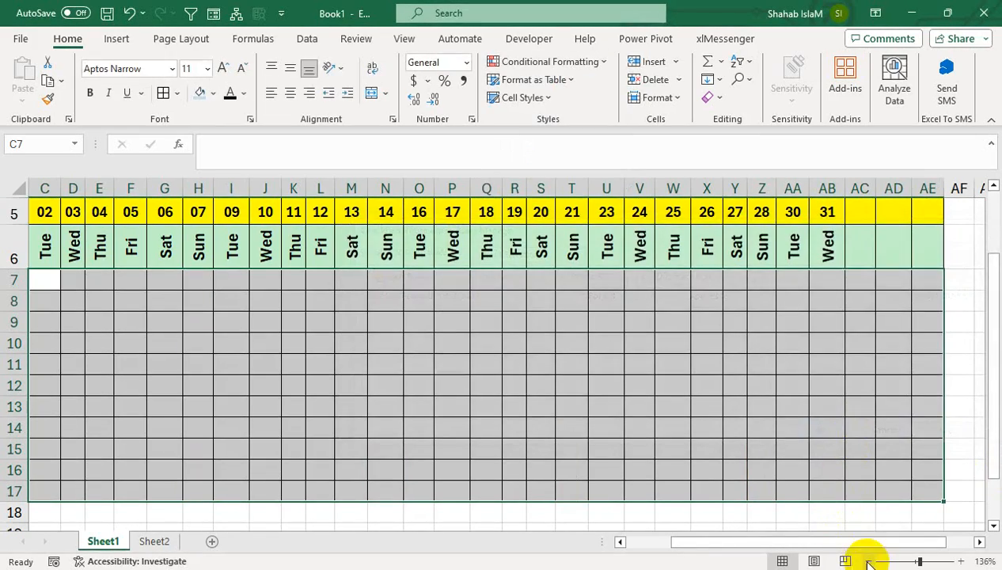
left_click_drag(816, 543, 776, 543)
left_click_drag(462, 364, 380, 50)
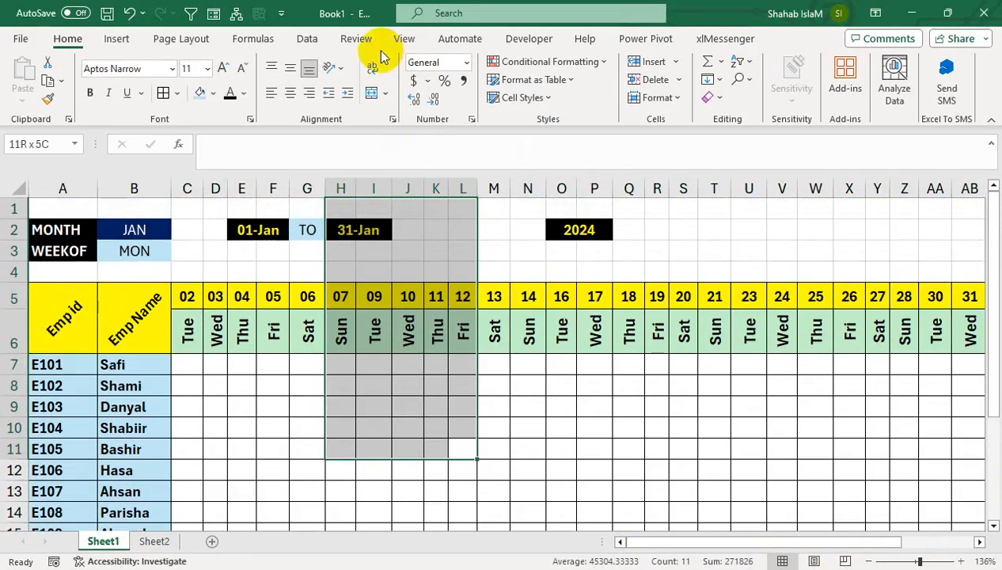
left_click(180, 252)
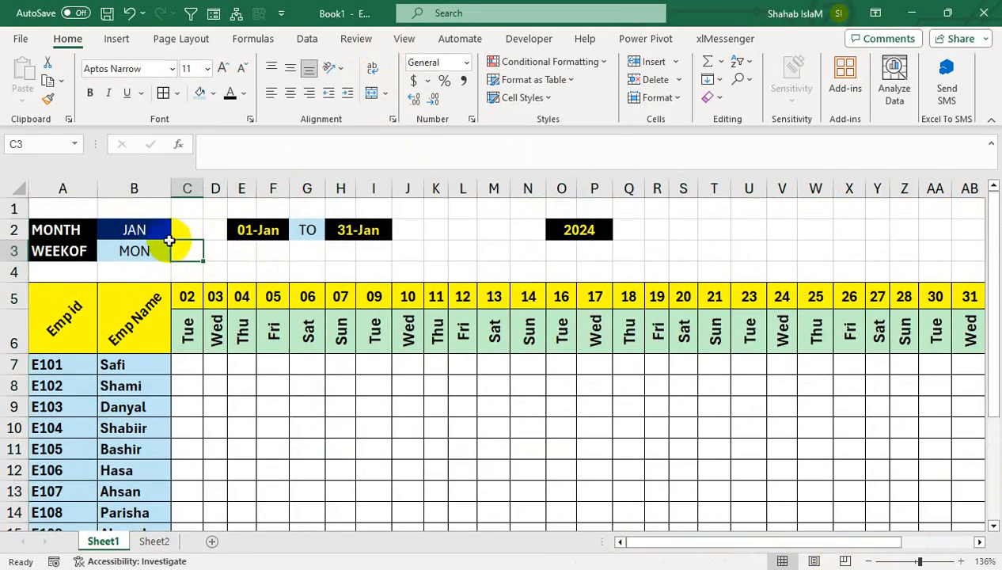
Fill SUN into Sheet2 cell H10 below SAT in the weekday list
left_click(156, 247)
left_click(179, 253)
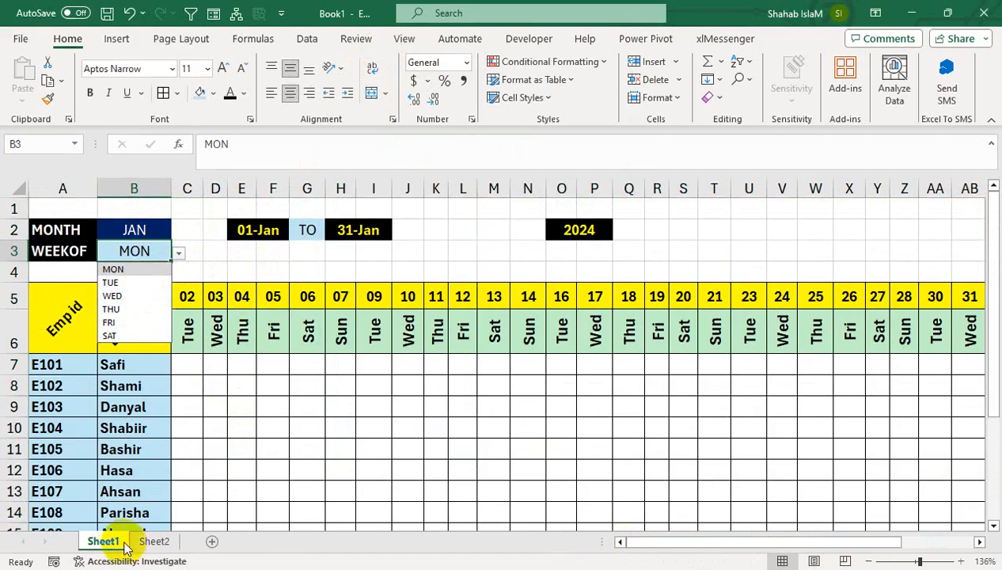
left_click(154, 541)
left_click(397, 327)
left_click_drag(421, 334, 430, 352)
Change B3's validation source to Sheet2!$H$4:$H$10 so it includes SUN
left_click(101, 540)
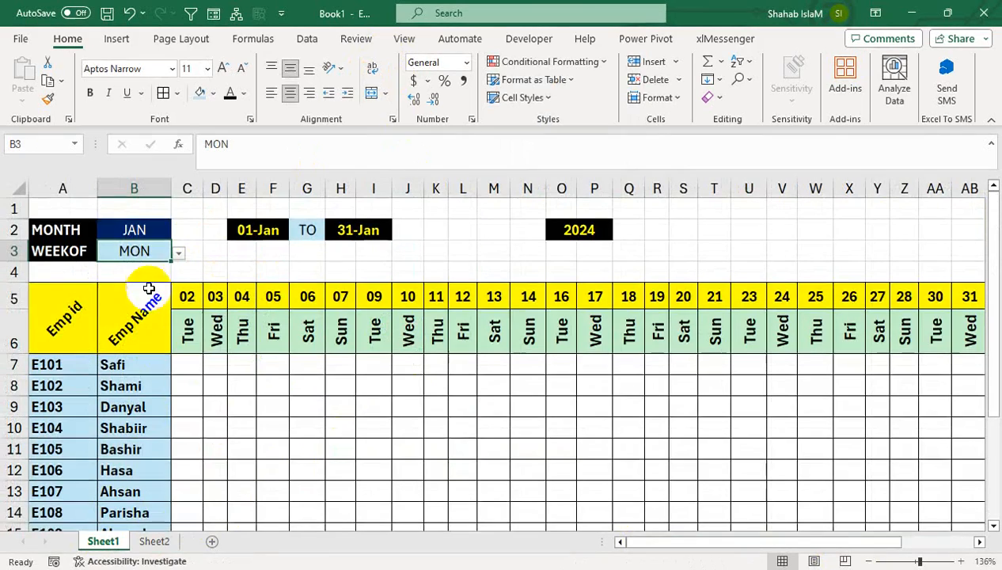
left_click(307, 40)
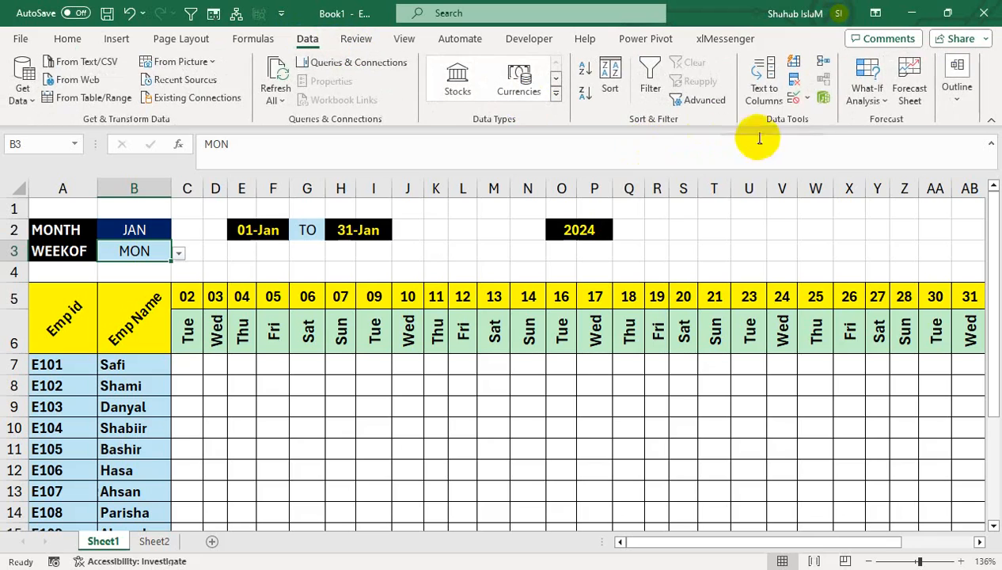
left_click(807, 98)
left_click(824, 117)
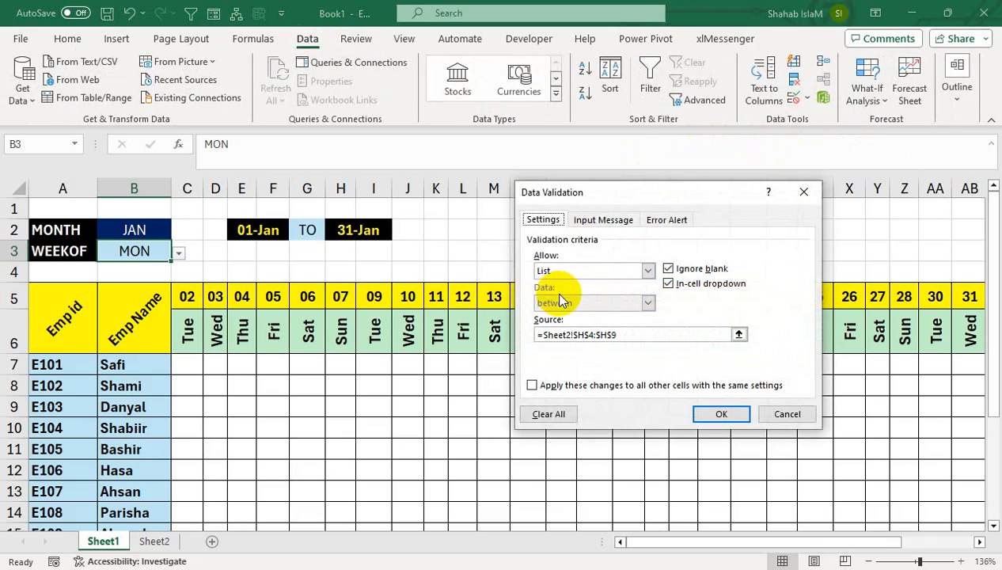
left_click(623, 336)
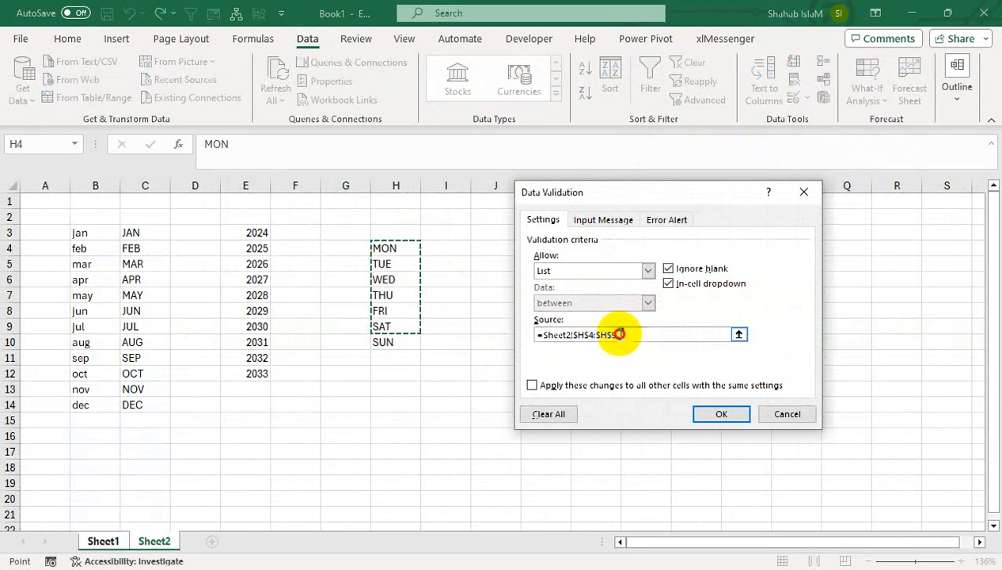
left_click_drag(383, 248, 394, 342)
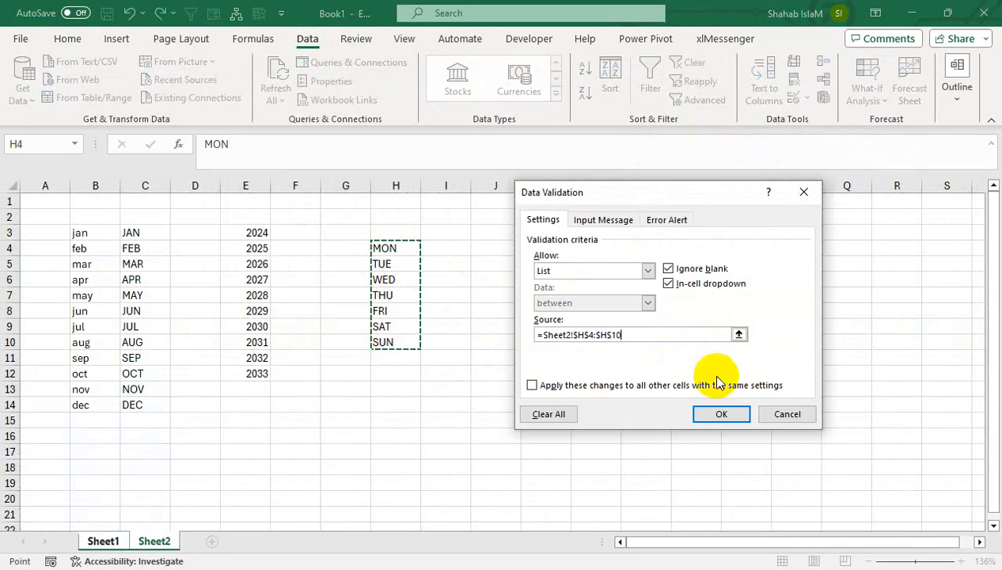
left_click(716, 415)
Test SUN in the WEEKOF dropdown, then set it back to MON
left_click(181, 254)
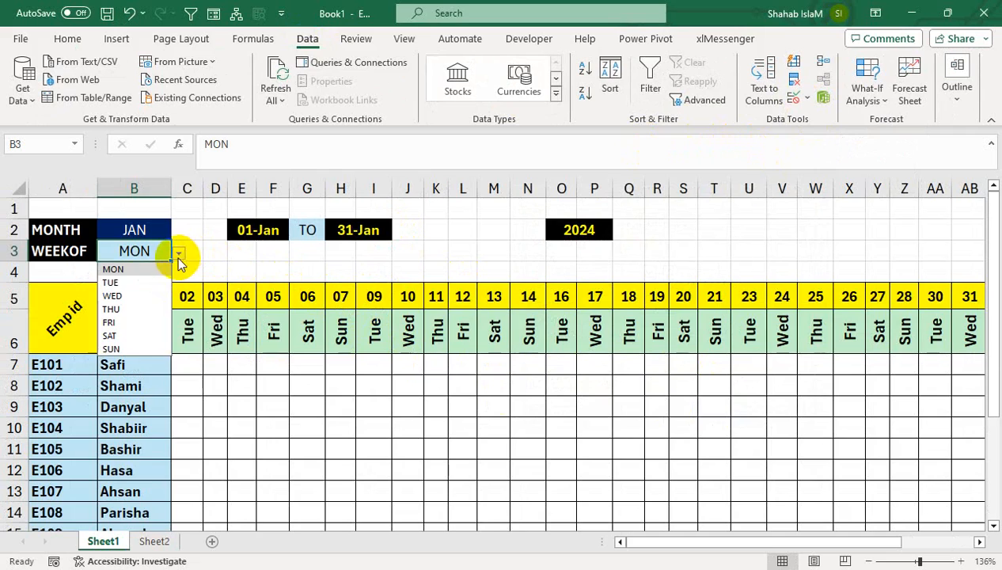
left_click(111, 350)
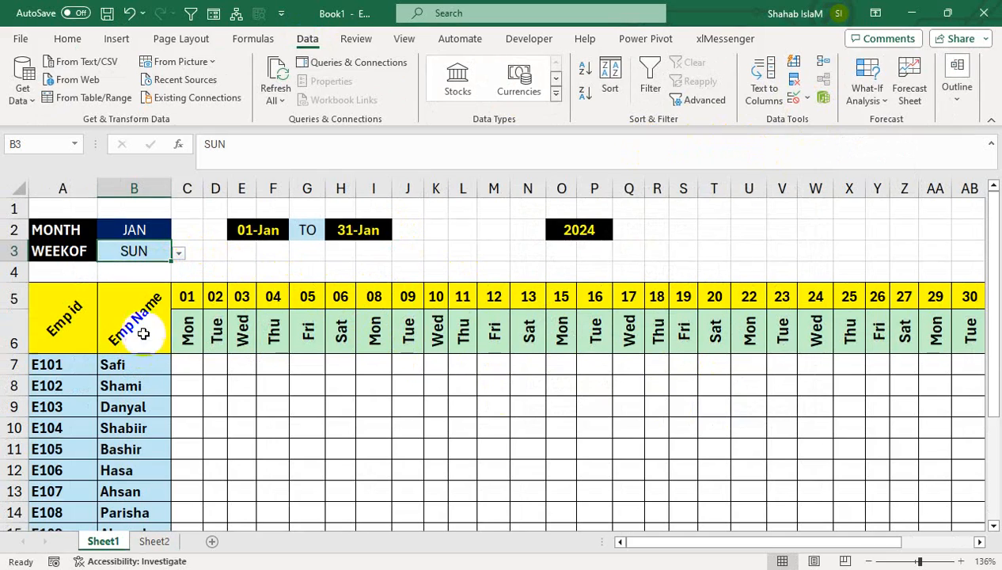
left_click(179, 254)
left_click(144, 272)
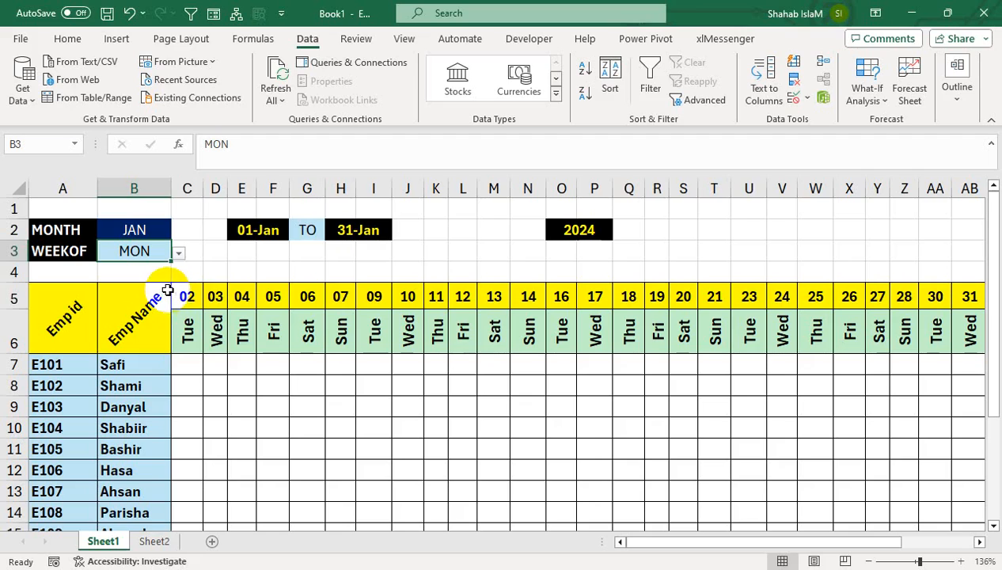
Move the merged 2024 year label from O2:P2 to K2:L2
left_click(561, 233)
left_click_drag(555, 242, 440, 230)
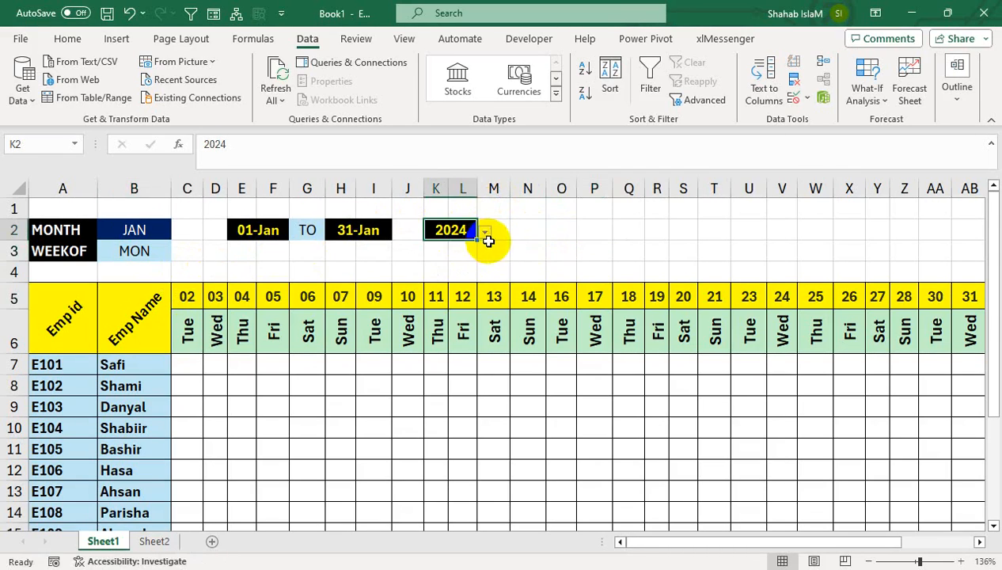
left_click(444, 251)
Check empty row-2 cells and the H6 and C5 formulas, then select C5:AE5
left_click_drag(530, 233, 578, 232)
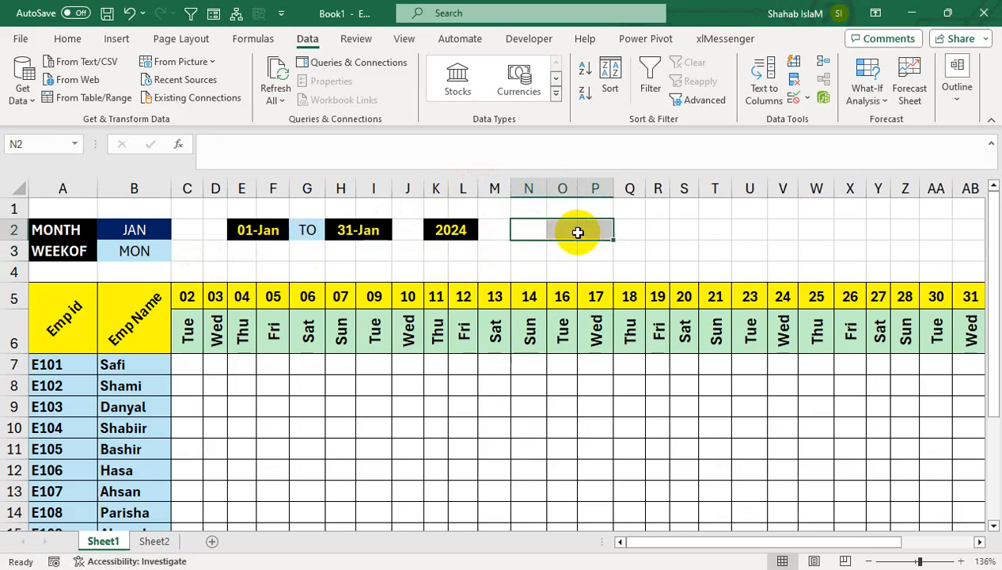
left_click_drag(658, 232, 700, 230)
left_click_drag(777, 233, 848, 230)
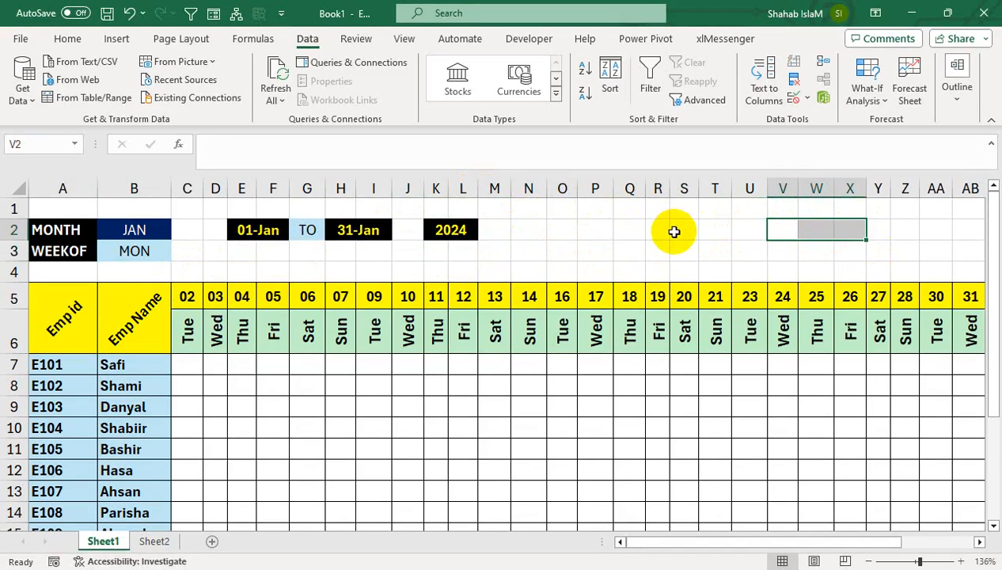
left_click(341, 329)
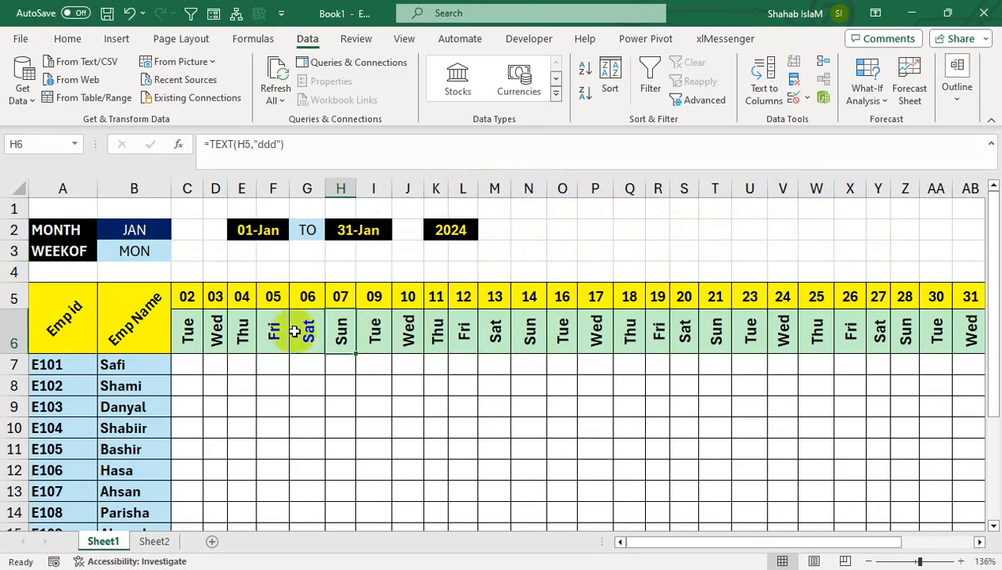
left_click(192, 298)
left_click_drag(192, 298, 927, 297)
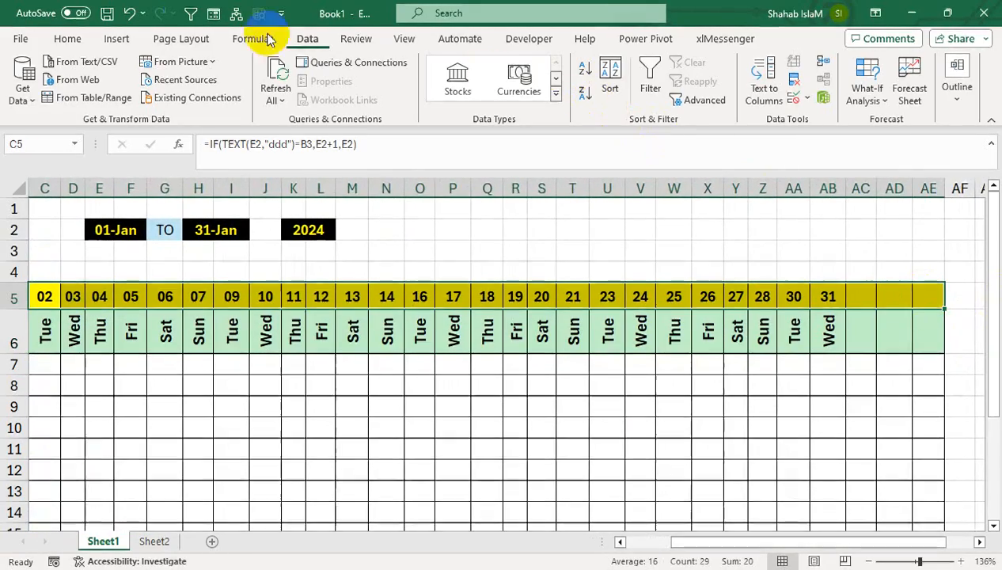
Add an A Date Occurring rule shading today's date light red in C5:AE5
left_click(67, 38)
left_click(593, 63)
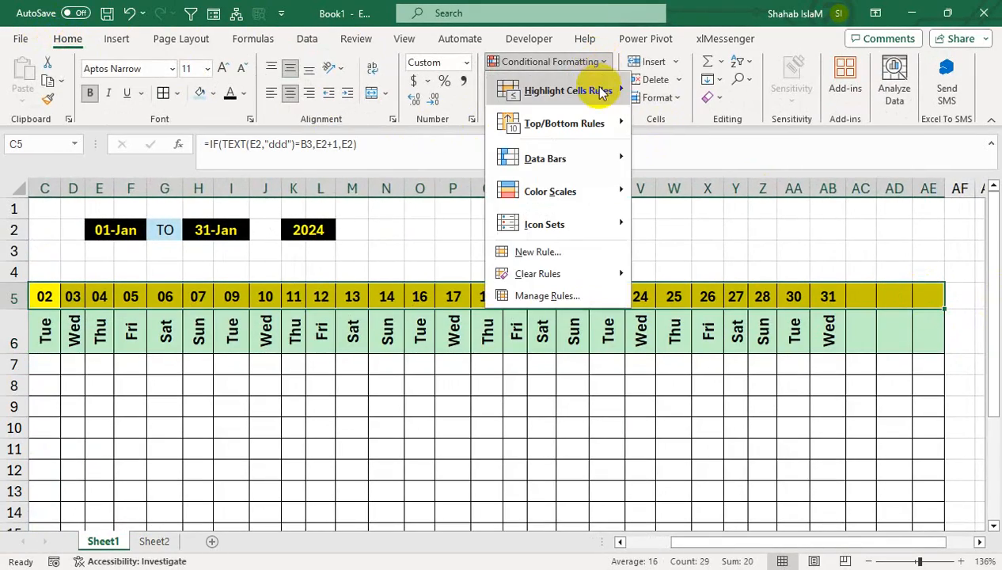
mouse_move(590, 89)
left_click(701, 254)
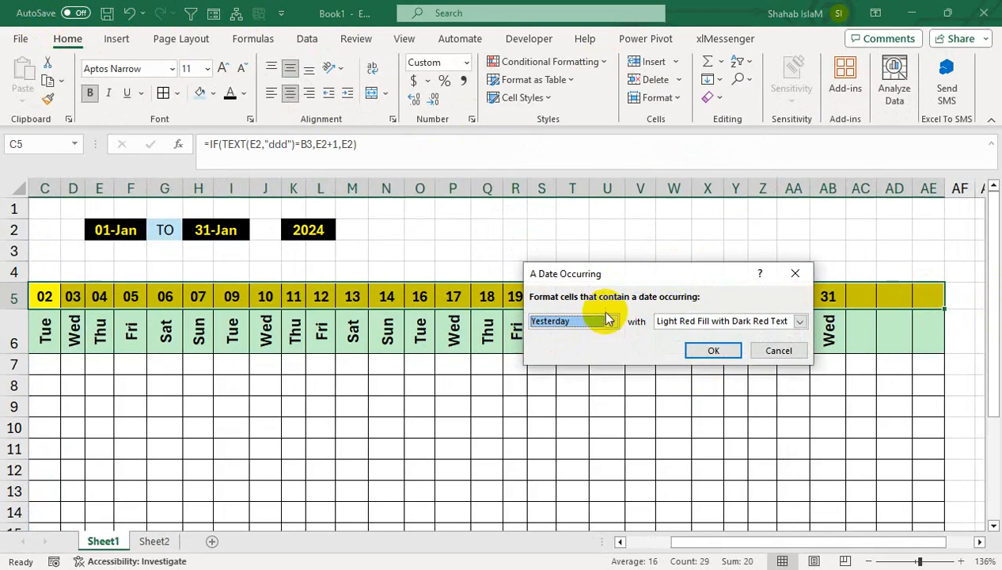
left_click_drag(610, 271, 601, 364)
left_click(595, 411)
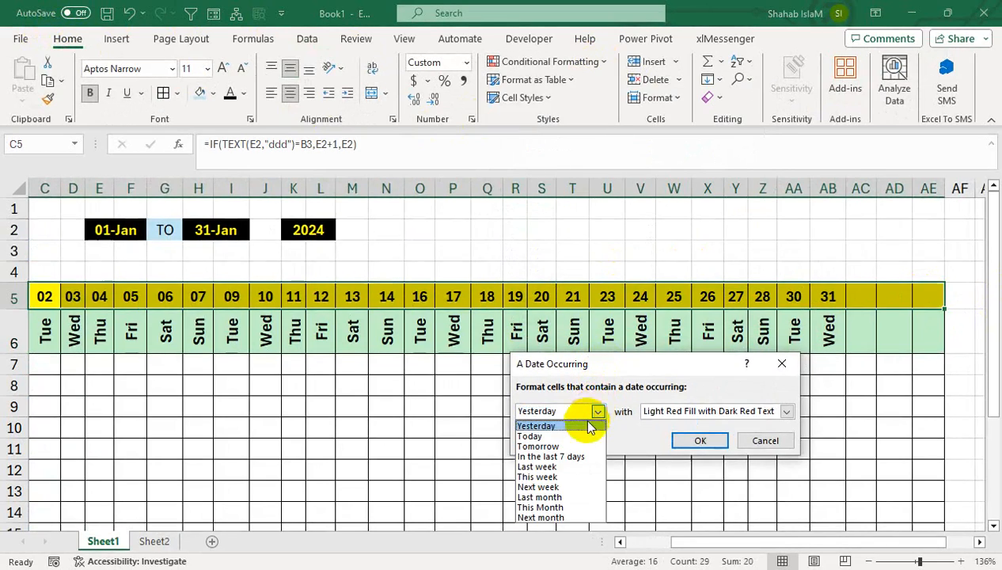
left_click(576, 436)
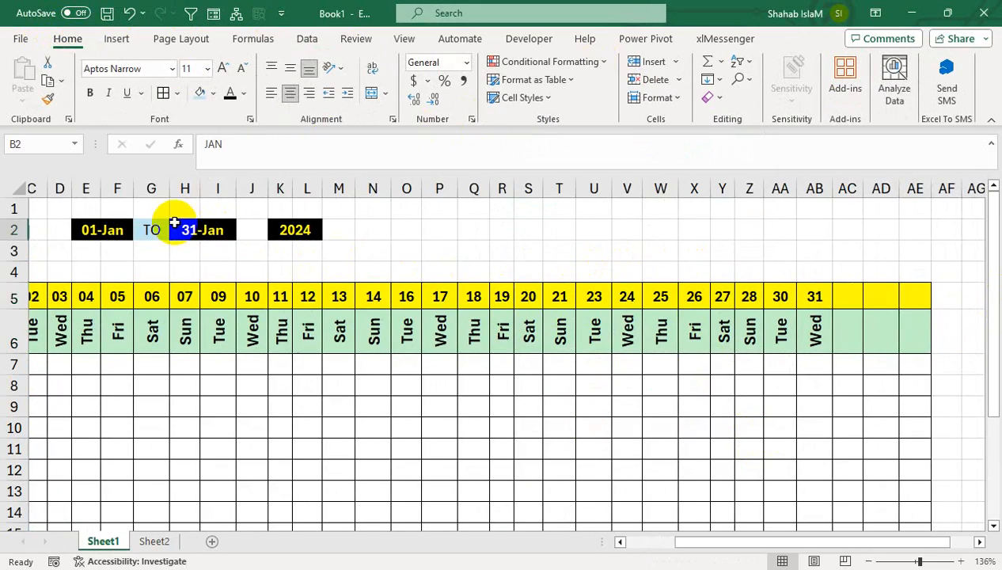
Switch the month in B2 to MAR
left_click_drag(96, 259, 6, 277)
left_click(117, 221)
left_click(177, 237)
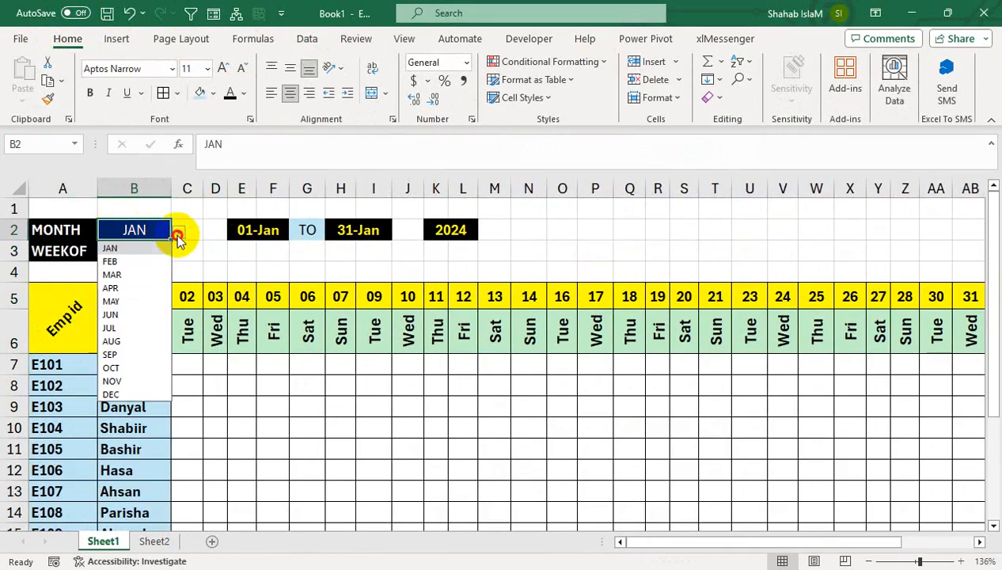
left_click(132, 274)
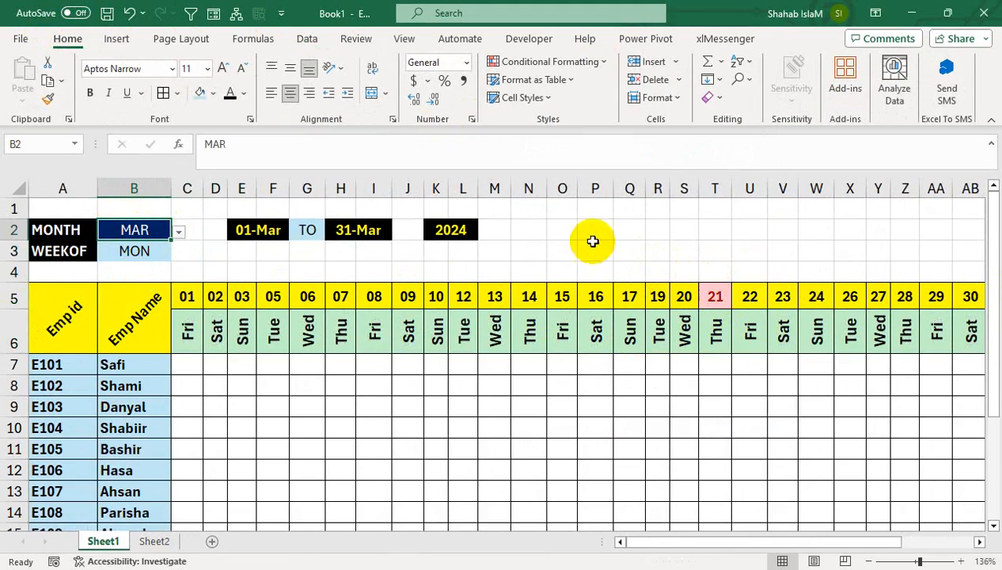
left_click_drag(532, 233, 566, 228)
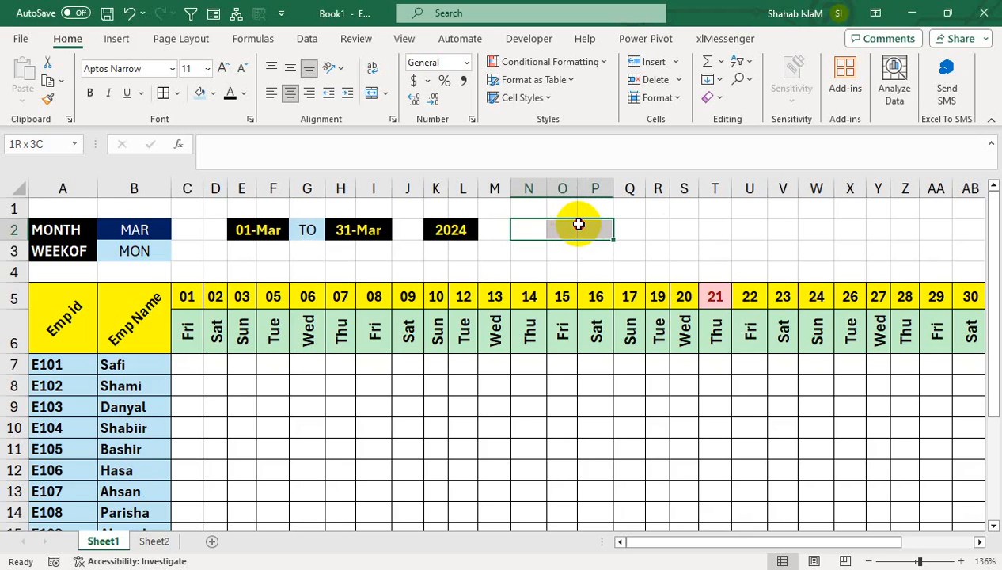
Merge N2:P2, R2:T2 and V2:X2 each into a single cell
left_click_drag(579, 225, 579, 225)
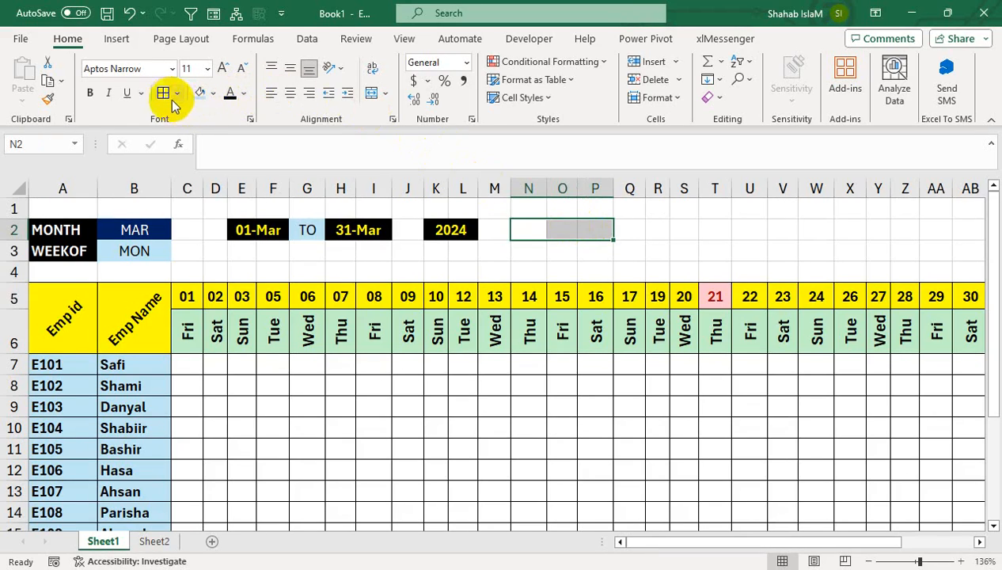
left_click(372, 94)
left_click_drag(667, 231, 712, 228)
left_click(379, 97)
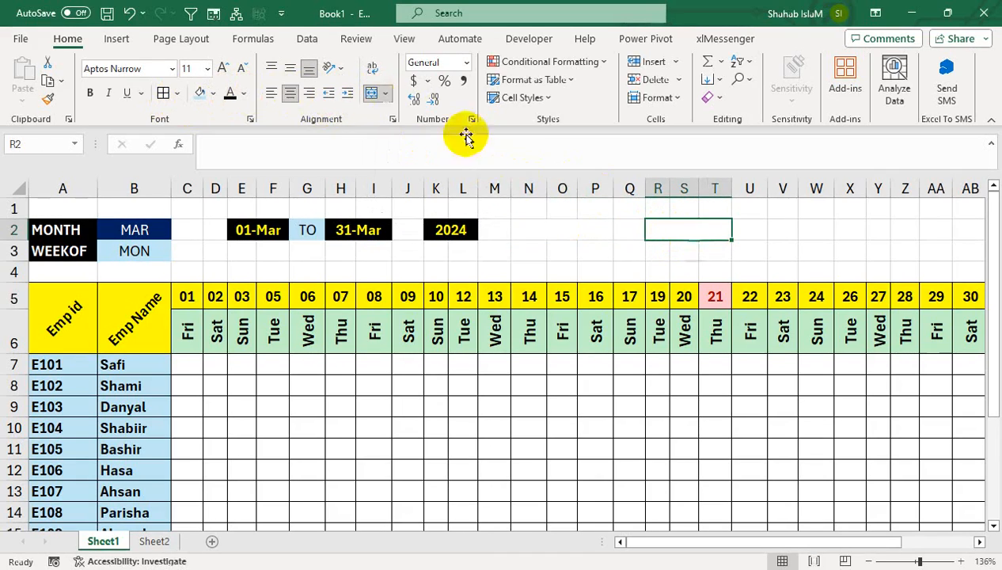
left_click_drag(781, 229, 839, 225)
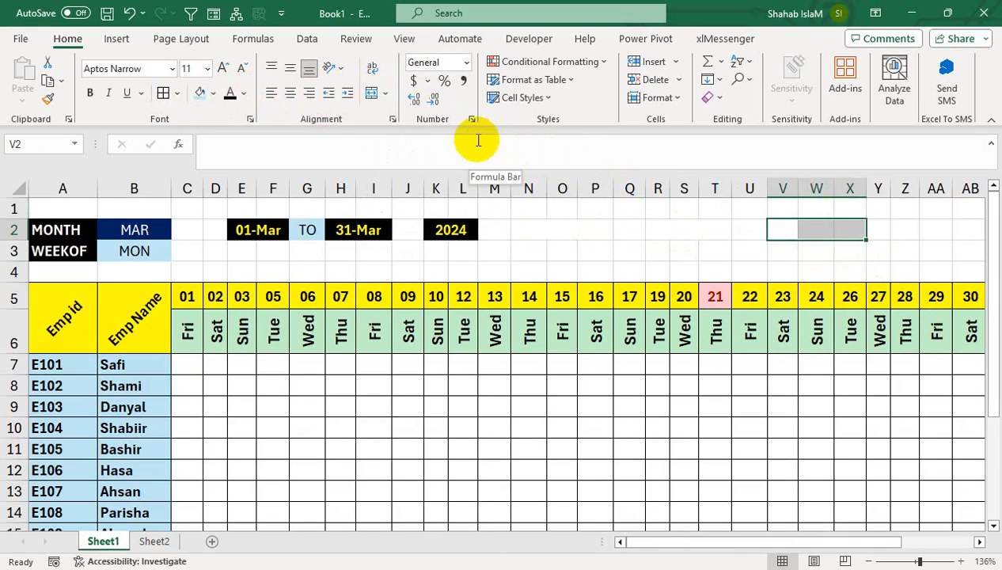
left_click(373, 98)
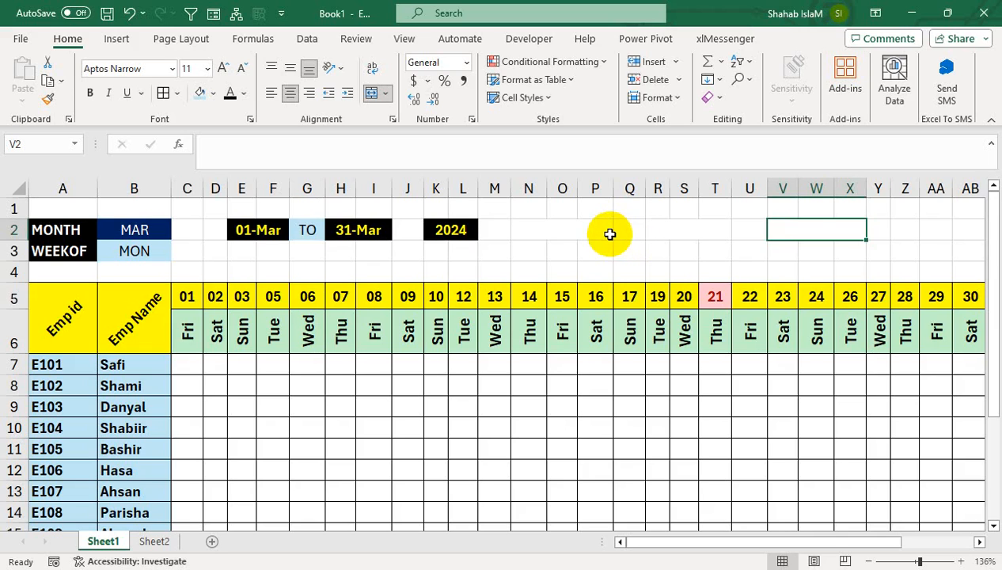
Fill the three row-2 blocks N2:P2, R2:T2 and V2:X2 dark blue
left_click_drag(518, 229, 606, 230)
left_click_drag(669, 228, 724, 228)
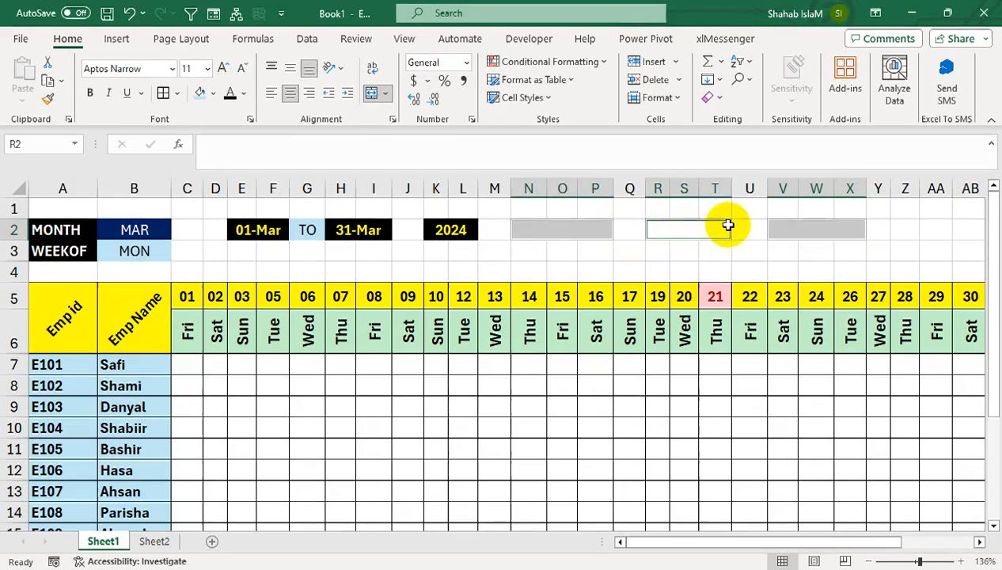
left_click(201, 101)
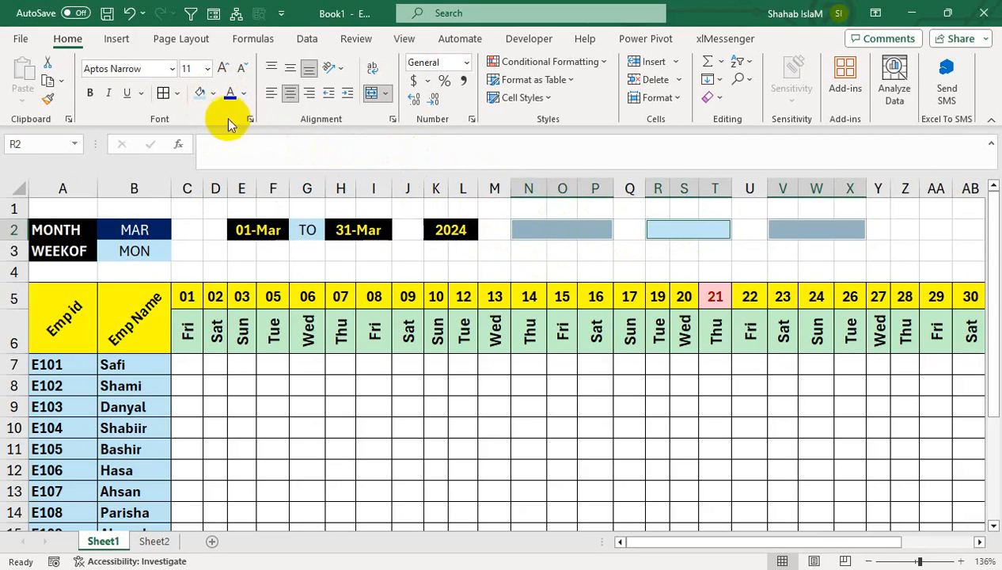
left_click(212, 103)
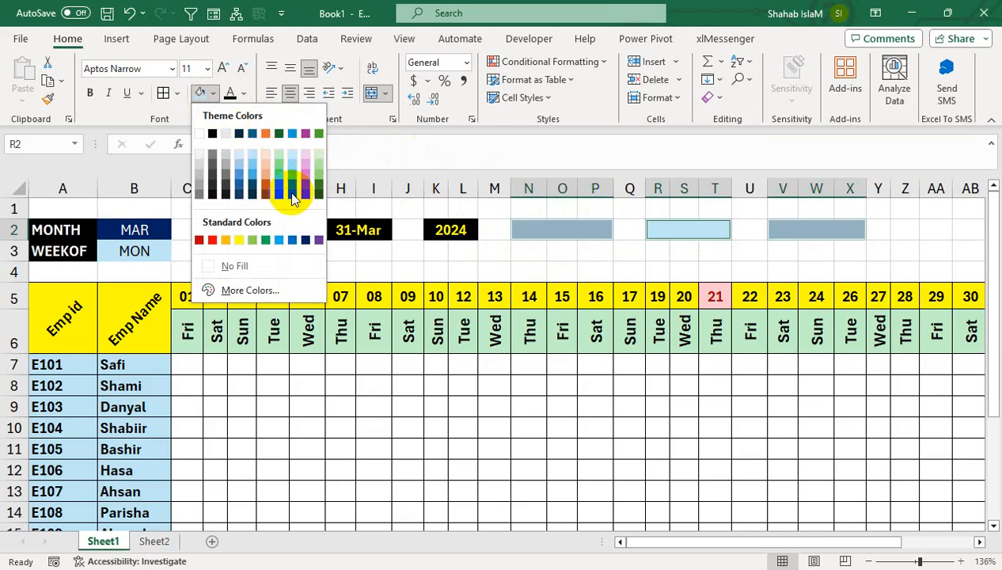
left_click(305, 241)
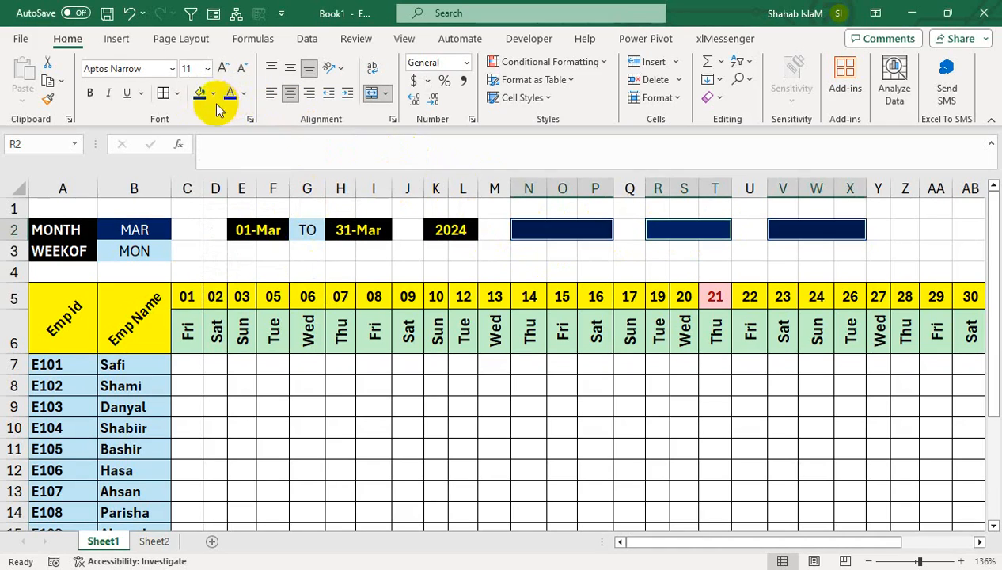
left_click(165, 250)
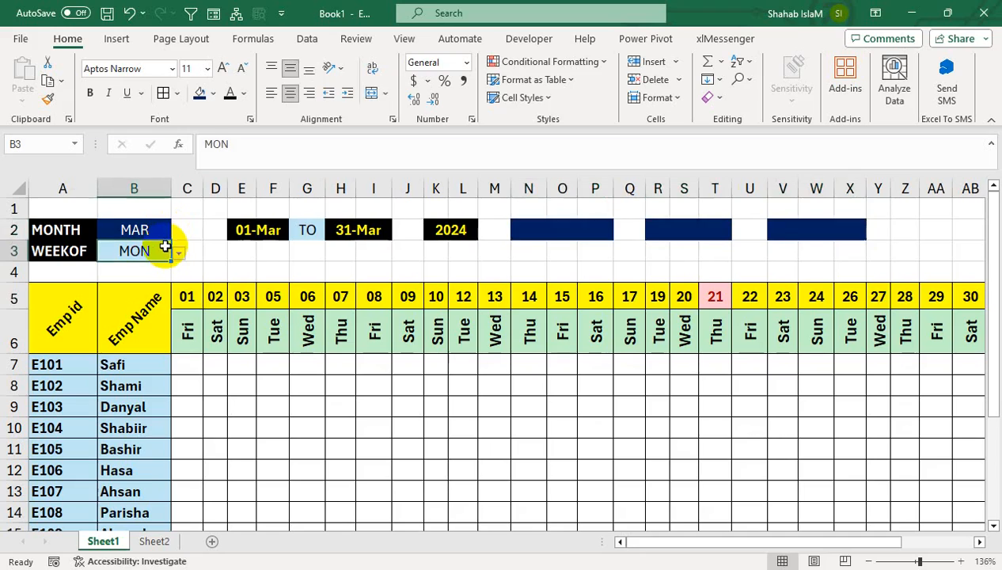
Merge N3:P4, R3:T4 and V3:X4 beneath the dark blue blocks
left_click(214, 94)
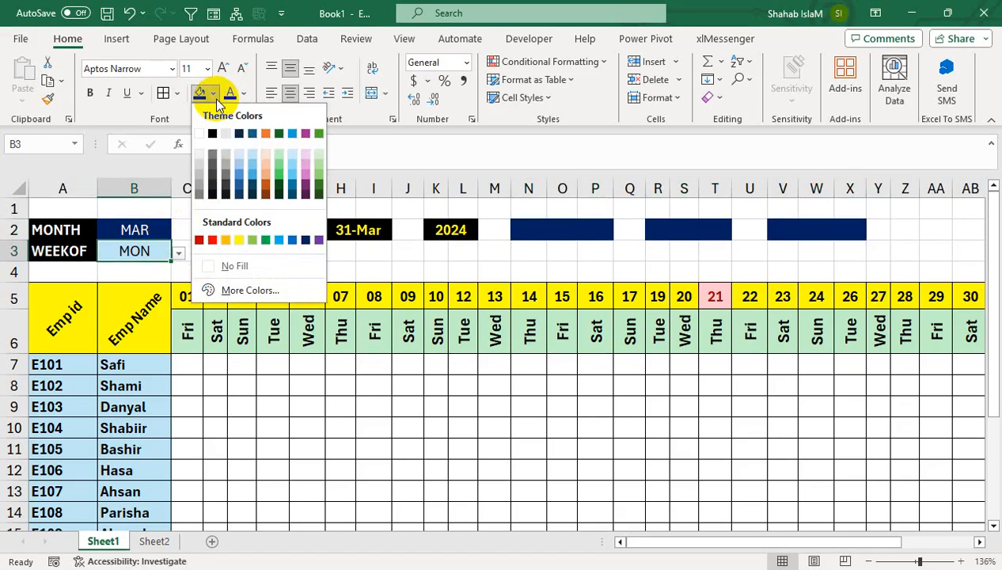
left_click(447, 246)
left_click_drag(515, 250, 582, 268)
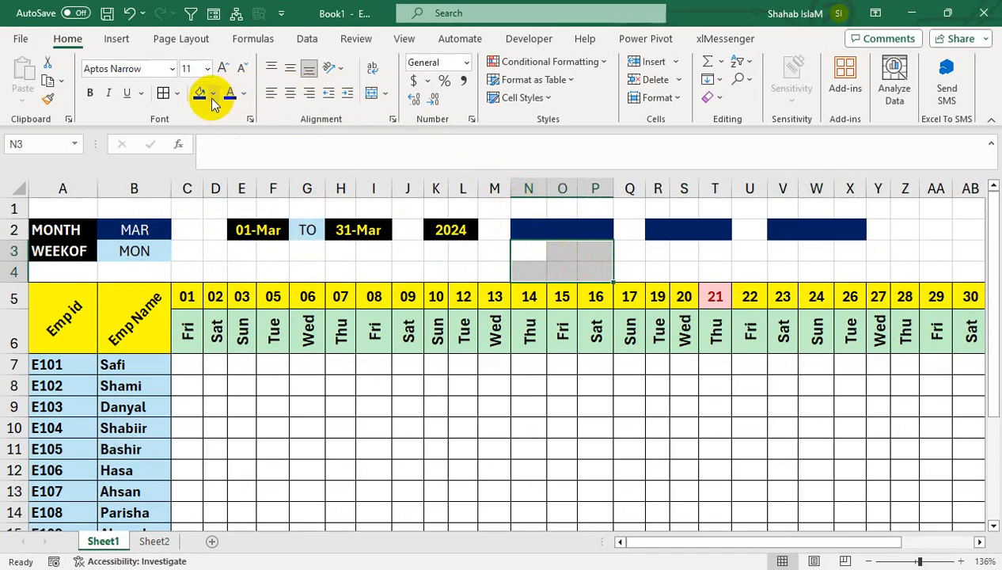
left_click_drag(669, 249, 715, 270)
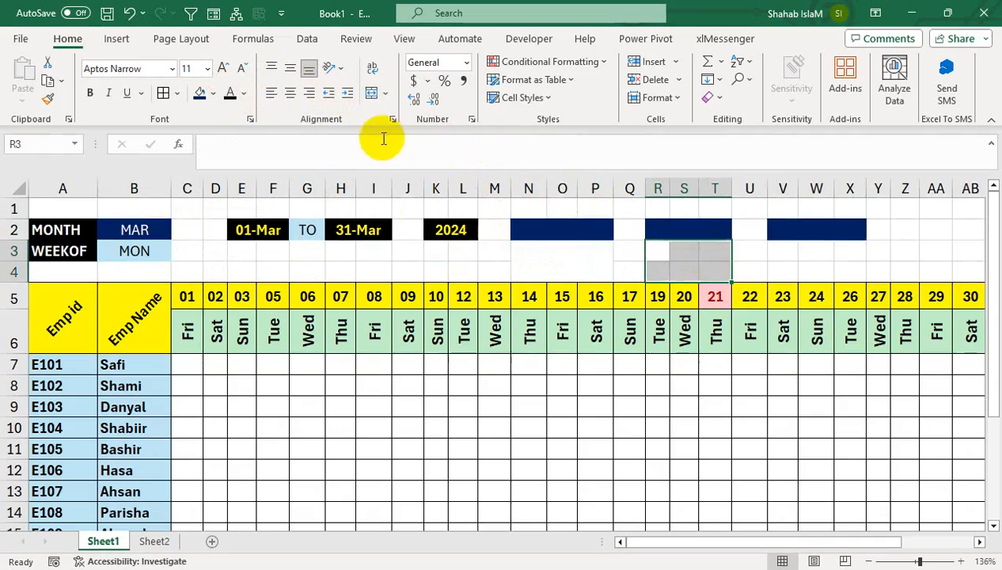
left_click(377, 94)
left_click_drag(783, 250, 846, 274)
left_click(371, 95)
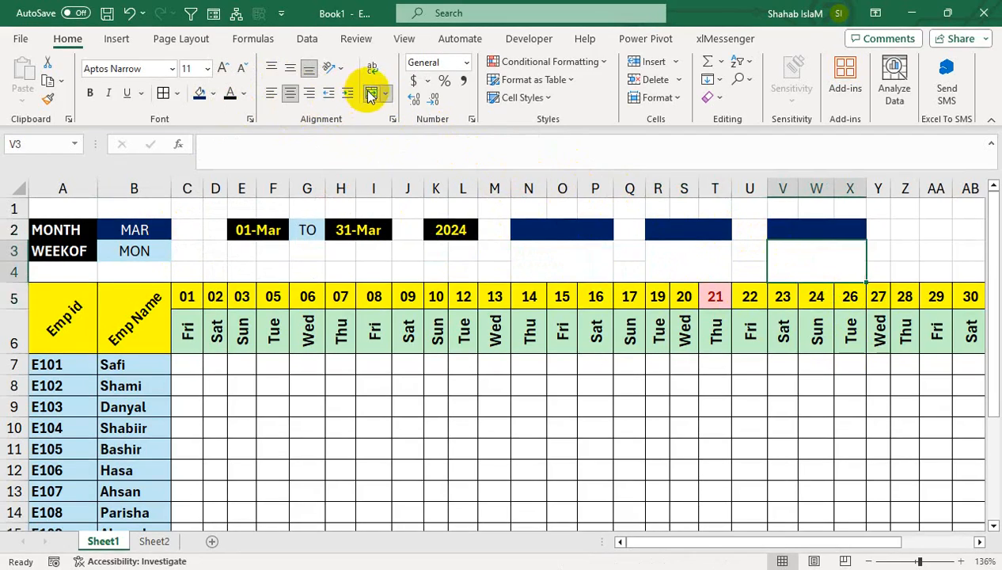
Fill the merged blocks N3:P4, R3:T4 and V3:X4 red
left_click(552, 254)
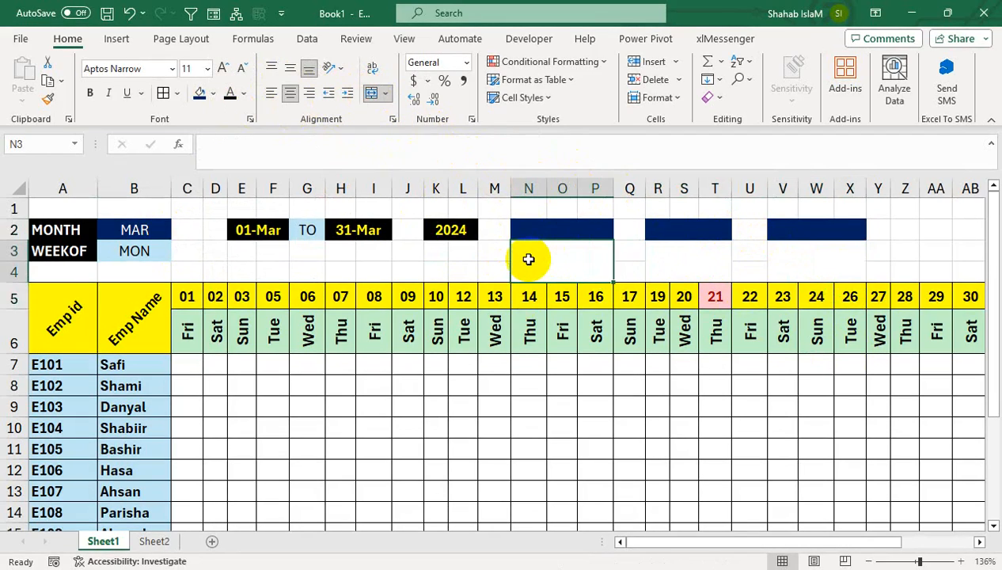
left_click(213, 94)
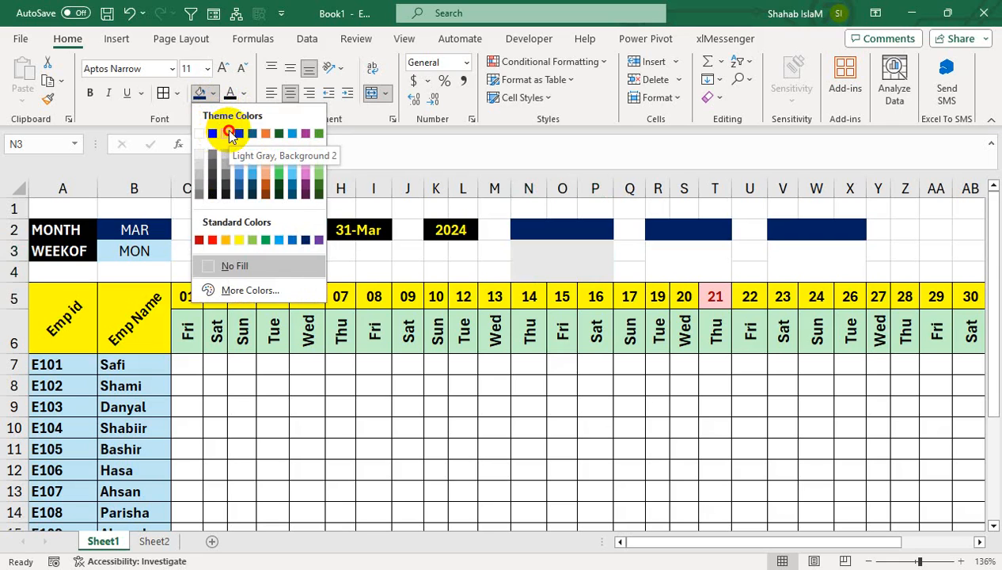
left_click(212, 239)
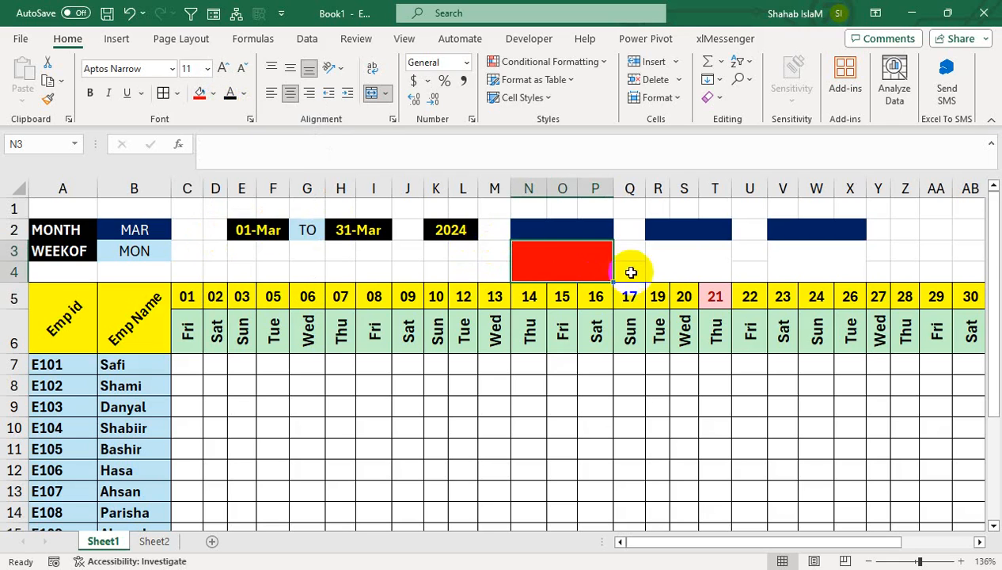
left_click(655, 253)
left_click(199, 94)
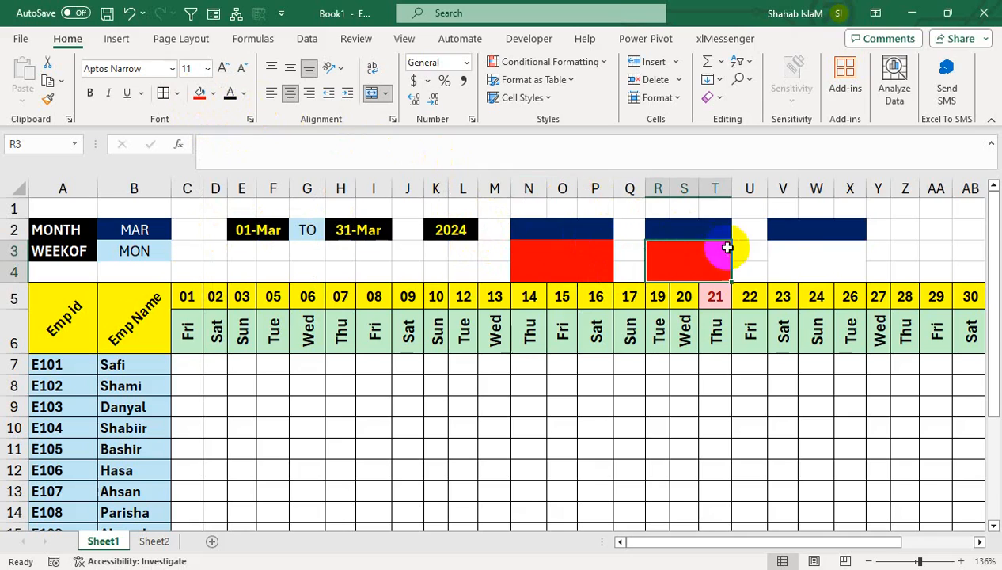
left_click(784, 258)
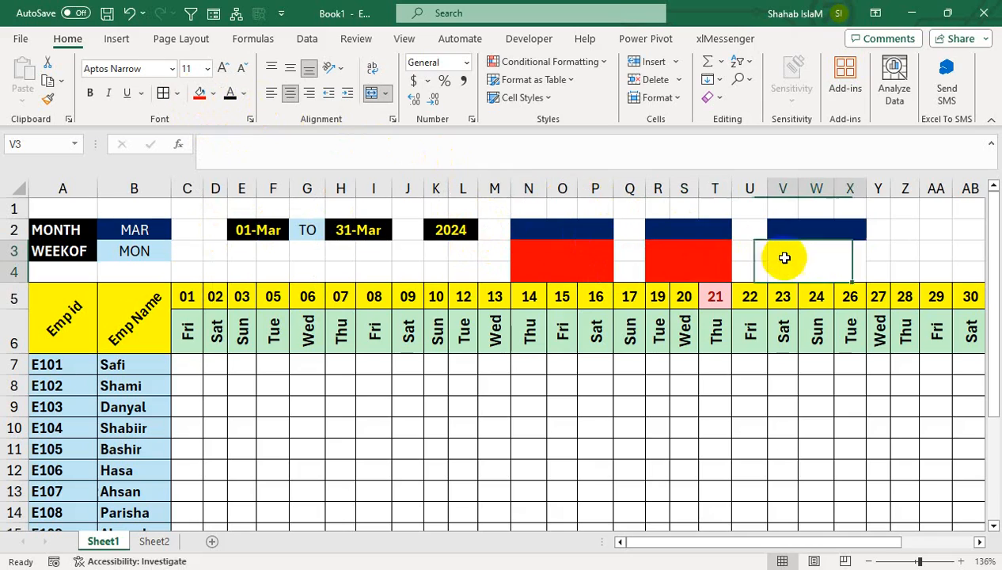
left_click(205, 100)
Unmerge the red N3:P4 block and select its lower row
left_click(580, 232)
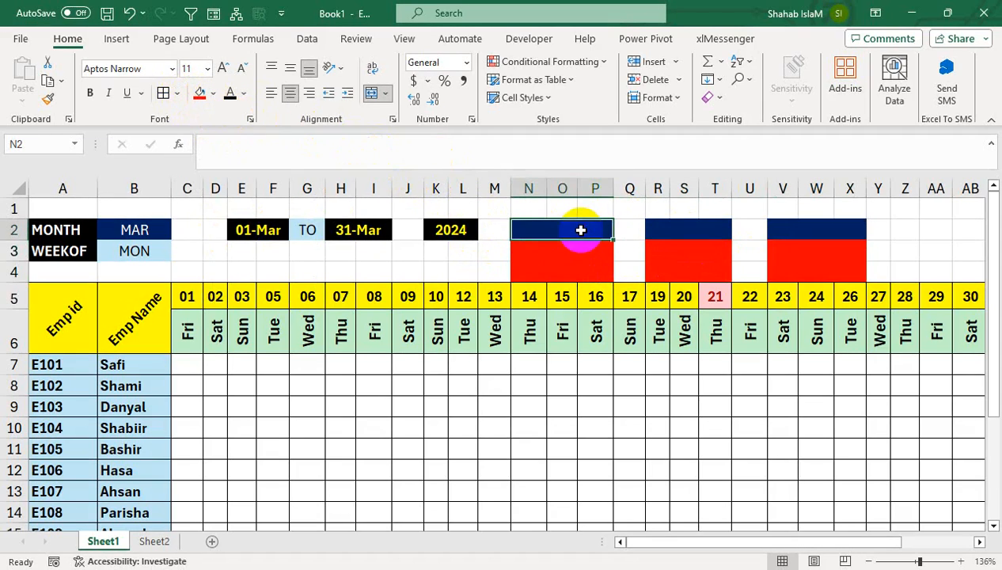
left_click(538, 260)
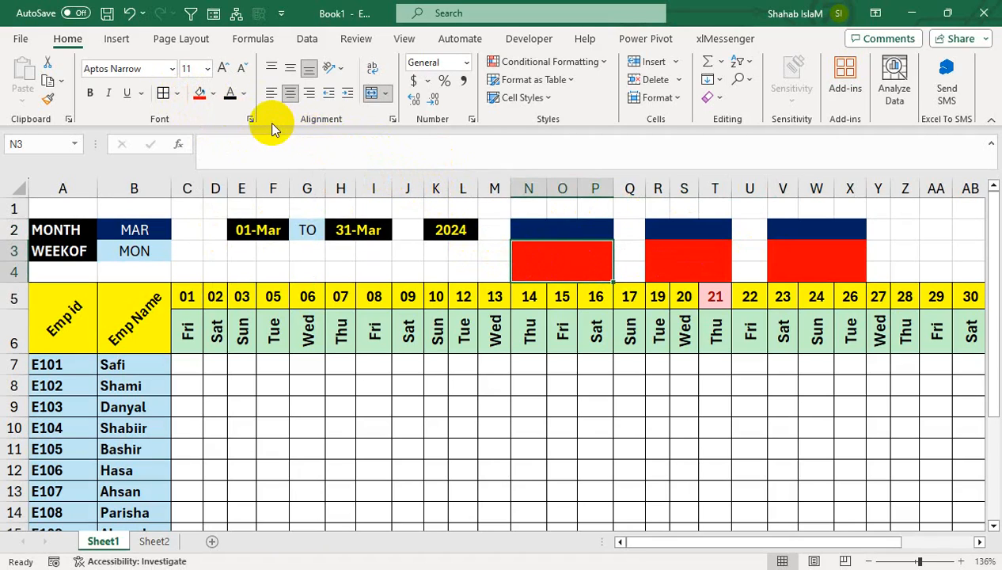
left_click(376, 94)
mouse_move(586, 269)
left_mouse_down()
mouse_move(575, 251)
mouse_move(570, 263)
mouse_move(590, 276)
left_mouse_up()
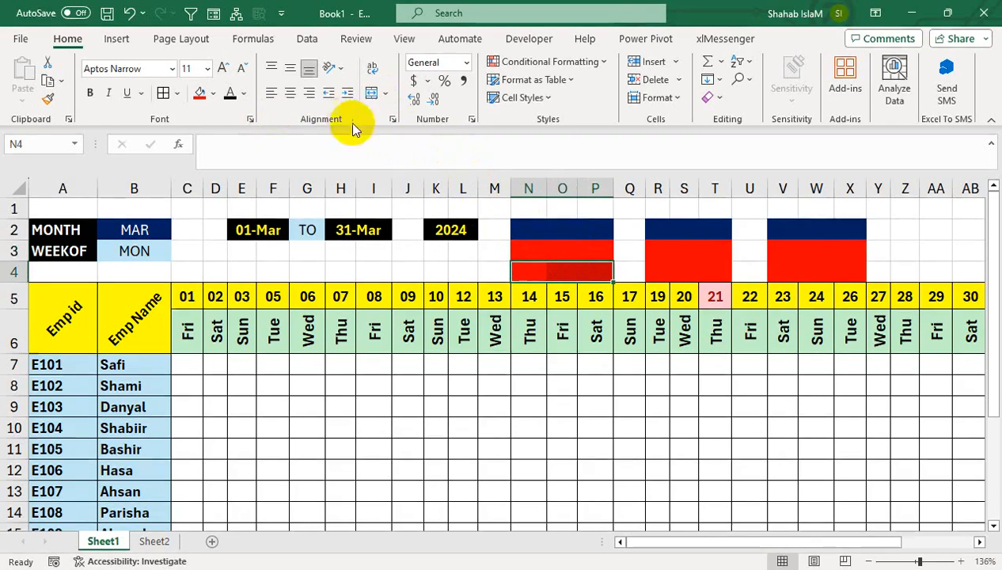
Clear N4:P4, then unmerge the red R3:T4 block and clear R4:T4
left_click(711, 98)
left_click(713, 116)
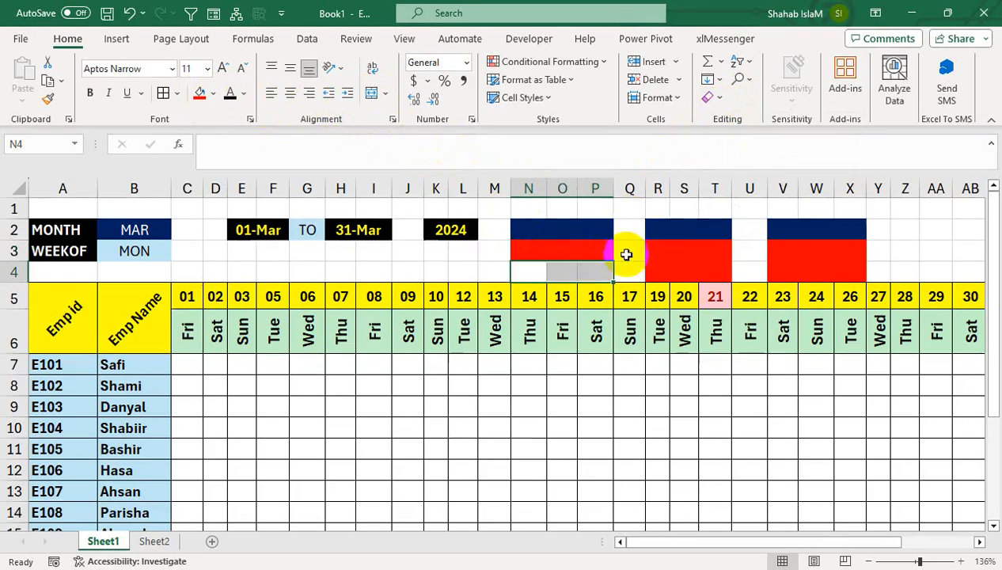
left_click(632, 302)
left_click_drag(657, 251, 716, 273)
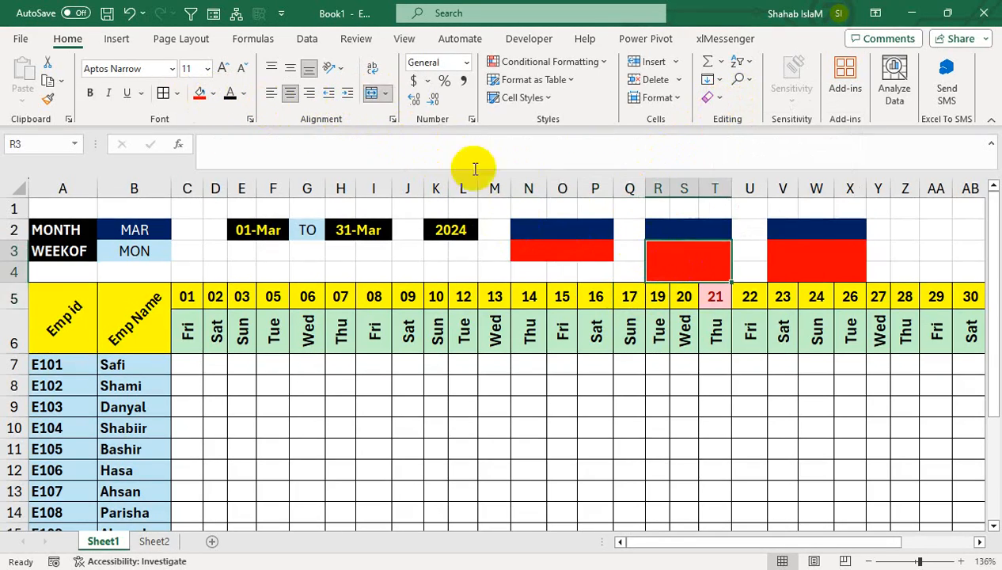
left_click(374, 94)
left_click_drag(660, 267, 714, 272)
left_click(711, 99)
left_click(716, 118)
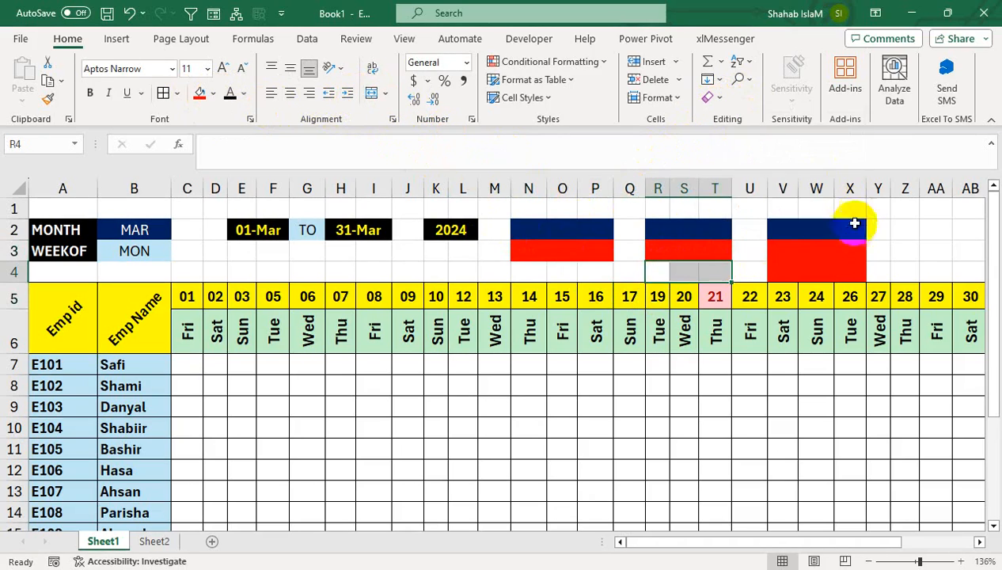
Unmerge the red V3:X4 block and re-merge R3:T3 and N3:P3
left_click(798, 258)
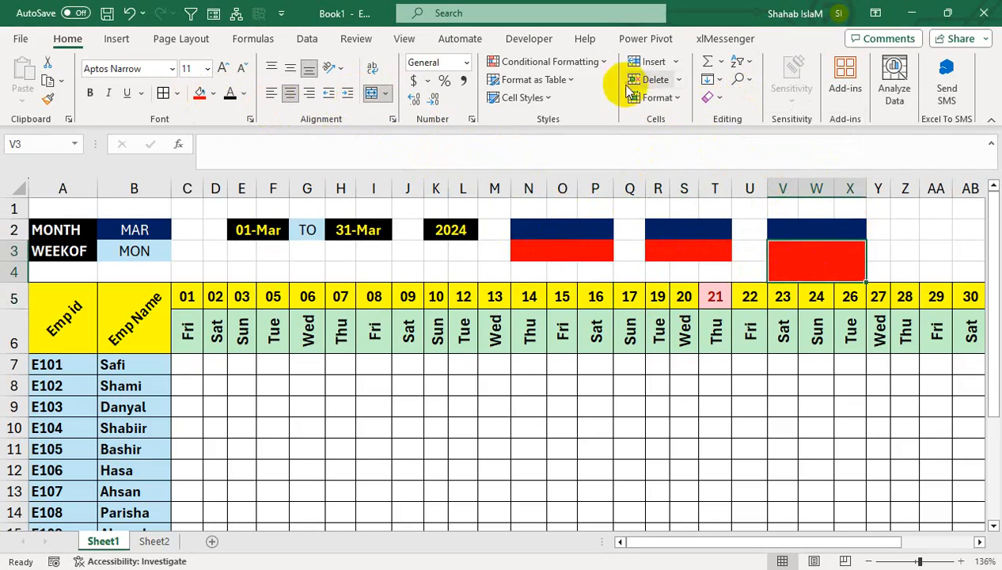
left_click(376, 94)
left_click_drag(817, 266, 840, 266)
left_click(729, 256)
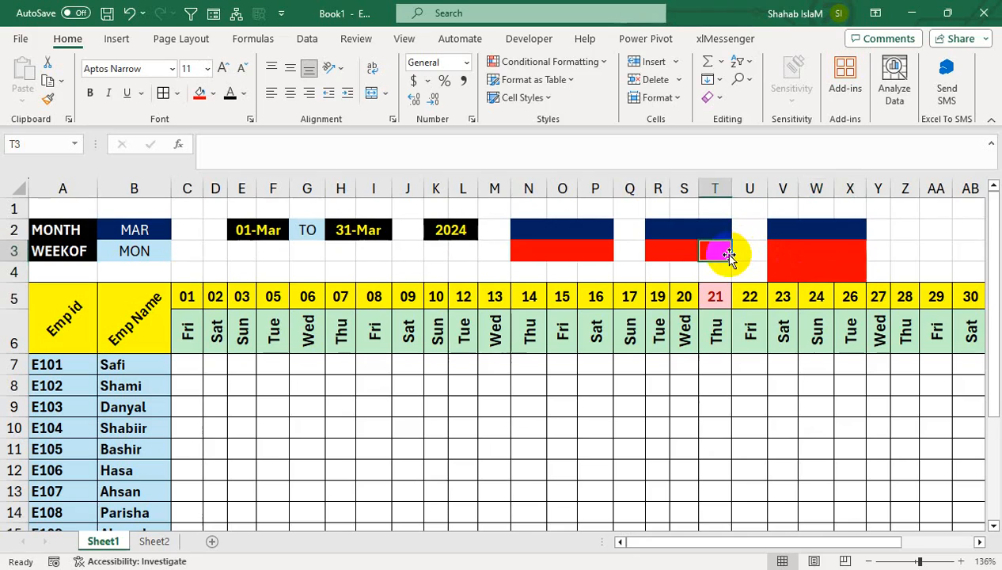
left_click_drag(708, 249, 672, 248)
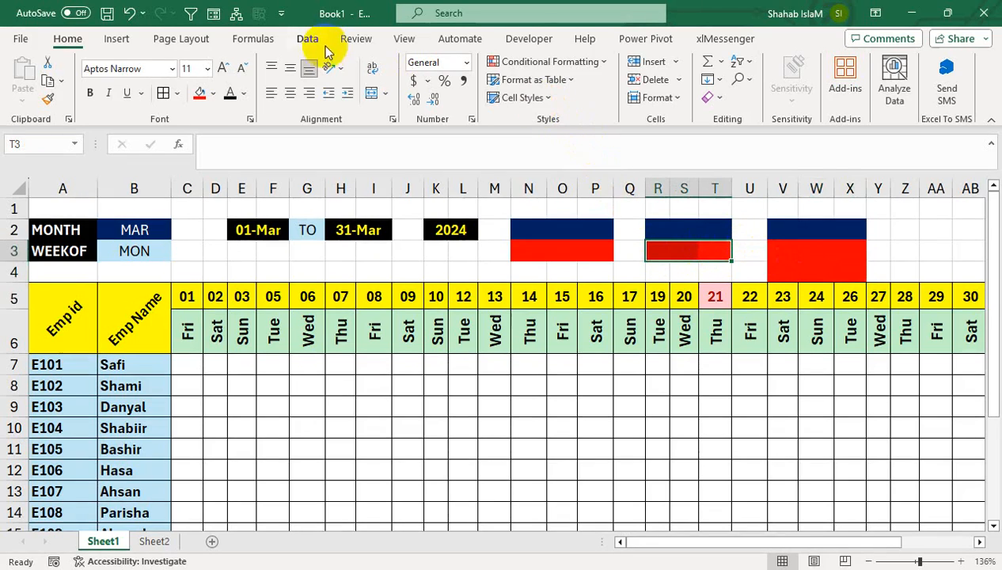
left_click(372, 93)
mouse_move(592, 251)
left_mouse_down()
mouse_move(513, 238)
mouse_move(589, 248)
left_mouse_up()
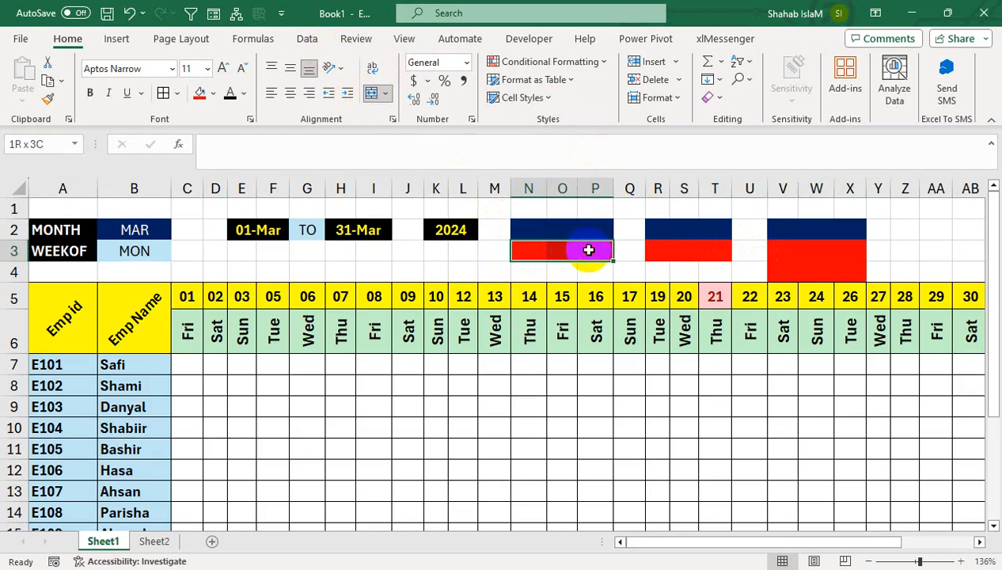
left_click(369, 94)
Clear the red fill from V4:X4, leaving V3:X3 red
left_click_drag(792, 272, 851, 272)
left_click(709, 97)
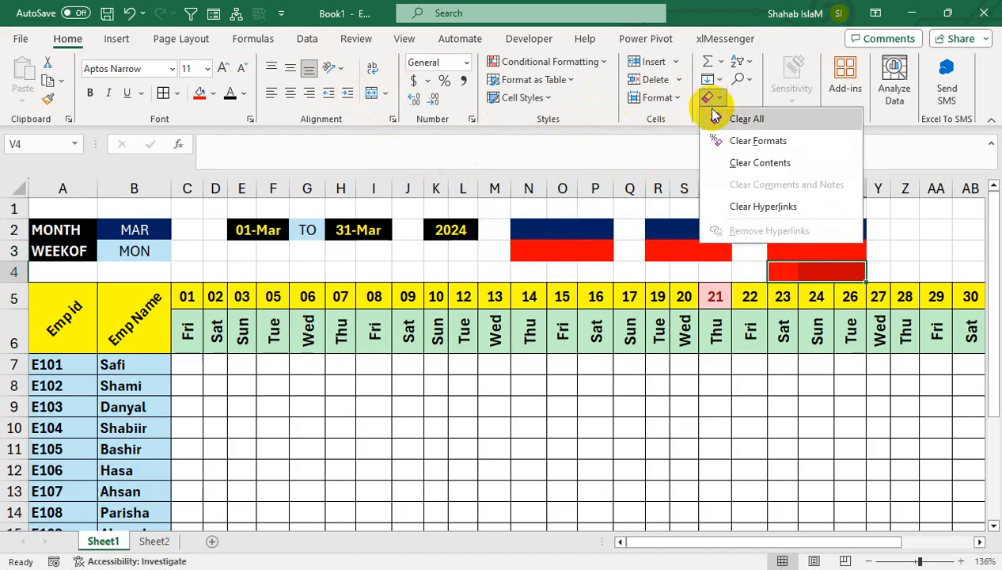
left_click(750, 139)
left_click_drag(780, 249, 846, 245)
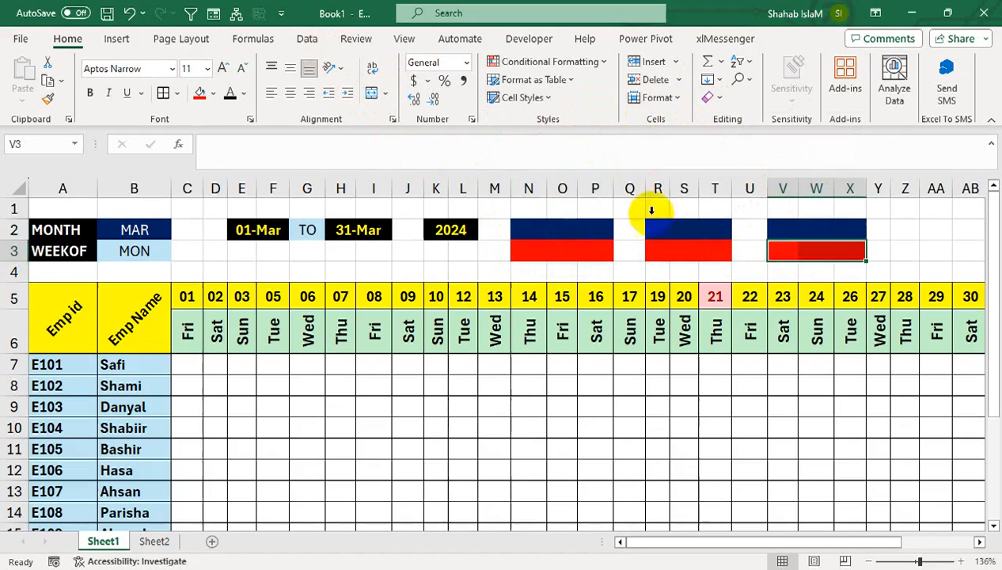
Merge and centre V3:X3, Z2:AB2 and Z3:AB3, and fill the Z3 block red
left_click(543, 294)
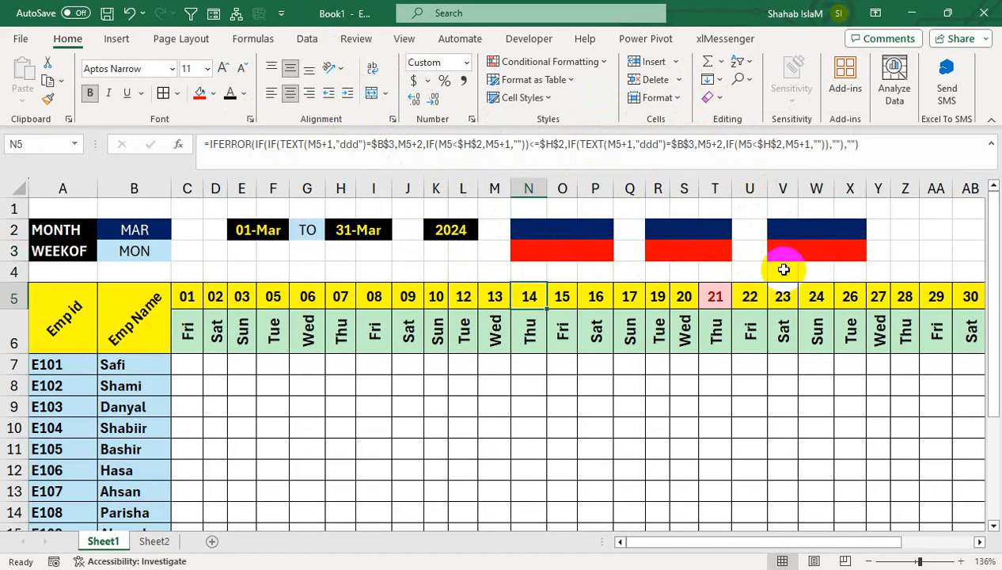
left_click_drag(779, 249, 851, 249)
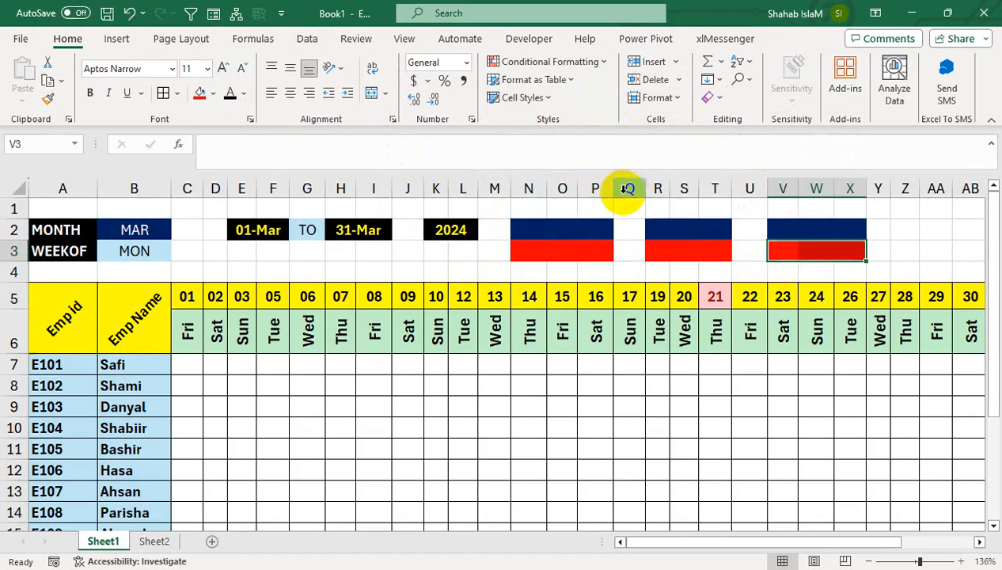
left_click(368, 99)
left_click(678, 246)
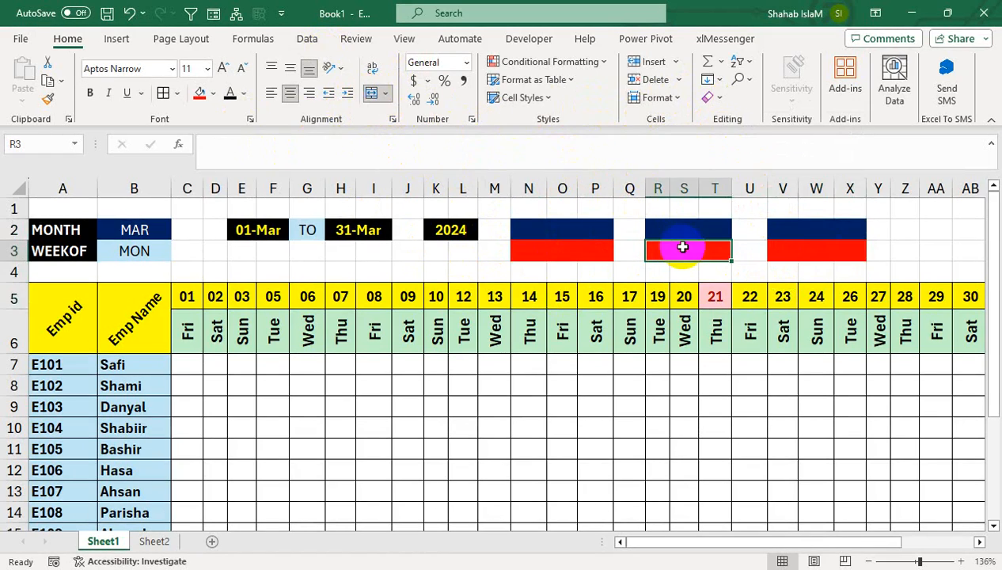
left_click(577, 247)
left_click_drag(895, 228, 962, 226)
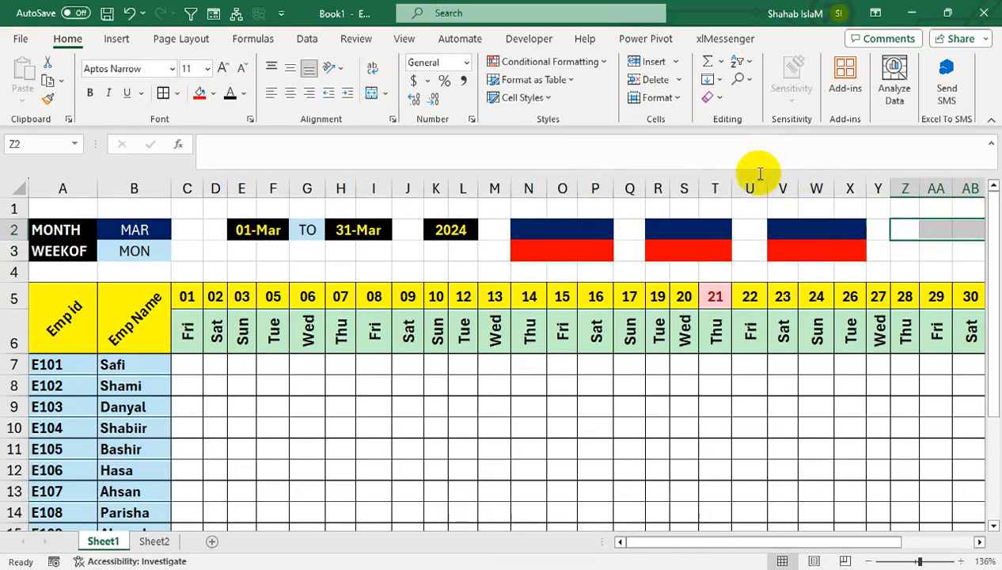
left_click(369, 94)
left_click_drag(904, 251, 967, 250)
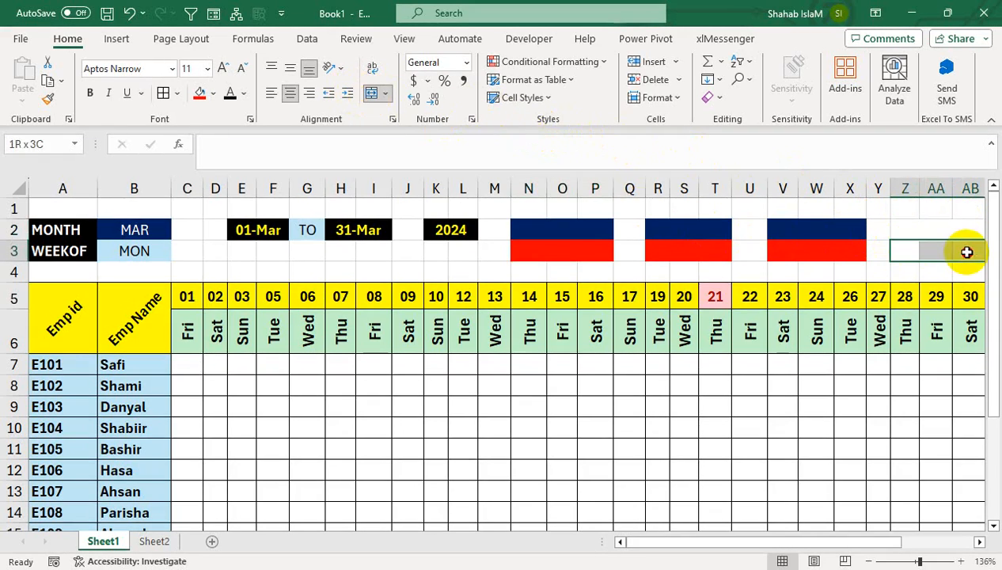
left_click(374, 94)
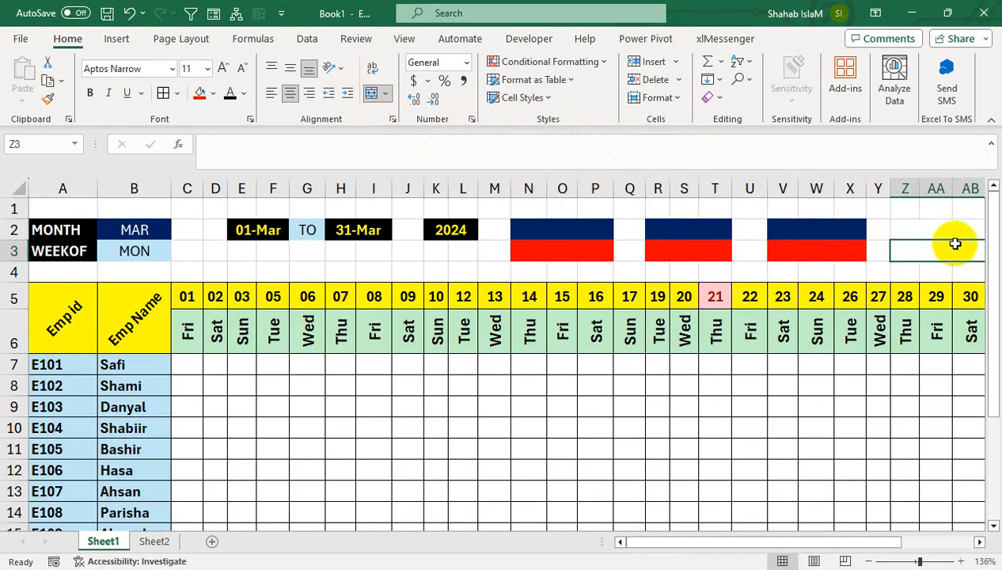
left_click(200, 94)
Fill the row-2 blocks Z2, V2, R2 and N2 black
left_click(951, 230)
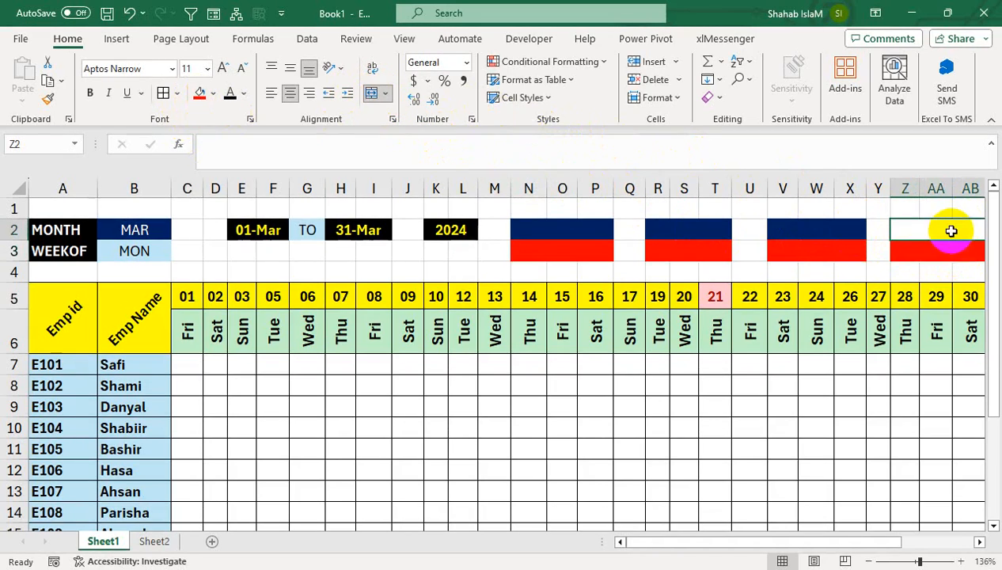
left_click(213, 94)
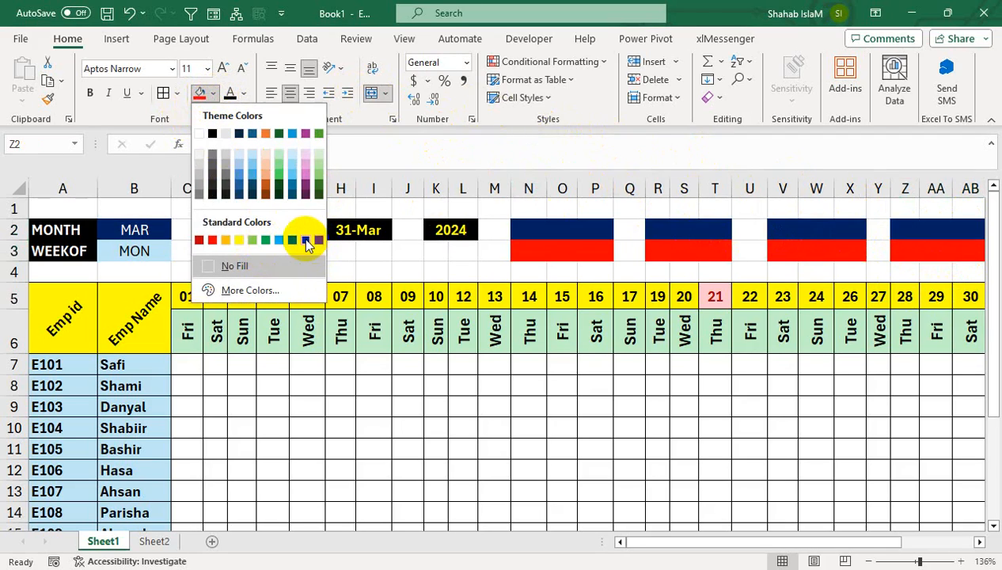
left_click(212, 133)
left_click(778, 232)
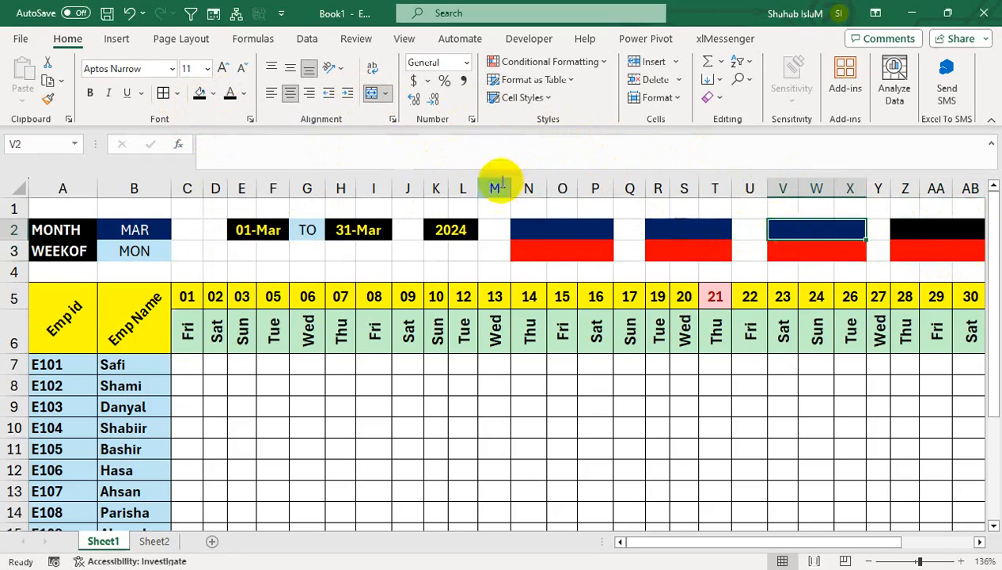
left_click(658, 229)
left_click(202, 95)
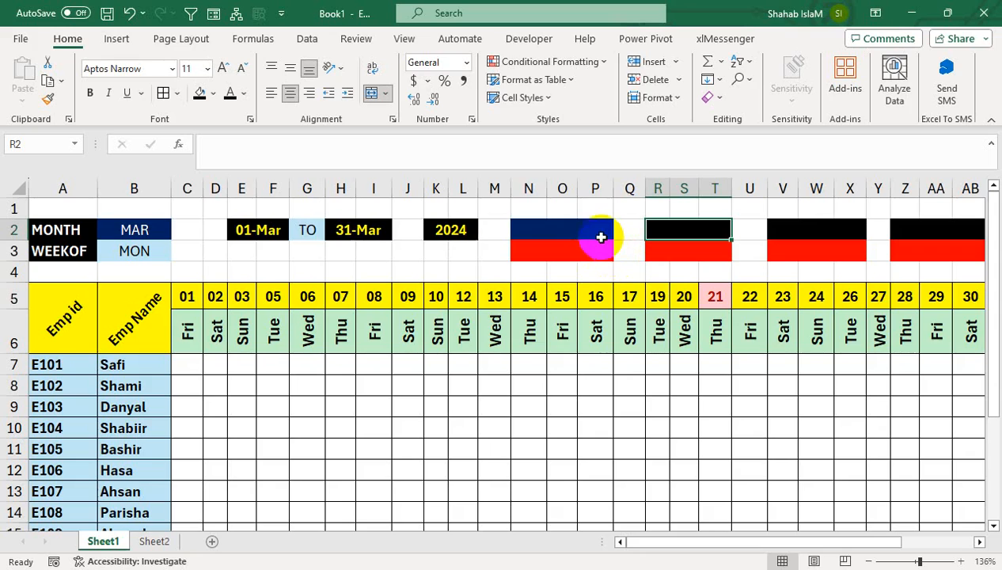
left_click(595, 232)
left_click(202, 95)
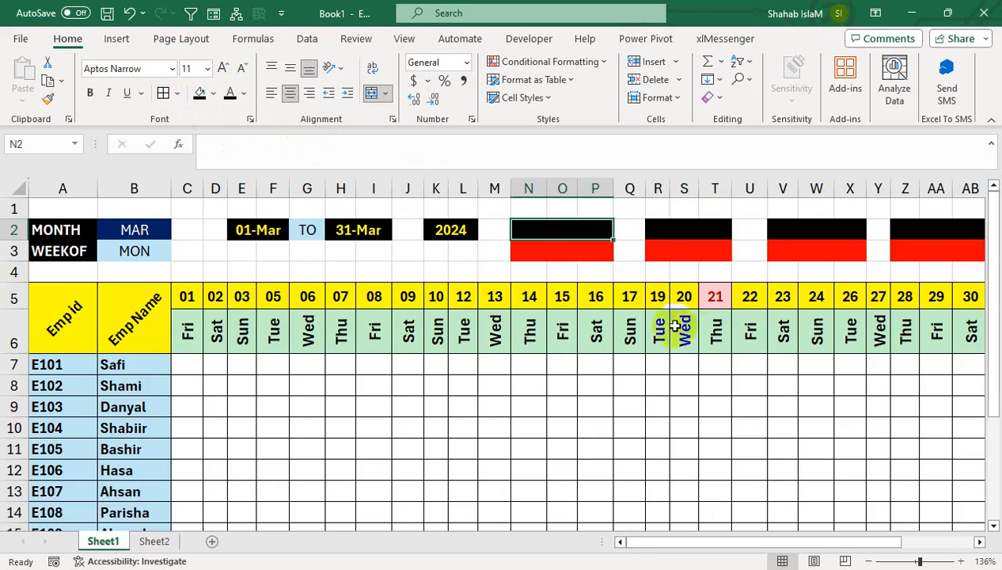
Change the row-3 blocks Z3, V3, R3 and N3 to dark red
left_click(958, 251)
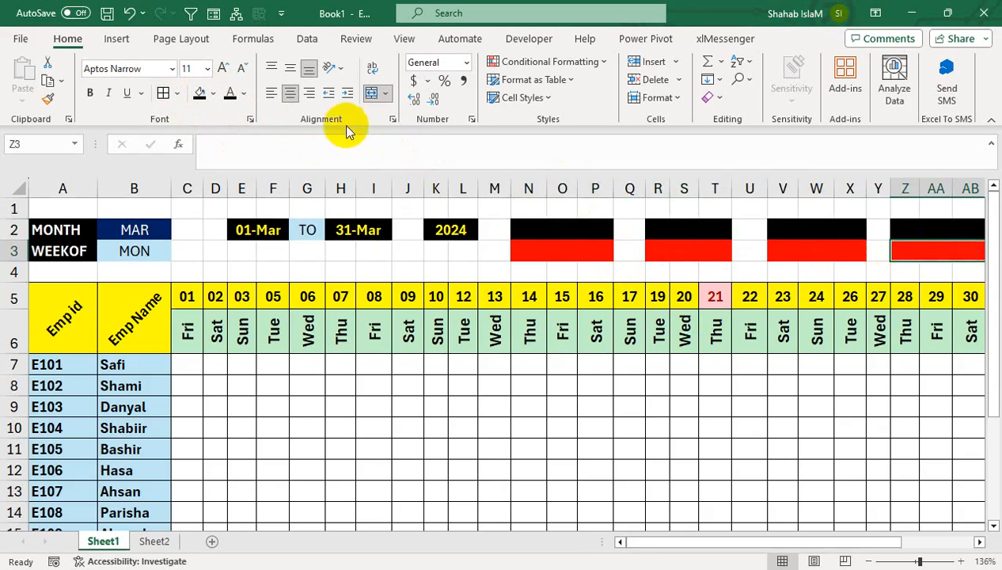
left_click(215, 93)
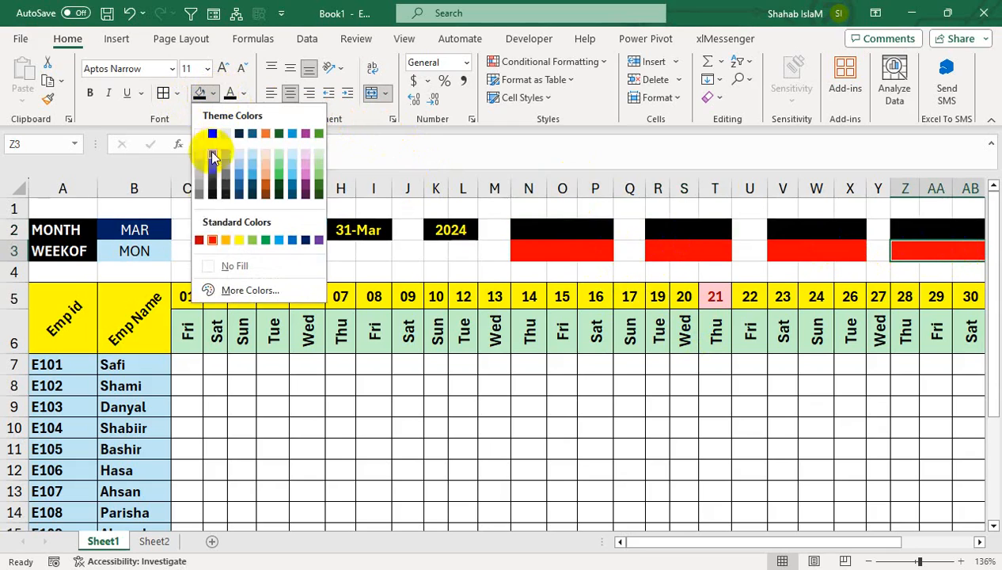
left_click(200, 236)
left_click(776, 247)
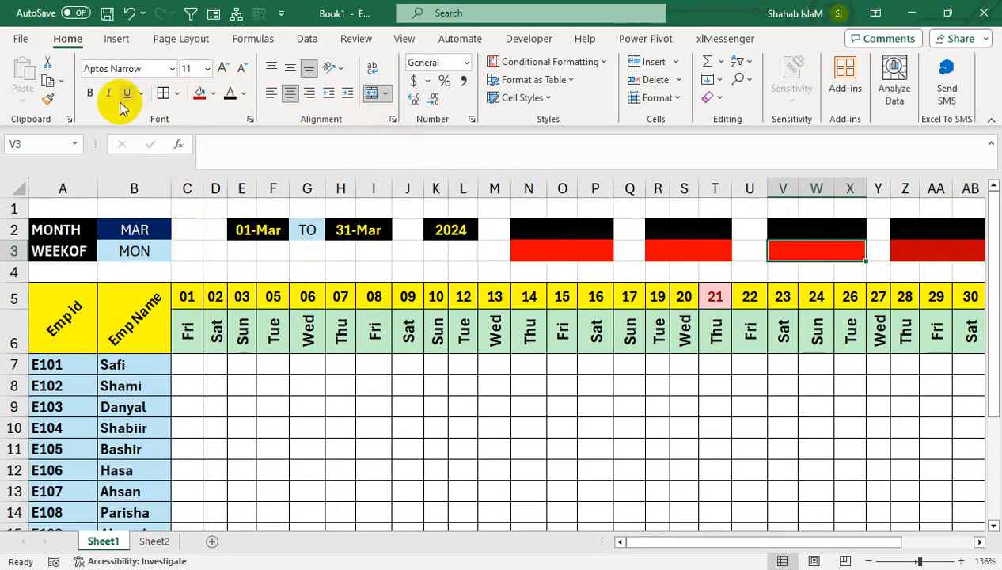
left_click(717, 250)
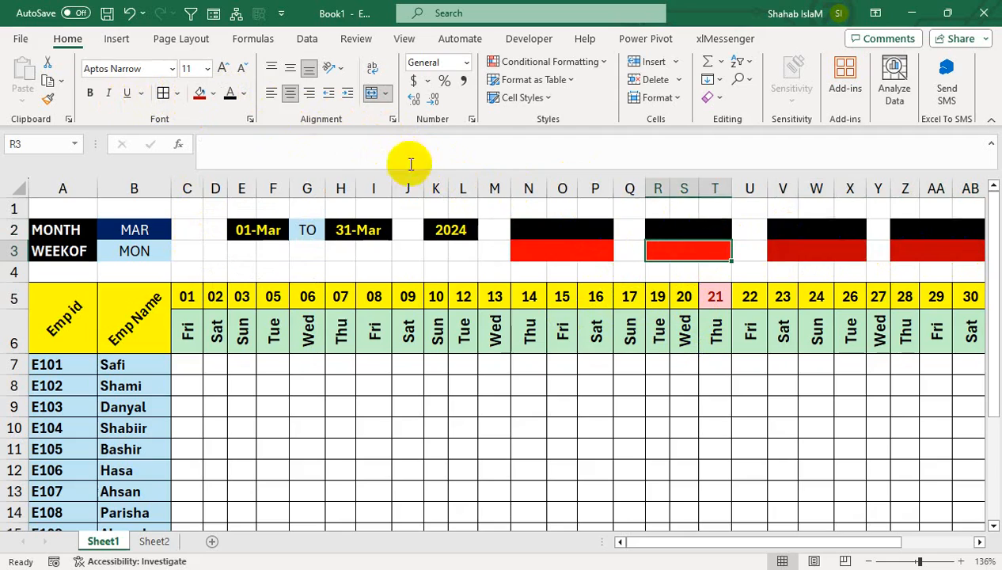
left_click(197, 93)
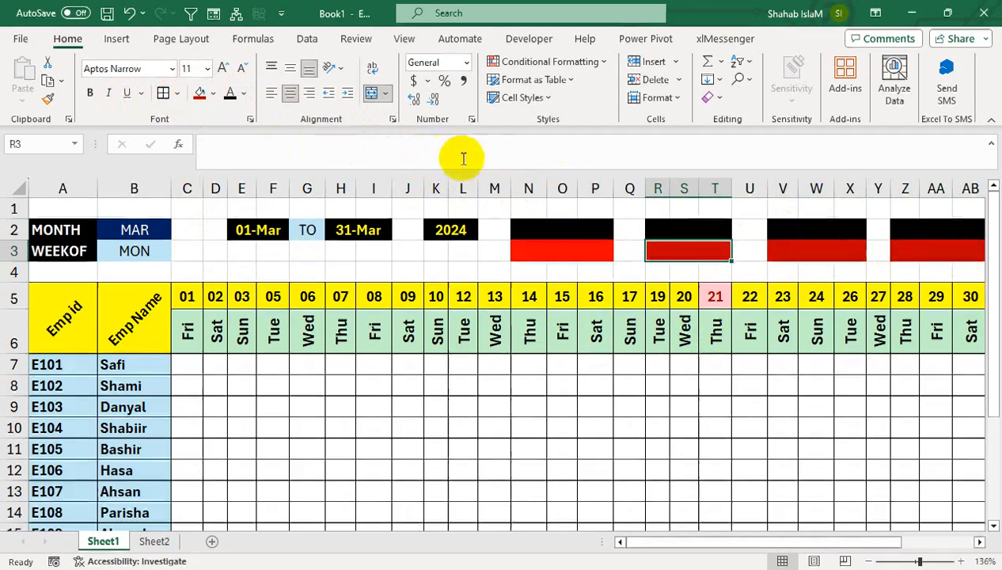
left_click(529, 250)
left_click(200, 103)
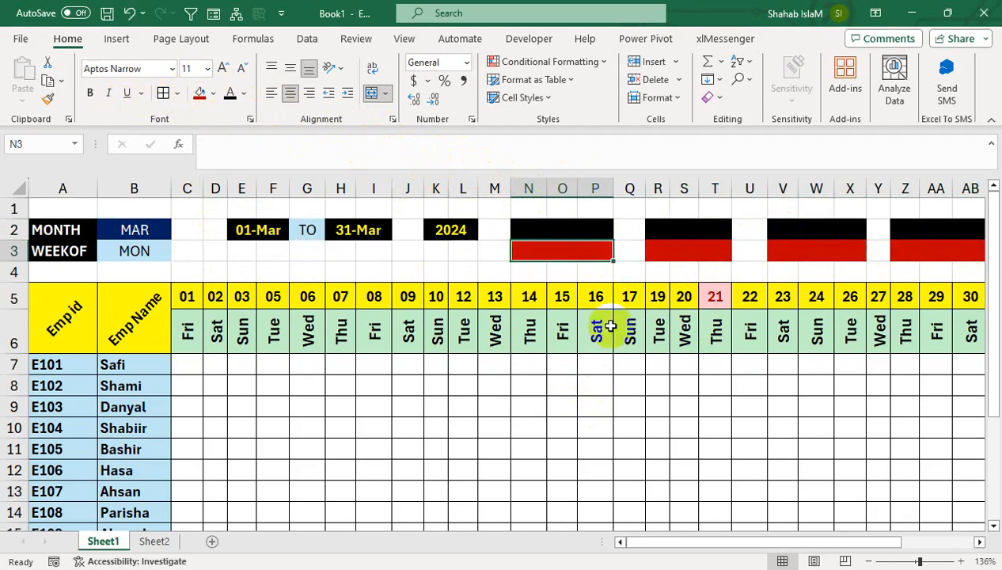
left_click(596, 229)
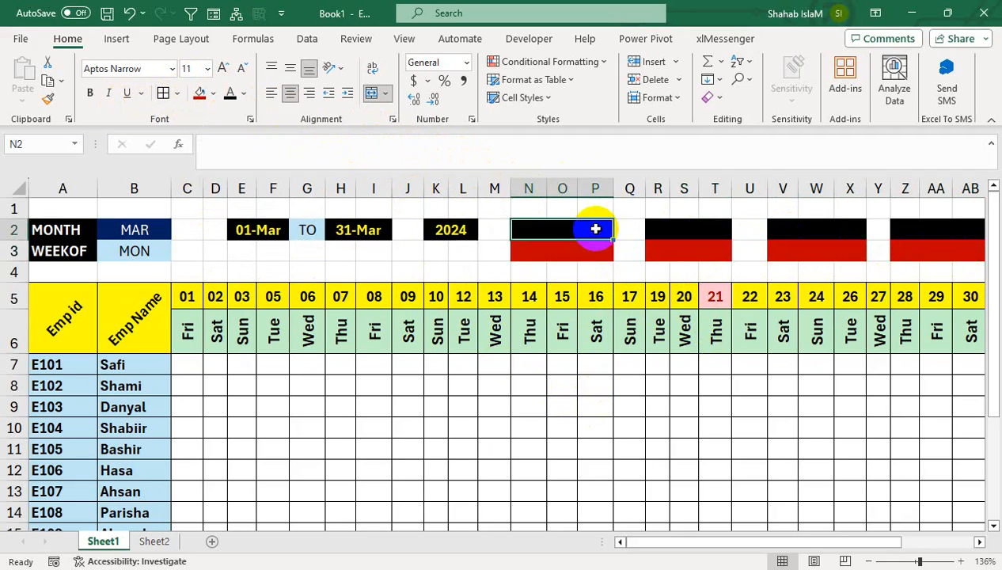
Enter 'Total Emp' in N2 and make the N2, R2, V2, Z2 headers bold white 12-point
type("Total")
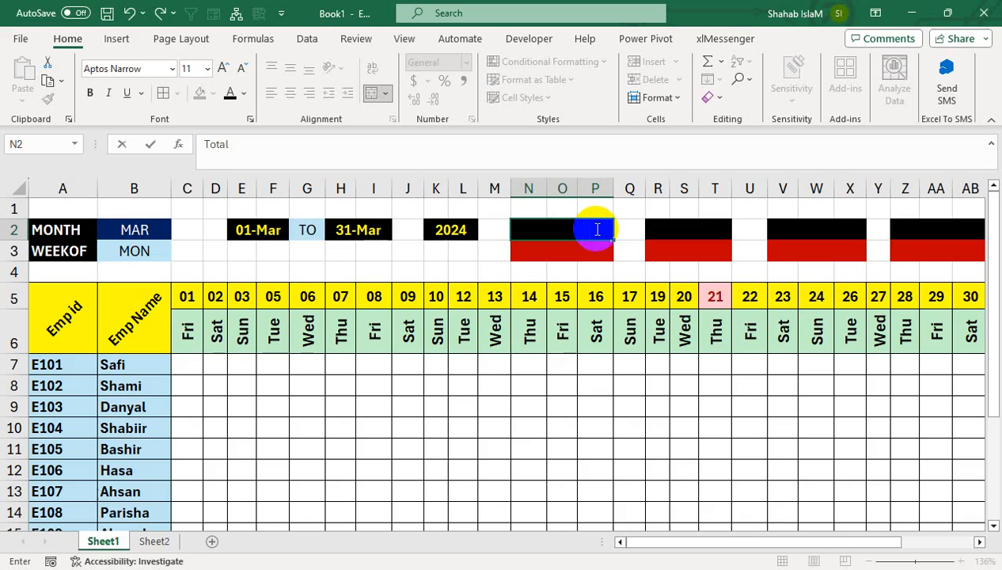
key("Return")
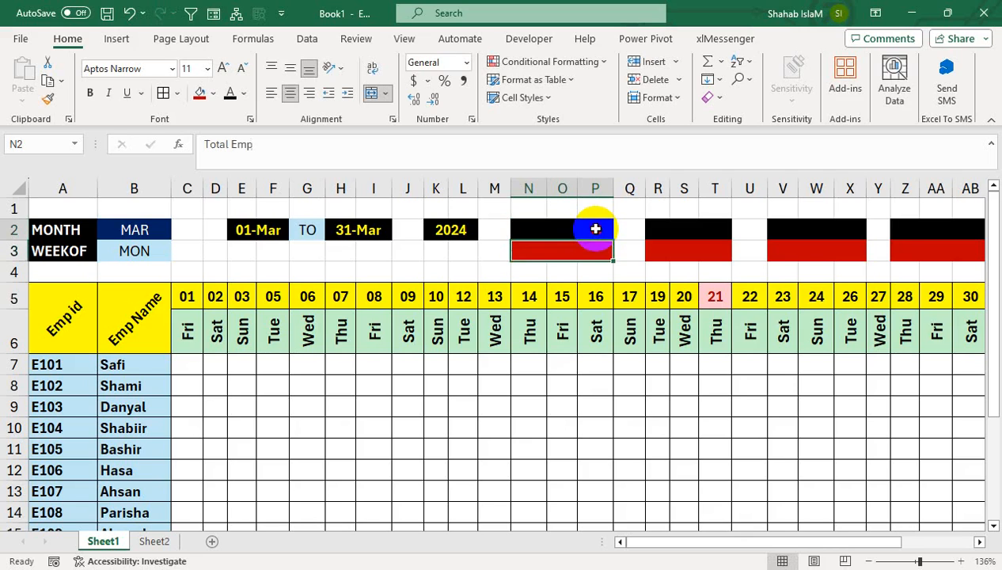
left_click(596, 229)
left_click(671, 227, "ctrl")
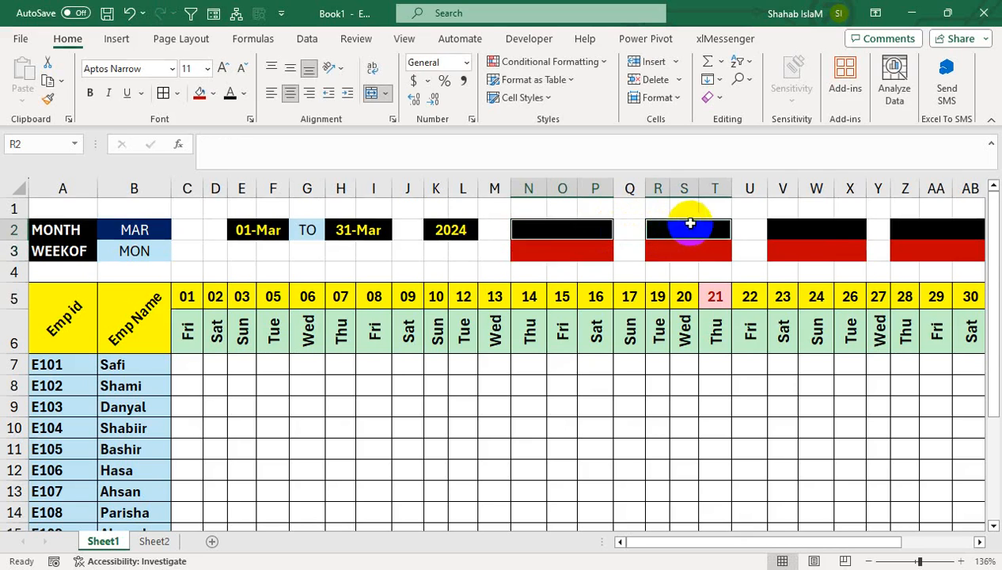
left_click(848, 225, "ctrl")
left_click(900, 222, "ctrl")
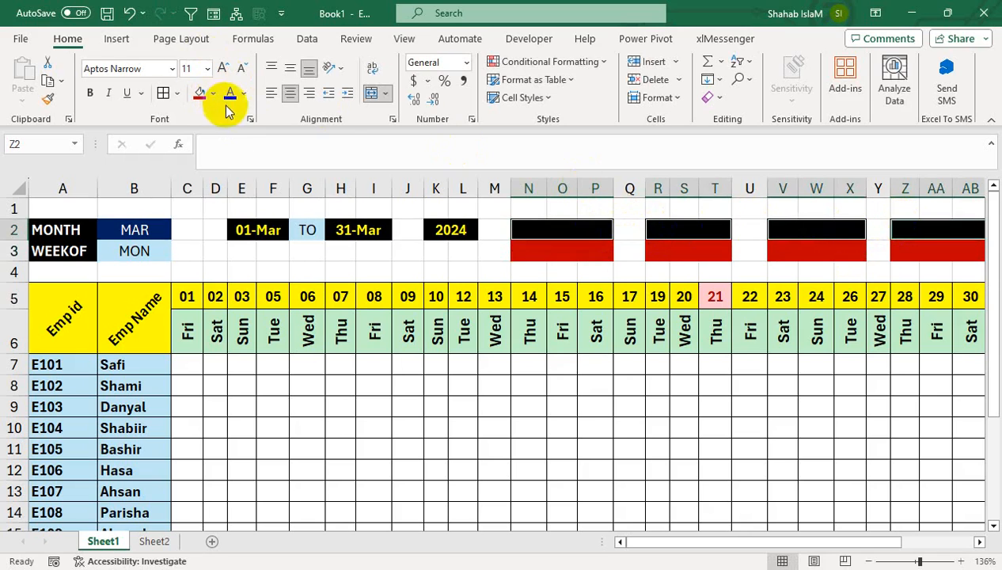
left_click(243, 93)
left_click(229, 160)
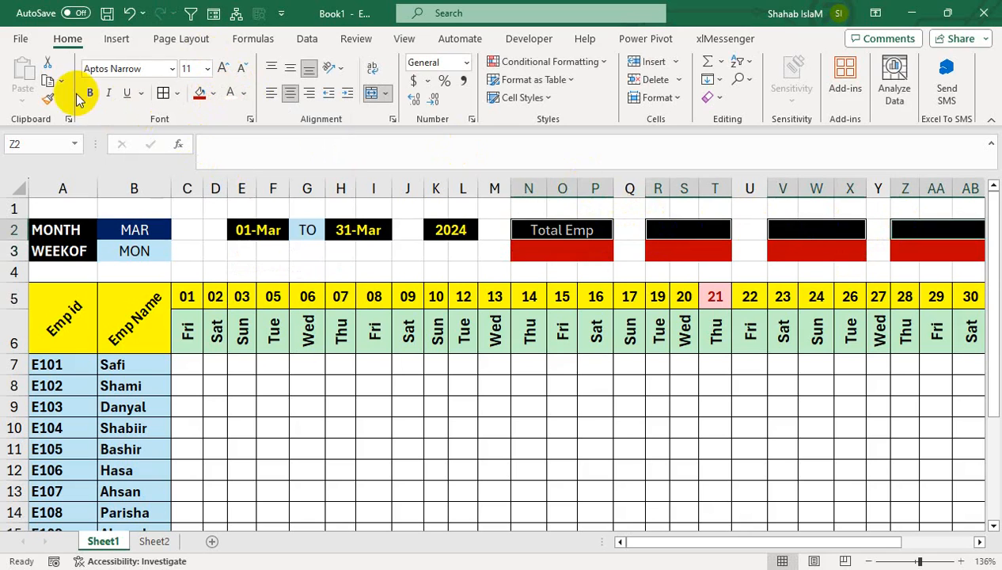
left_click(91, 94)
left_click(224, 68)
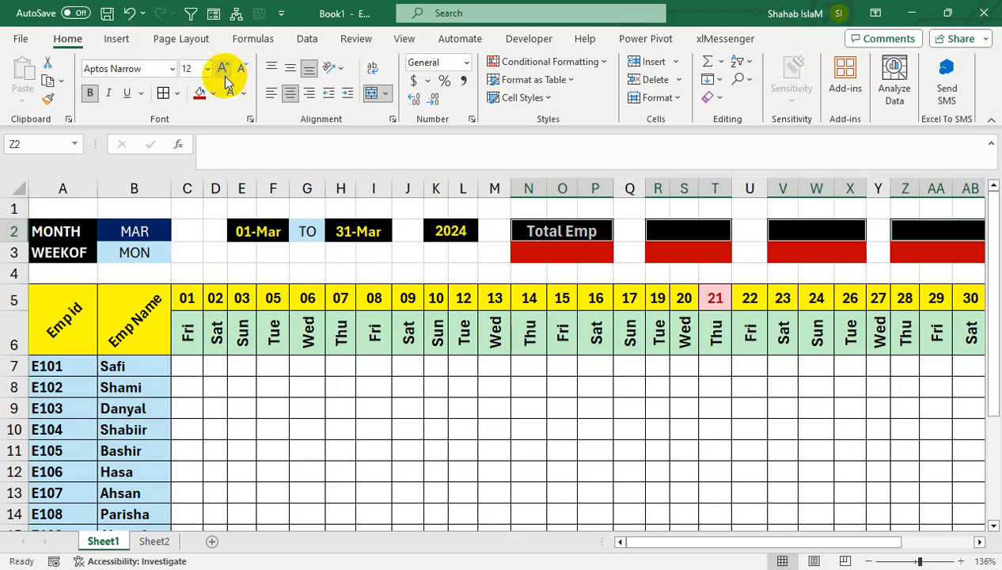
left_click(523, 252)
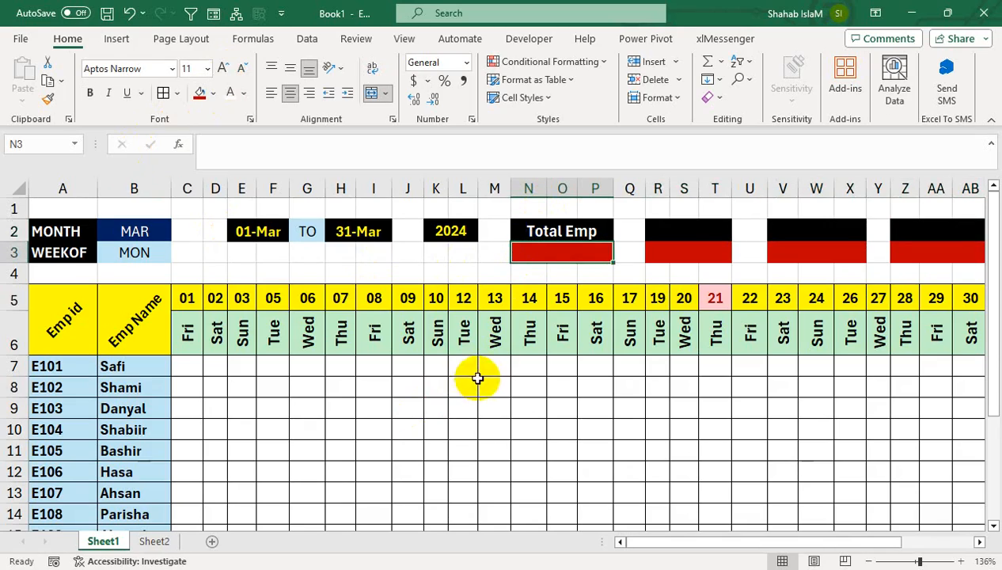
Replace all blank cells in C7:T17 with P using find and replace (198 replacements)
left_click_drag(198, 366, 707, 503)
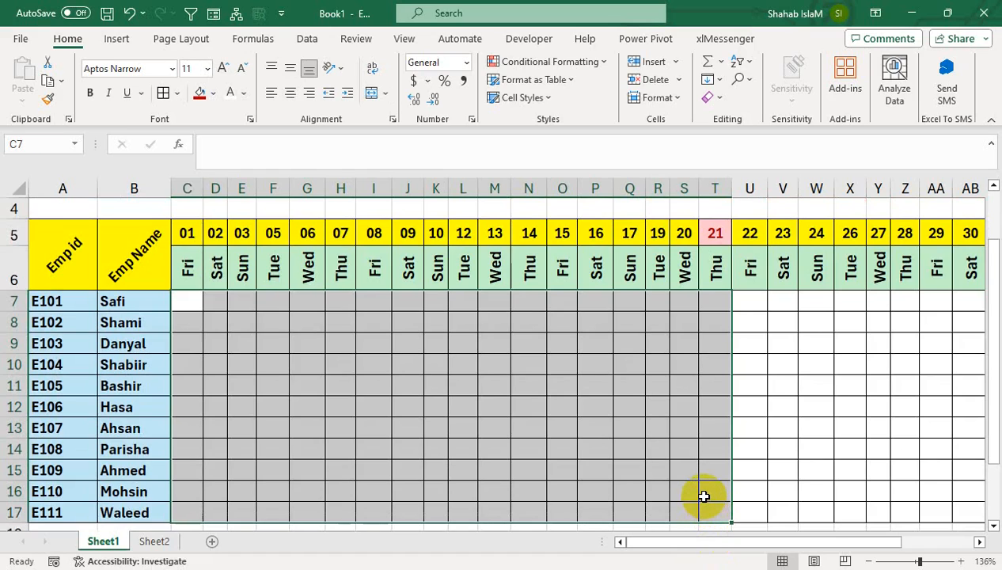
key("ctrl+f")
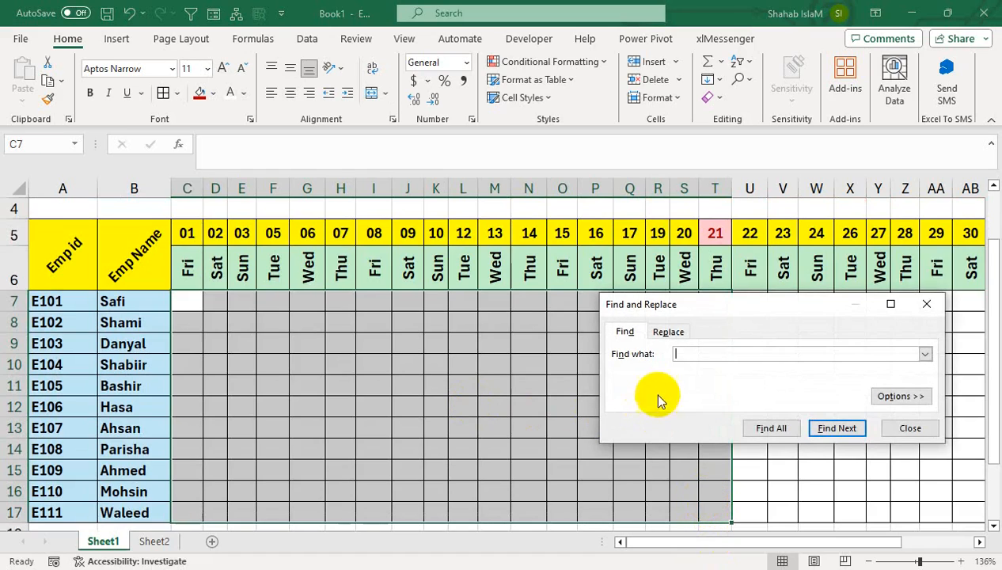
left_click(666, 333)
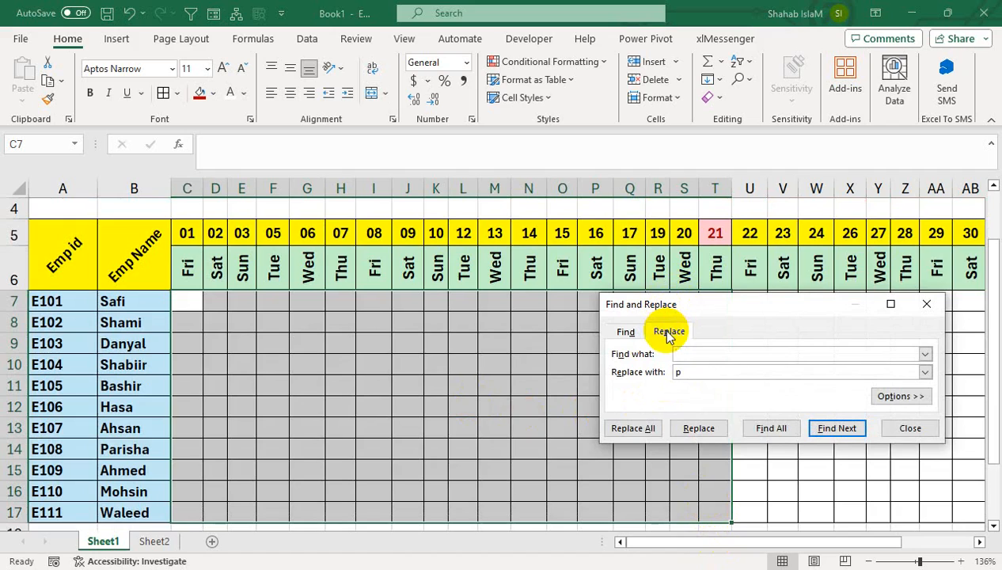
left_click(625, 333)
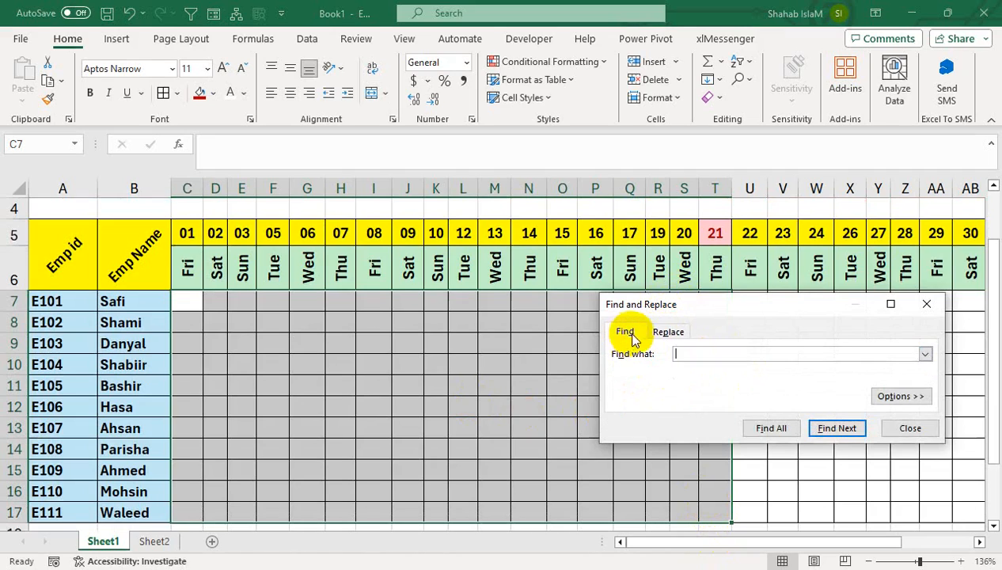
left_click(669, 332)
left_click(677, 372)
type("p")
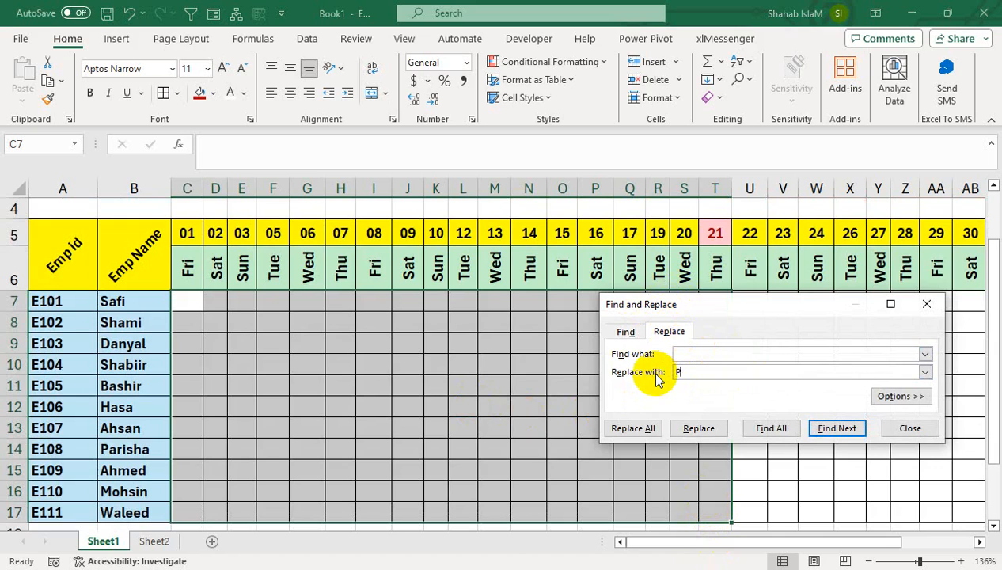
left_click(638, 427)
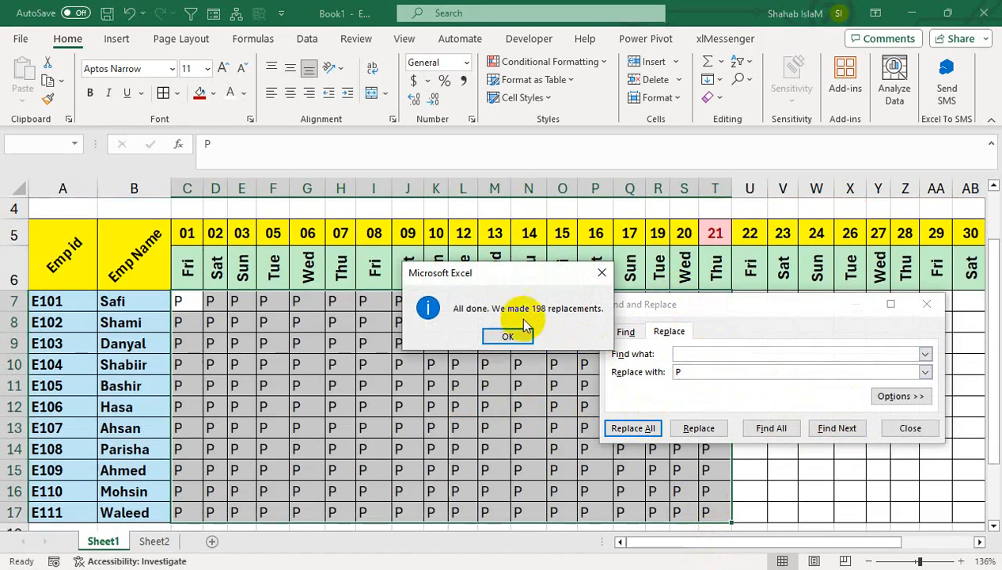
left_click(511, 336)
left_click(925, 305)
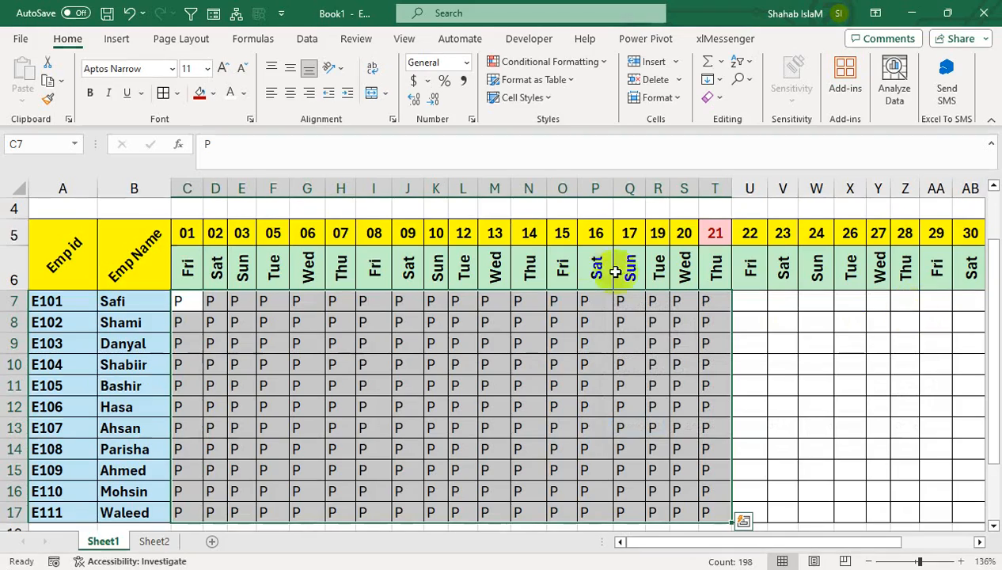
Centre the P entries and start an Equal To P highlight rule with green preset
left_click(290, 93)
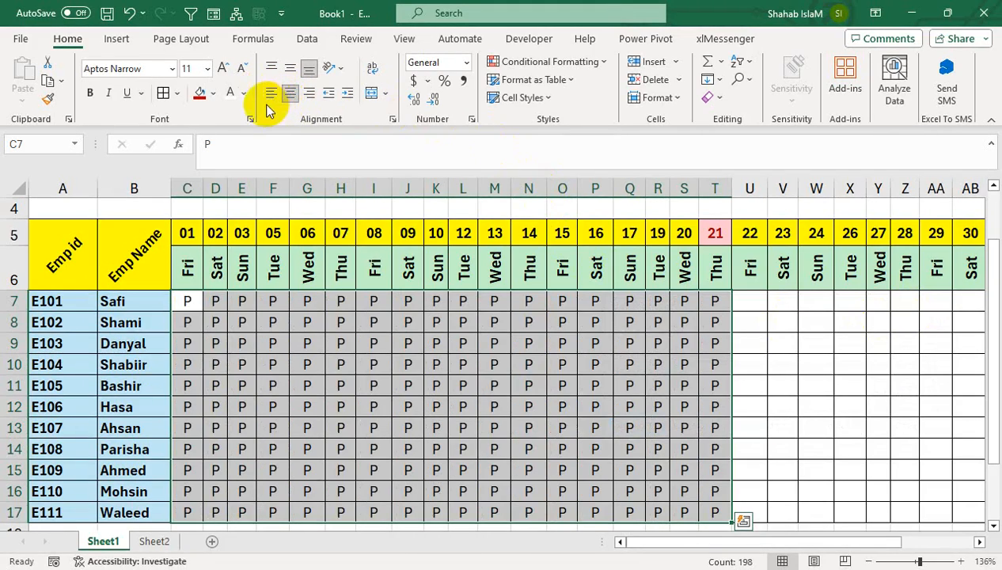
left_click(676, 64)
left_click(608, 75)
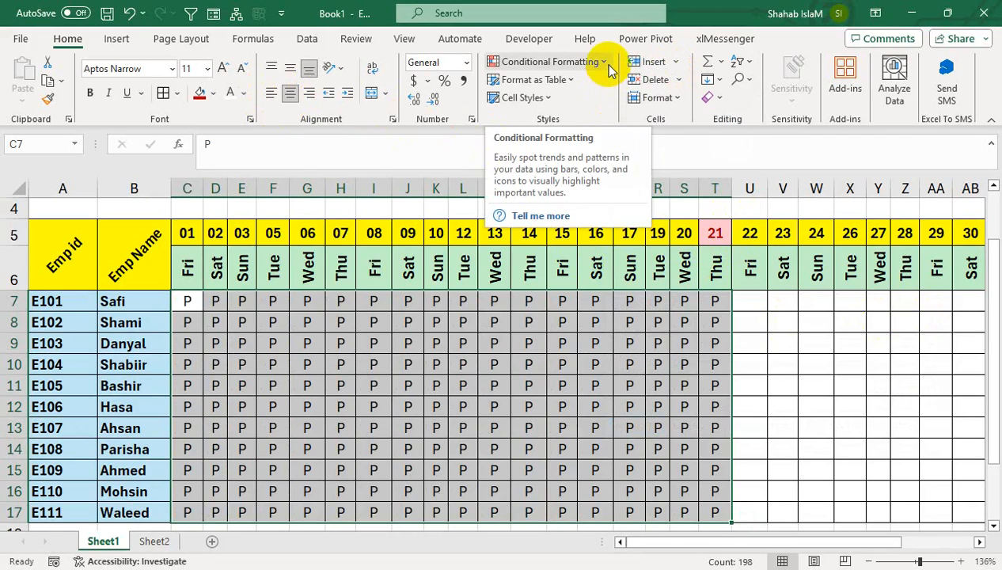
left_click(607, 63)
mouse_move(625, 88)
left_click(651, 191)
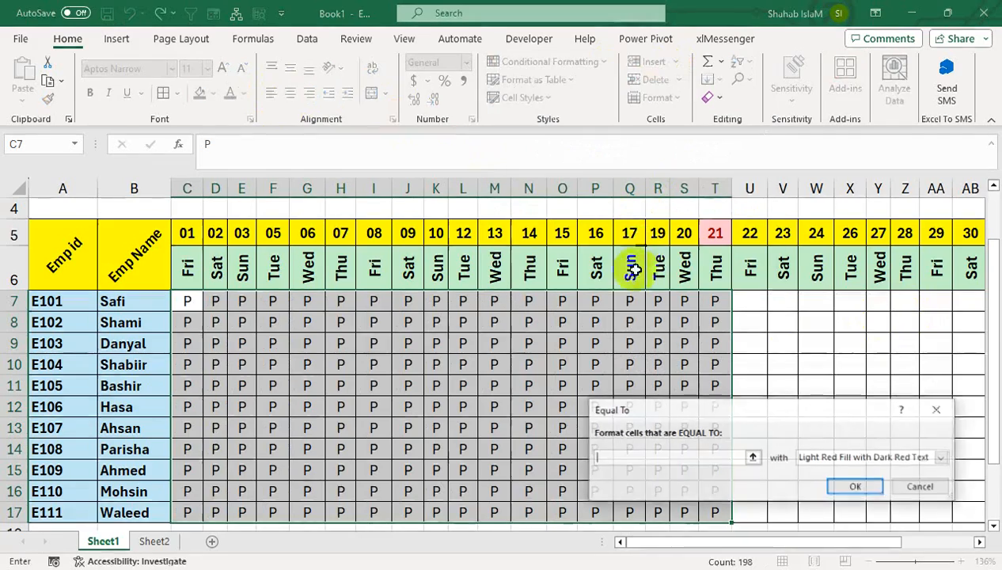
type("p")
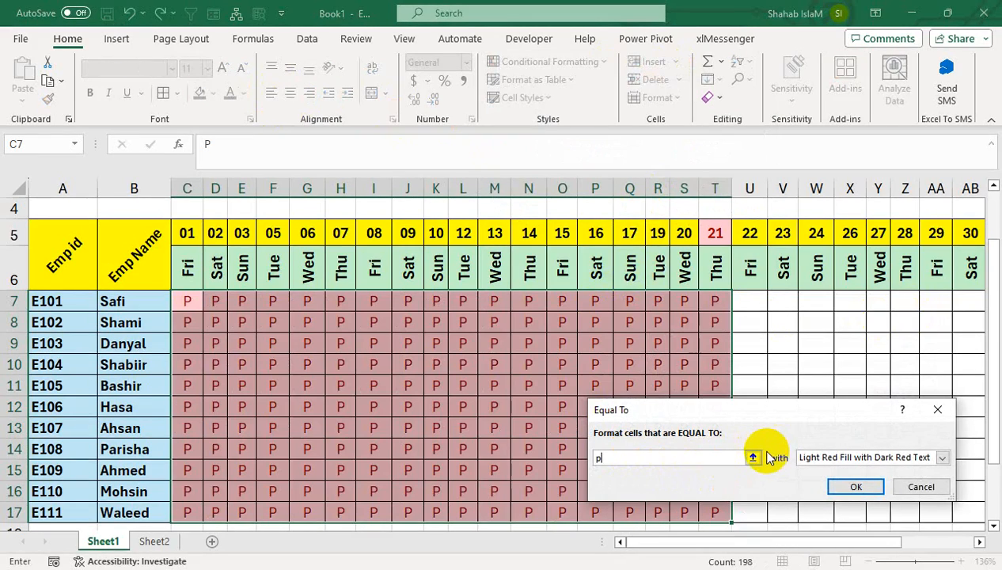
left_click(832, 457)
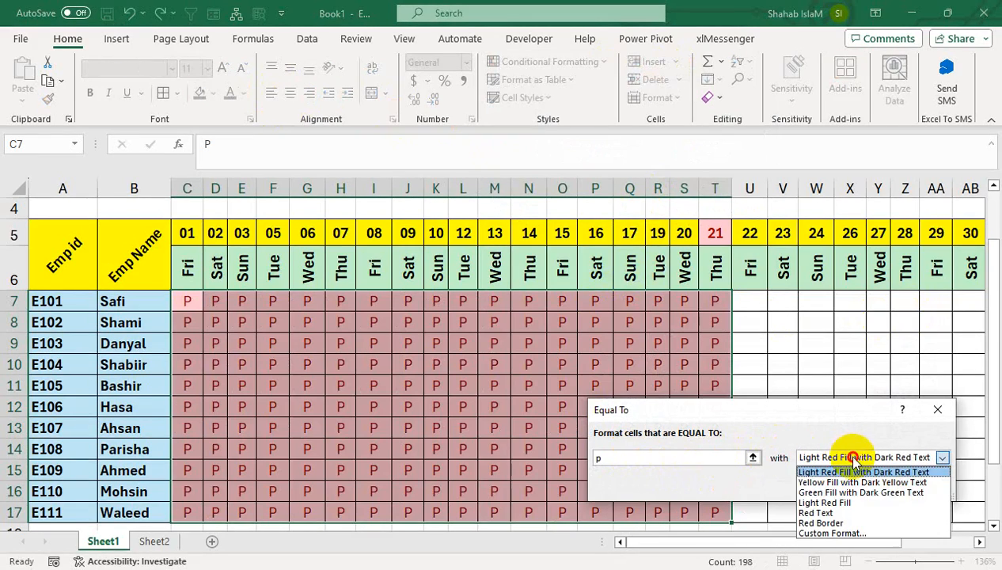
left_click(830, 493)
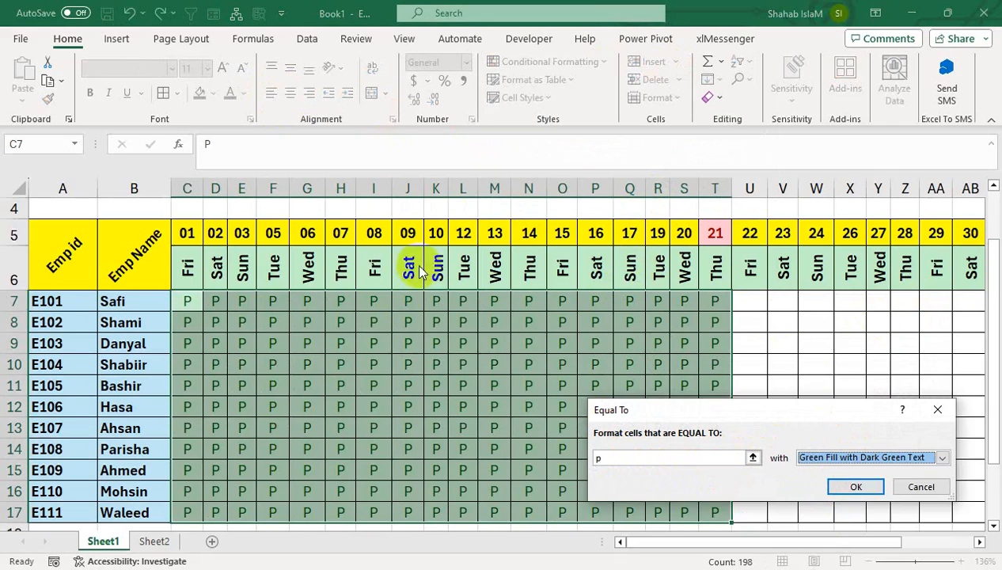
left_click(818, 457)
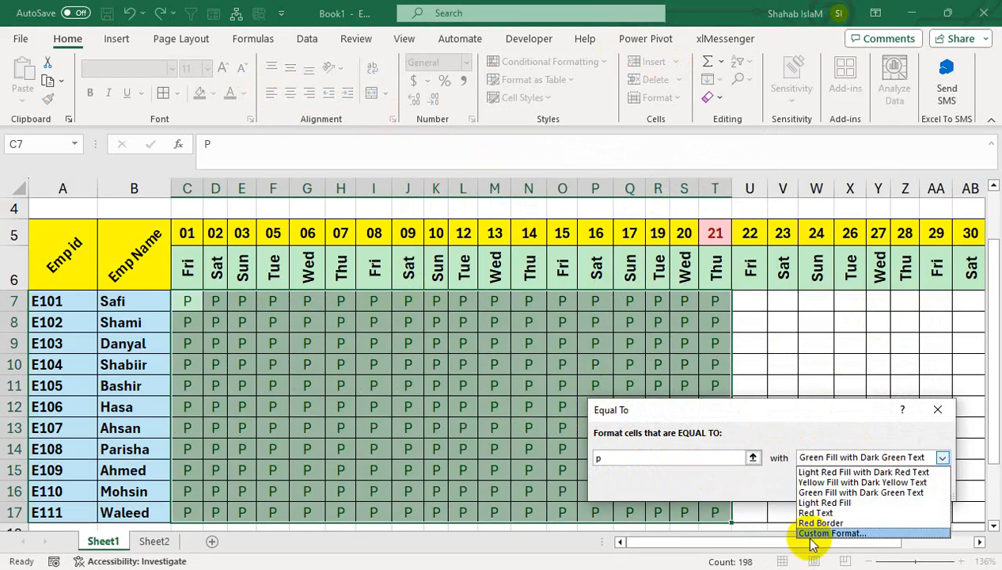
left_click(756, 487)
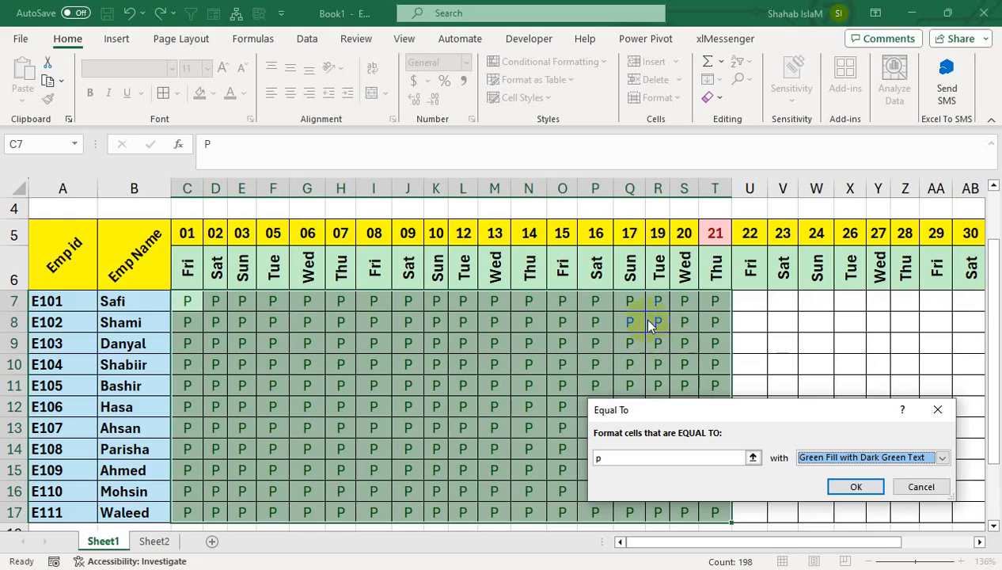
Give the P rule a custom format: light green fill, bold black font
left_click(815, 459)
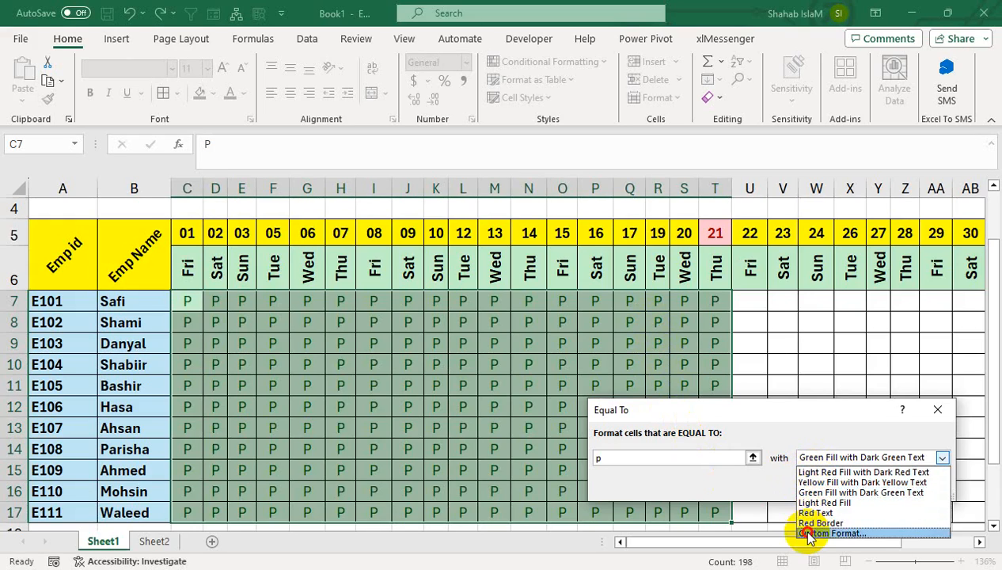
left_click(820, 533)
left_click(721, 275)
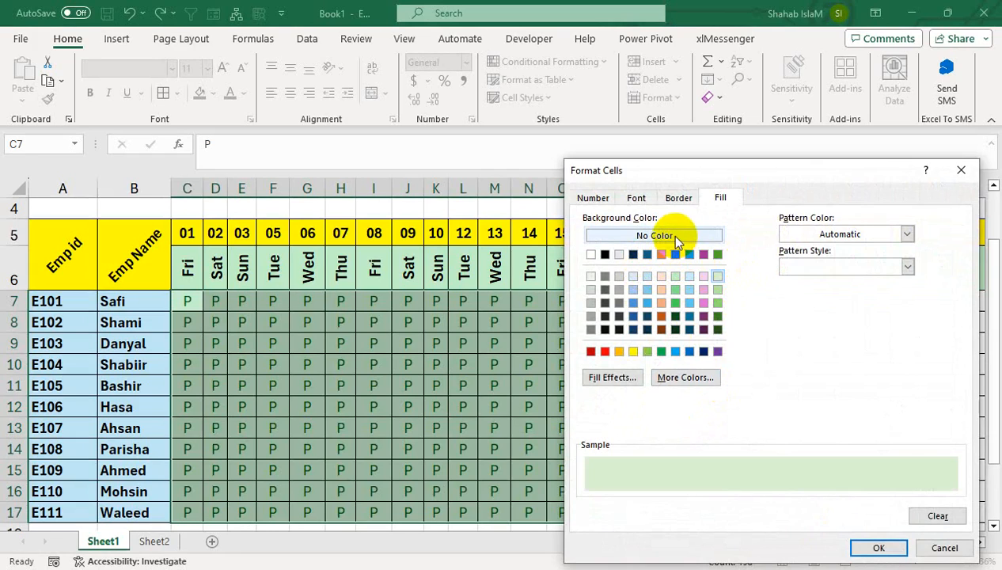
left_click(634, 198)
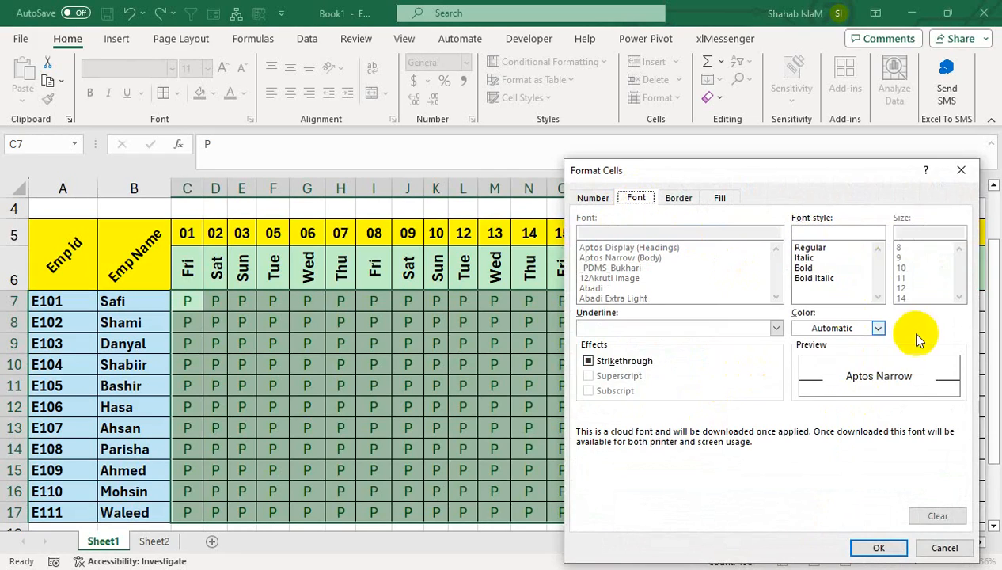
left_click(805, 271)
left_click(877, 328)
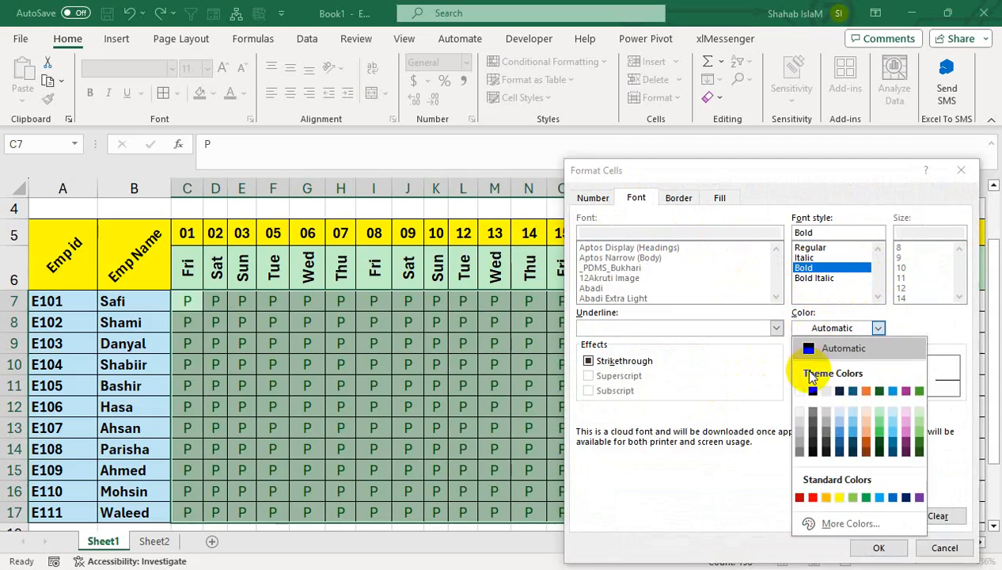
left_click(805, 384)
left_click(877, 548)
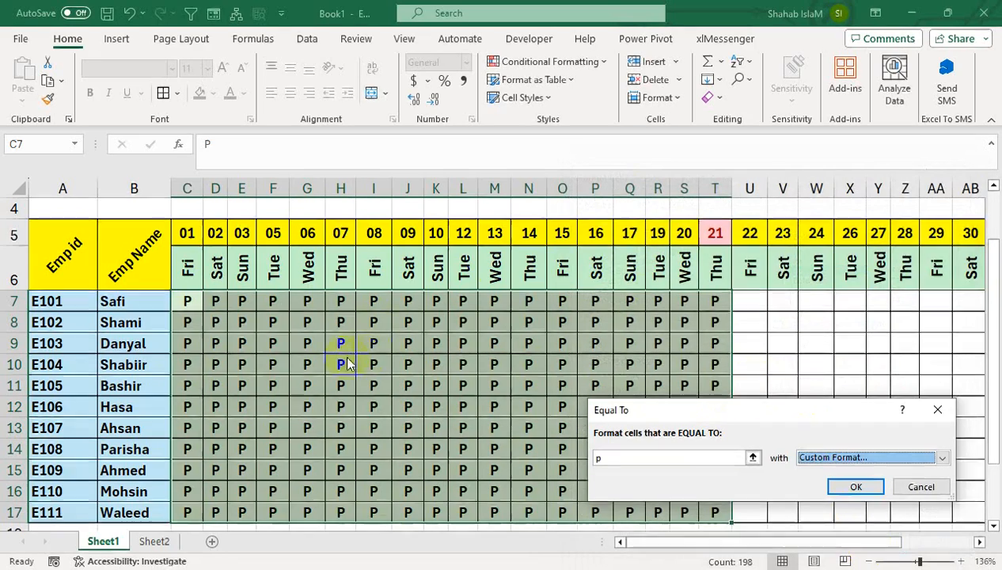
Change the custom fill to pale green #EFF9EB and apply the P rule to the grid
left_click(863, 457)
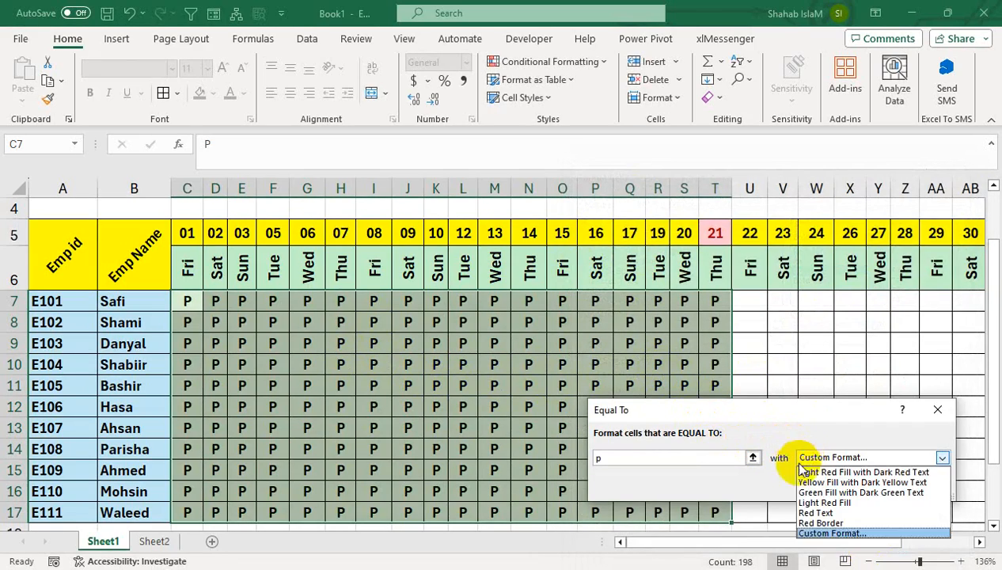
left_click(808, 532)
left_click(723, 202)
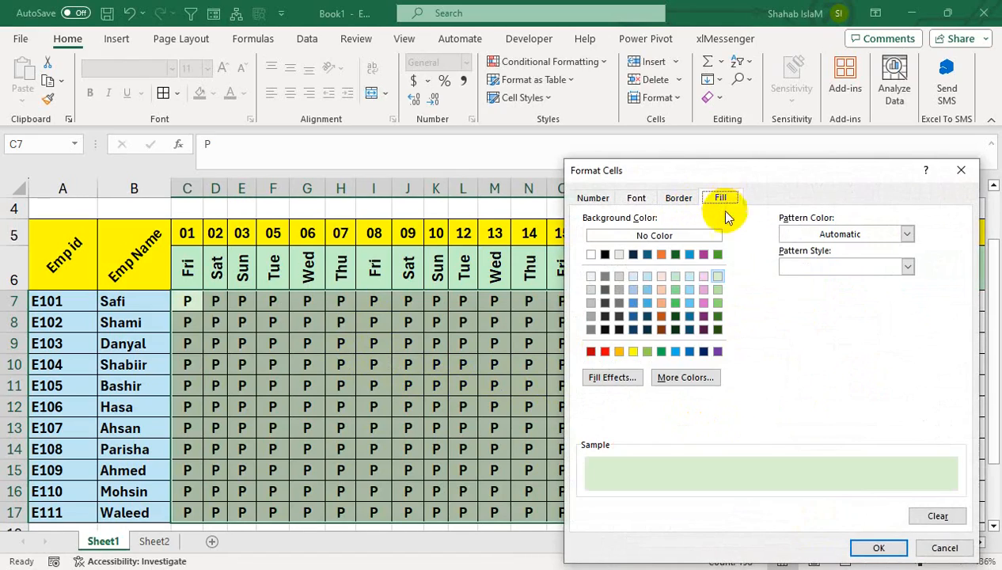
left_click(637, 379)
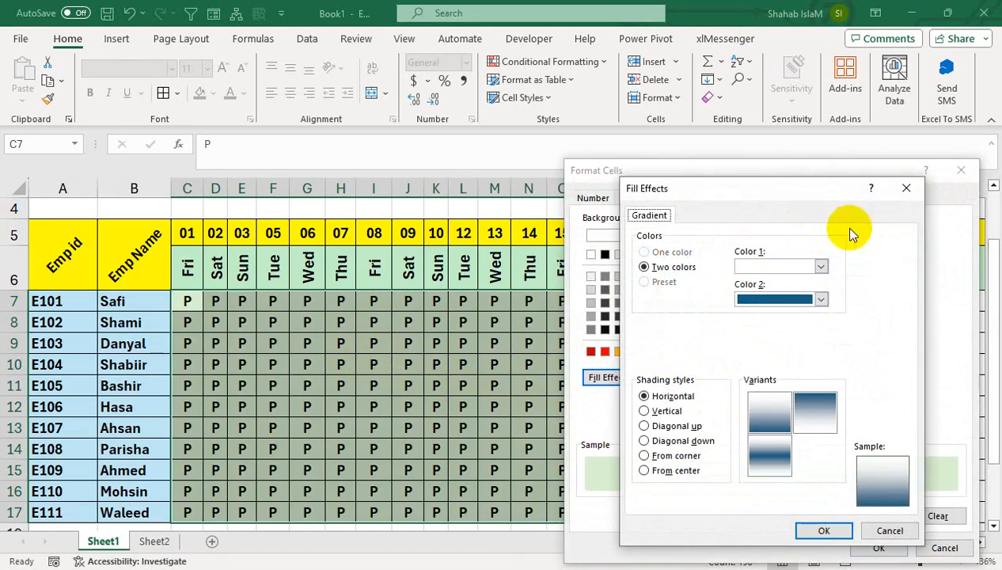
left_click(905, 192)
left_click(707, 375)
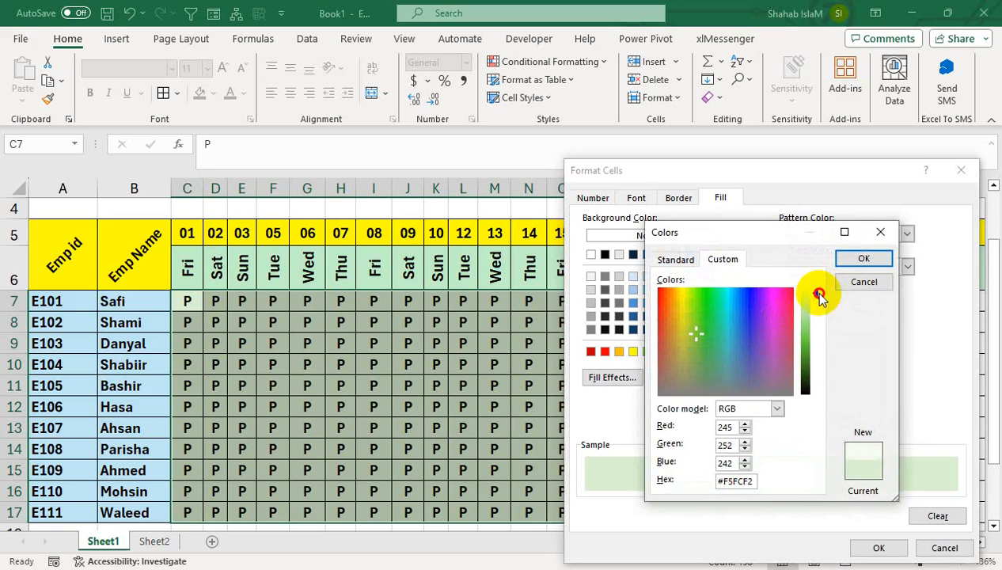
left_click(861, 258)
left_click(878, 548)
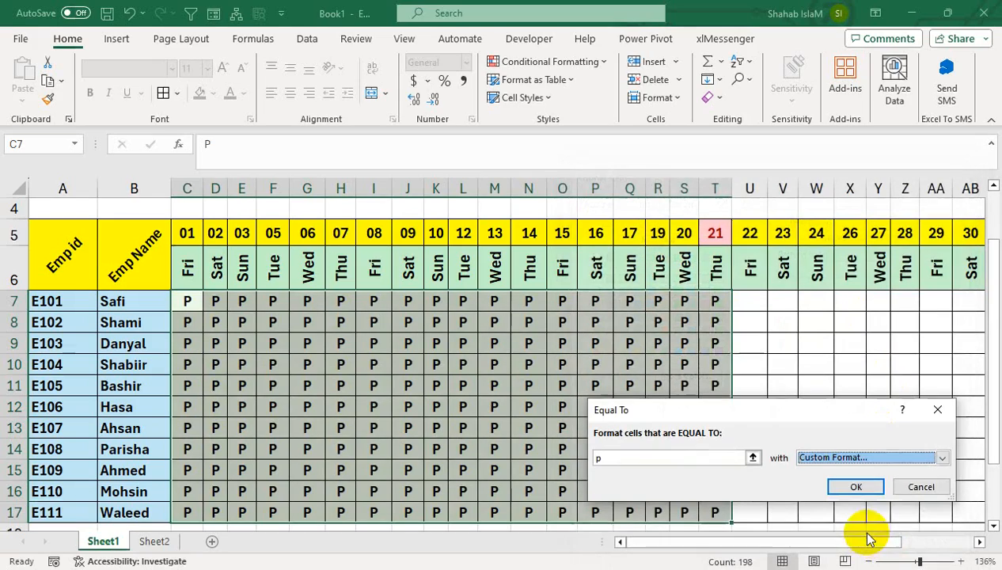
left_click(871, 495)
left_click(736, 388)
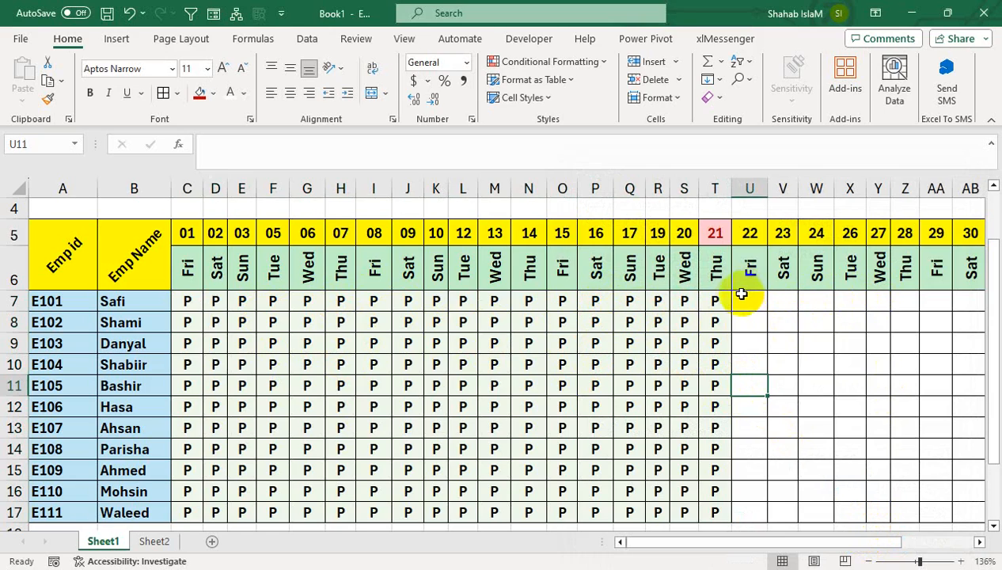
left_click(712, 301)
Copy T7's formatting across U7:AC17 with Format Painter and enter A in V9
left_click(48, 99)
mouse_move(745, 304)
left_mouse_down()
mouse_move(984, 364)
mouse_move(942, 504)
left_mouse_up()
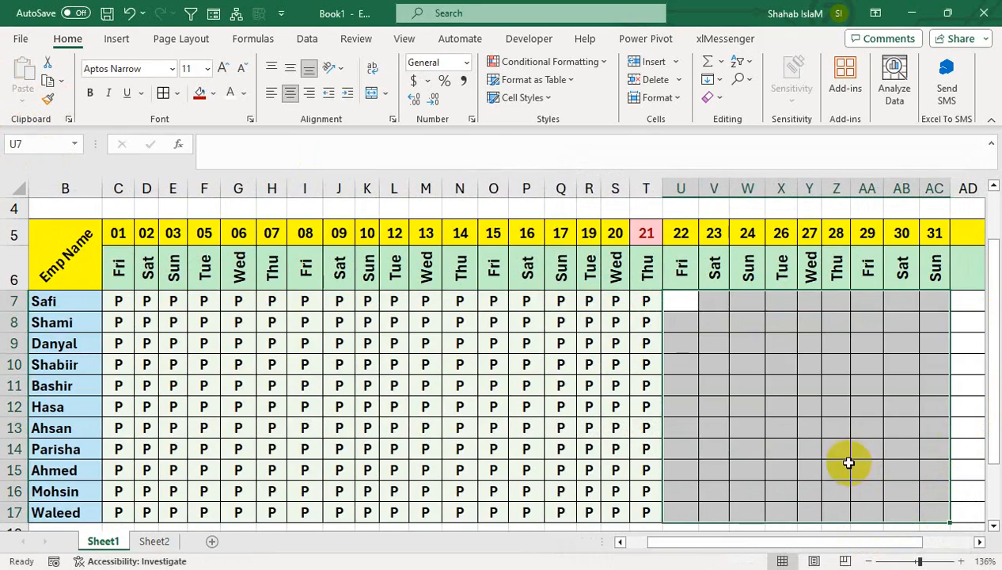
left_click(657, 363)
left_click(708, 340)
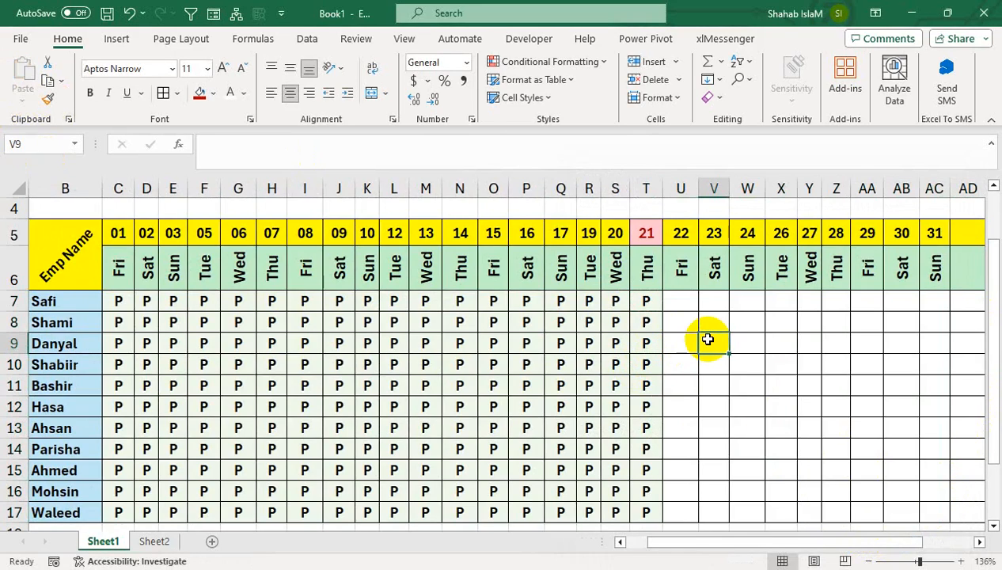
type("P")
key("Return")
left_click(712, 342)
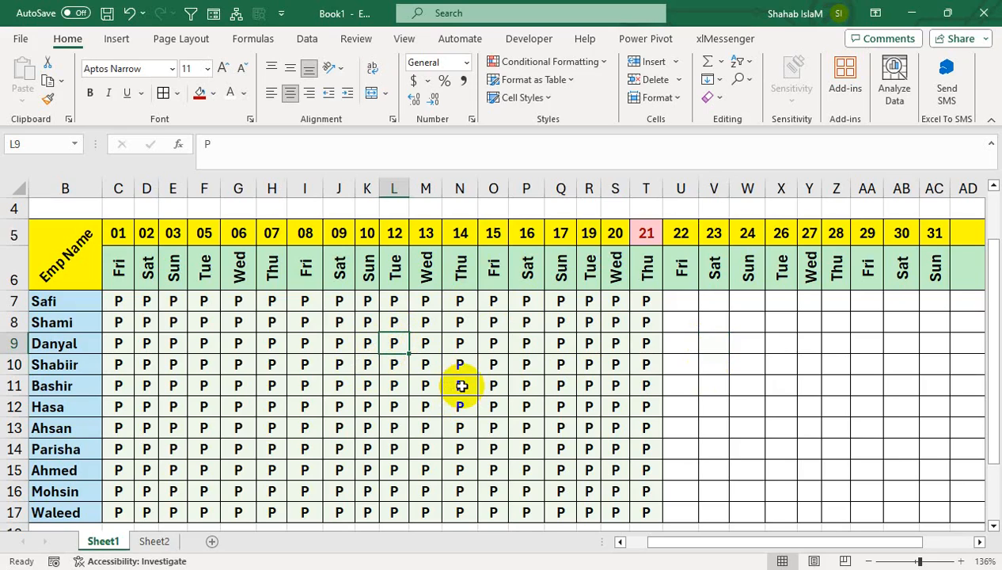
type("A")
left_click(427, 428)
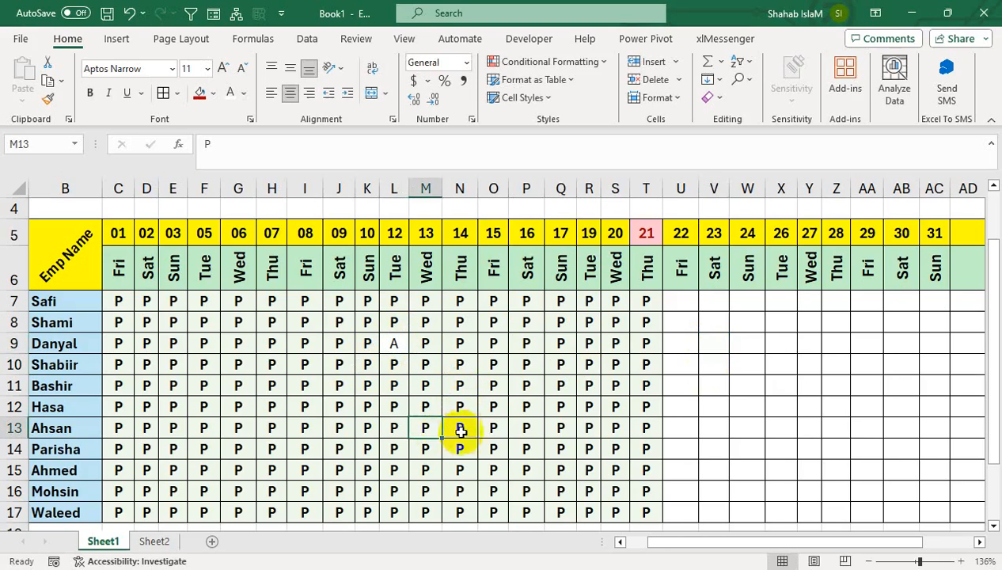
Mark O12, K16, E15, E12, E10, S13 and S10 absent with A
left_click(491, 407)
type("A")
left_click(368, 491)
type("A")
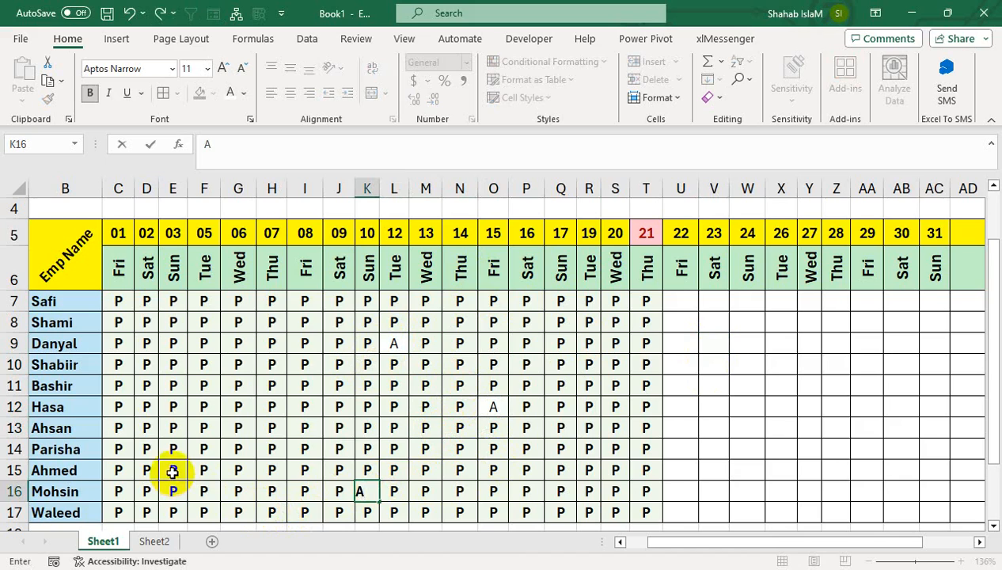
left_click(172, 470)
type("A")
left_click(173, 406)
type("A")
left_click(172, 364)
type("A")
left_click(609, 428)
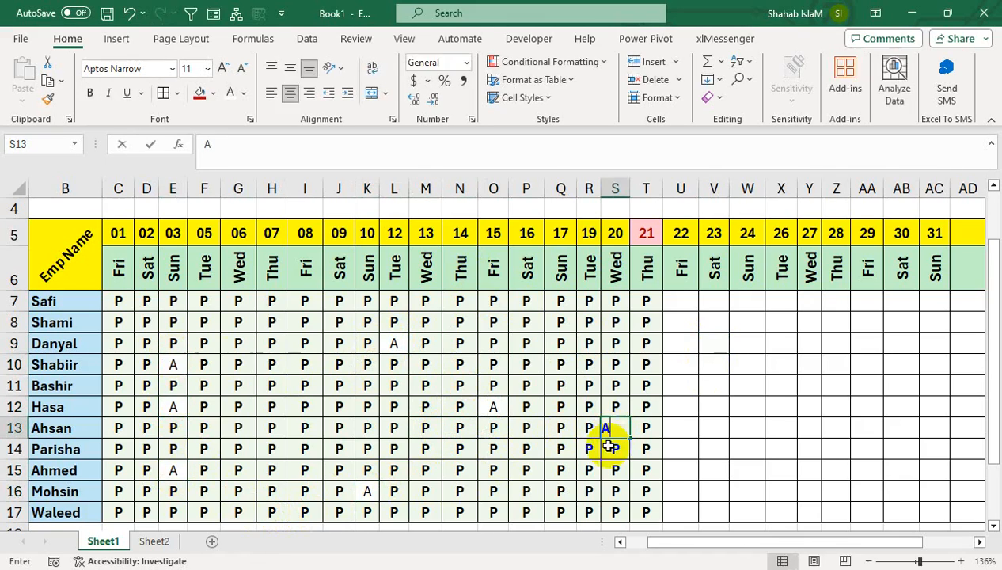
type("A")
left_click(609, 364)
type("A")
Mark S8, I11, G9, I16, G17, D17 and P17 absent with A
left_click(623, 321)
type("A")
left_click(301, 386)
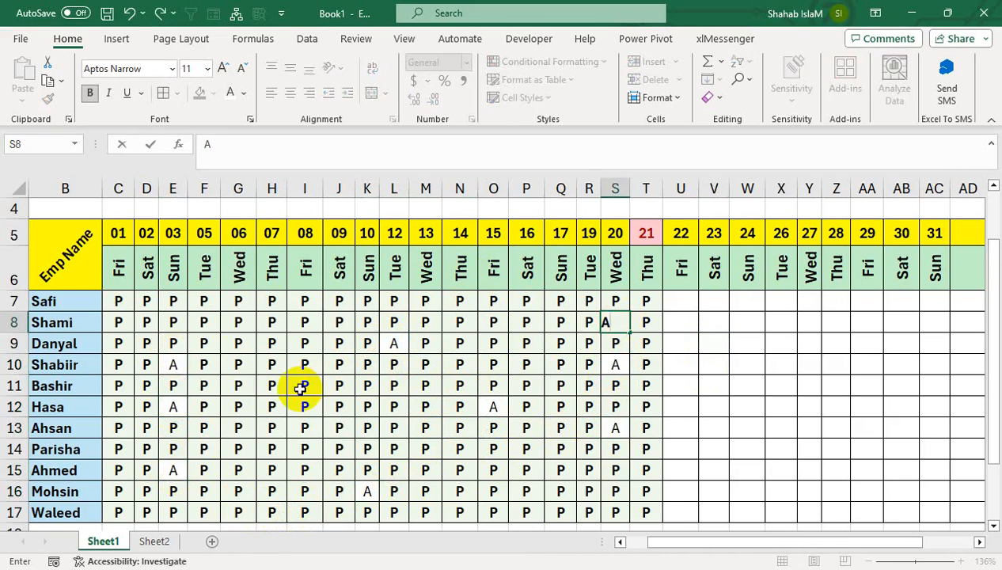
type("A")
left_click(237, 337)
type("A")
left_click(305, 491)
type("A")
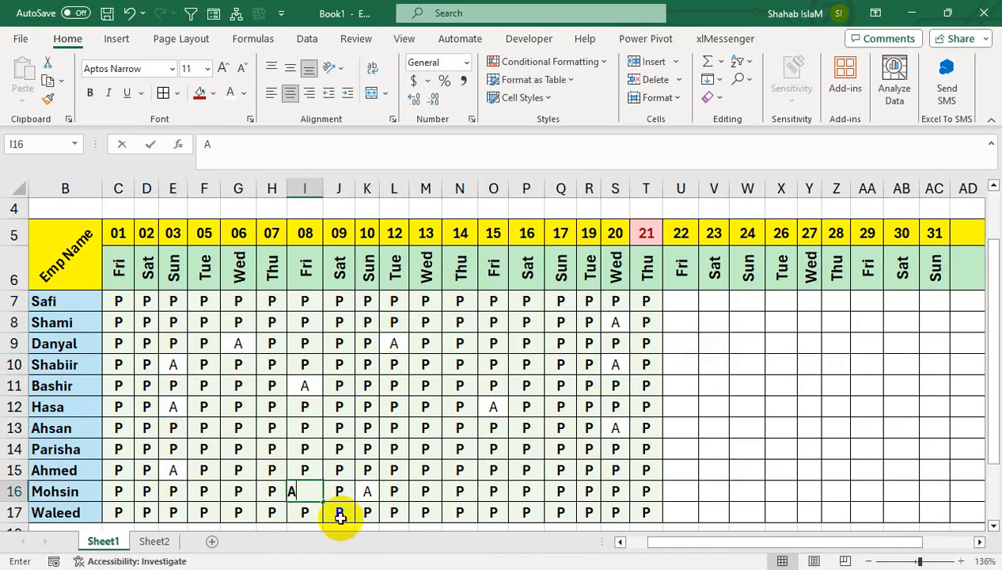
left_click(233, 512)
type("A")
left_click(141, 512)
type("A")
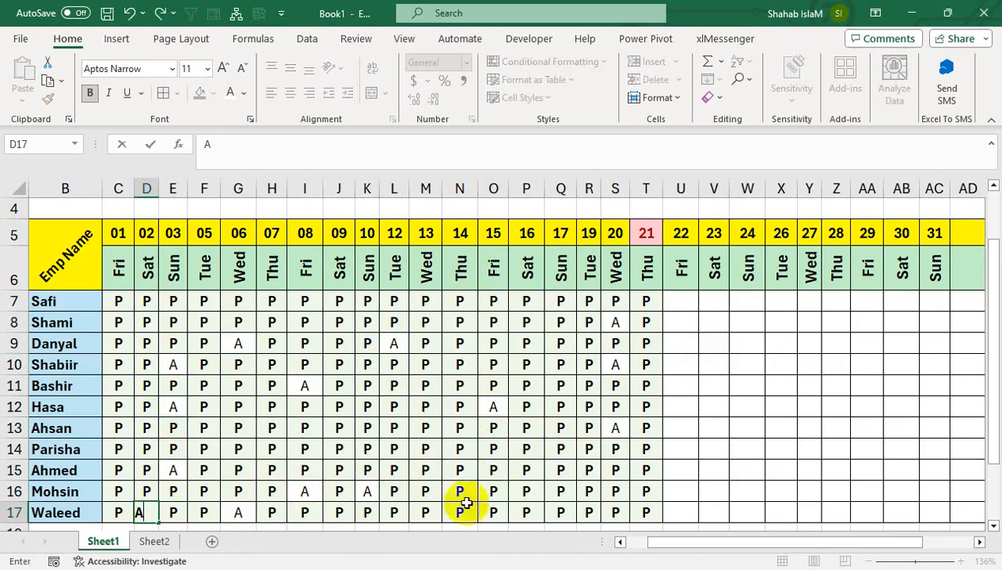
left_click(517, 515)
type("A")
Mark R16, O10, H8, D7 and C9 as leave with L
left_click(586, 490)
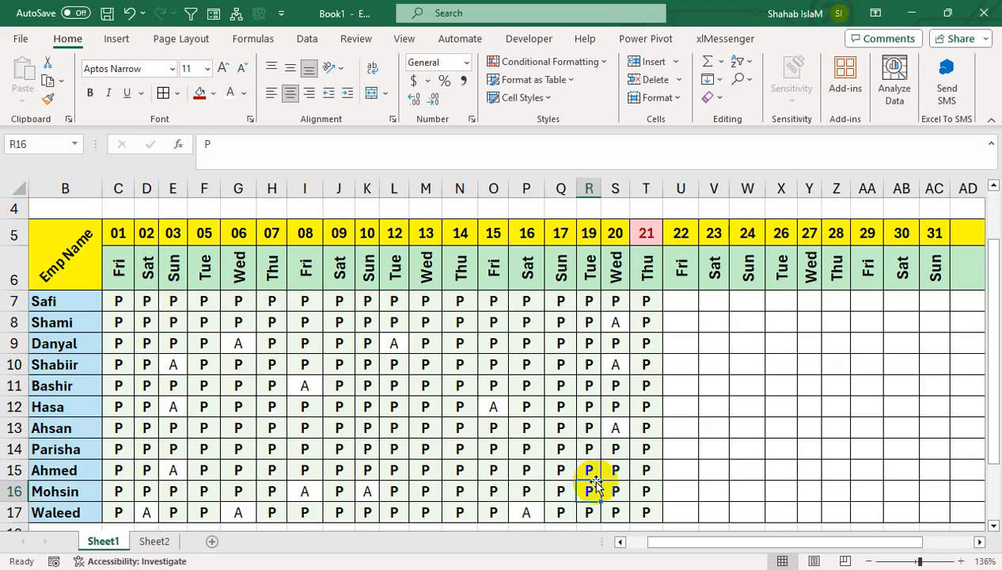
type("L")
left_click(491, 364)
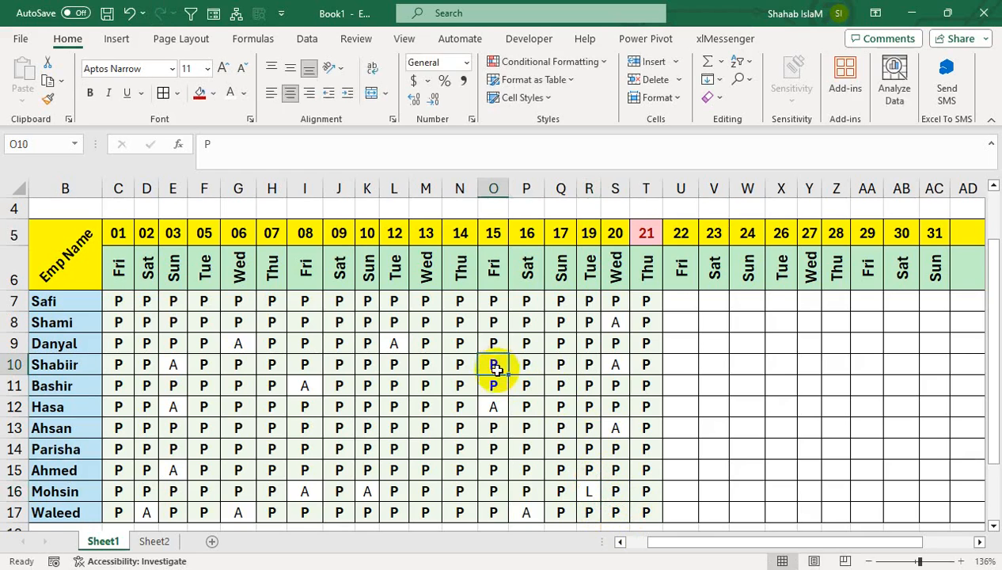
type("L")
left_click(270, 320)
type("L")
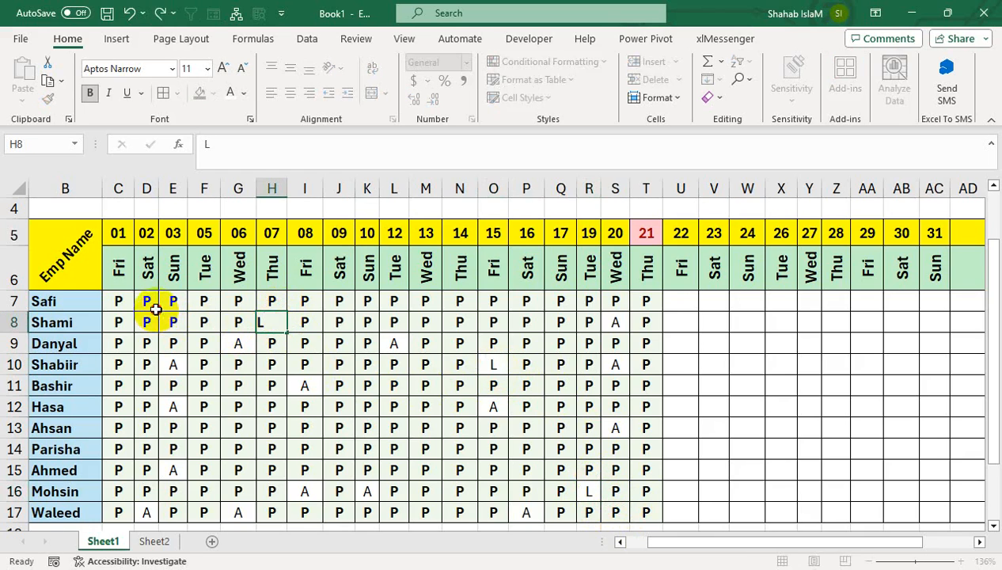
left_click(156, 310)
type("L")
left_click(123, 343)
left_click(368, 404)
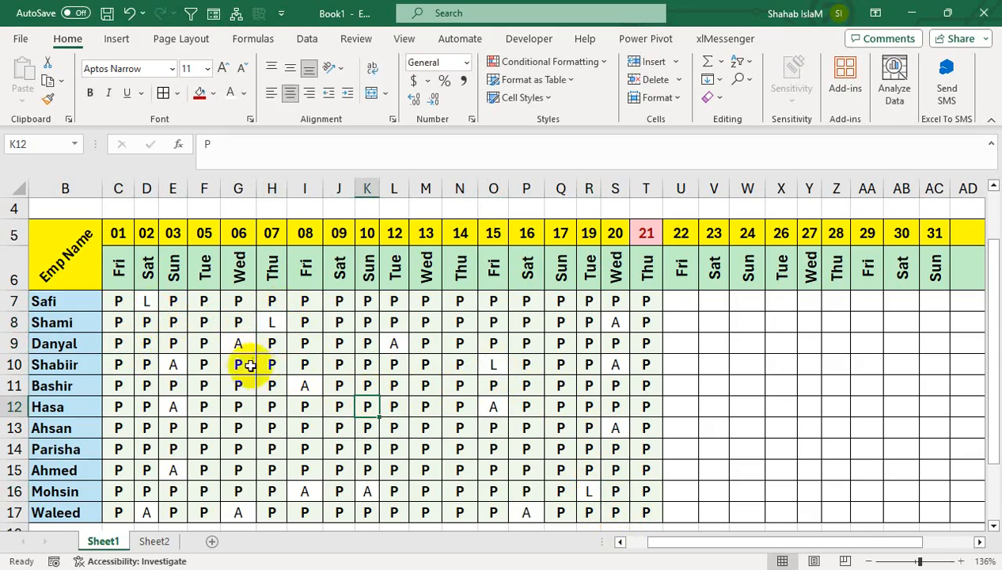
left_click(122, 343)
type("L")
left_click(152, 384)
left_click_drag(119, 301, 646, 511)
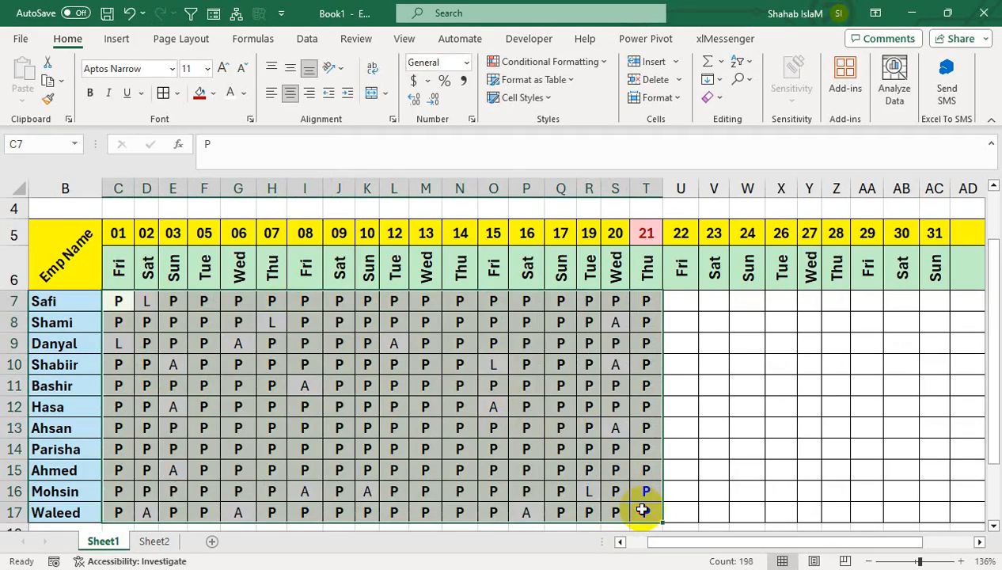
Add a highlight rule shading cells equal to A with Light Red Fill
left_click(601, 67)
mouse_move(594, 90)
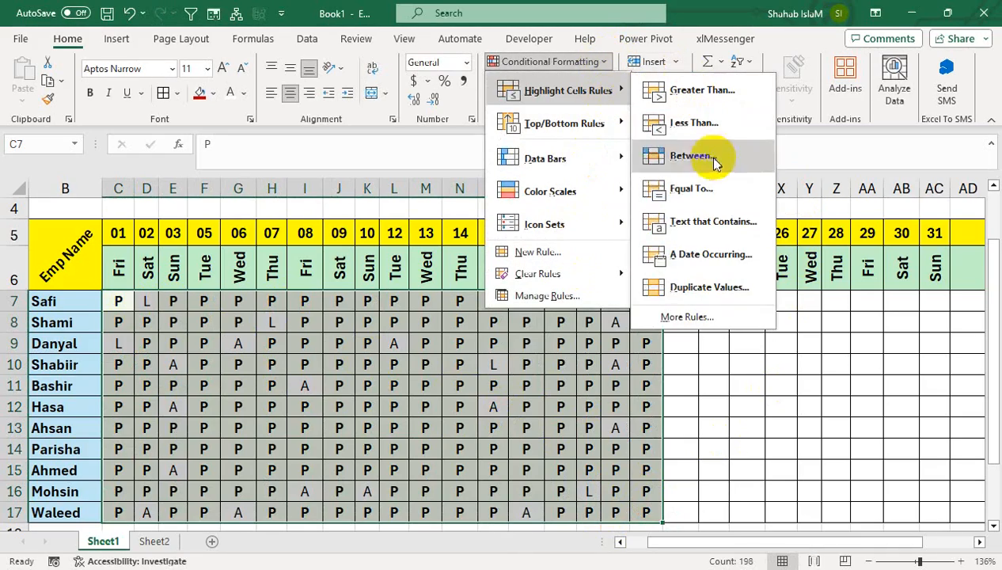
left_click(685, 190)
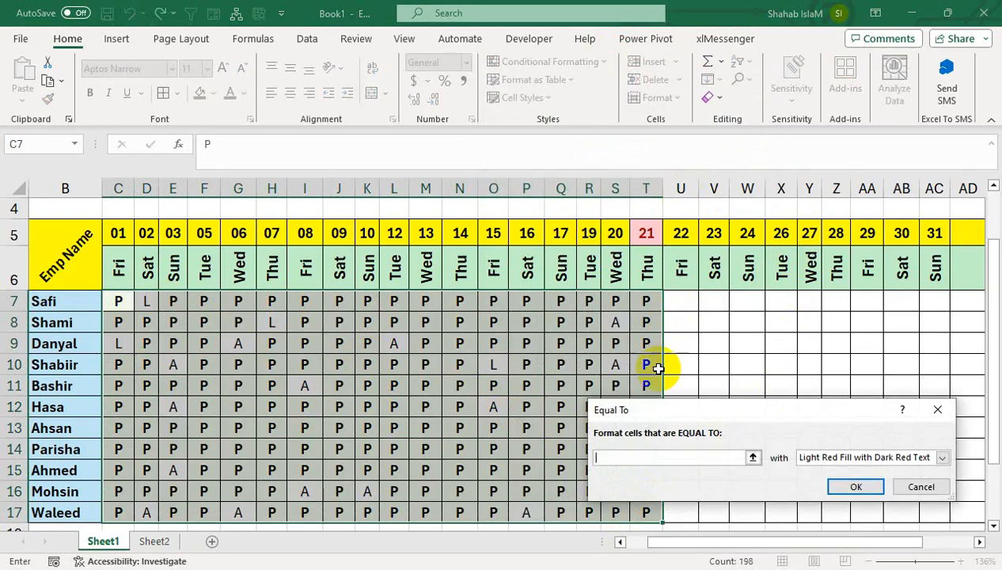
type("A")
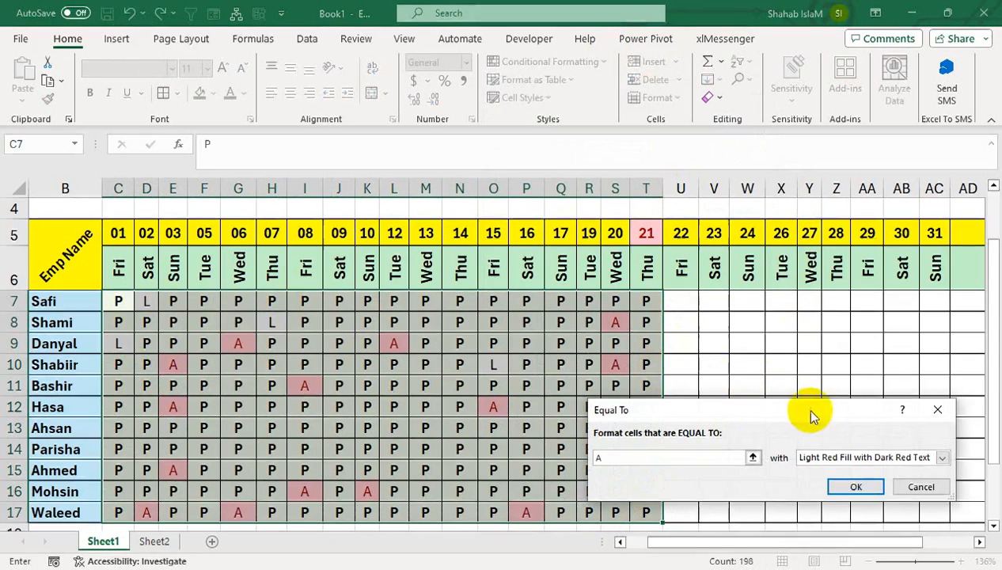
left_click(854, 487)
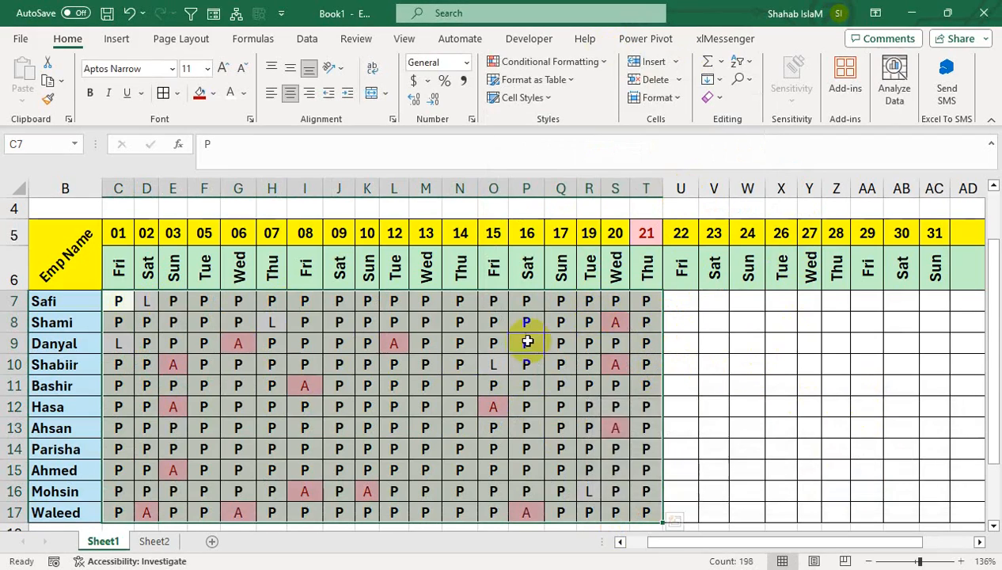
left_click(526, 342)
Reselect C7:T17 and highlight cells equal to L with green fill and dark green text
left_click_drag(111, 305, 642, 510)
left_click(599, 63)
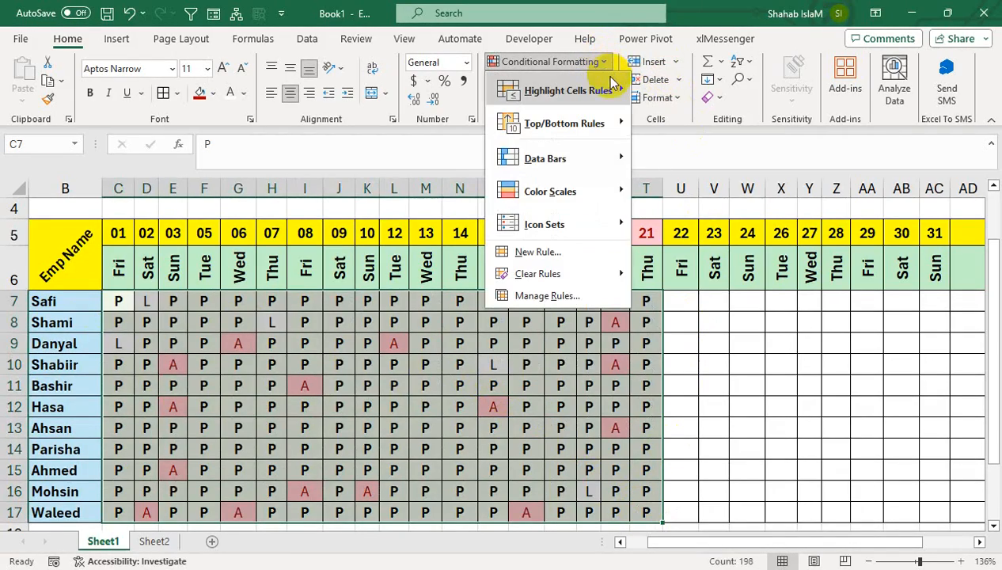
mouse_move(612, 89)
left_click(723, 201)
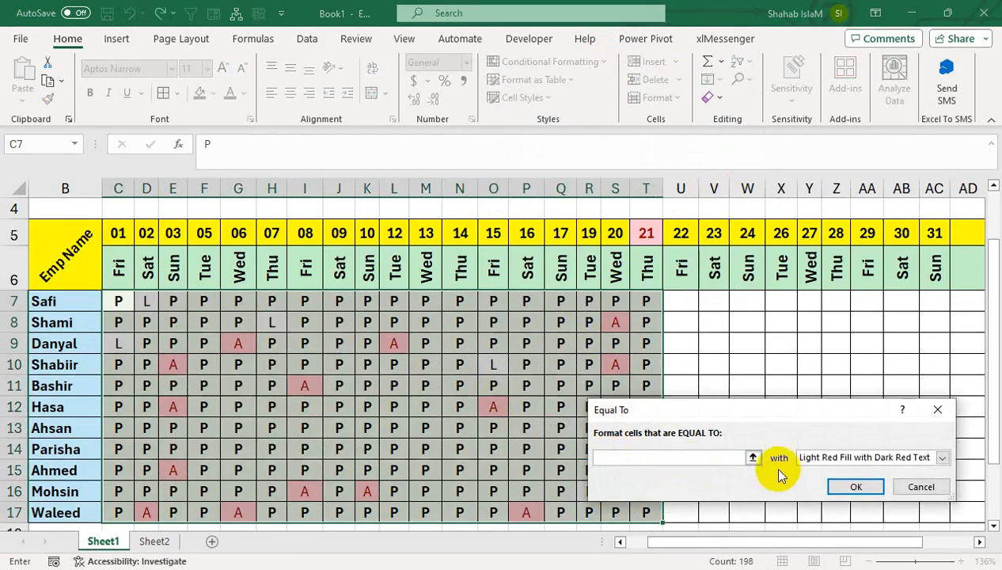
type("L")
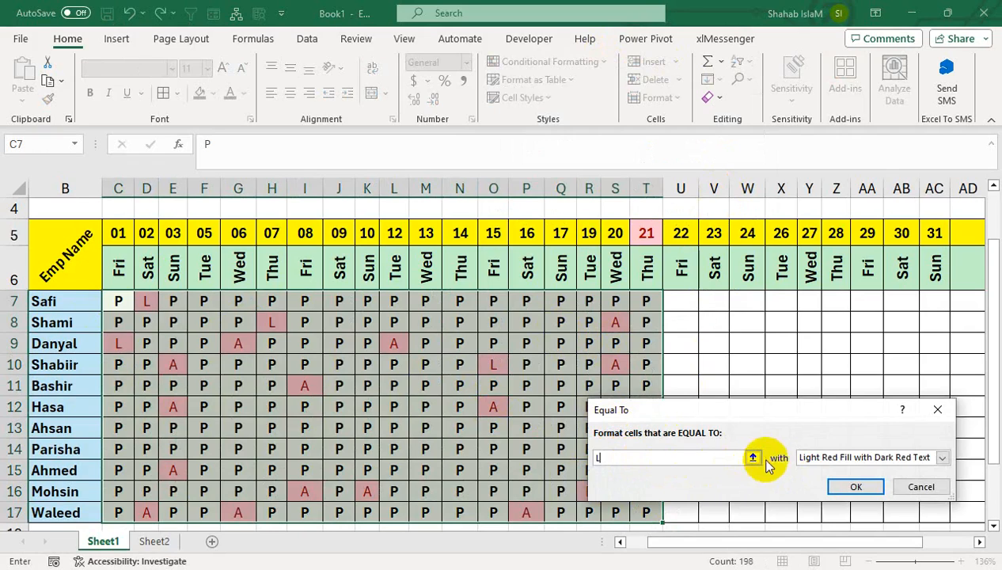
left_click(808, 458)
left_click(824, 493)
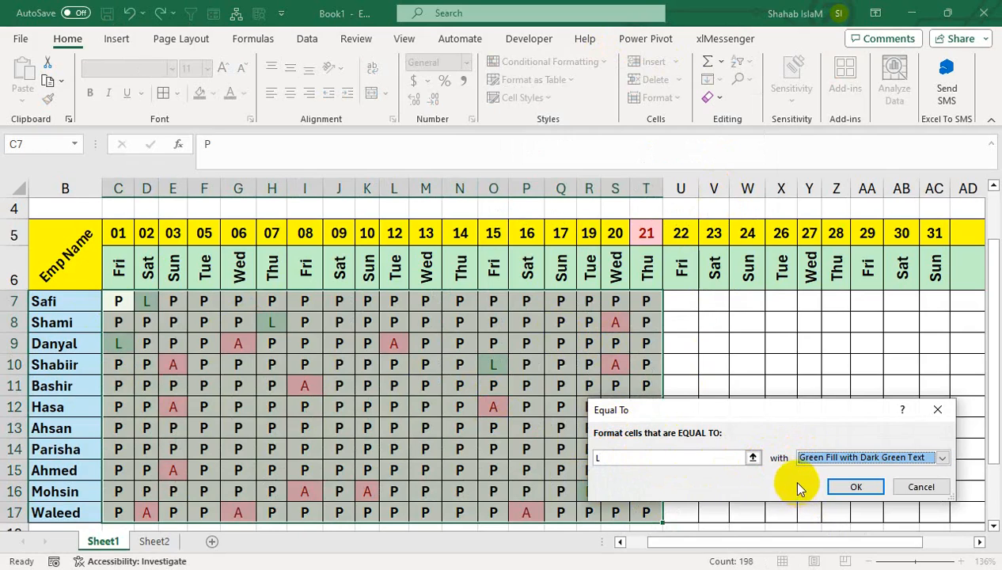
left_click(856, 489)
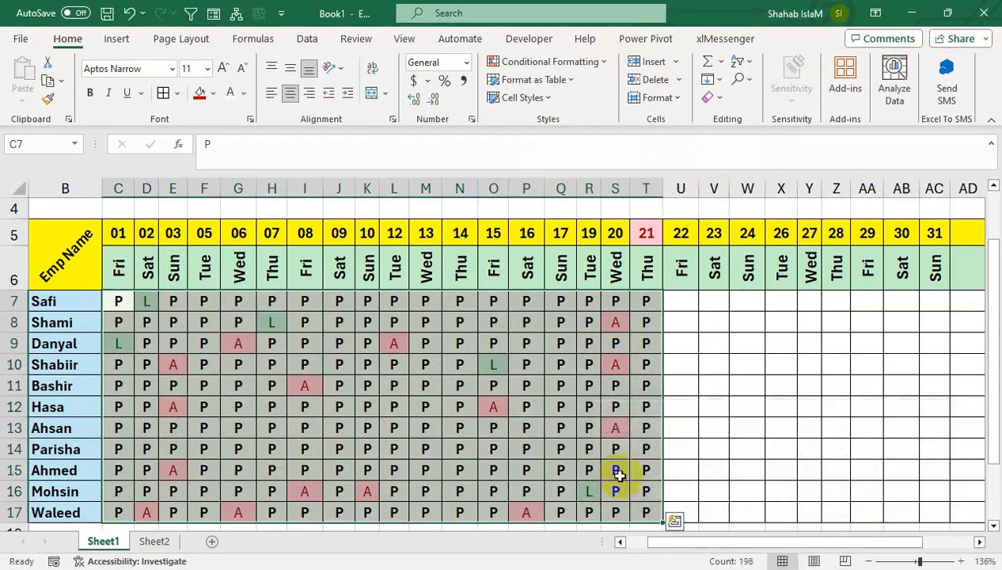
left_click(622, 472)
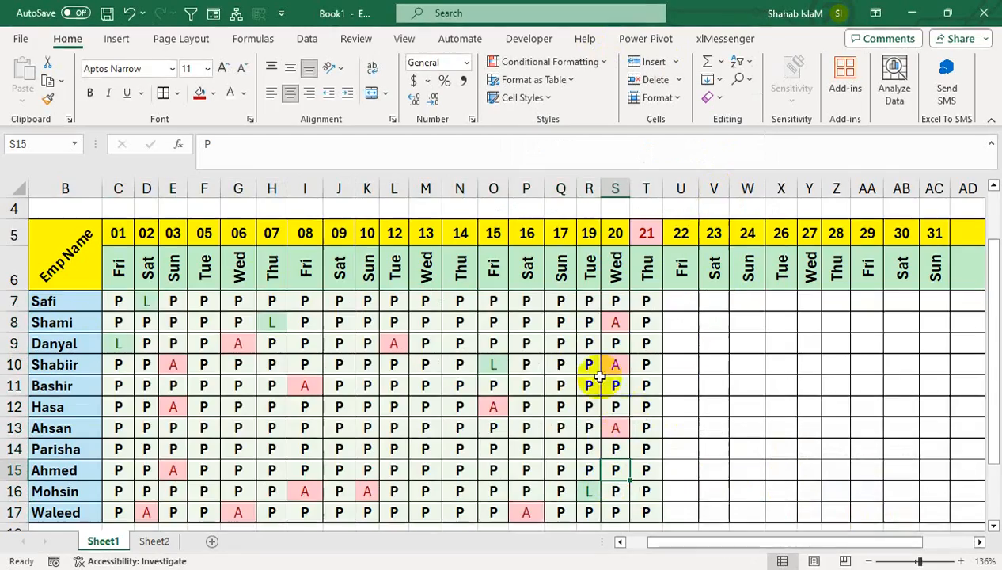
left_click(121, 301)
Paint C7's formatting onto the day 22–31 columns and test it with L, P and A entries
left_click(48, 98)
mouse_move(678, 307)
left_mouse_down()
mouse_move(1000, 351)
mouse_move(967, 431)
mouse_move(913, 503)
mouse_move(927, 506)
left_mouse_up()
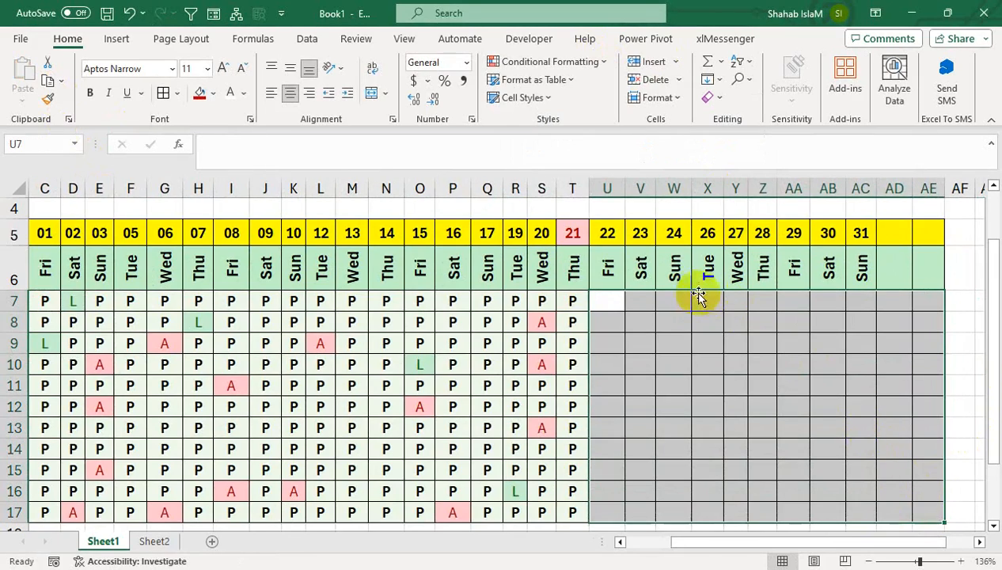
left_click(674, 304)
type("L")
key("Return")
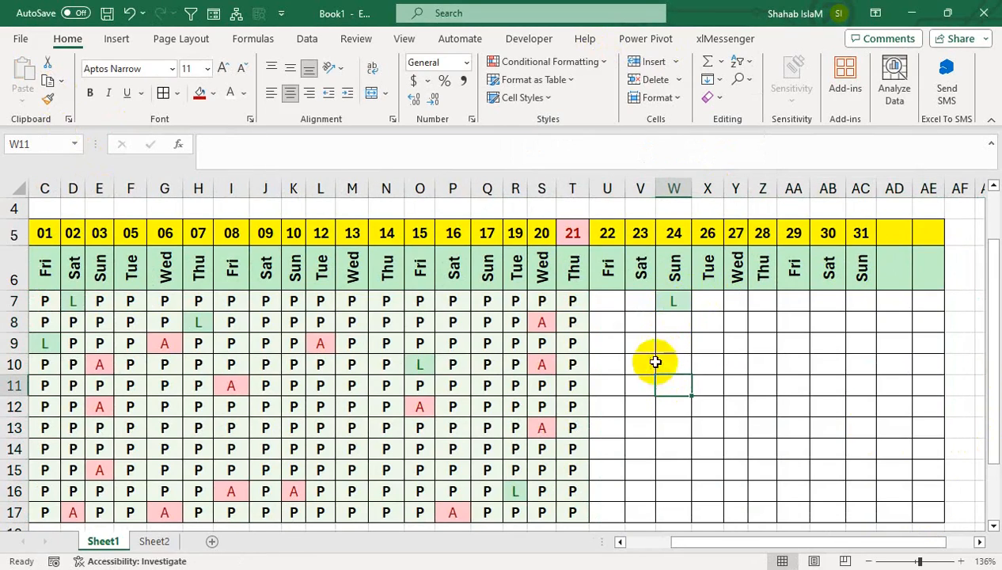
left_click(642, 319)
type("P")
left_click(650, 382)
type("A")
left_click(710, 404)
Delete the test entries from the new columns and return to the top of the sheet
left_click_drag(608, 300, 923, 518)
key("Delete")
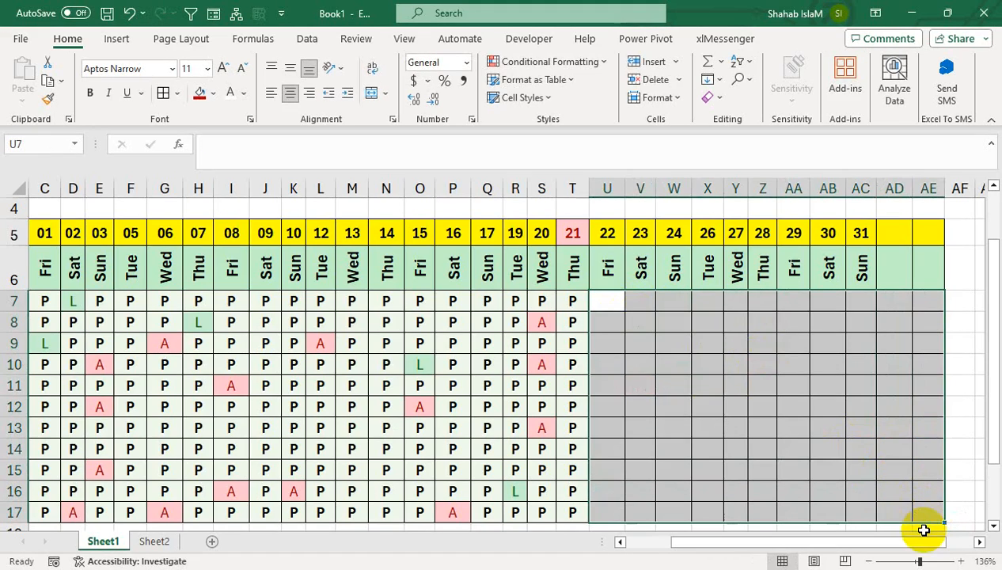
key("Left")
key("Left")
key("Left")
key("Left")
key("Left")
key("Left")
key("Left")
key("Left")
key("Left")
key("Left")
key("Left")
key("Left")
key("Left")
key("Left")
key("Left")
key("Left")
key("Left")
key("Left")
key("Left")
key("Left")
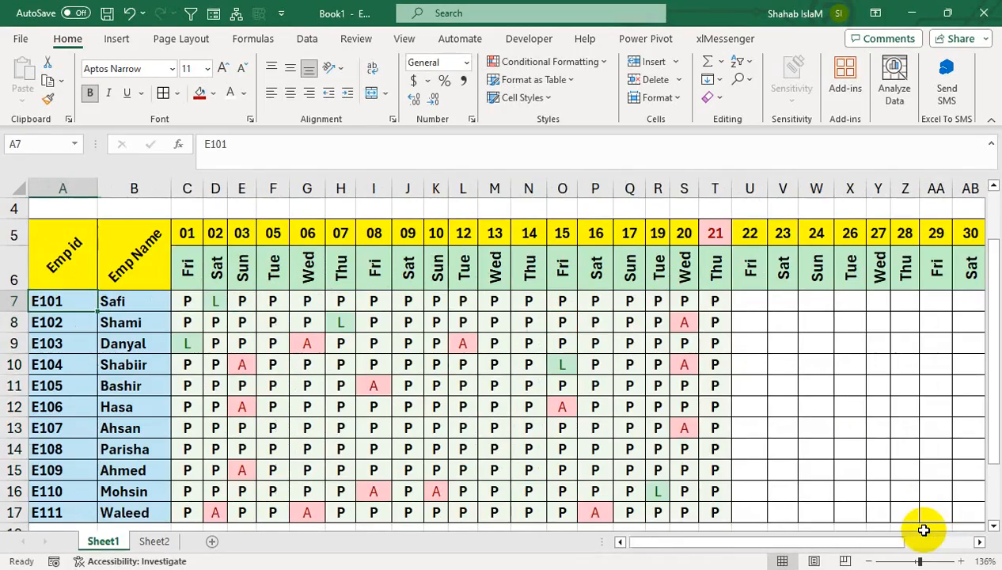
key("Up")
key("Up")
key("Up")
key("Up")
key("Up")
key("Up")
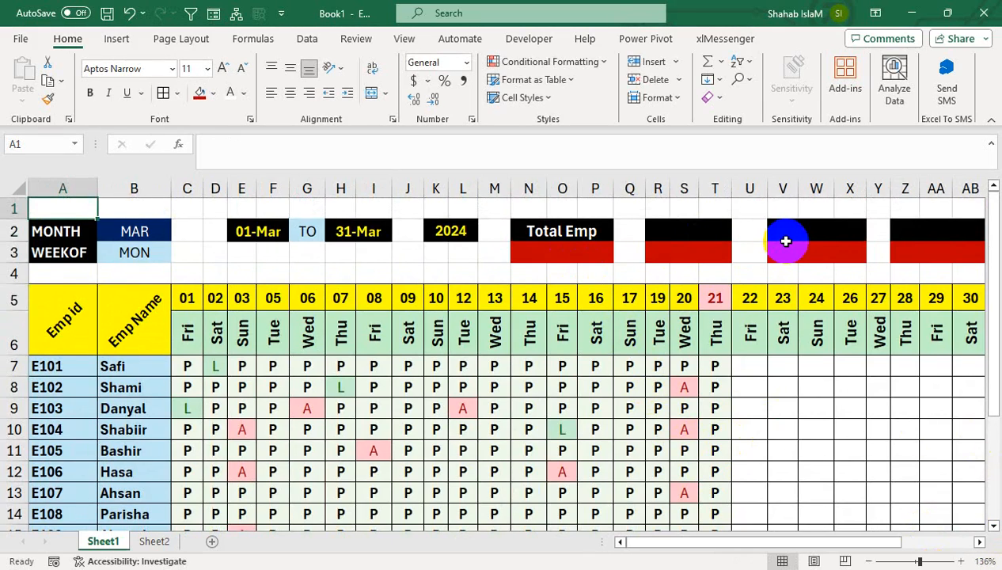
left_click(566, 250)
left_click(492, 408)
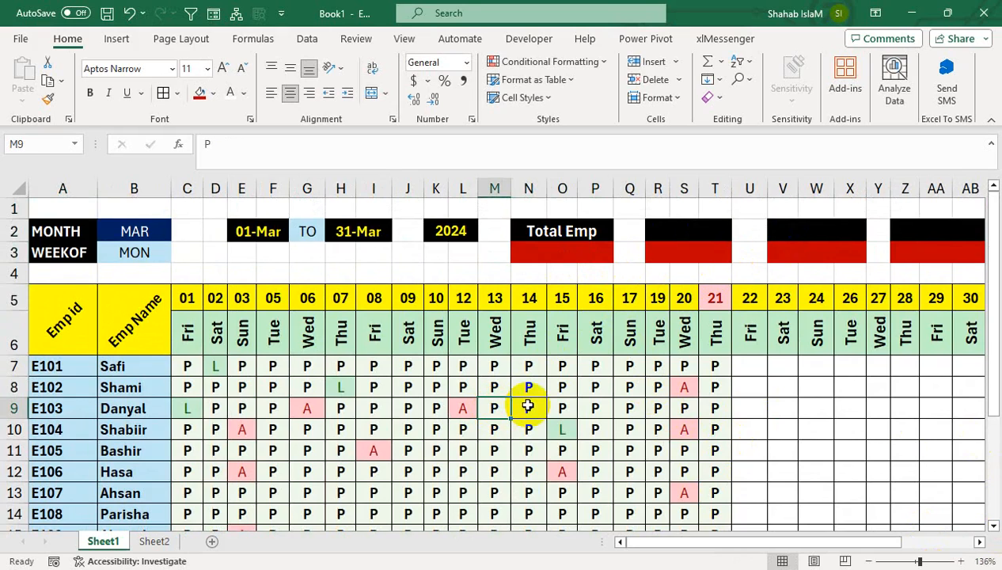
In C4, begin =IF(C5=TODAY(),COUNTIF(C7:C17, to count today's P entries
left_click(182, 275)
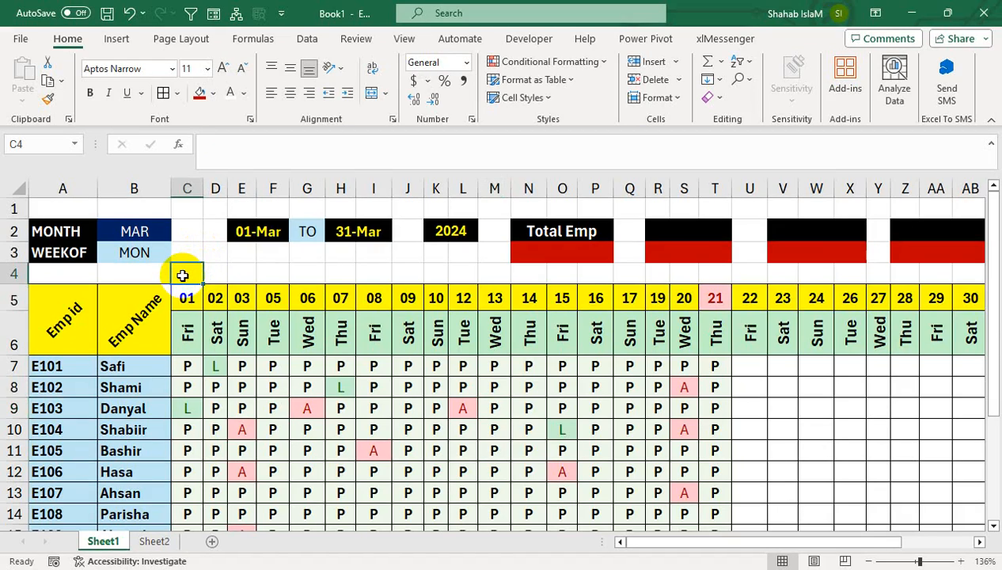
type("=IF(")
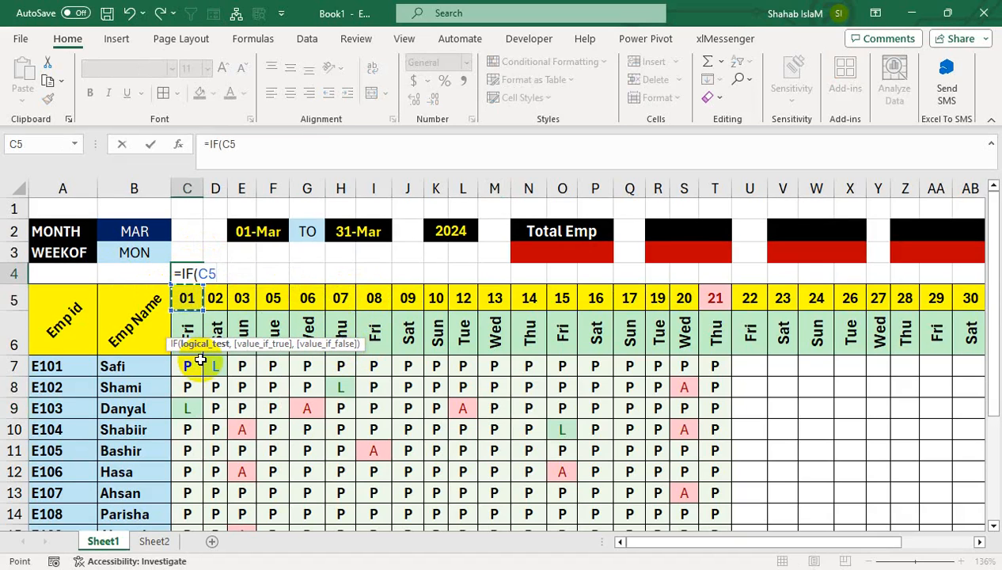
type("=tODAY")
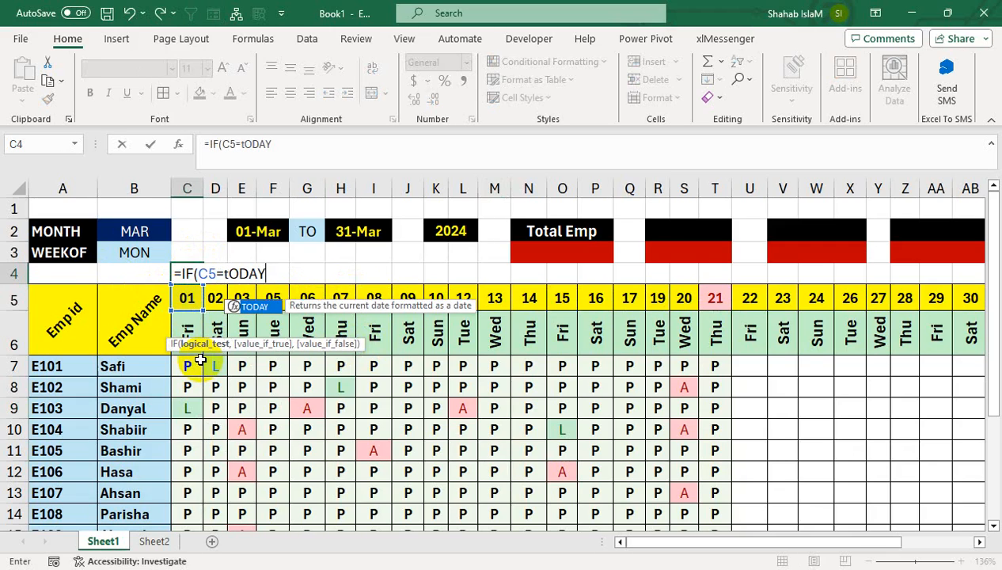
key("Tab")
type(")")
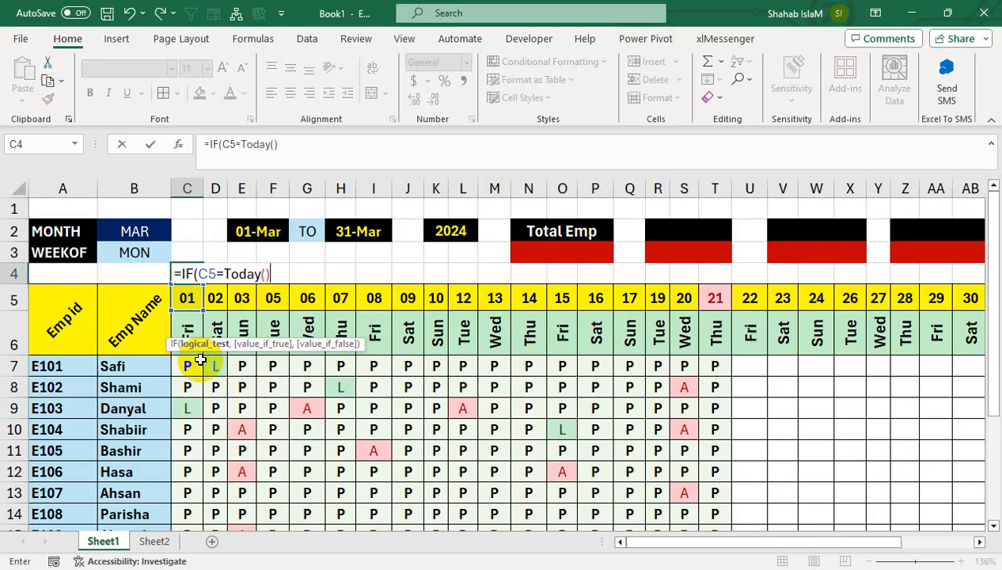
type(",")
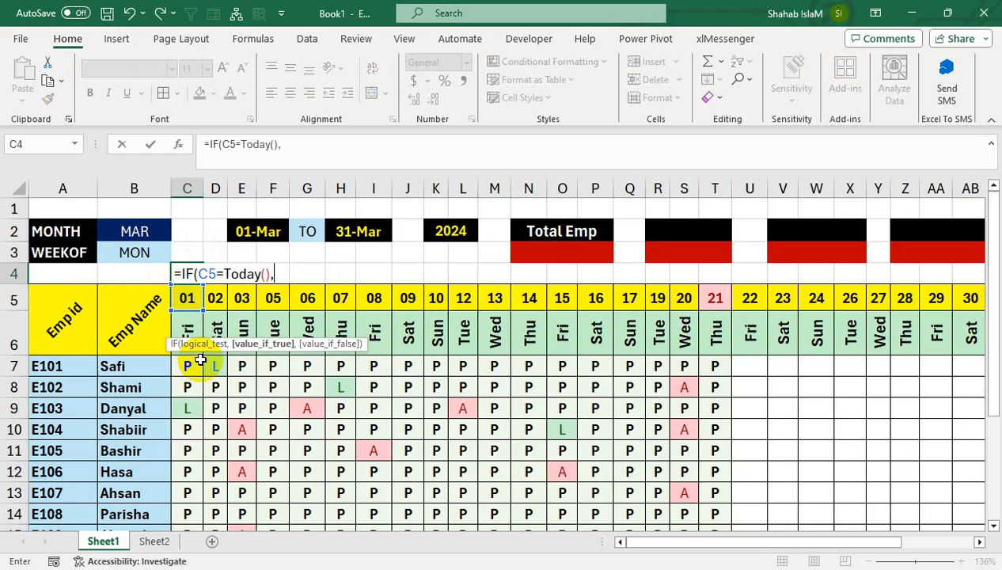
type("countif")
key("Tab")
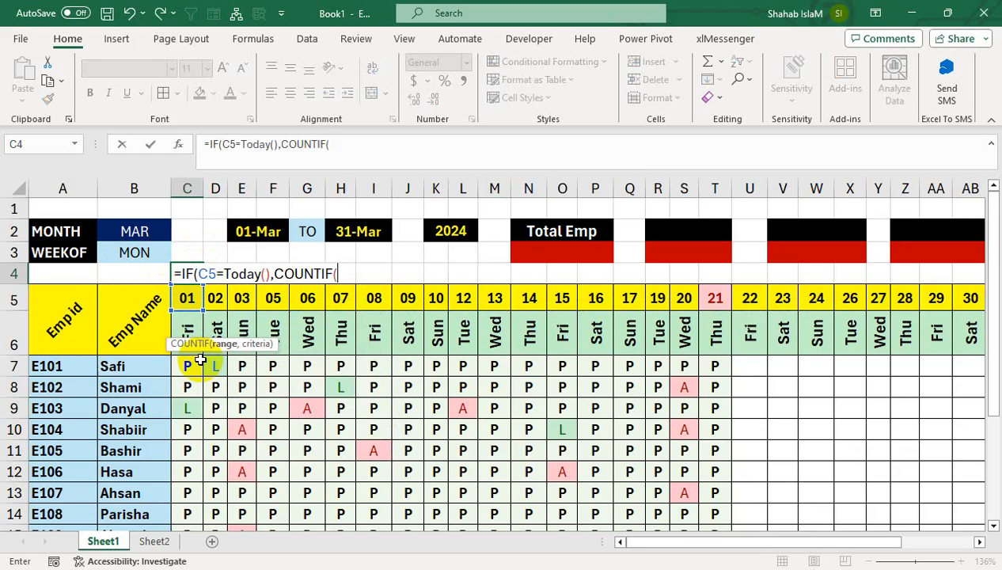
left_click_drag(190, 360, 188, 490)
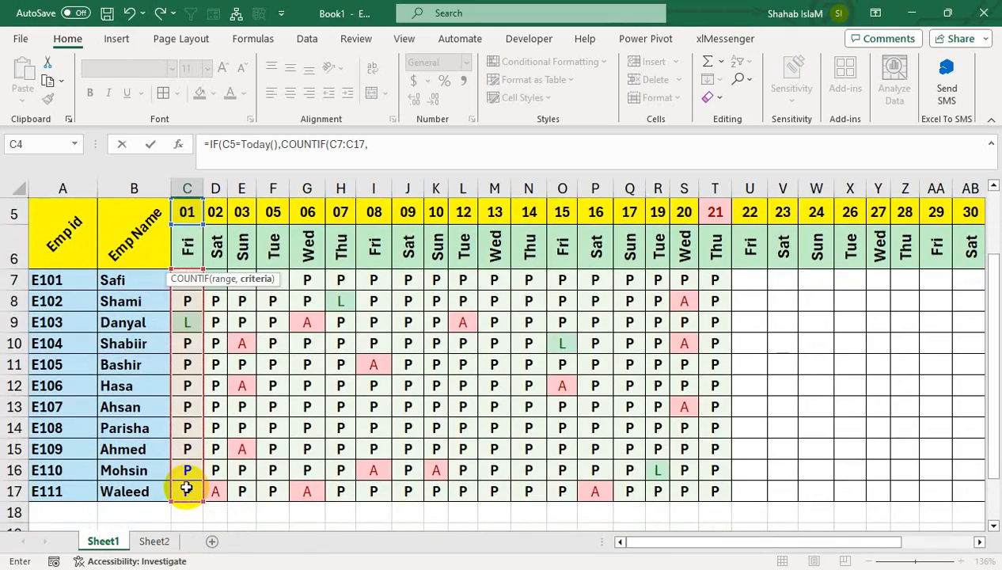
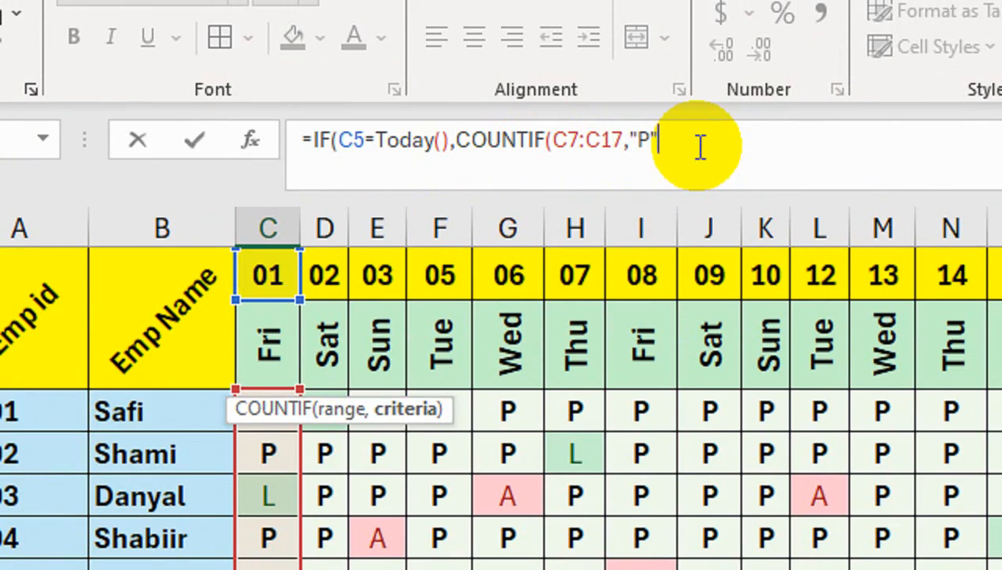
Complete =IF(C5=TODAY(),COUNTIF(C7:C17,"P"),"") in C4 and fill it across row 4 to AE4
type("),")
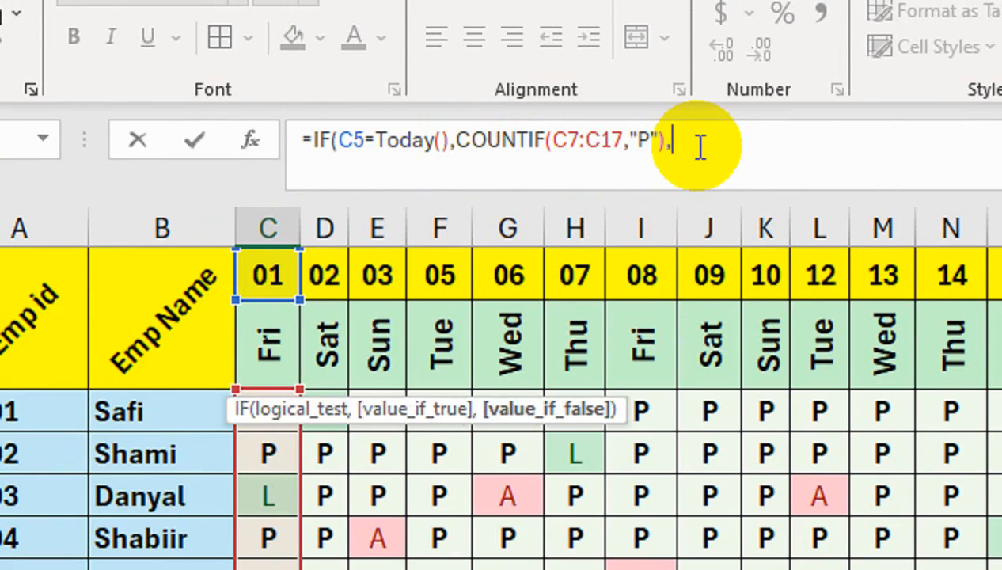
type("\"\")")
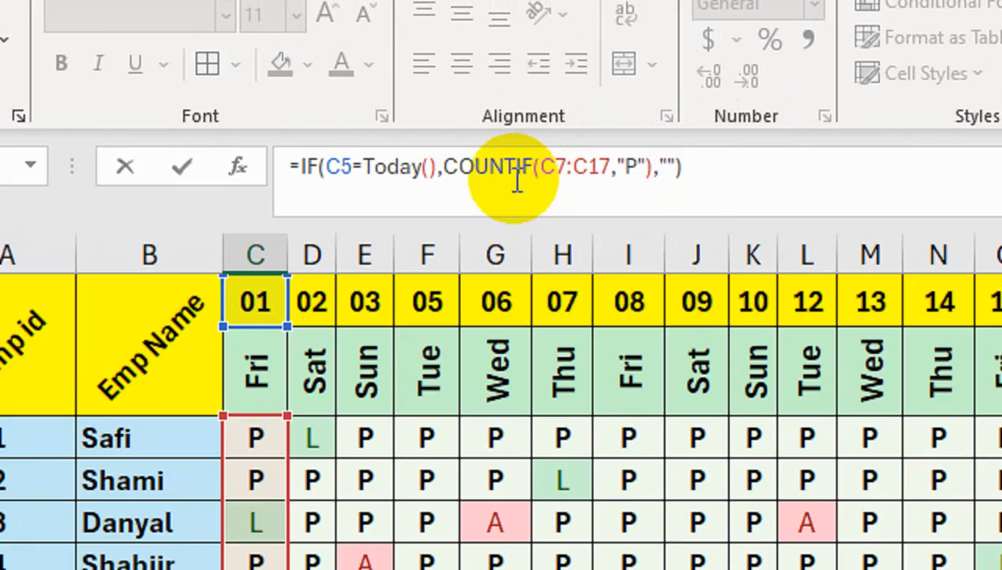
key("Return")
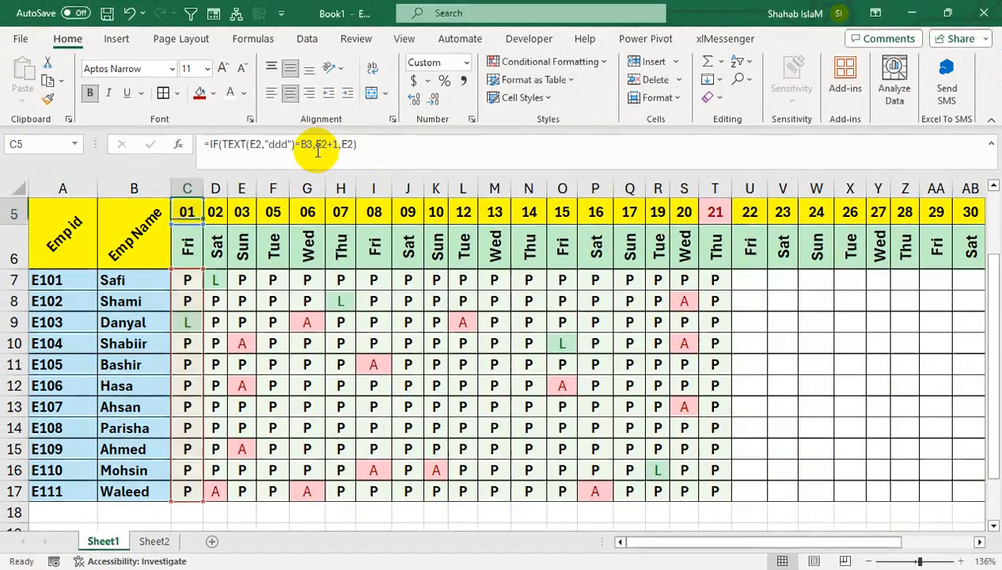
left_click_drag(214, 237, 192, 134)
left_click(194, 259)
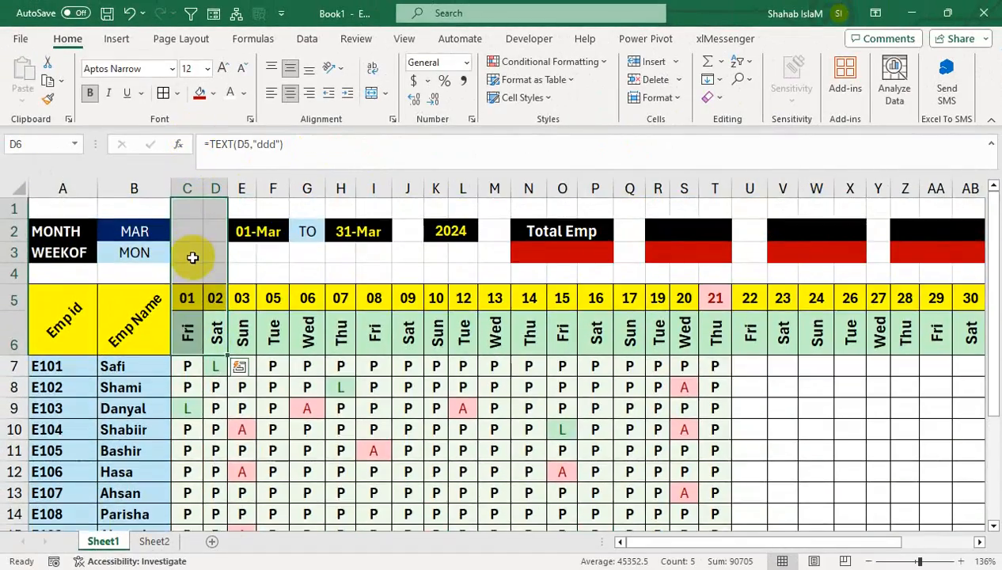
left_click_drag(204, 283, 940, 279)
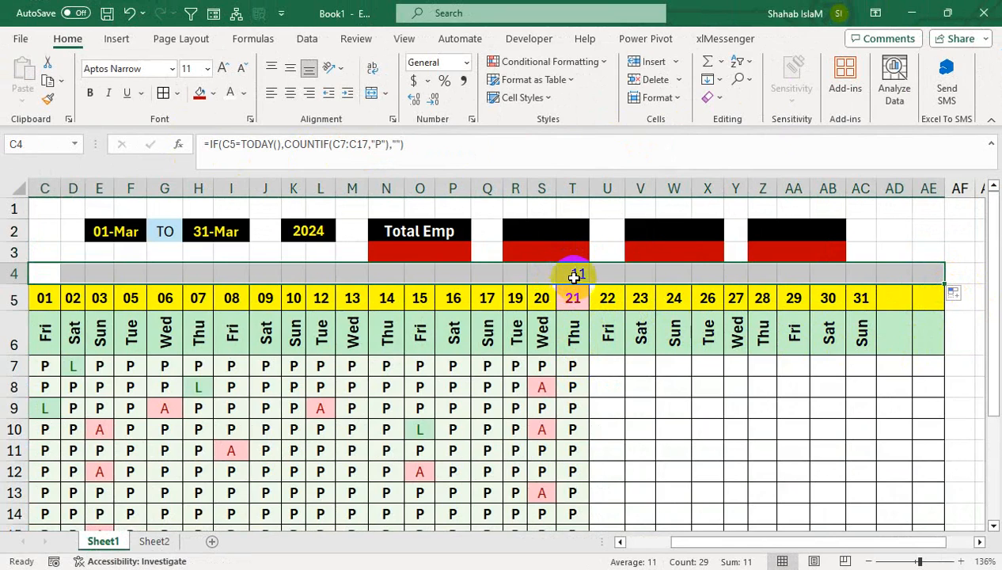
Enter =SUM(C4:AE4) in the Total Emp cell N3
left_click(432, 251)
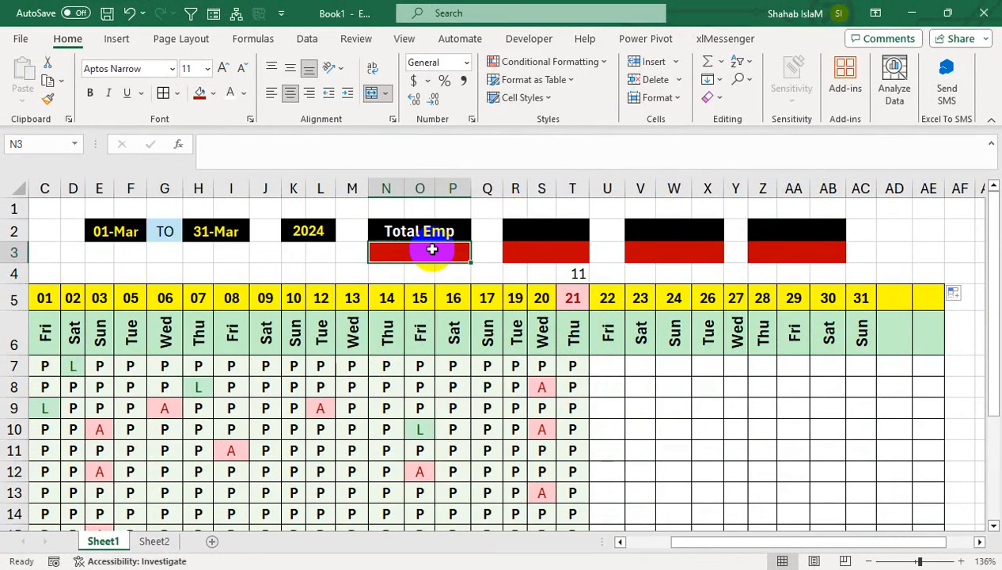
type("=SUM(")
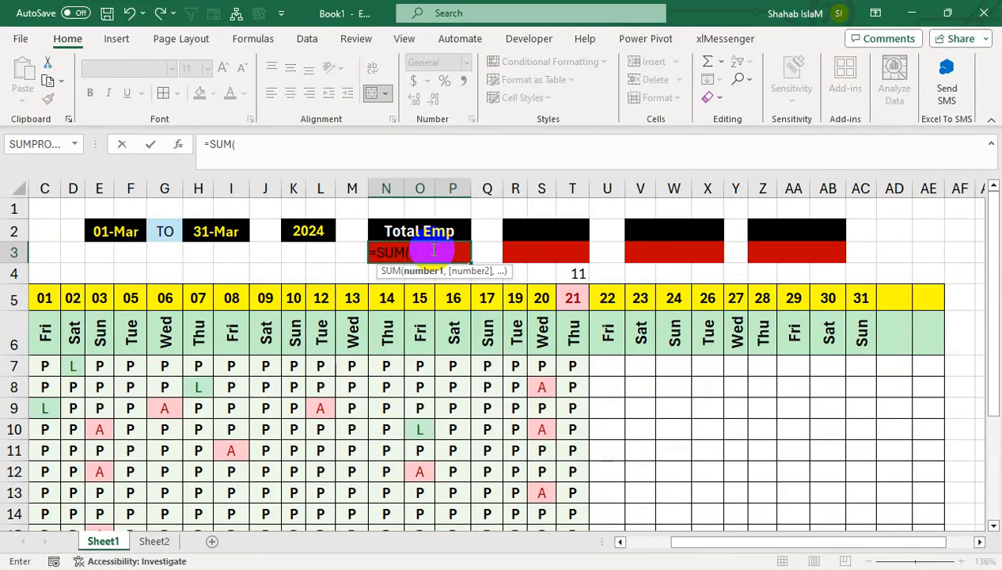
left_click_drag(936, 272, 182, 279)
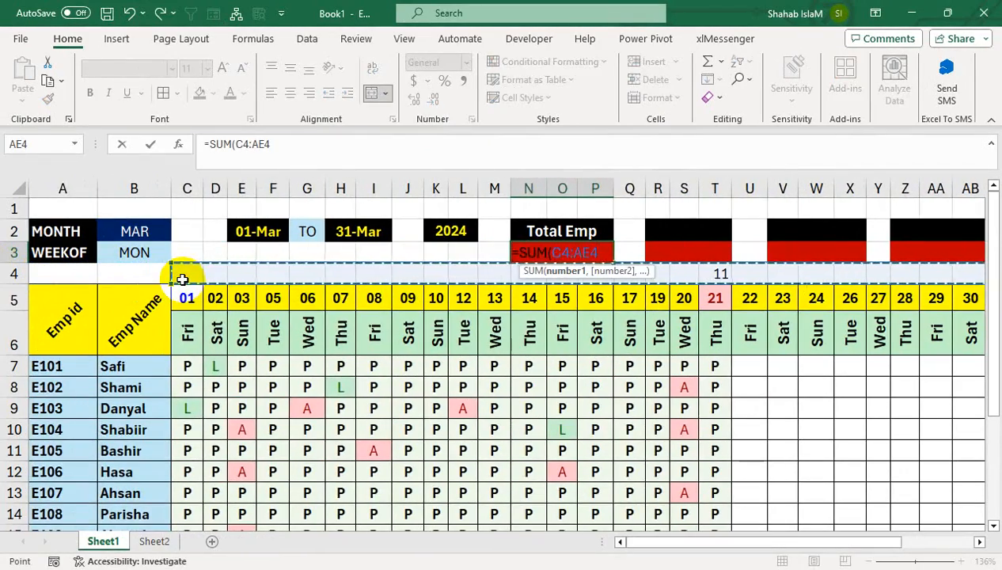
type(")")
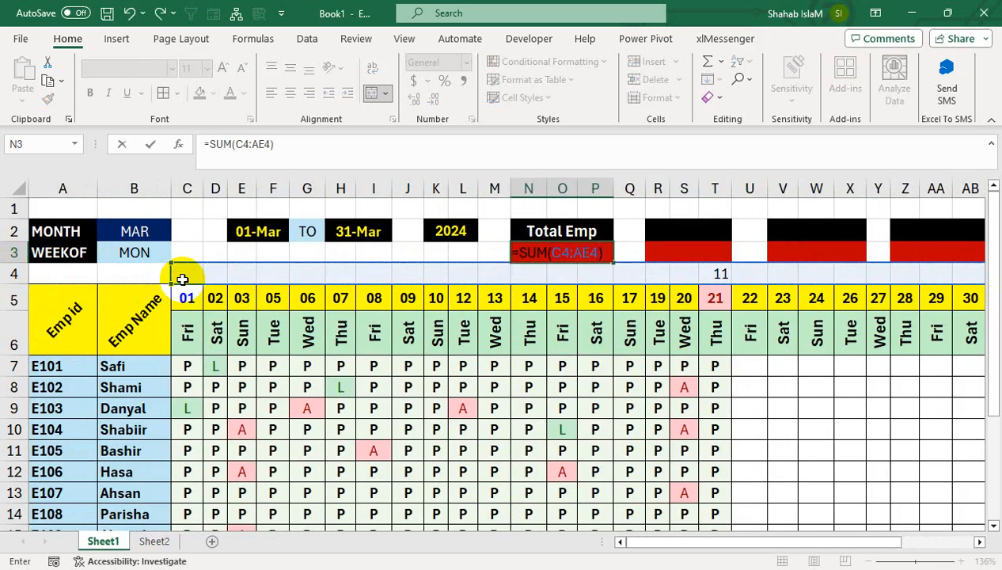
key("Return")
Make the N3 total bold and enlarge its font to 16
left_click(575, 251)
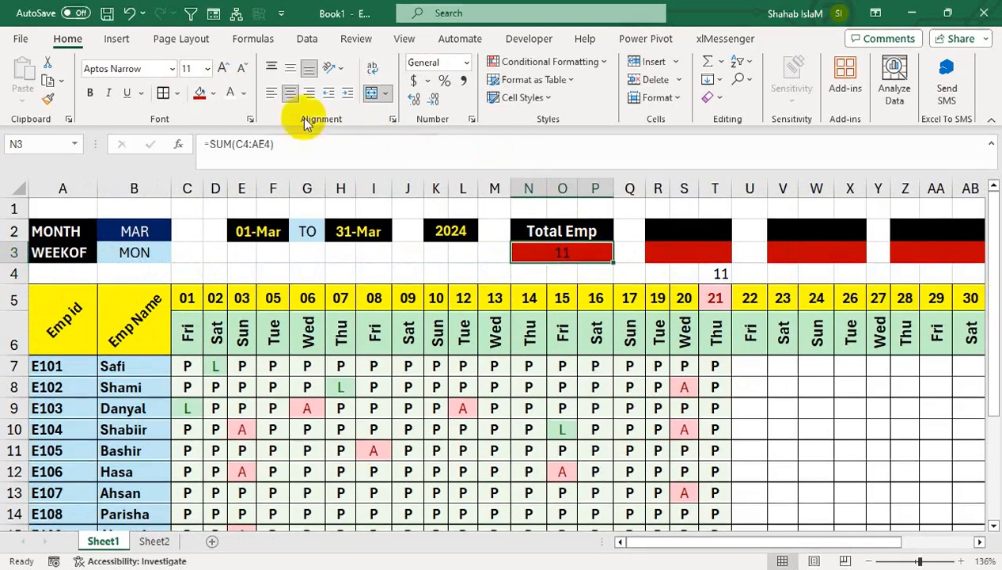
left_click(90, 93)
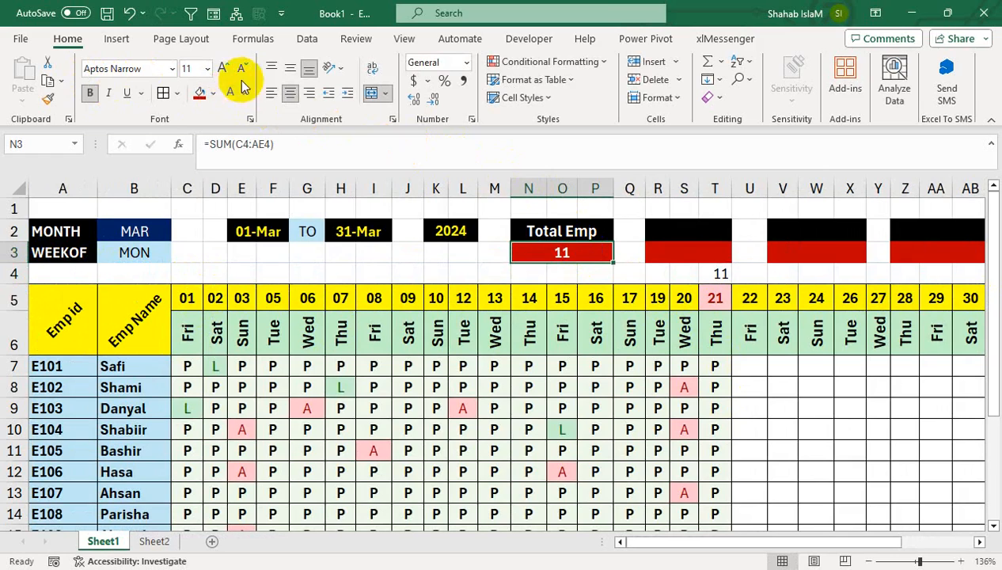
left_click(226, 70)
left_click(226, 70)
left_click(226, 70)
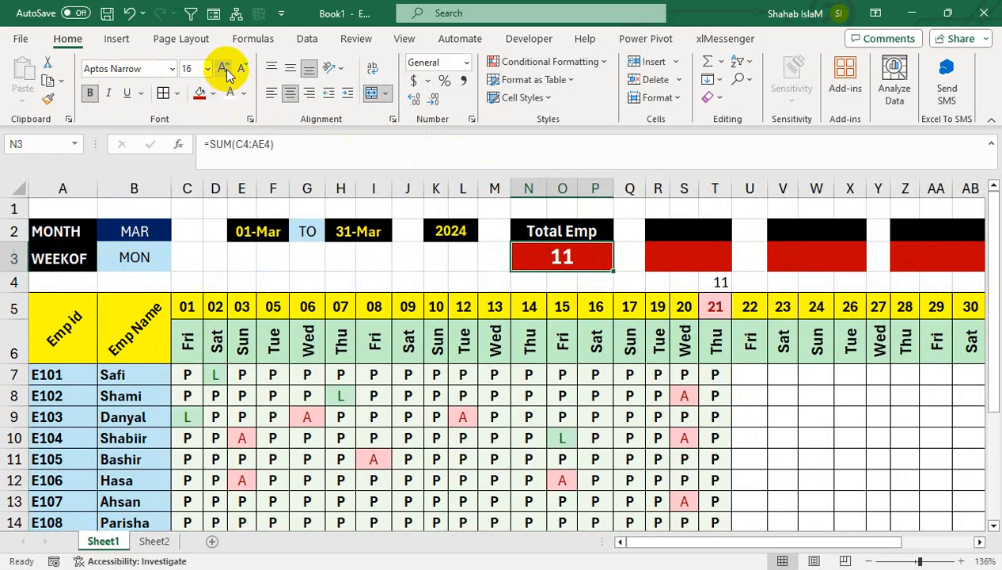
Remove the grey fill from row 4 across all day columns
left_click(713, 282)
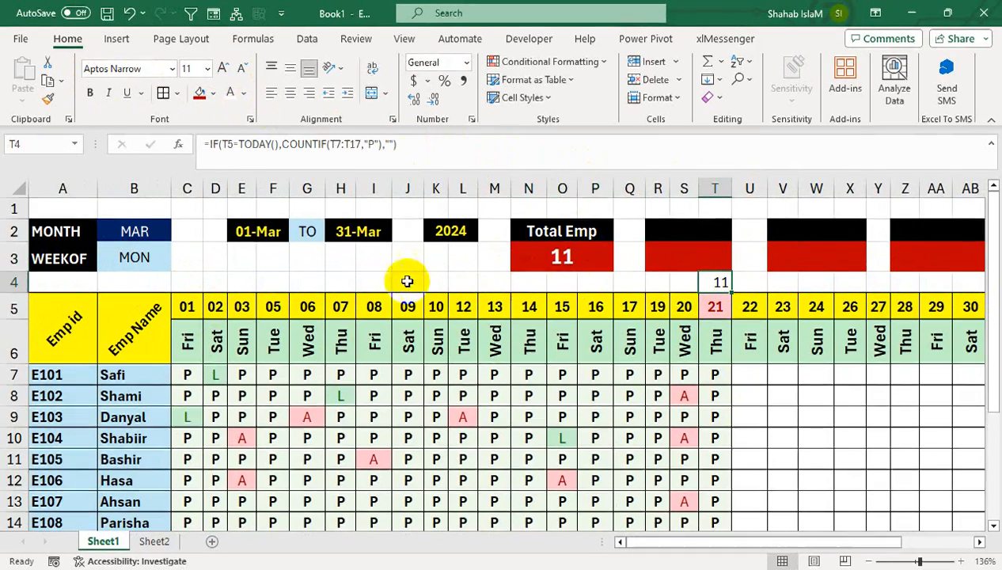
left_click_drag(198, 284, 922, 284)
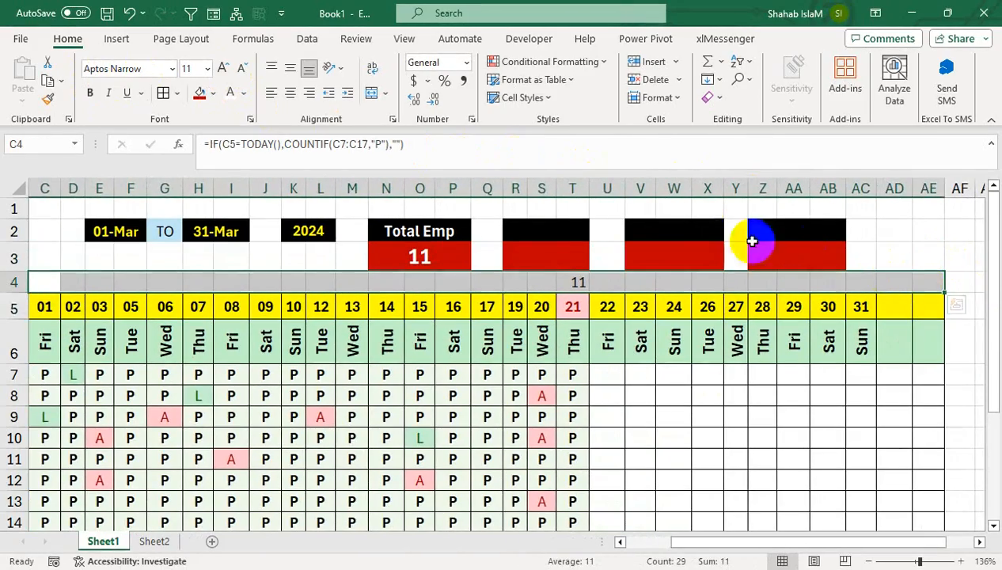
left_click(213, 101)
left_click(234, 311)
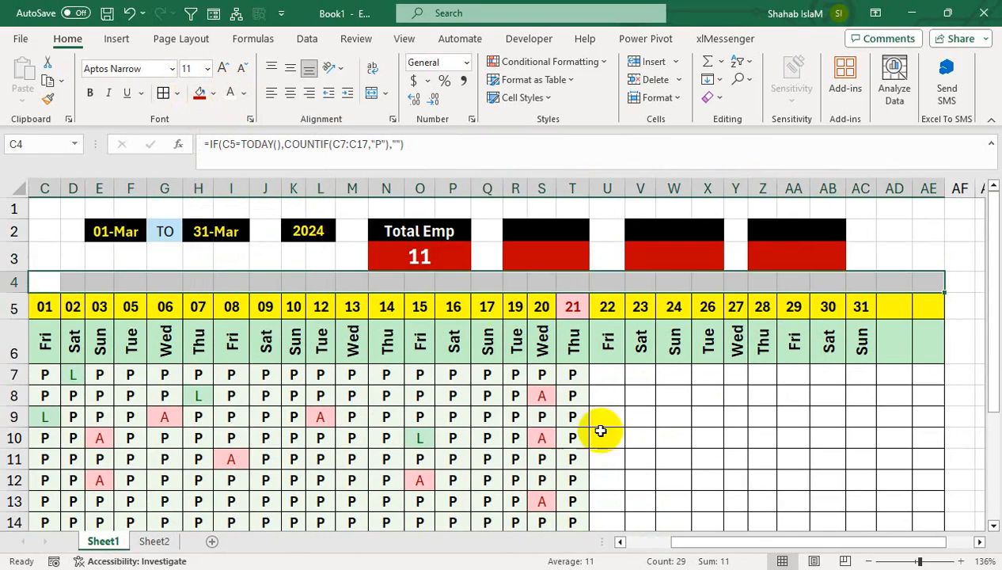
left_click(542, 394)
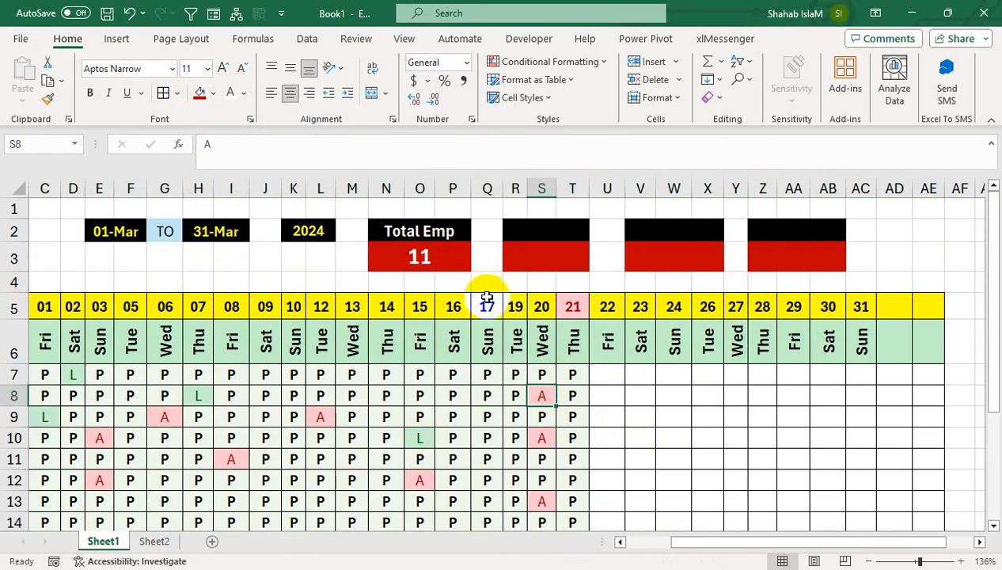
Copy the SUM formula text from N3 without changing it
double_click(457, 257)
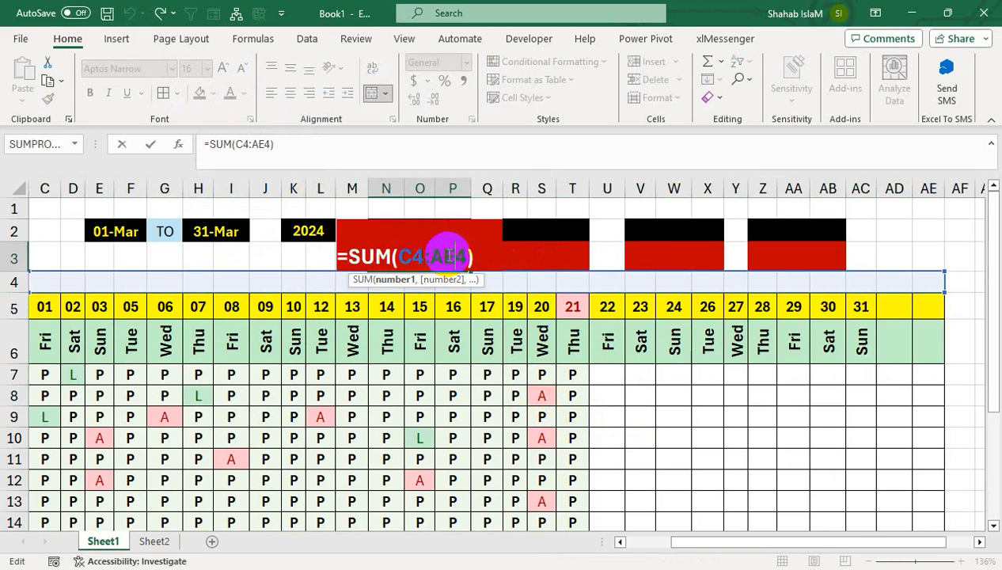
key("Return")
left_click(444, 257)
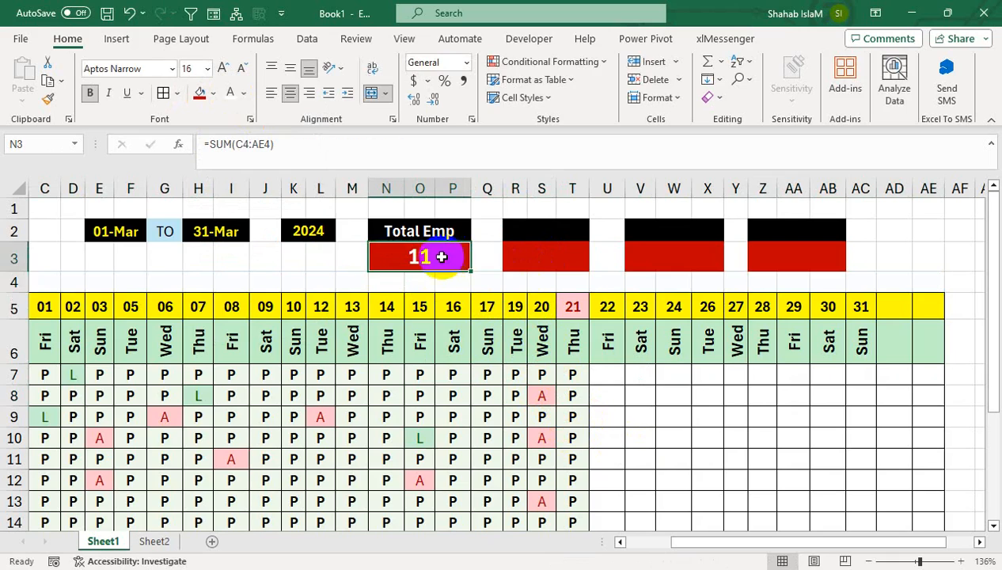
left_click_drag(287, 146, 164, 139)
key("ctrl+c")
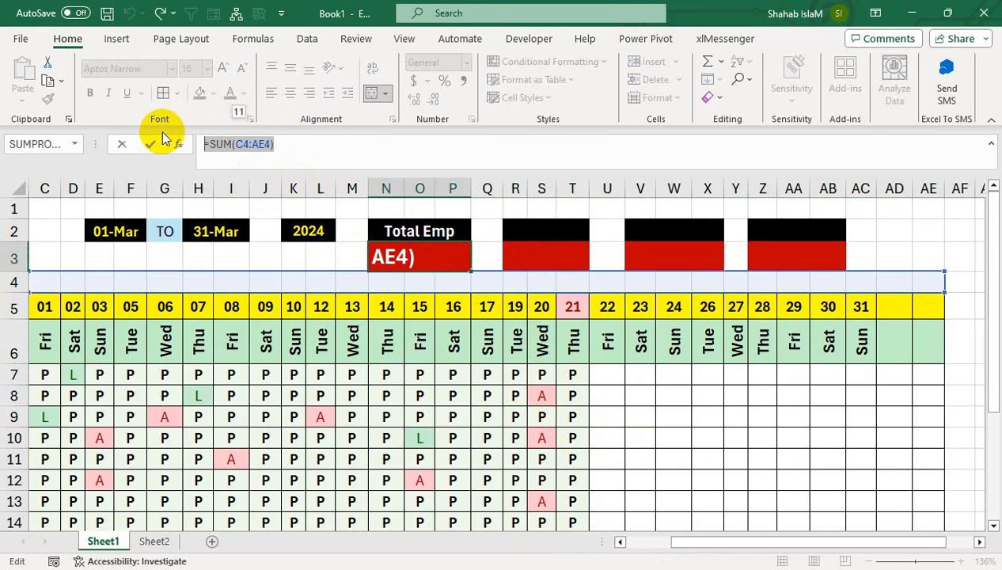
key("Escape")
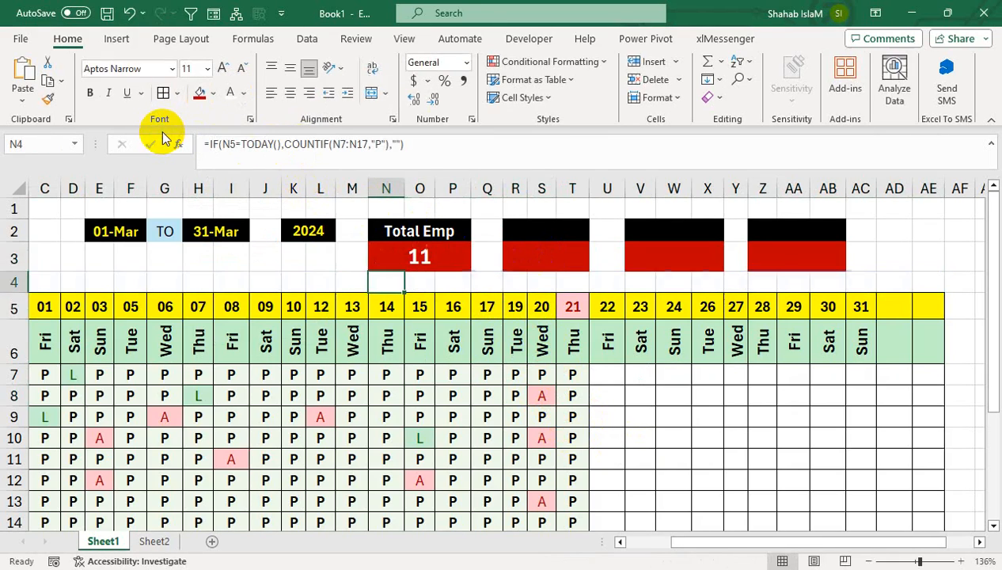
Paste the SUM formula into the merged red box R3
left_click(561, 267)
key("ctrl+v")
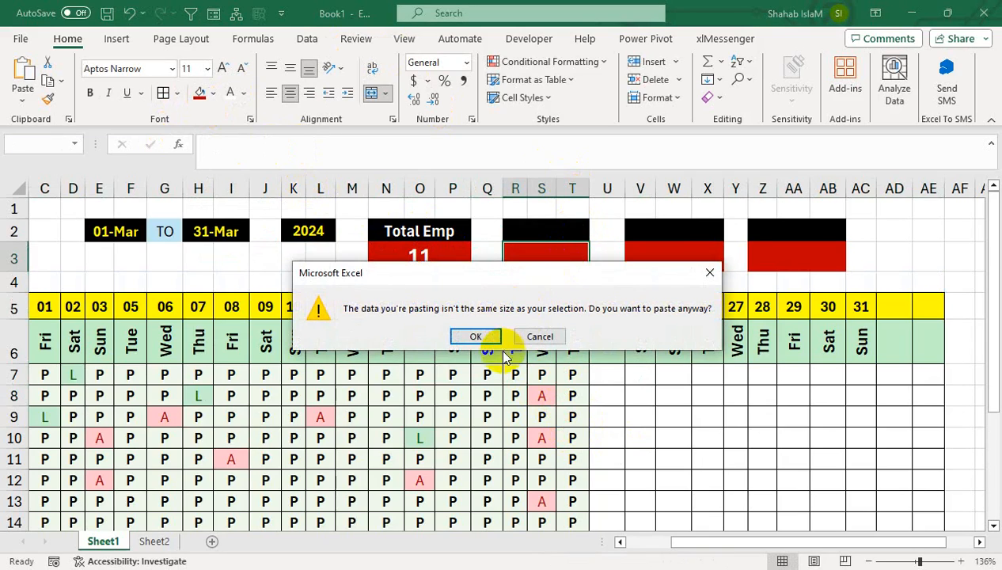
left_click(477, 336)
left_click(487, 336)
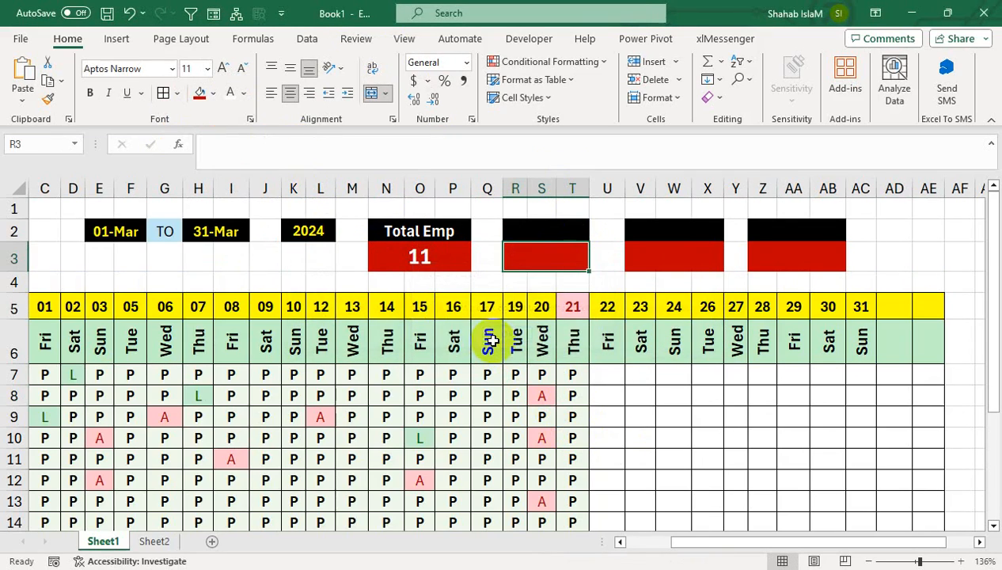
double_click(545, 250)
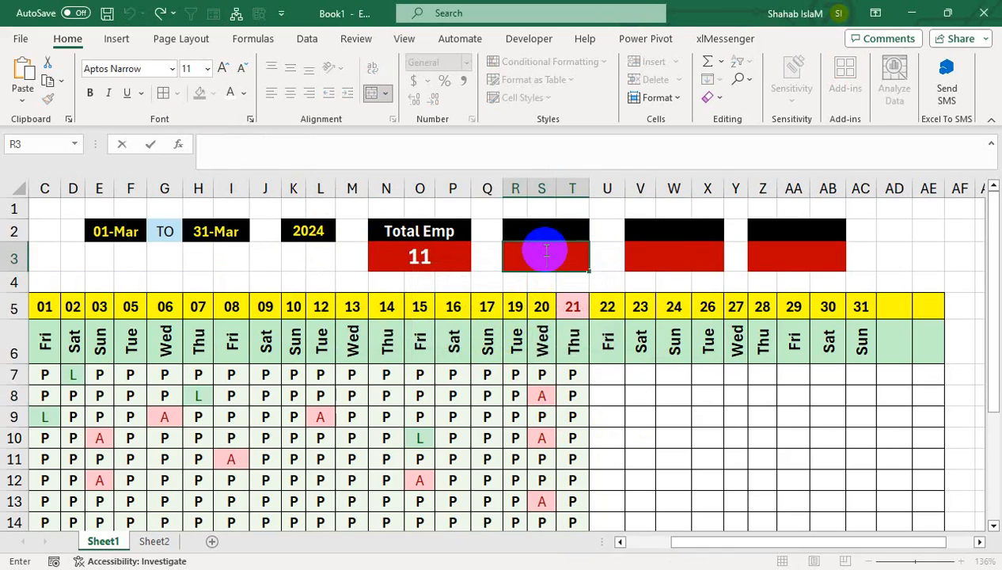
key("ctrl+v")
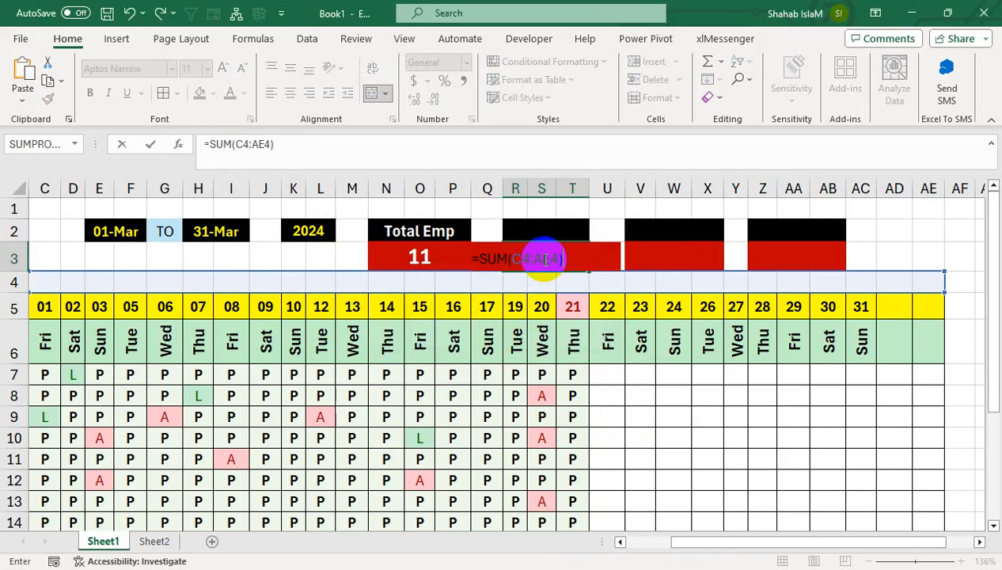
key("Return")
Copy N3's large bold formatting onto R3 with Format Painter
left_click(544, 259)
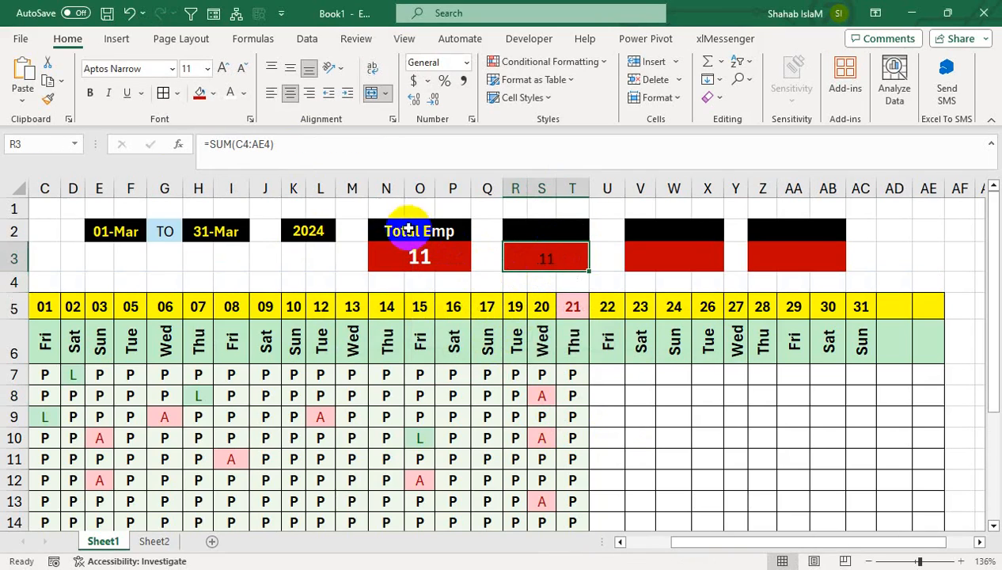
left_click(407, 265)
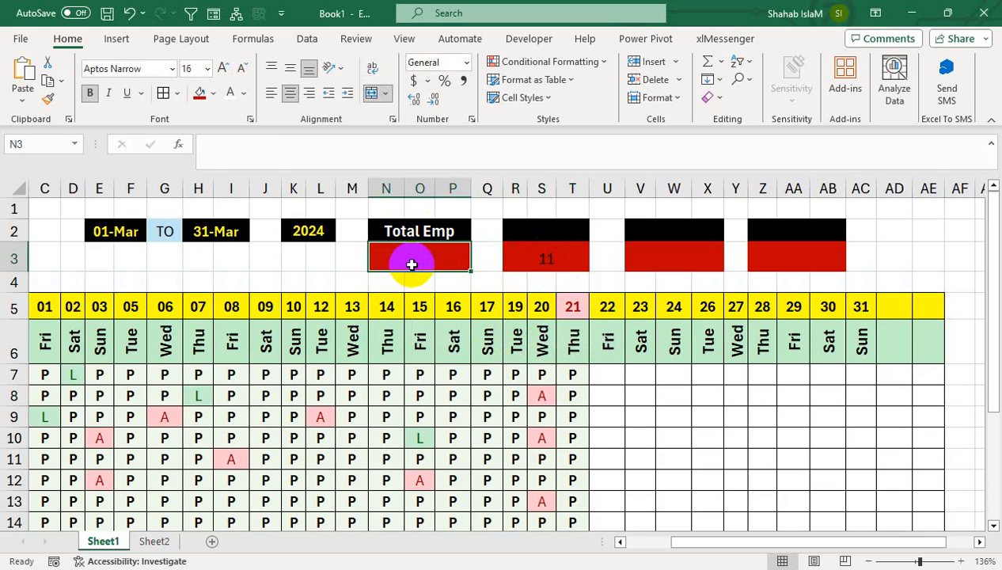
left_click(47, 98)
left_click(513, 265)
Replace the N3 total with =COUNTA(B7:B17) to count employee names
left_click(385, 253)
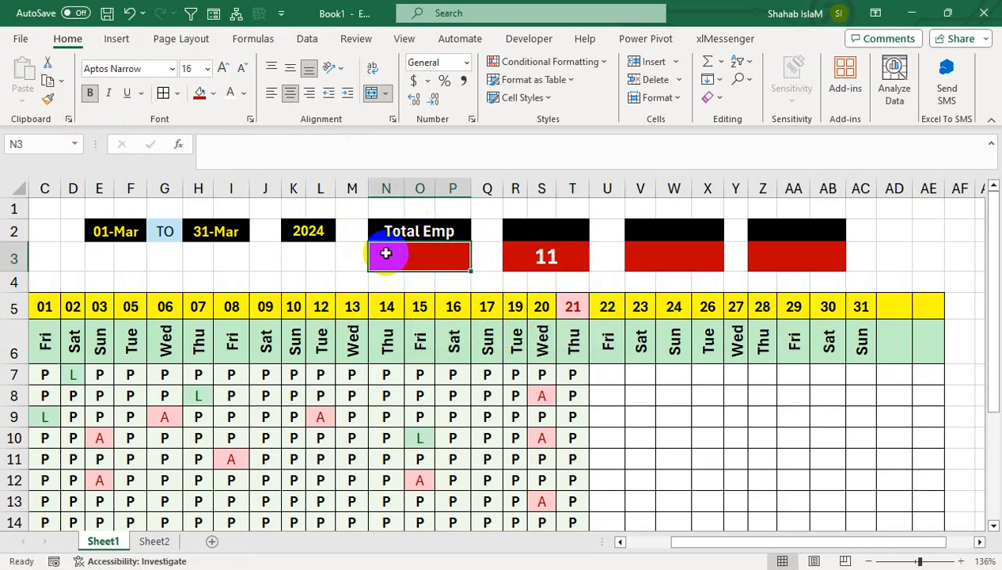
type("=")
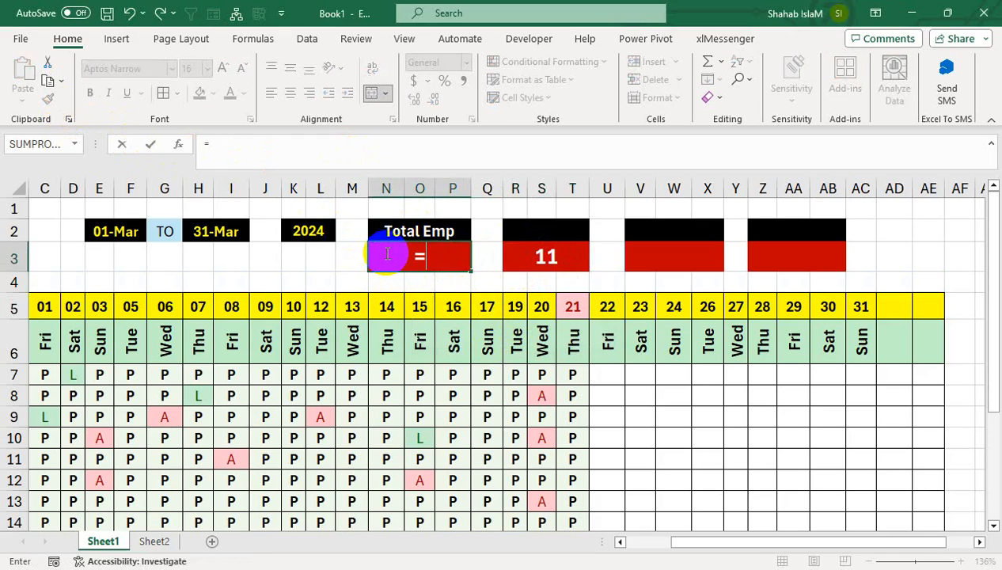
type("COUN")
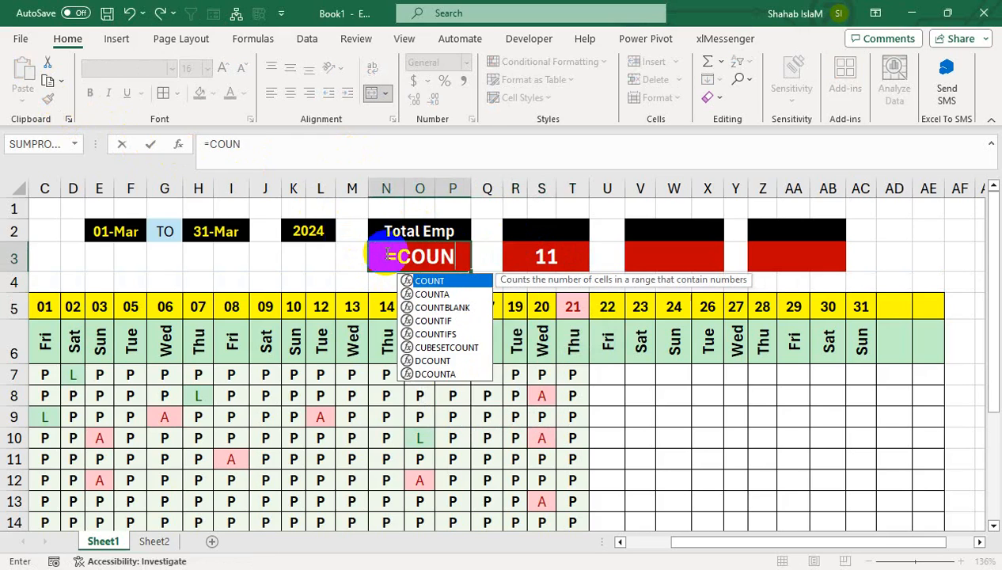
type("T(")
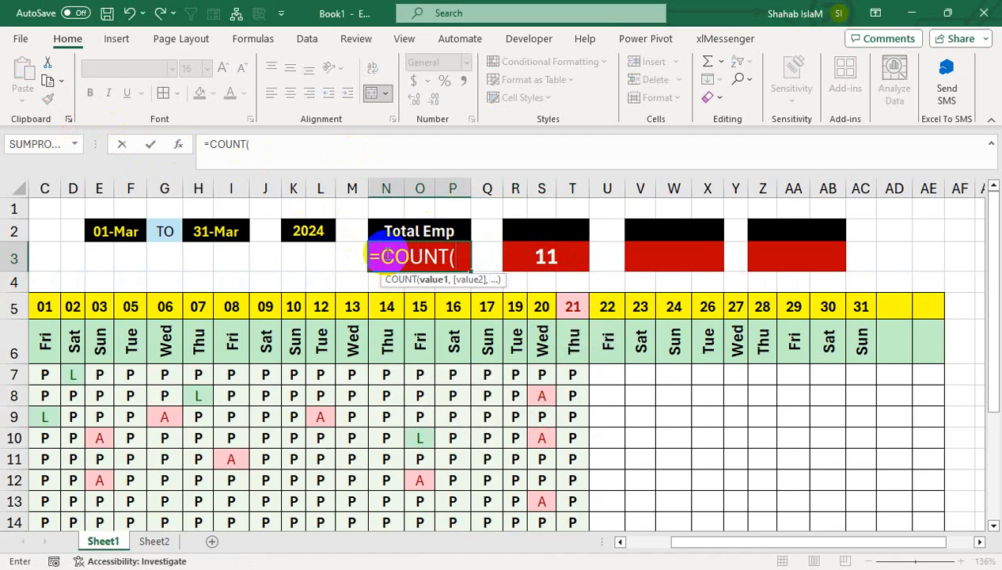
key("BackSpace")
type("A(")
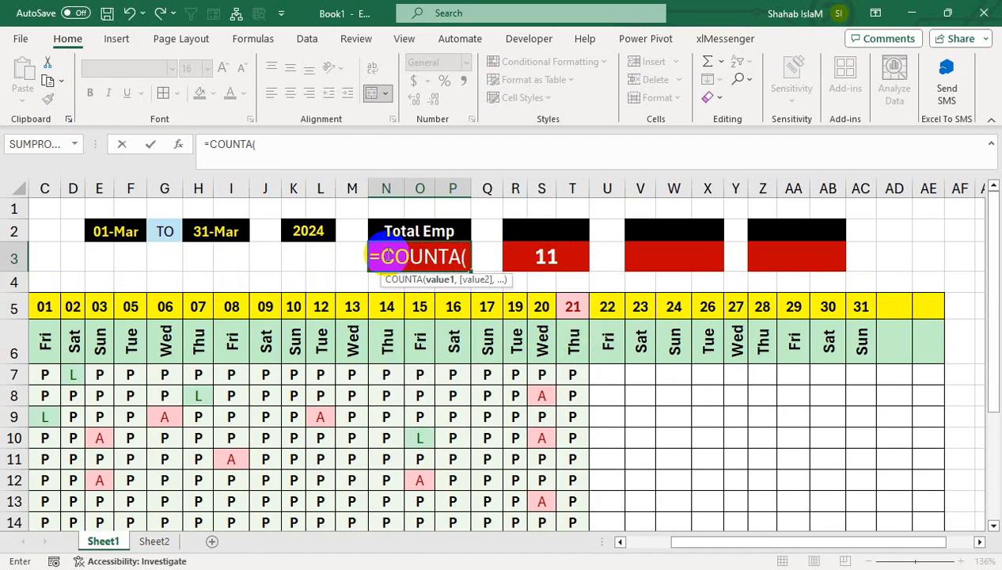
left_click_drag(722, 539, 669, 539)
left_click_drag(152, 380, 136, 505)
type(")")
key("Return")
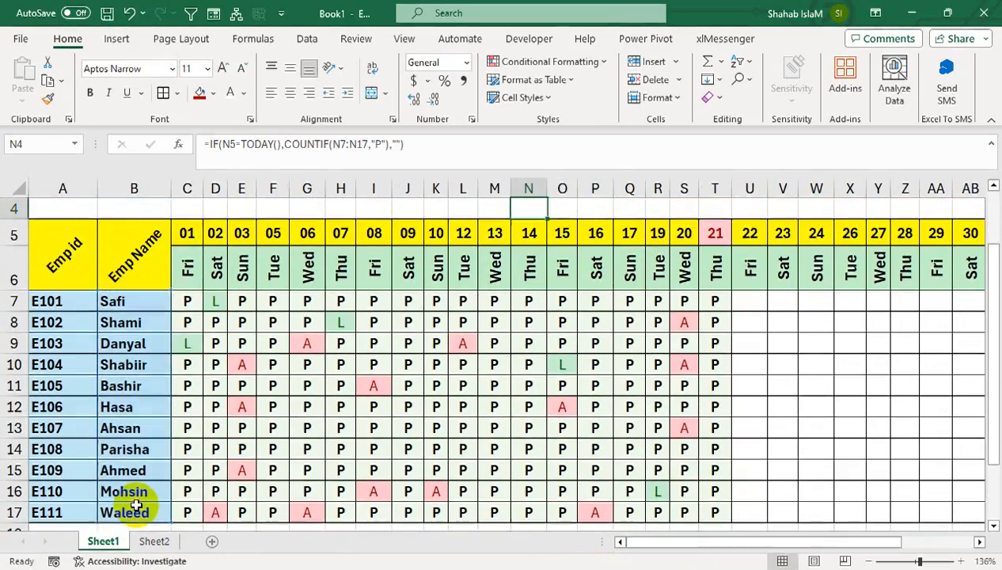
key("Up")
key("Up")
key("Up")
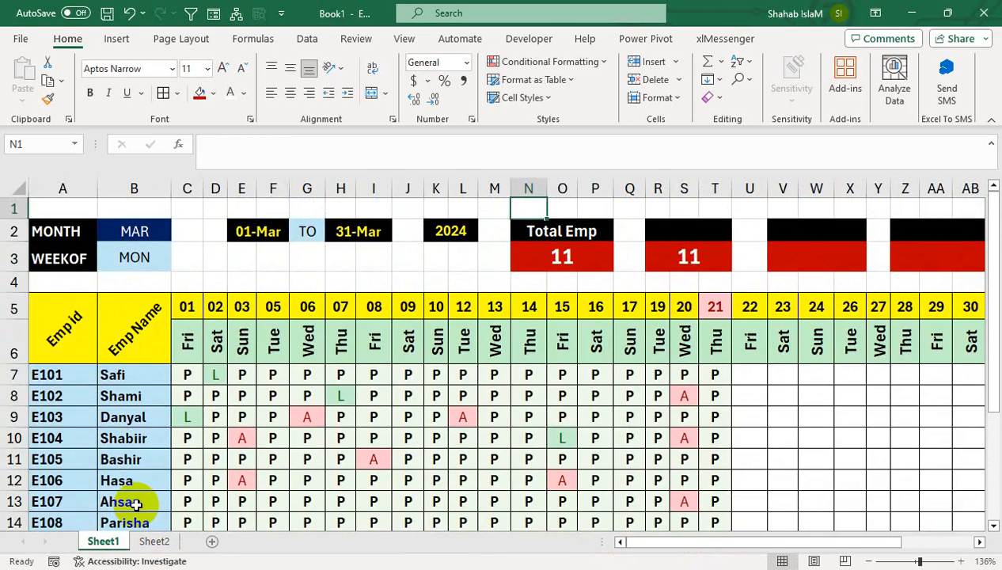
Mark E103 and E105 on leave (L) and E106 absent (A) for the 21st
left_click(715, 395)
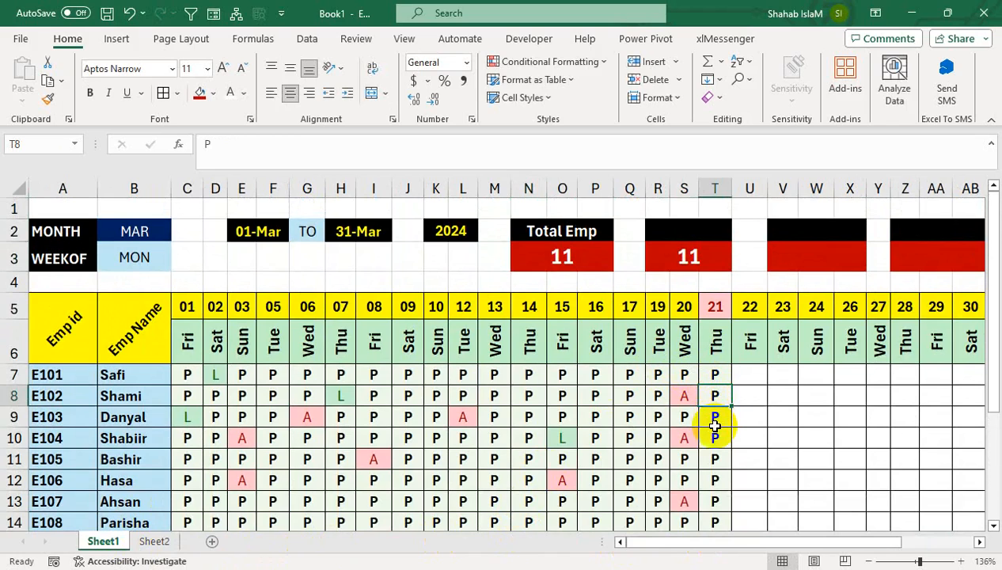
left_click(715, 418)
type("L")
key("Return")
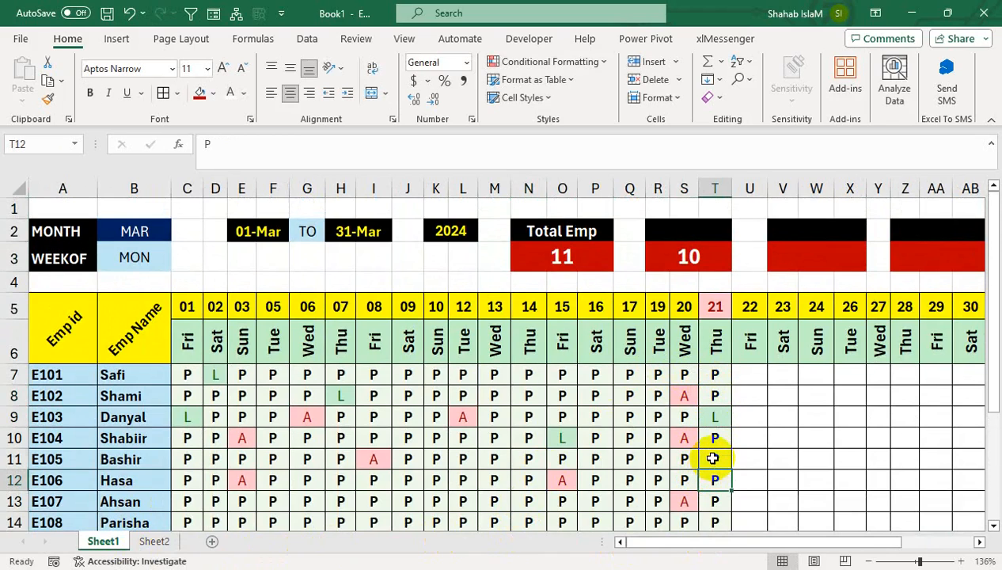
left_click(713, 457)
type("L")
left_click(717, 503)
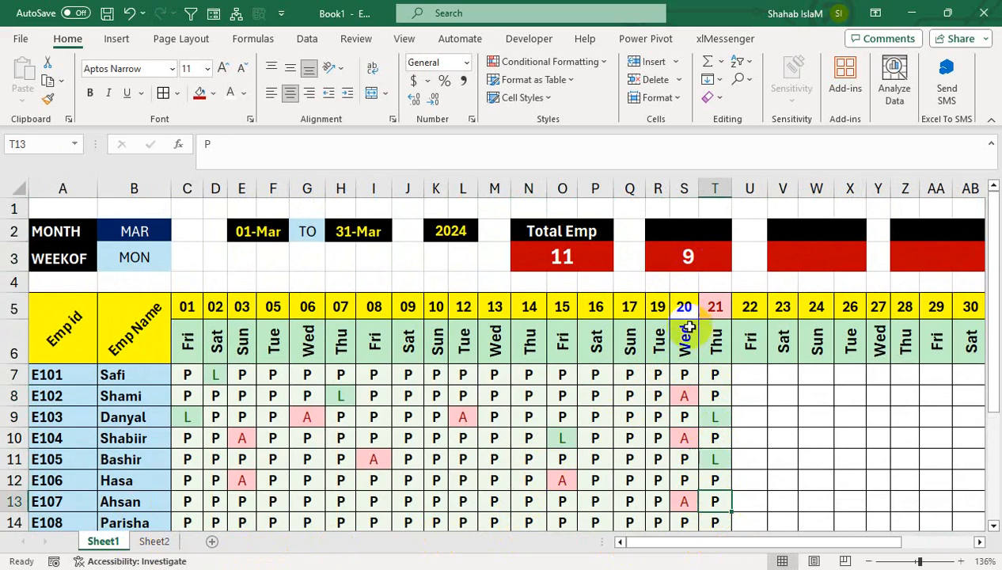
left_click(716, 480)
type("A")
left_click(722, 378)
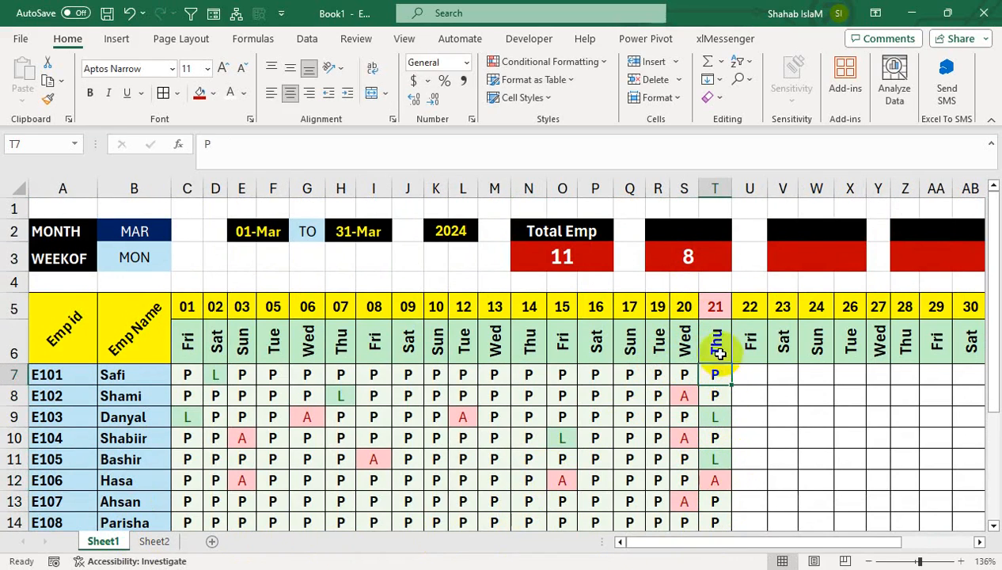
Head the second summary box Total Present and auto-fit columns R:T to fit it
left_click(689, 257)
left_click(683, 230)
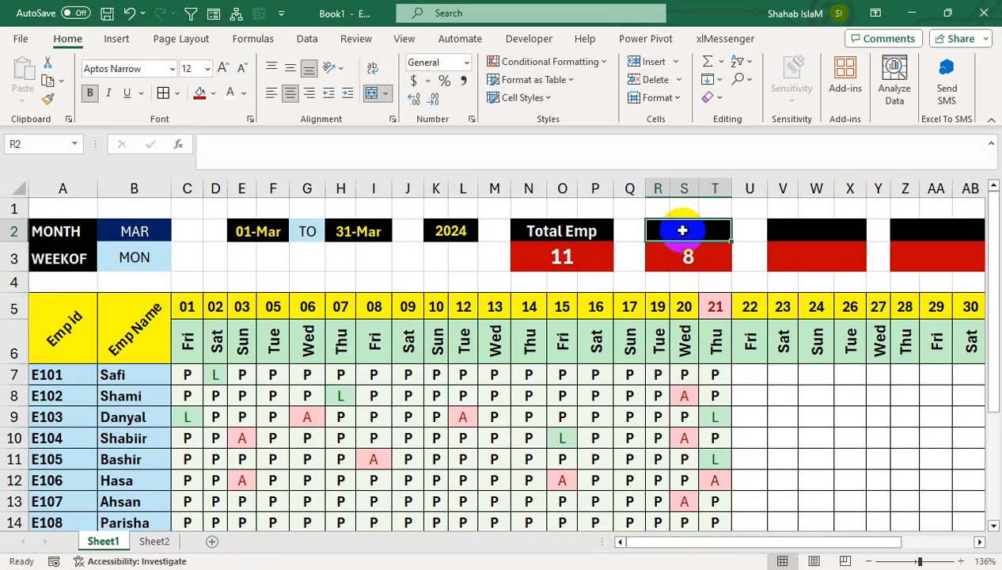
type("tO")
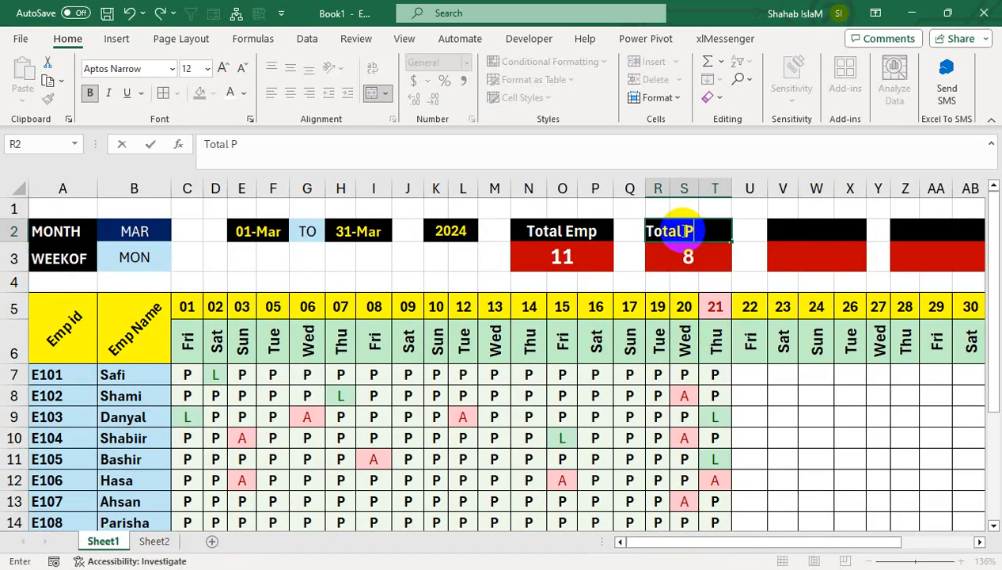
type("tal Presm")
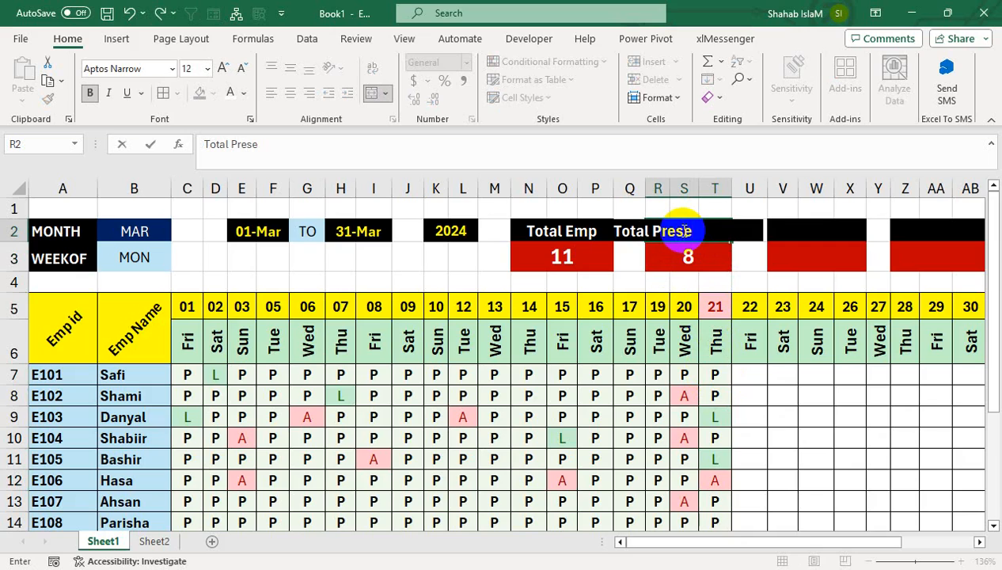
key("Return")
left_click(682, 230)
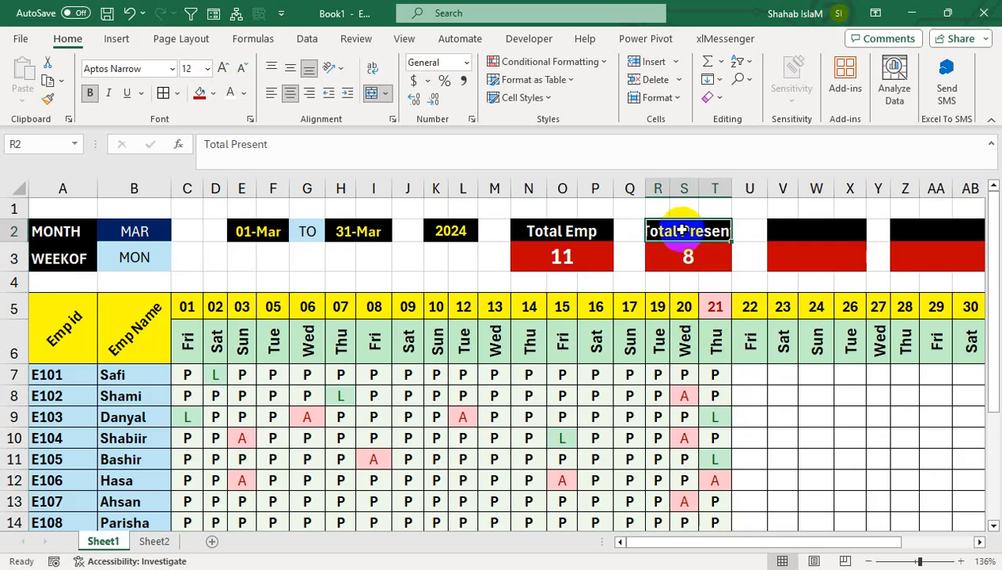
left_click(658, 205)
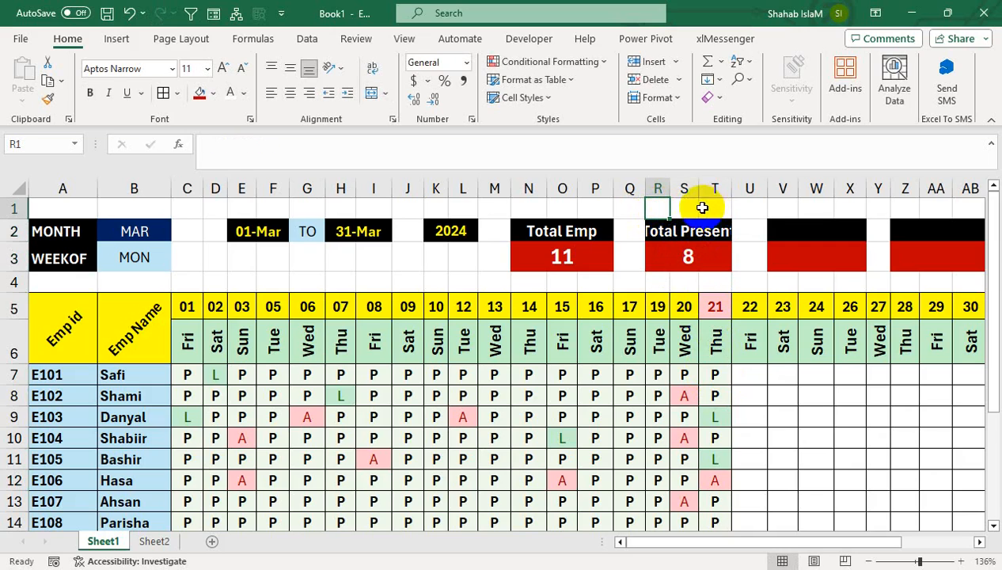
left_click_drag(660, 188, 706, 188)
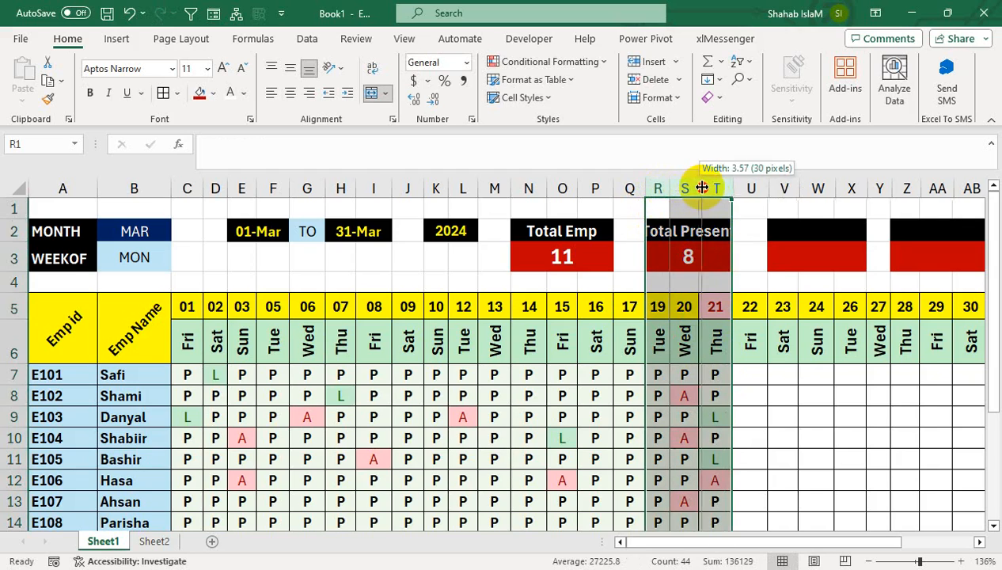
double_click(704, 188)
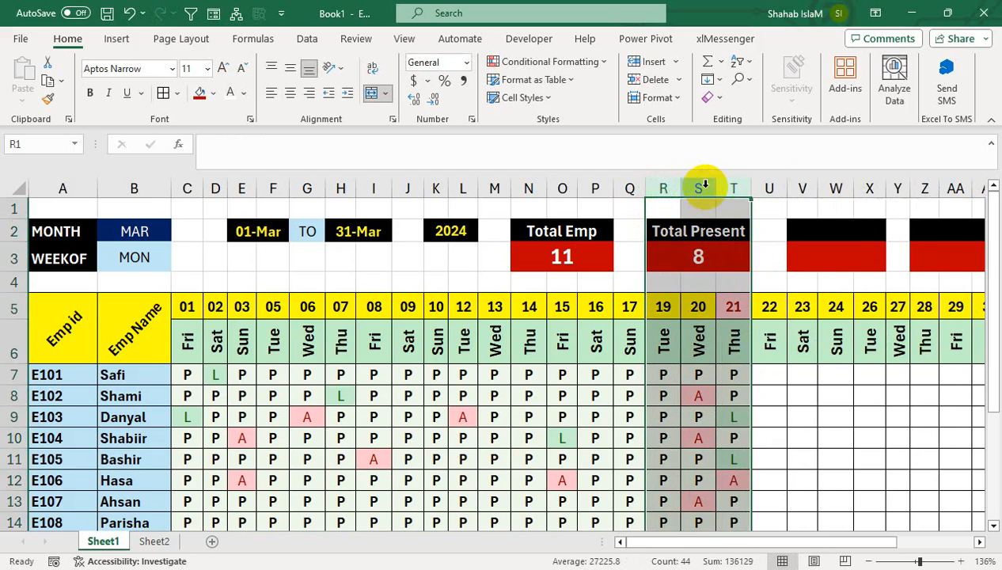
Select the third summary box heading and start Create Table with Ctrl+T
left_click(598, 233)
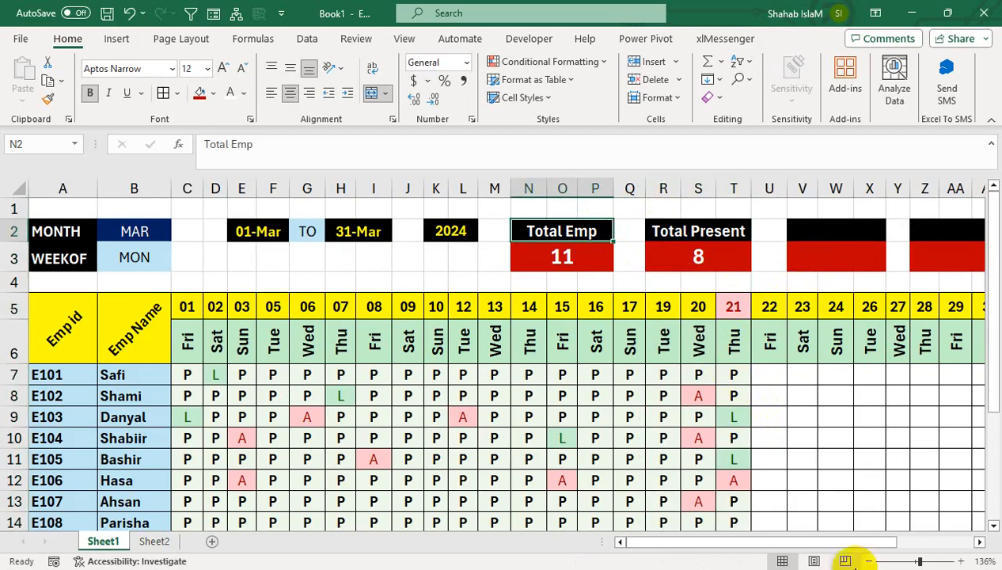
left_click_drag(828, 543, 893, 541)
left_click(622, 230)
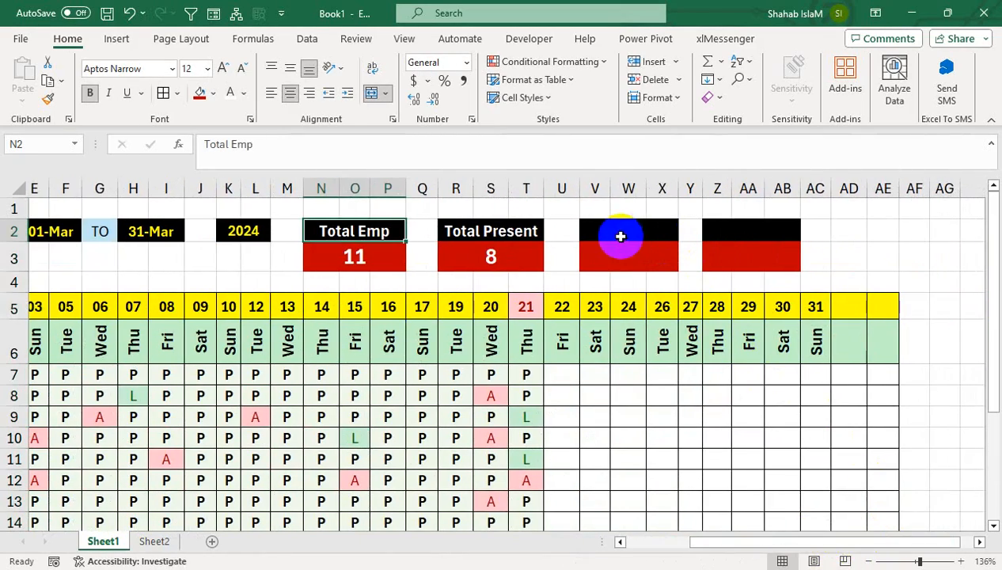
key("ctrl+t")
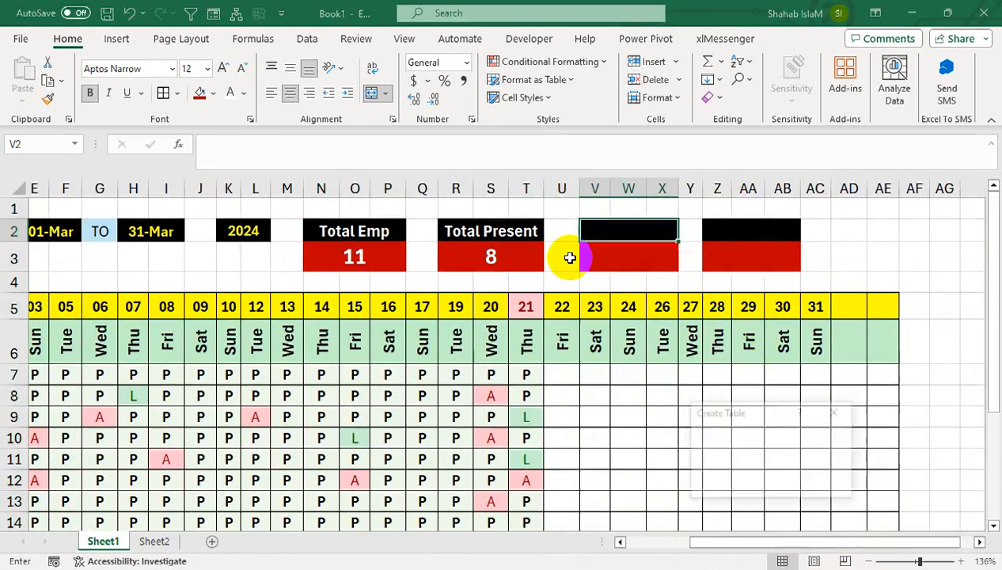
Dismiss the Create Table prompt and enter Total Absent in V2 and Total Leave in Z2
left_click(819, 483)
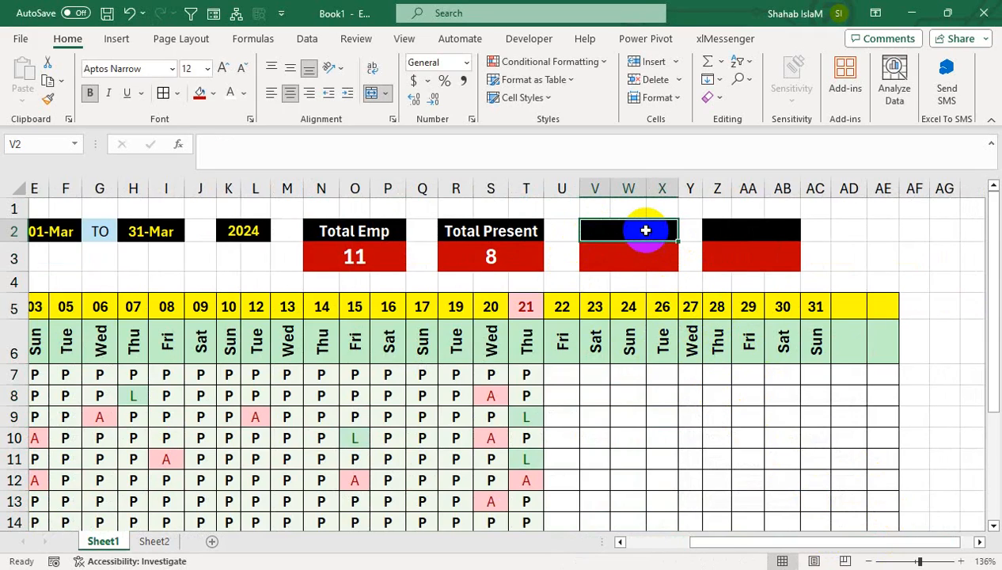
type("Total Absent")
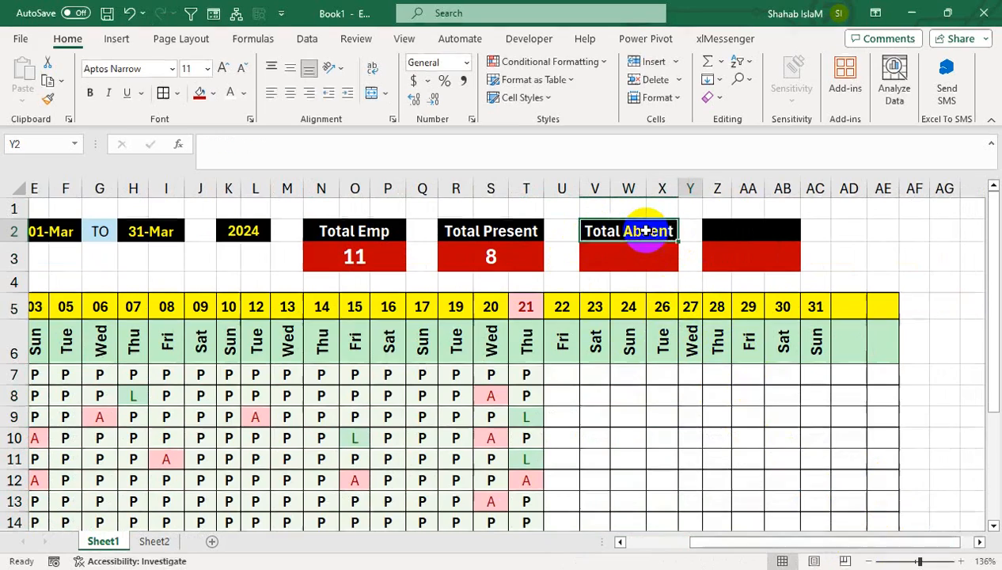
left_click(719, 235)
type("Topt")
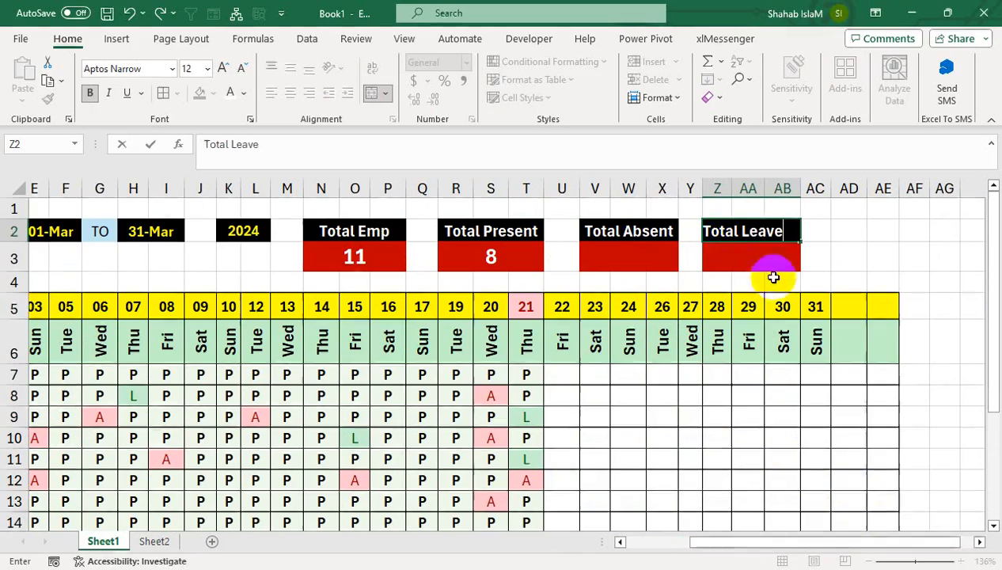
left_click(748, 260)
left_click(629, 258)
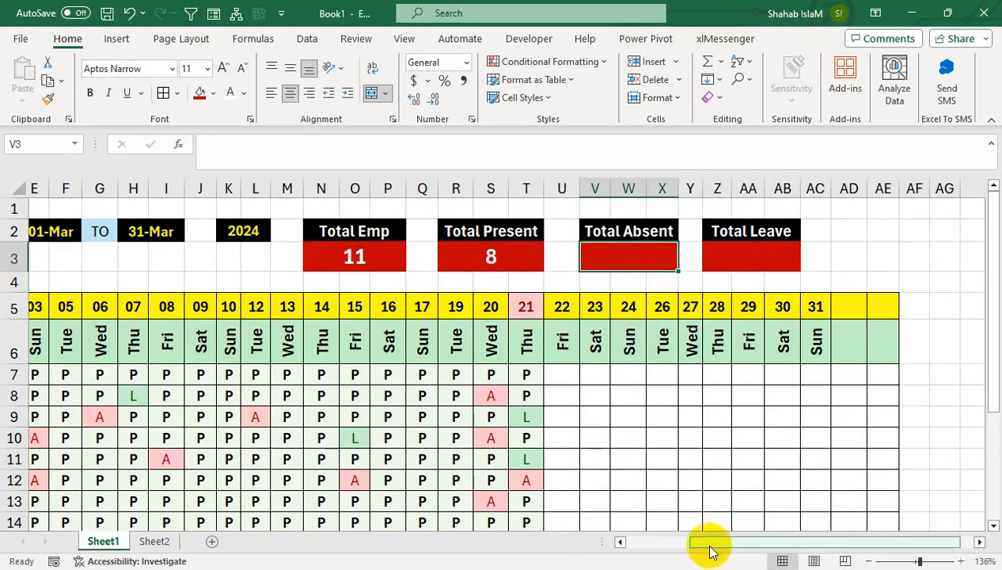
Review the Total Present formula and abandon an unfinished Total Absent entry
left_click_drag(710, 546, 647, 554)
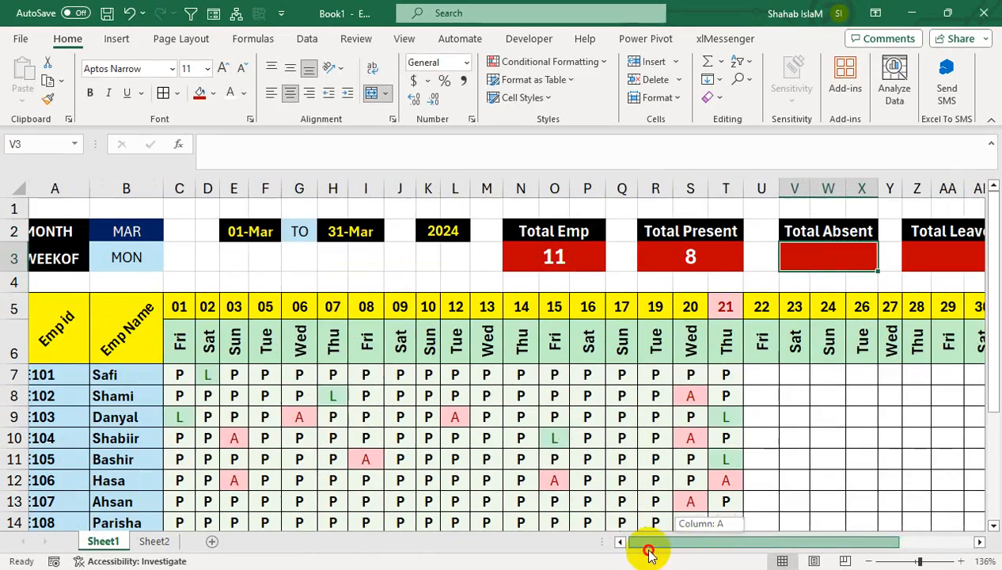
double_click(662, 252)
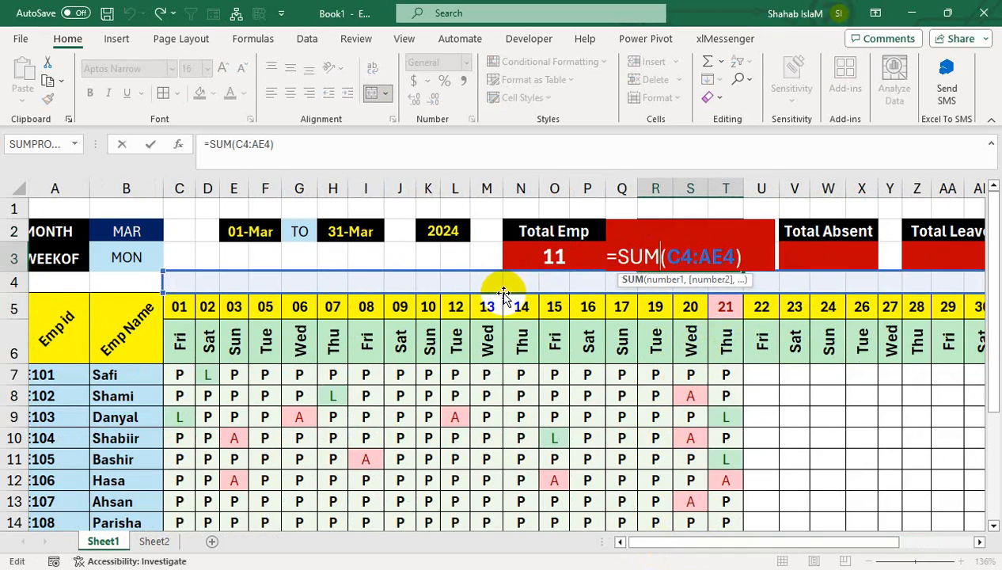
key("Return")
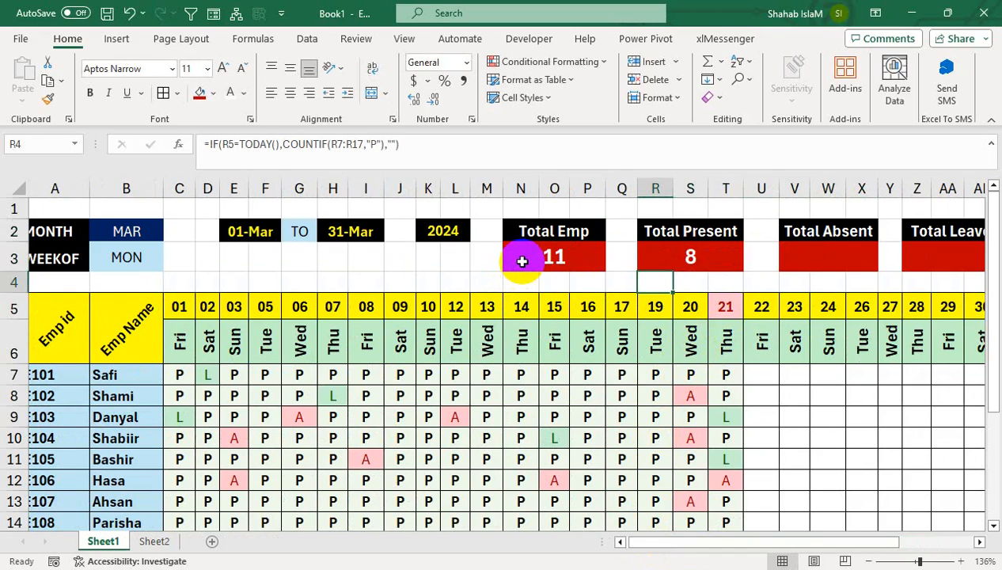
left_click(795, 258)
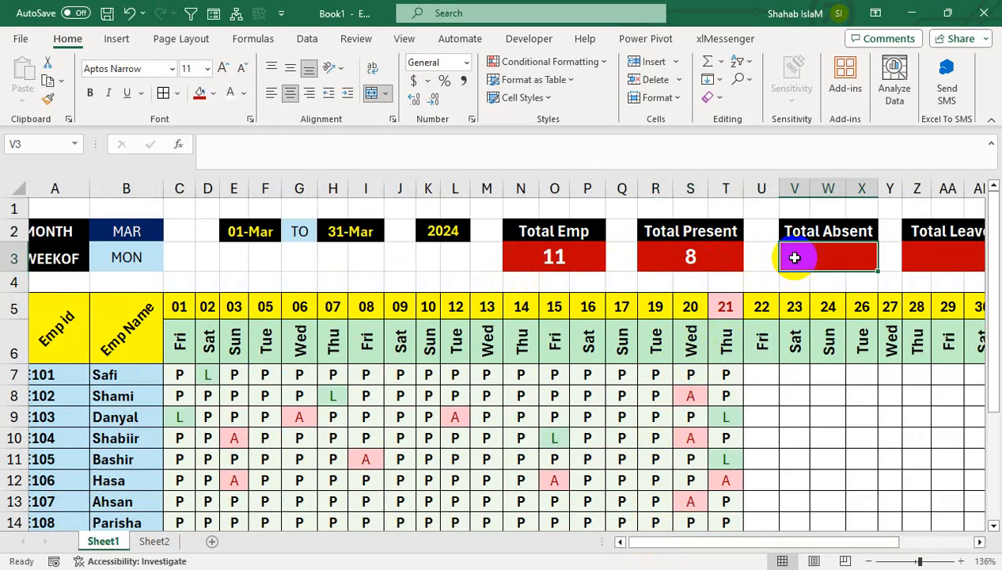
type("=")
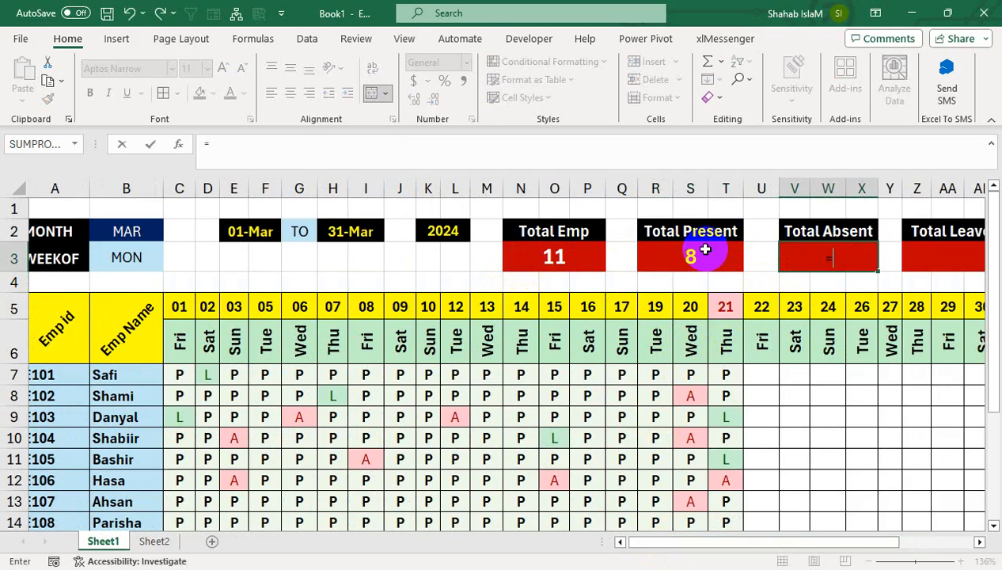
key("Escape")
key("Down")
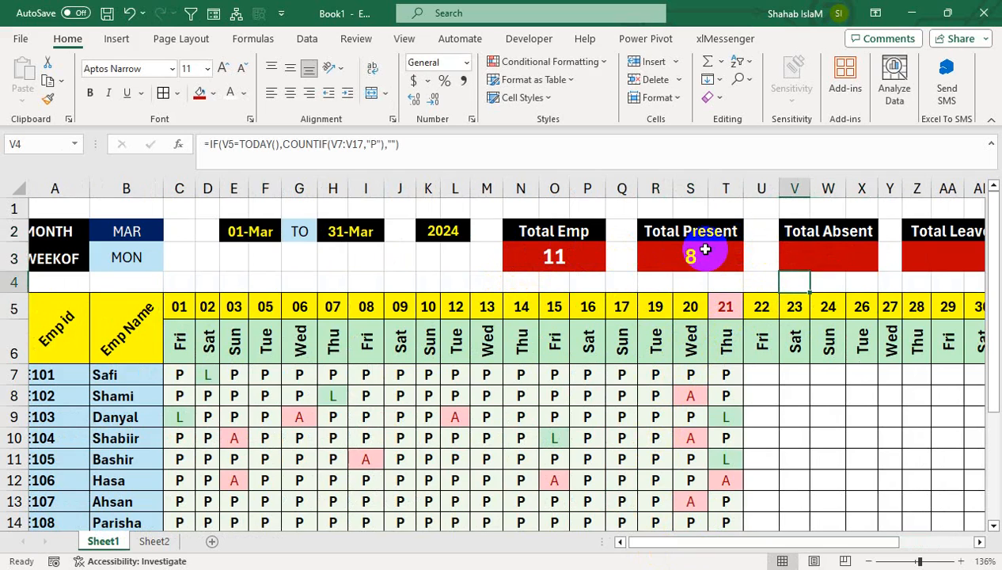
In C1, enter =IF(C5=TODAY(),COUNTIF(C7:C17,"A")) to count today's absentees
left_click(185, 208)
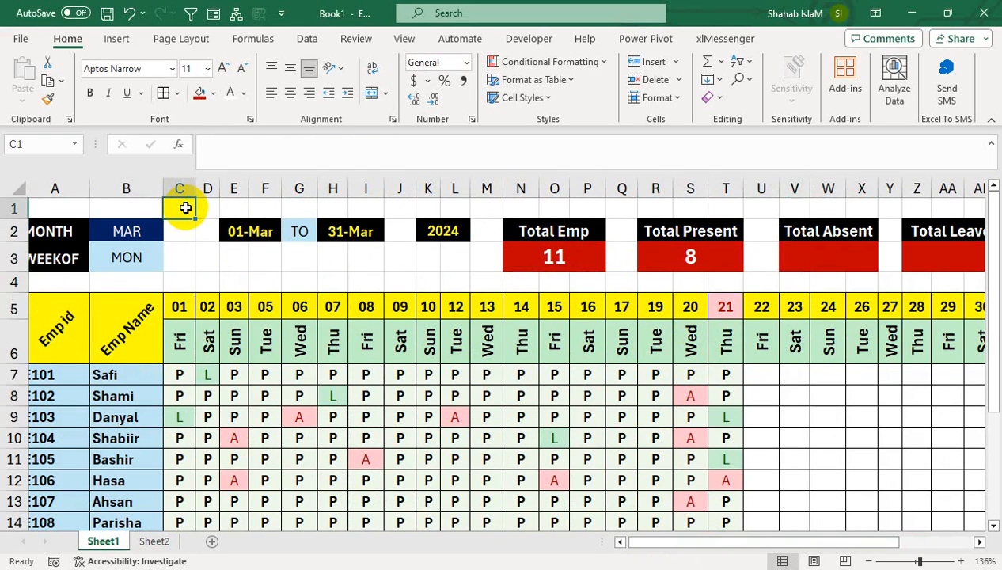
type("=IF(")
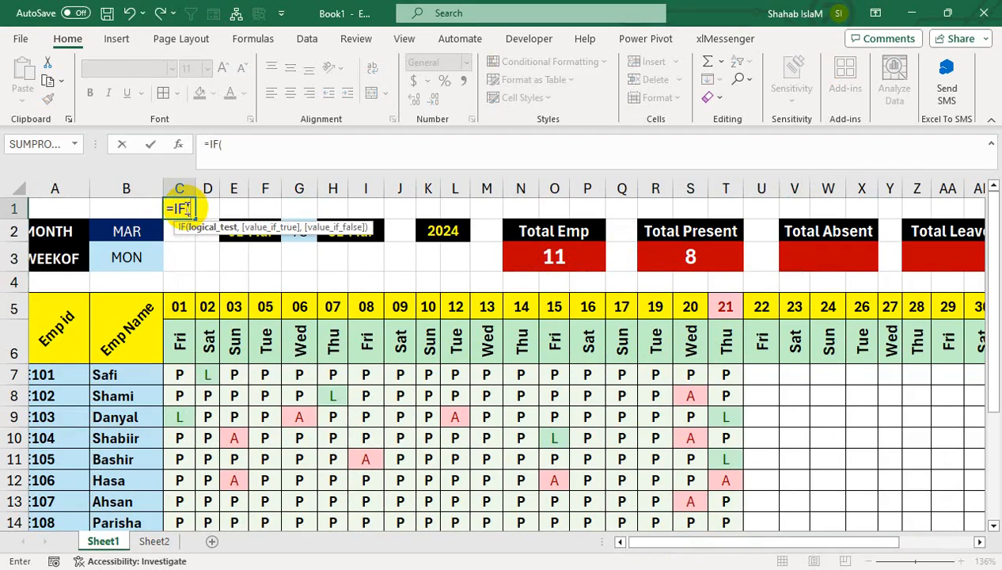
left_click(182, 306)
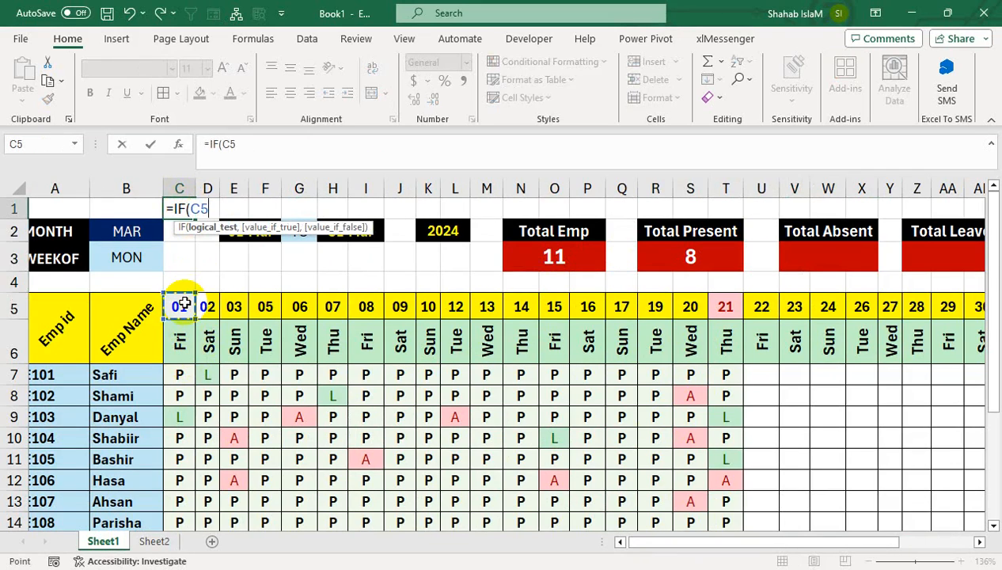
type("=today(),countif")
key("Tab")
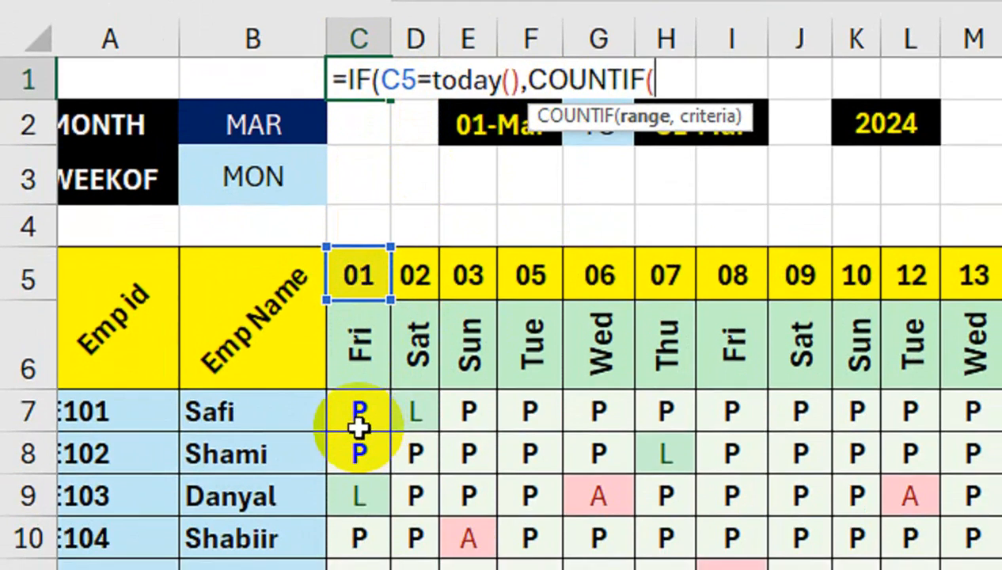
left_click_drag(360, 483, 380, 413)
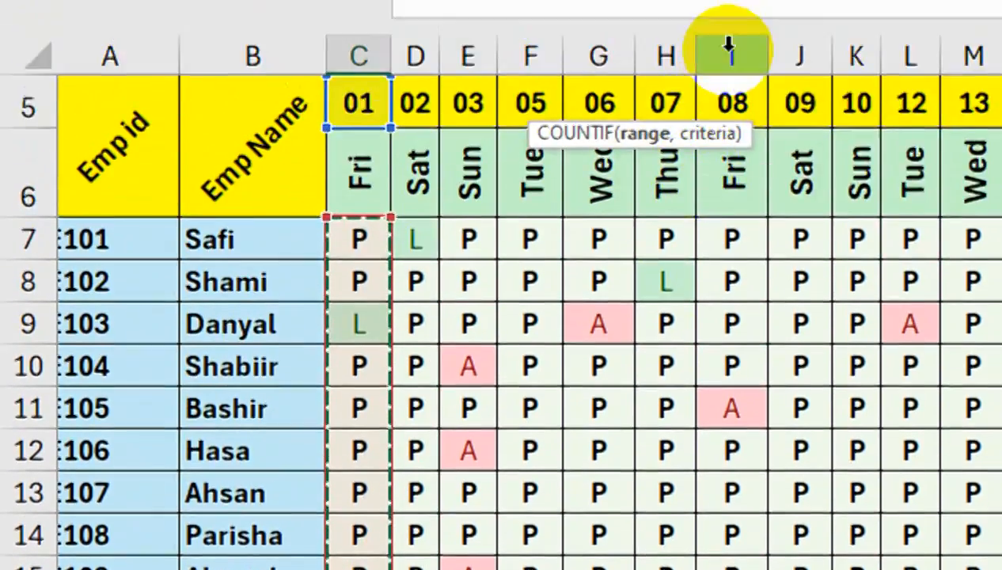
type(",COUNTIF(C7:C17,")
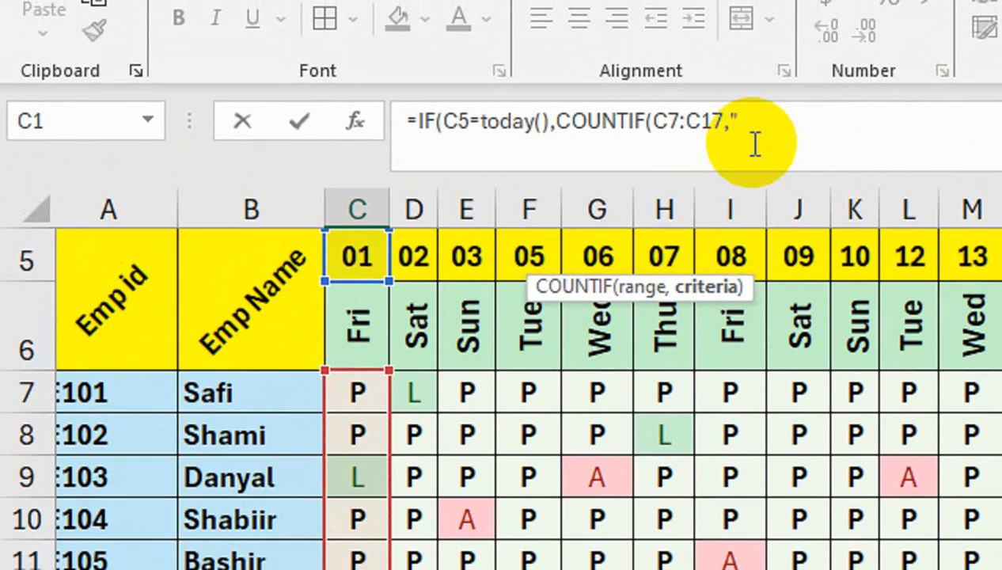
type("\"A\"))")
key("Return")
key("Up")
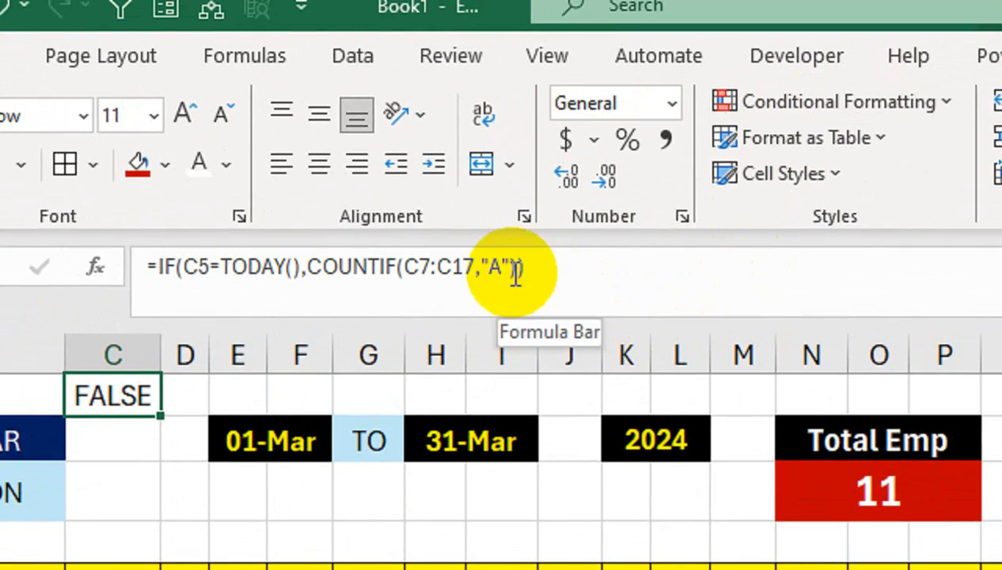
Add a blank "" else-result to C1's formula and fill it across to AE1
left_click(776, 121)
type(",\"\"")
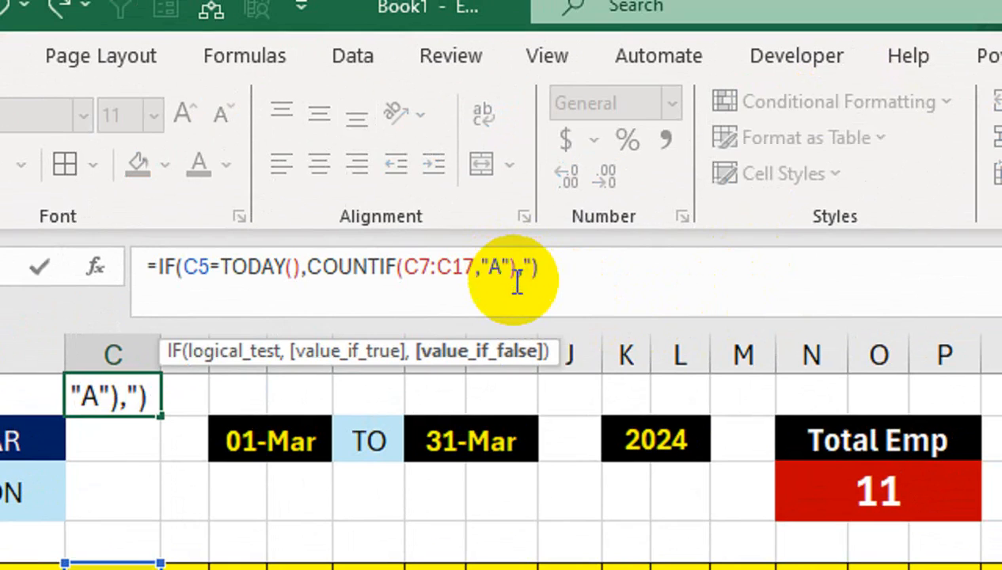
key("Return")
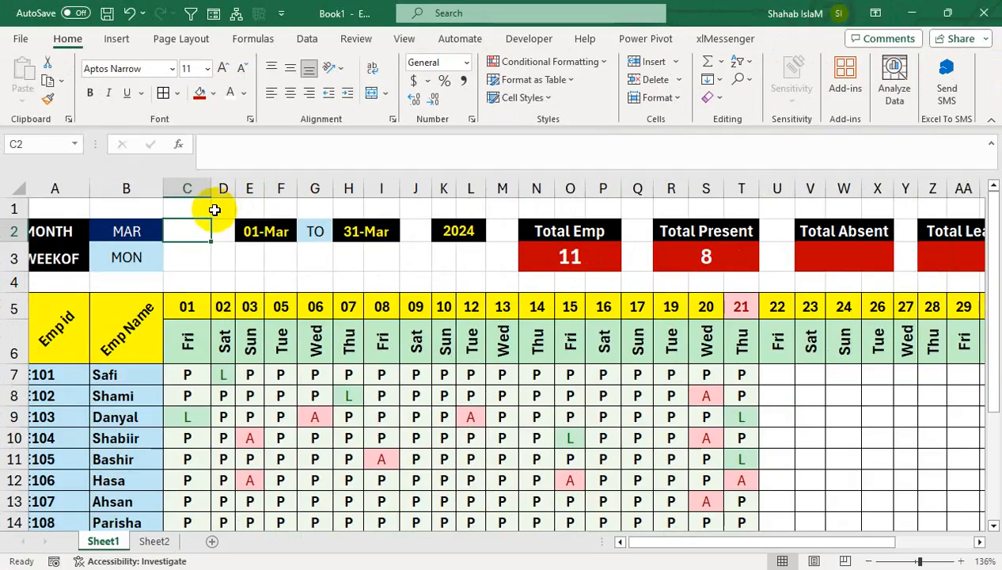
left_click(114, 393)
left_click_drag(212, 218, 966, 215)
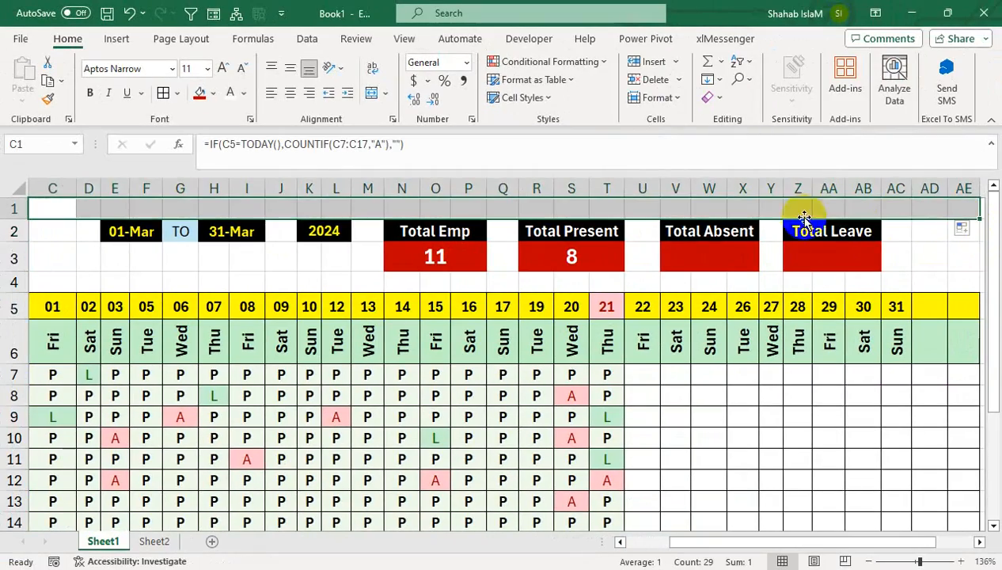
Enter =SUM(E1:AE1) in the Total Absent cell V3
left_click(612, 208)
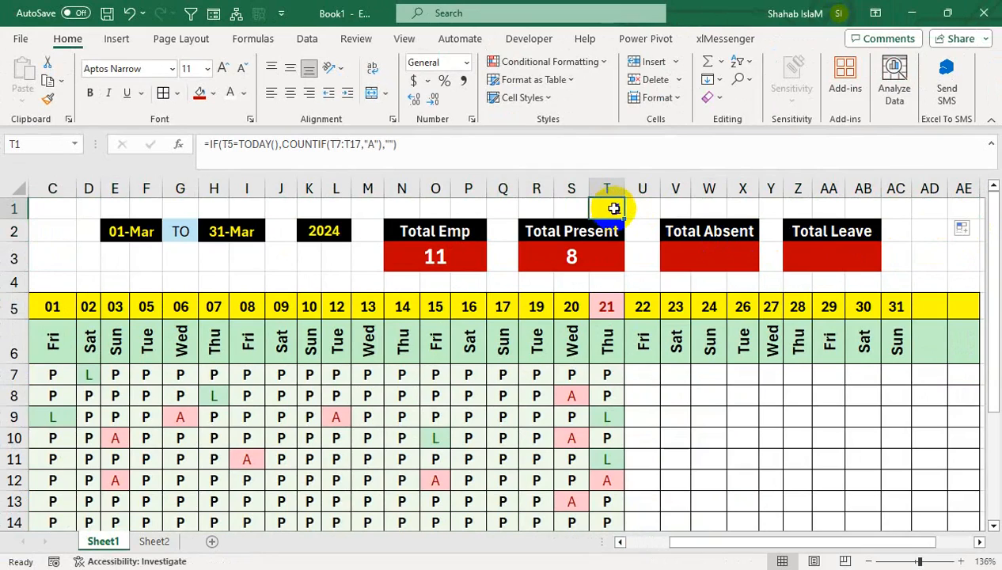
left_click(674, 262)
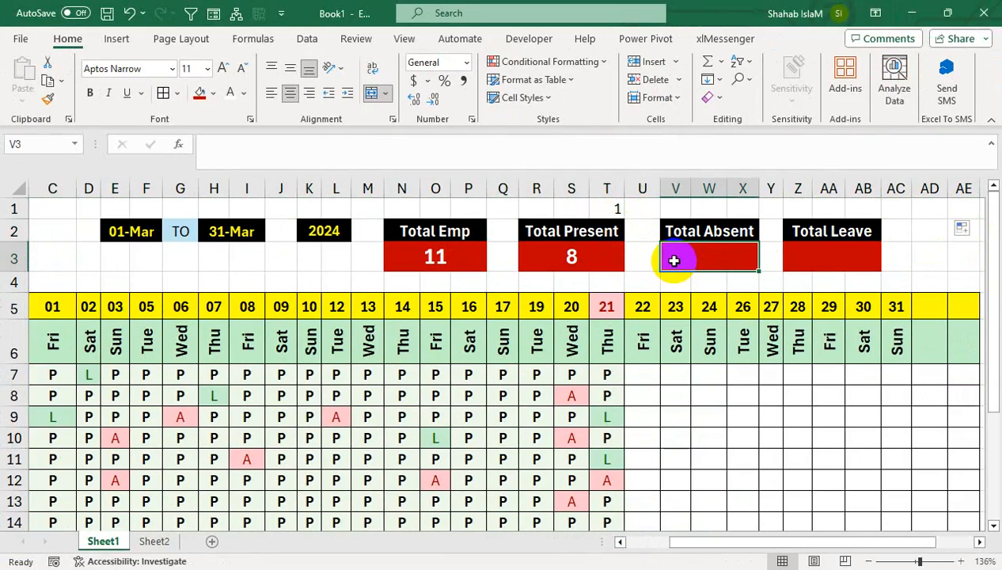
type("=SUM(")
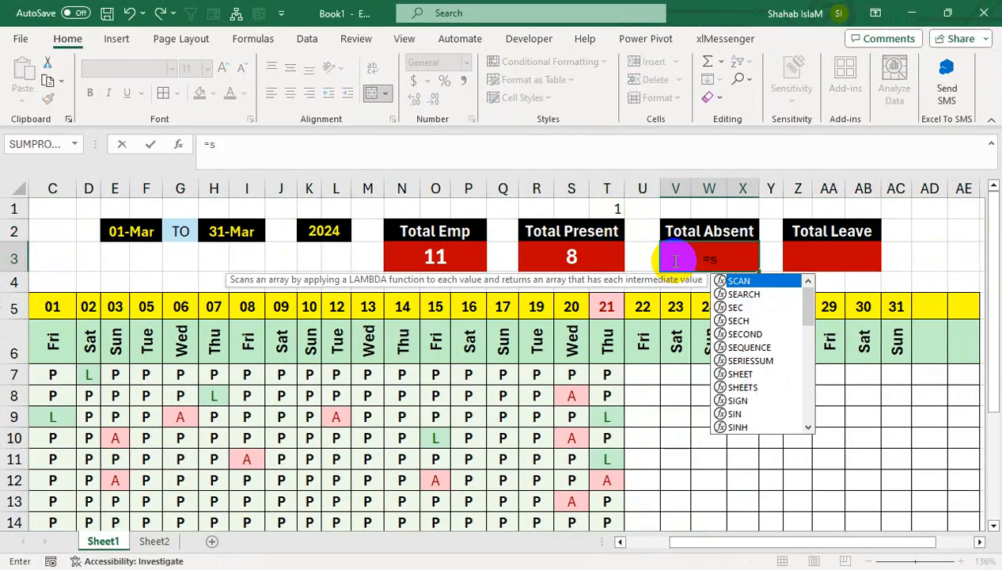
left_click_drag(962, 207, 49, 213)
key("Return")
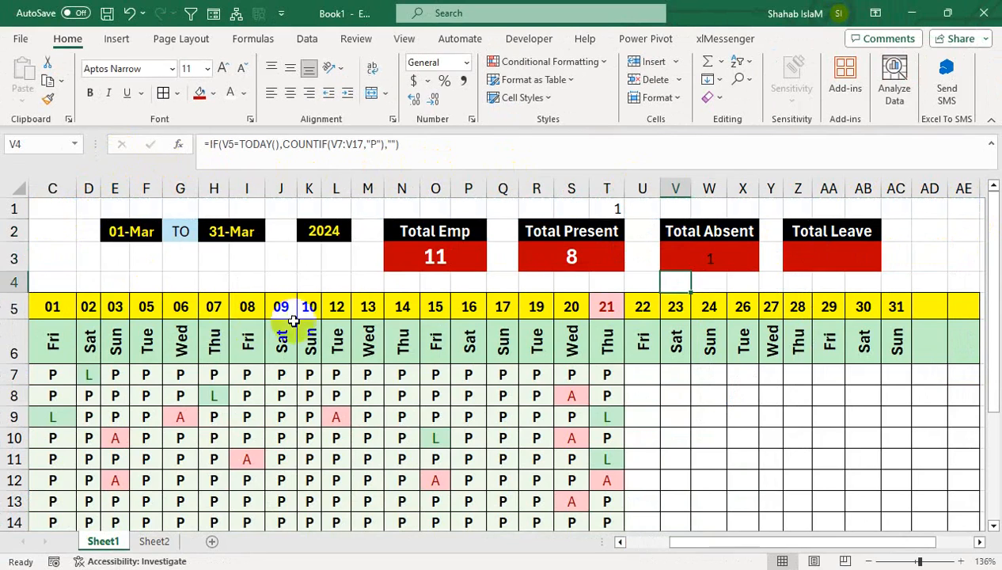
Copy Total Present's red large bold style onto the Total Absent and Total Leave boxes
left_click(542, 255)
double_click(47, 99)
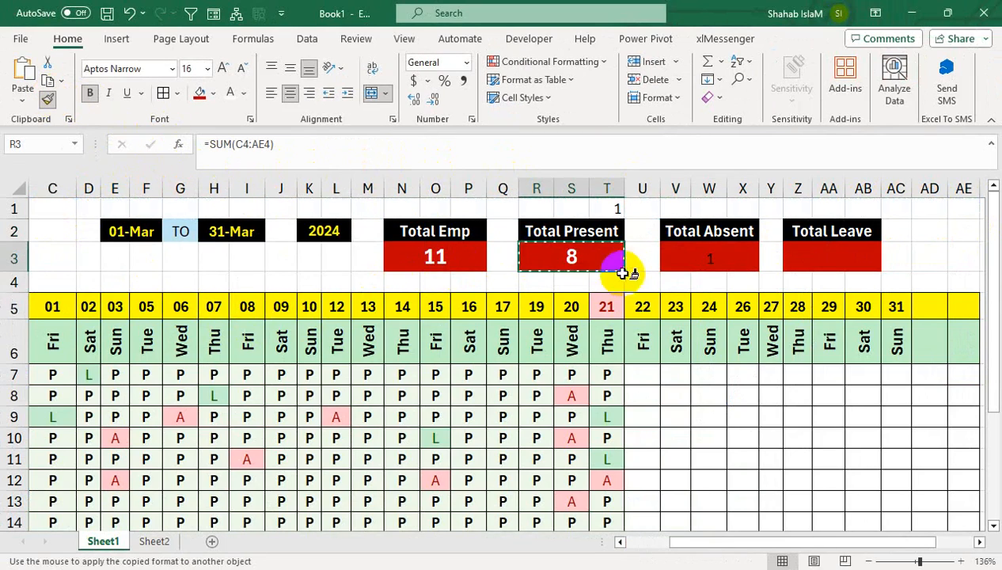
left_click(683, 258)
left_click(828, 257)
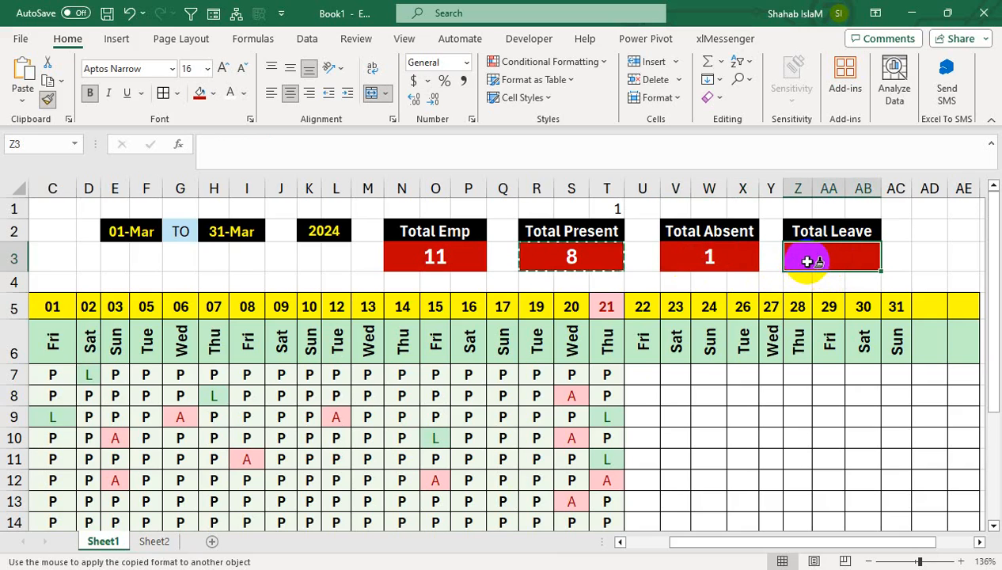
left_click(47, 100)
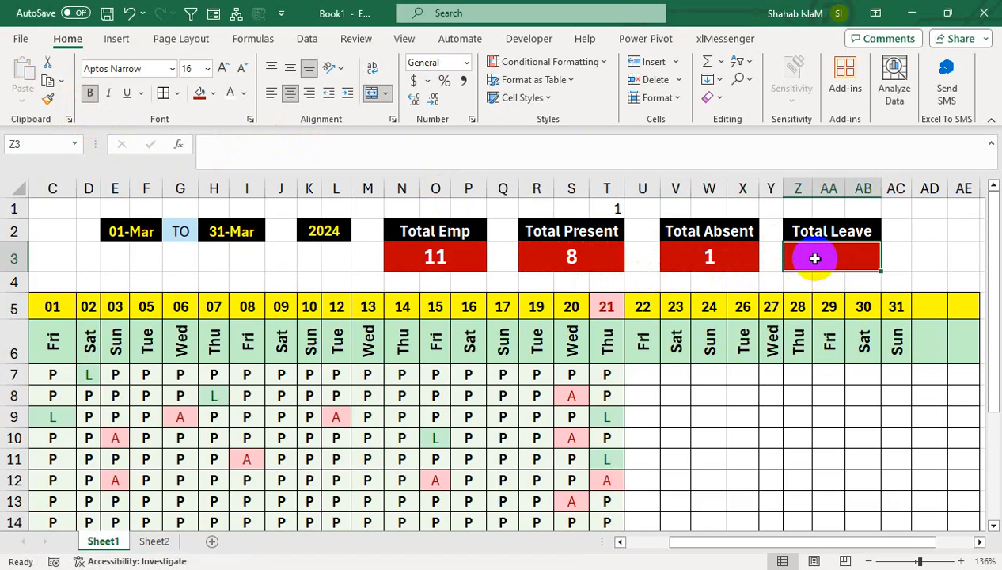
Cancel a started entry in Total Leave cell Z3 and bring the bottom employee rows into view
type("=")
key("BackSpace")
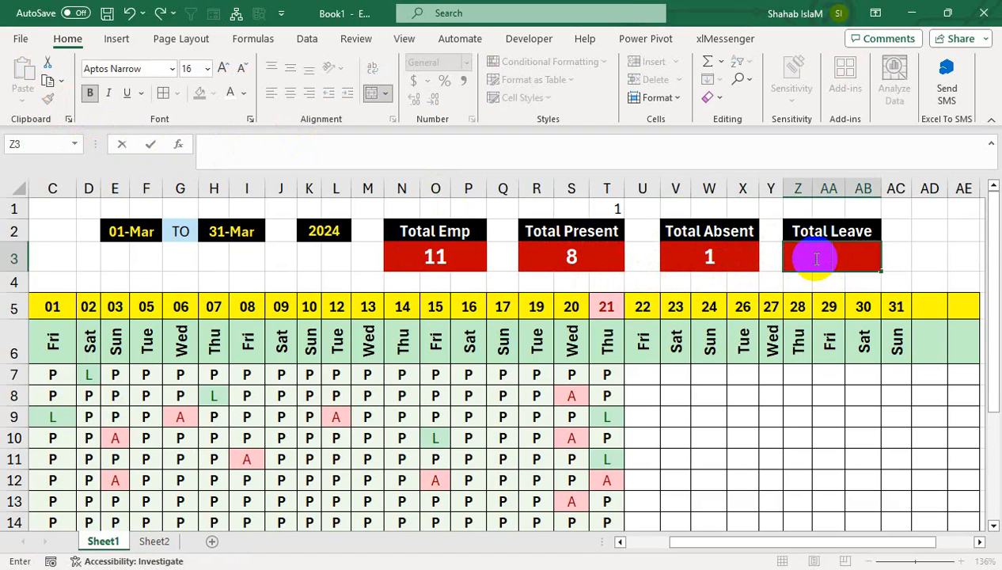
left_click(671, 353)
left_click(828, 256)
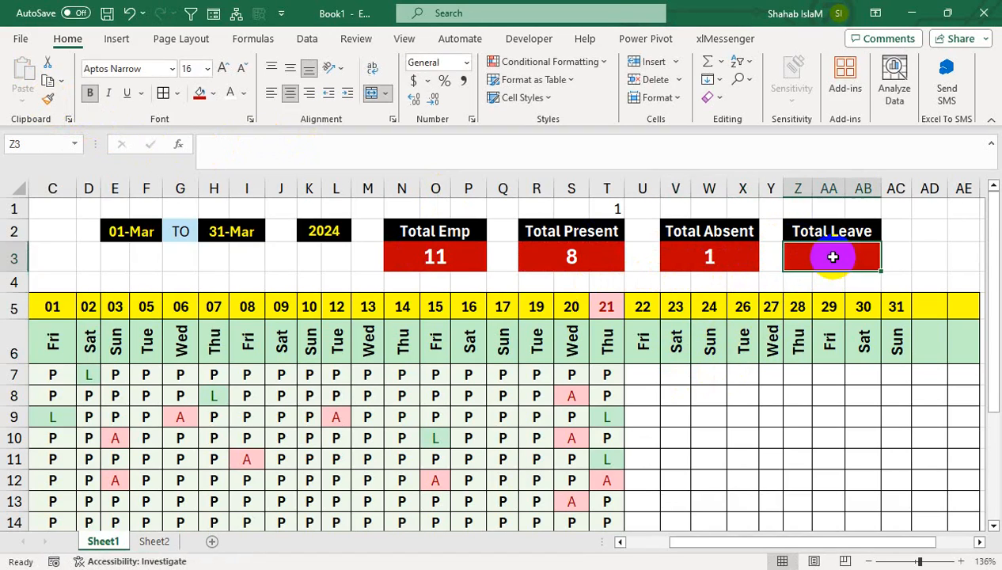
left_click_drag(759, 496, 761, 541)
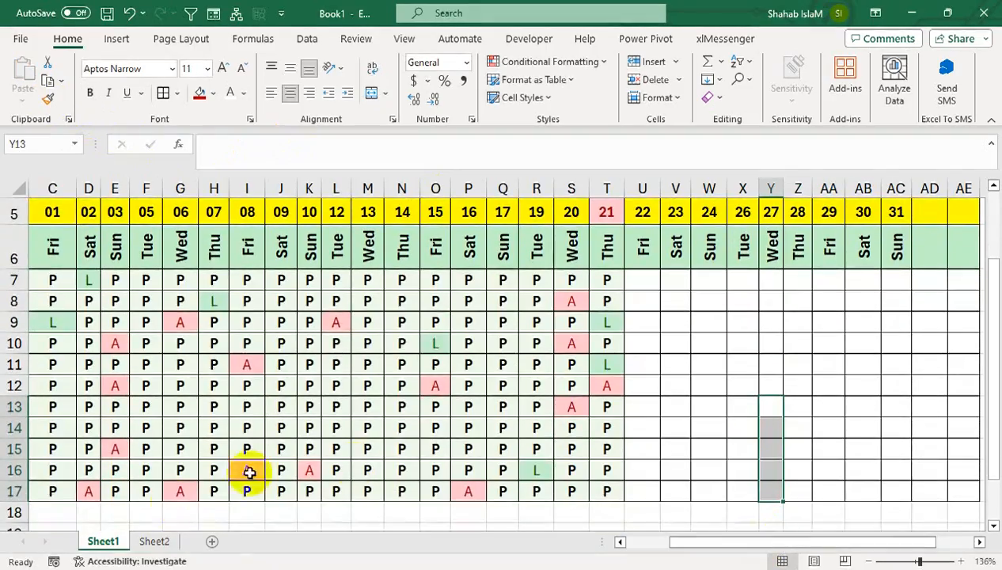
In C18, enter =IF(C5=TODAY(),COUNTIF(C7:C17,"L")) to count today's leaves
left_click_drag(70, 520, 208, 514)
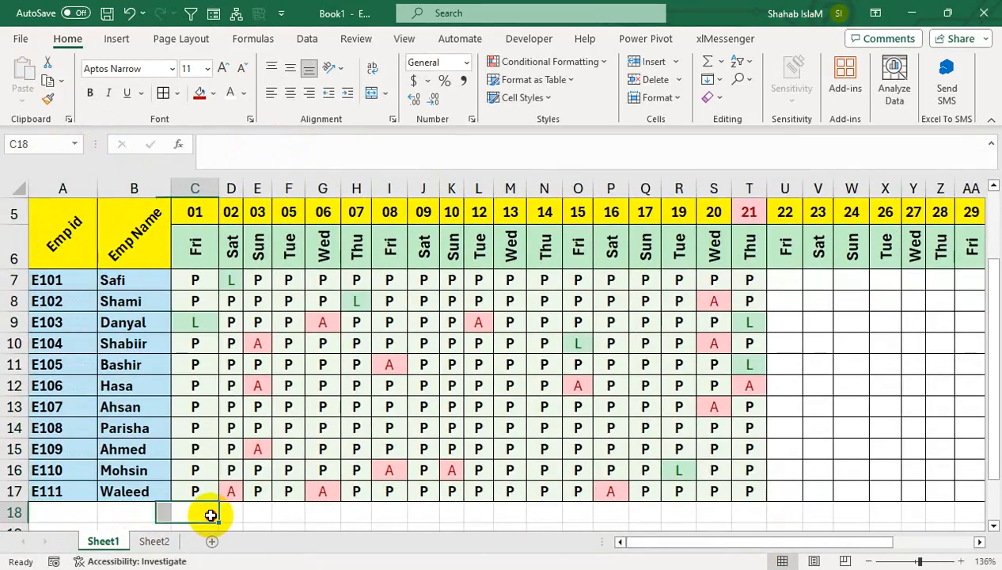
type("=count")
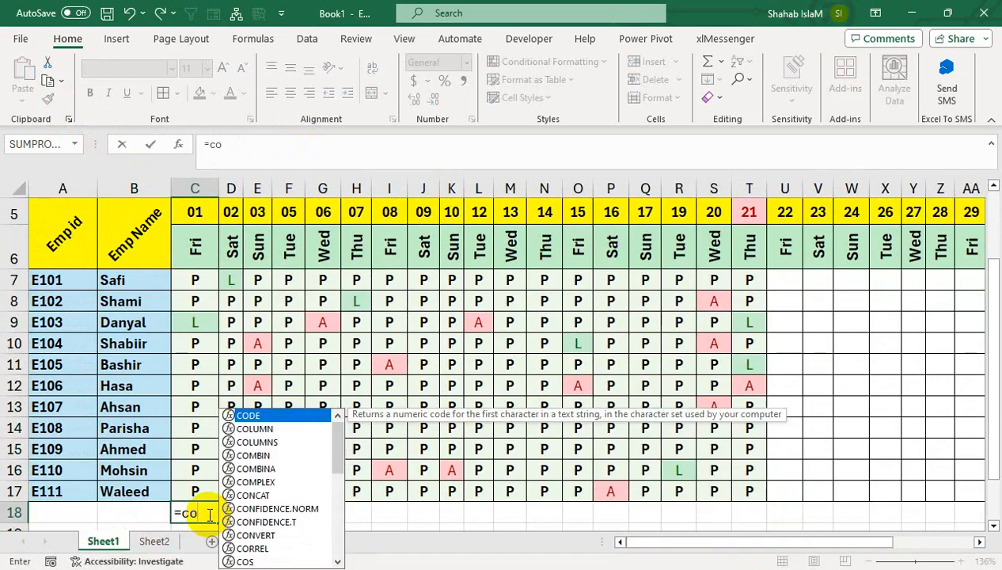
key("BackSpace")
key("BackSpace")
key("BackSpace")
key("BackSpace")
key("BackSpace")
type("i")
key("Tab")
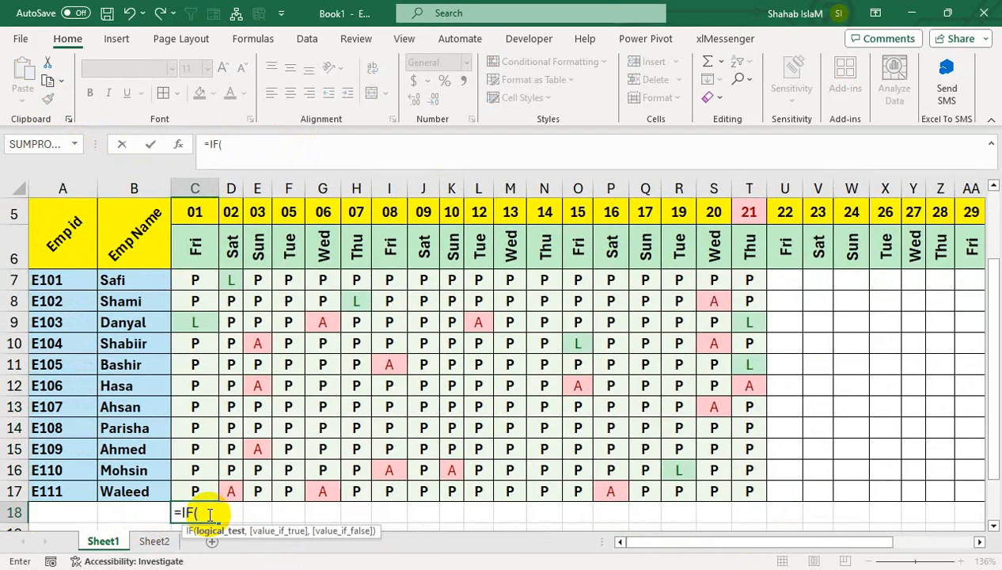
left_click(204, 212)
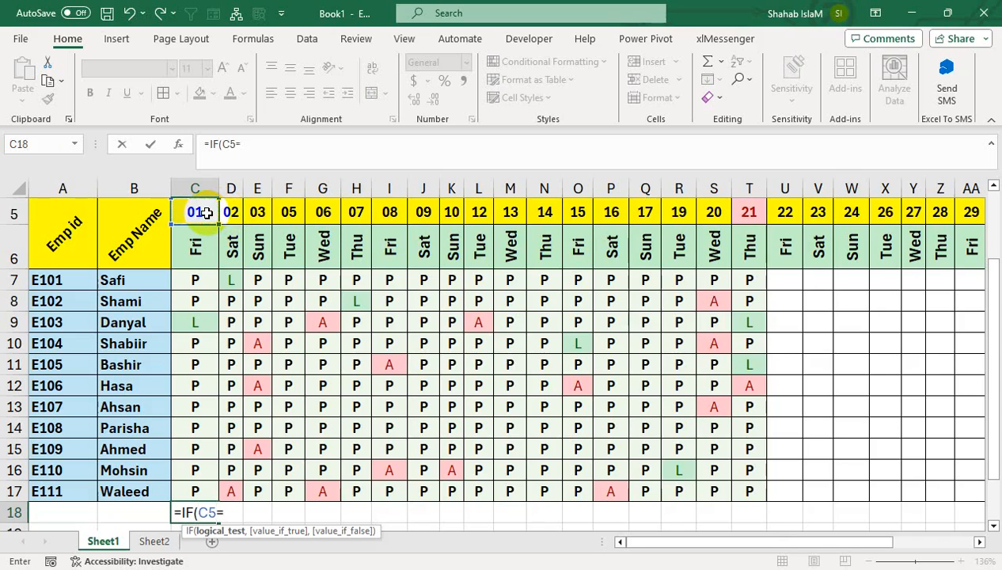
type("=today(),")
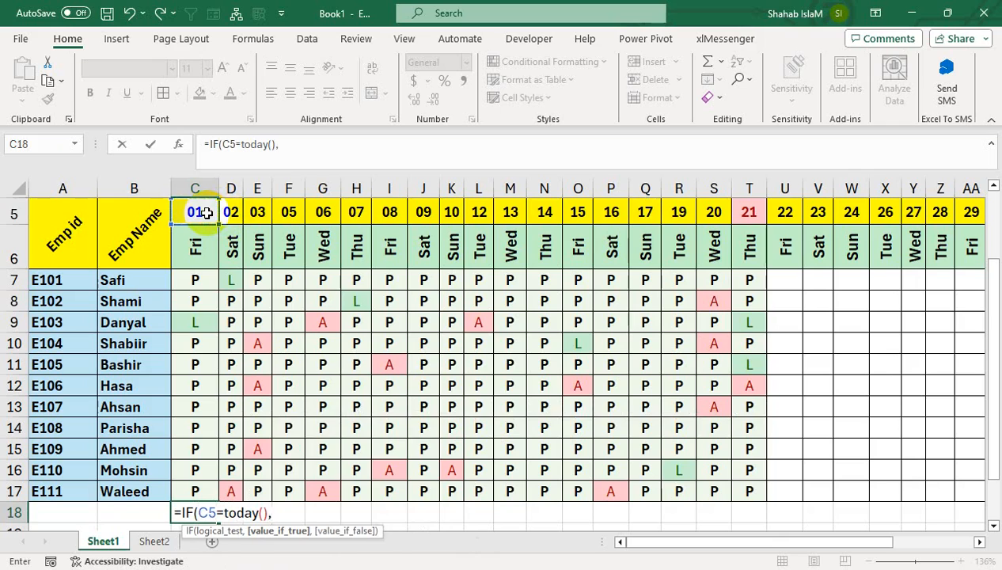
type("countif")
key("Tab")
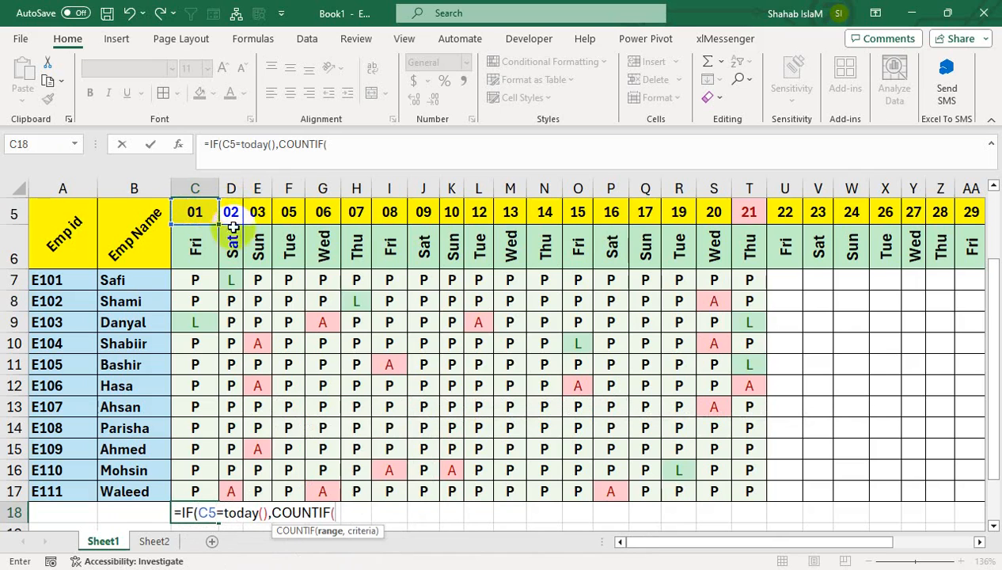
left_click_drag(185, 283, 198, 489)
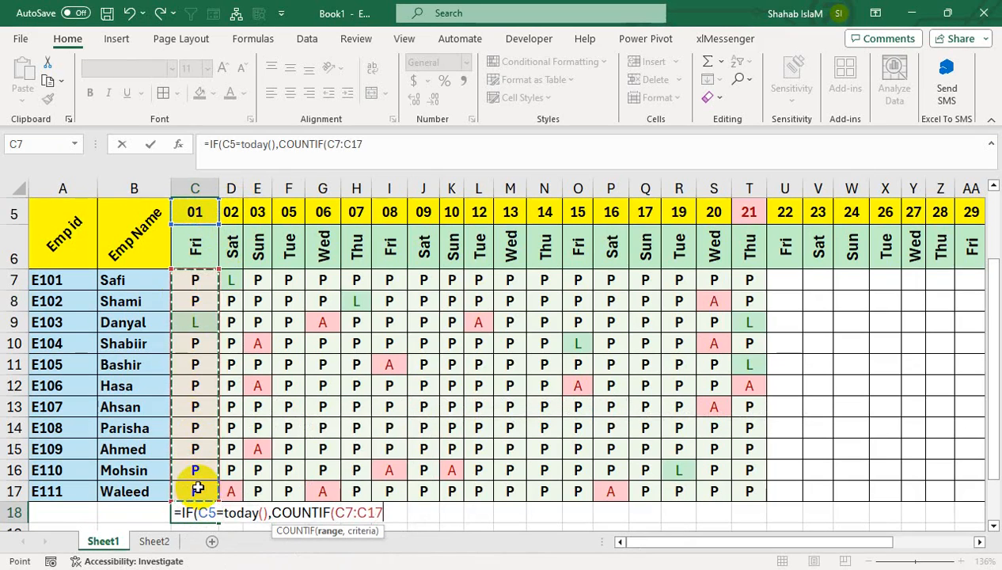
type(",\"l")
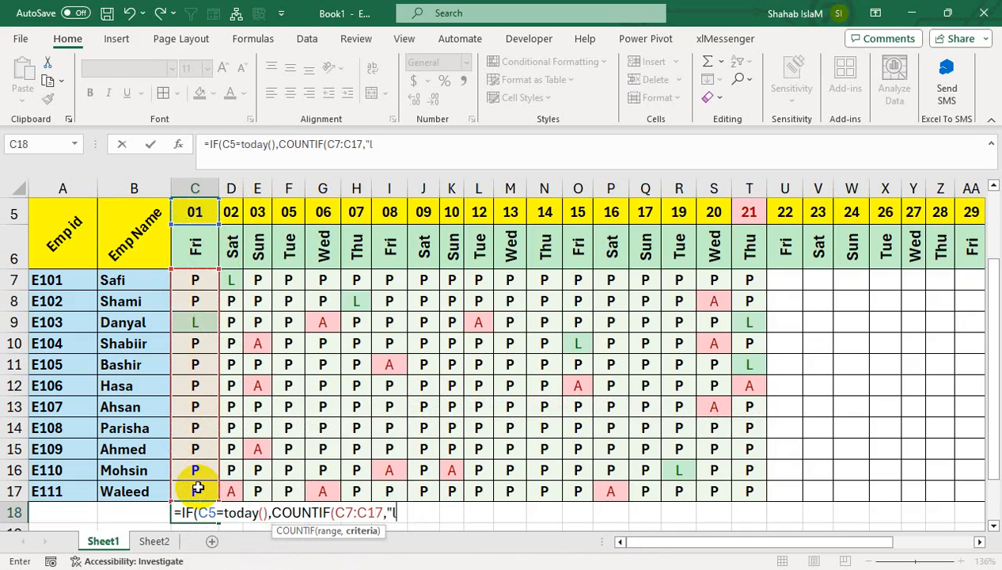
type("\")")
key("BackSpace")
type(")")
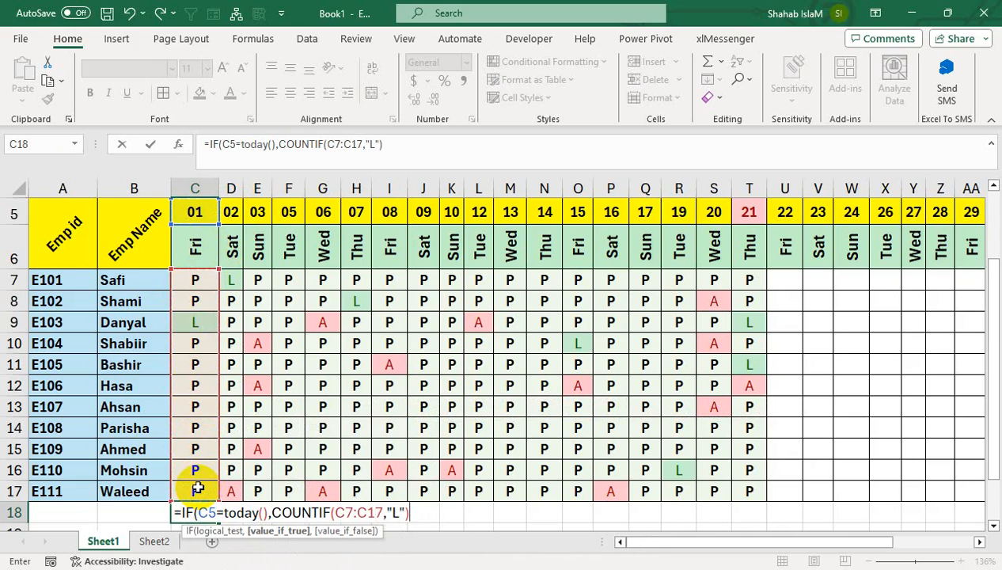
key("Return")
Edit C18 to return blank otherwise: =IF(C5=TODAY(),COUNTIF(C7:C17,"L"),"")
left_click(191, 484)
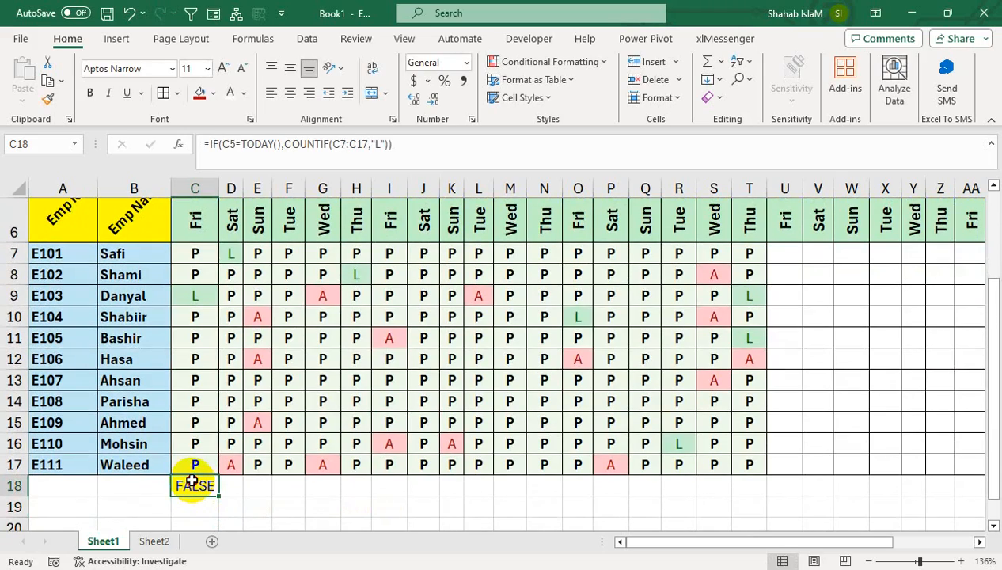
double_click(192, 484)
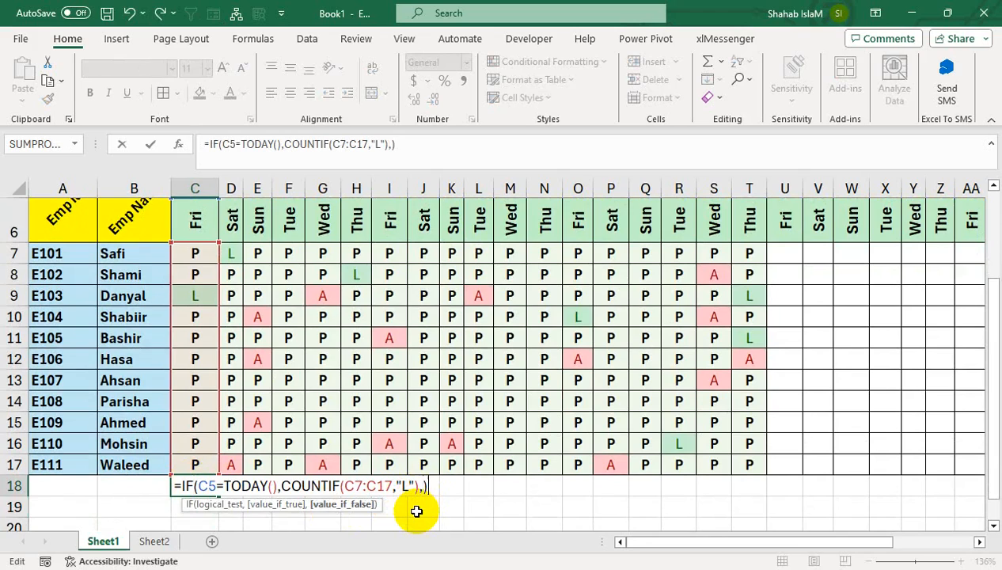
type("\"\"")
key("Return")
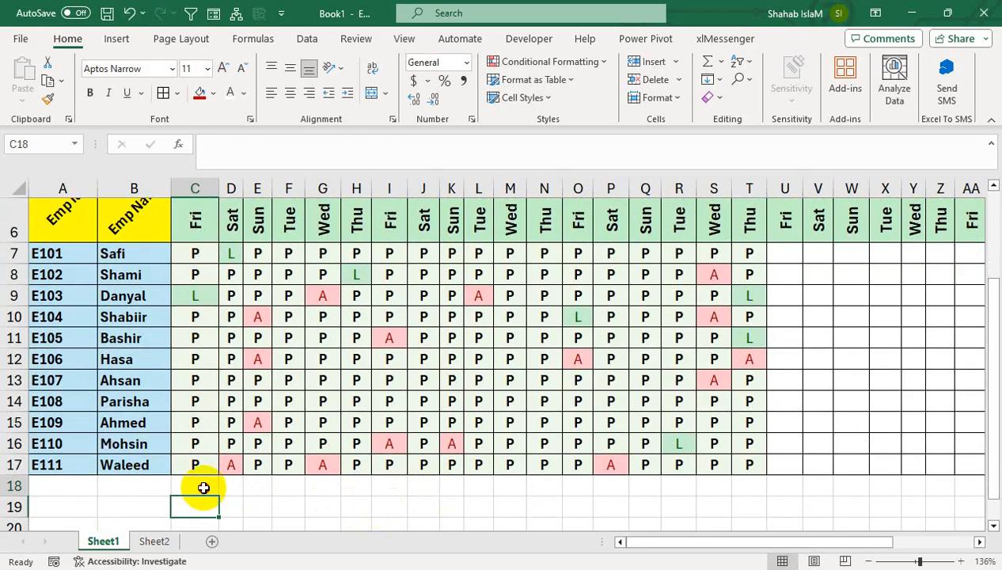
left_click(203, 488)
double_click(204, 487)
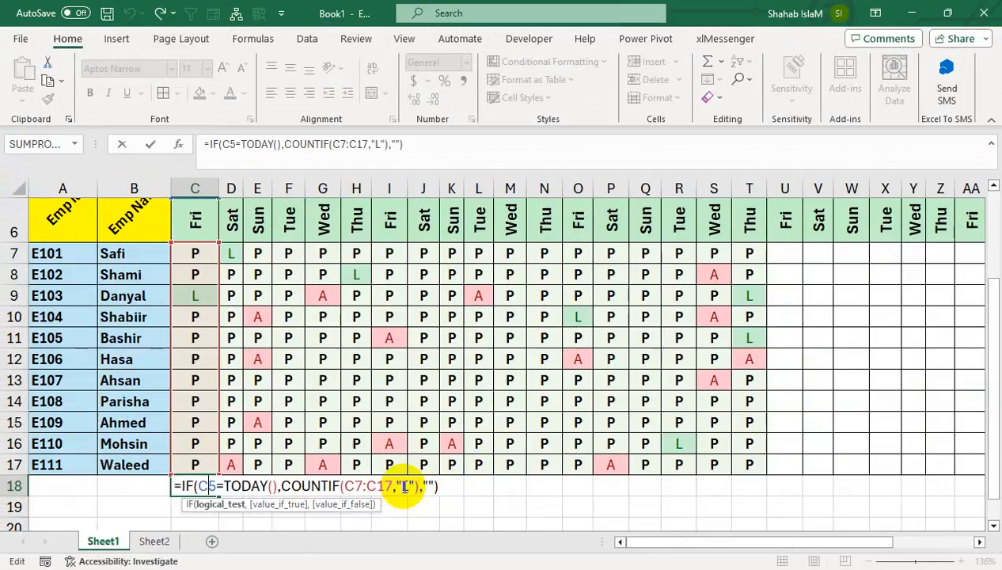
key("Return")
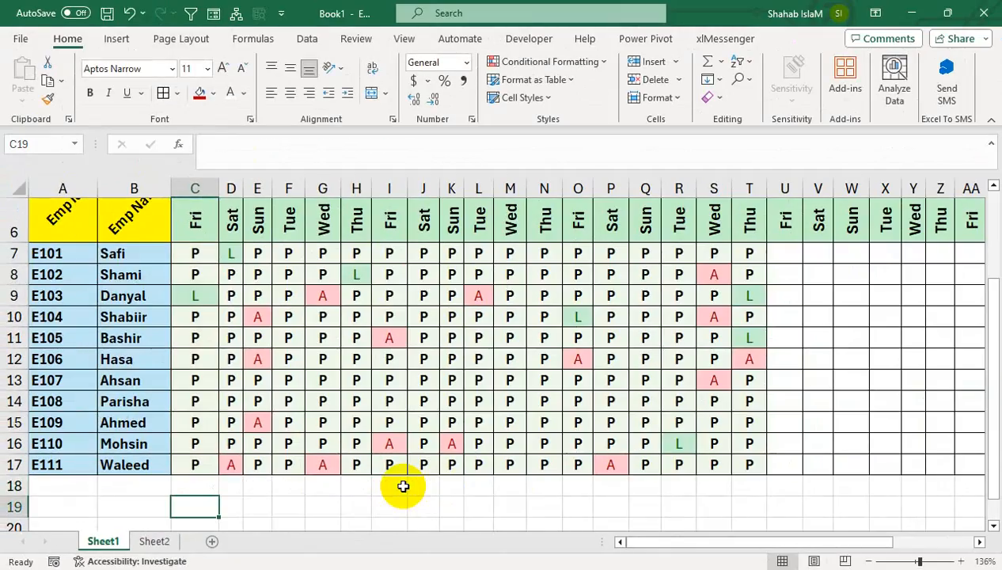
Fill the C18 leave formula across row 18 through the day columns
left_click(198, 486)
left_click_drag(220, 496, 841, 497)
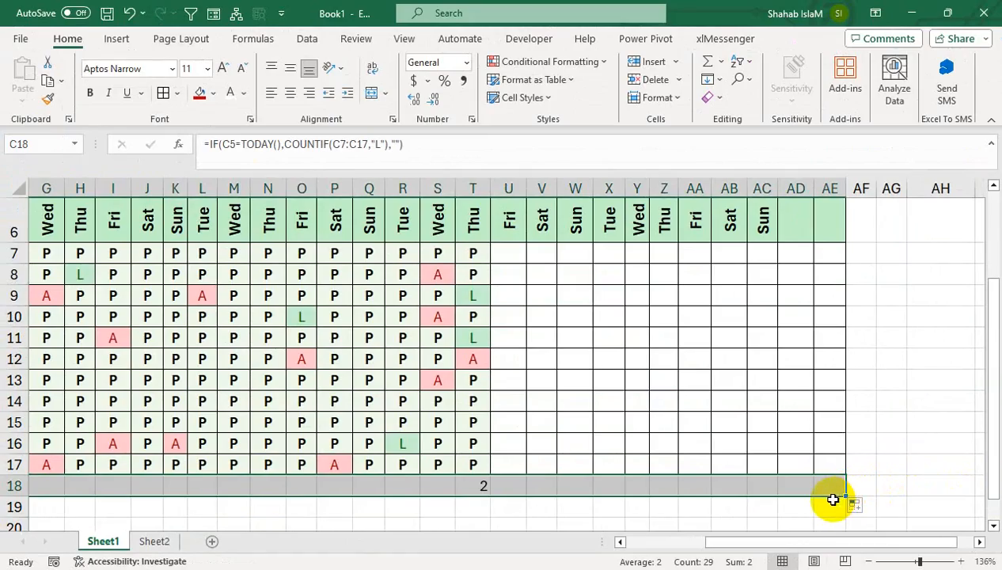
left_click_drag(754, 543, 673, 544)
left_click_drag(837, 422, 822, 156)
Enter =SUM(C18:AE18) in Z3 so Total Leave shows 2
left_click(961, 256)
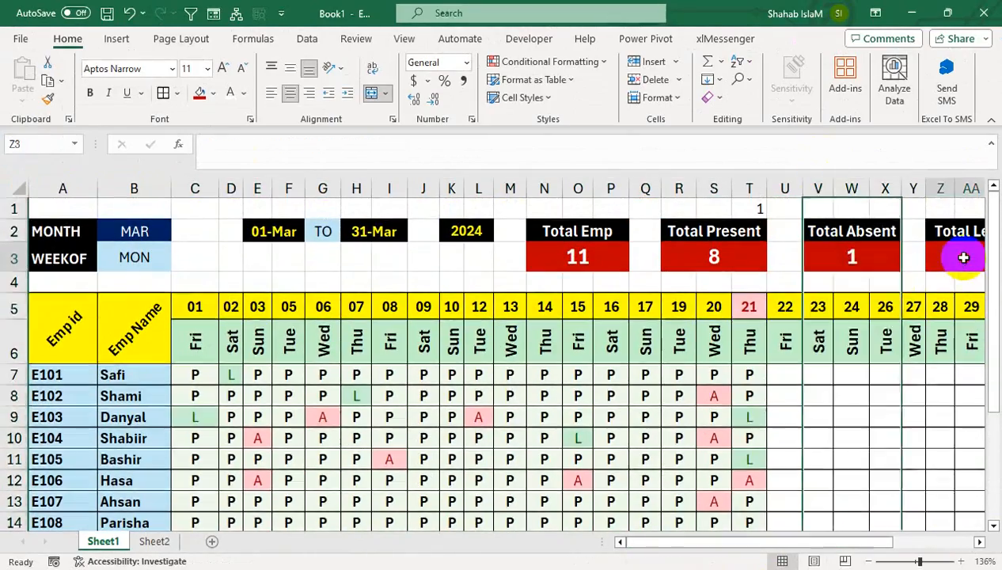
type("=sd")
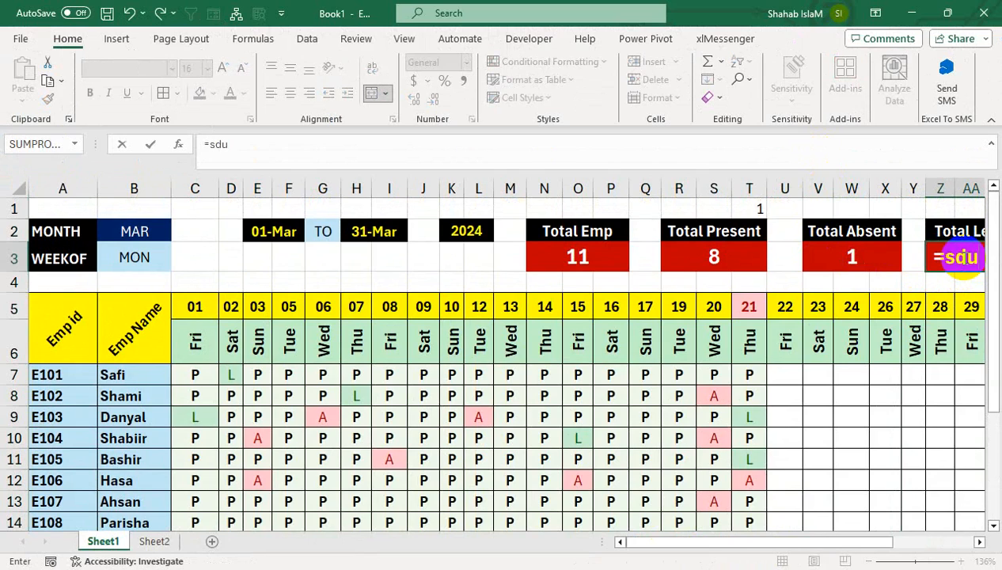
type("u")
key("BackSpace")
key("BackSpace")
key("BackSpace")
type("um")
key("Tab")
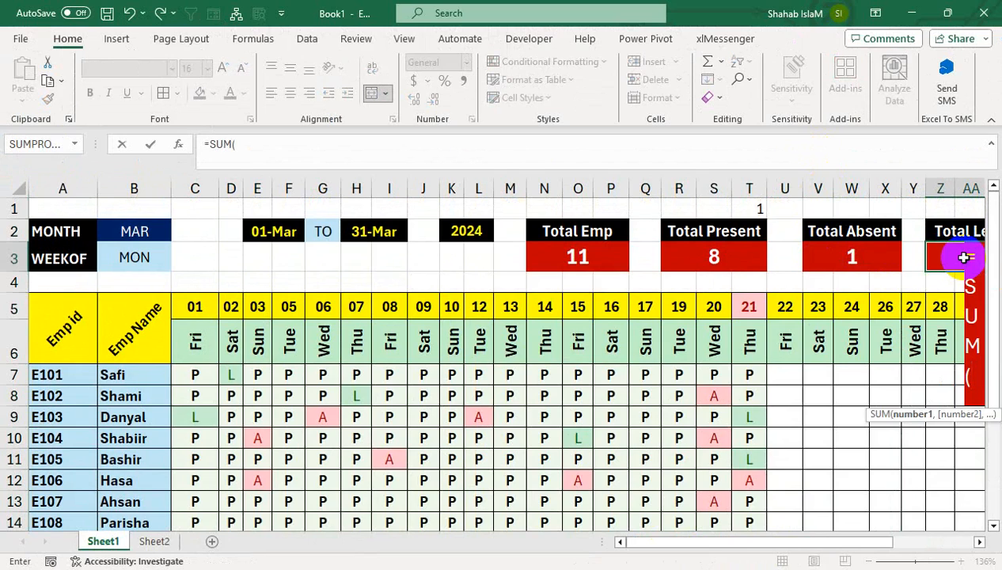
left_click(994, 527)
left_click(962, 495)
left_click_drag(995, 491, 195, 485)
key("Return")
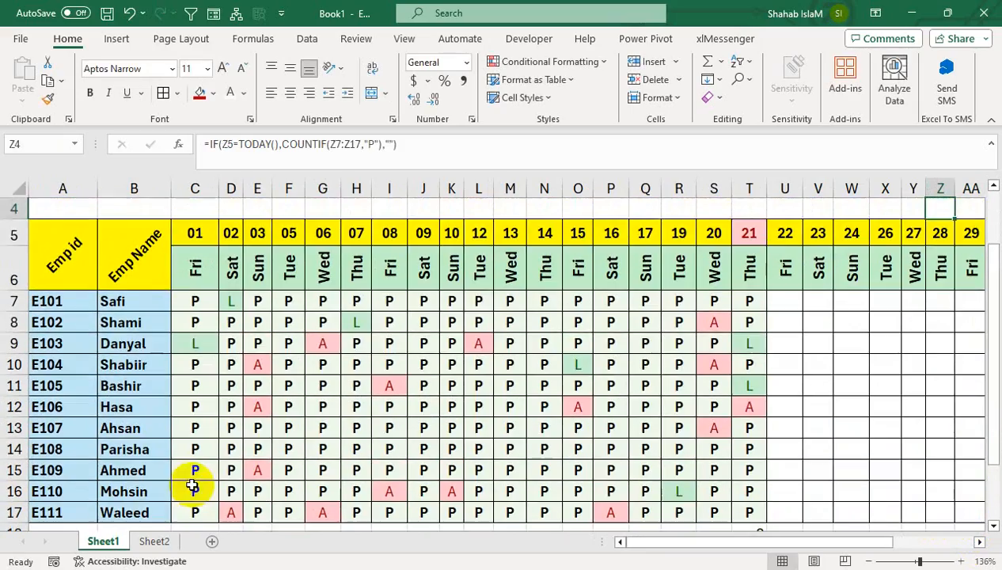
Hide the helper counts by giving rows 1 and 18 a white font colour
left_click_drag(852, 343, 894, 152)
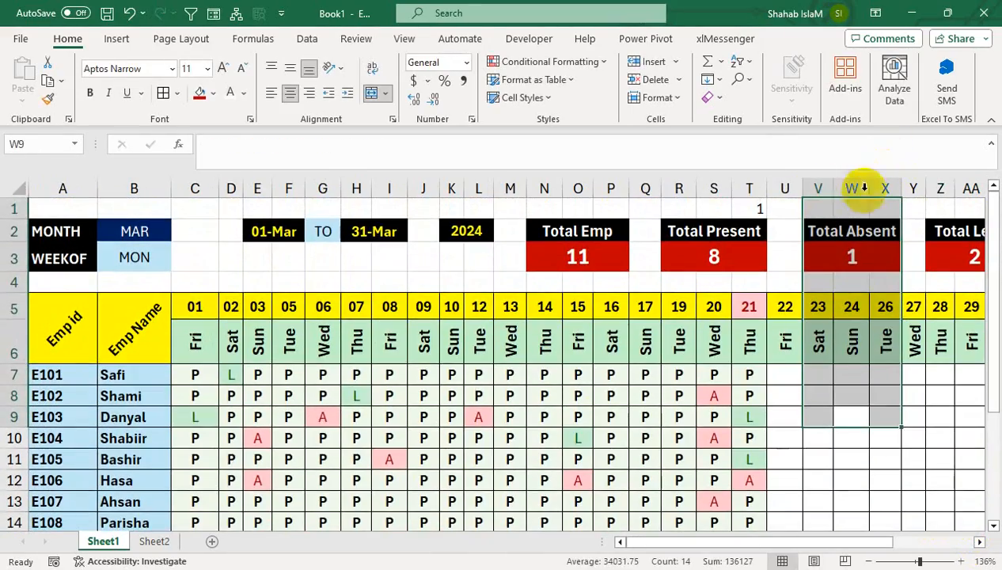
left_click(9, 208)
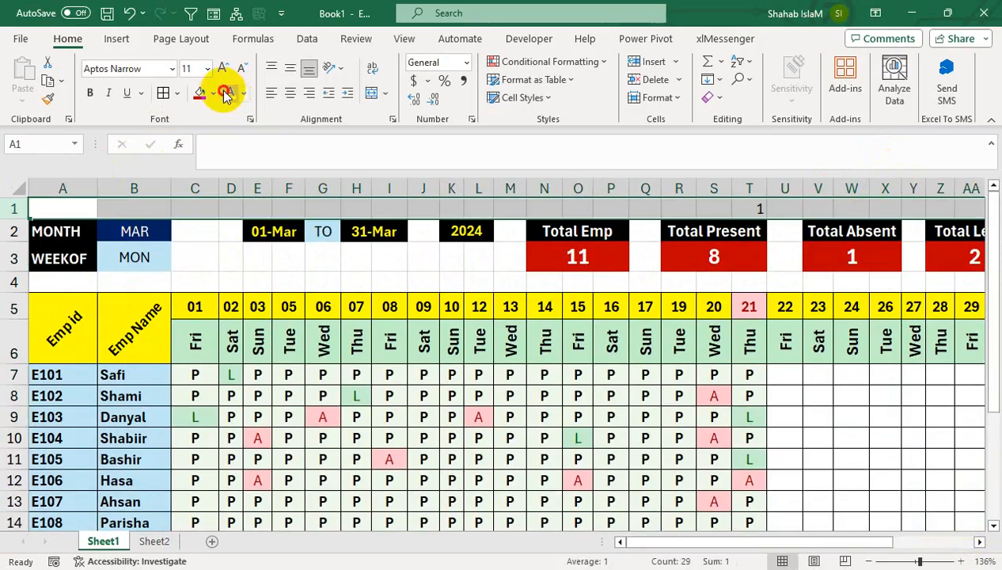
left_click_drag(447, 420, 462, 513)
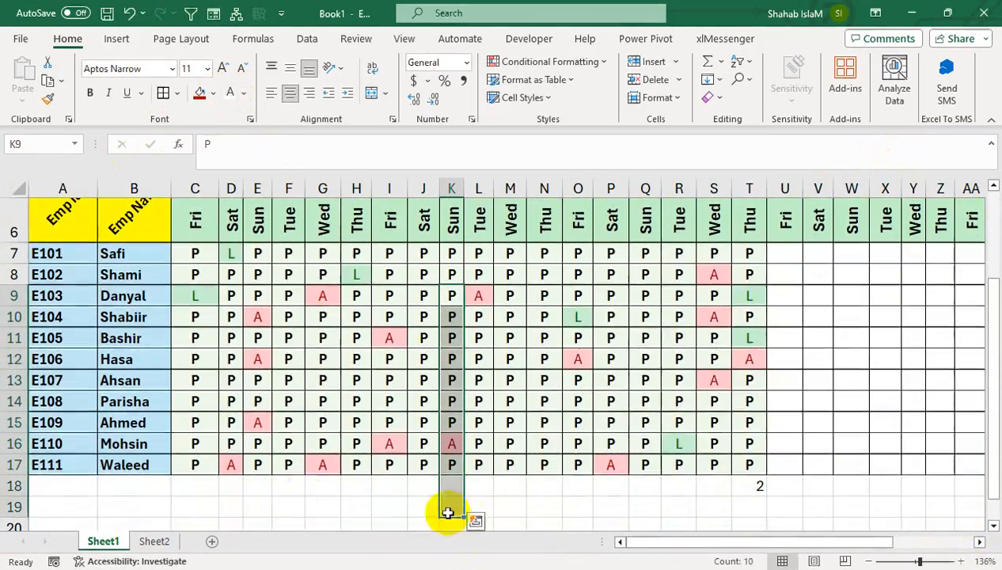
left_click(11, 486)
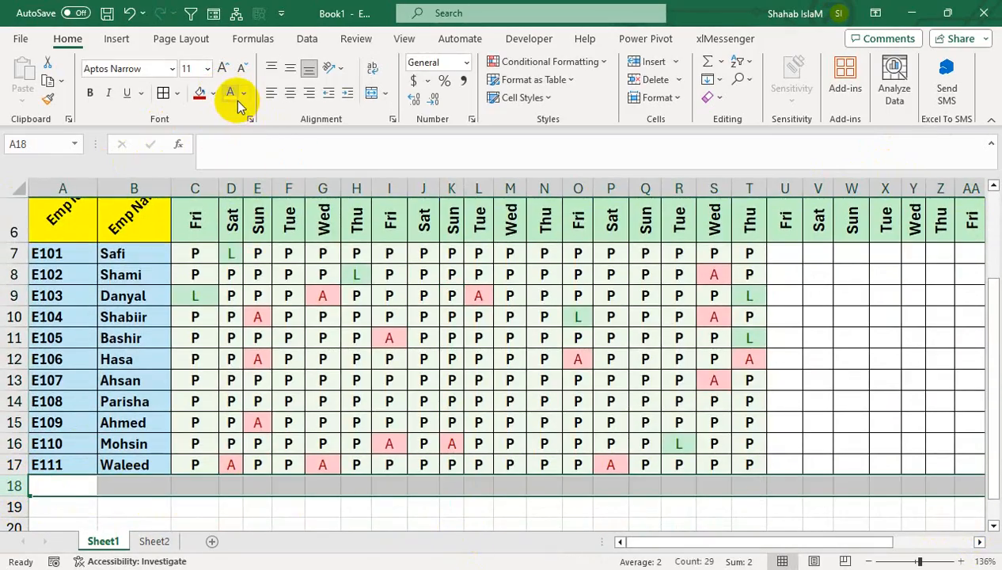
key("ctrl+Up")
key("ctrl+Up")
key("ctrl+Up")
key("ctrl+Up")
key("ctrl+Up")
key("ctrl+Up")
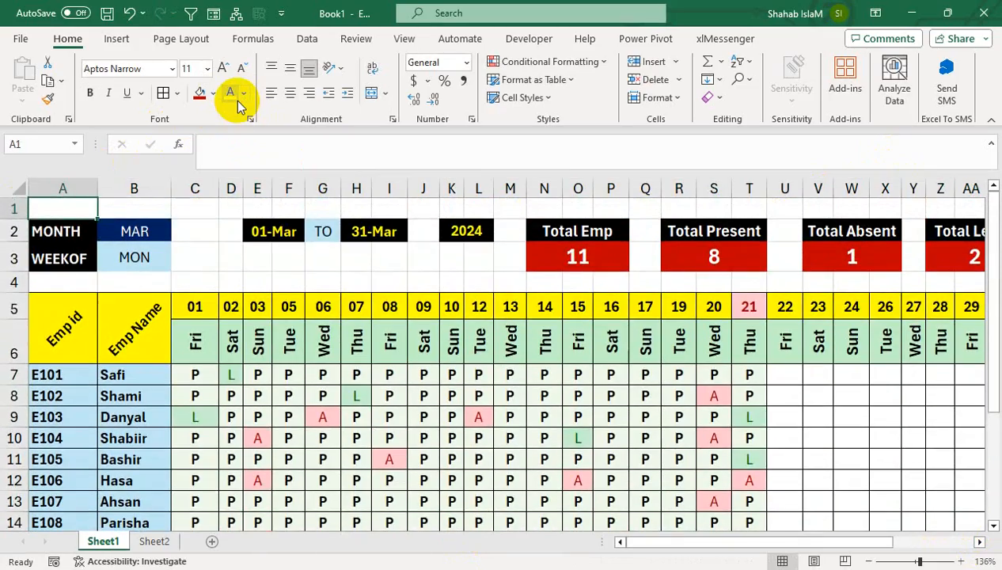
left_click(407, 40)
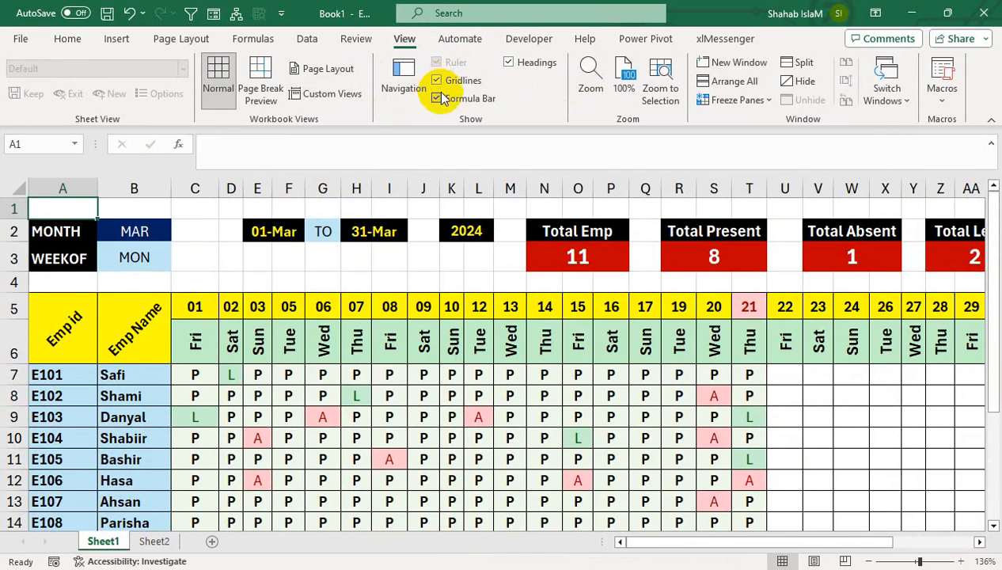
Turn off gridlines and narrow day columns G, M, Q, U and Y
left_click(442, 82)
left_click(547, 415)
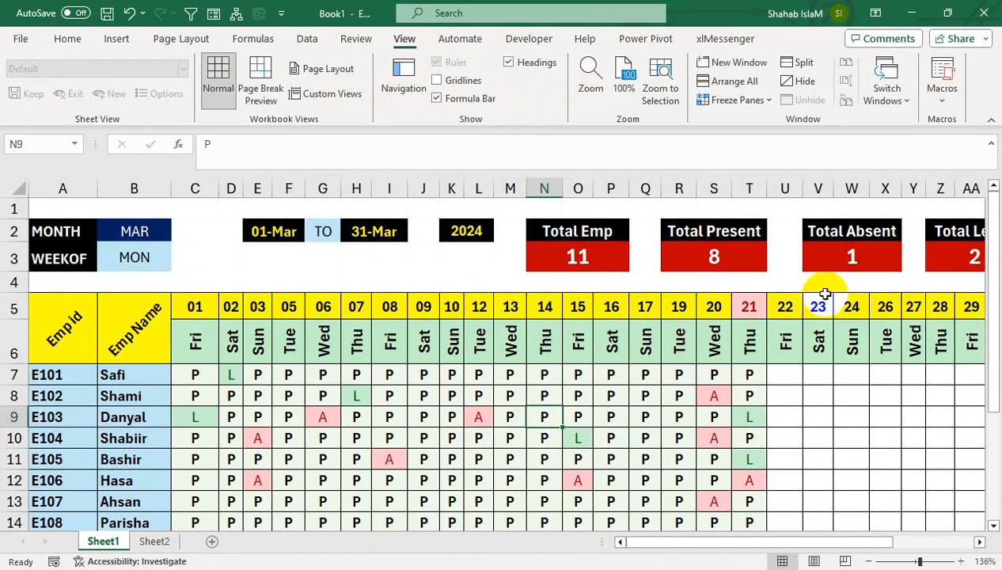
left_click_drag(802, 189, 796, 189)
left_click_drag(662, 188, 657, 189)
left_click_drag(909, 190, 905, 188)
left_click_drag(796, 187, 790, 188)
left_click_drag(909, 189, 922, 187)
left_click_drag(528, 189, 525, 188)
left_click_drag(338, 189, 333, 188)
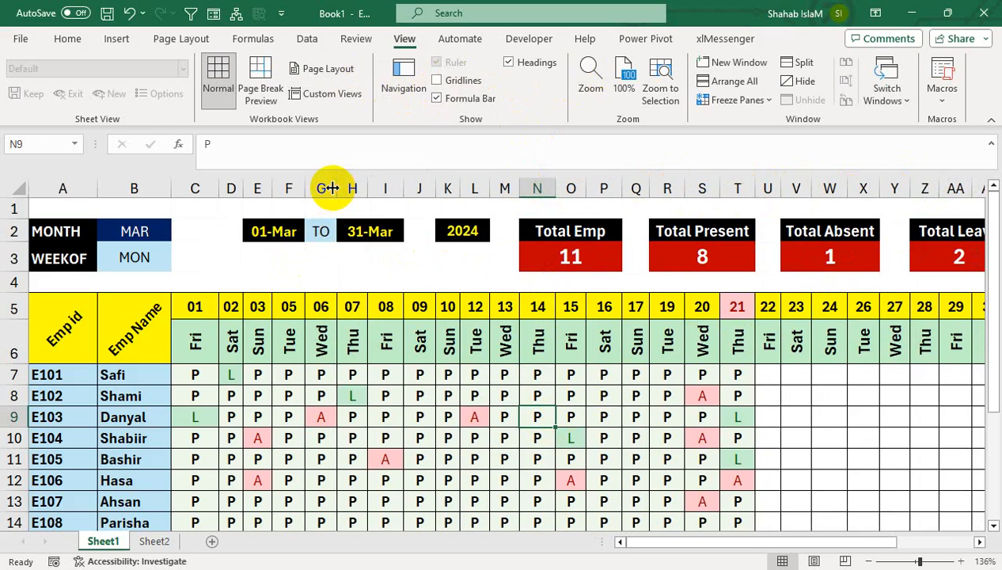
Select AF5:AG6 just past the last date column
left_click(714, 438)
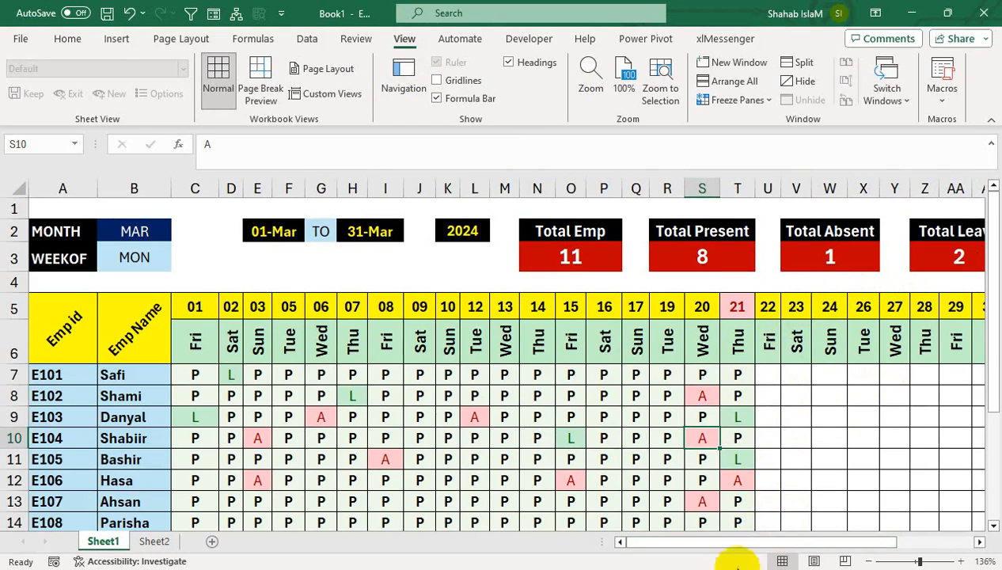
left_click_drag(737, 554, 816, 501)
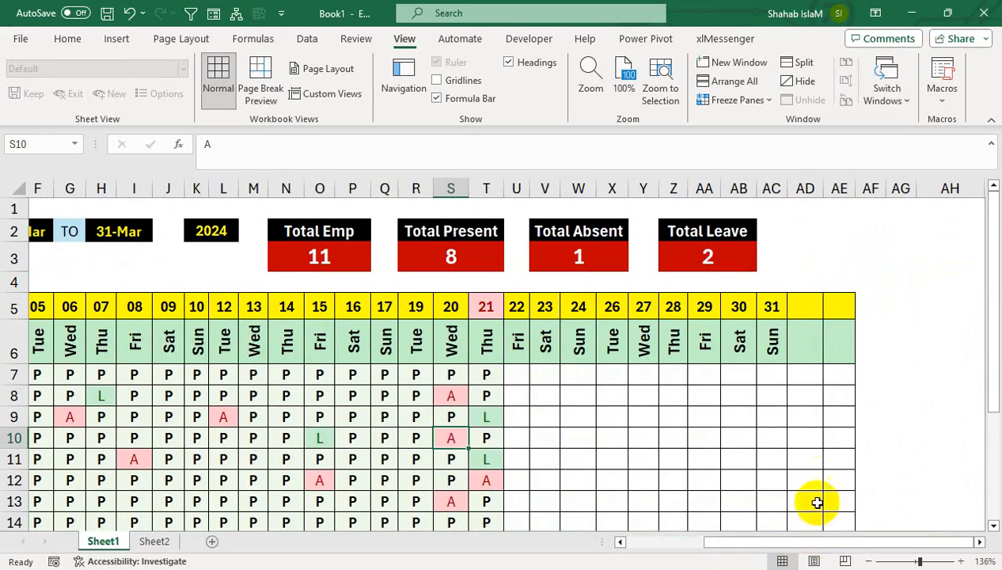
left_click(878, 309)
left_click_drag(875, 307, 893, 336)
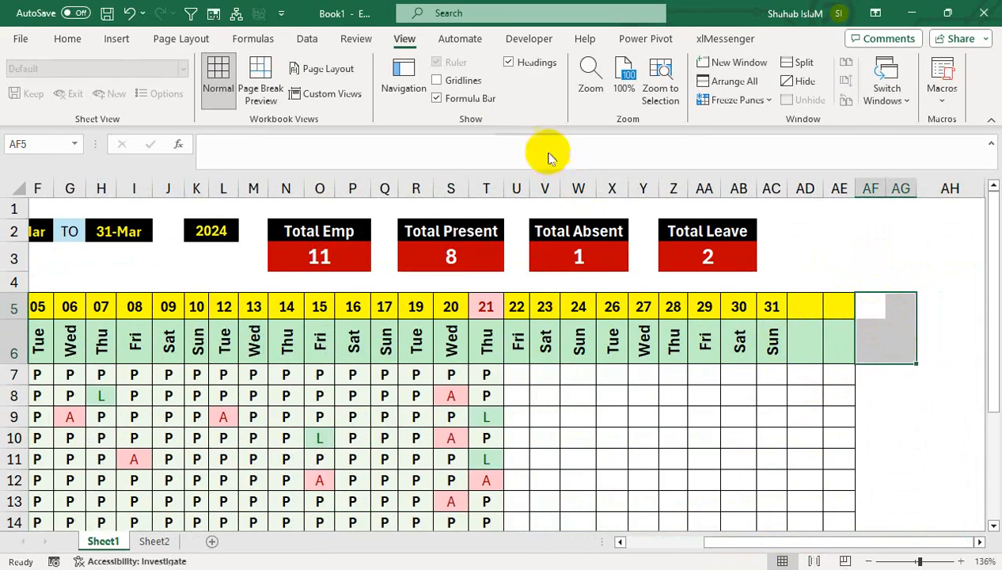
Merge AF5:AG6 and copy the merged block across to AH5:AI6
left_click(68, 39)
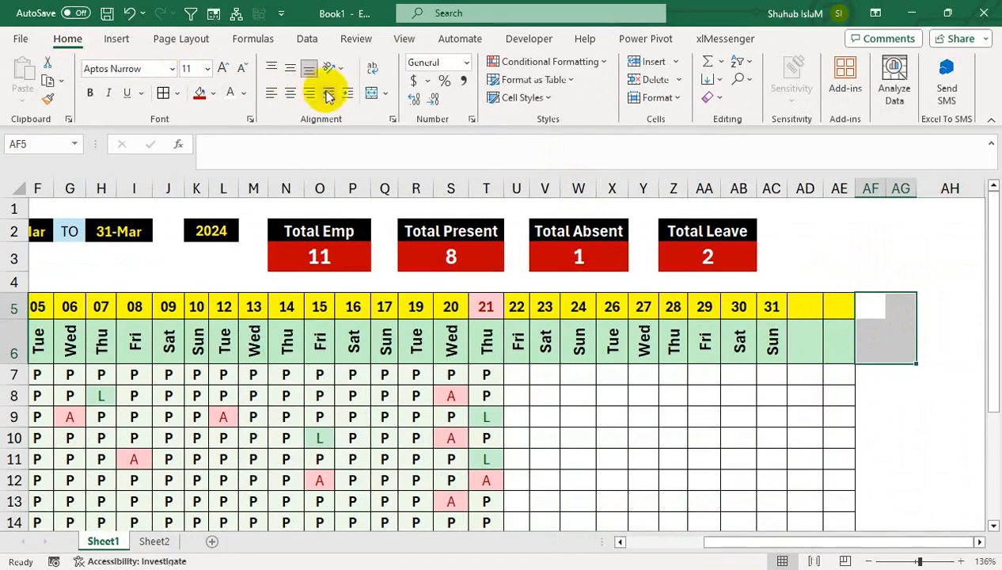
left_click(372, 94)
left_click(922, 311)
left_click(895, 334)
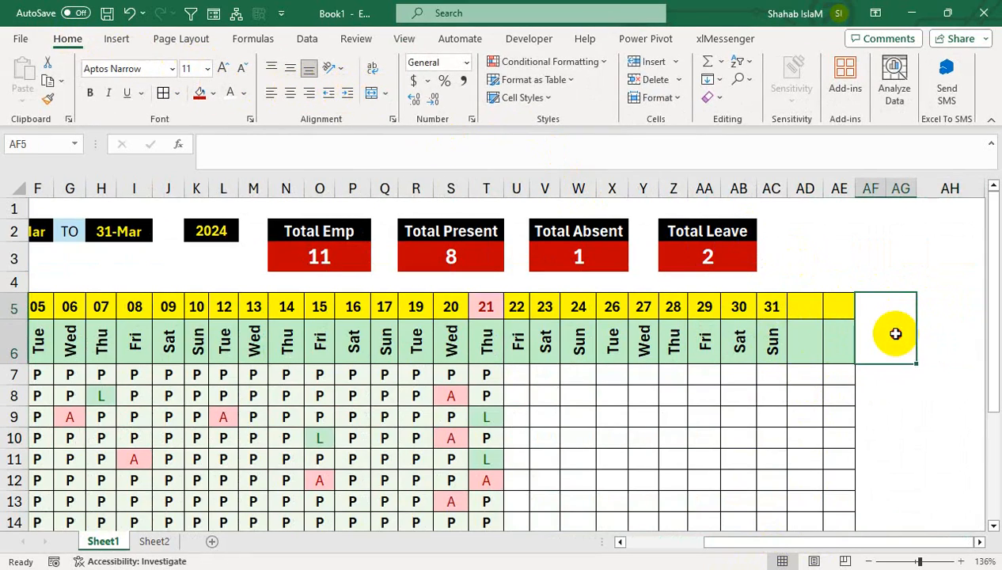
left_click_drag(917, 367, 705, 334)
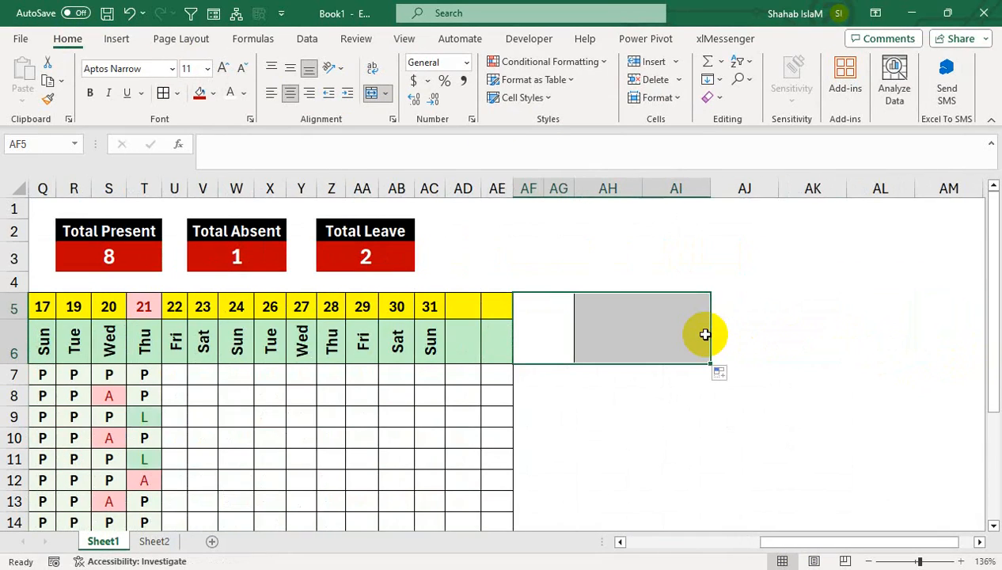
Fill the AF5:AI6 header blocks dark green and give them borders
left_click(213, 94)
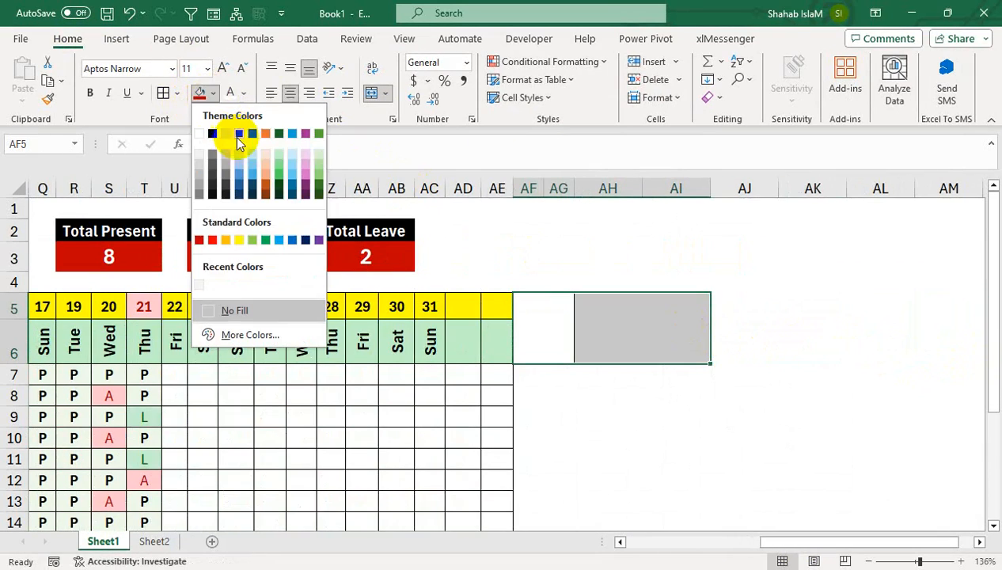
left_click(320, 194)
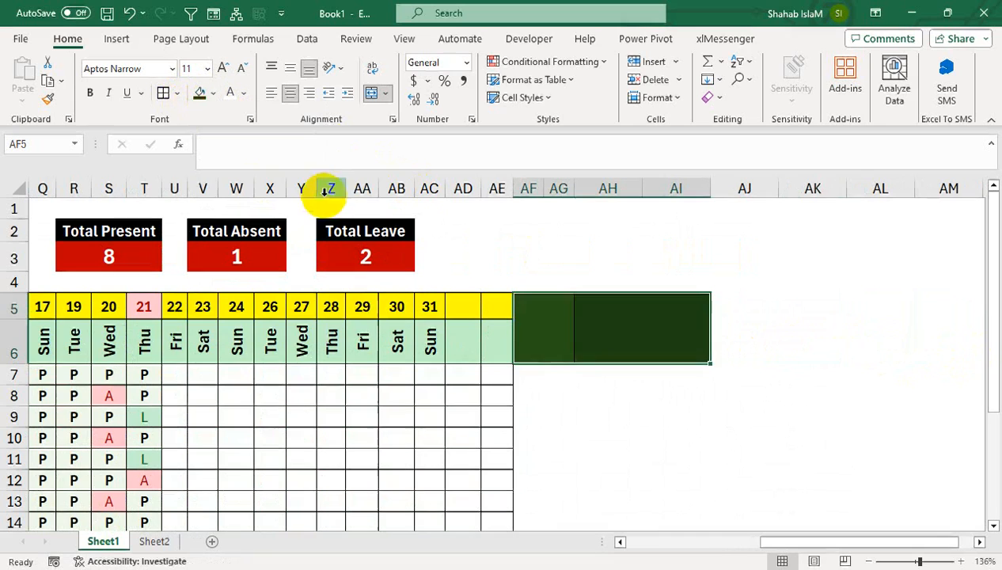
left_click(180, 93)
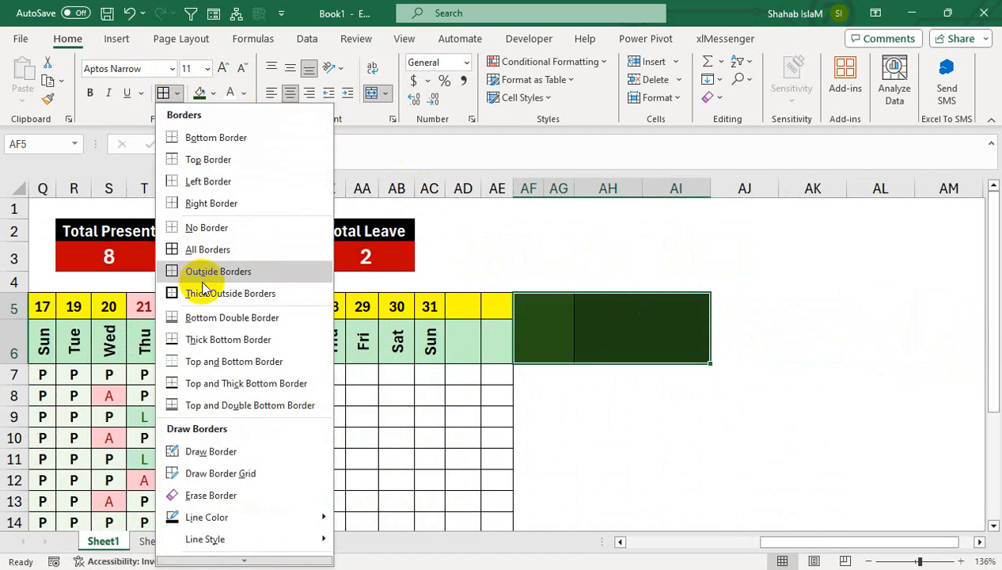
left_click(207, 247)
left_click(586, 342)
left_click(559, 333)
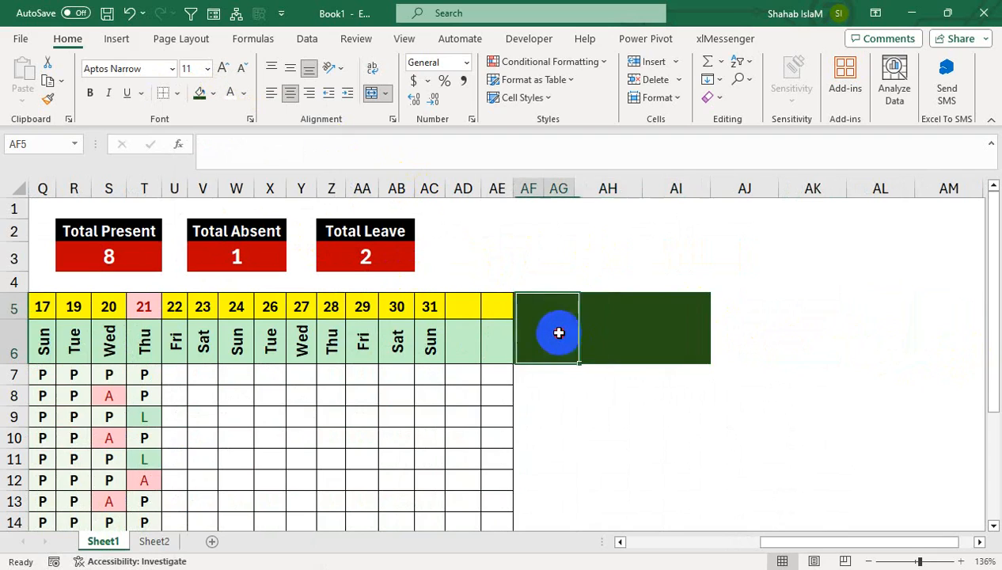
Enter 'Total Present' in the AF5 header and wrap it onto two lines
type("TO")
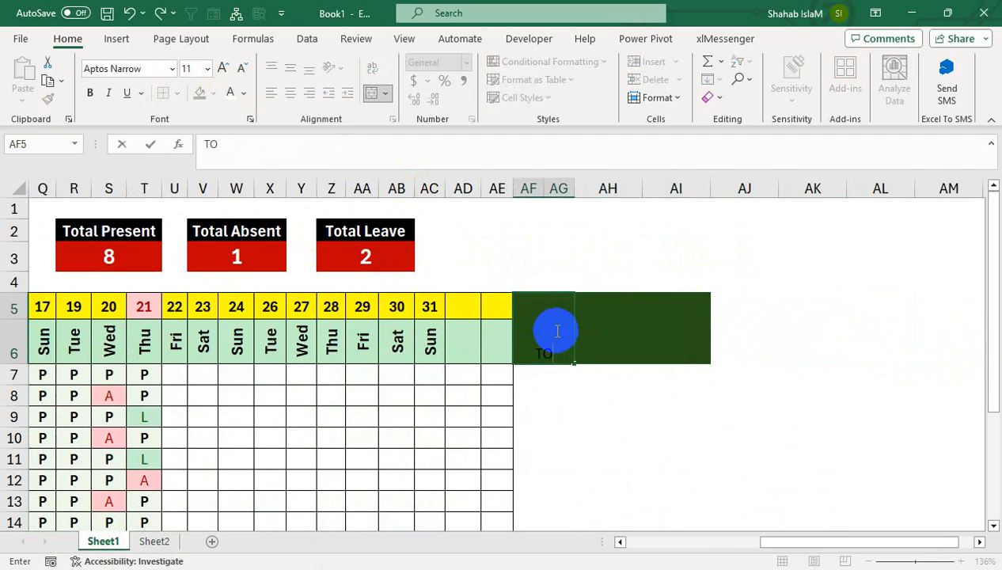
type("tal Present")
key("Return")
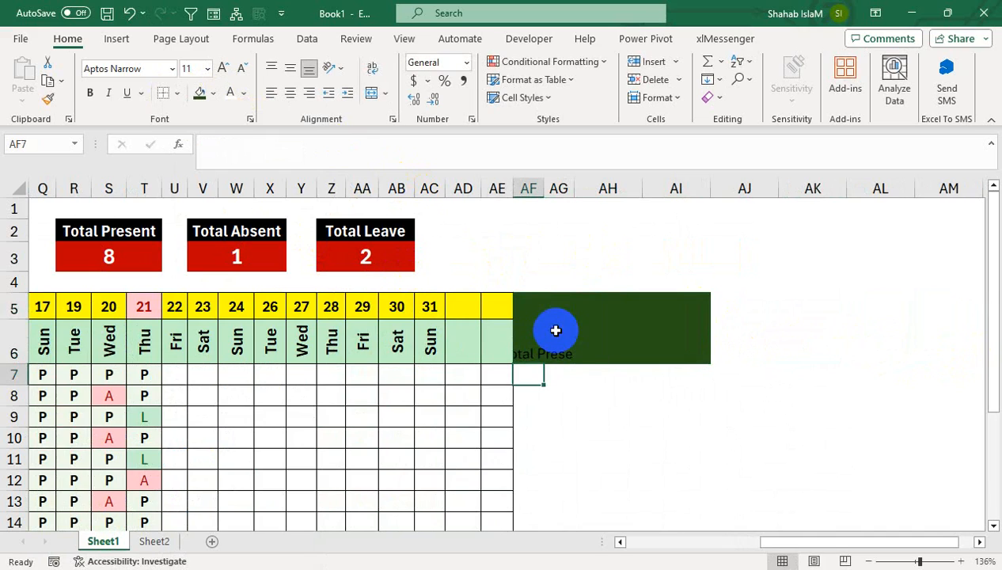
left_click(556, 331)
left_click(369, 70)
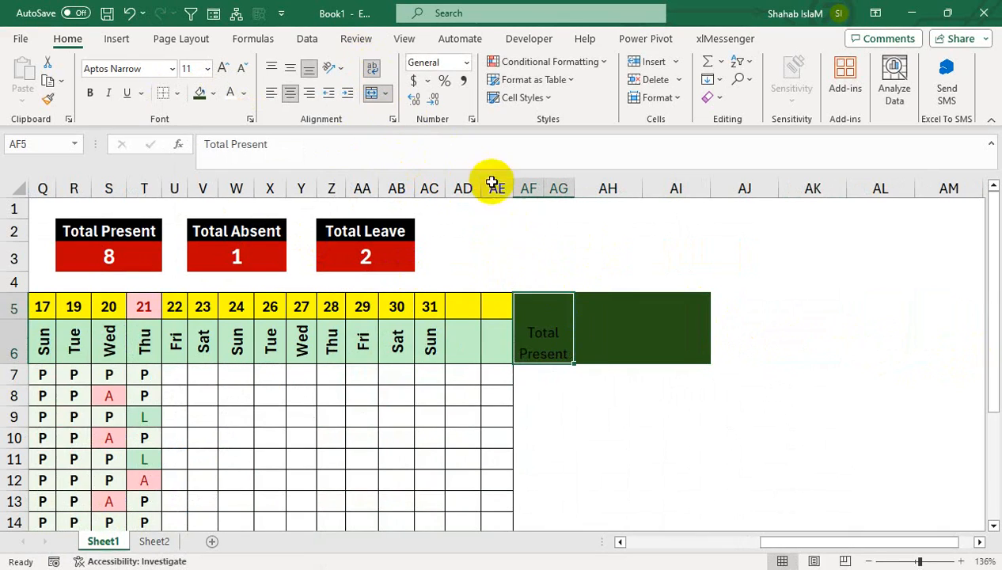
Enter 'Total Absent' in AH5 and re-merge AH5:AH6 and AI5:AI6 as separate blocks
left_click(586, 328)
type("Total Absent")
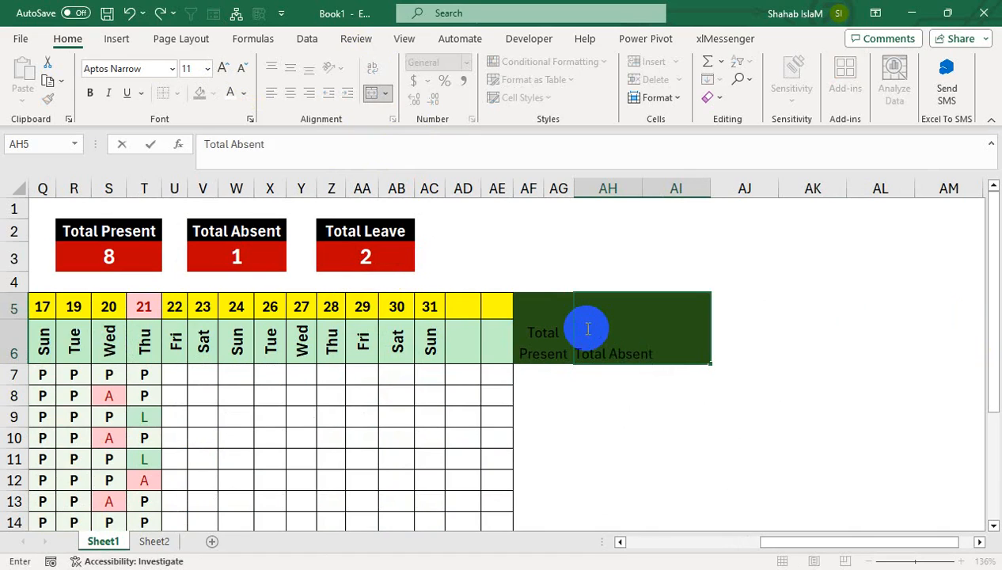
key("Tab")
left_click(683, 346)
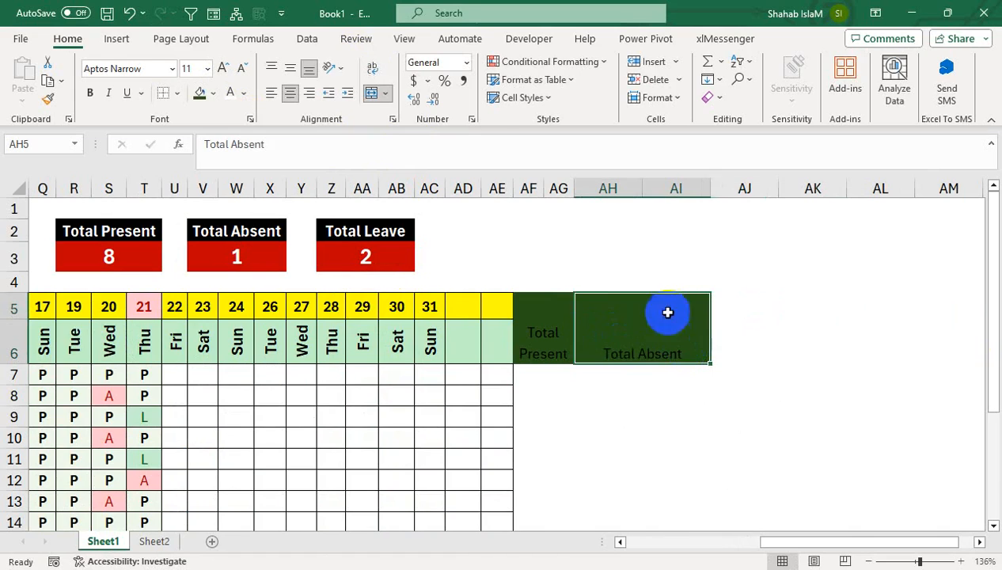
left_click(372, 93)
left_click_drag(609, 303, 626, 343)
left_click(373, 93)
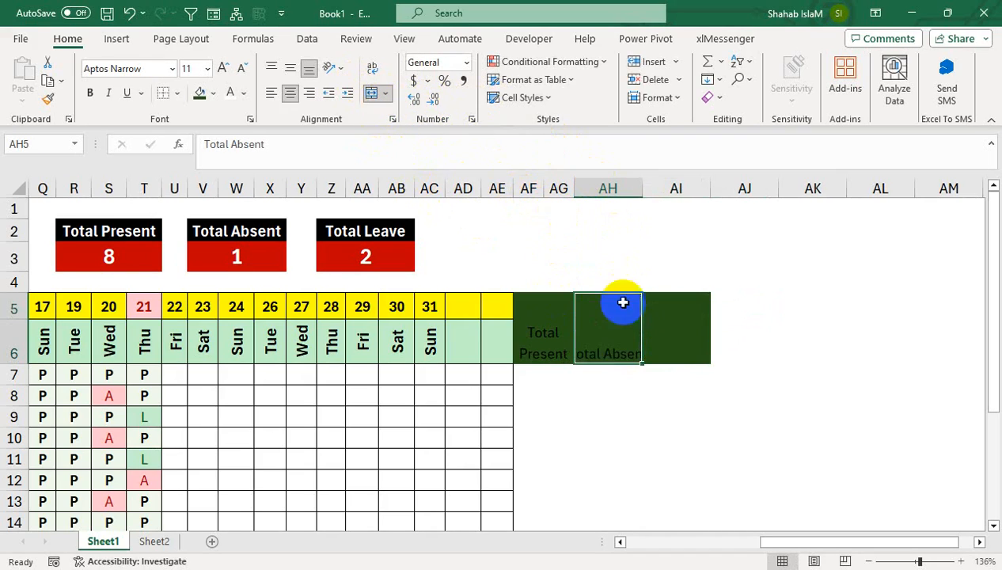
left_click_drag(660, 306, 663, 345)
left_click(370, 95)
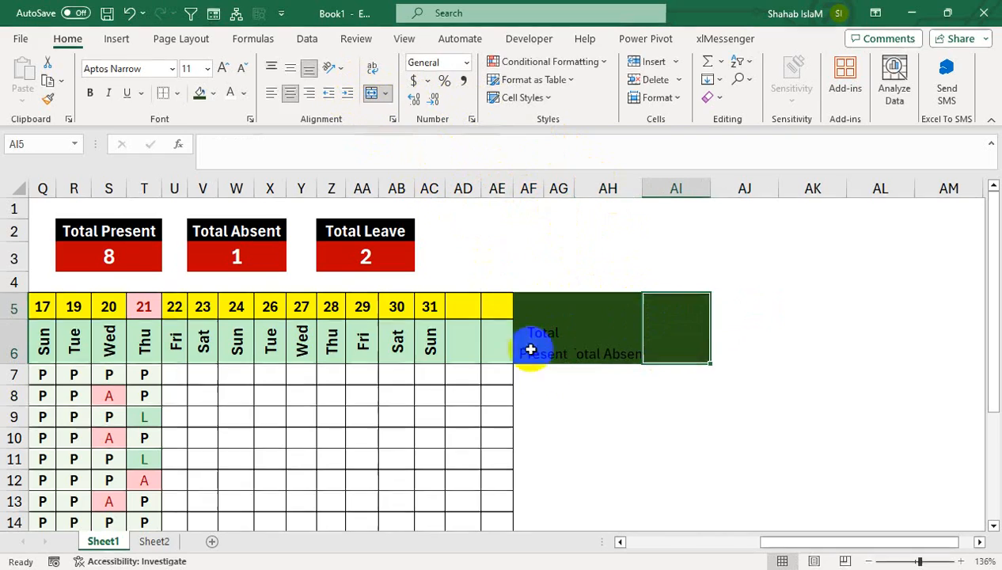
Make Total Present white and bold, Format Paint it to AH5 and AI5, and type 'Total Leave'
left_click(529, 347)
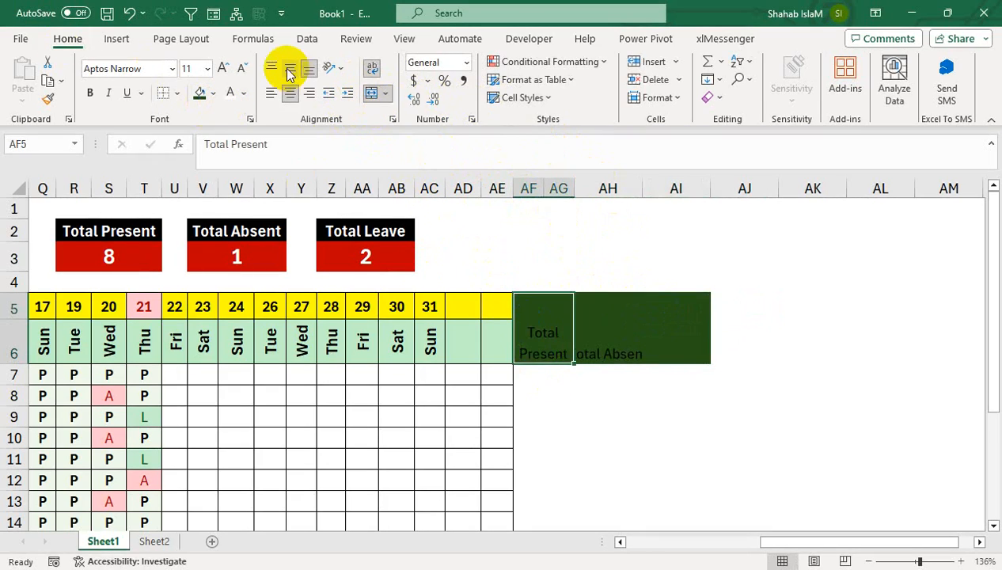
left_click(229, 94)
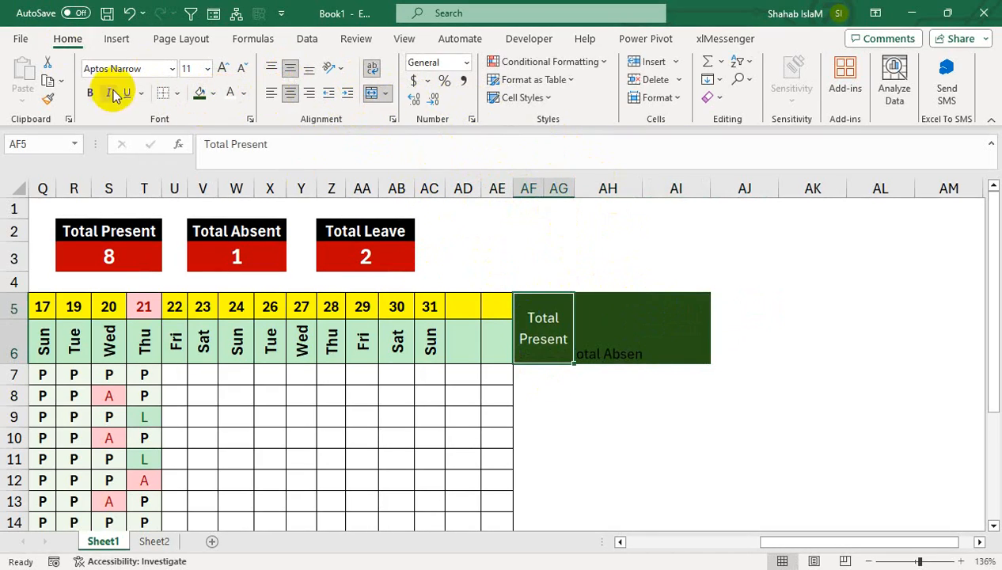
left_click(89, 93)
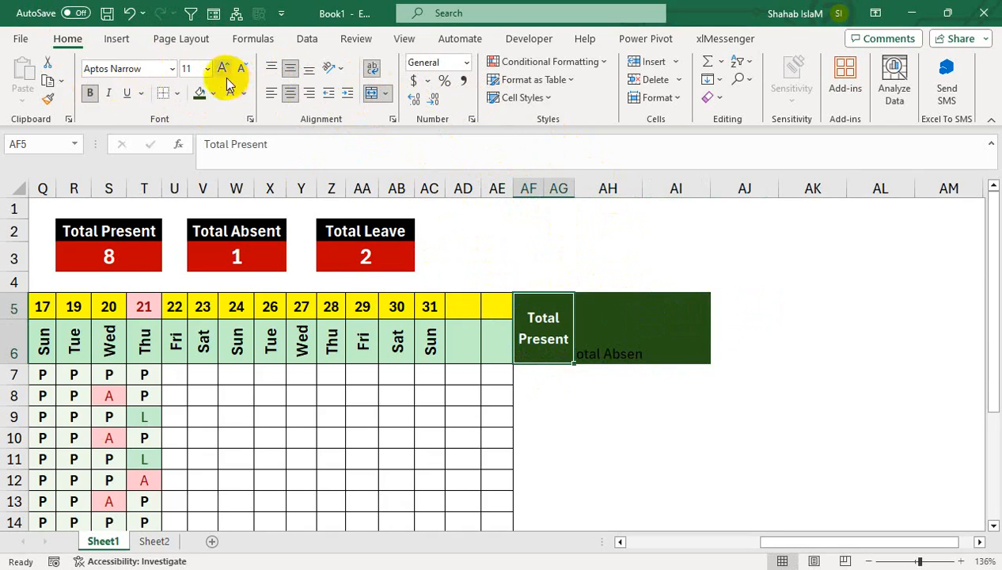
left_click(37, 103)
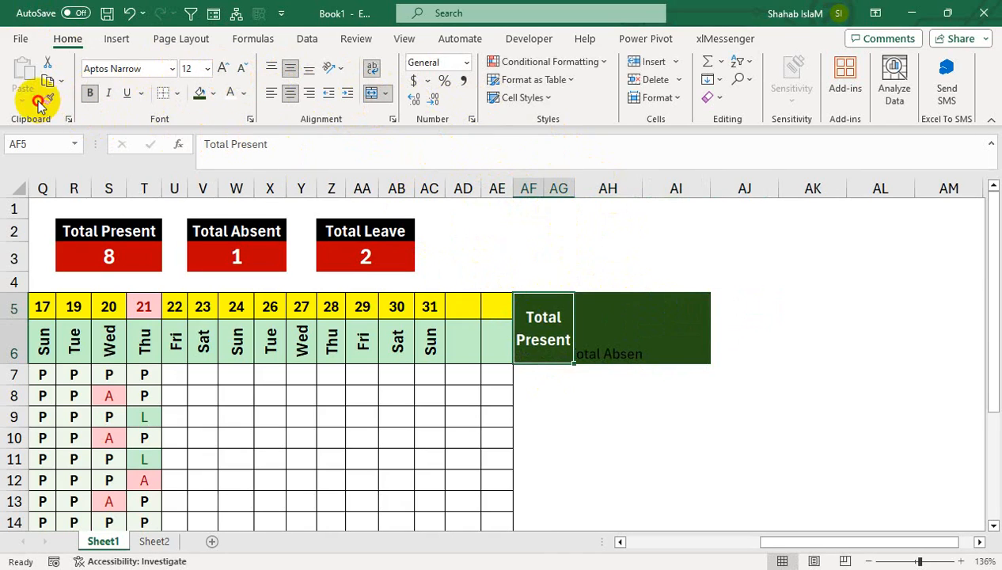
left_click(602, 321)
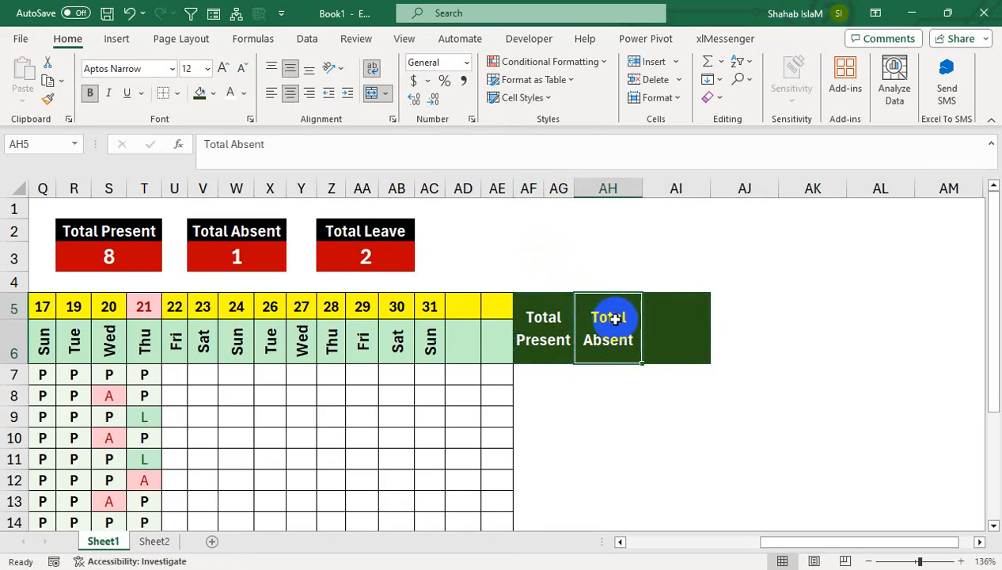
left_click(47, 99)
left_click(670, 349)
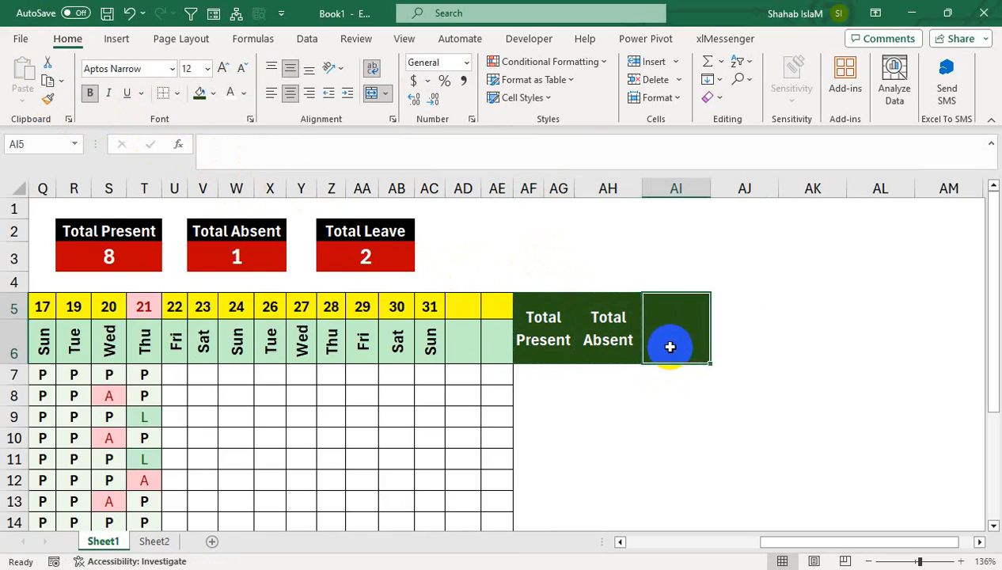
type("Total L")
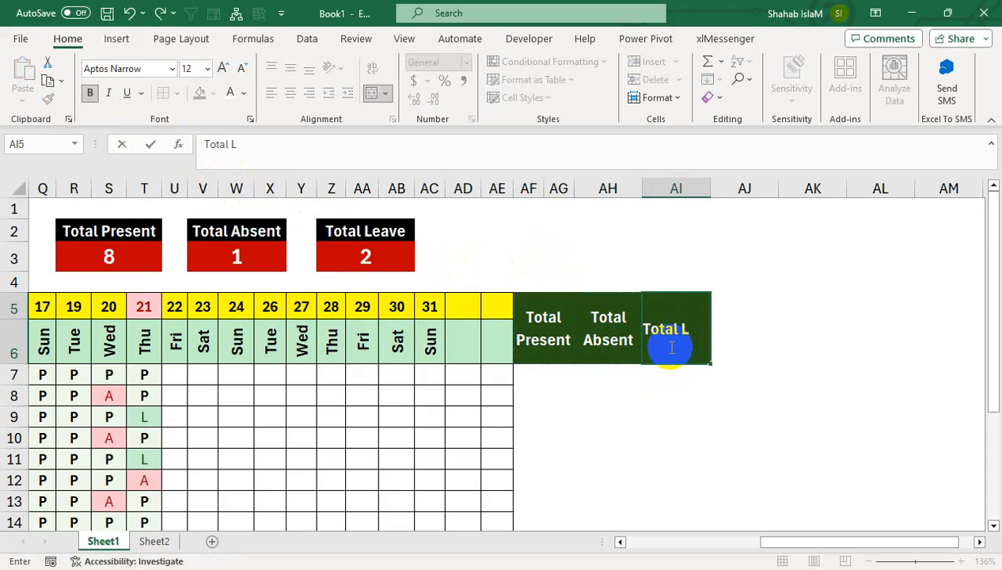
type("eave")
Confirm the Total Leave header and put All Borders on AF7:AI17
key("Return")
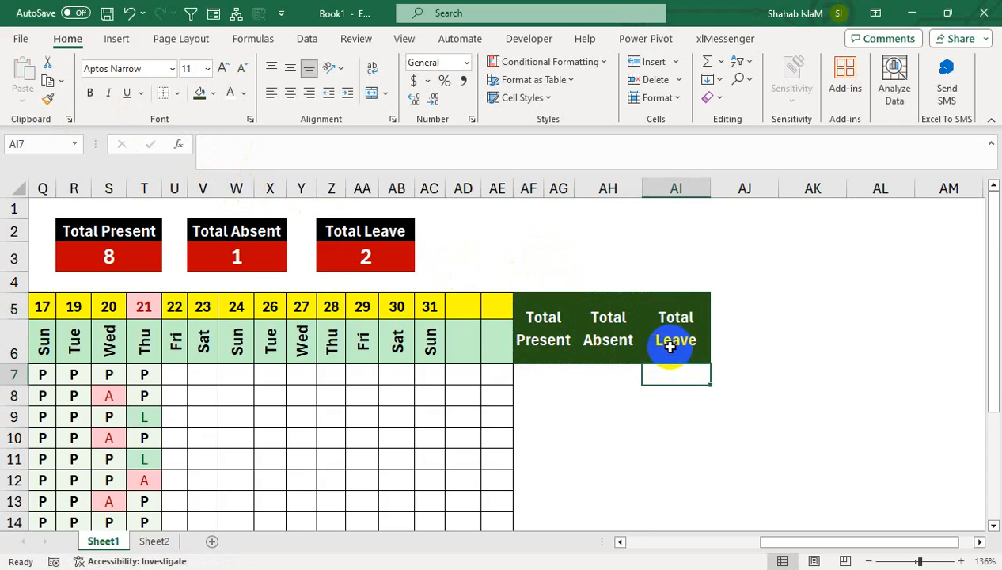
left_click_drag(539, 378, 660, 483)
left_click(178, 93)
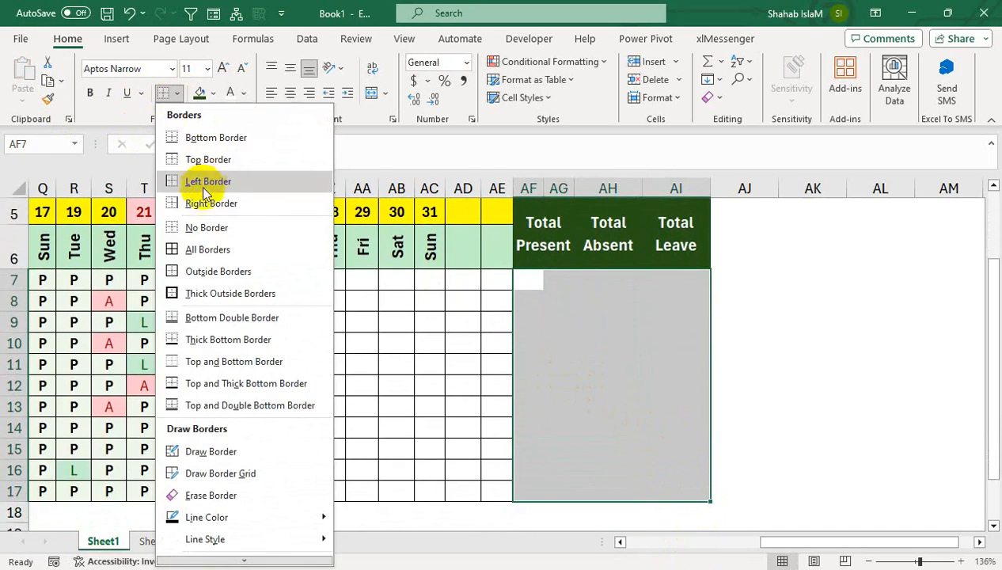
left_click(197, 249)
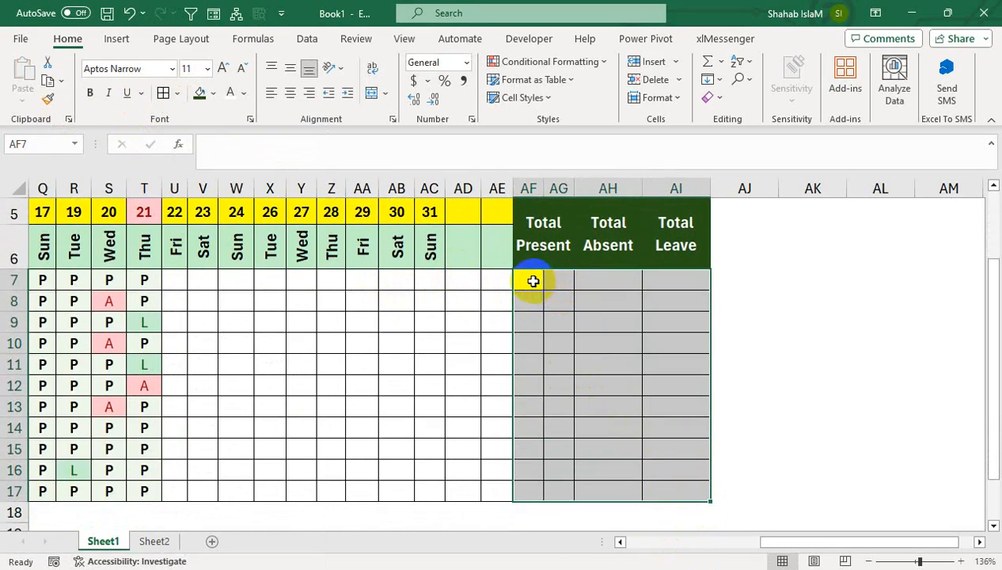
Merge Across AF7:AG17 so each Total Present row is one cell
left_click(533, 281)
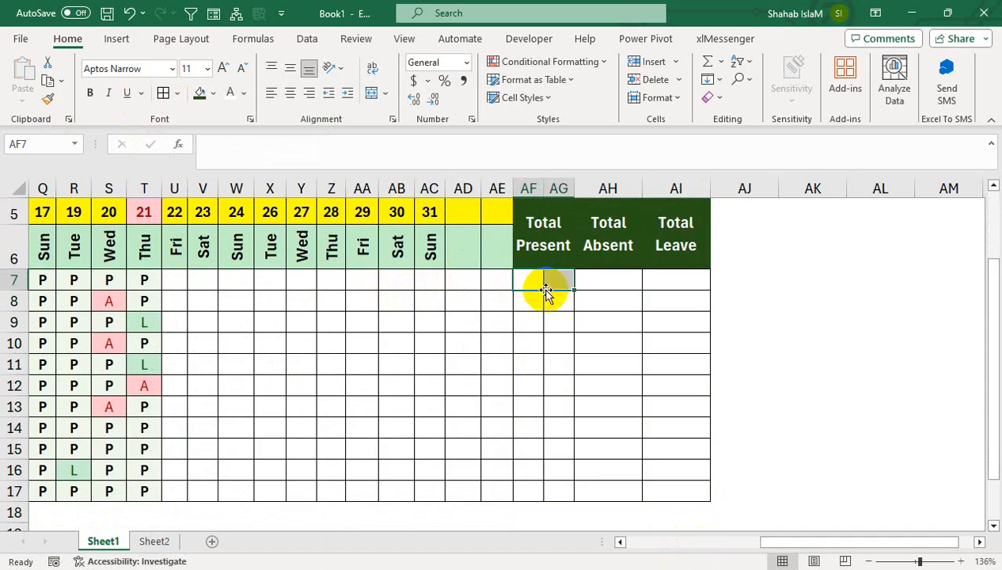
left_click(546, 249)
left_click_drag(549, 235, 551, 156)
left_click(552, 337)
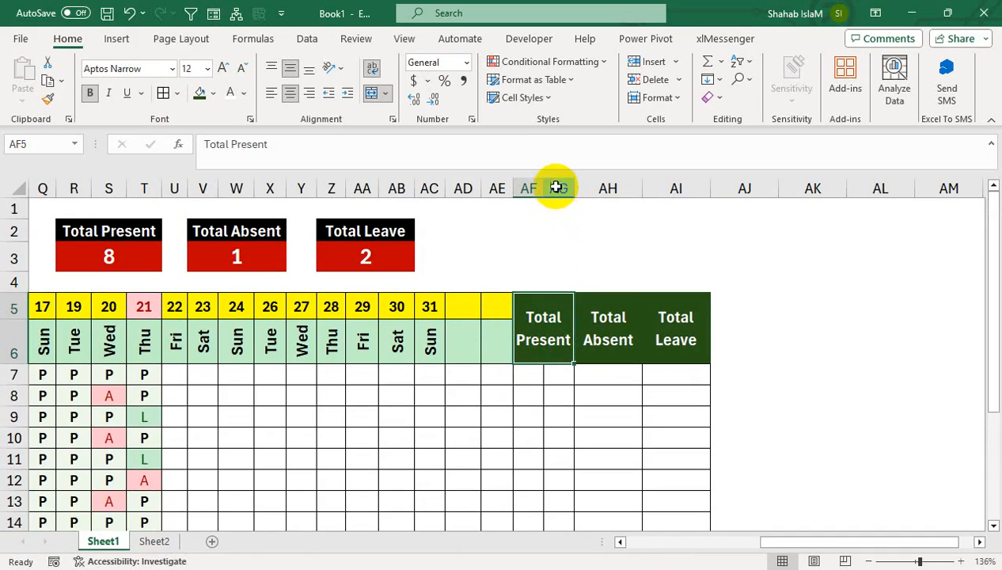
left_click_drag(529, 375, 564, 507)
left_click(385, 93)
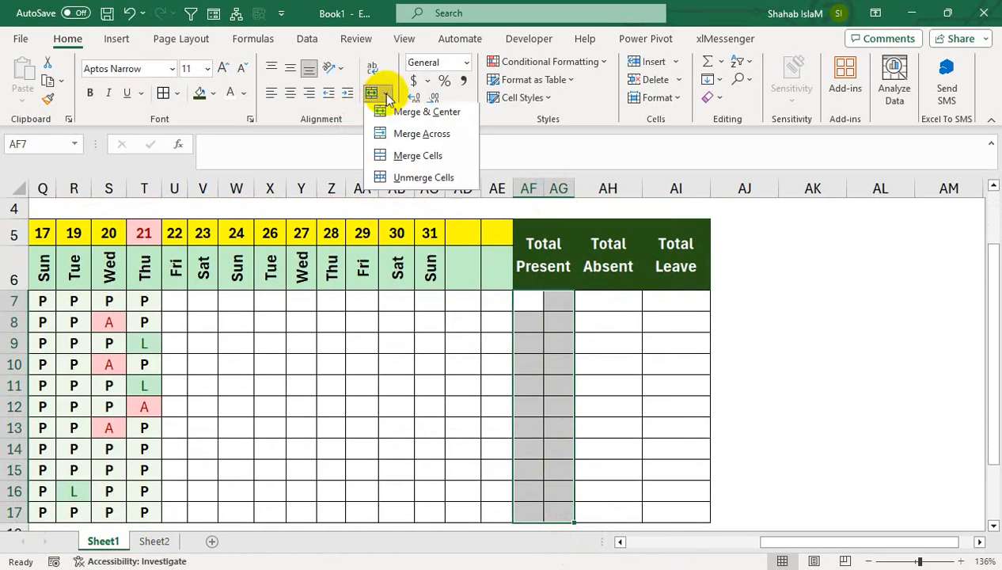
left_click(384, 135)
left_click(565, 303)
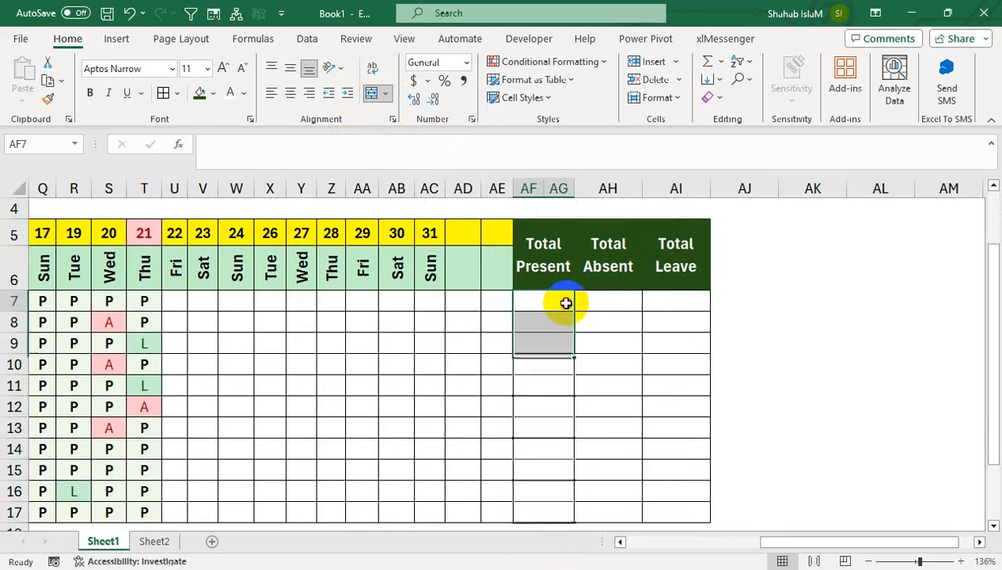
Enter =COUNTIF(C7:AE7,"P") in AF7 to count present days
type("=countif")
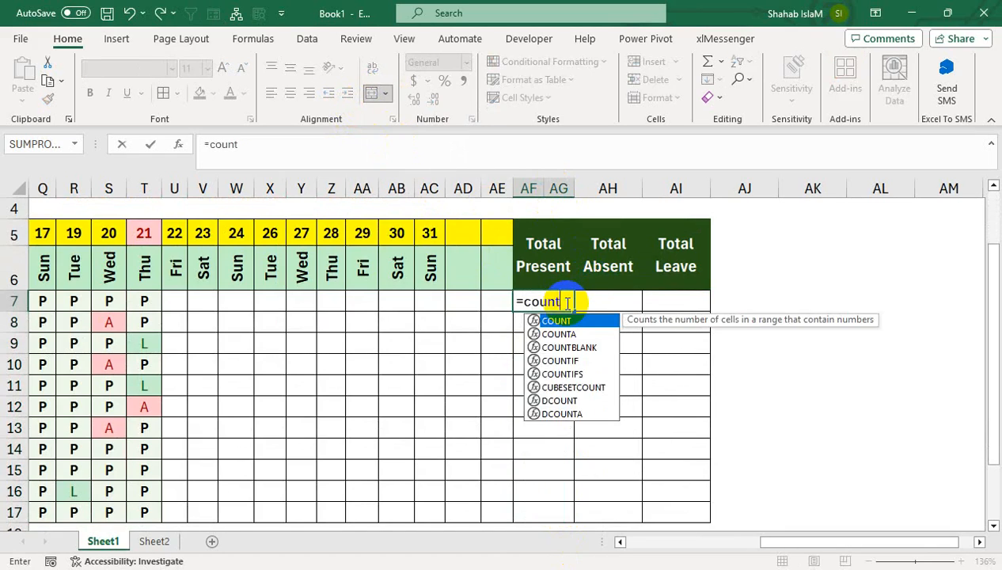
key("Tab")
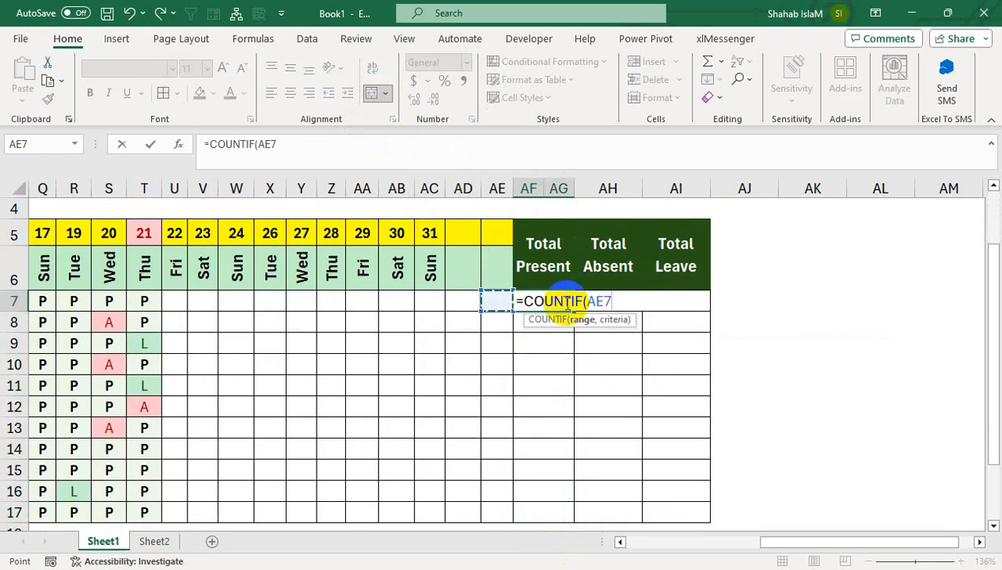
key("ctrl+shift+Left")
key("ctrl+shift+Left")
key("shift+Right")
key("shift+Right")
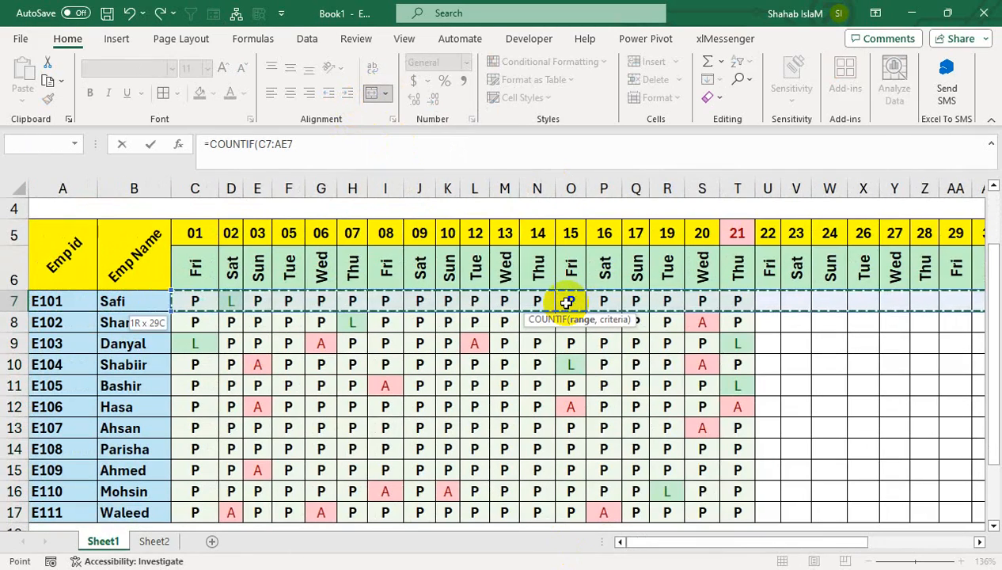
type(",\"p")
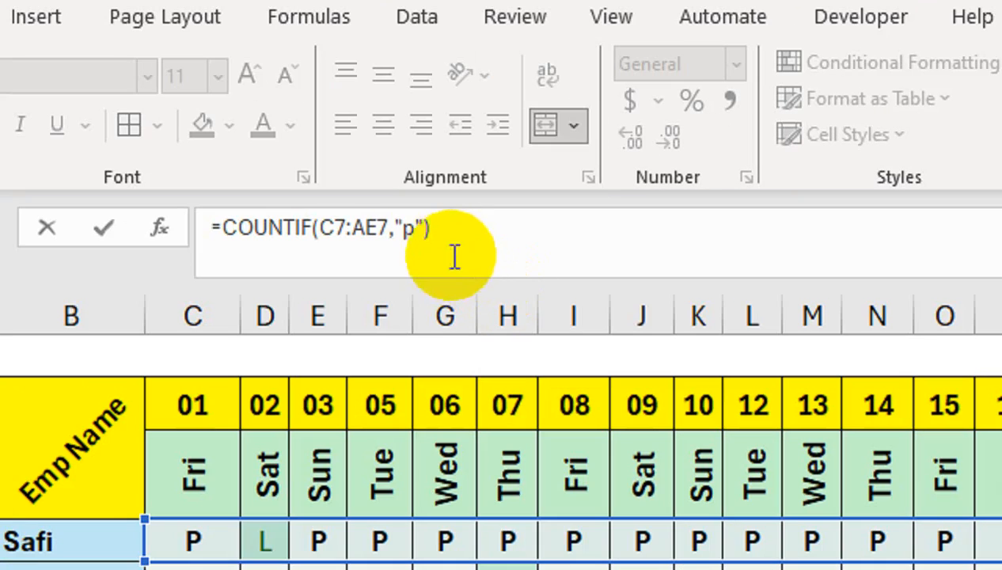
left_click(305, 143)
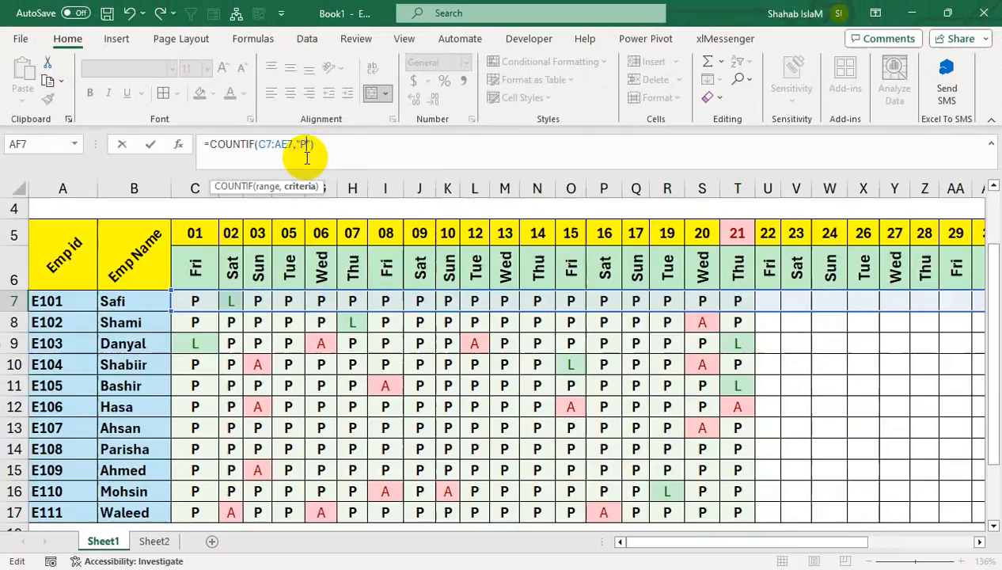
key("Tab")
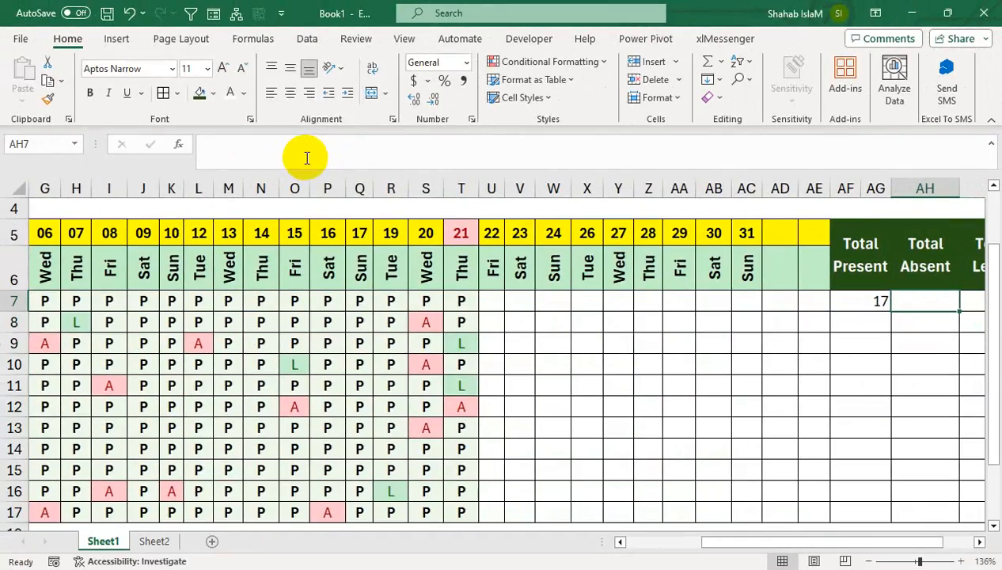
Copy the COUNTIF formula down to row 17 and centre the Total Present counts
left_click(885, 302)
double_click(890, 310)
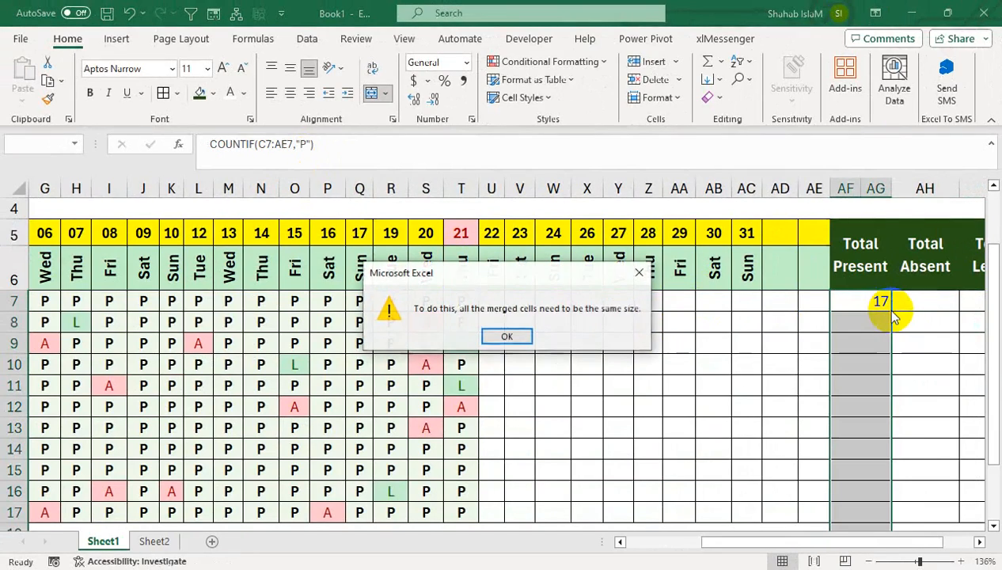
left_click(509, 332)
left_click_drag(890, 312, 879, 513)
left_click(287, 92)
left_click(935, 300)
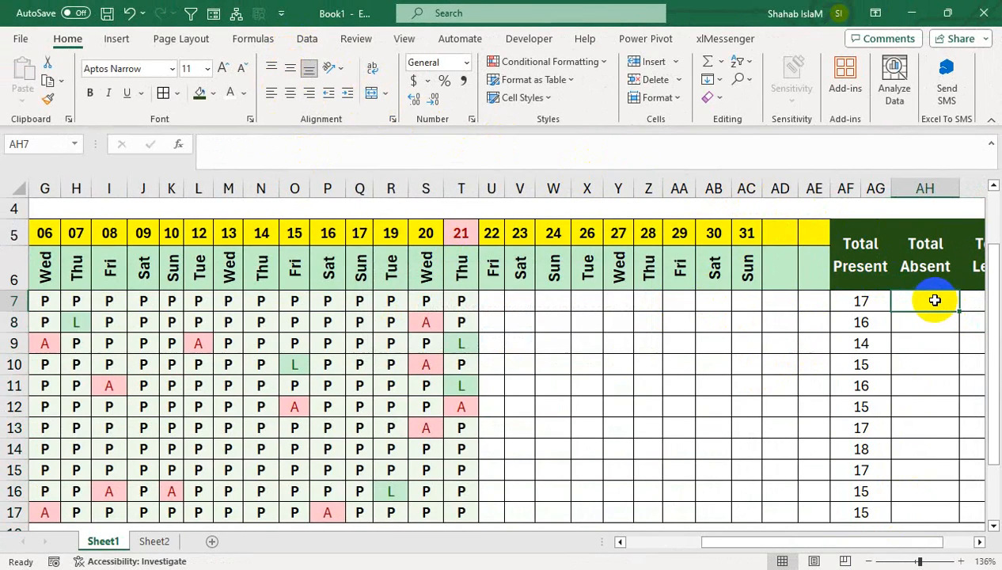
left_click(881, 306)
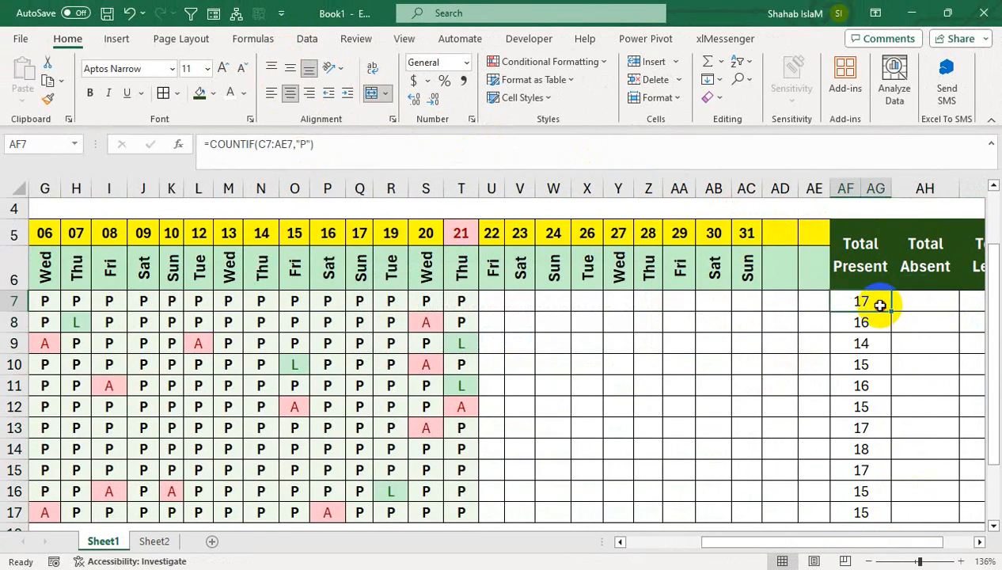
Add a COUNTIF counting "A" marks in Total Absent, fill it down, and centre it
double_click(881, 306)
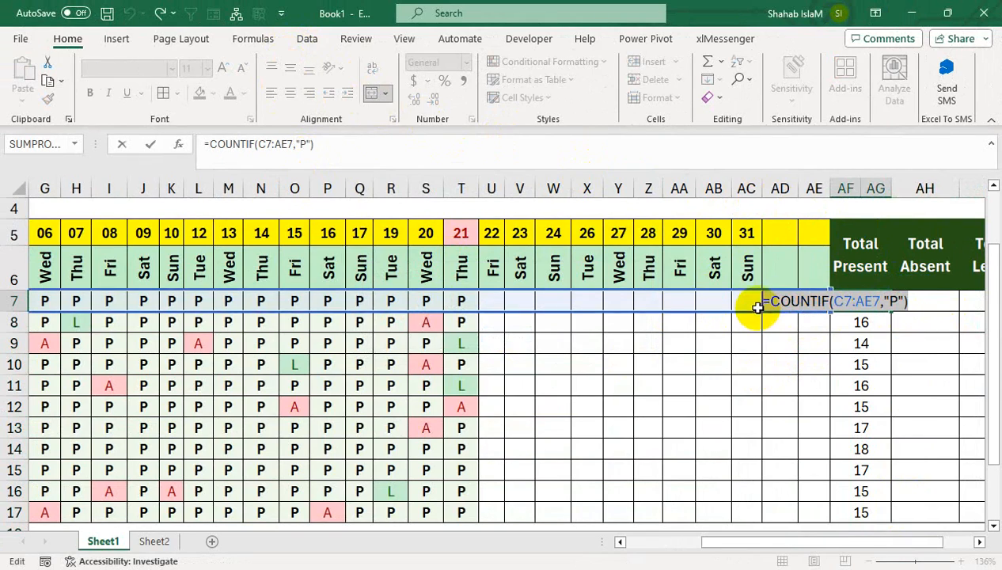
left_click(895, 308)
double_click(923, 302)
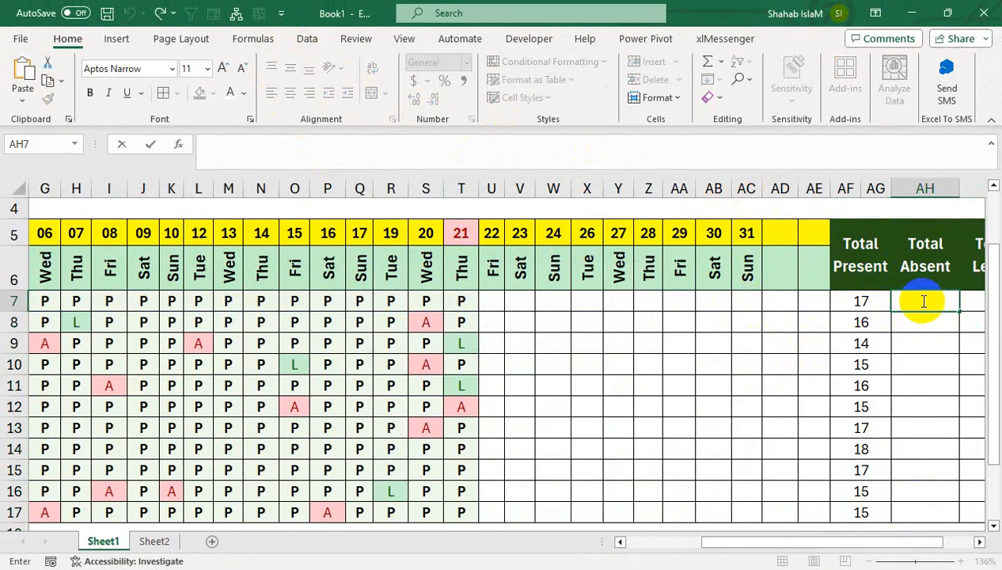
type("=COUNTIF(C7:AE7,\"P\")")
left_click_drag(841, 547, 874, 546)
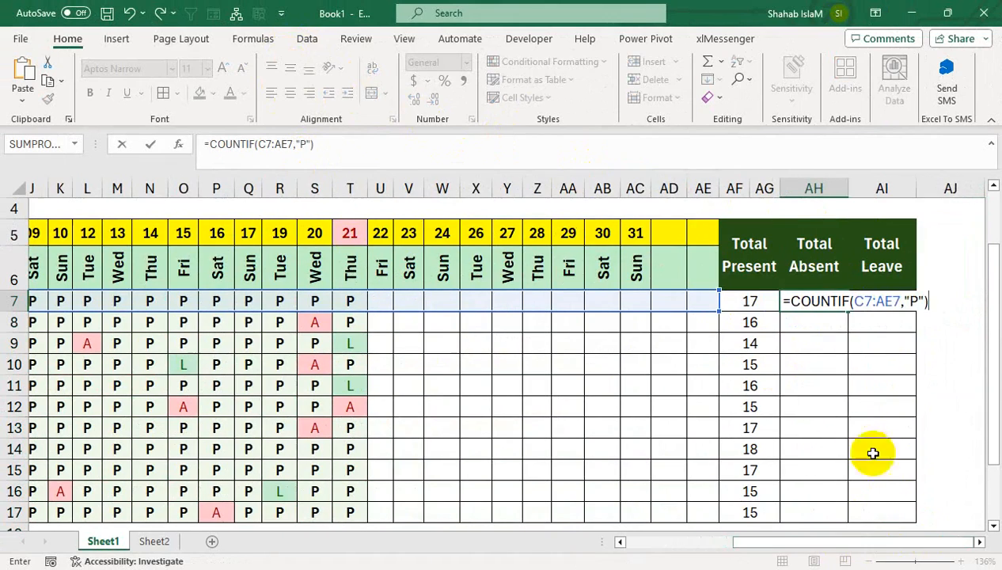
left_click(927, 301)
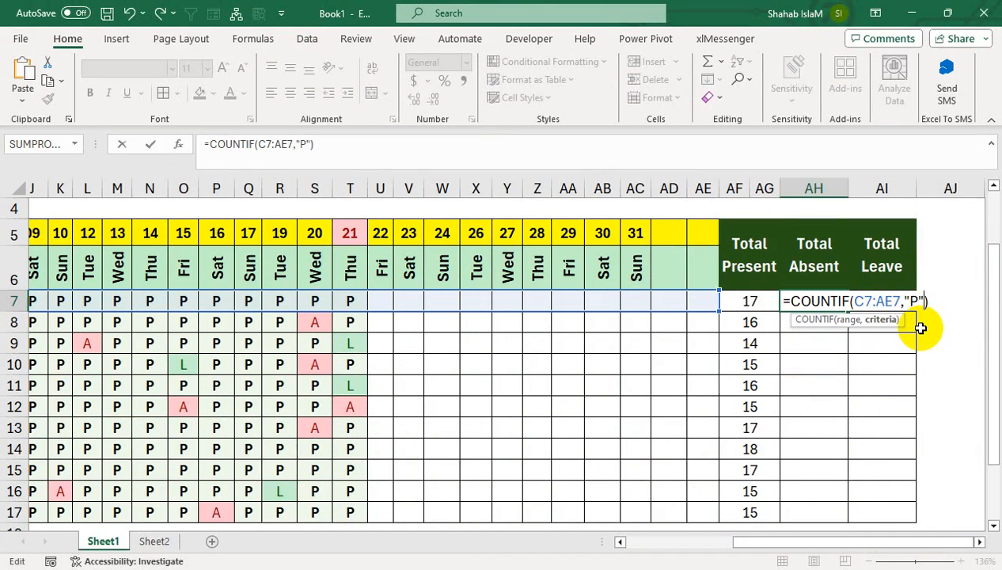
key("Return")
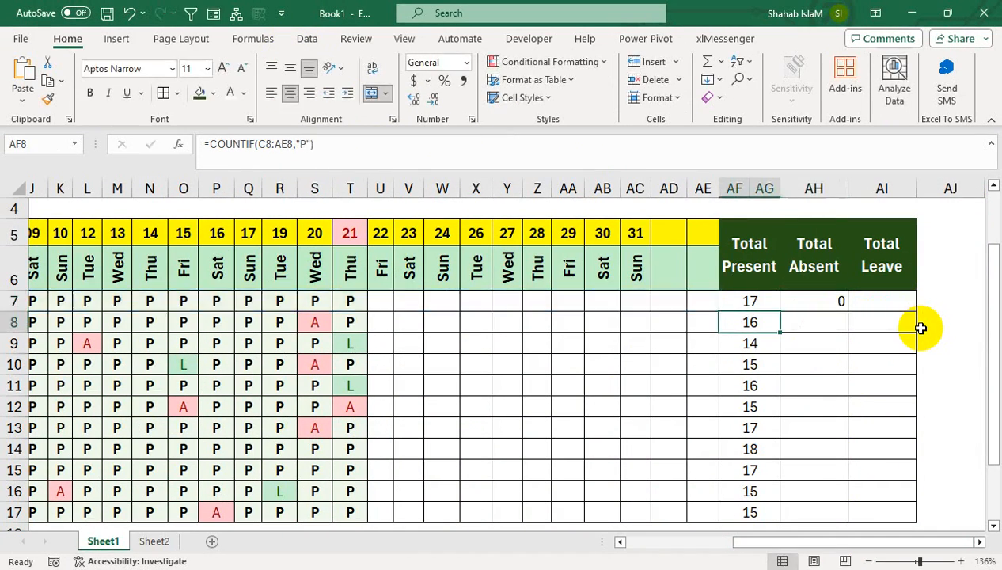
left_click(844, 306)
double_click(847, 310)
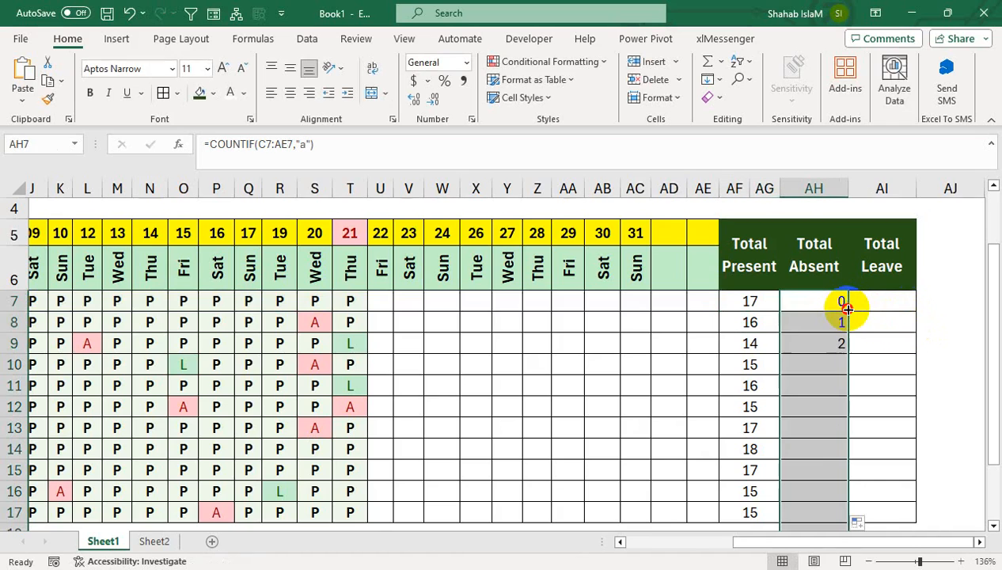
left_click(291, 93)
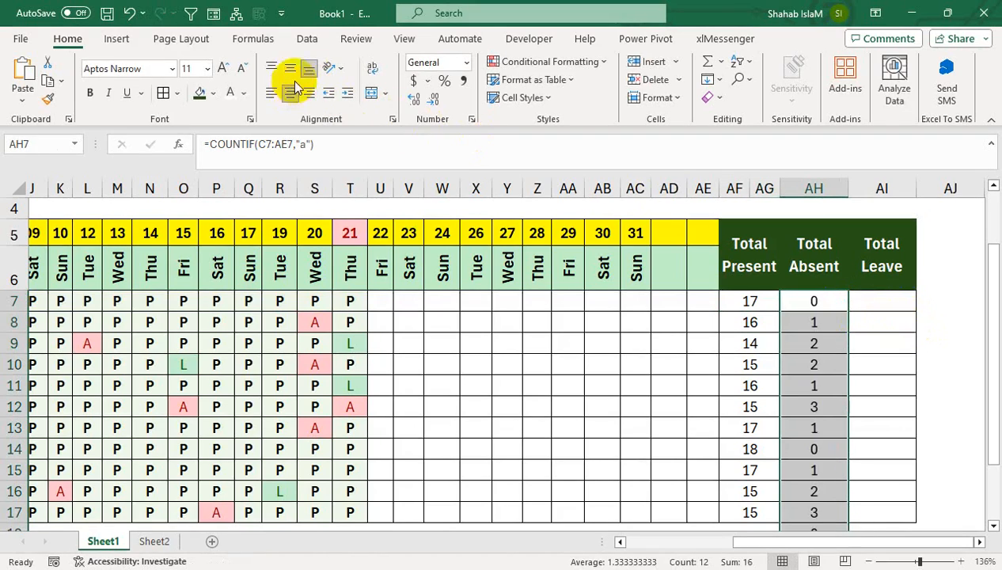
Add the Total Leave count formula in AI7 and fill it down the column
left_click(859, 309)
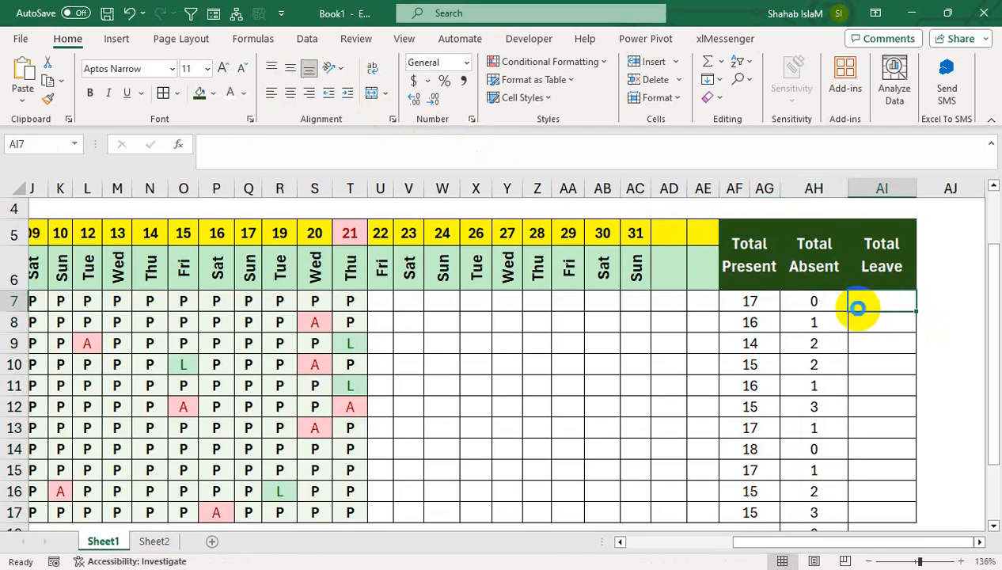
double_click(859, 309)
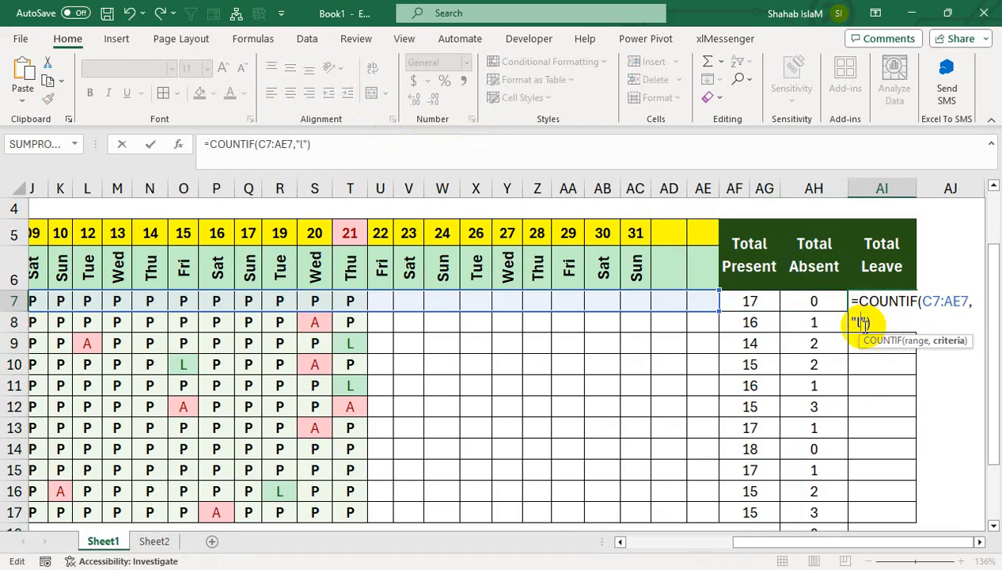
key("Return")
left_click(895, 306)
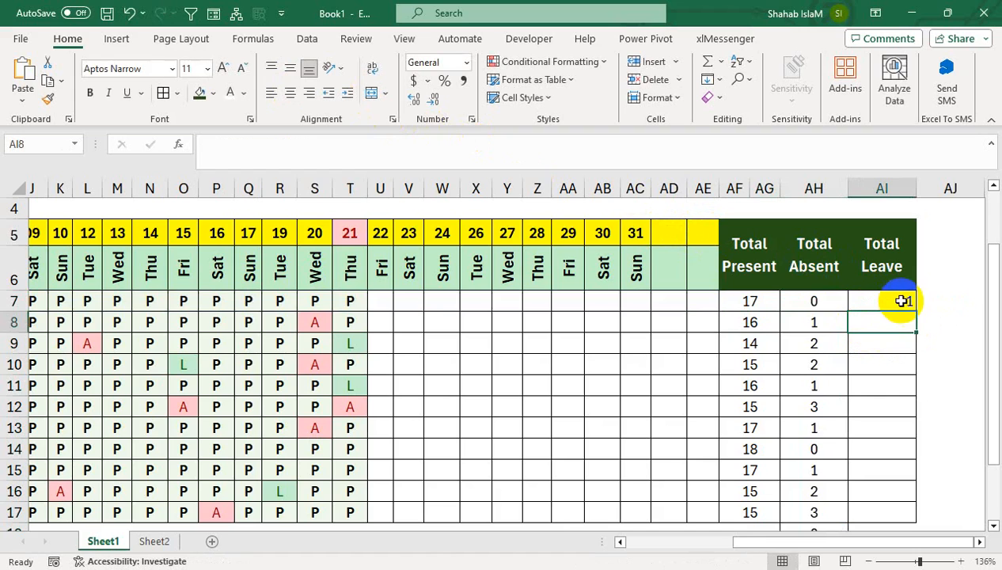
double_click(916, 313)
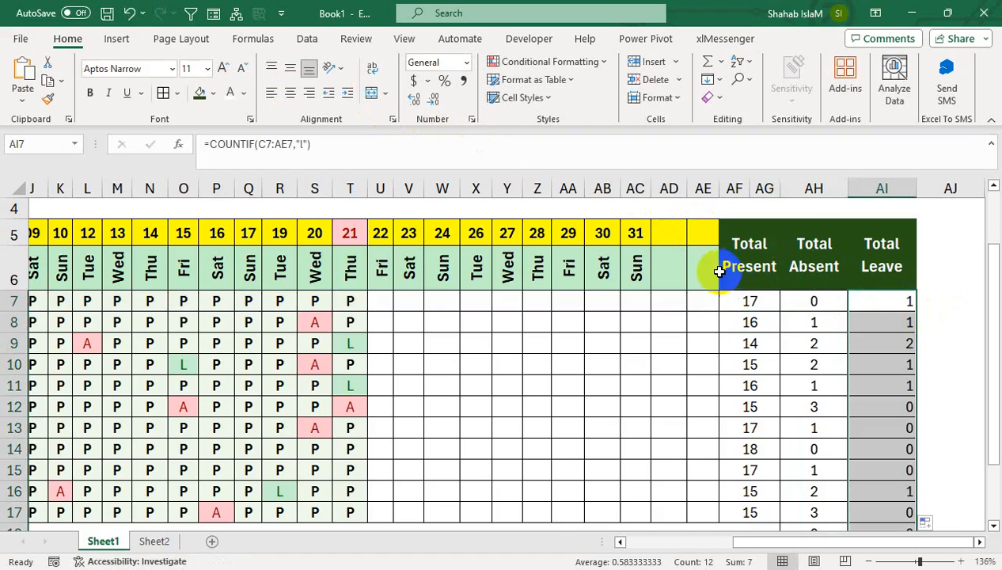
Clear All on the stray totals in AH18:AI19 and centre AF7:AI17
left_click_drag(735, 301, 867, 472)
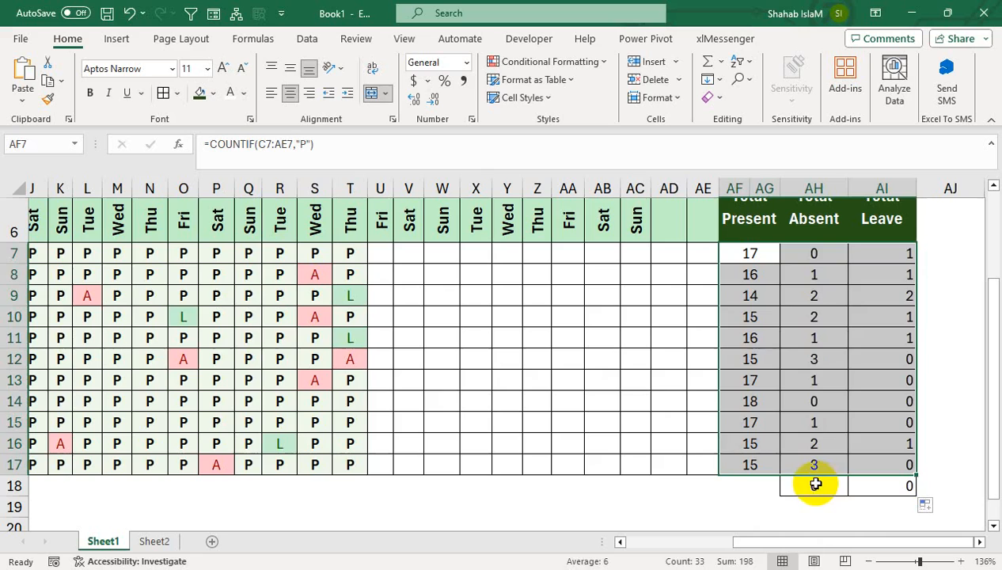
left_click(814, 484)
mouse_move(790, 485)
left_mouse_down()
mouse_move(877, 494)
mouse_move(871, 506)
left_mouse_up()
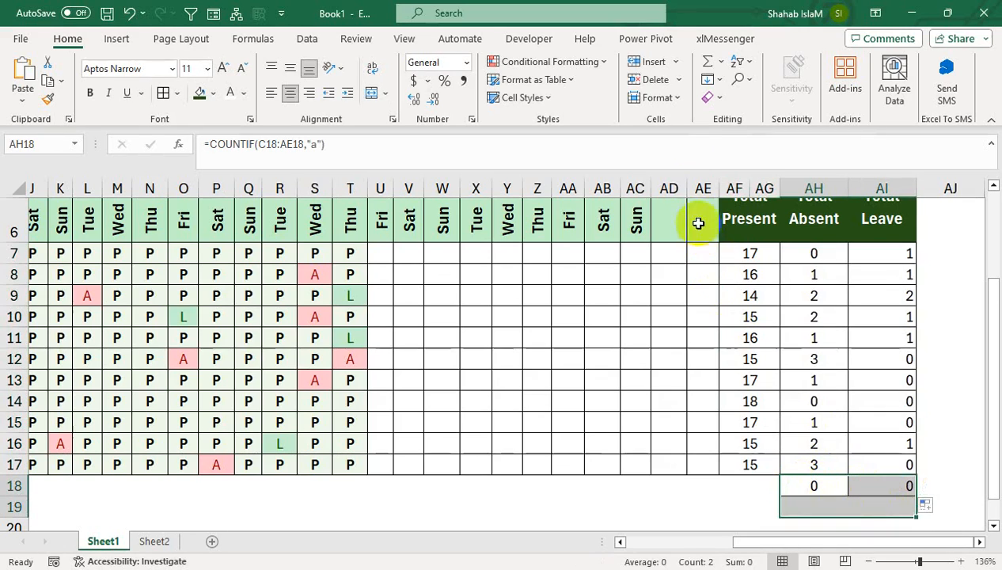
left_click(711, 97)
left_click(723, 118)
left_click_drag(777, 255, 861, 456)
left_click(290, 93)
left_click(291, 93)
Make the per-employee totals in AF7:AI17 bold
left_click(91, 94)
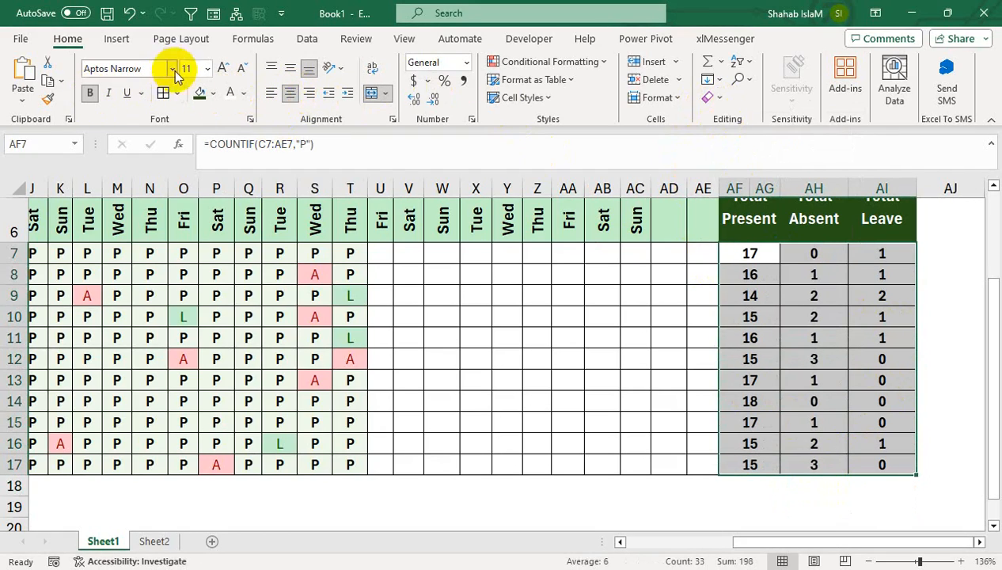
scroll(388, 383, "up", 2)
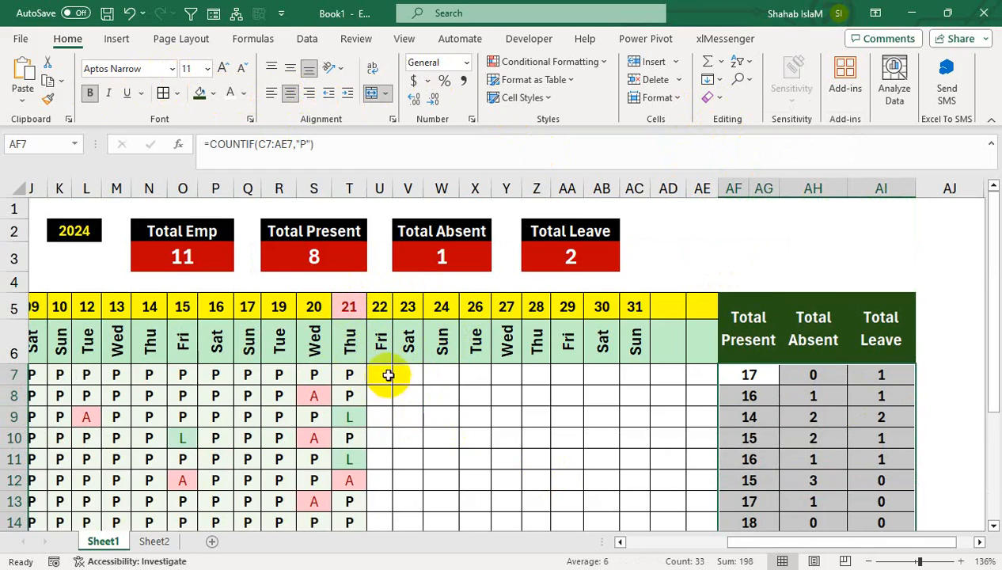
left_click_drag(740, 546, 582, 543)
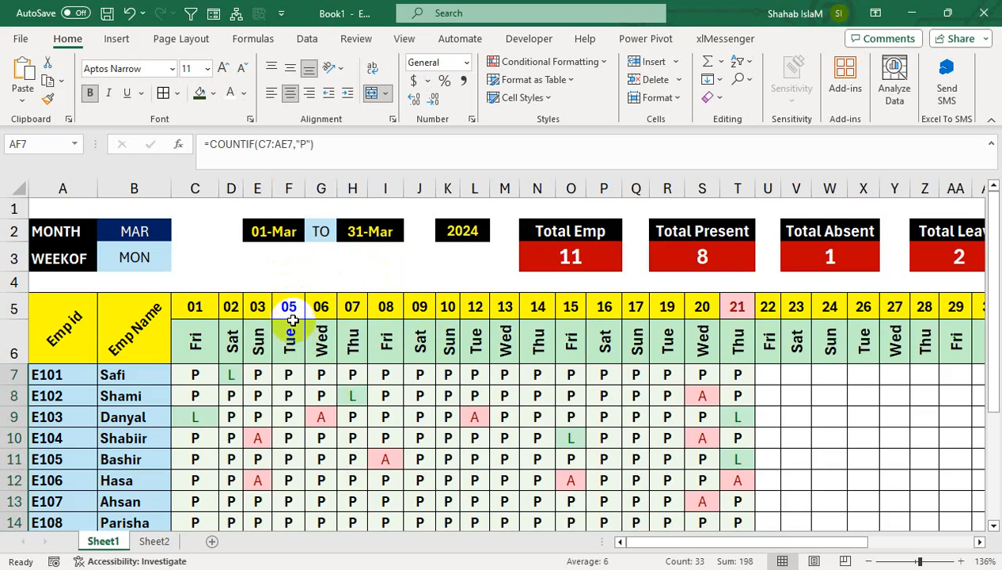
Delete all attendance marks in C7:AE17 so the totals read 0
left_click_drag(198, 376, 940, 444)
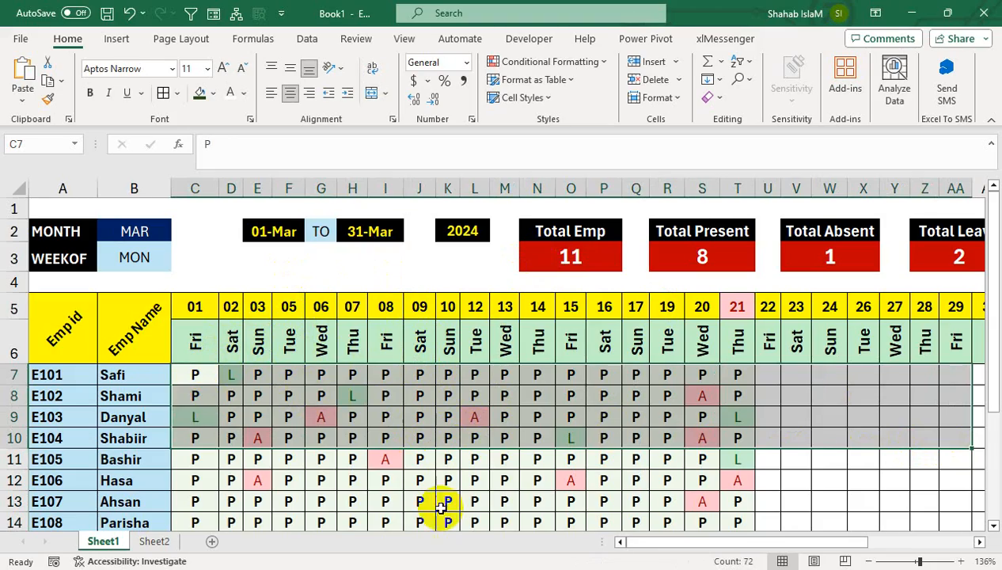
left_click_drag(197, 374, 897, 512)
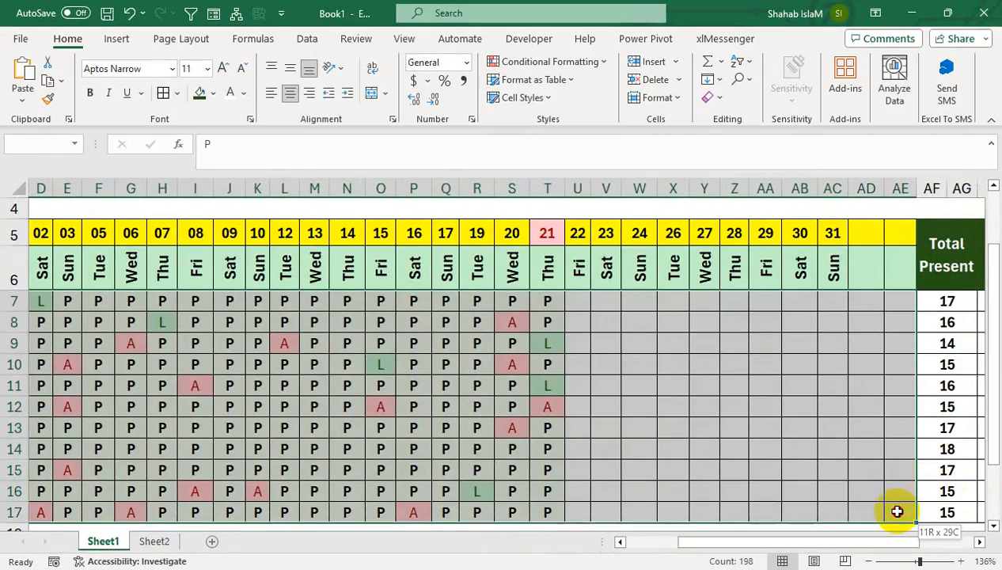
key("Delete")
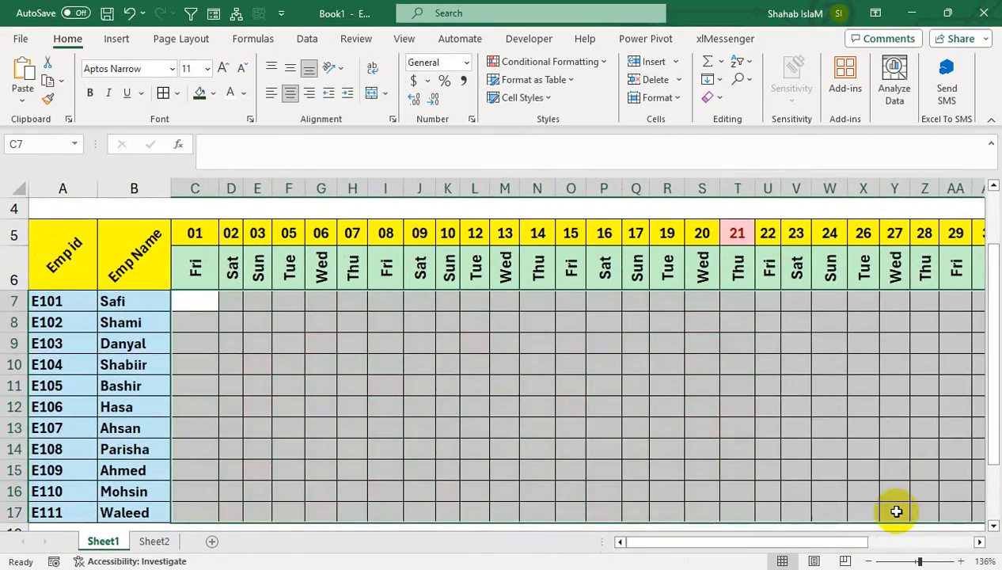
left_click_drag(982, 399, 994, 298)
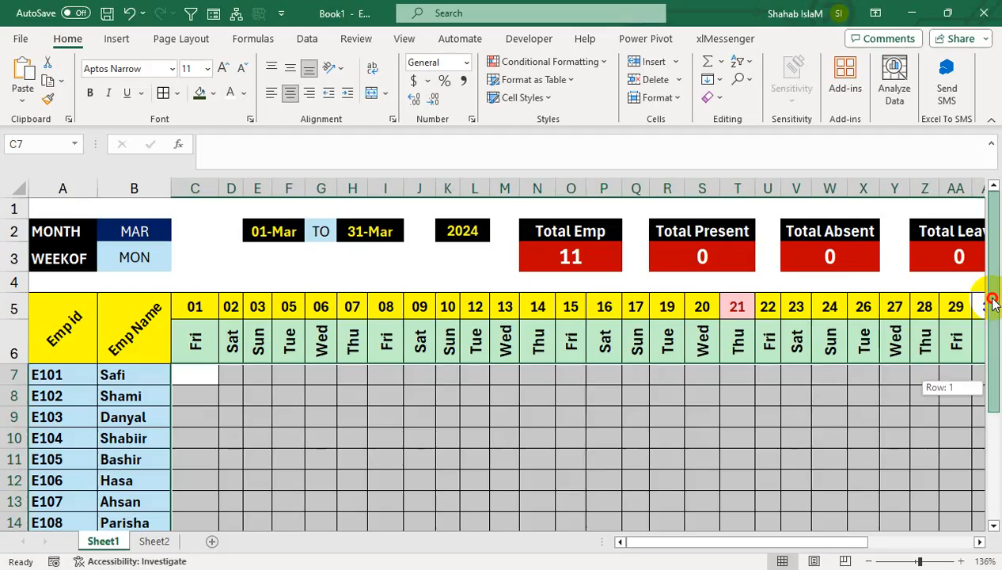
left_click_drag(634, 544, 157, 336)
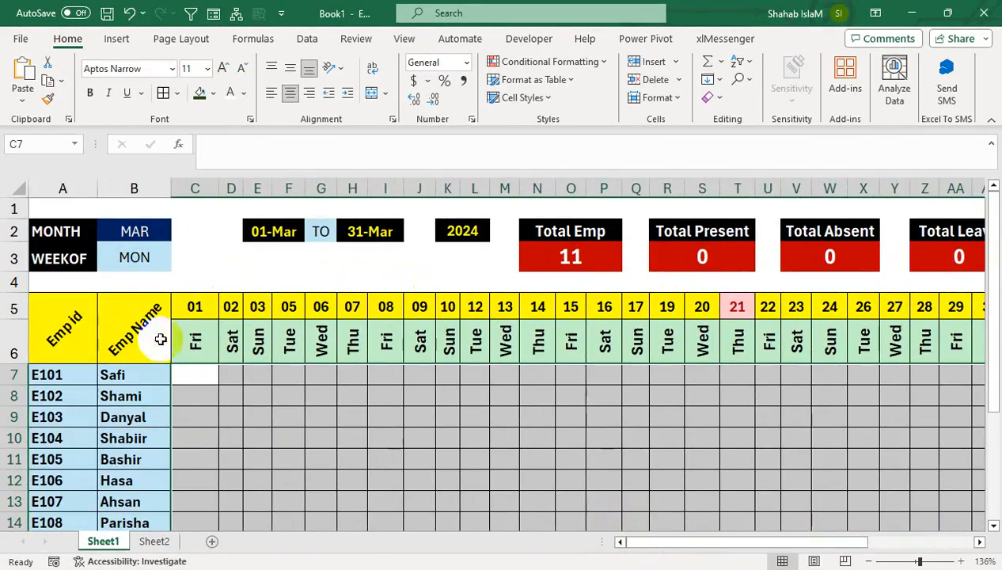
Save the blank sheet as Excel Template (*.xltx) named 'atten' in Documents
left_click(19, 39)
left_click(44, 278)
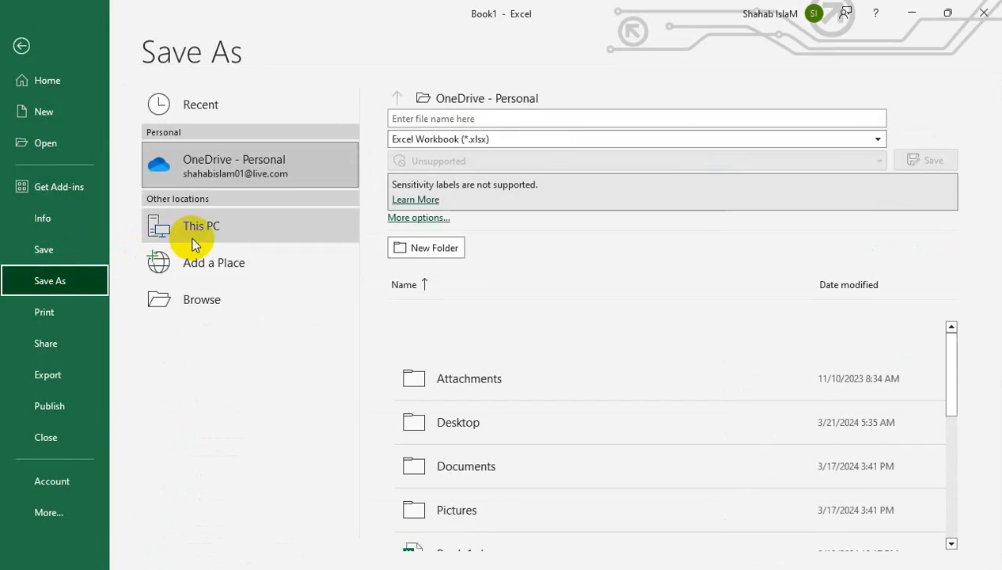
left_click(244, 301)
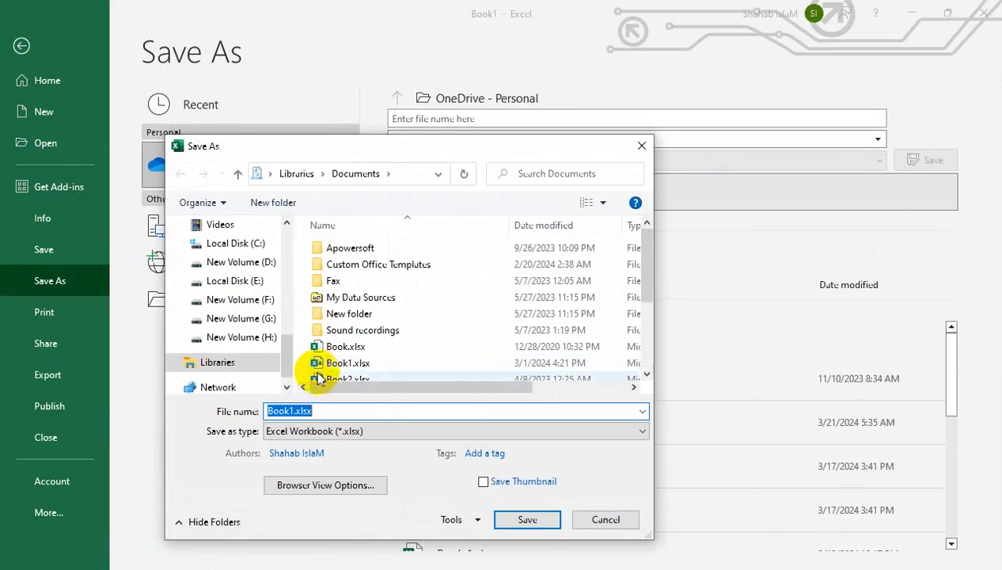
left_click(300, 432)
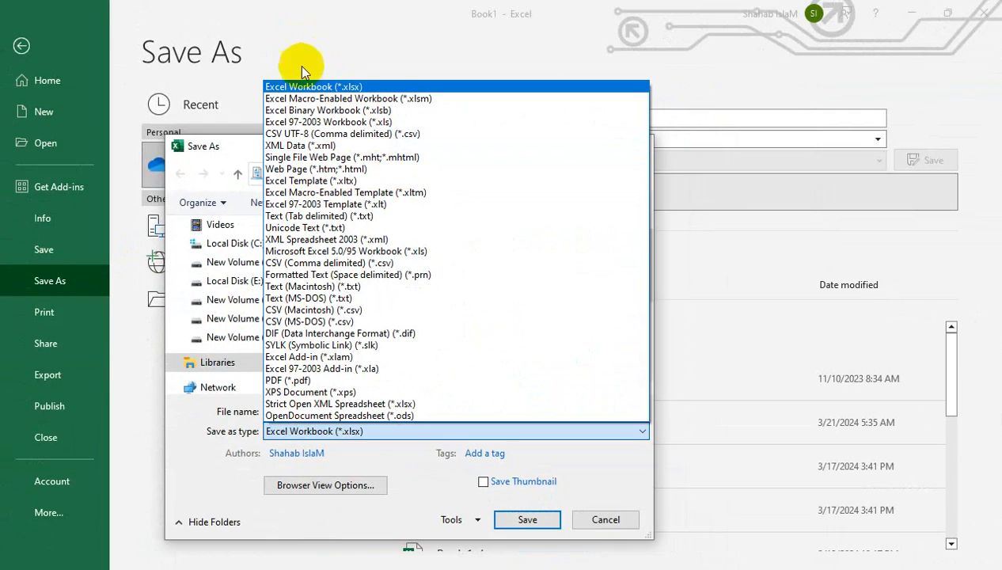
left_click(315, 181)
left_click(319, 412)
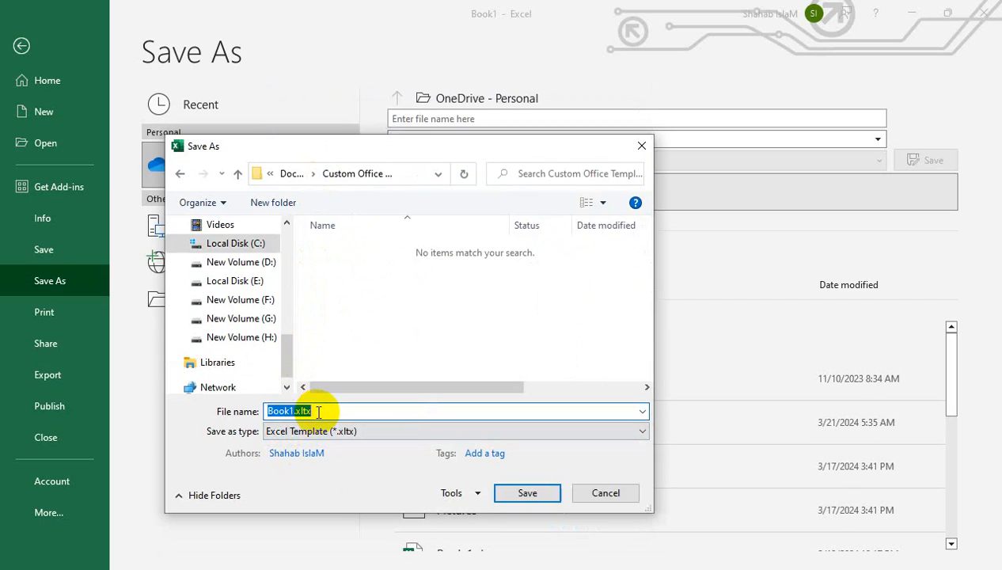
type("atte")
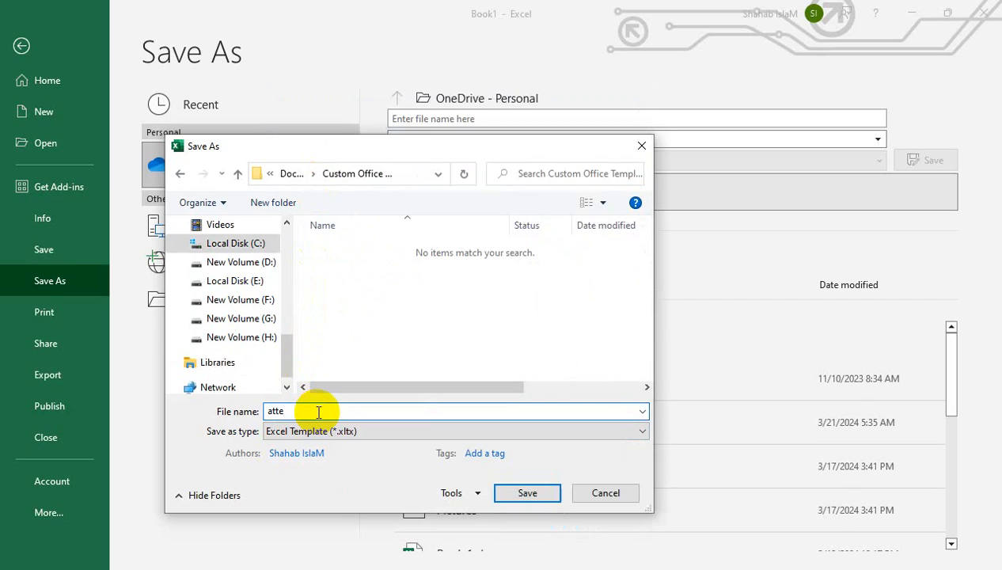
type("n")
left_click_drag(287, 342, 259, 255)
left_click(214, 245)
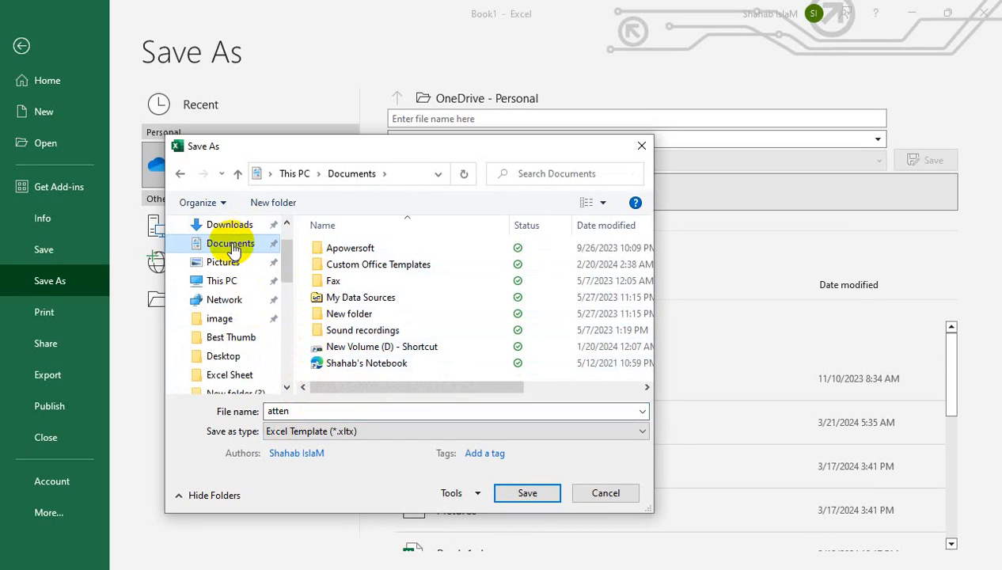
left_click(507, 493)
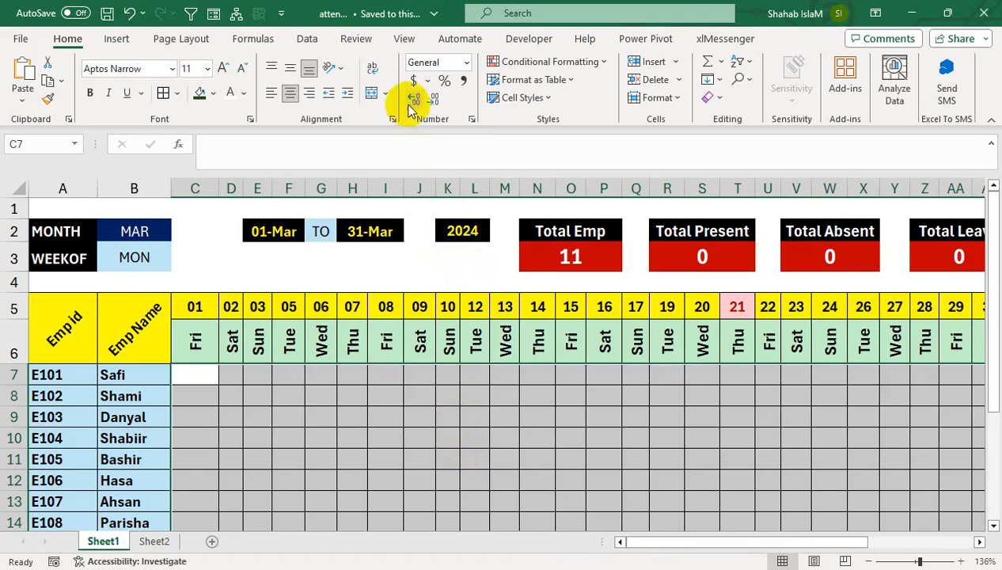
Undo the clear to restore March marks, then save as 'AtteMonth of Mar.xlsx' in Documents
left_click(314, 389)
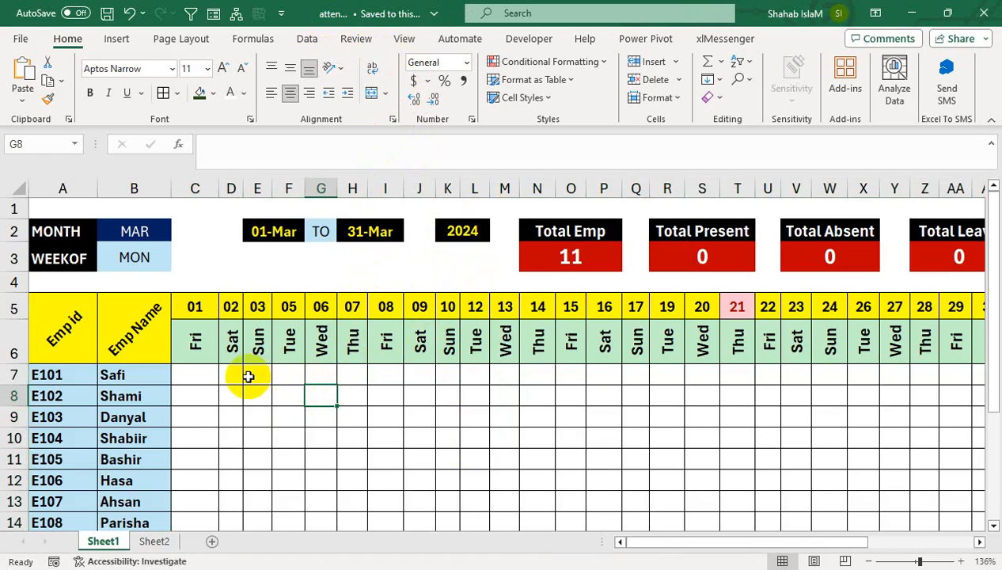
key("ctrl+z")
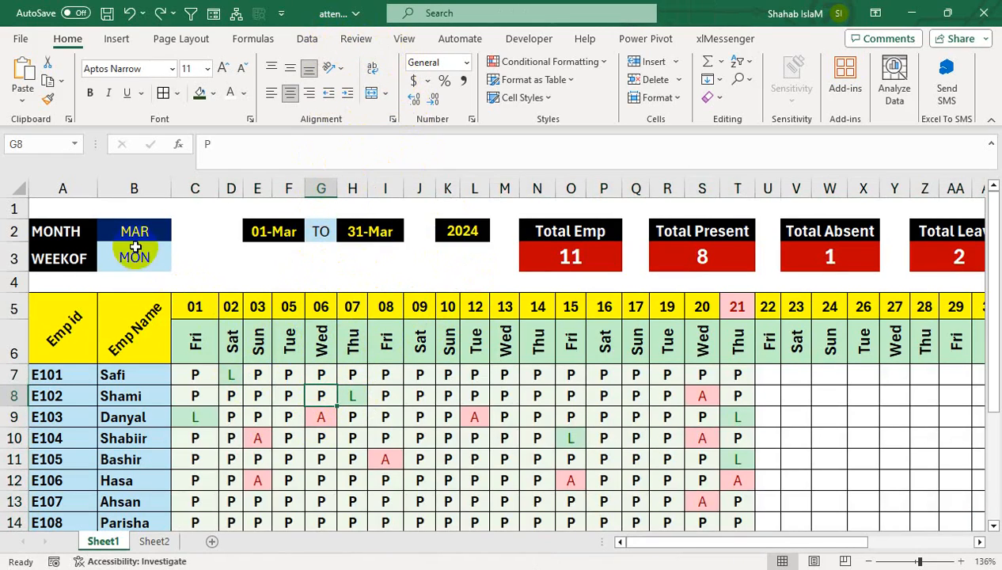
left_click(21, 38)
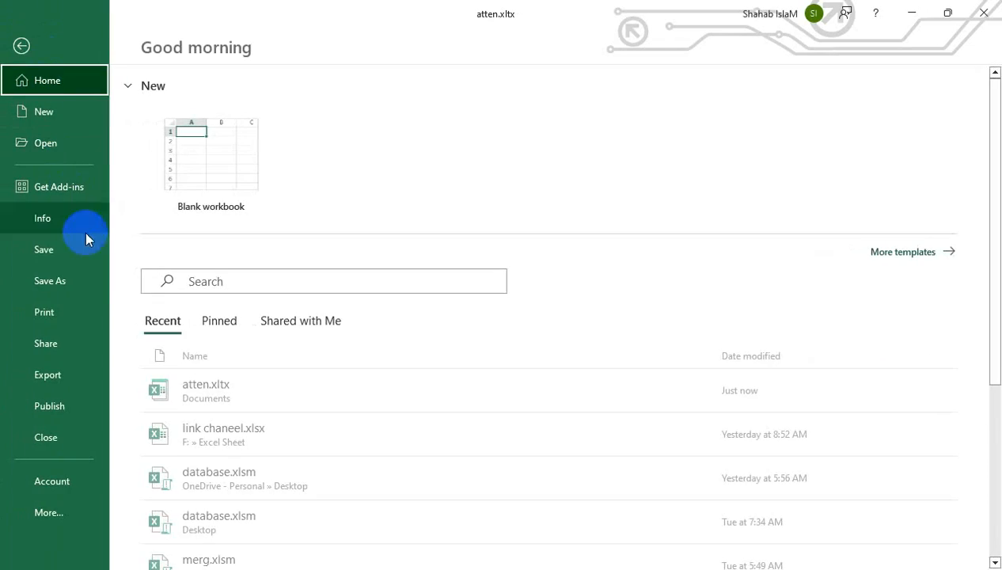
left_click(83, 283)
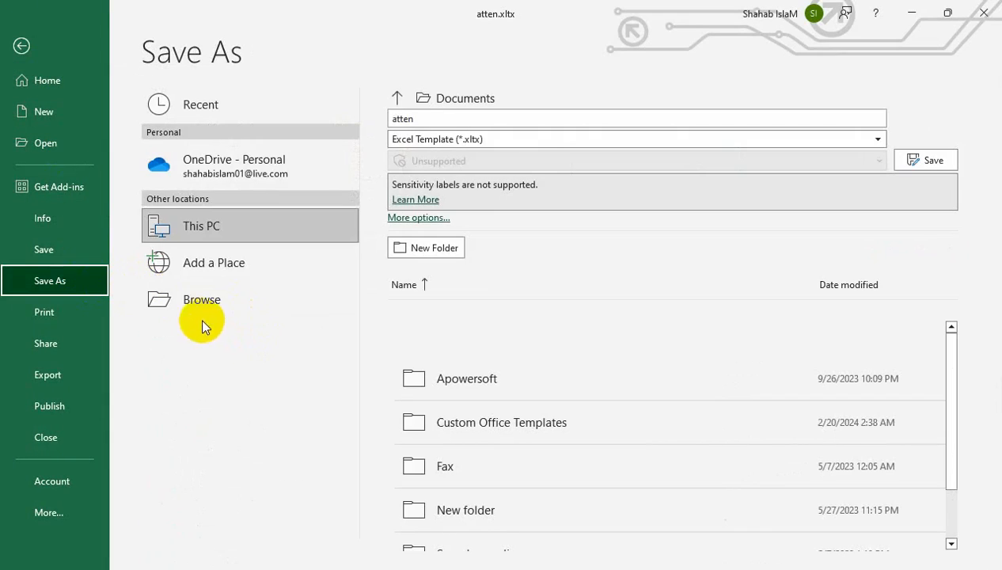
left_click(229, 299)
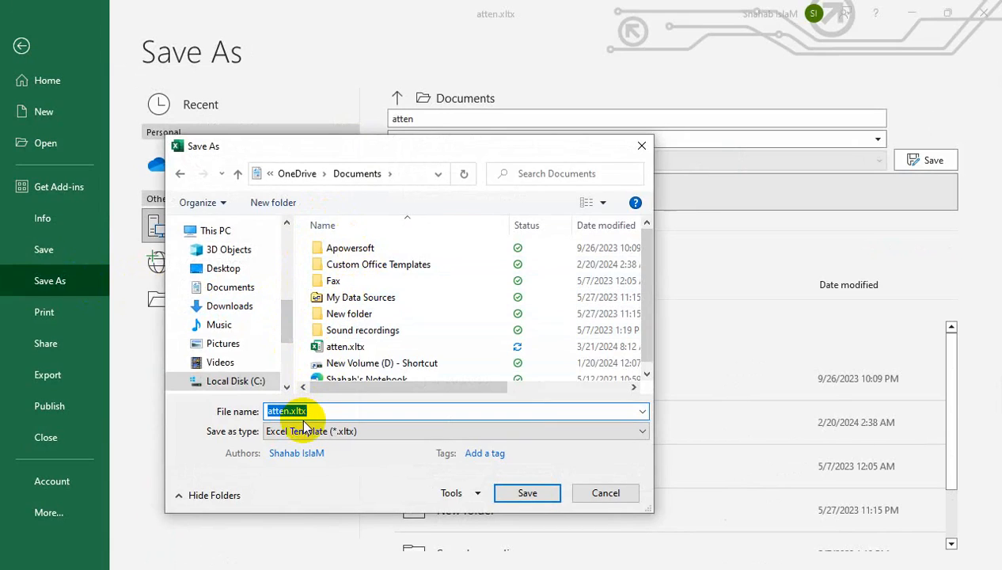
type("Atte")
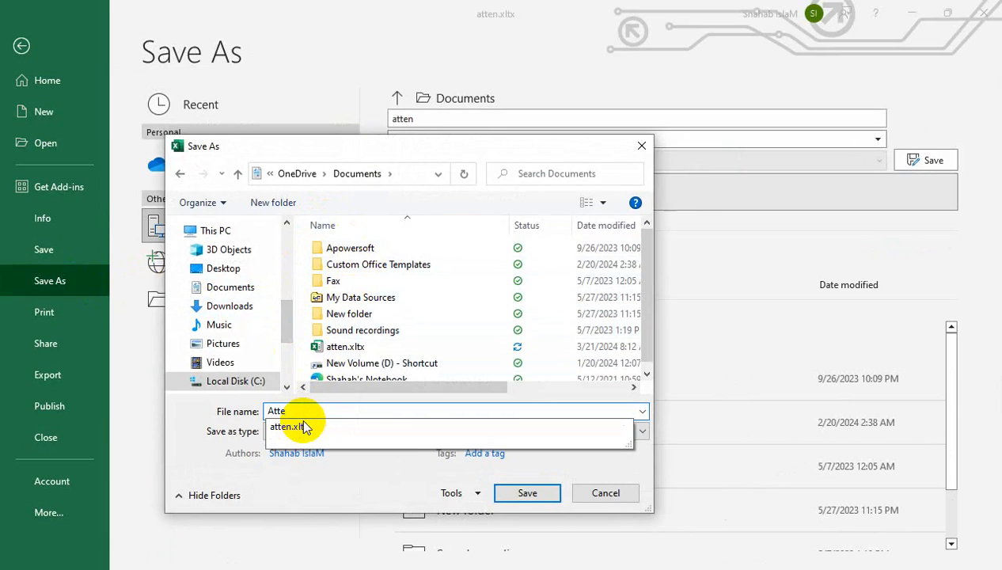
type("Month of Mar")
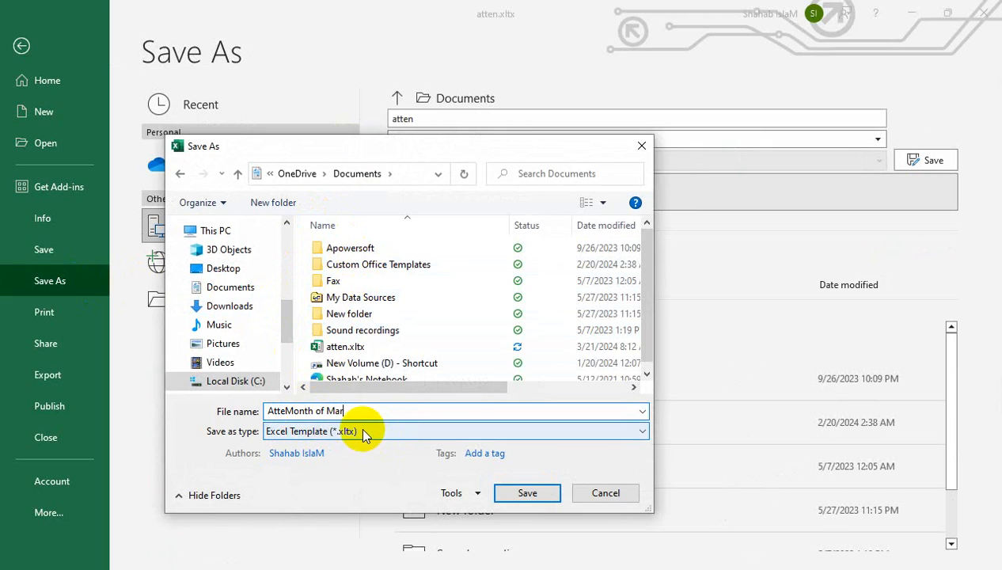
left_click(317, 434)
left_click(295, 87)
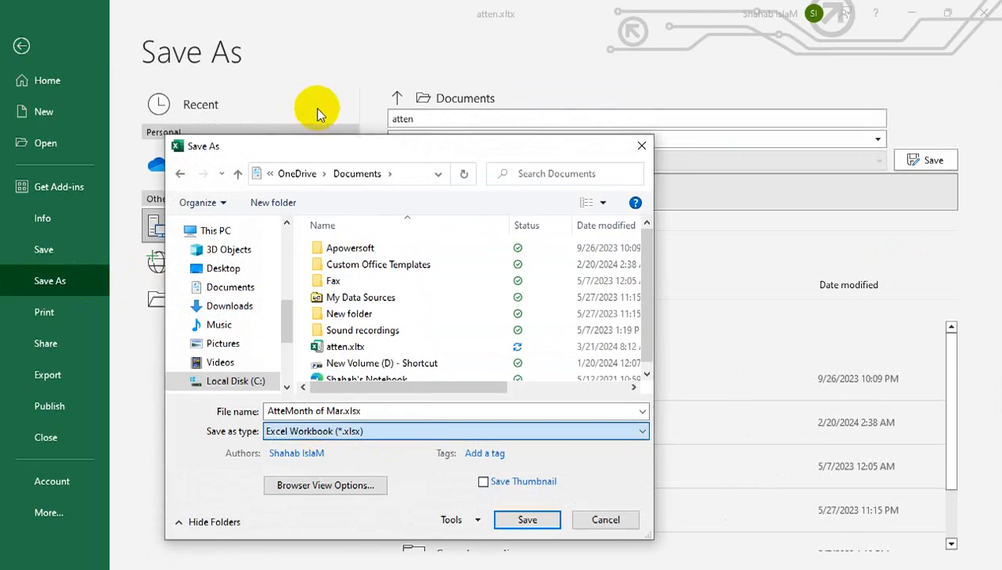
left_click(224, 291)
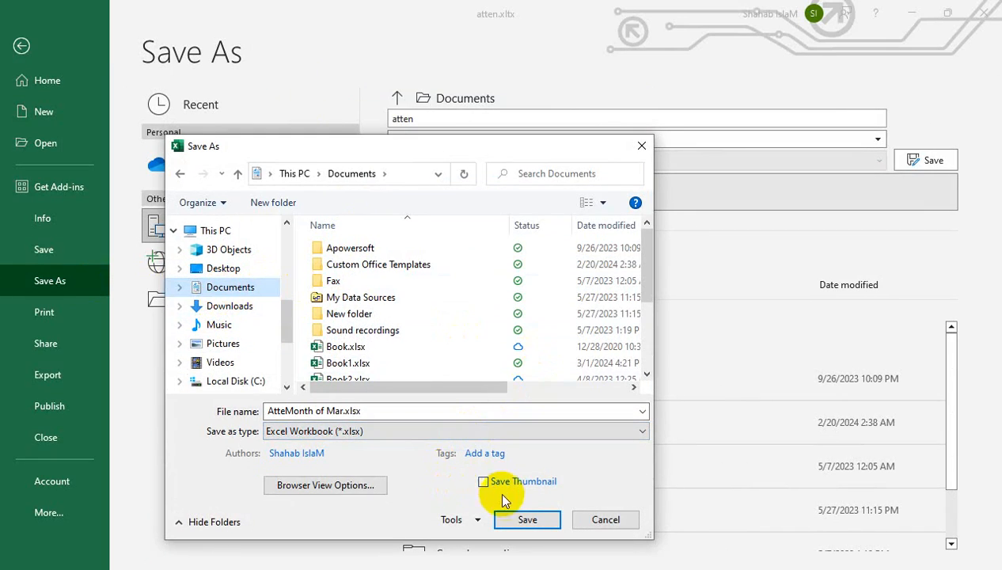
left_click(526, 520)
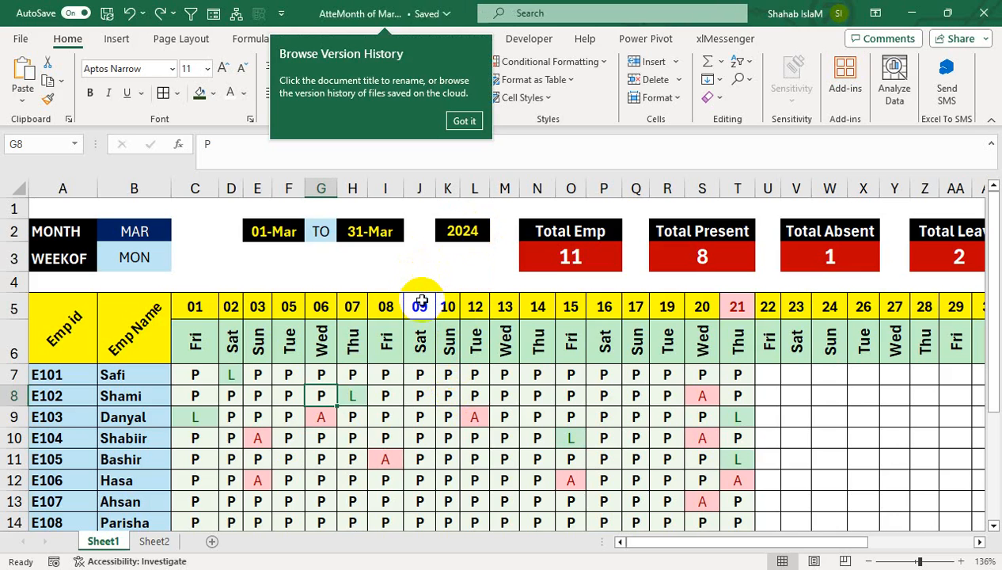
left_click(426, 342)
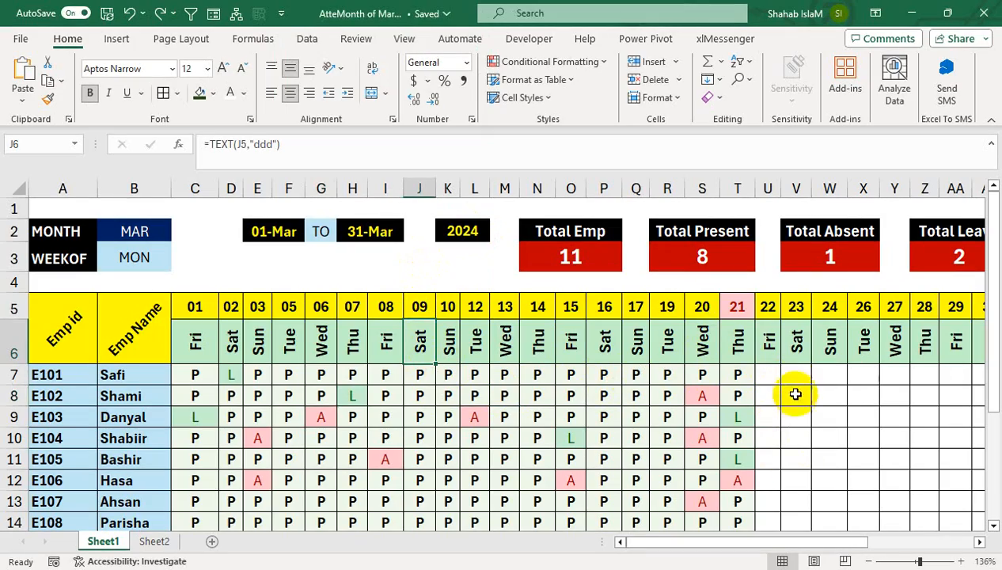
Enter trial P marks for the 22nd in cells U7 and U8
left_click_drag(810, 542, 919, 541)
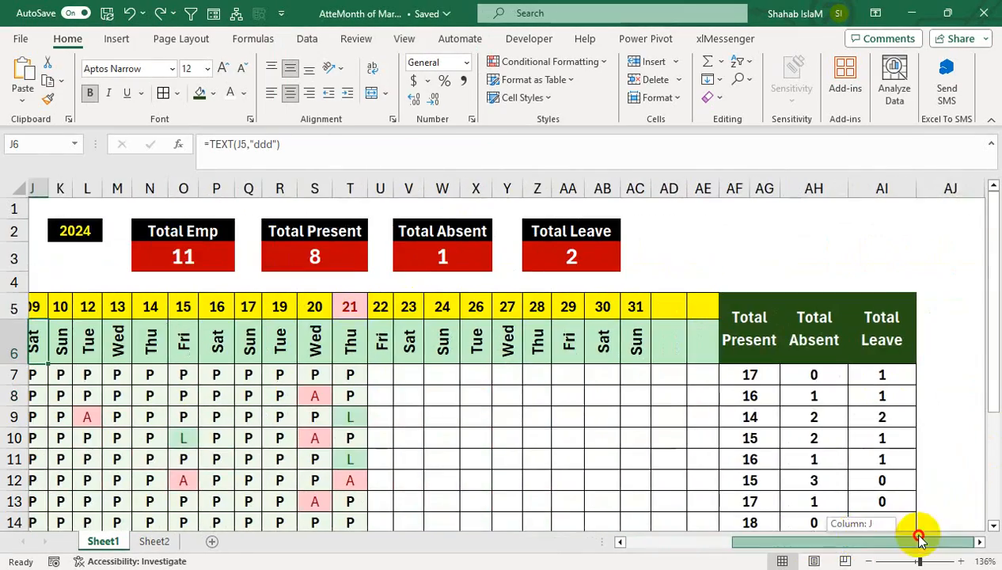
left_click(392, 375)
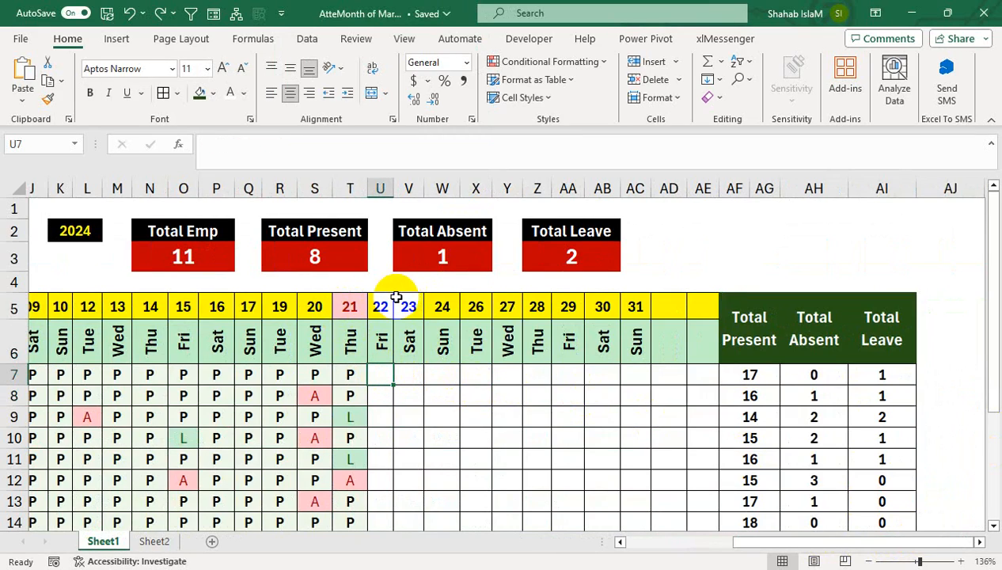
type("p")
left_click(409, 437)
left_click(383, 396)
type("p")
left_click(398, 434)
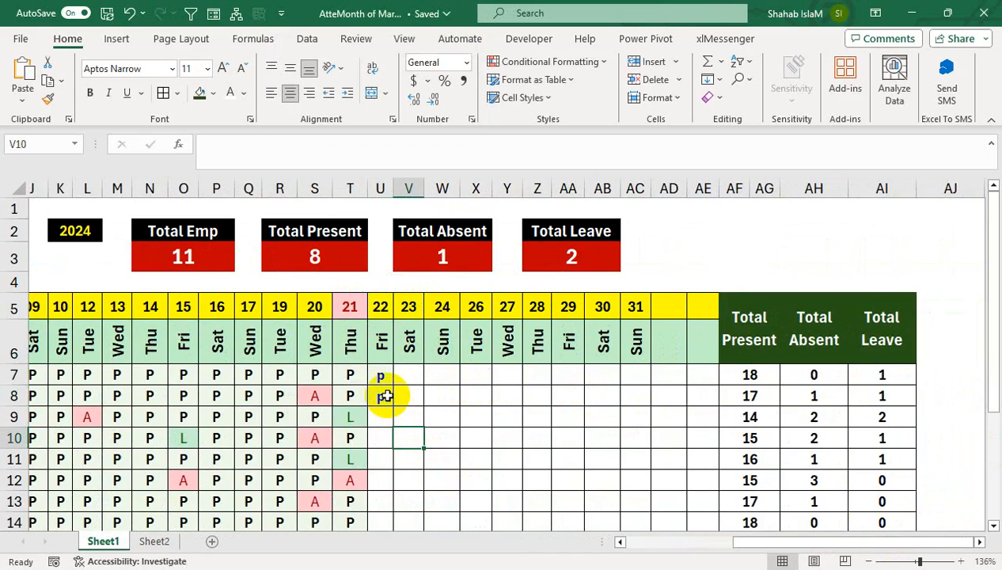
Undo the trial P entries so Total Present returns to 17 and 16, back at column A
key("ctrl+z")
key("ctrl+z")
left_click(418, 424)
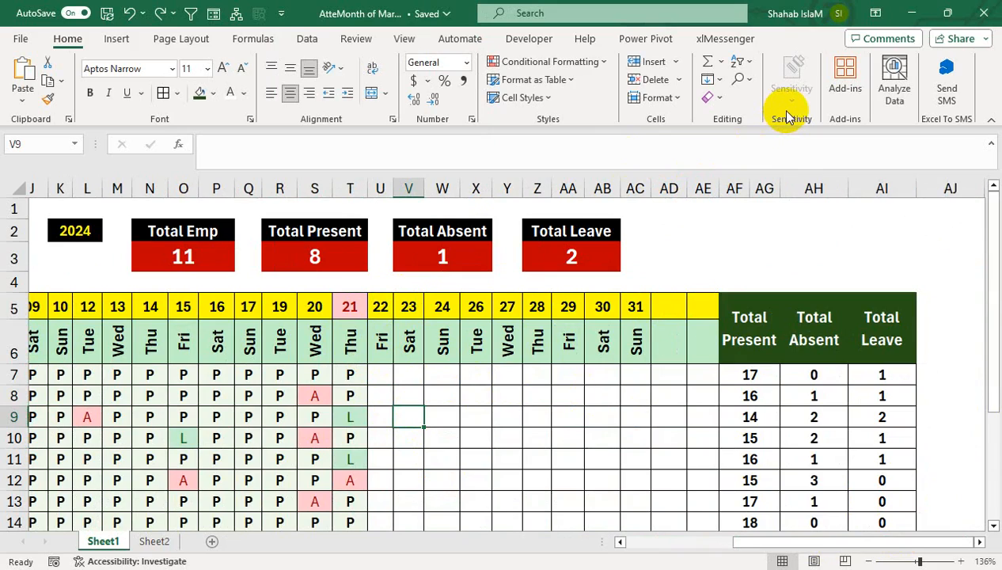
left_click_drag(741, 541, 629, 518)
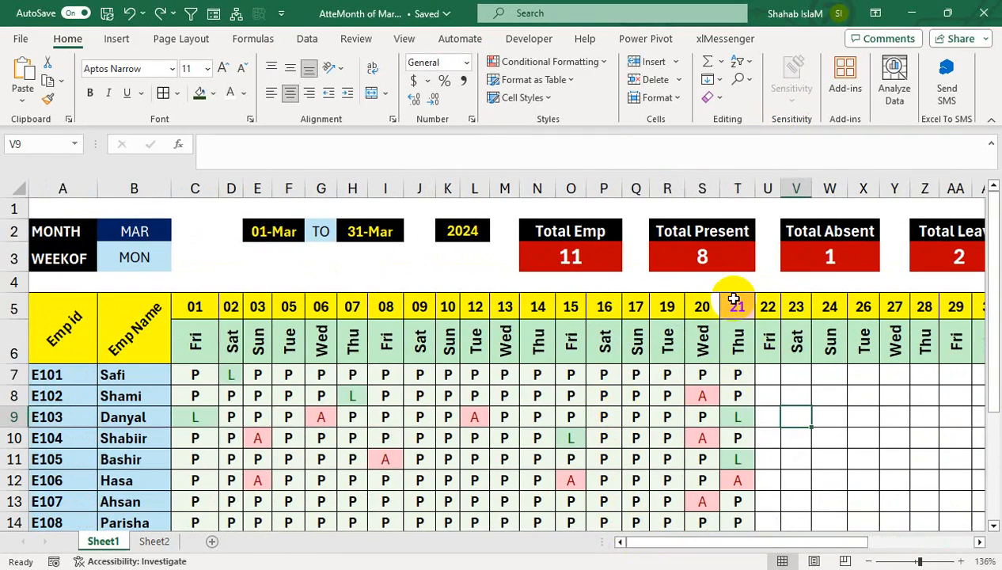
Close the March workbook and start a new workbook from atten.xltx in Documents
left_click(980, 15)
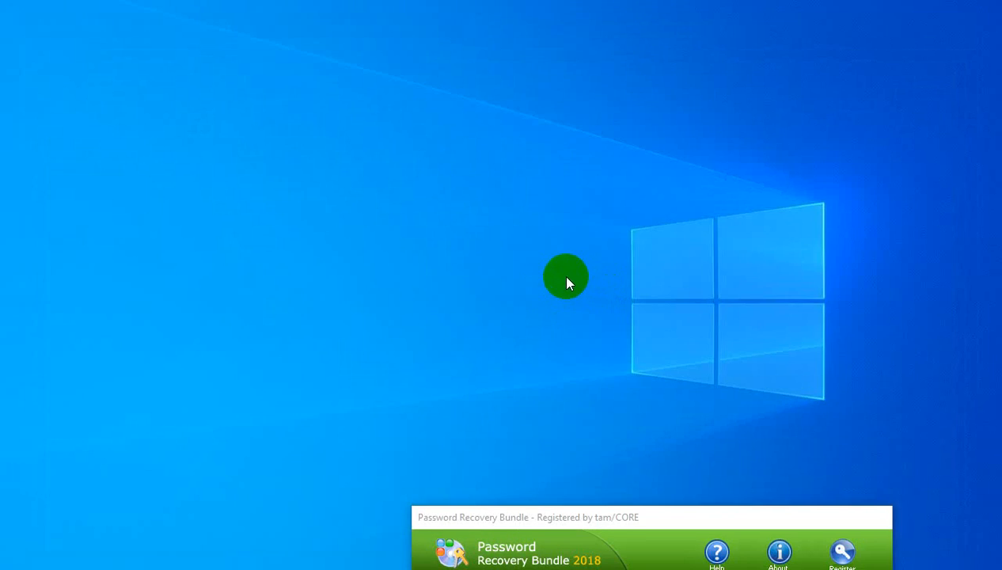
key("super+e")
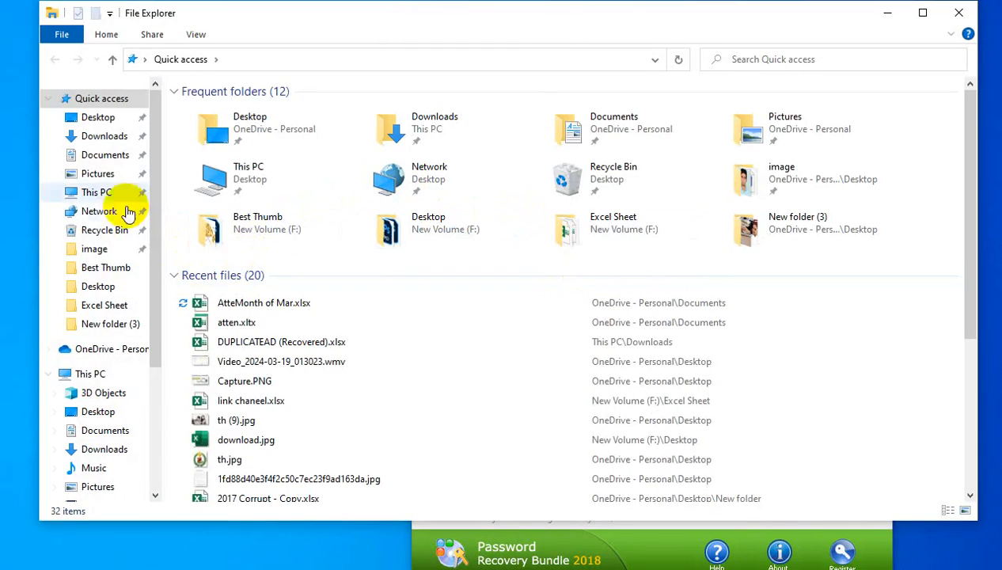
left_click(101, 154)
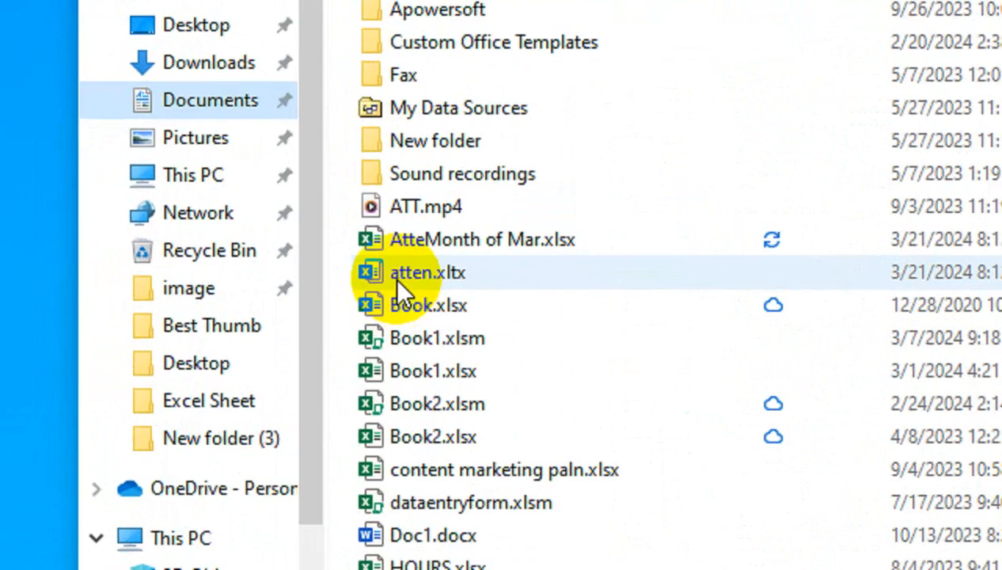
mouse_move(396, 278)
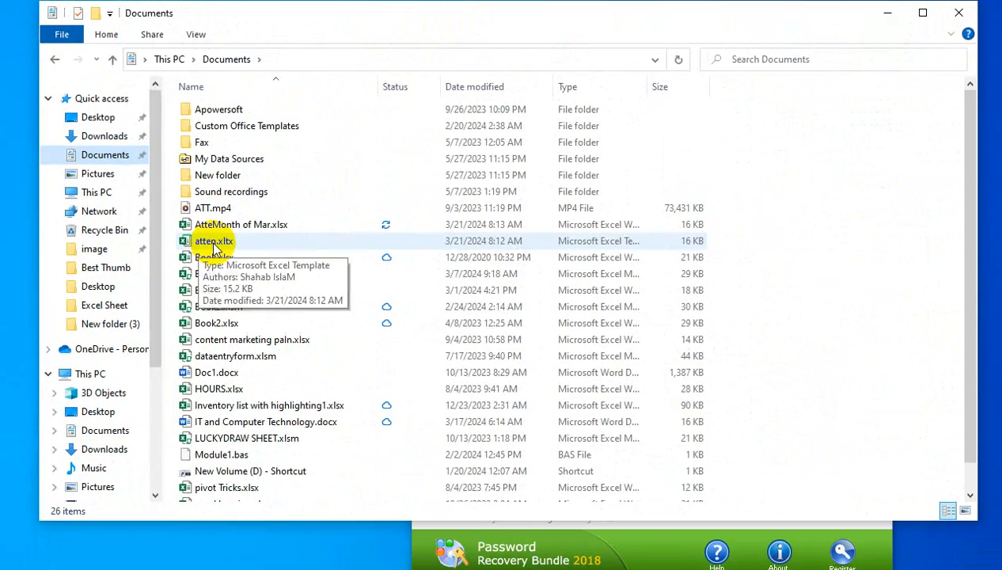
left_click(427, 277)
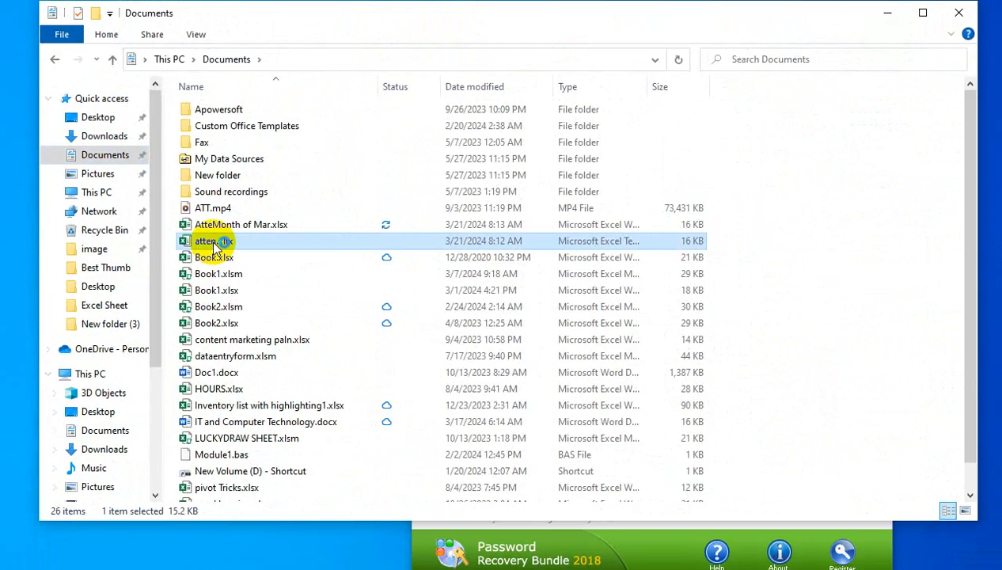
double_click(214, 243)
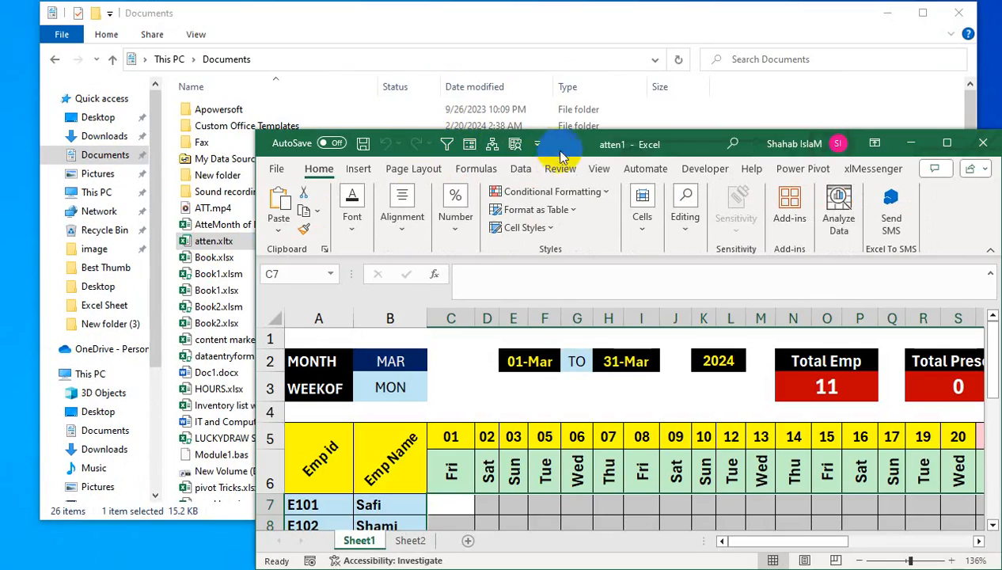
Maximize the new atten1 workbook and set the month in B2 to APR
double_click(700, 151)
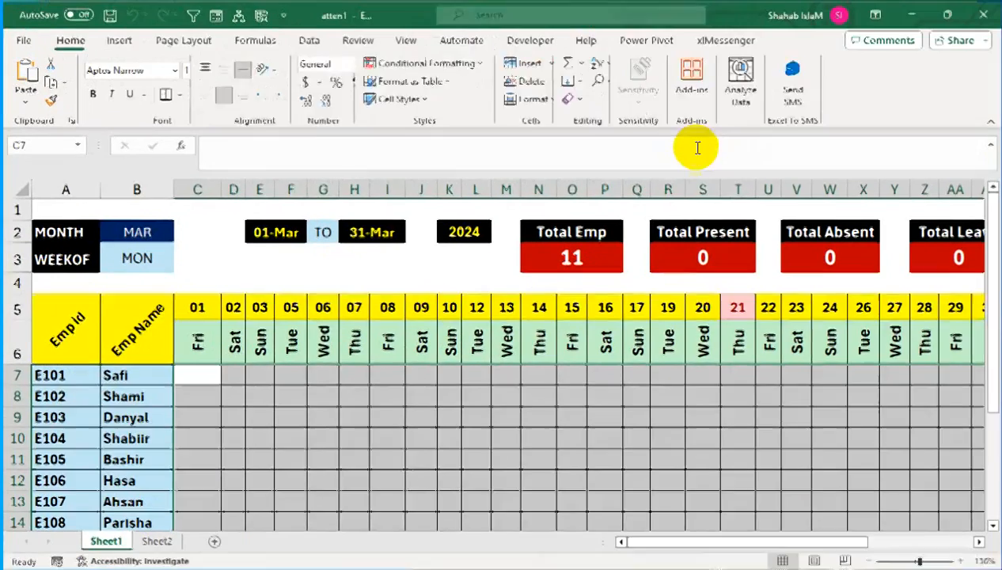
left_click(259, 340)
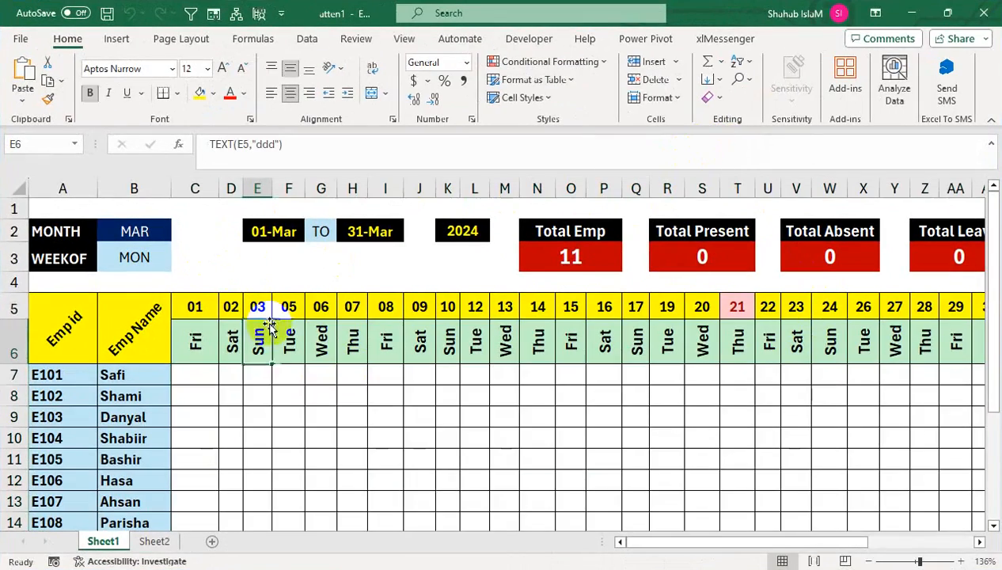
left_click(191, 339)
left_click(141, 231)
left_click(176, 235)
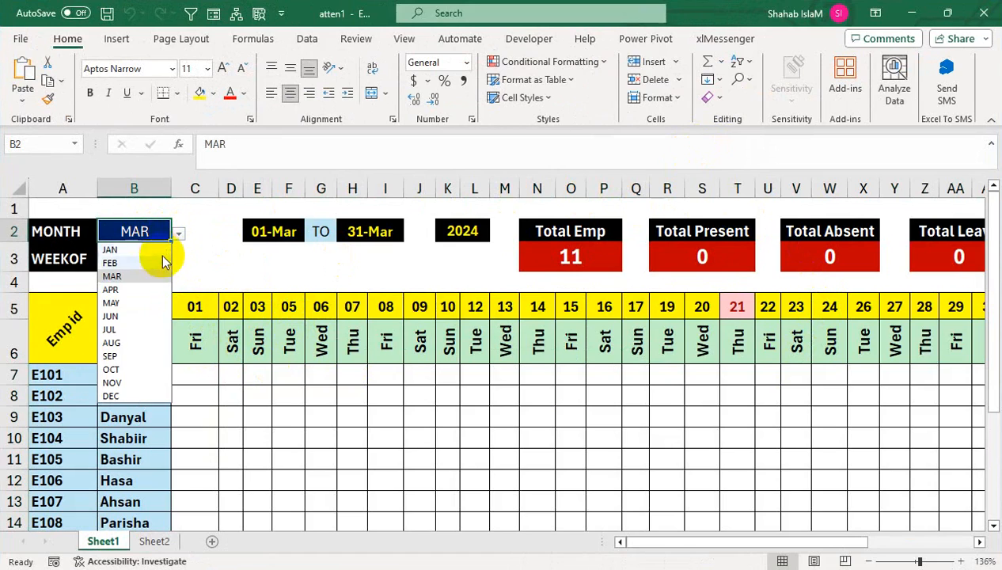
left_click(151, 288)
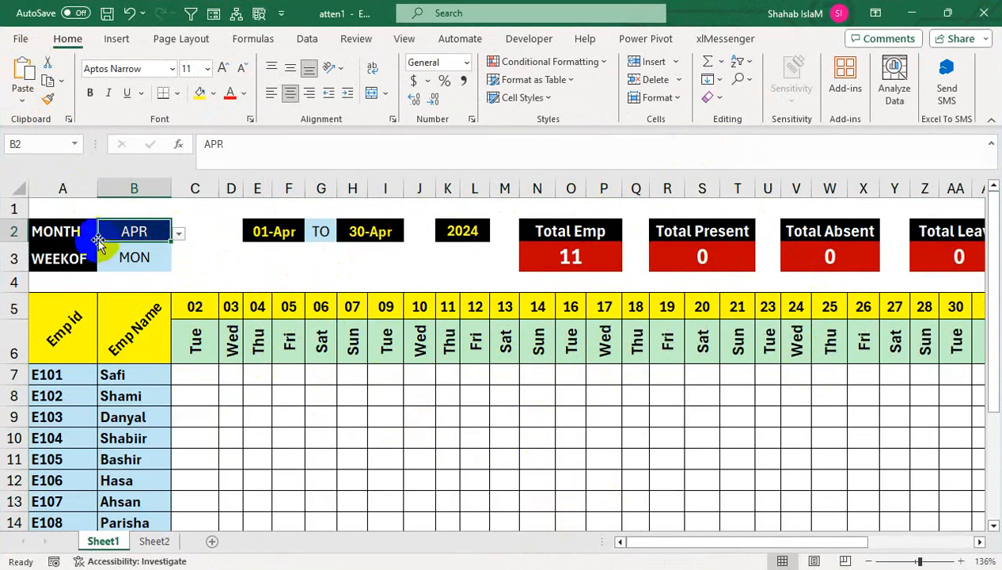
Abandon saving the April copy and close it without saving changes
left_click(24, 39)
left_click(58, 280)
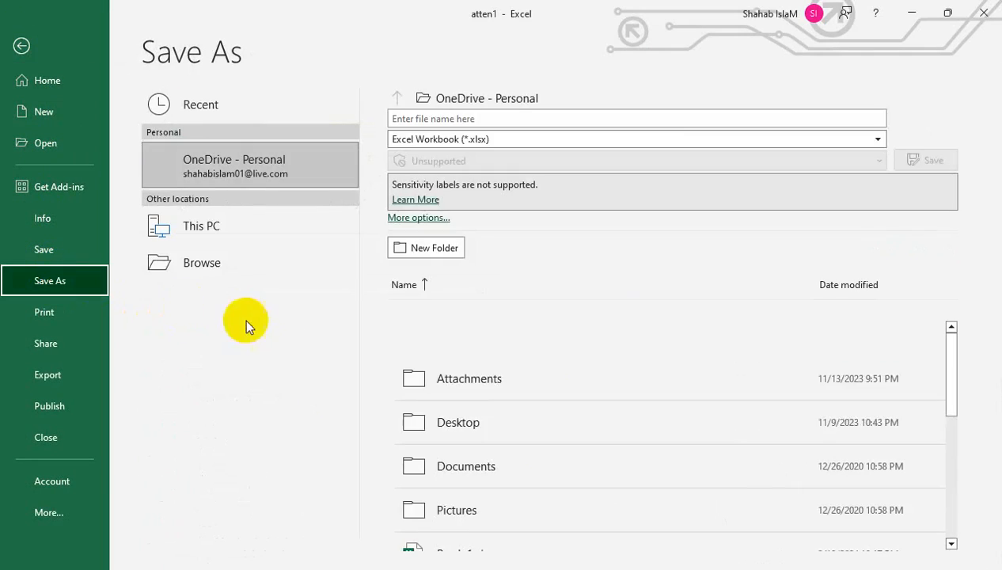
left_click(244, 285)
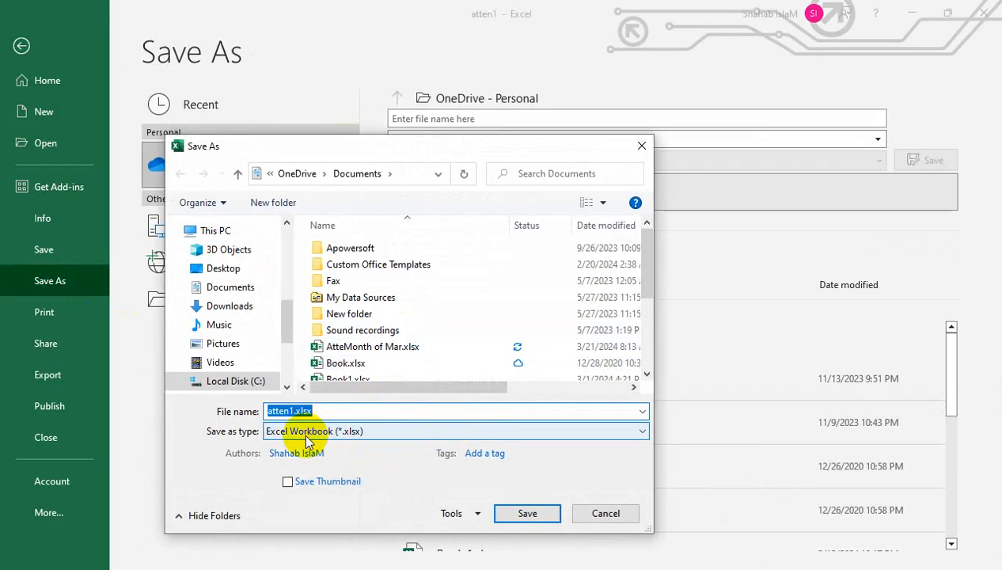
left_click(602, 513)
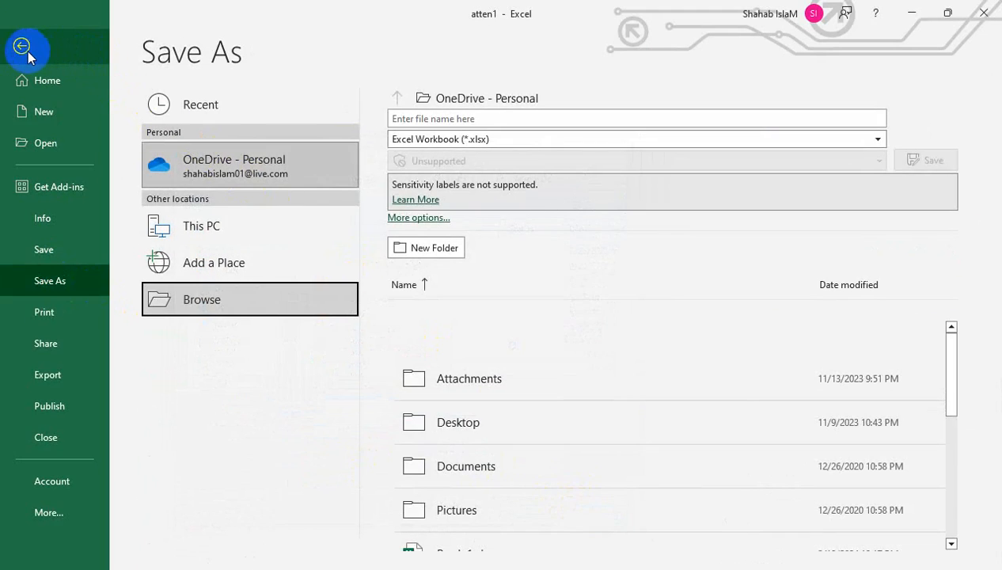
left_click(27, 51)
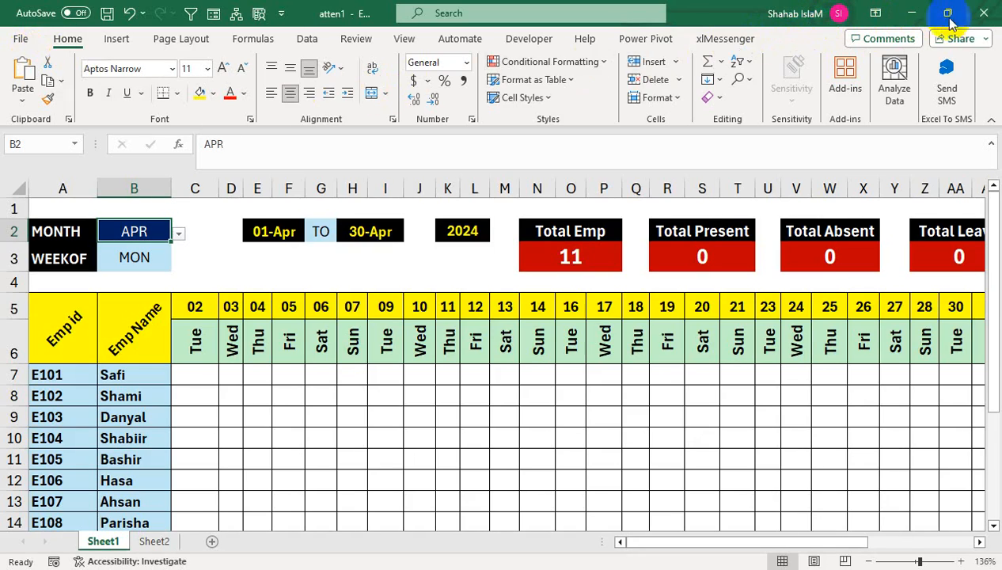
left_click(983, 13)
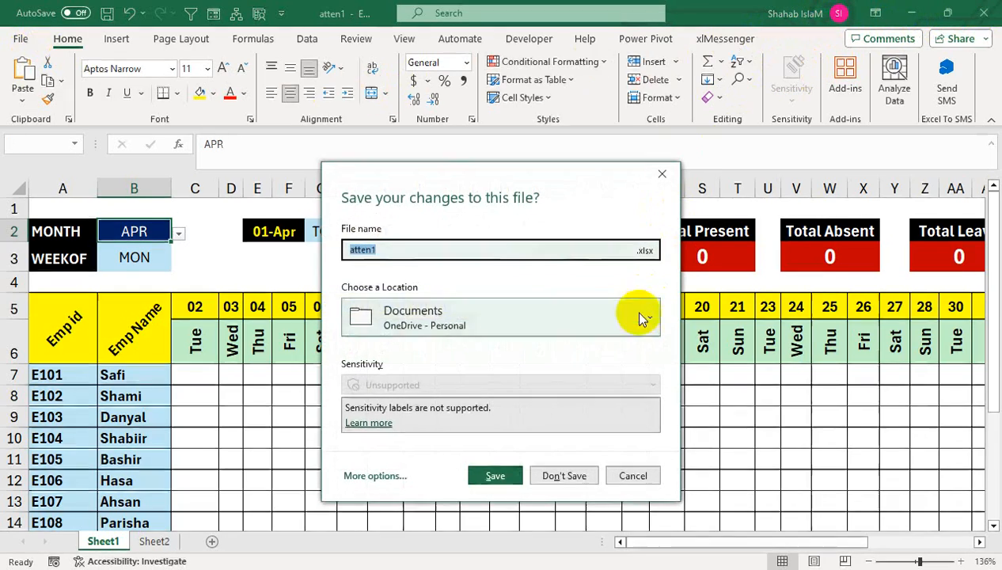
left_click(595, 475)
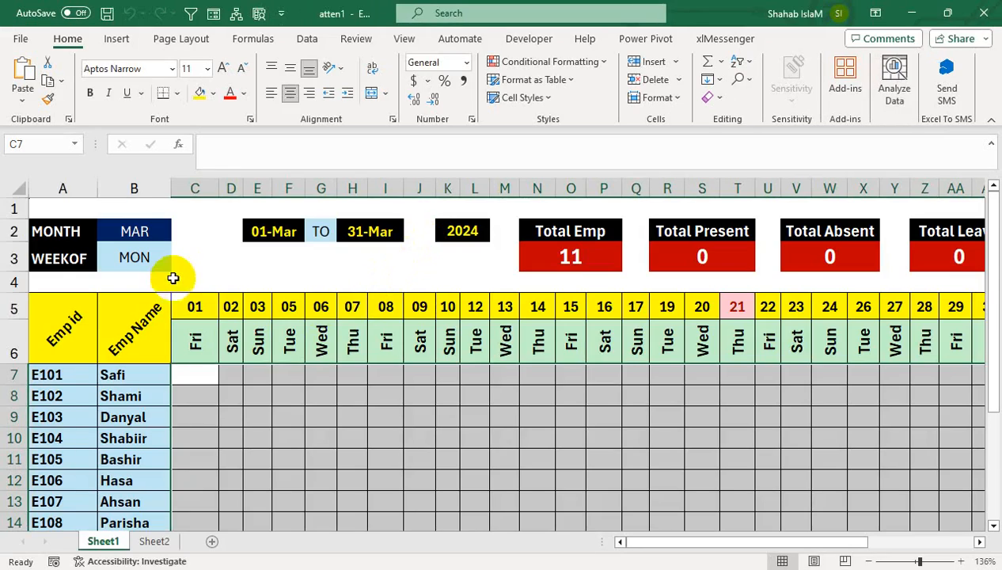
Choose MAY in B2 so dates run 01-May to 31-May, then show the File Home page
left_click(150, 231)
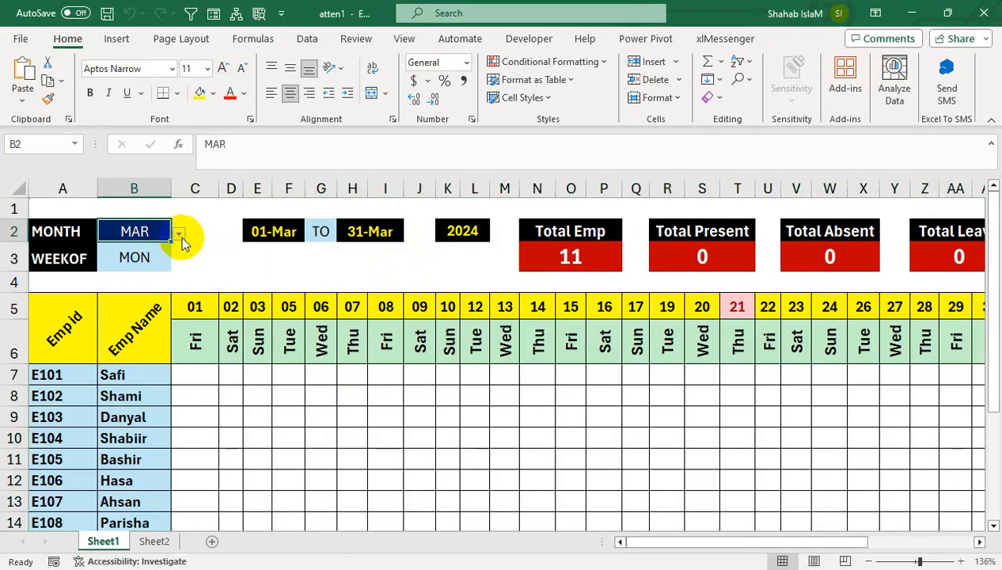
left_click(179, 235)
left_click(160, 302)
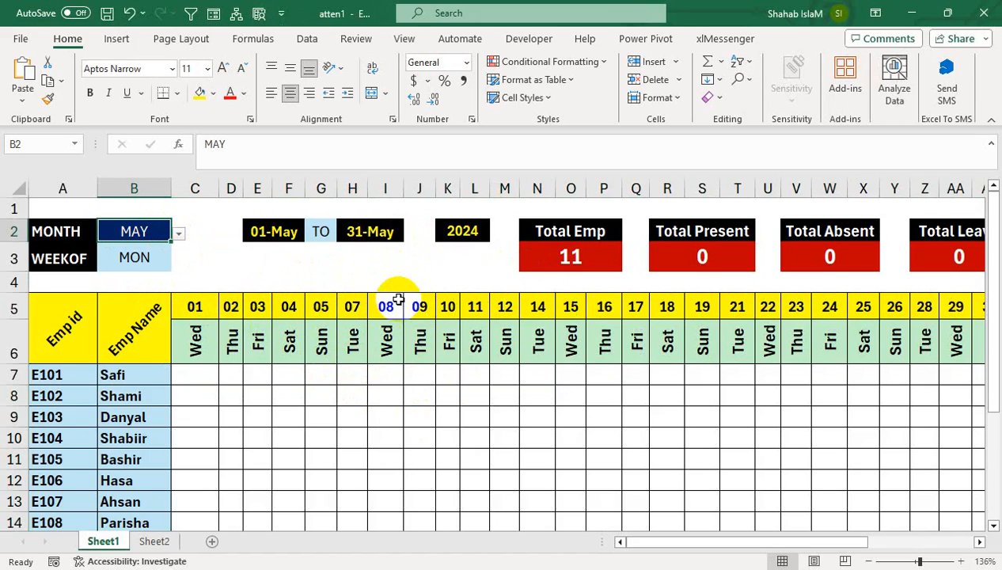
left_click(20, 38)
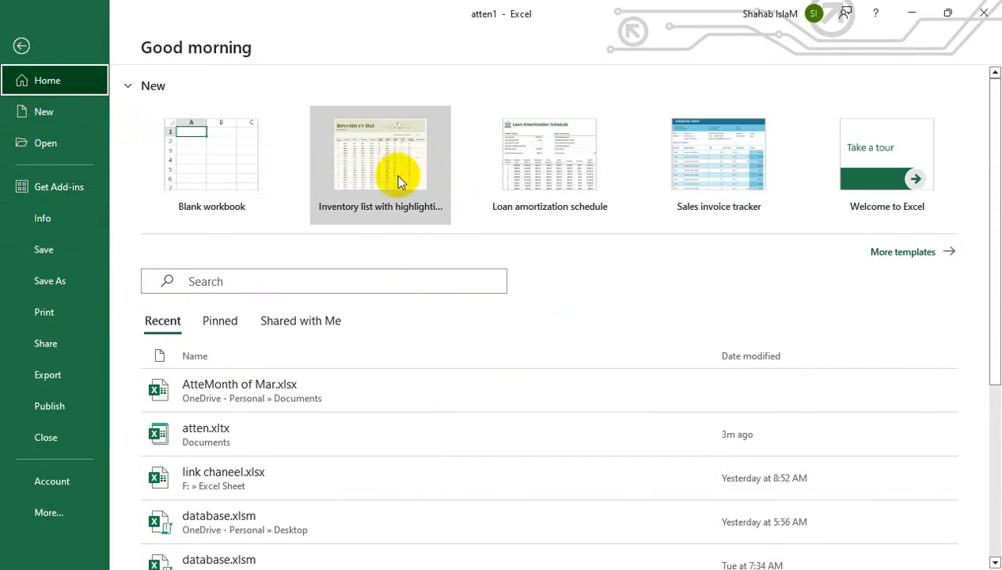
Open AtteMonth of Mar.xlsx from Recent files and view its March marks from column A
left_click(21, 45)
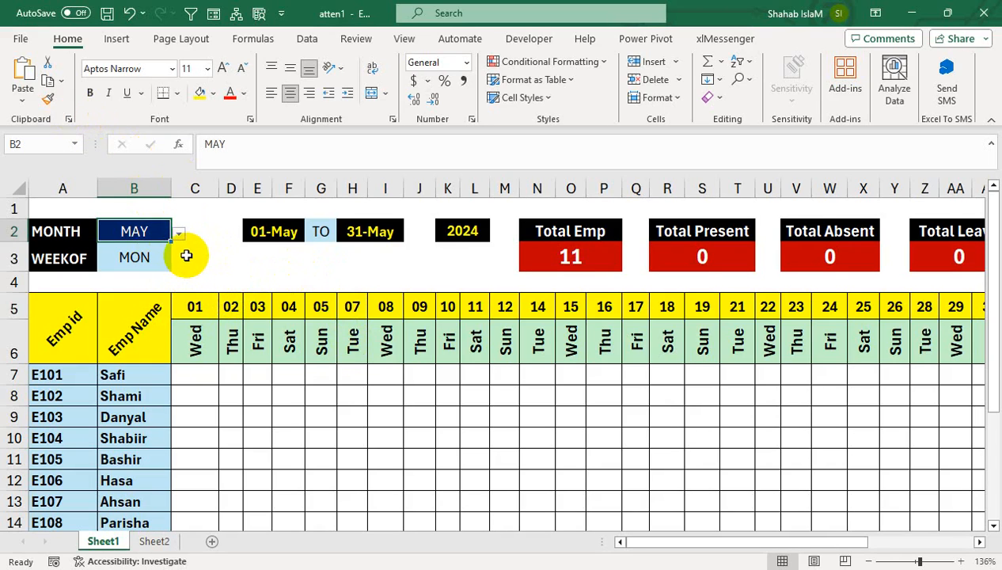
left_click(20, 39)
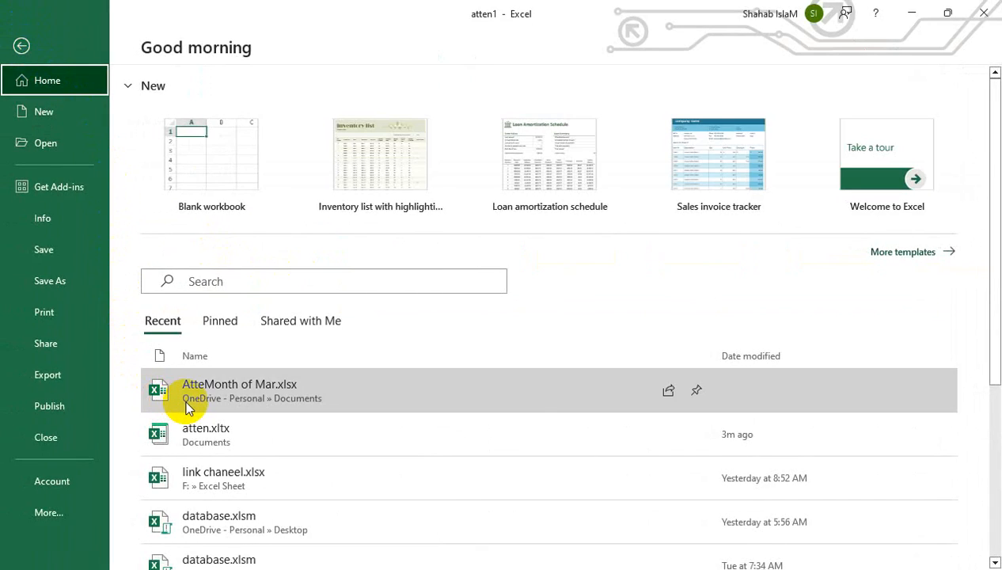
left_click(222, 389)
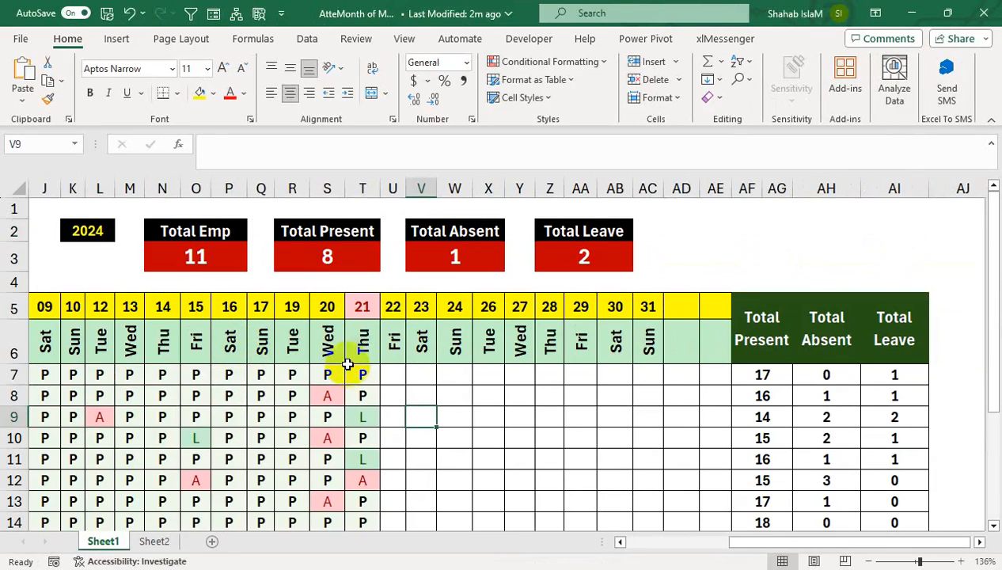
left_click(357, 374)
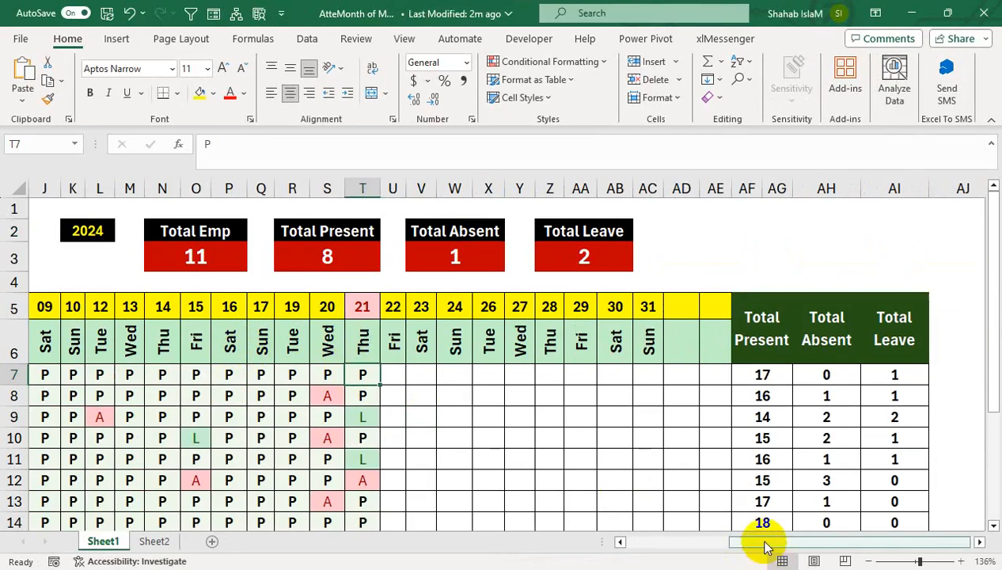
left_click_drag(767, 545, 599, 536)
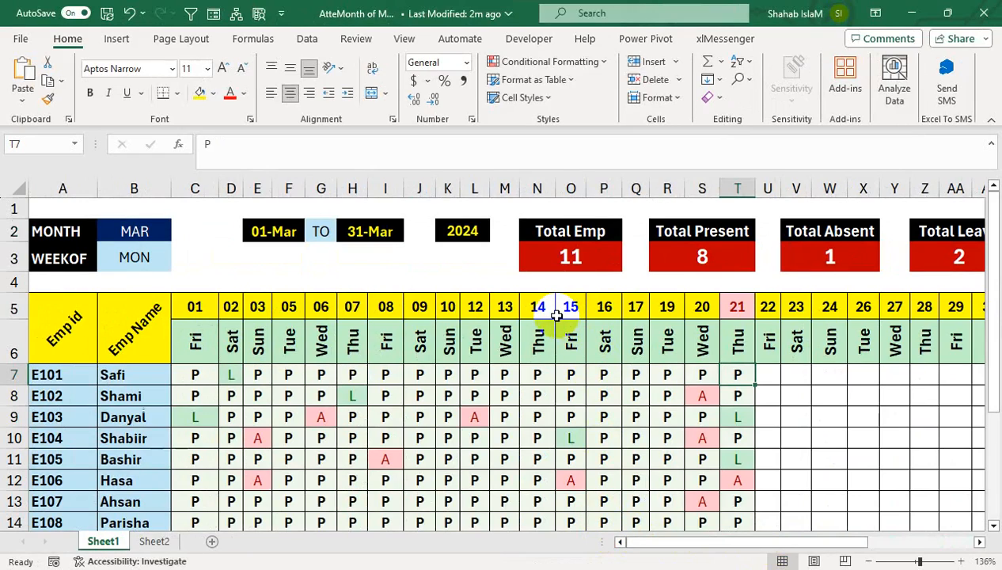